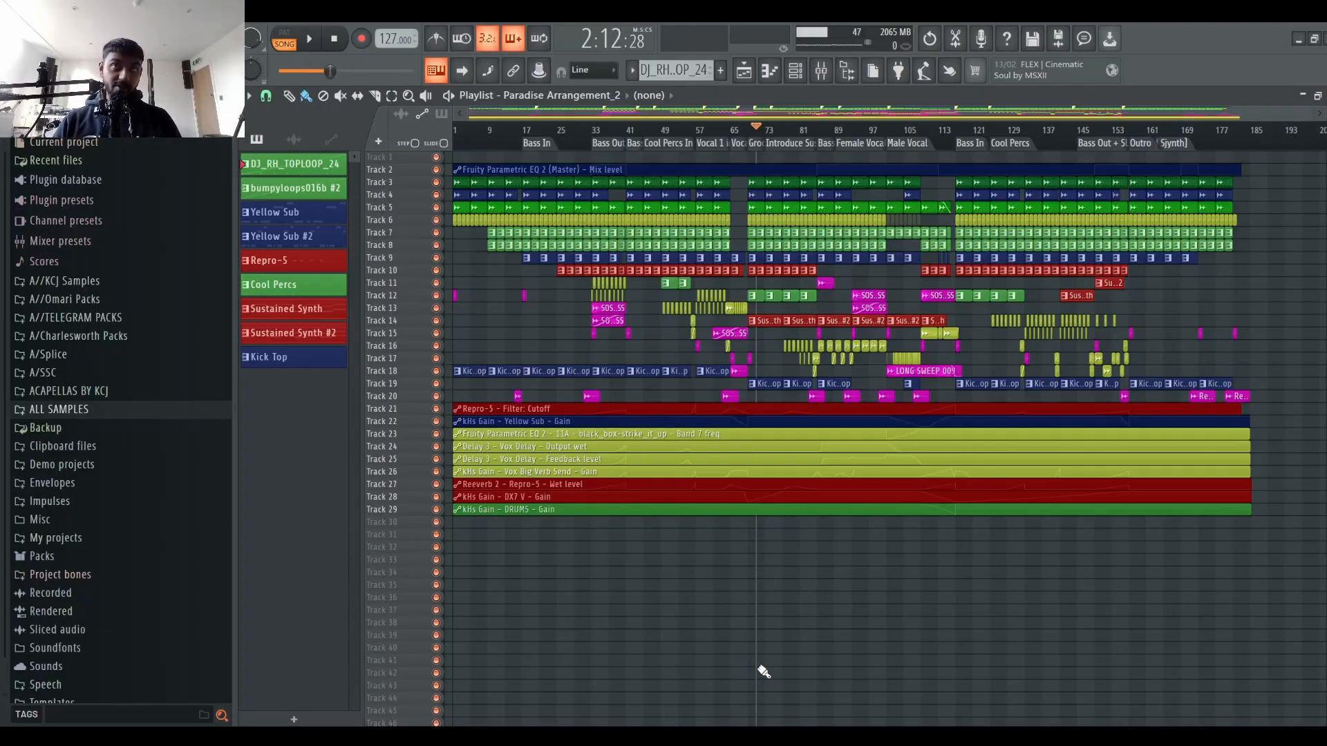
Step: Inspect the insert effect chains on the VOX and SYNTHS mixer channels, switching between mixer and playlist
left_click(821, 70)
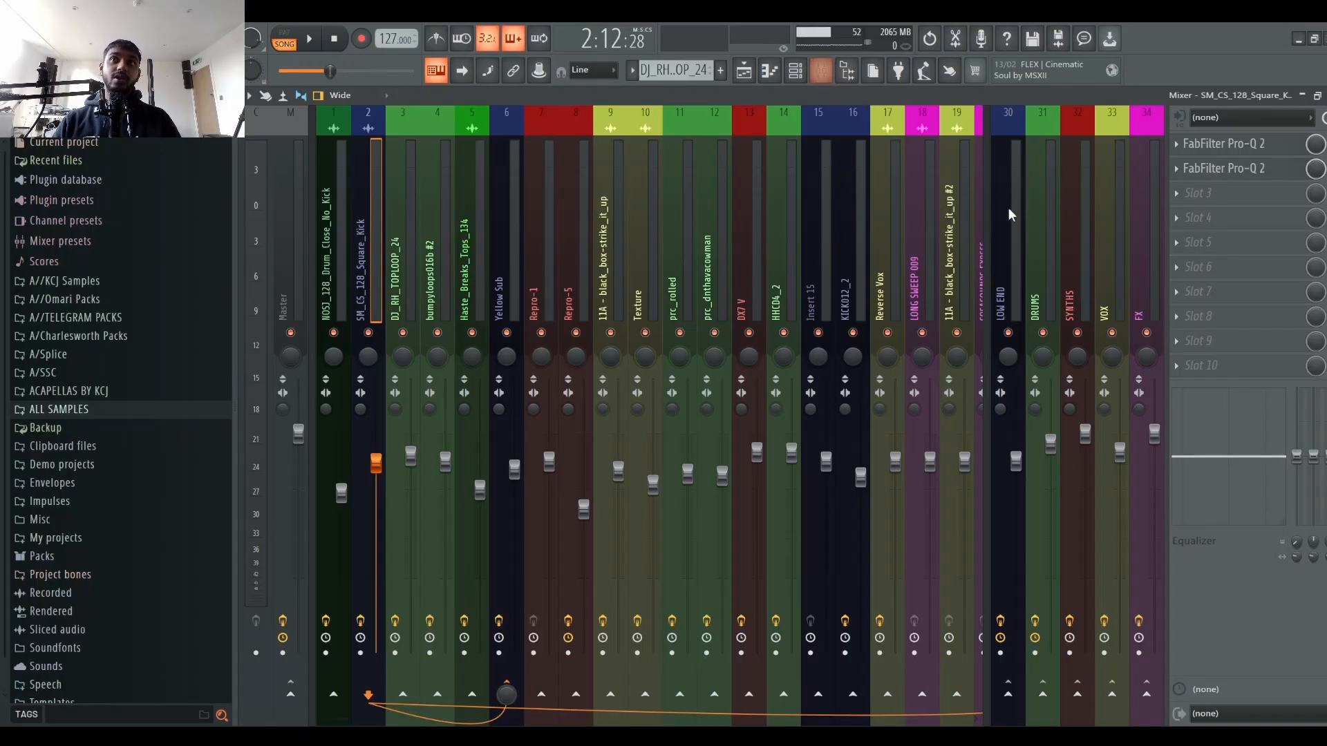
left_click(1105, 255)
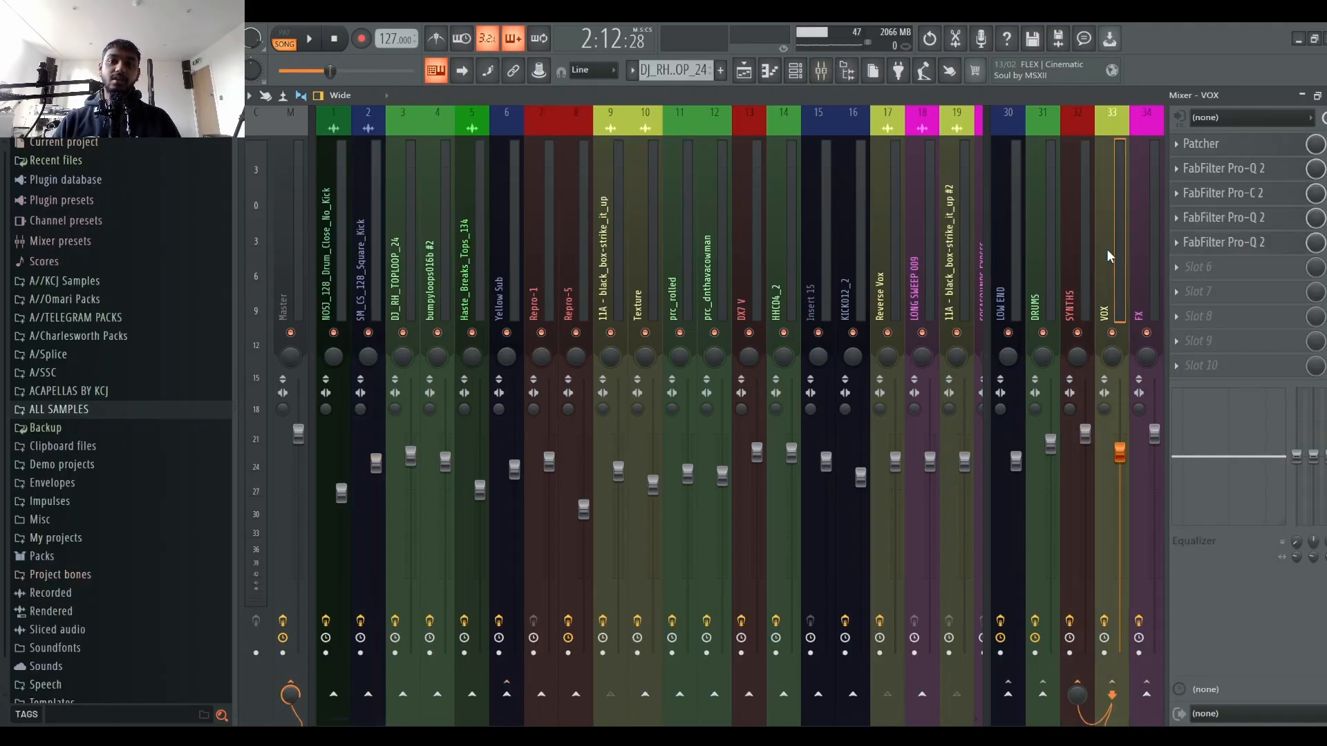
left_click(1090, 244)
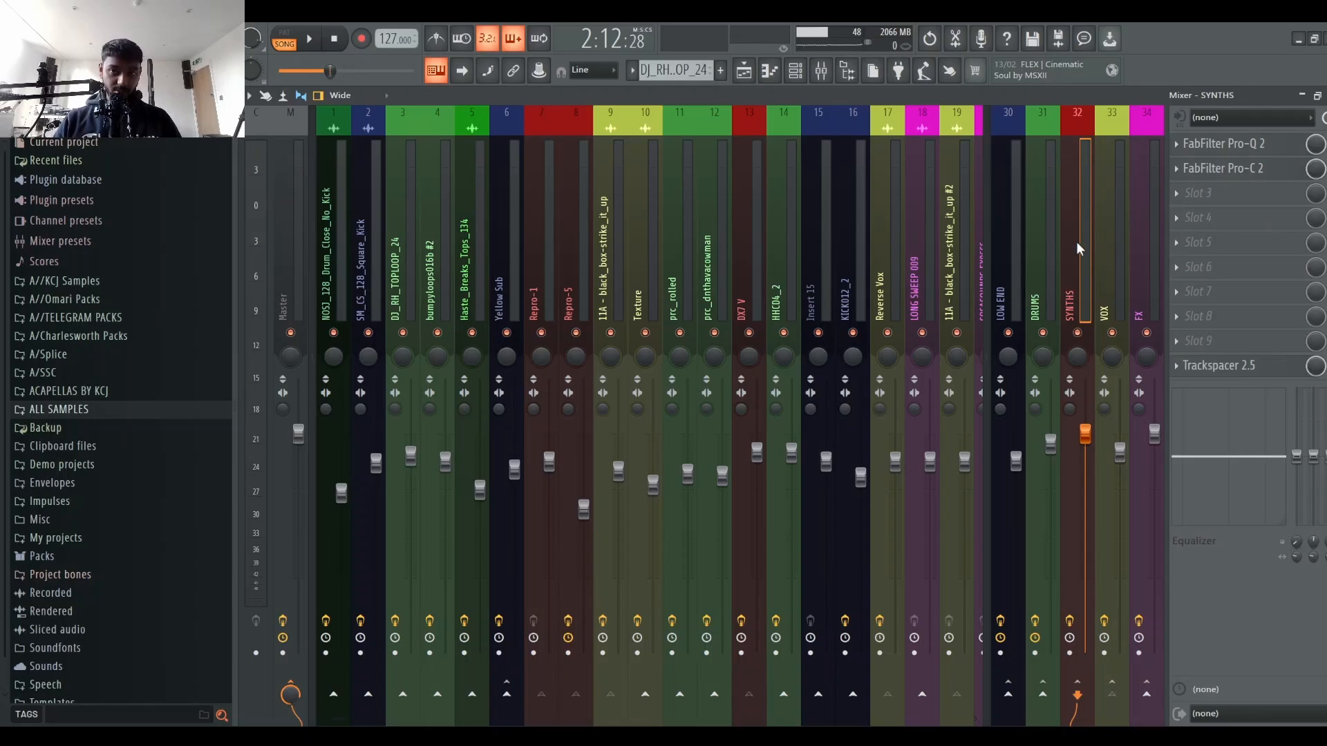
left_click(746, 73)
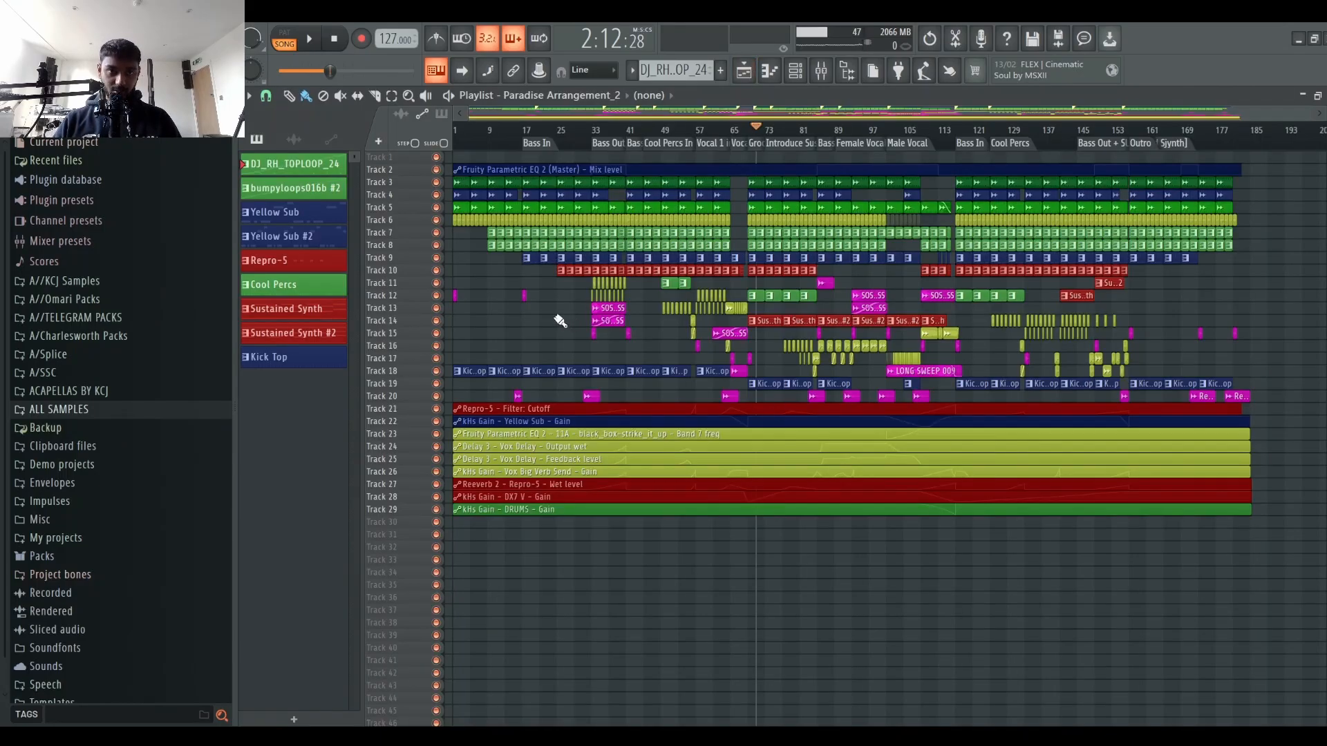
left_click(822, 71)
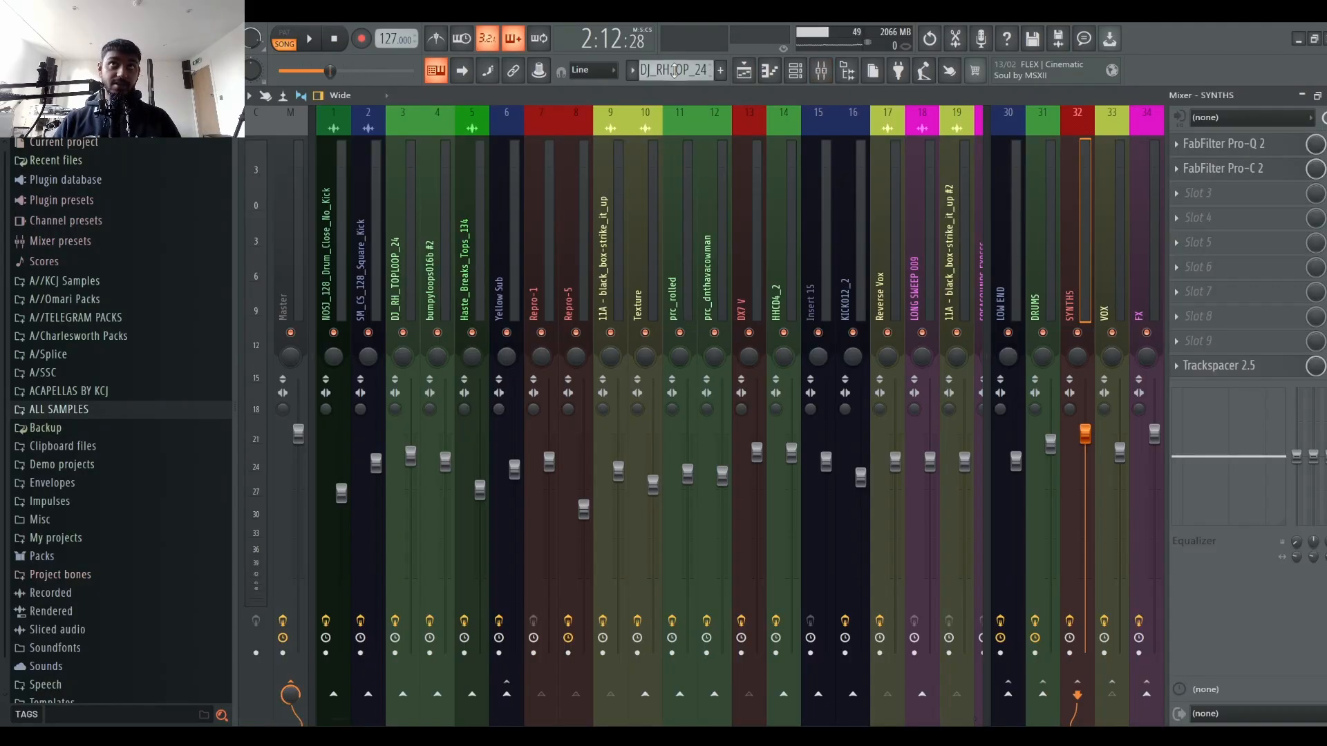
left_click(745, 71)
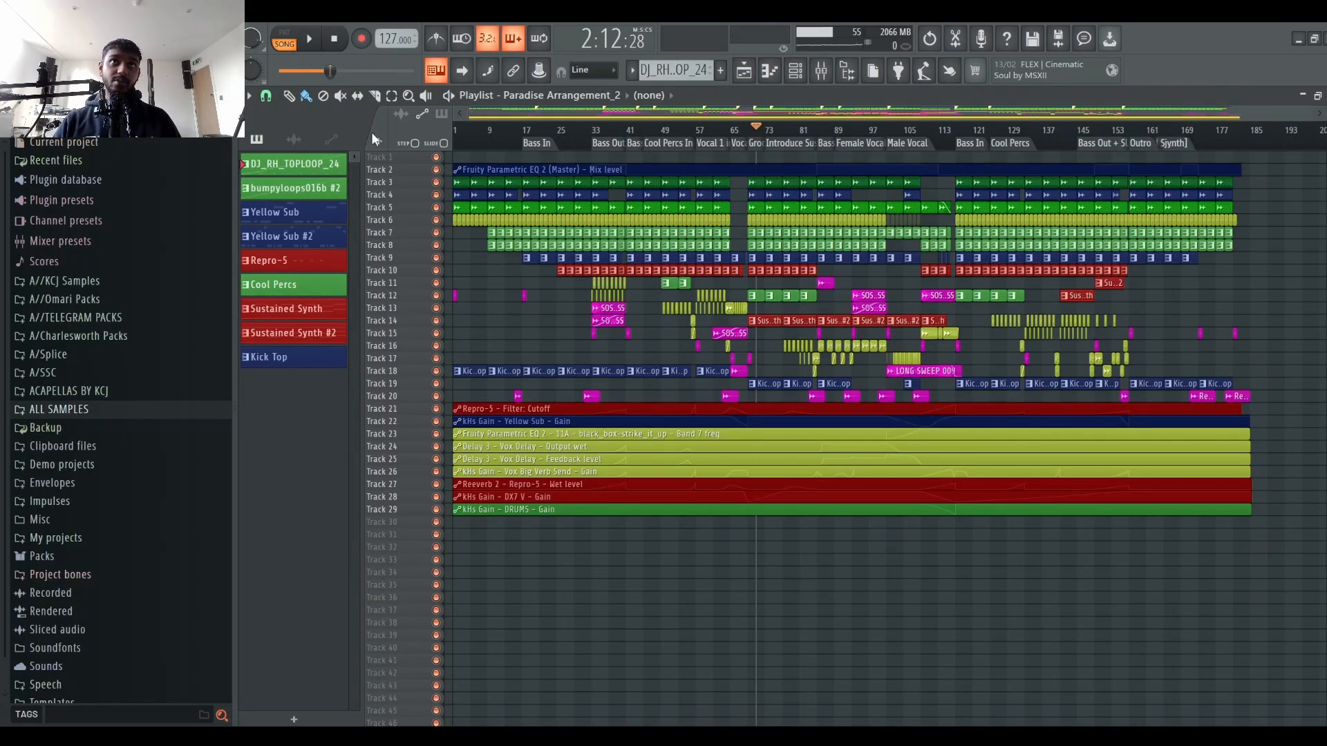
Step: Play back a middle section of the arrangement in the playlist, then stop and rewind playback
scroll(627, 138, "up", 6)
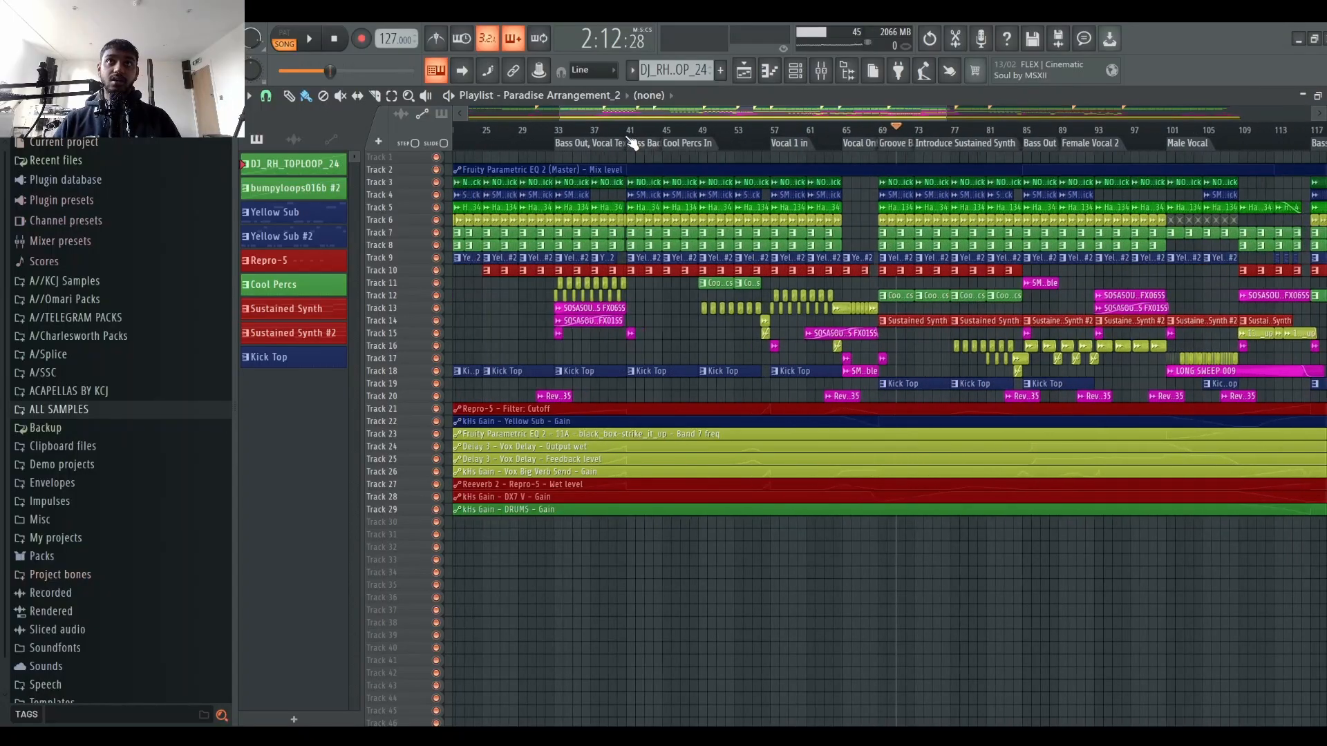
scroll(627, 138, "down", 2)
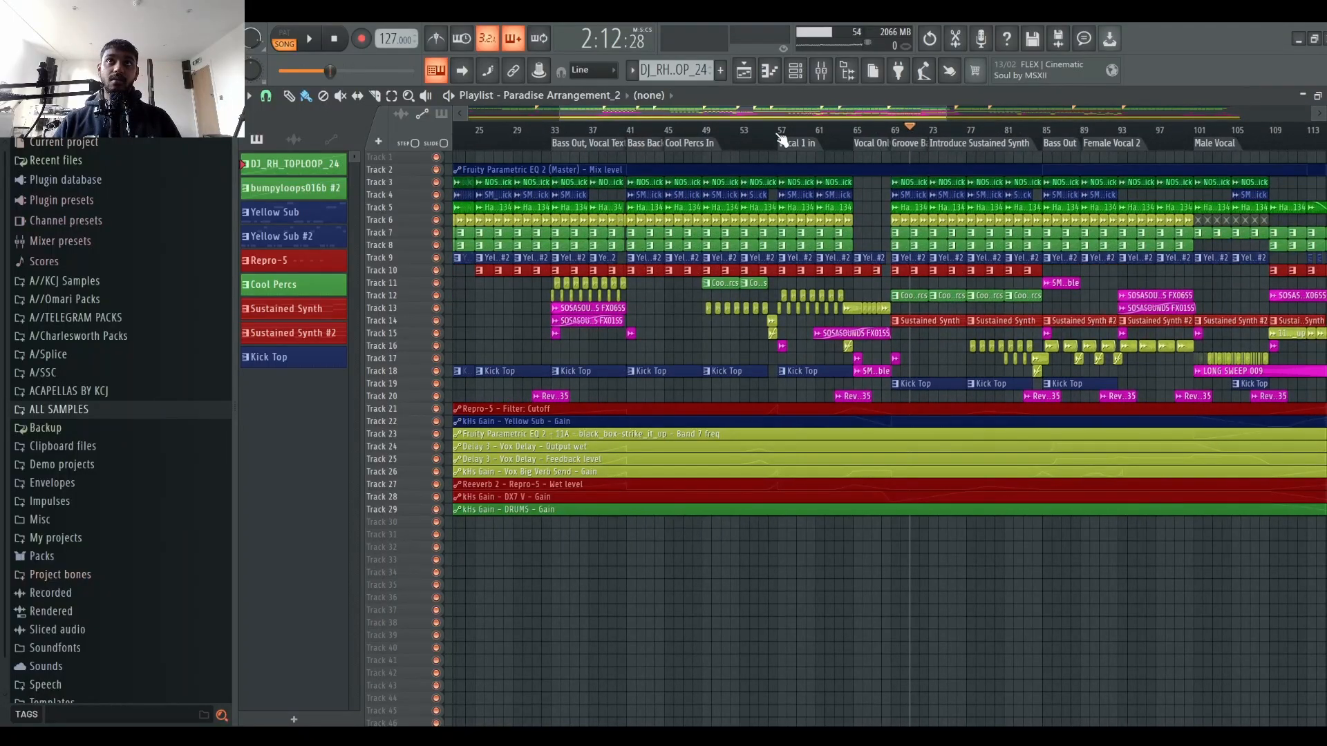
scroll(782, 138, "up", 4)
scroll(781, 139, "down", 4)
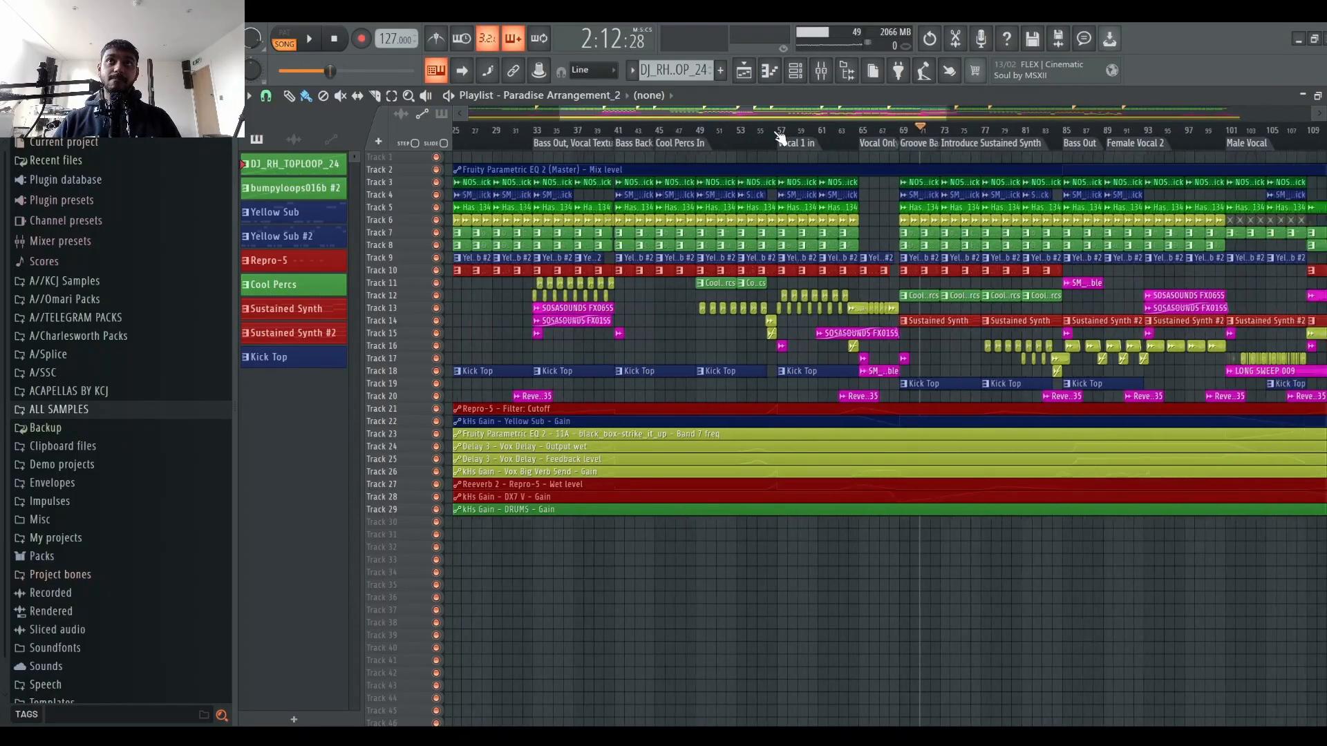
scroll(942, 138, "up", 4)
key("space")
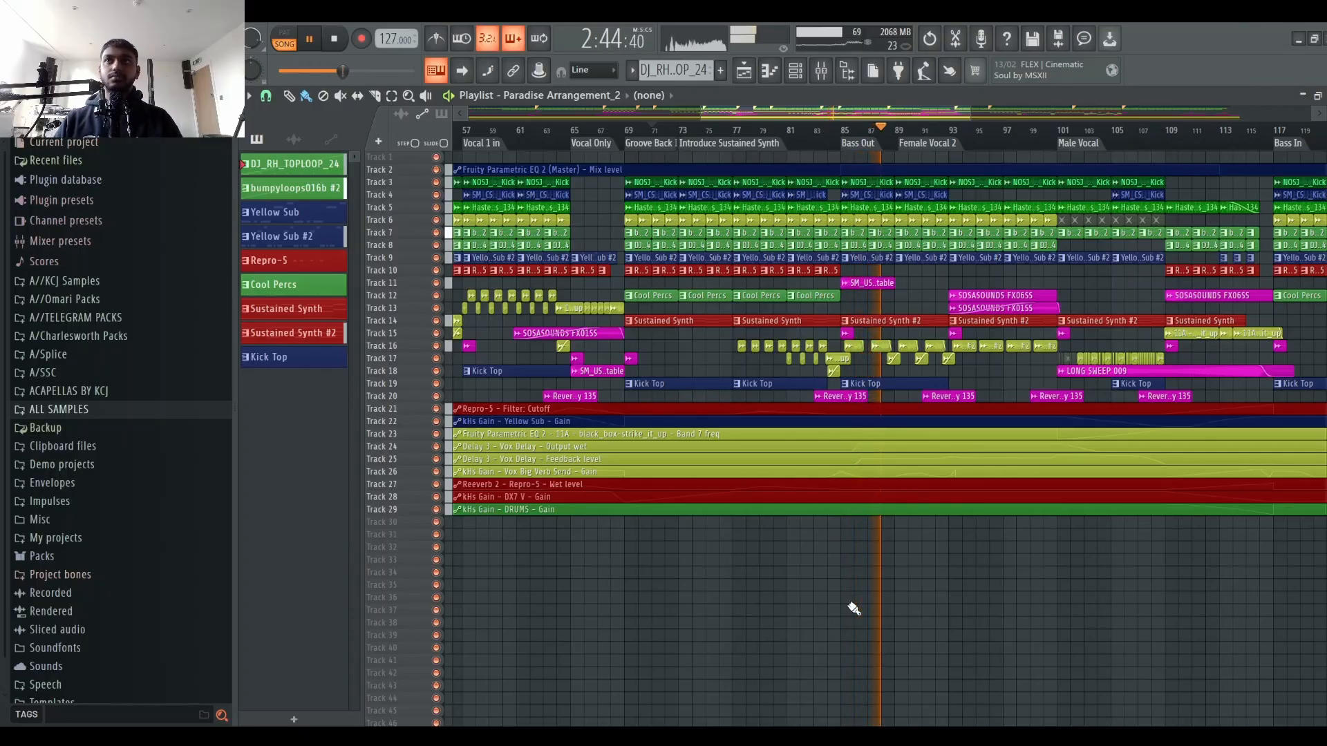
scroll(995, 144, "down", 4)
scroll(995, 144, "up", 4)
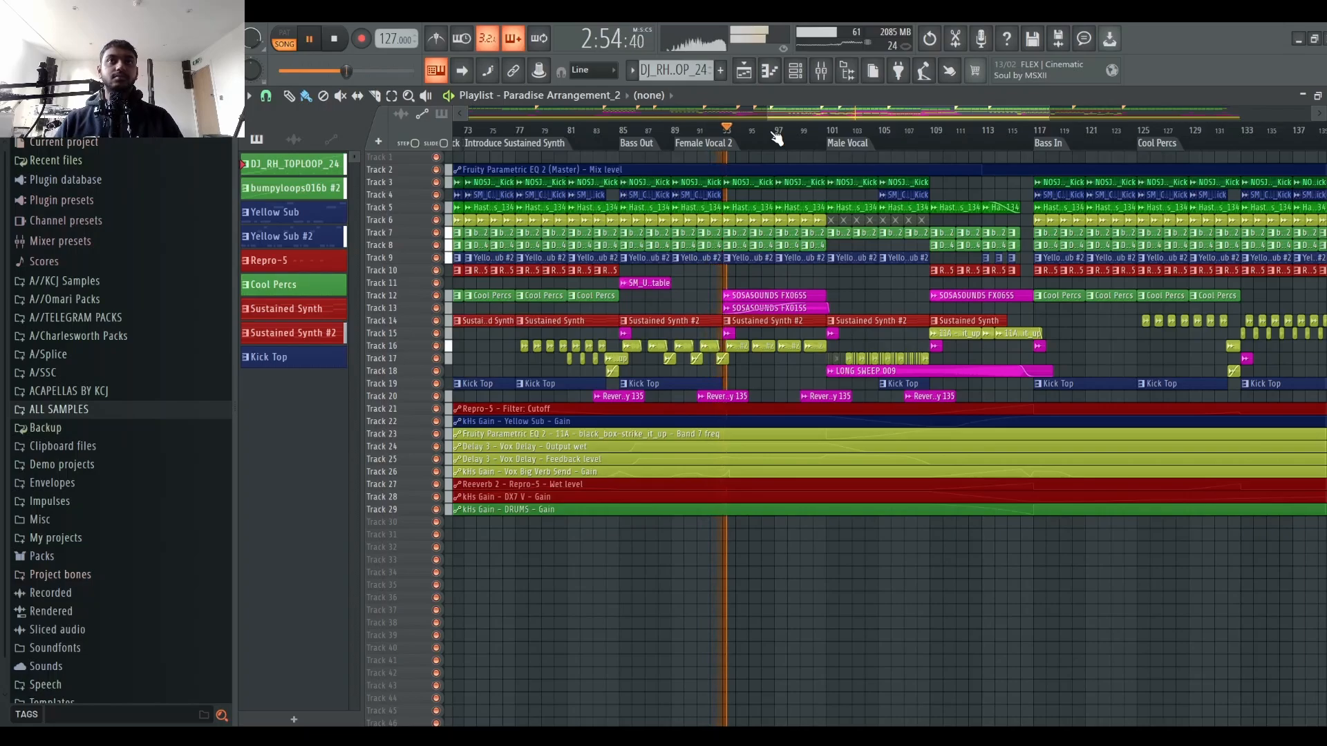
key("space")
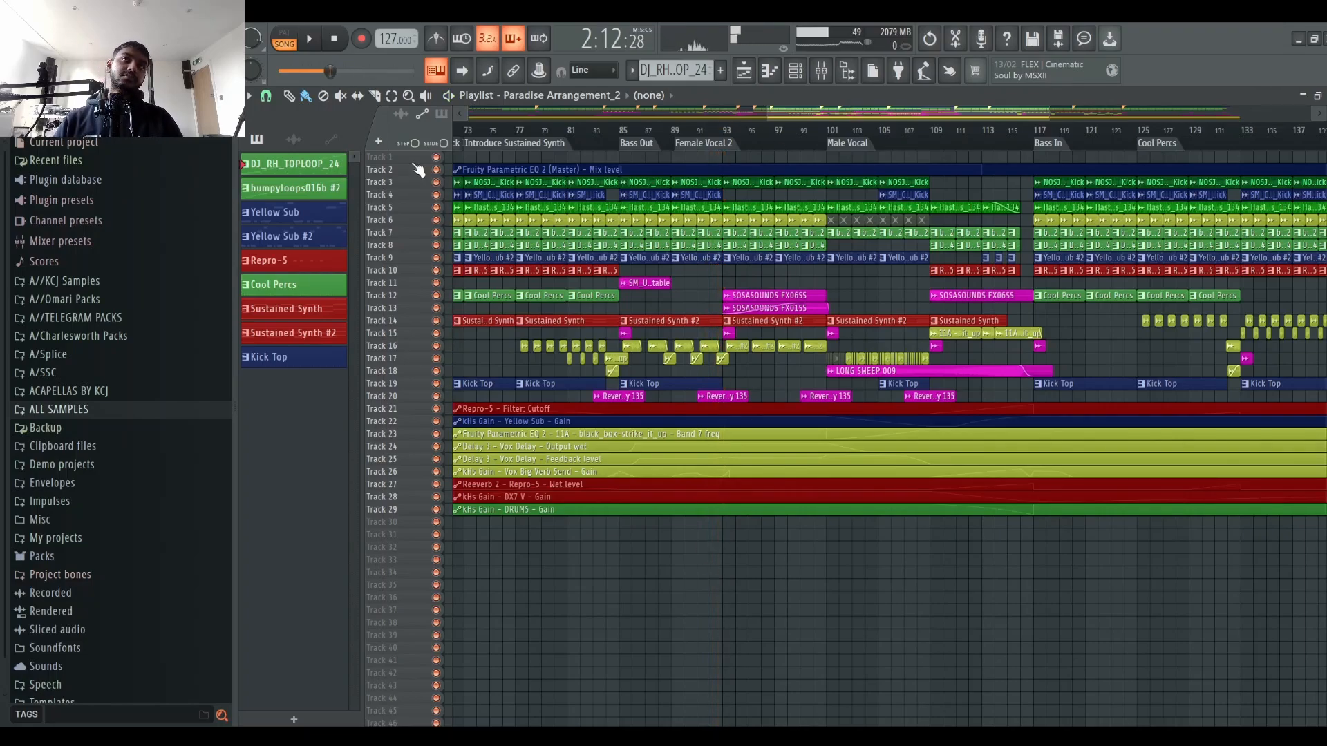
left_click(336, 41)
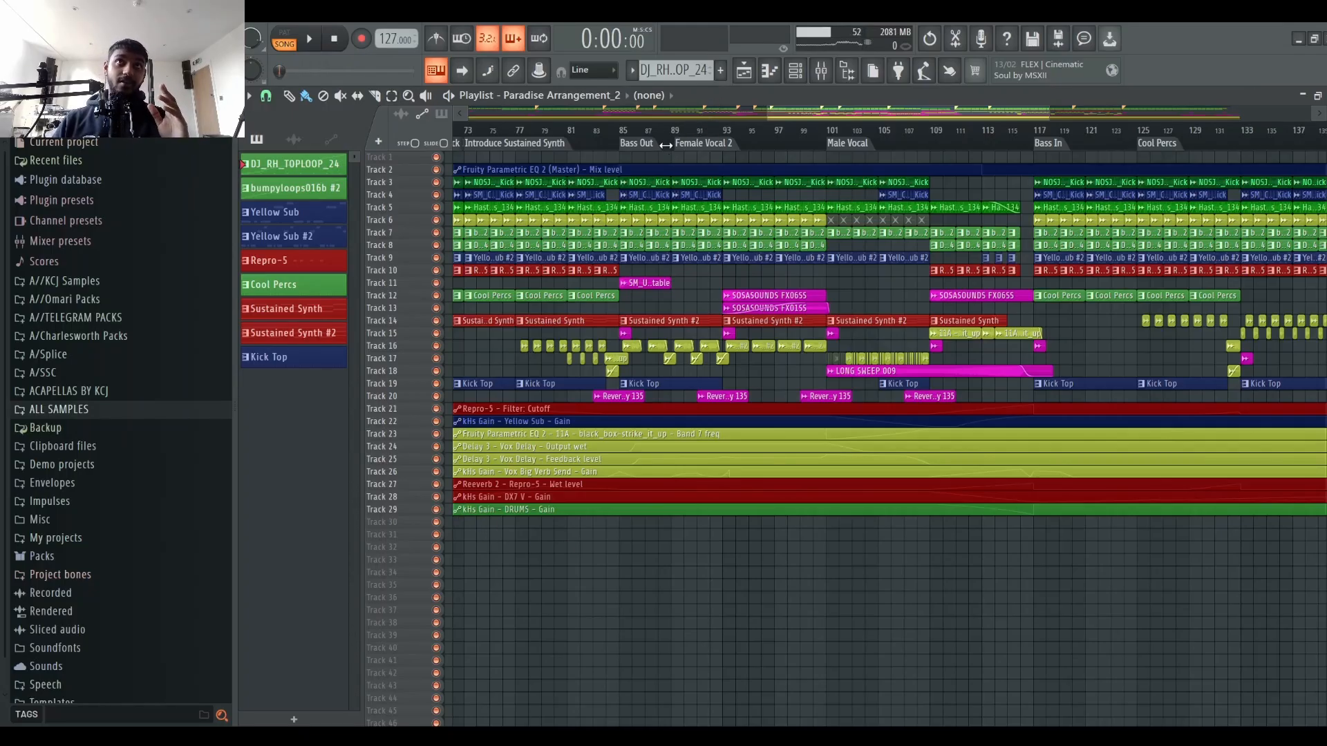
Step: Browse the mixer channels again, comparing the SYNTHS and VOX effect chains with the drum channels
scroll(674, 143, "down", 1)
scroll(674, 144, "down", 4)
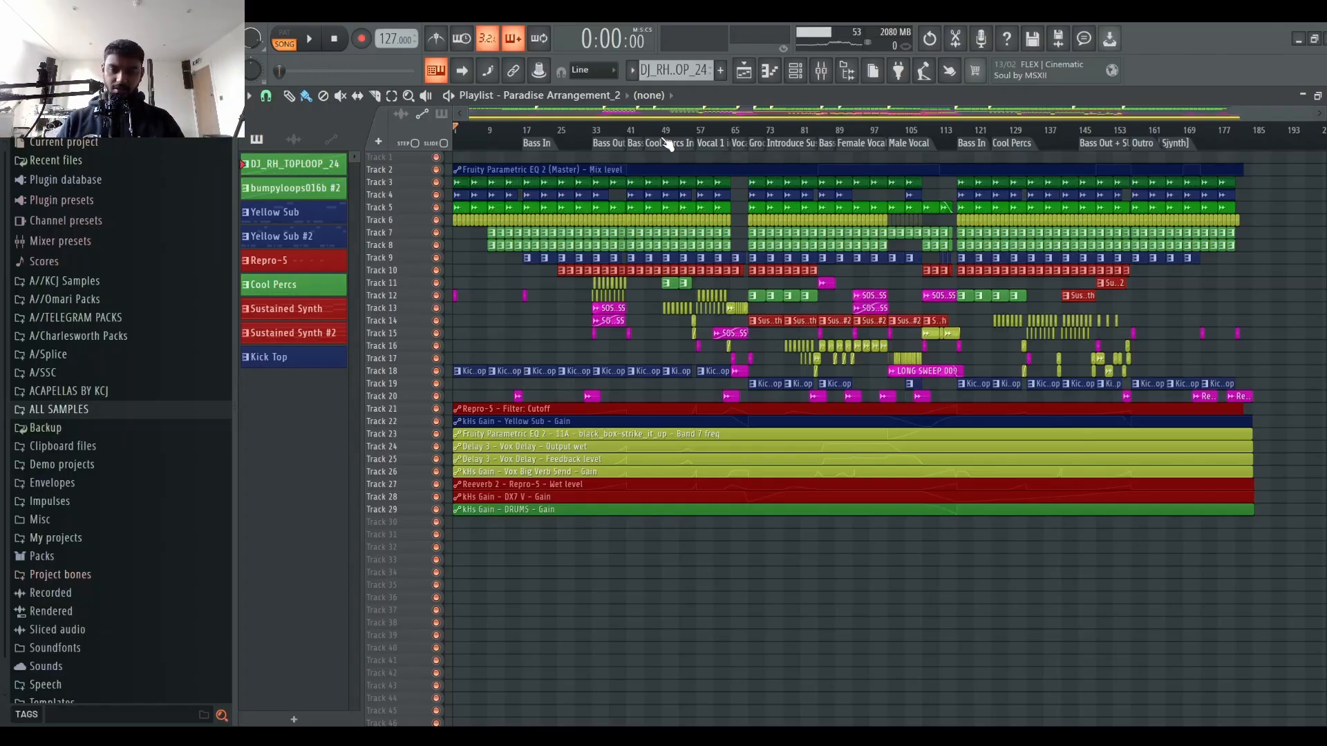
left_click(822, 71)
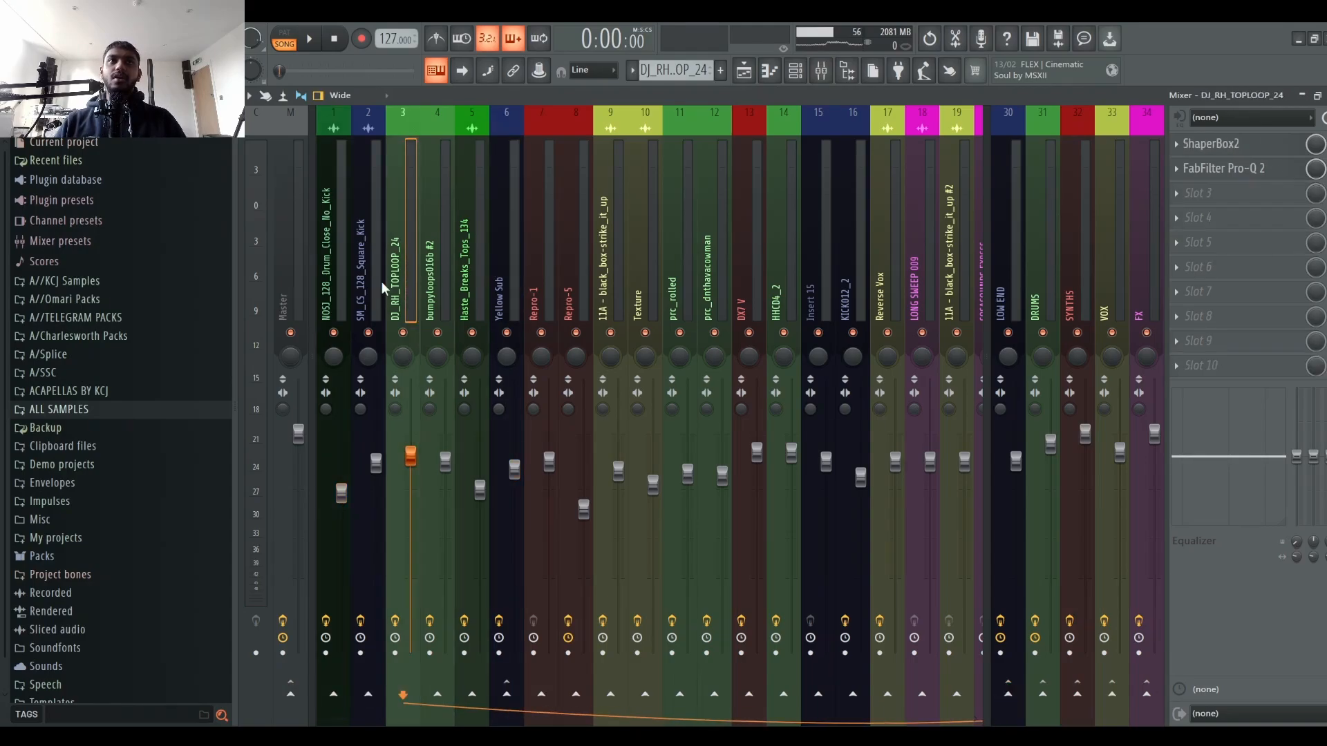
scroll(382, 289, "up", 1)
scroll(957, 222, "down", 20)
scroll(370, 269, "up", 20)
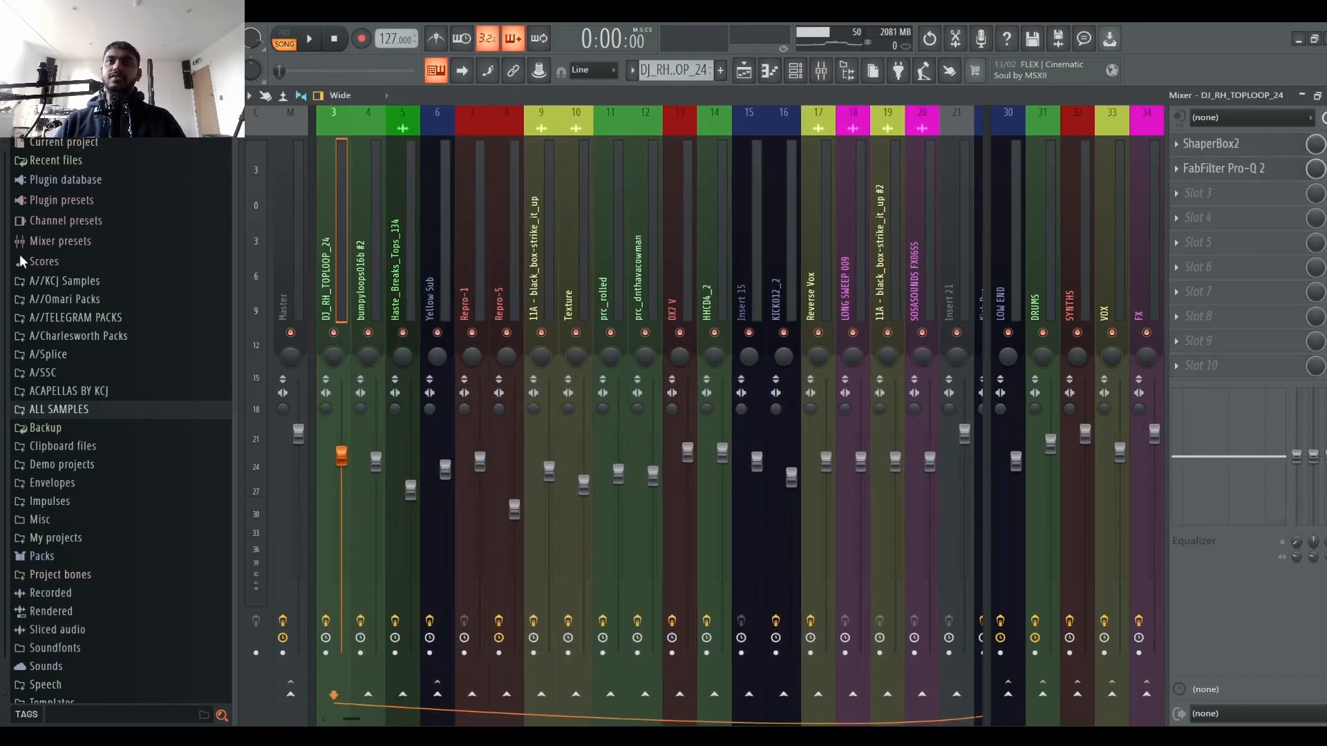
left_click(1063, 238)
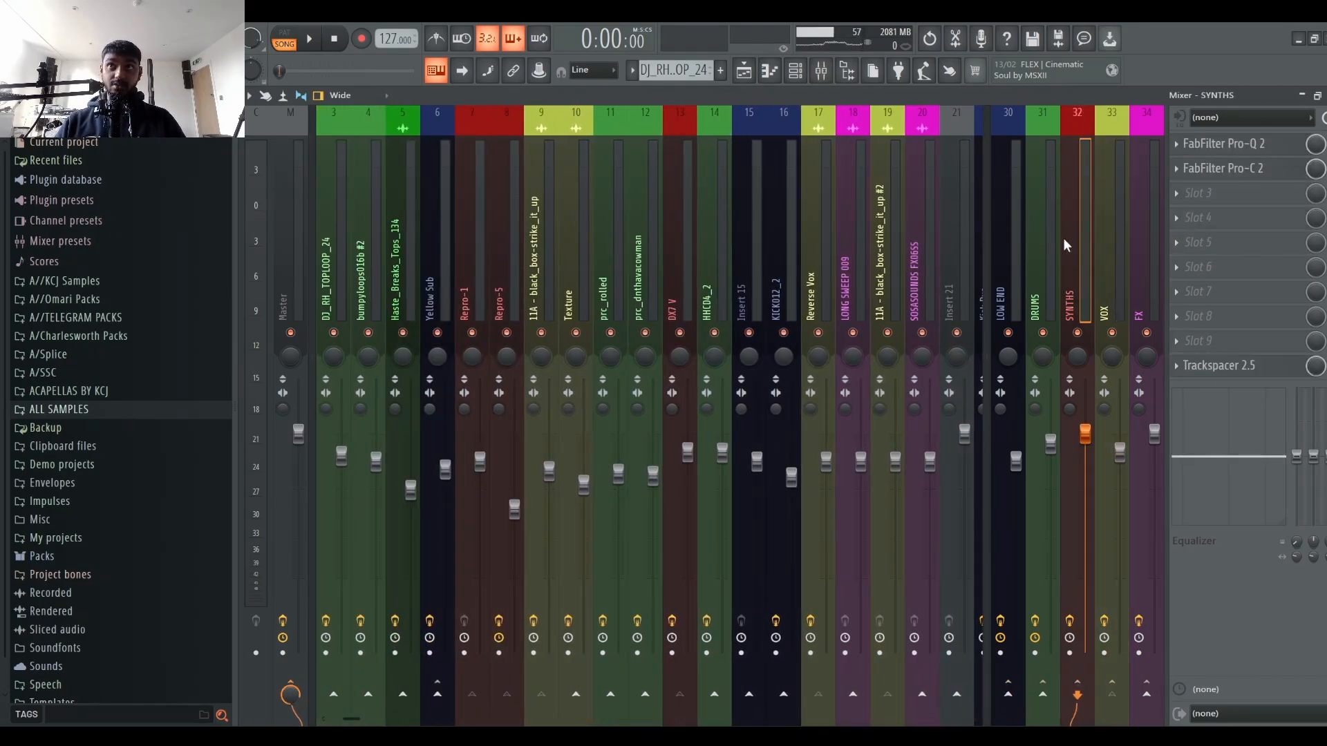
left_click(1105, 217)
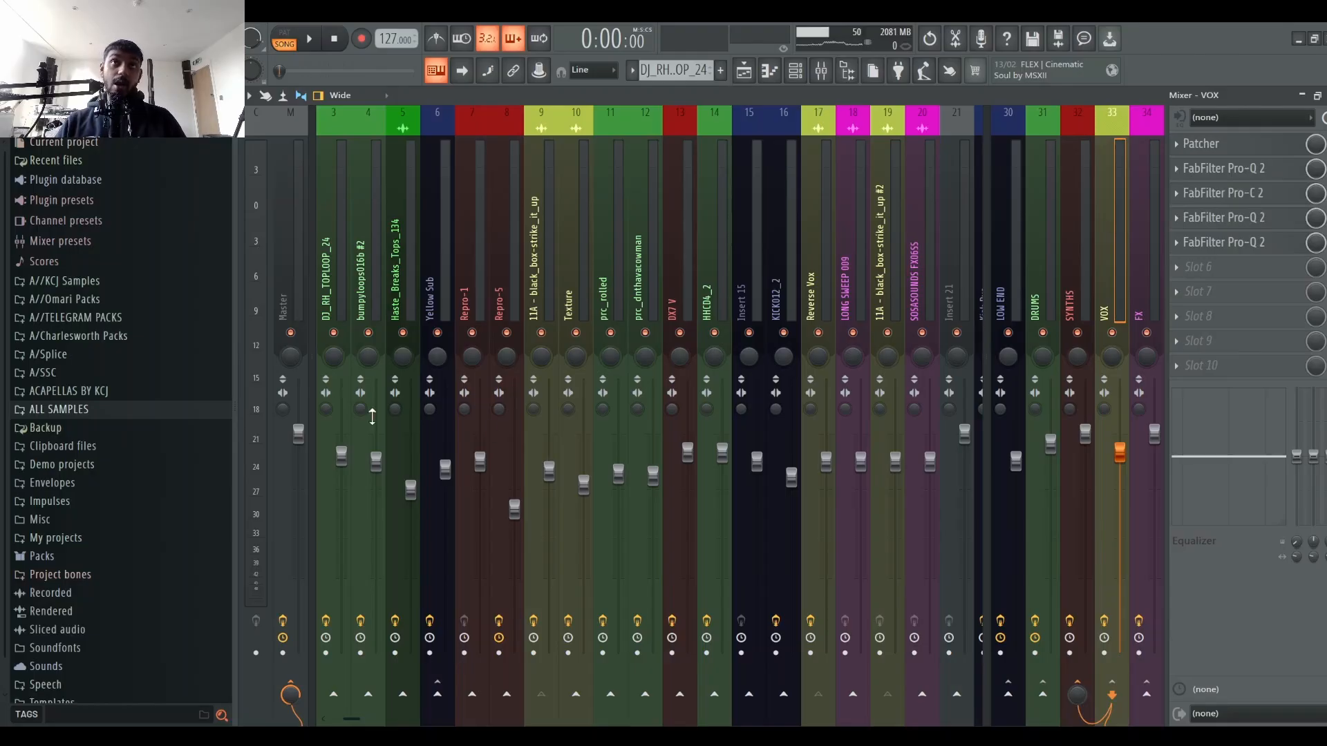
left_click_drag(420, 292, 237, 291)
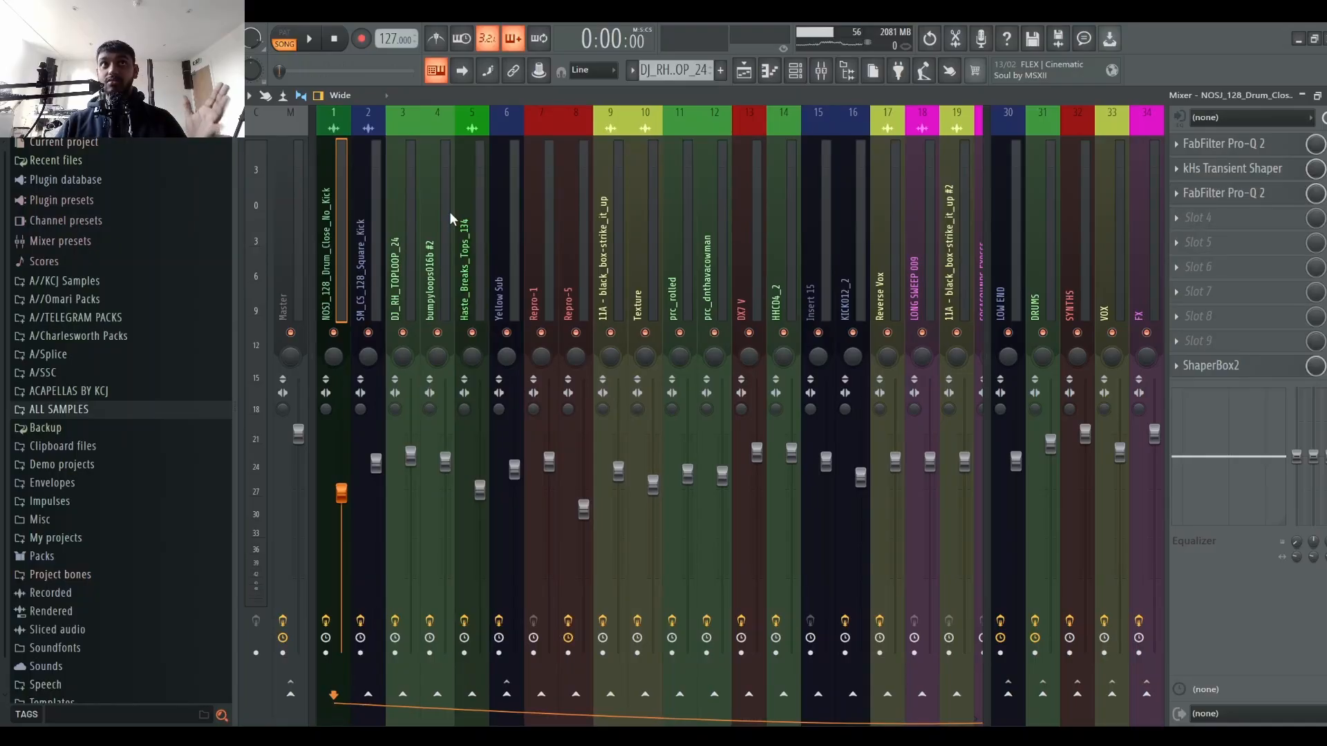
Step: Start playback and move the playhead to bar 17 of the arrangement
key("space")
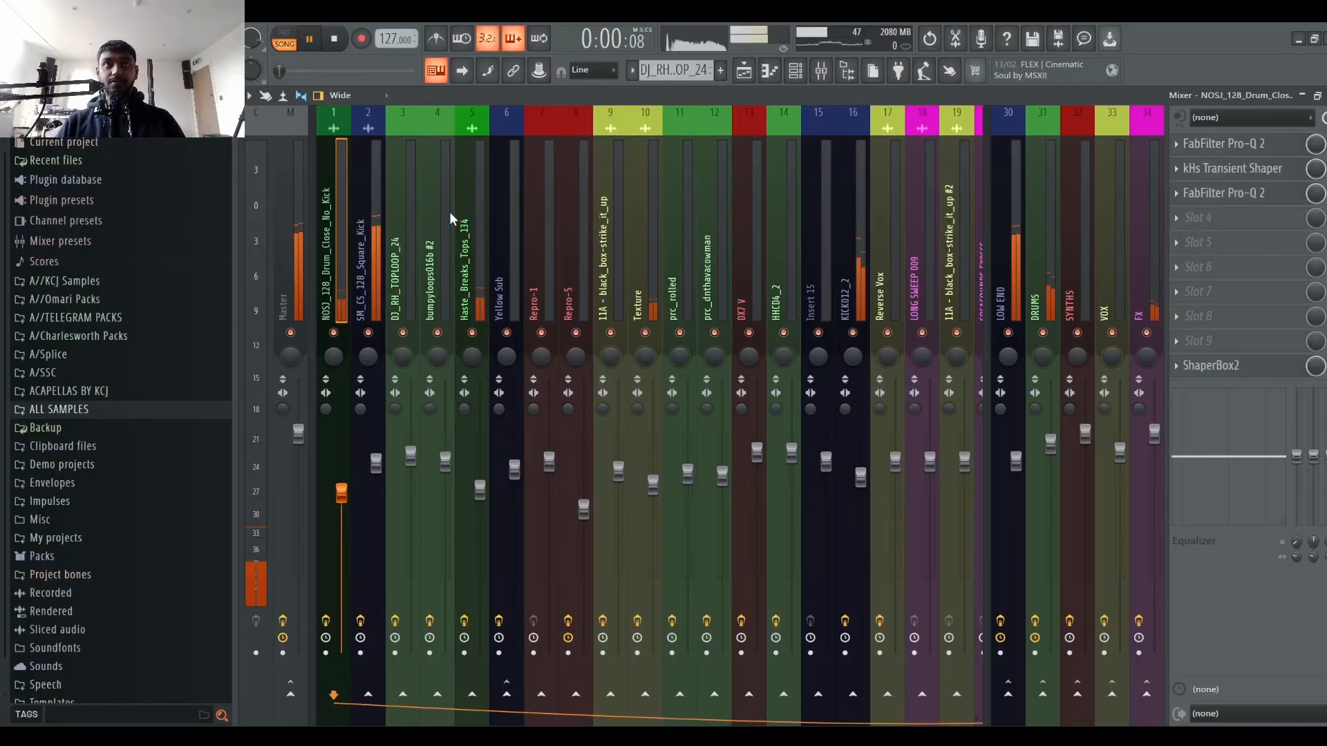
left_click(744, 70)
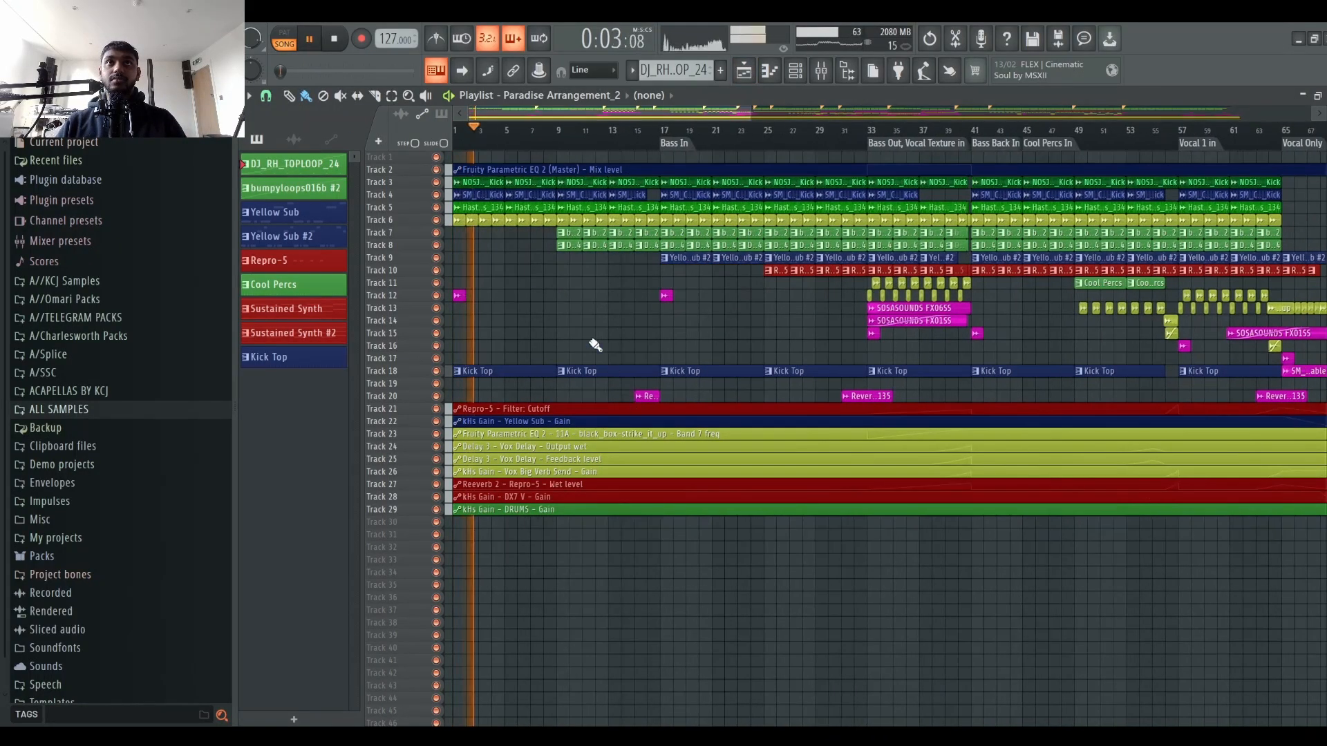
left_click(674, 130)
scroll(725, 131, "up", 5)
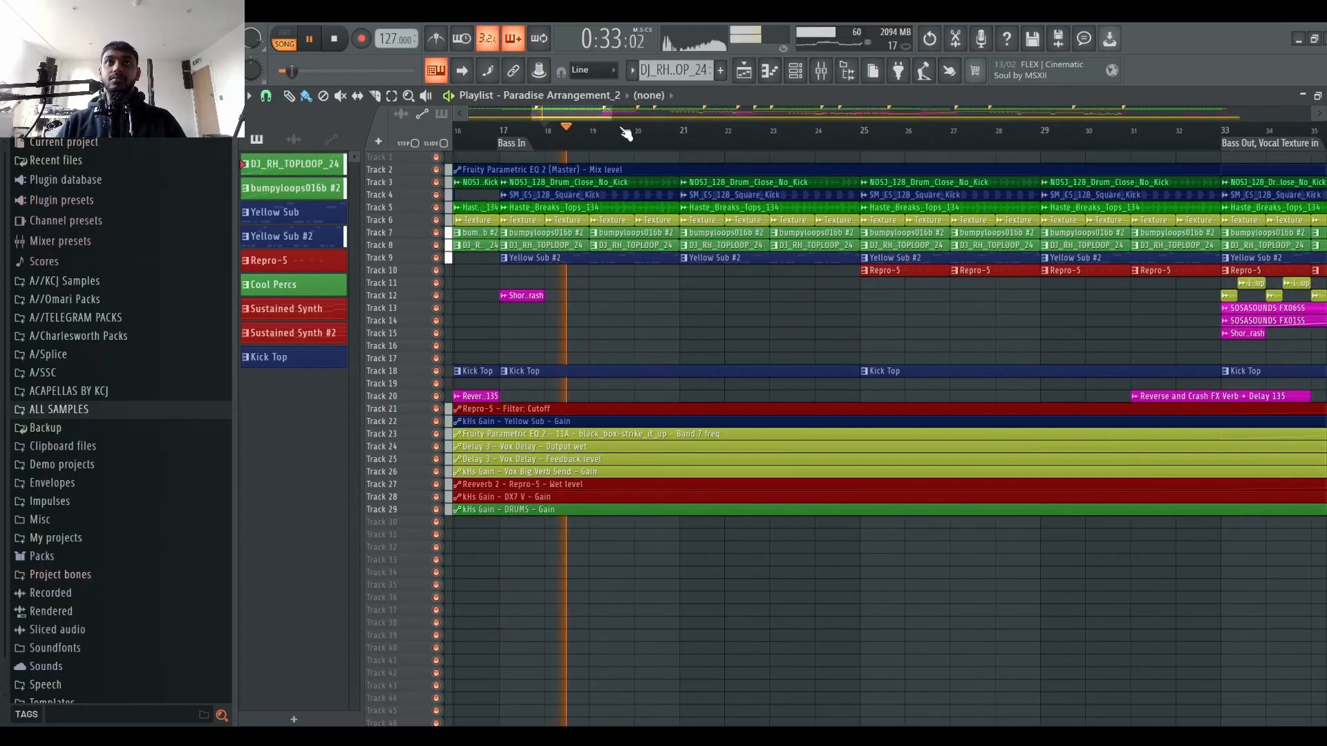
left_click(503, 131)
Step: Audition Tracks 3 to 8 by soloing them one at a time, then unsolo all tracks
right_click(435, 245)
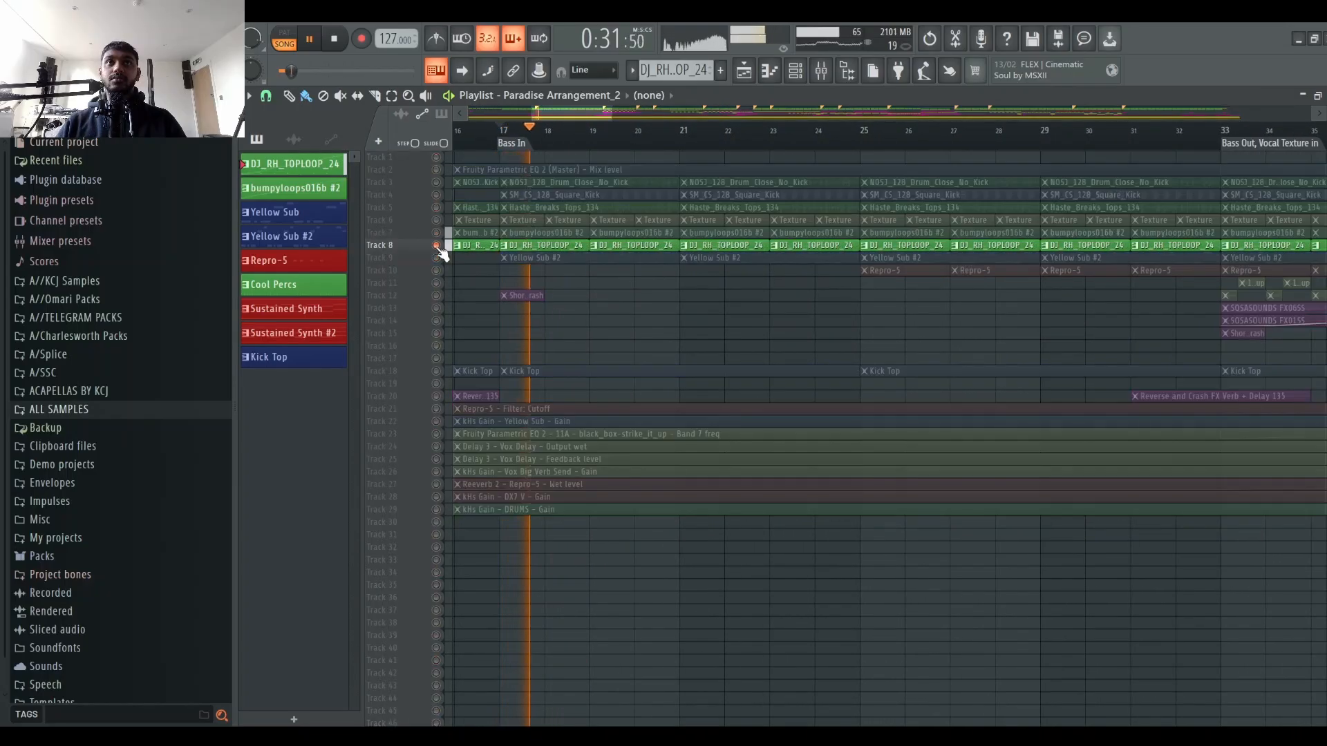
left_click(435, 232)
left_click(435, 220)
left_click(436, 208)
left_click(435, 182)
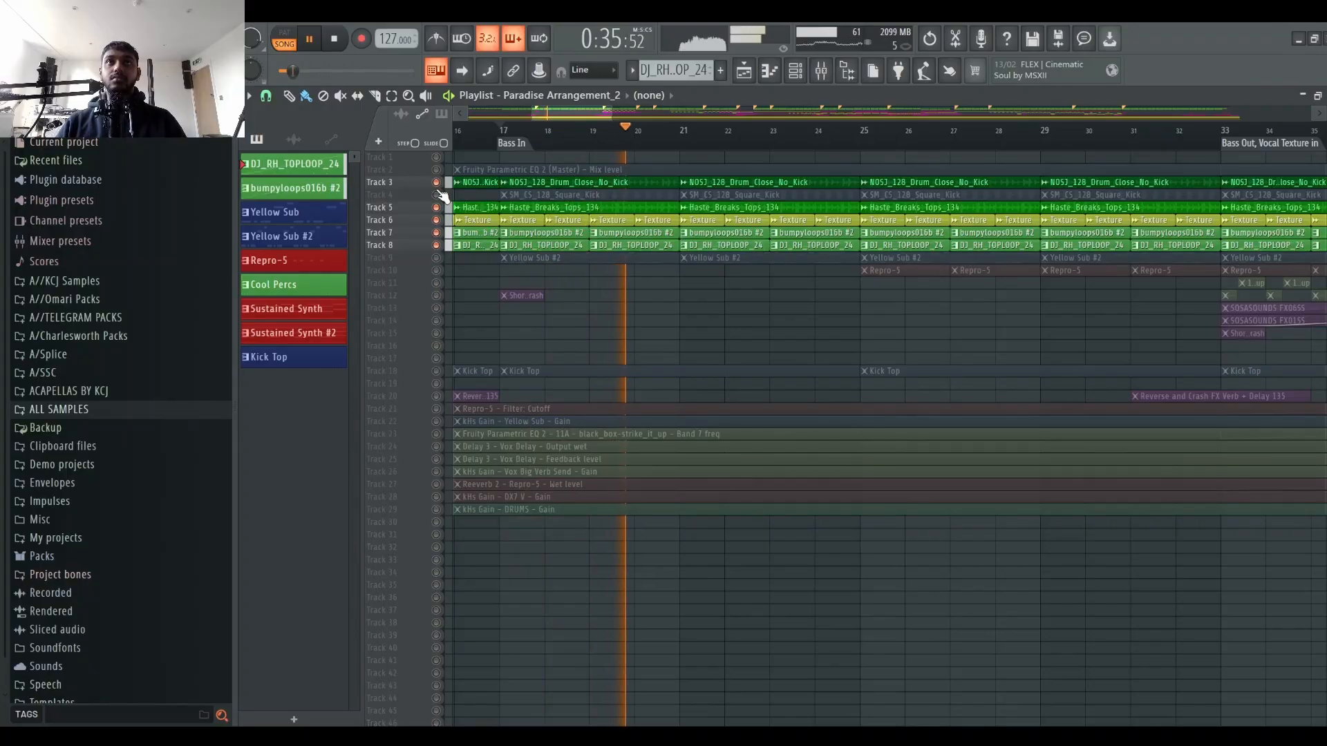
right_click(435, 182)
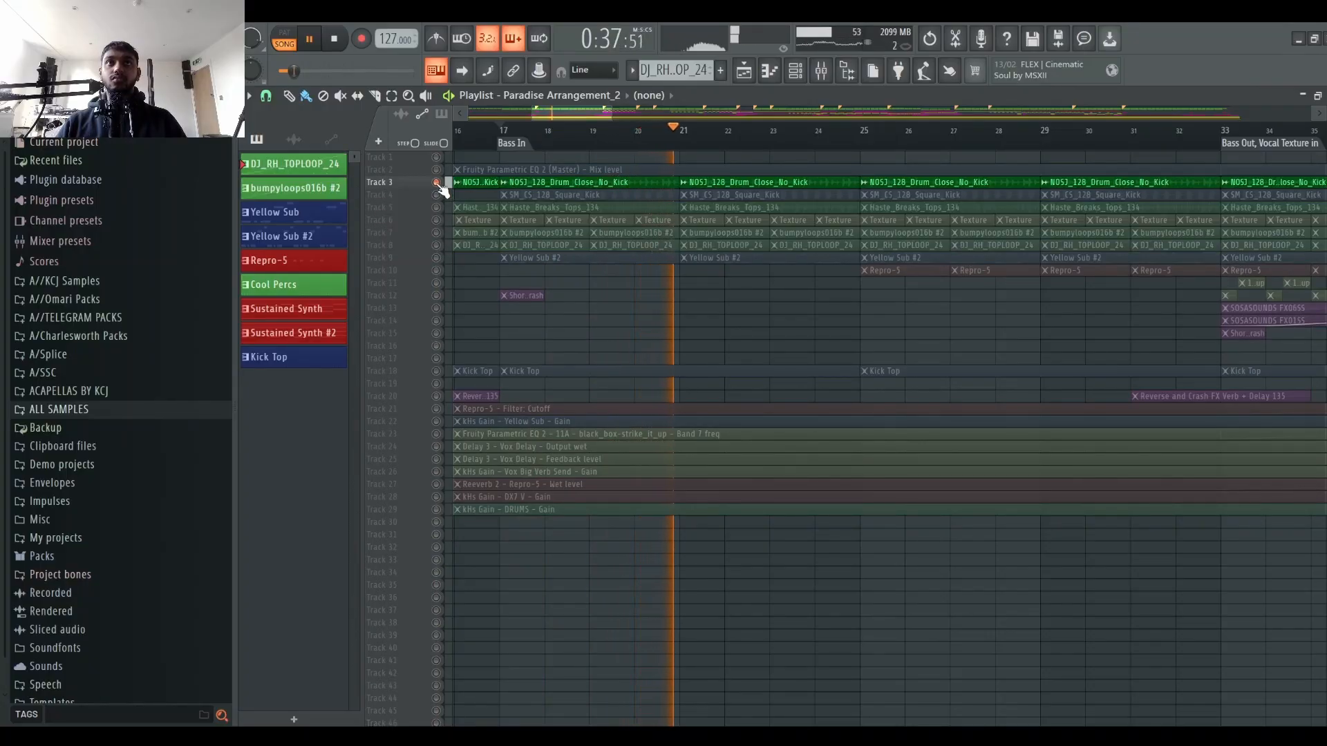
right_click(436, 207)
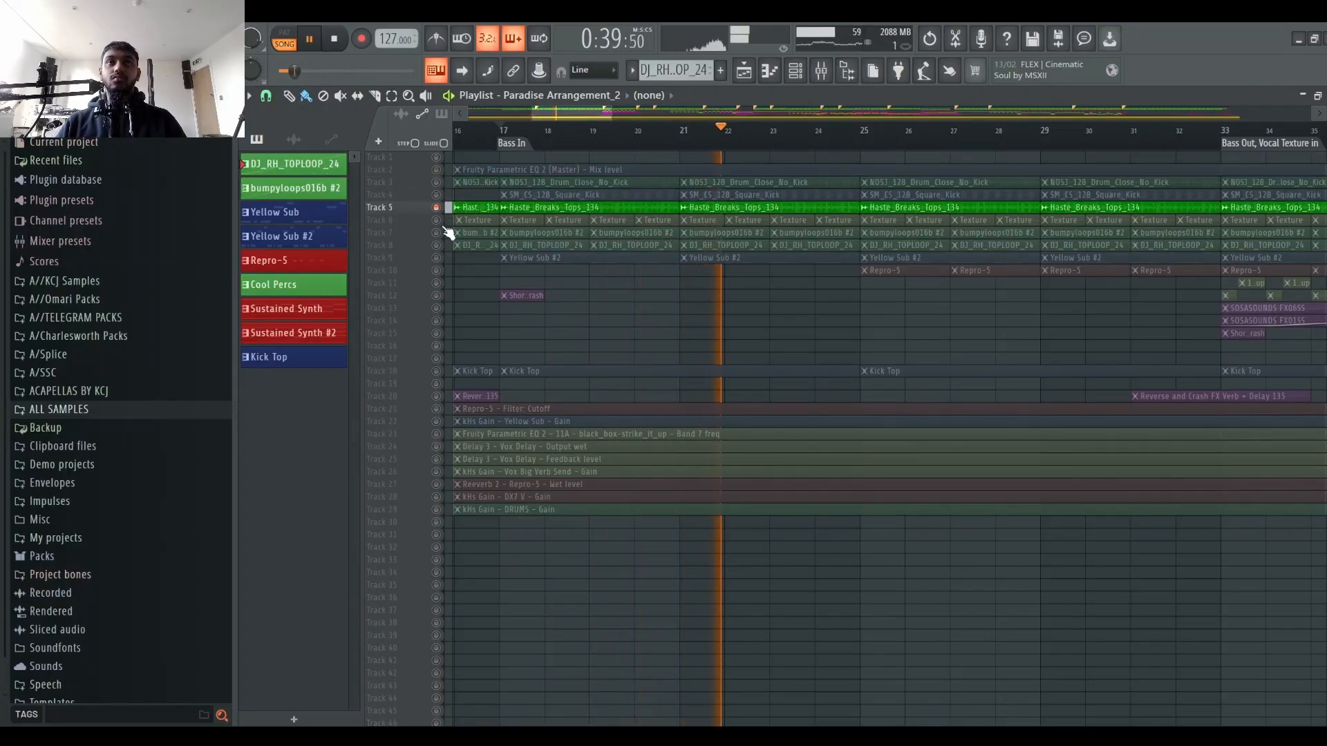
right_click(437, 220)
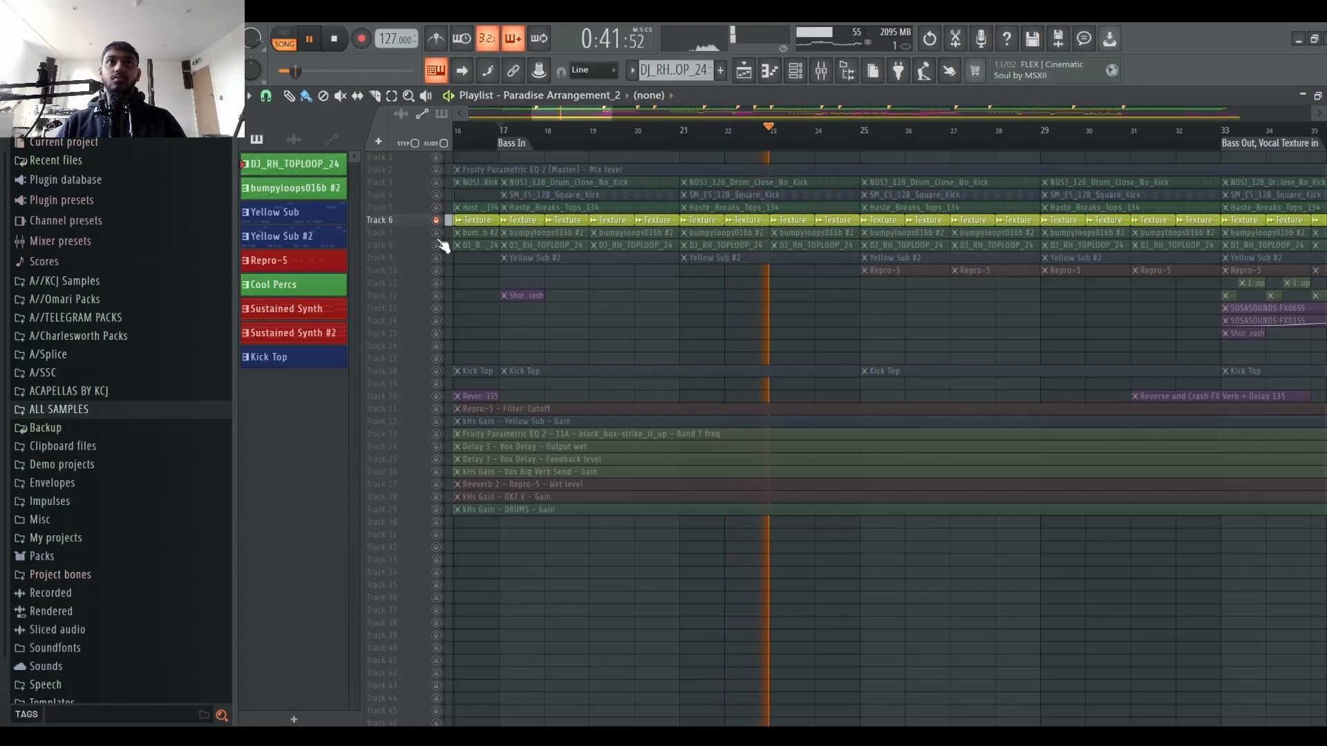
right_click(436, 232)
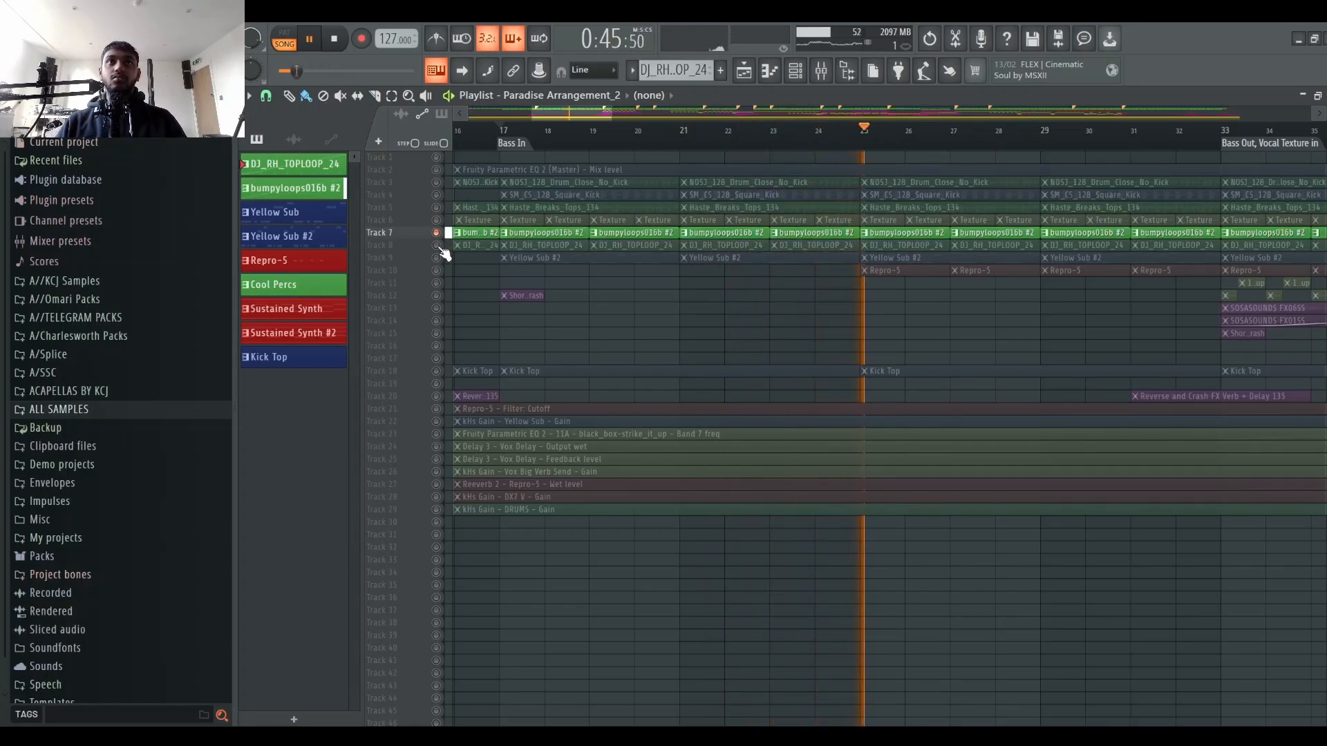
right_click(438, 246)
right_click(438, 234)
right_click(438, 234)
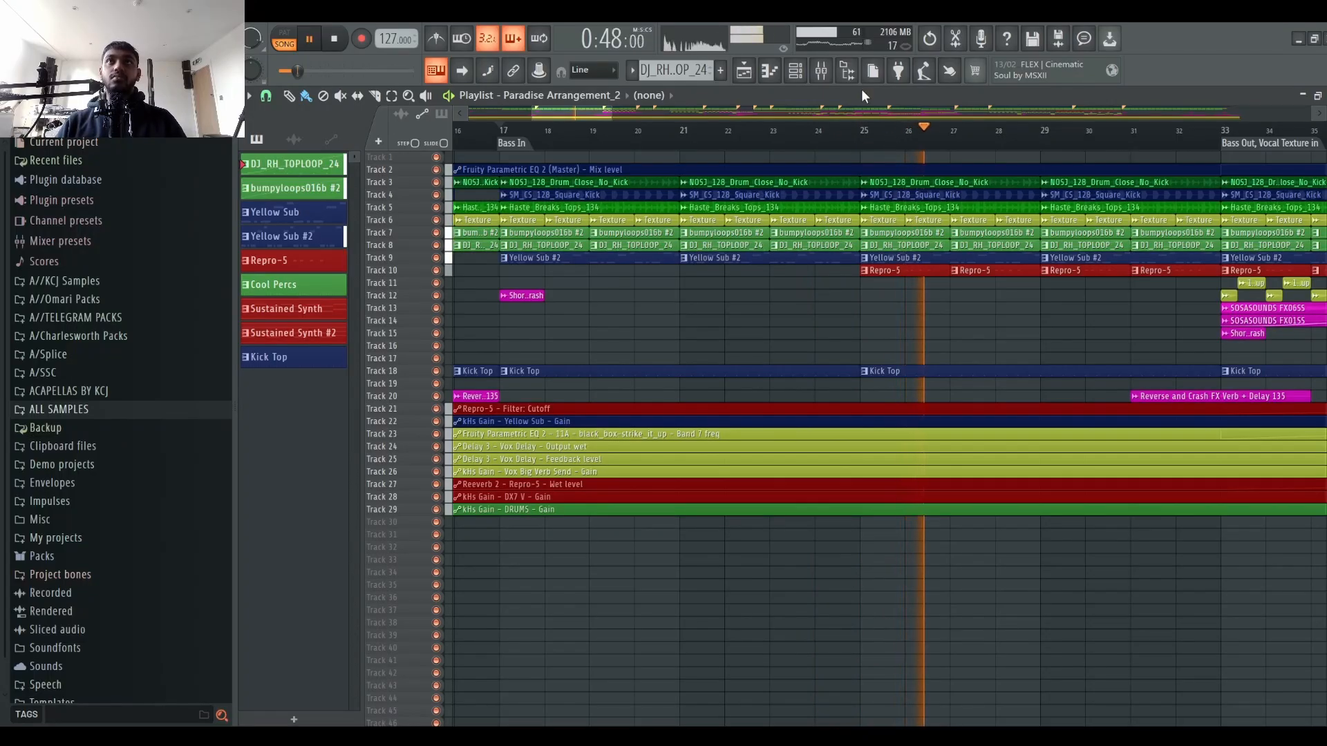
Step: Stop playback and select the bumpyloops016b #2 mixer channel
key("space")
left_click(822, 70)
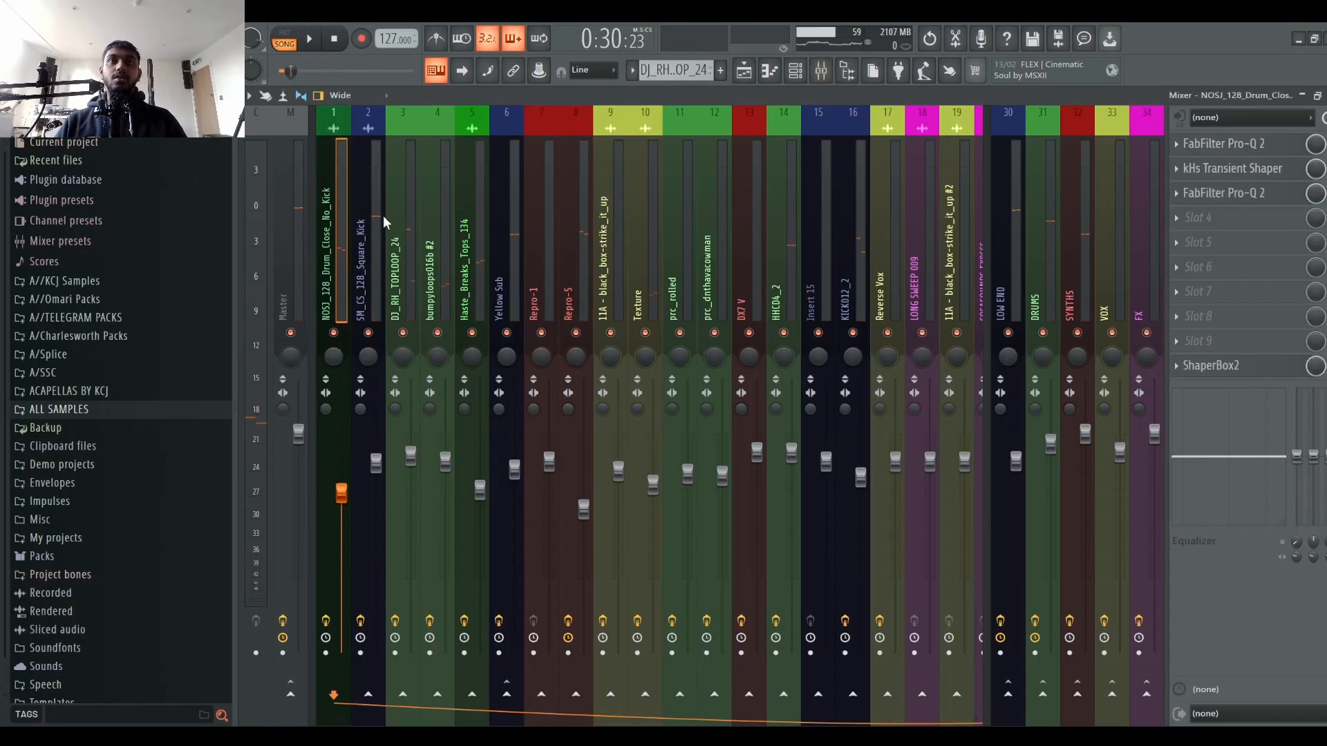
left_click(434, 205)
left_click(463, 208)
left_click(438, 206)
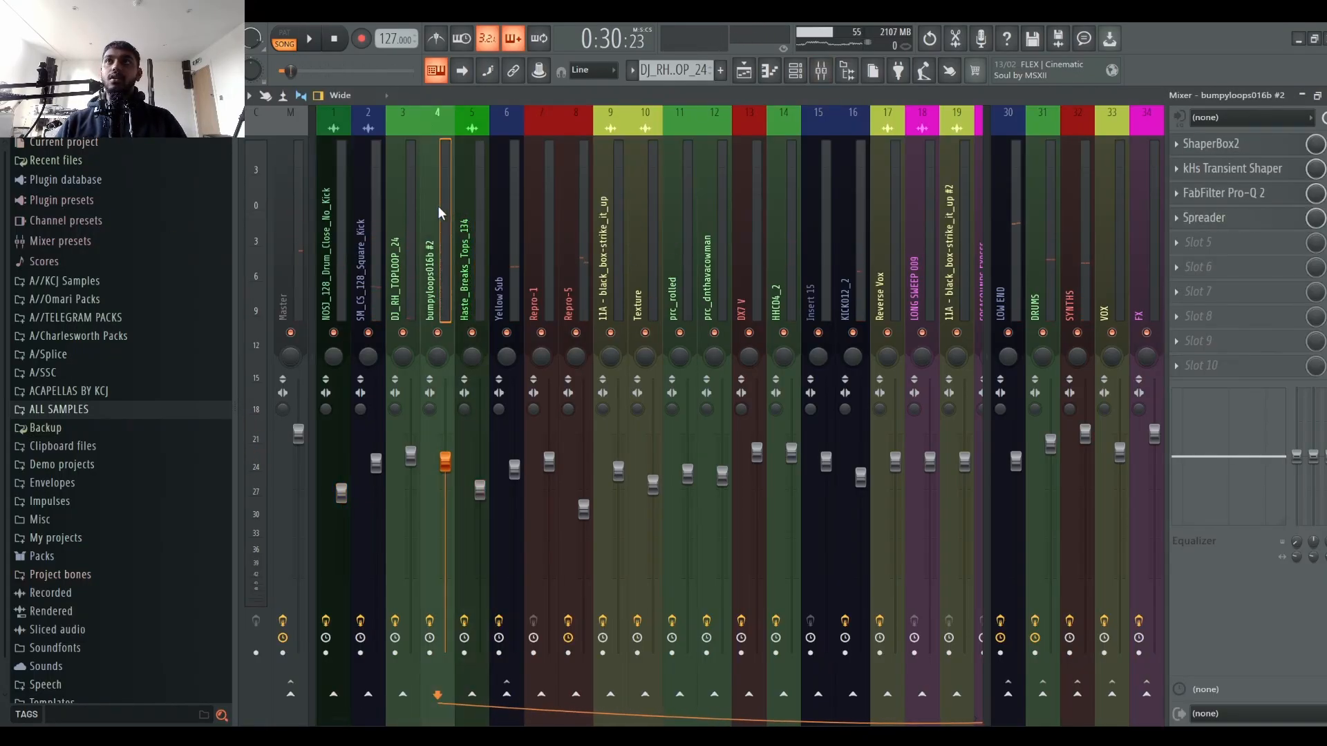
Step: Open and close the Spreader plugin on the bumpyloops016b #2 channel, then resume playback
left_click(1218, 220)
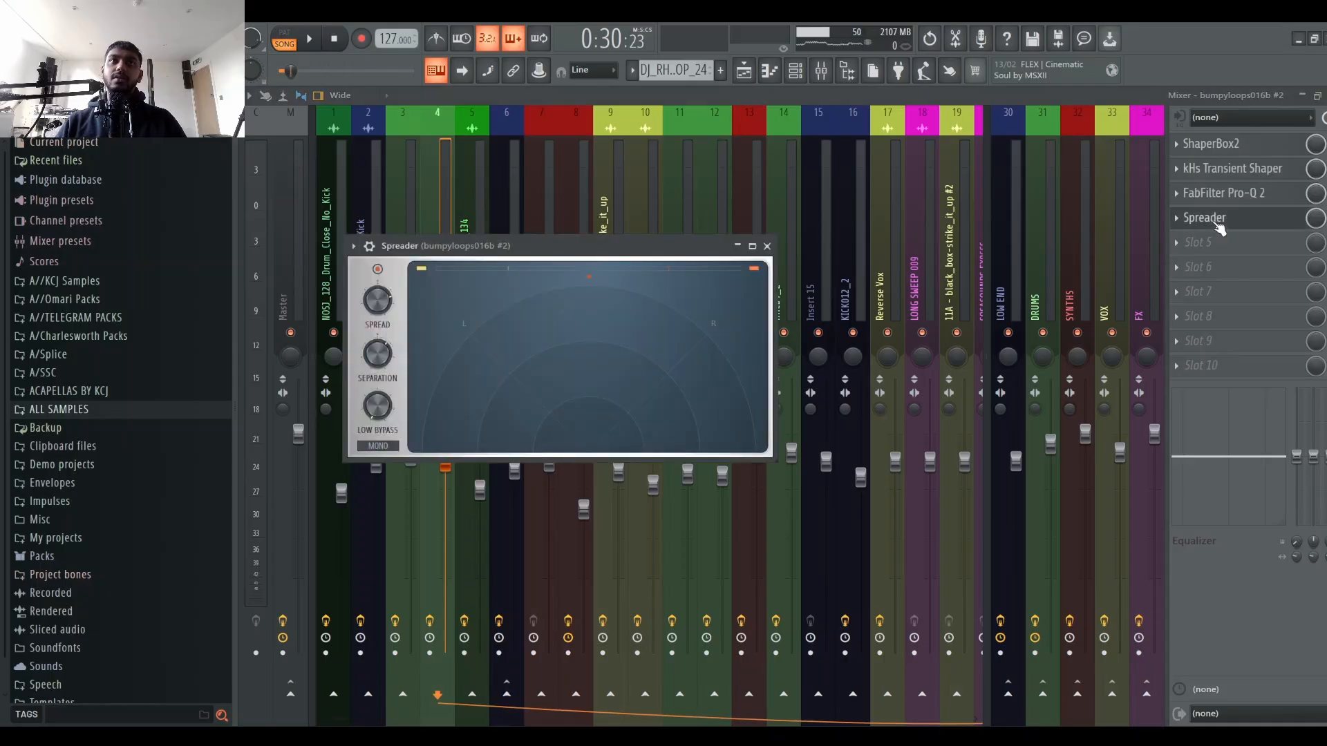
left_click(1218, 220)
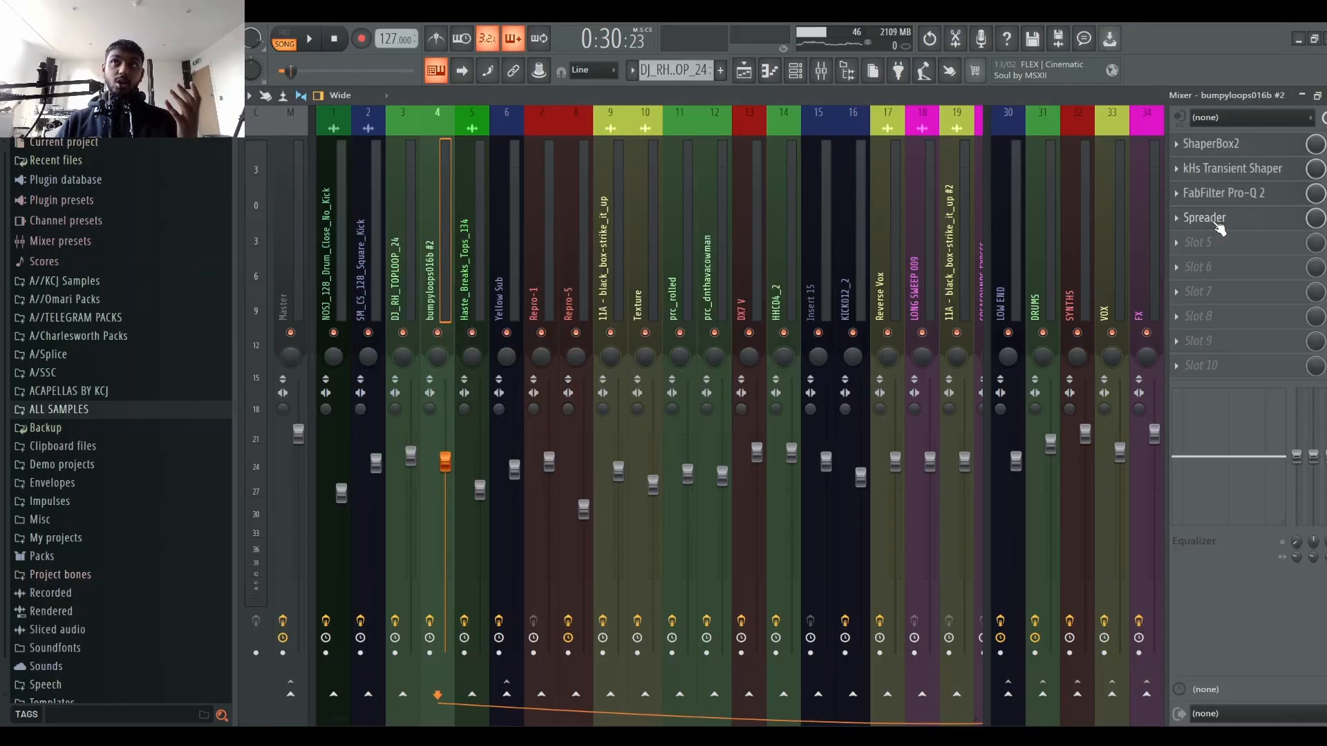
left_click(1217, 219)
left_click(1218, 220)
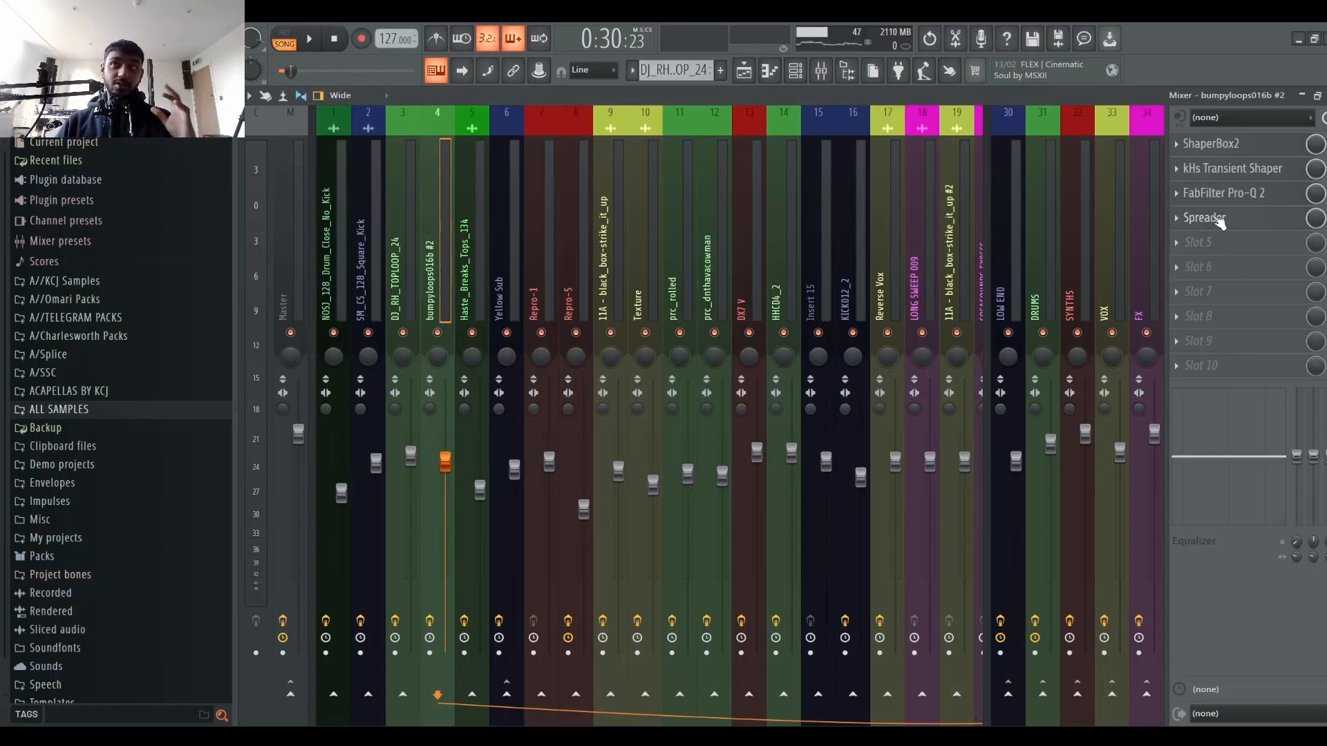
key("space")
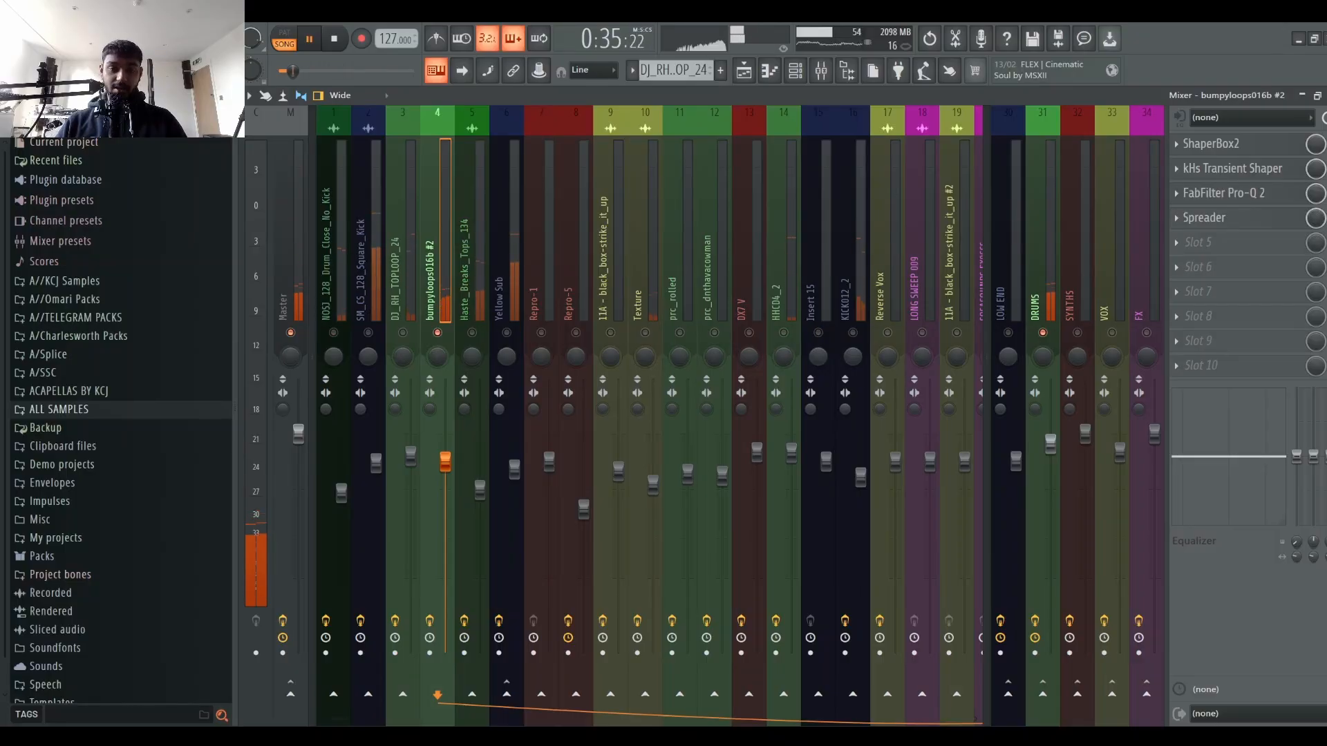
Step: Start and stop playback several times to audition the bumpyloops016b #2 channel in the mix
key("space")
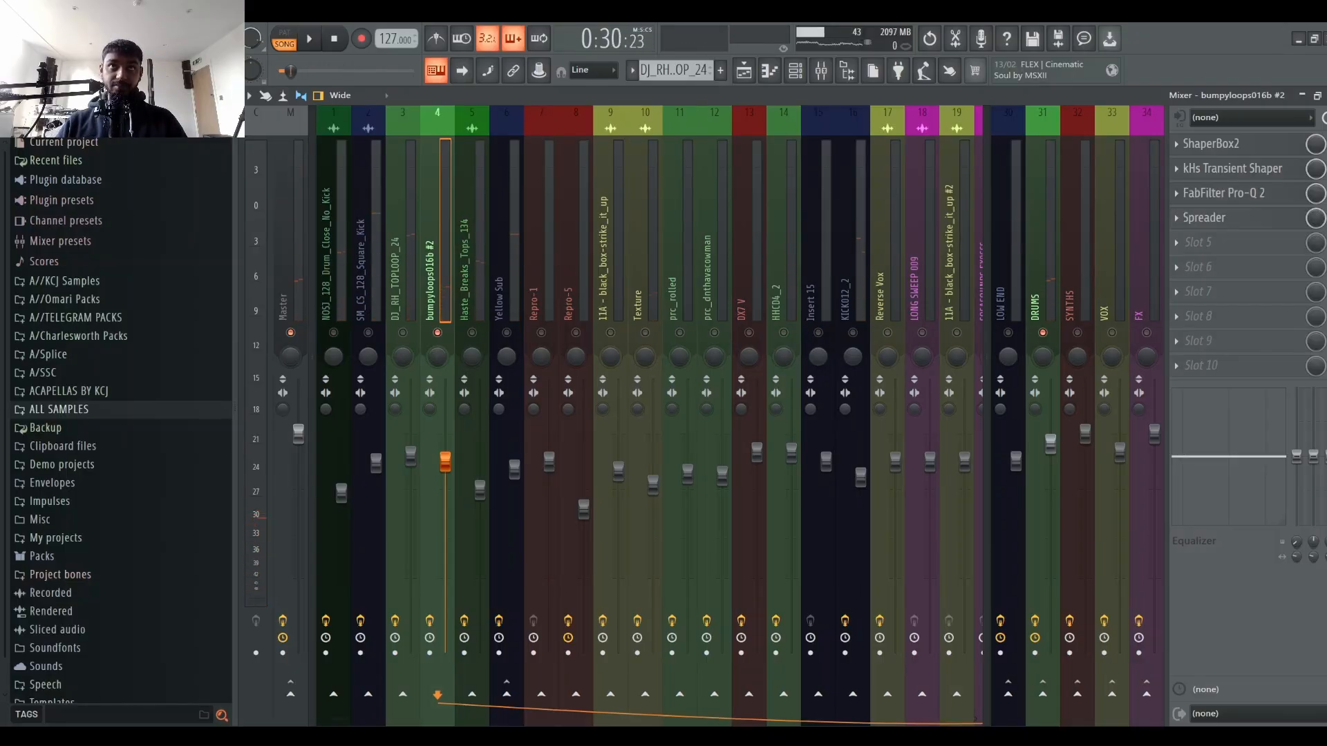
key("space")
key("space")
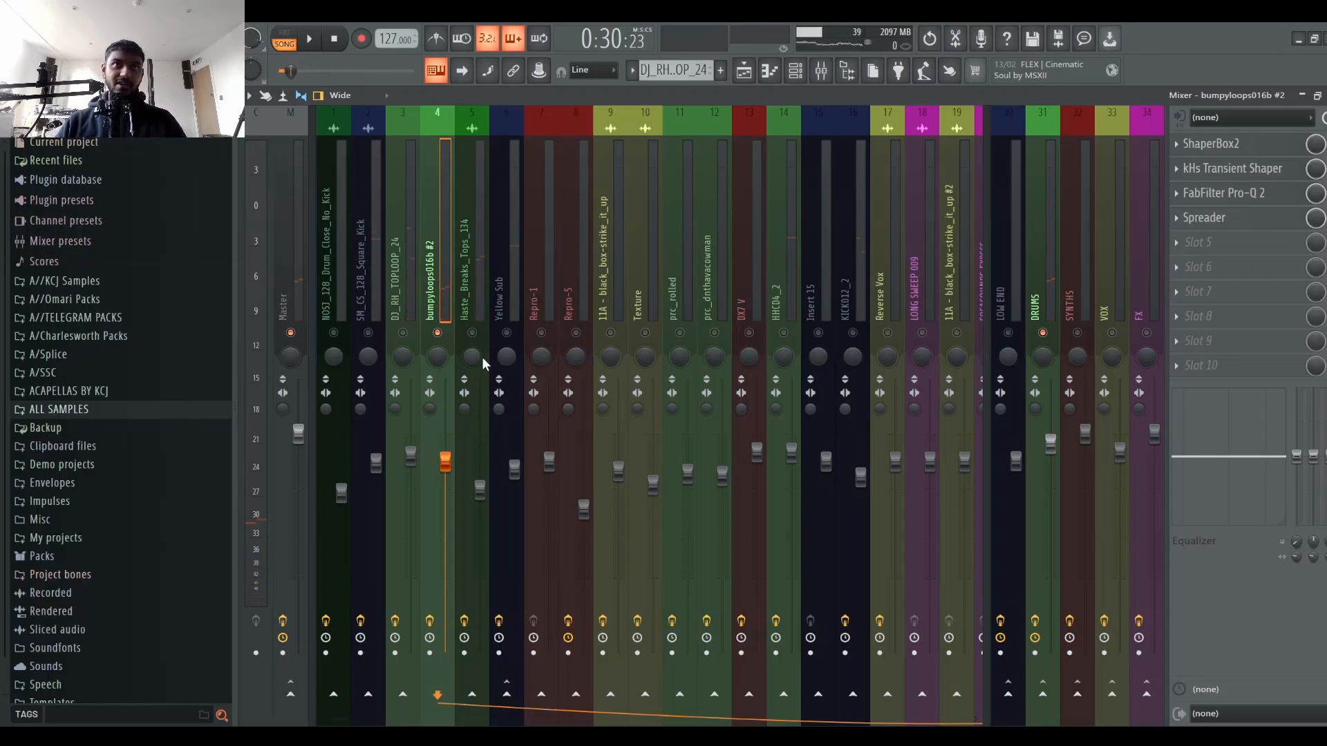
key("space")
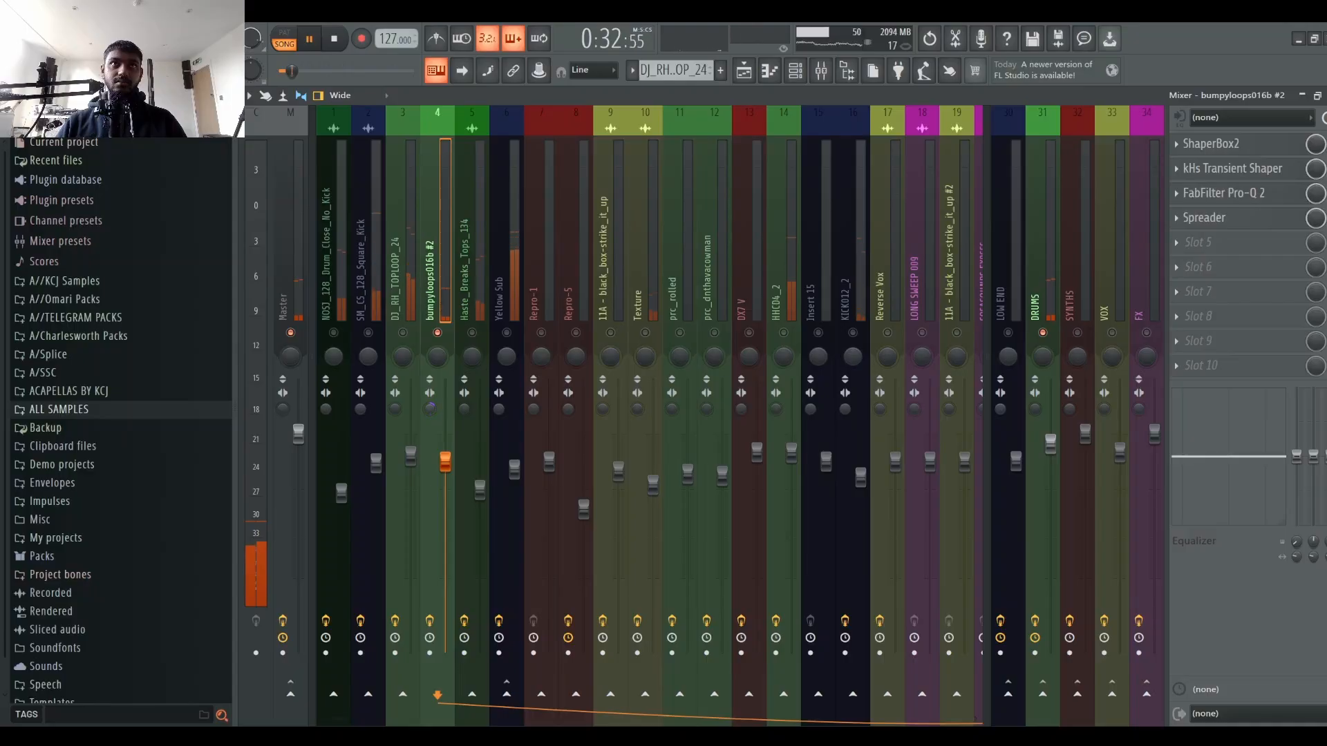
key("space")
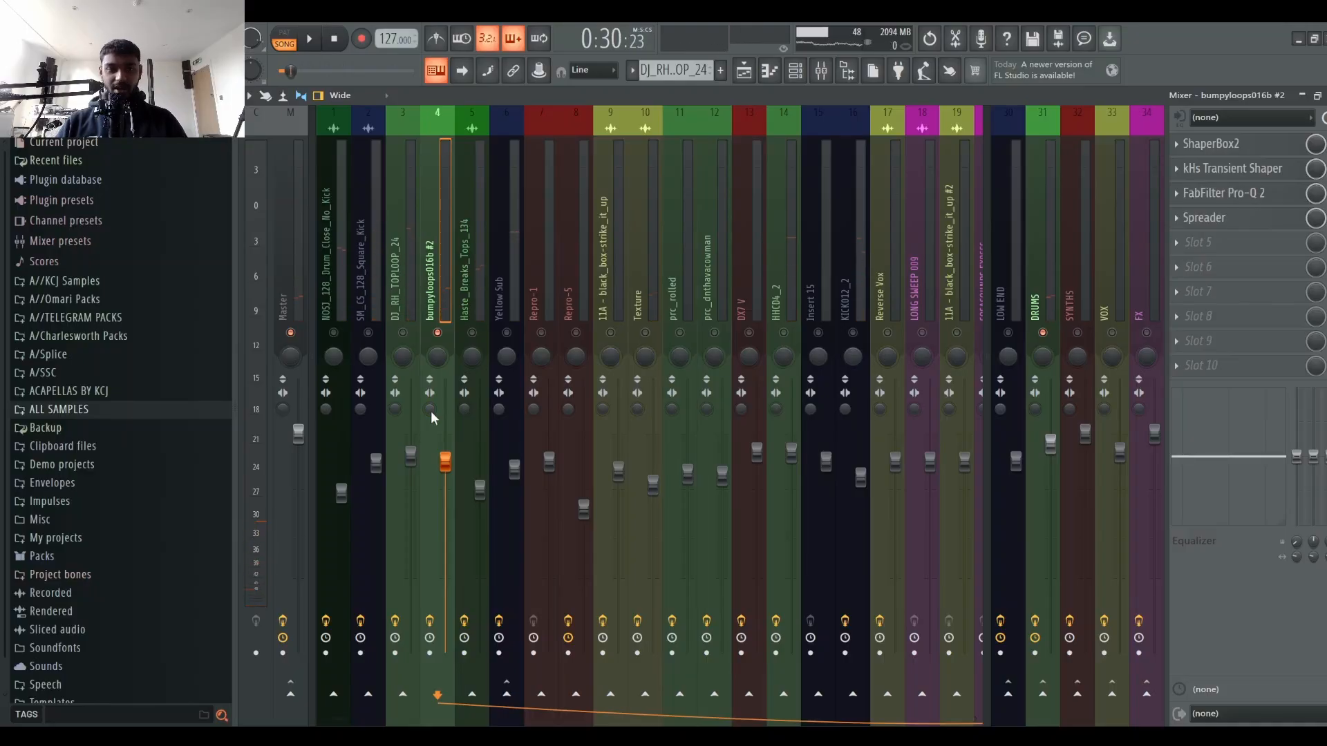
left_click_drag(432, 412, 431, 413)
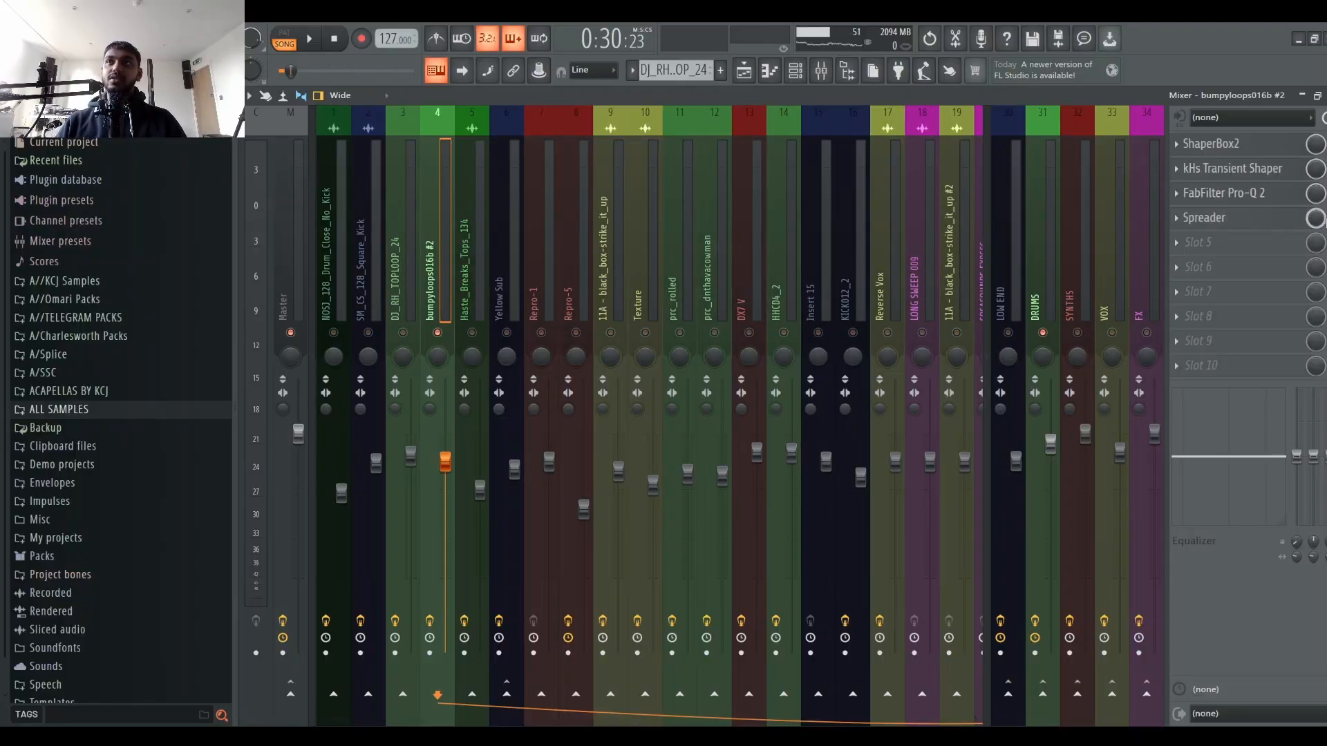
key("space")
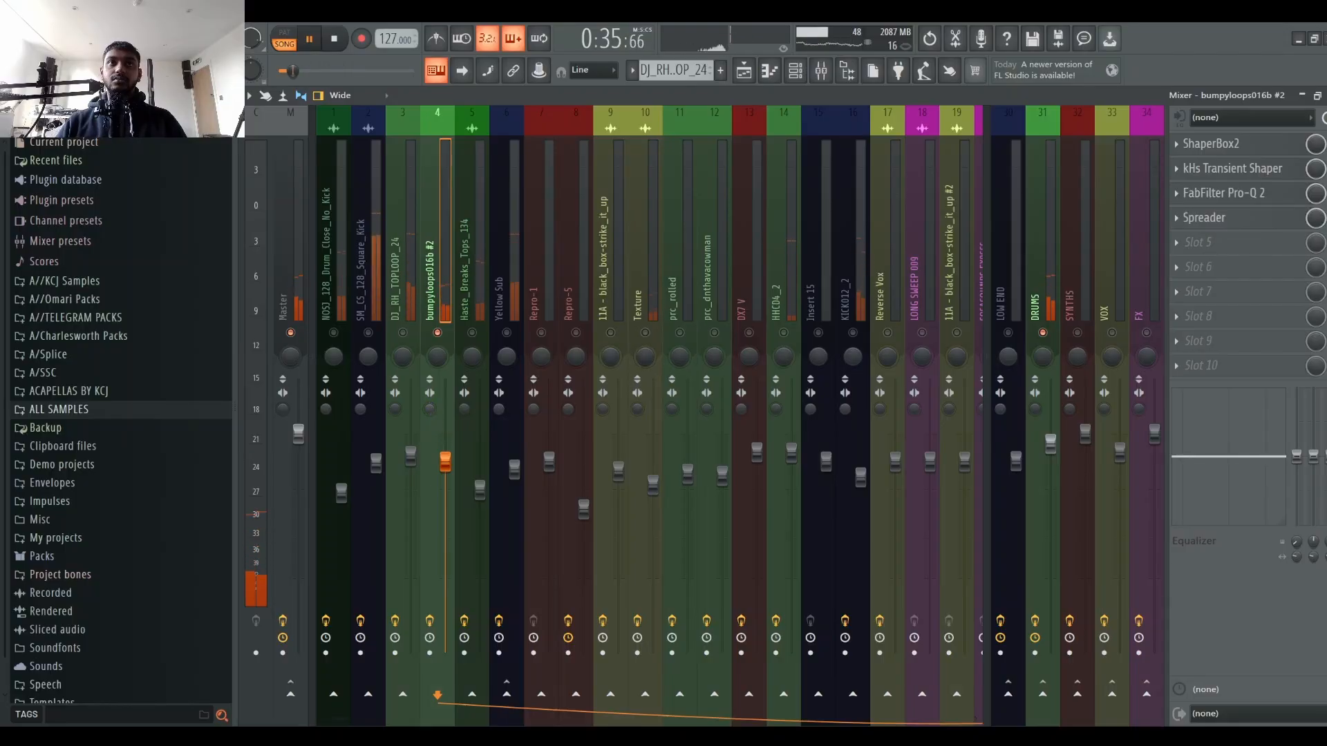
key("space")
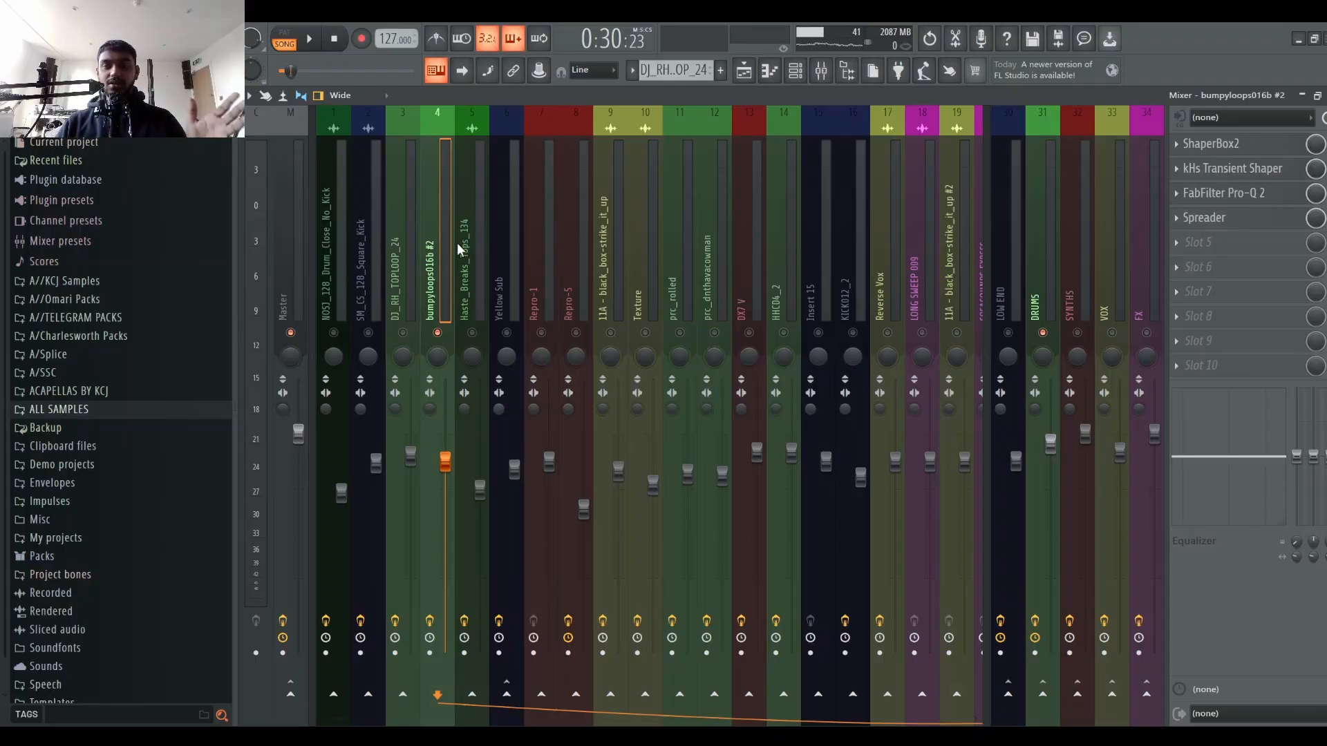
key("space")
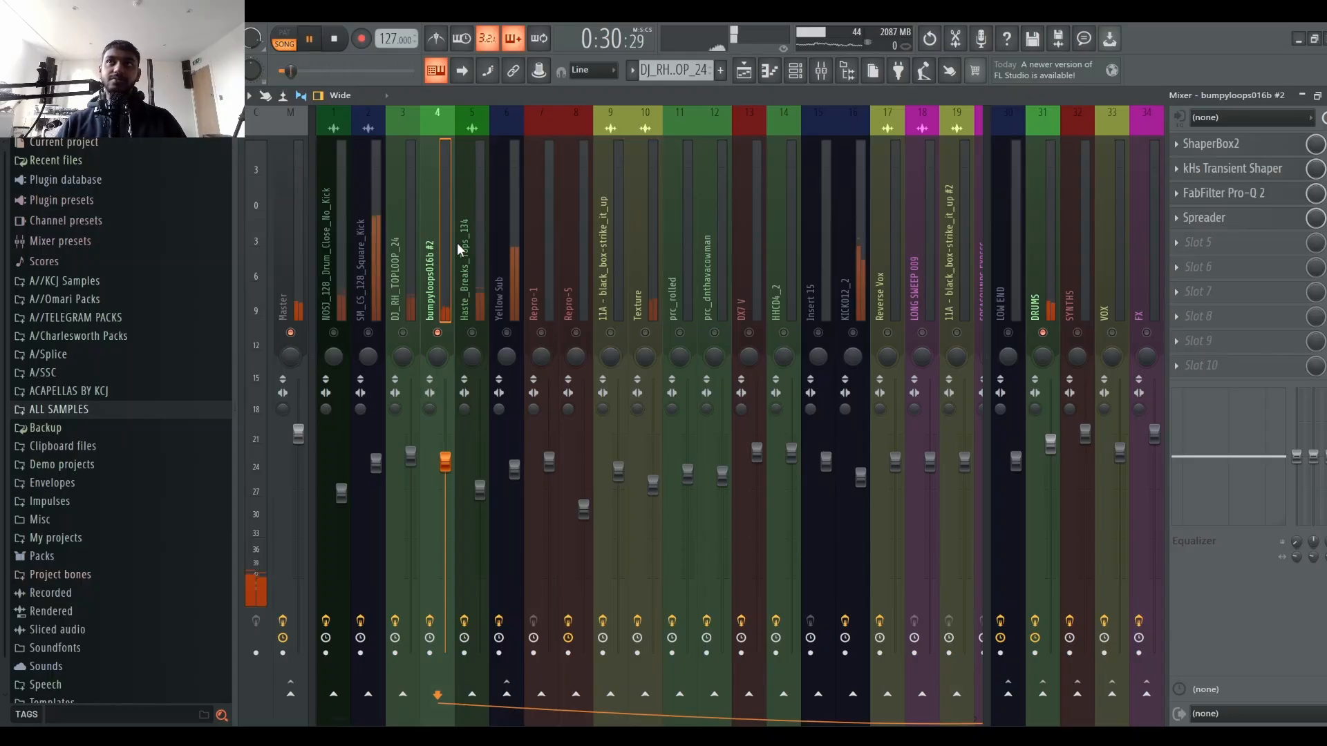
key("space")
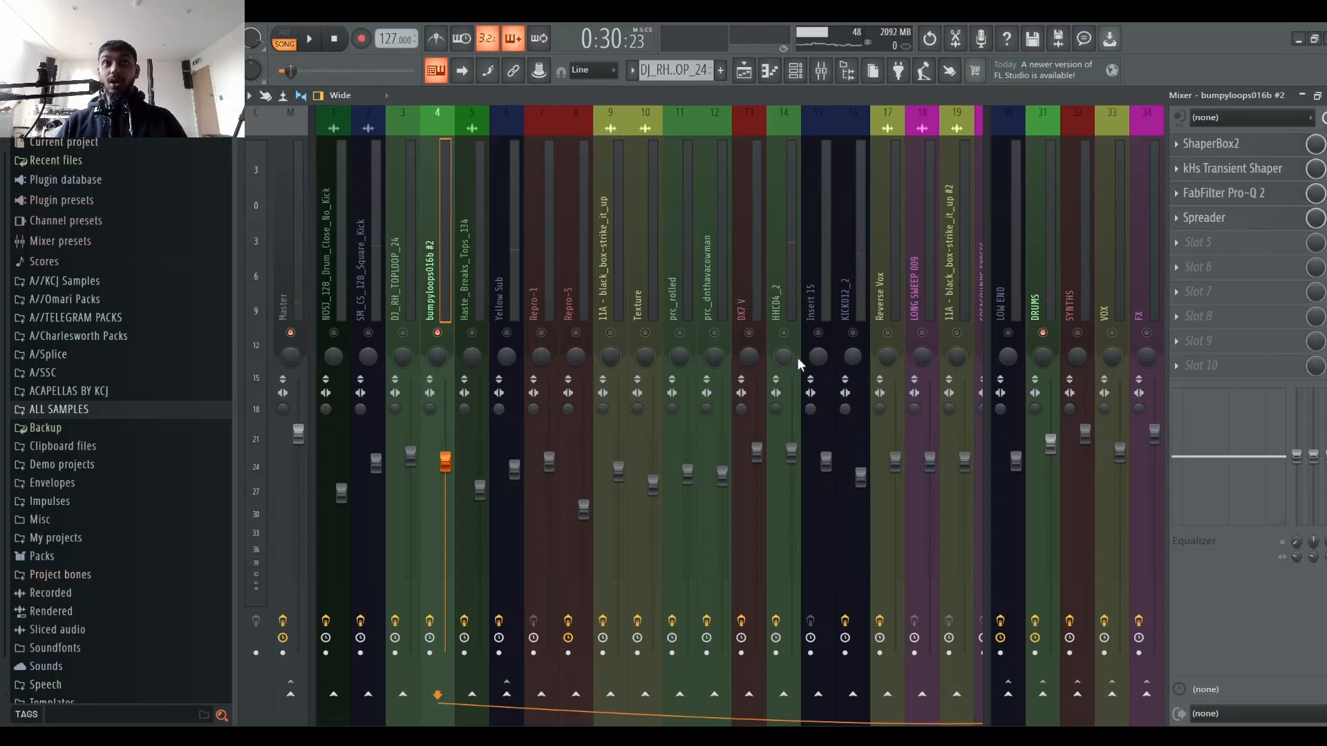
Step: Raise the stereo separation knob on the bumpyloops016b #2 channel and audition it in playback
left_click_drag(431, 410, 431, 374)
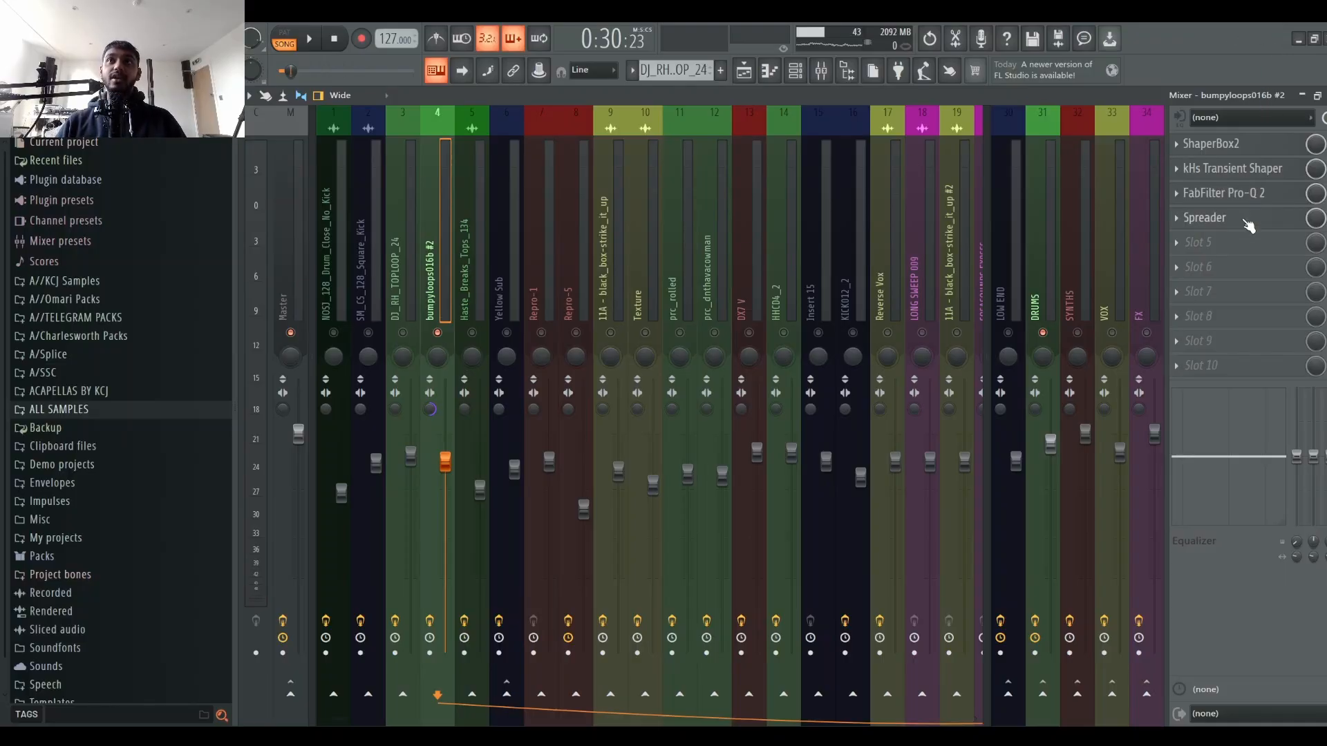
key("space")
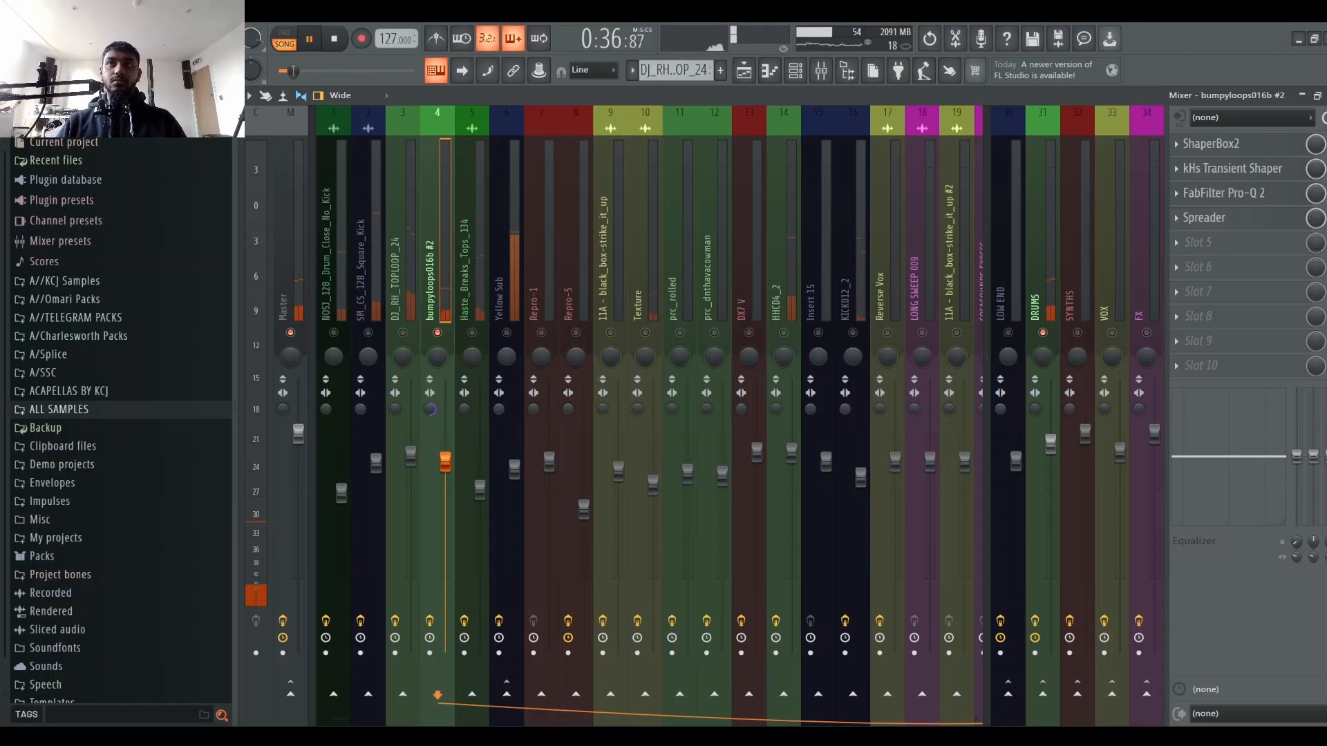
key("space")
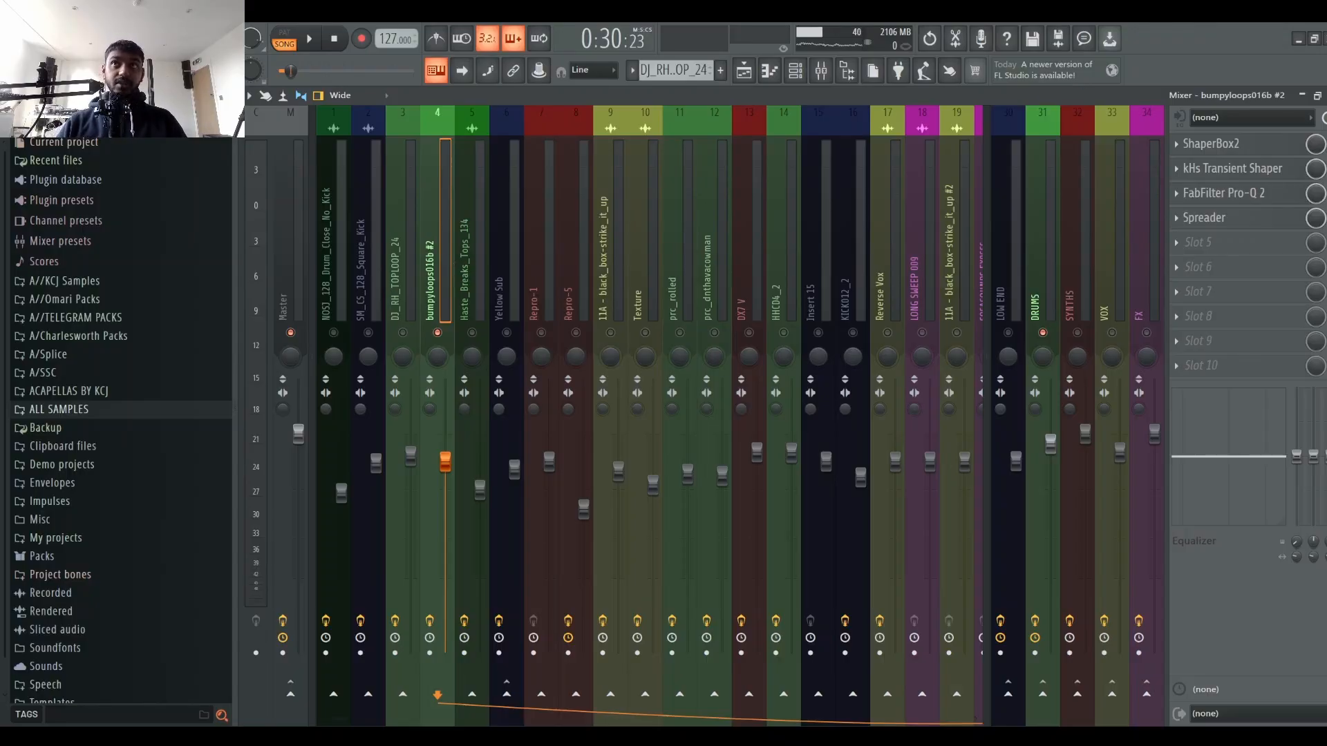
Step: Replace the Spreader on the bumpyloops016b #2 channel with kHs Haas and audition it in playback
left_click(1197, 219)
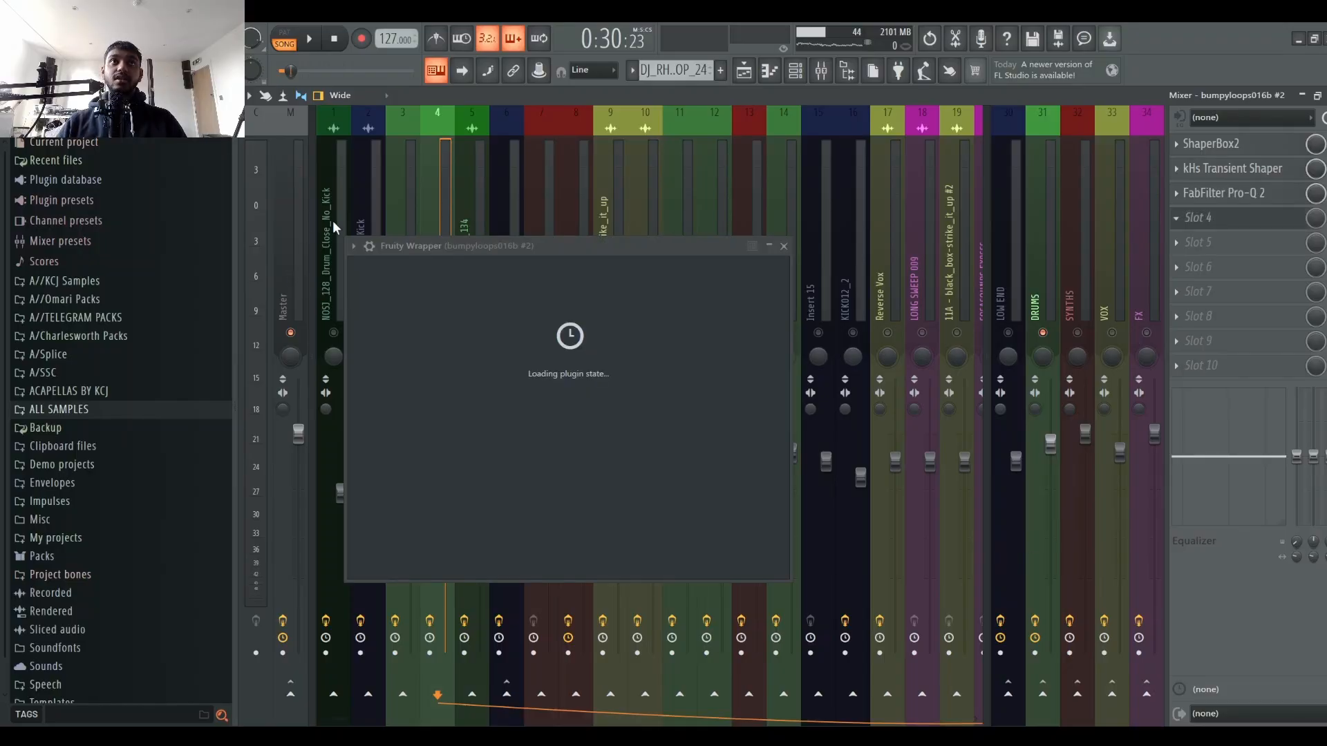
key("space")
left_click_drag(445, 252, 555, 212)
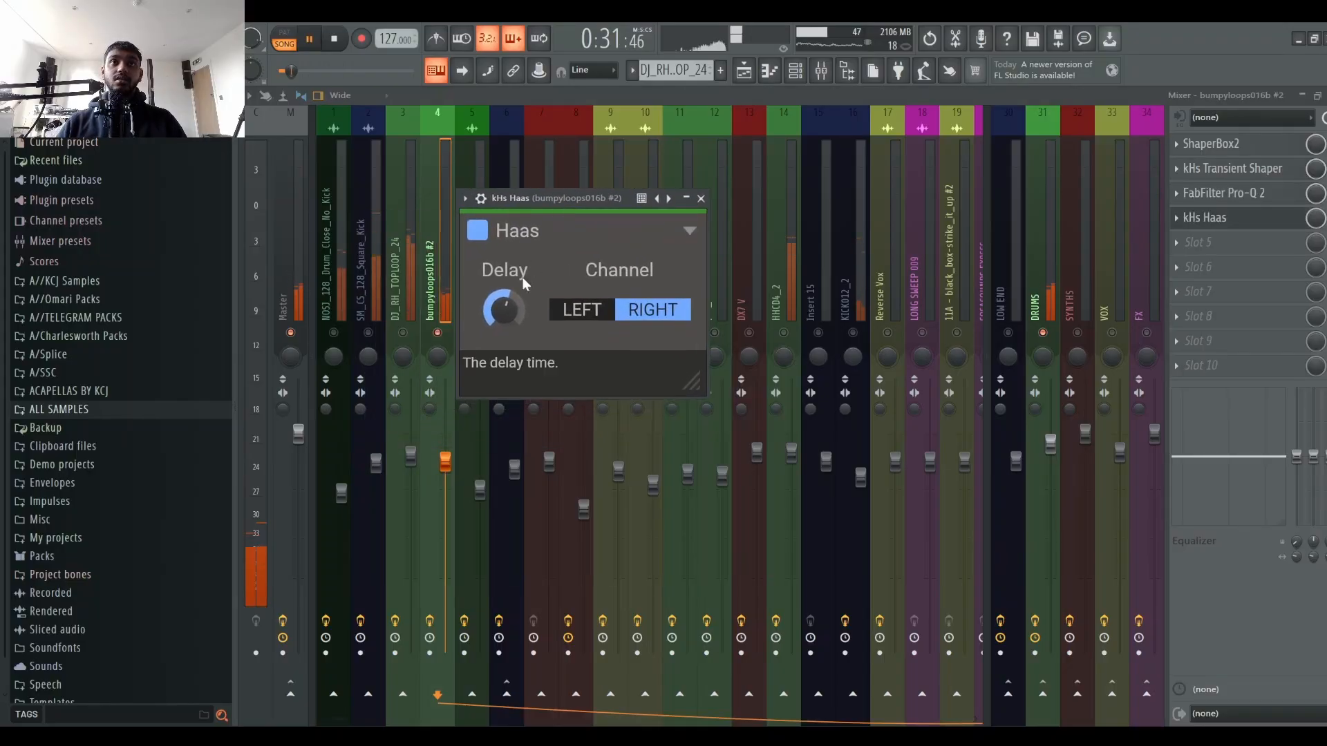
left_click(431, 412)
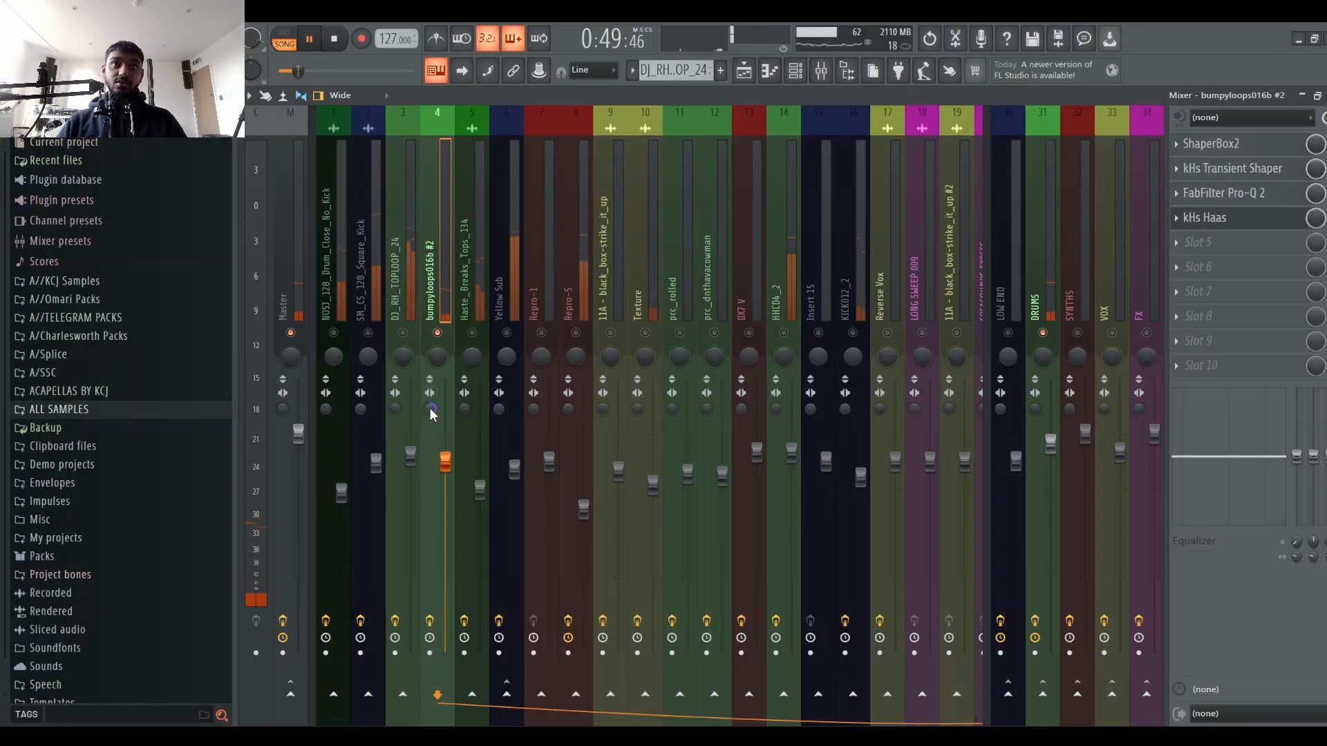
key("space")
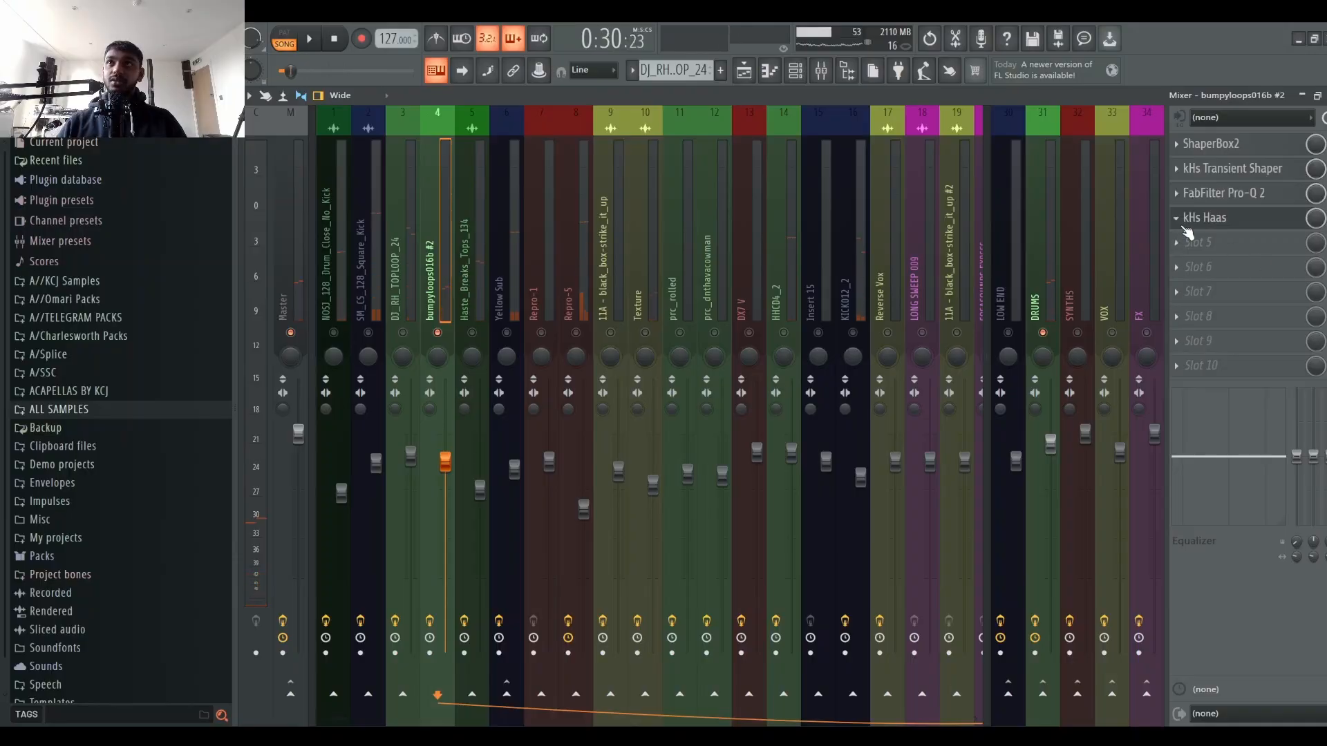
Step: Restore Spreader in slot 4 of bumpyloops016b #2, then open and close it while playback runs
left_click(1208, 218)
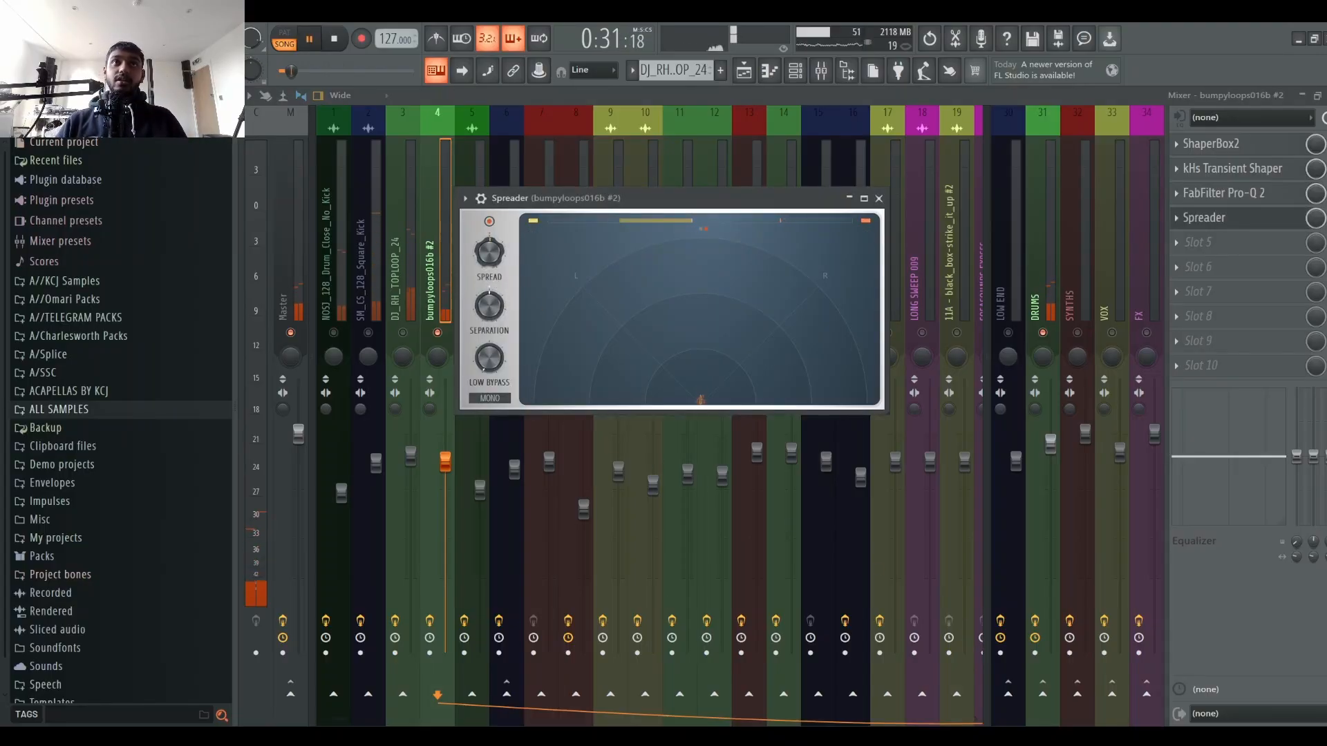
left_click(446, 332)
key("space")
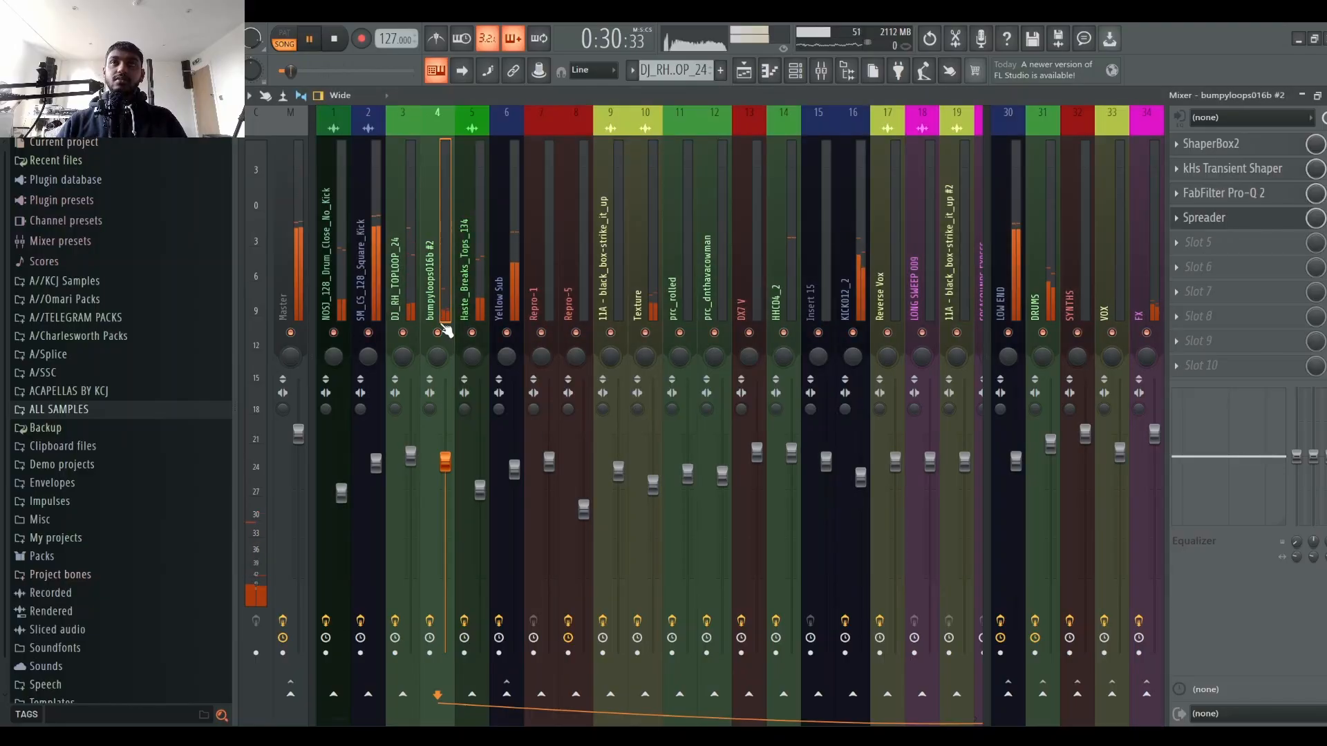
left_click(1254, 221)
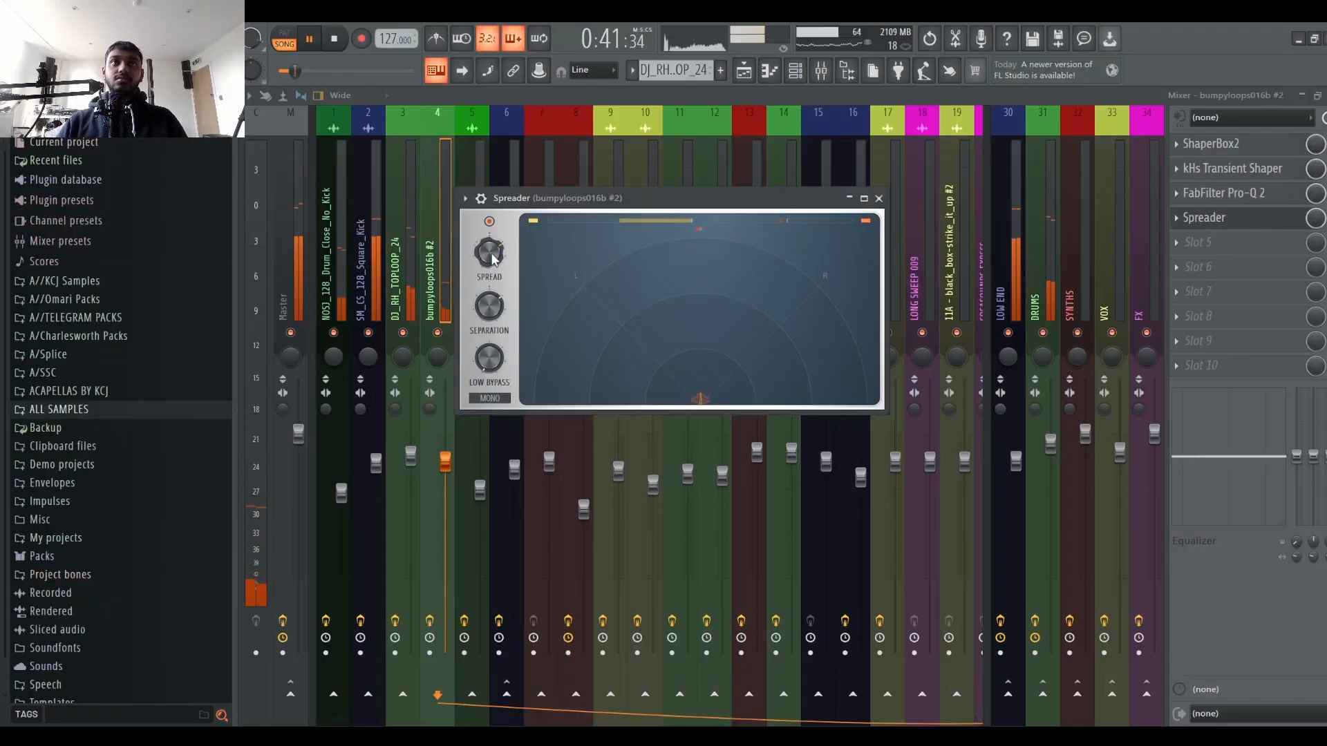
left_click(879, 199)
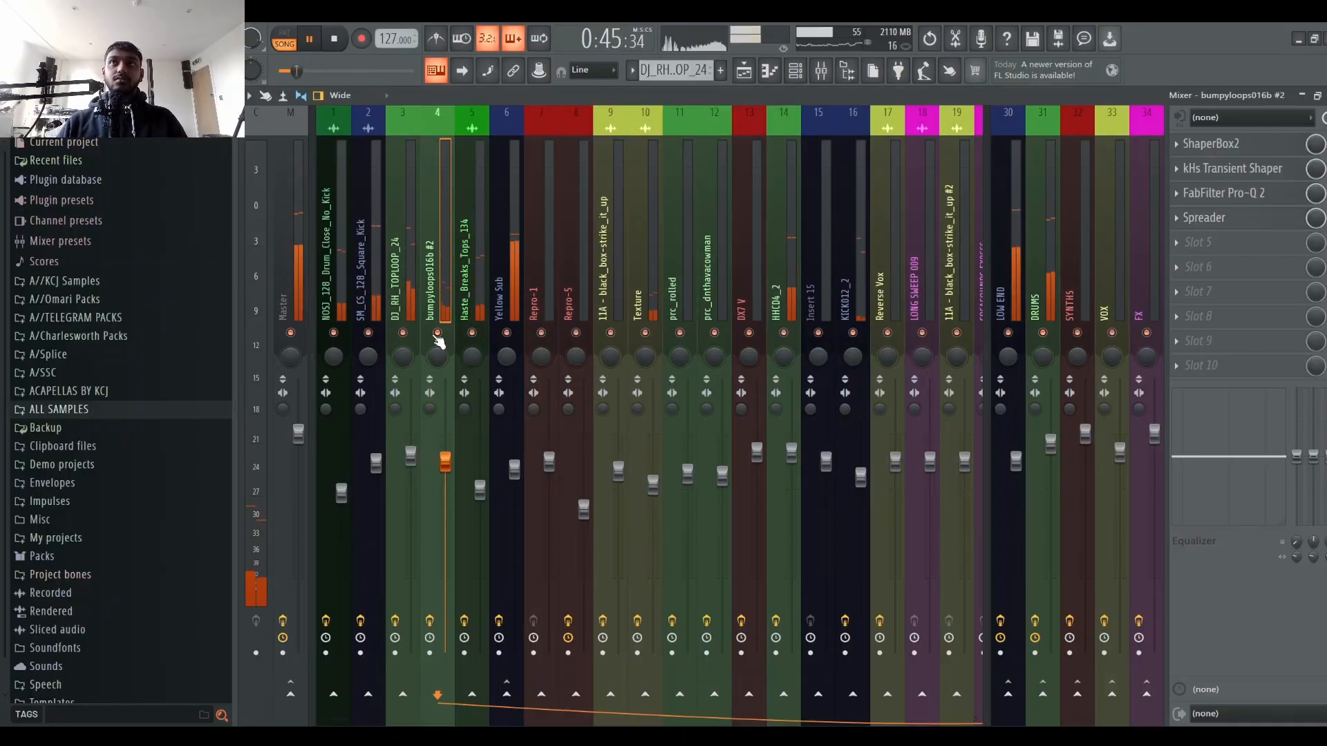
key("space")
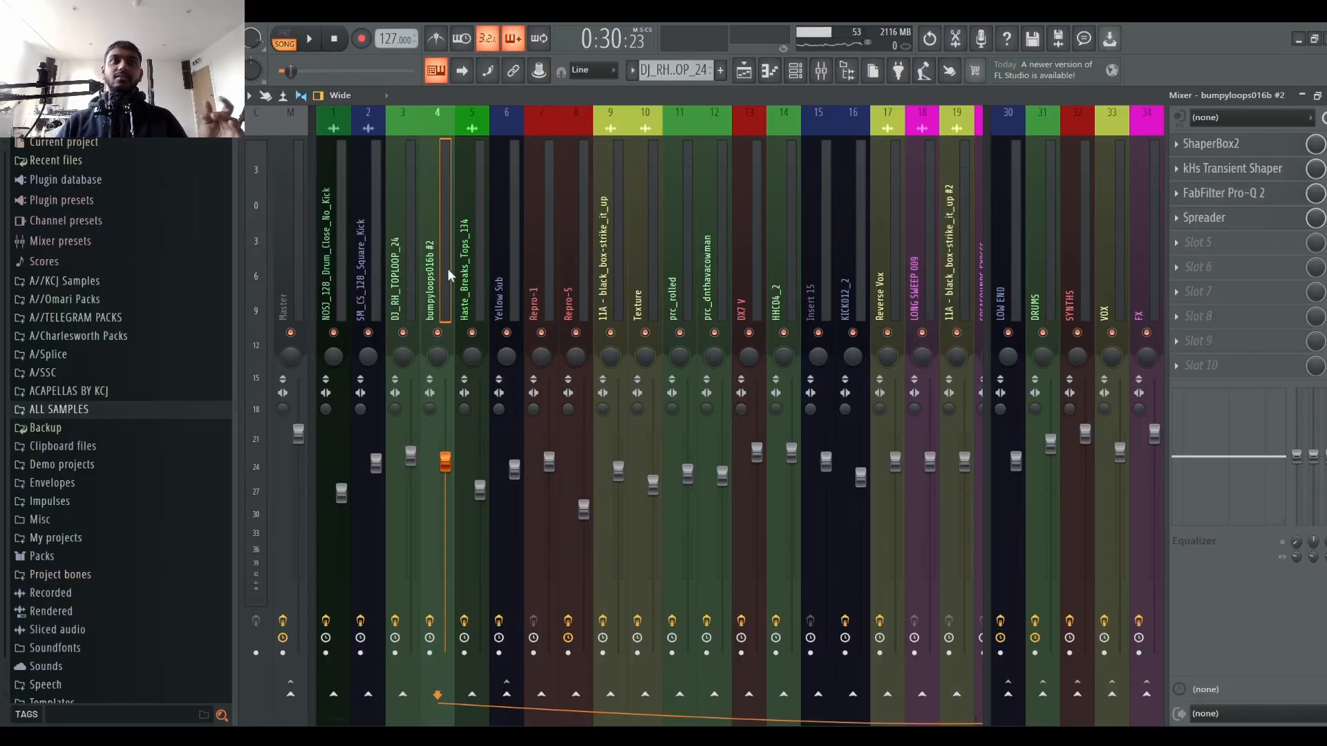
Step: Select the Haste_Breaks_Tops_134 mixer channel and audition it by starting and stopping playback
left_click(486, 247)
key("space")
right_click(476, 333)
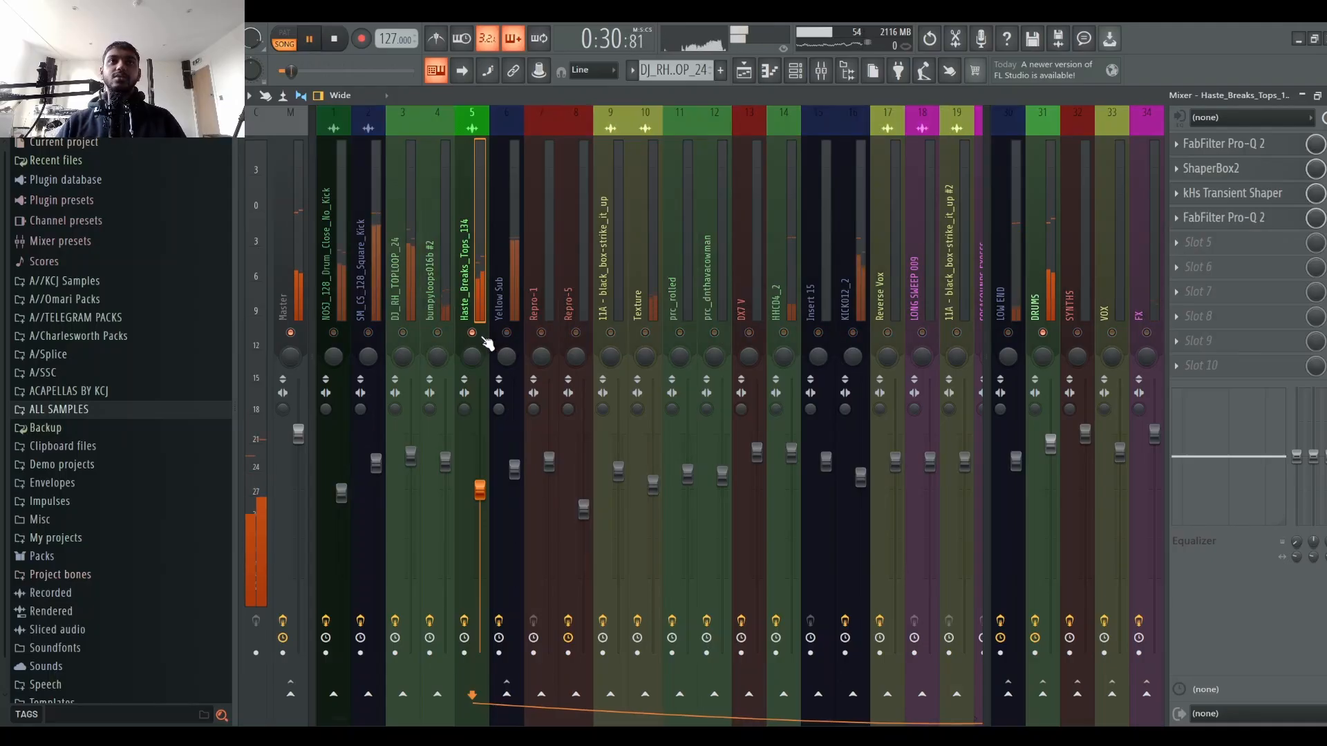
key("space")
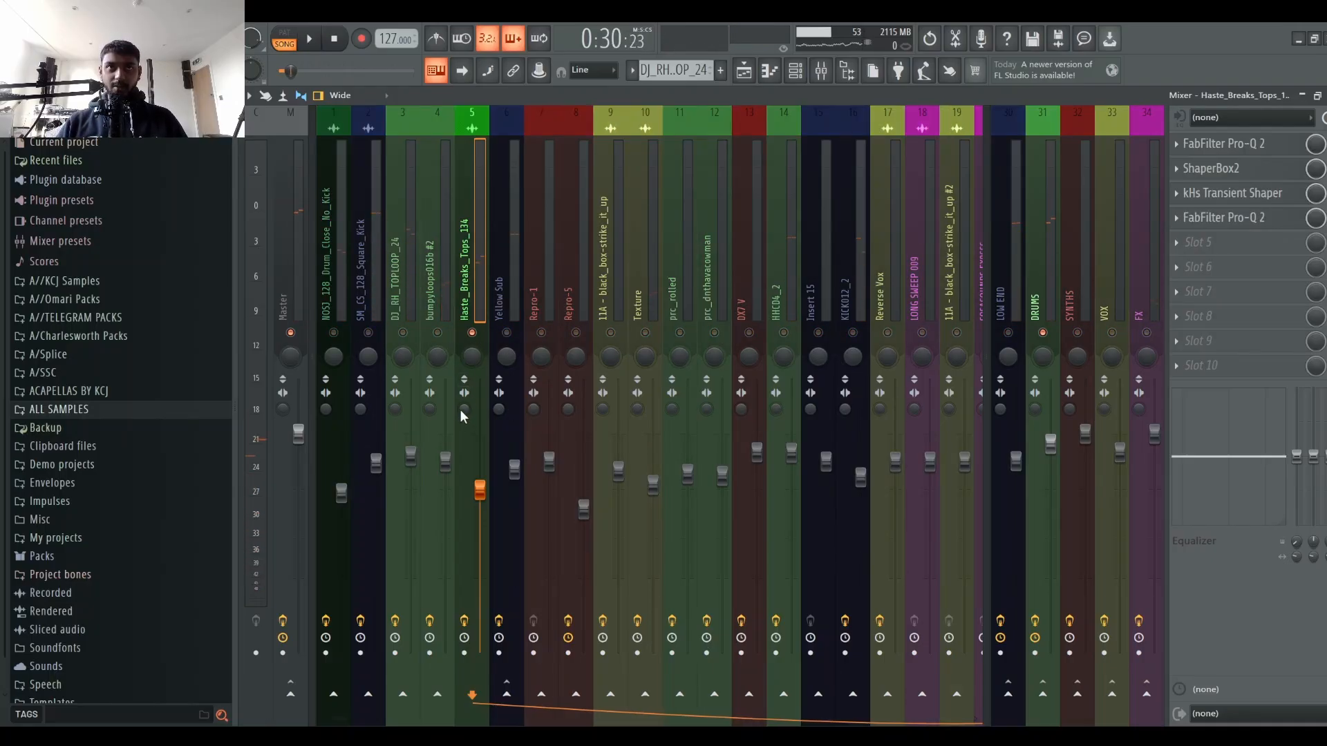
key("space")
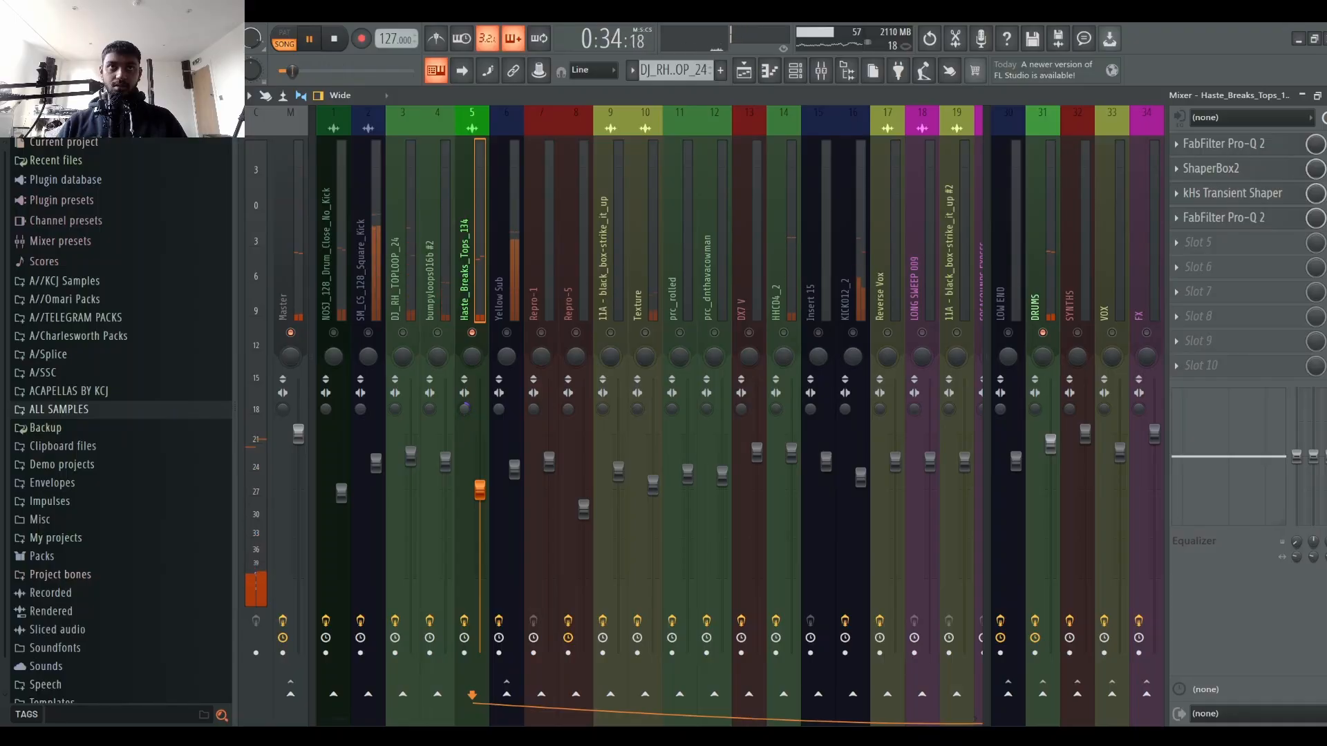
key("space")
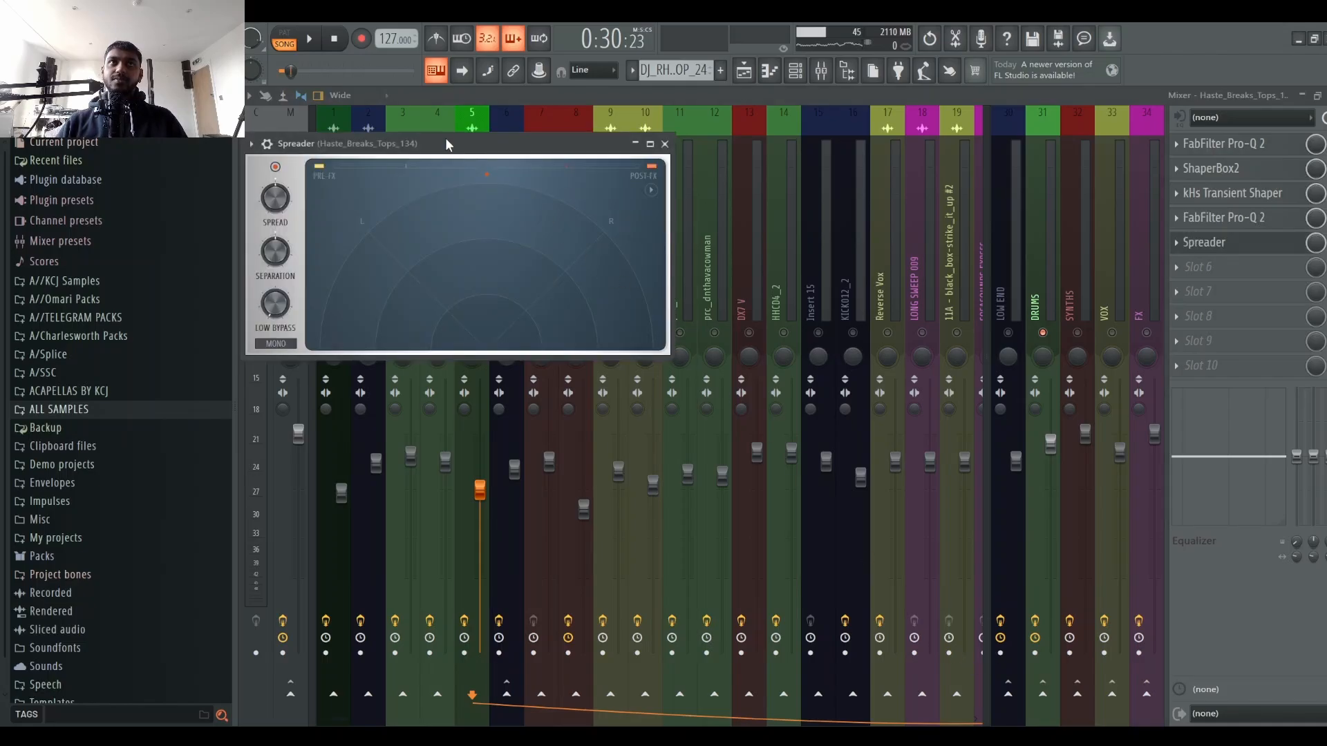
Step: Reposition the Spreader window and insert Polyverse Wider into slot 6 of the Haste_Breaks_Tops_134 channel
left_click_drag(445, 138, 496, 140)
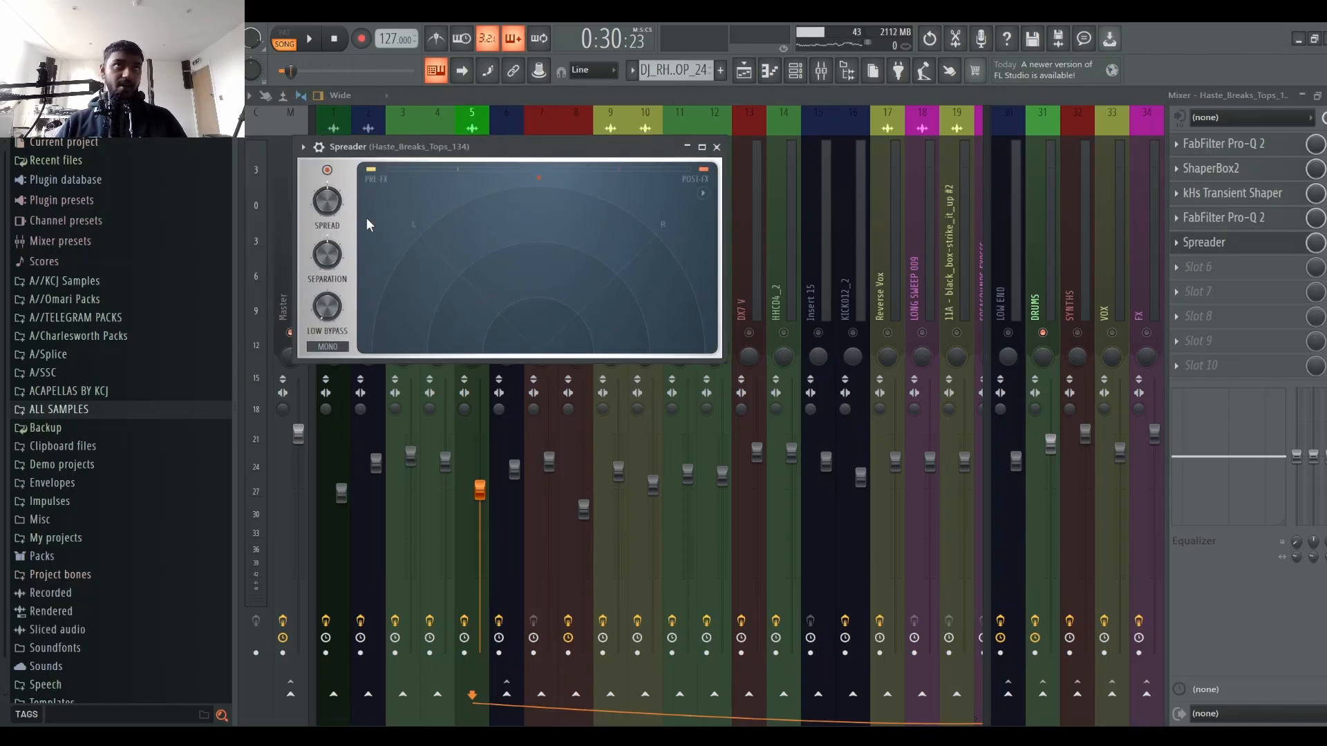
left_click_drag(416, 147, 550, 102)
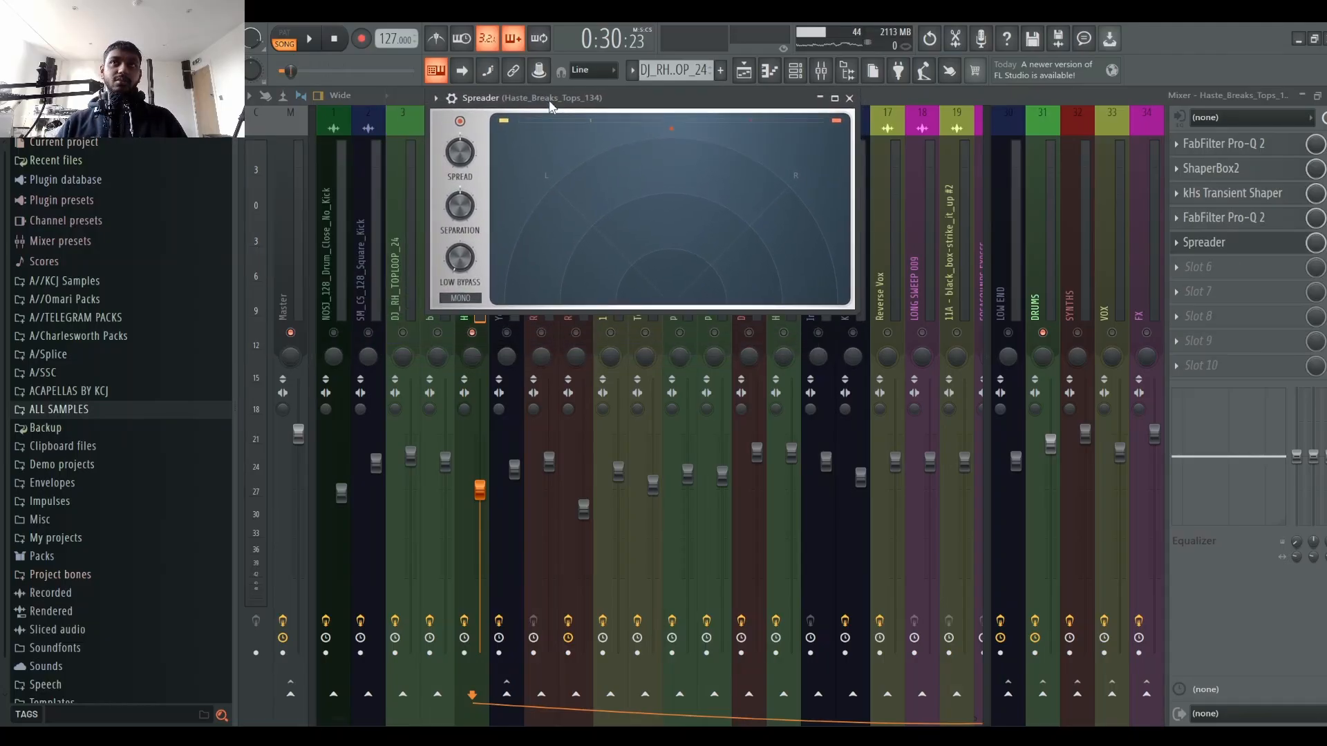
left_click(1213, 226)
left_click(1214, 245)
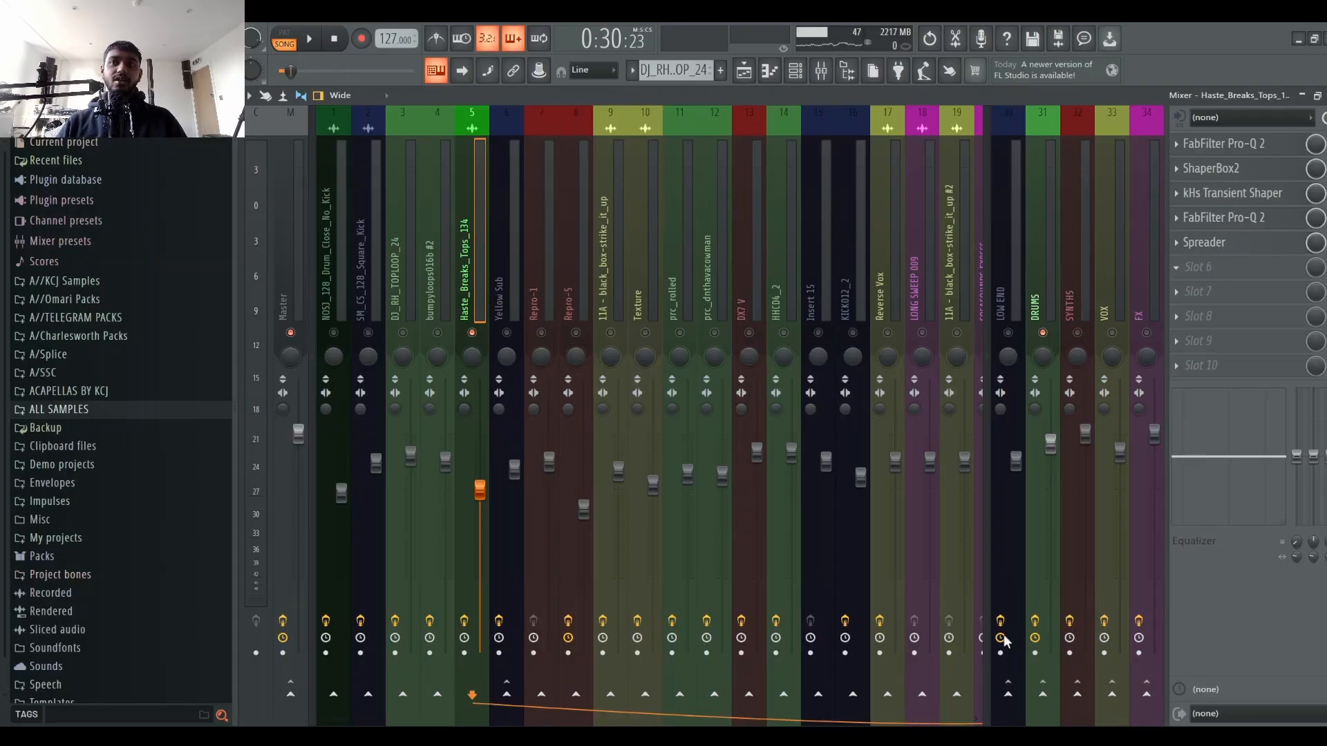
Step: Remove the Spreader from slot 5 of the Haste_Breaks_Tops_134 channel
left_click(1221, 242)
left_click(1206, 252)
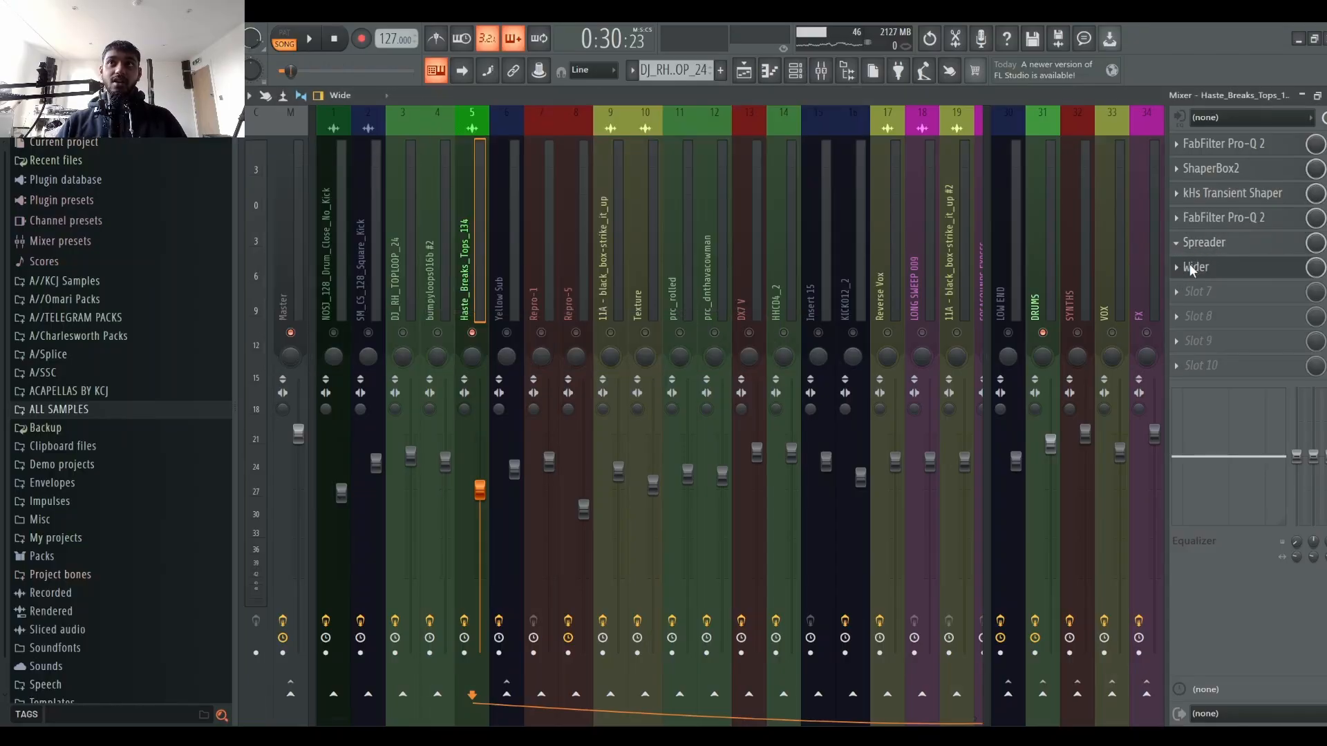
left_click(1221, 268)
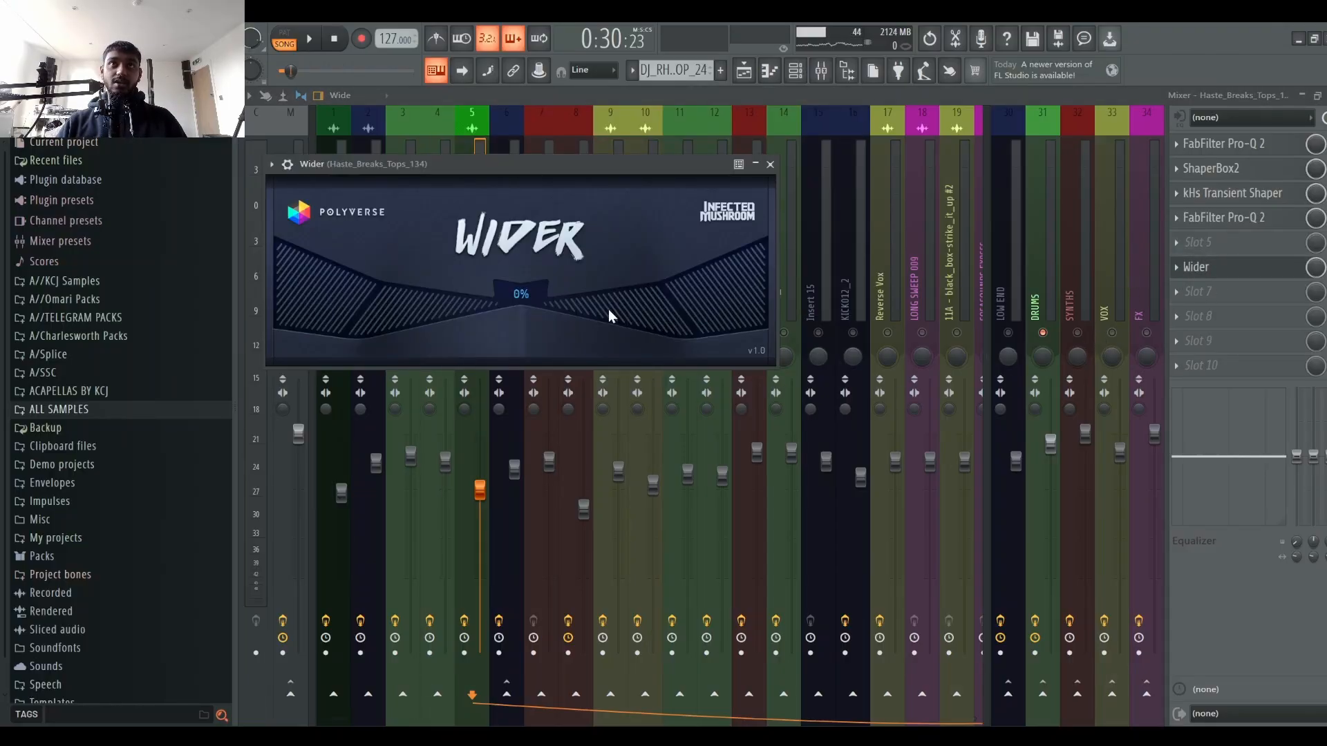
Step: Open Wider, start playback, set its width to 96%, and close the plugin window
left_click(1238, 268)
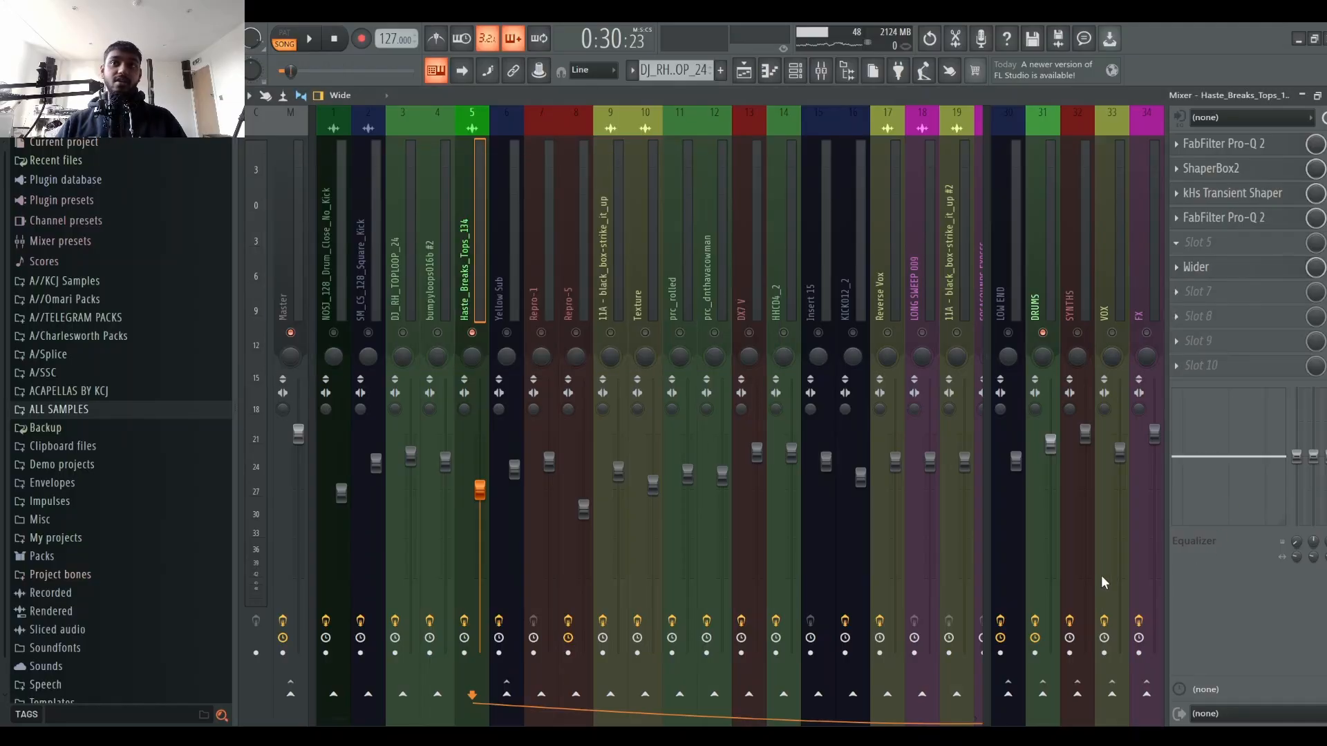
left_click(1241, 270)
key("space")
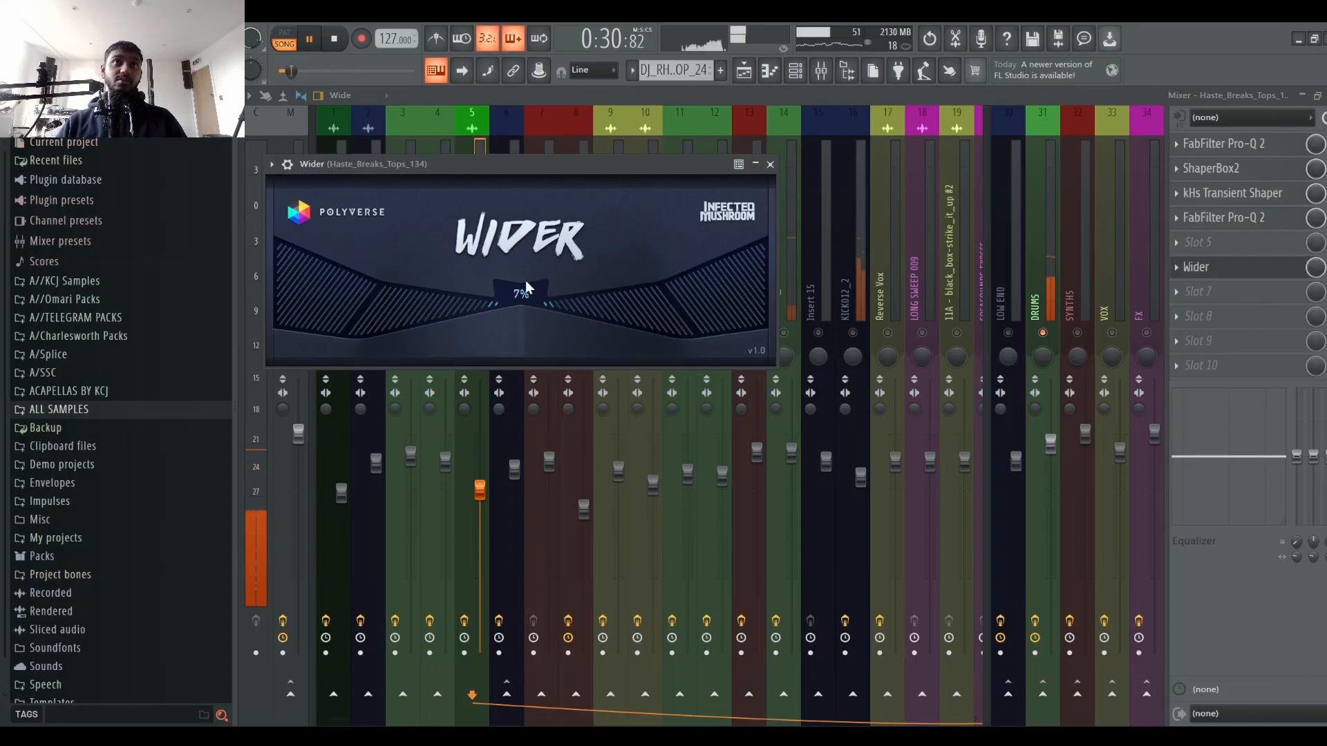
left_click_drag(533, 289, 575, 186)
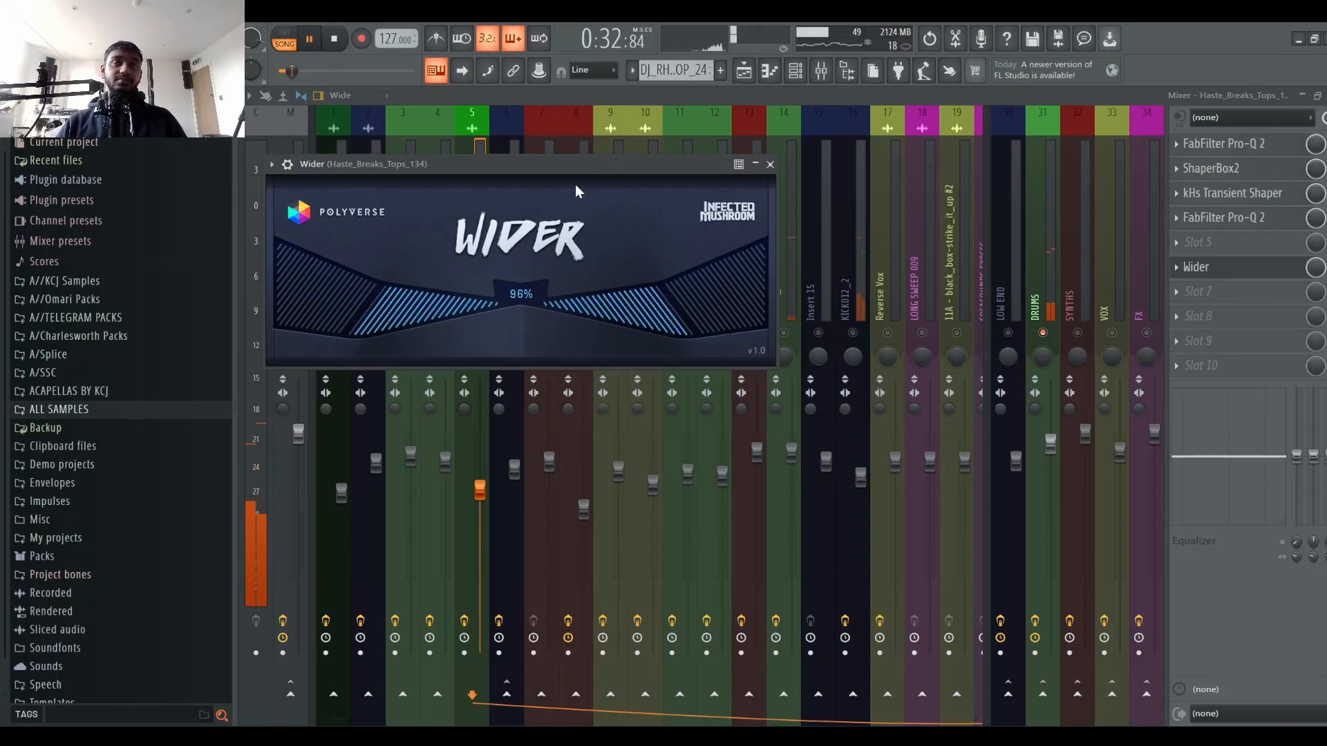
left_click(771, 164)
Step: Restore the Spreader in slot 5 of the Haste_Breaks_Tops_134 channel in place of Wider and open it
right_click(475, 335)
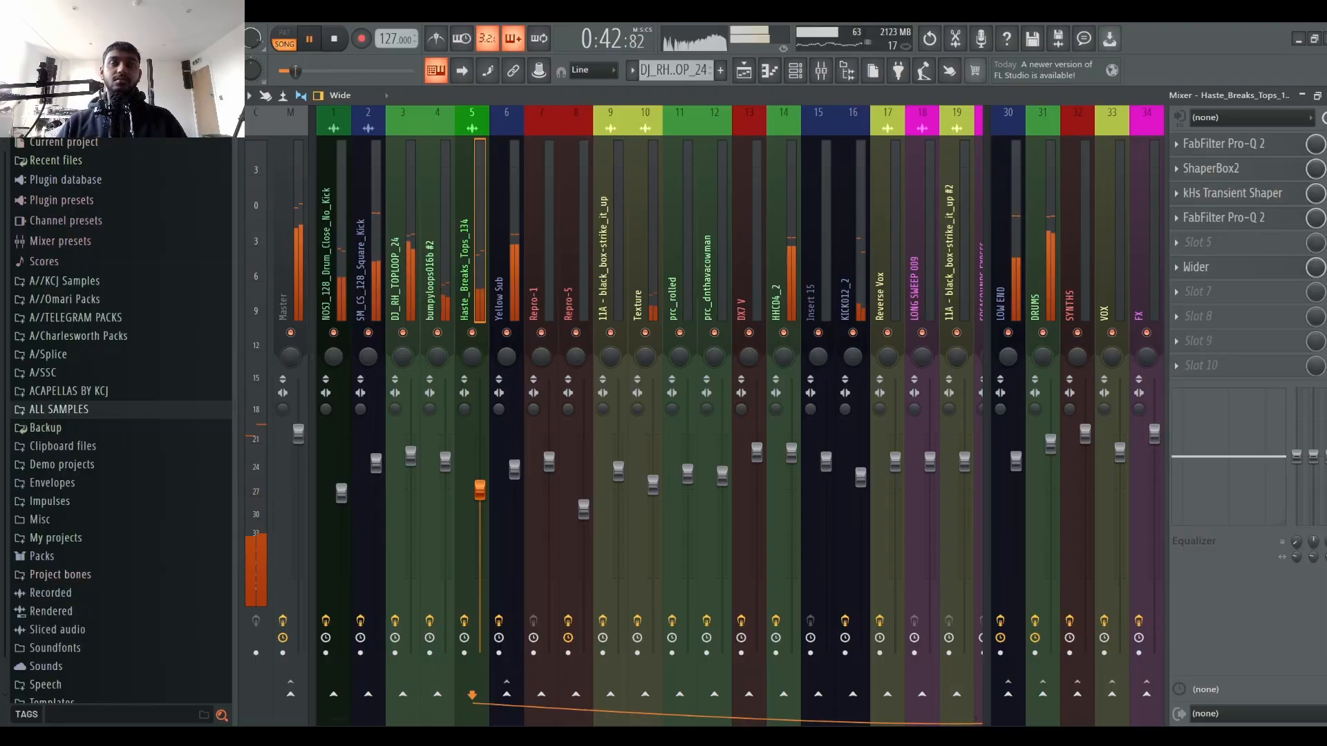
key("space")
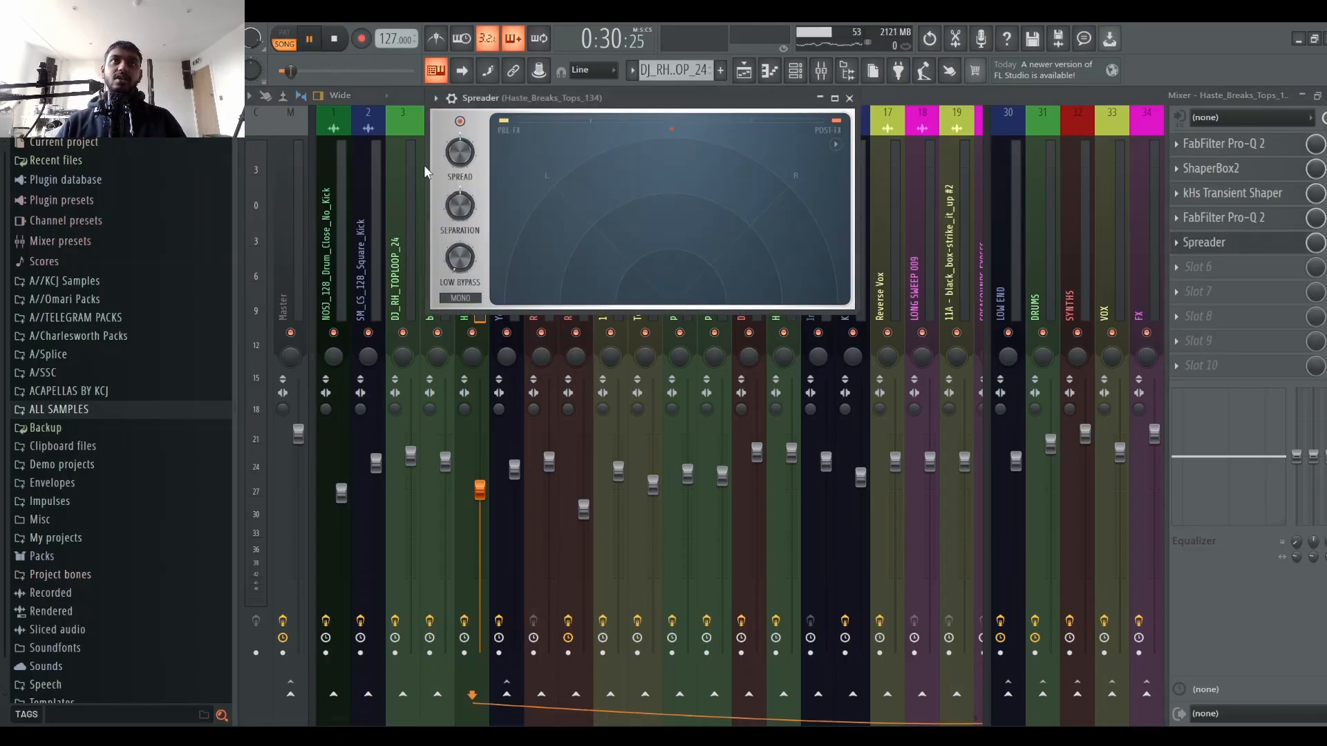
Step: Audition the Haste_Breaks_Tops_134 channel with the Spreader and close the plugin window
key("space")
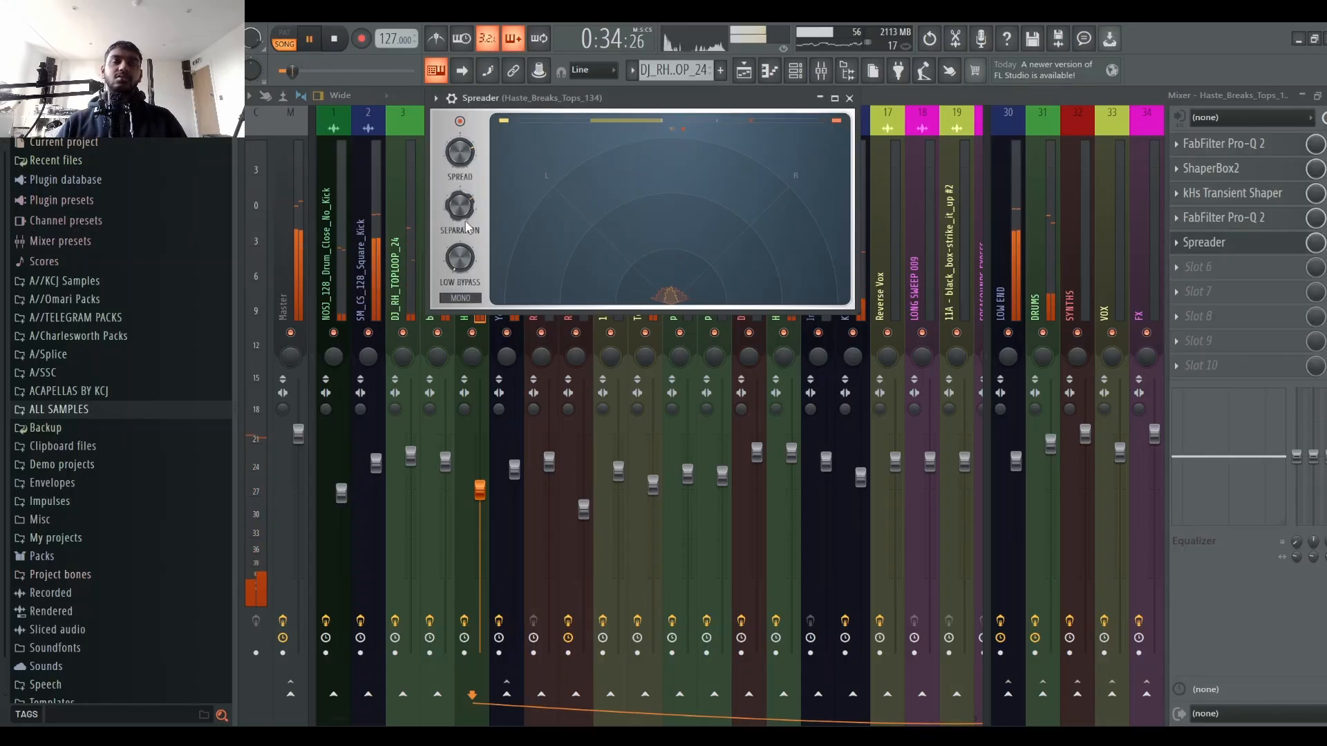
key("space")
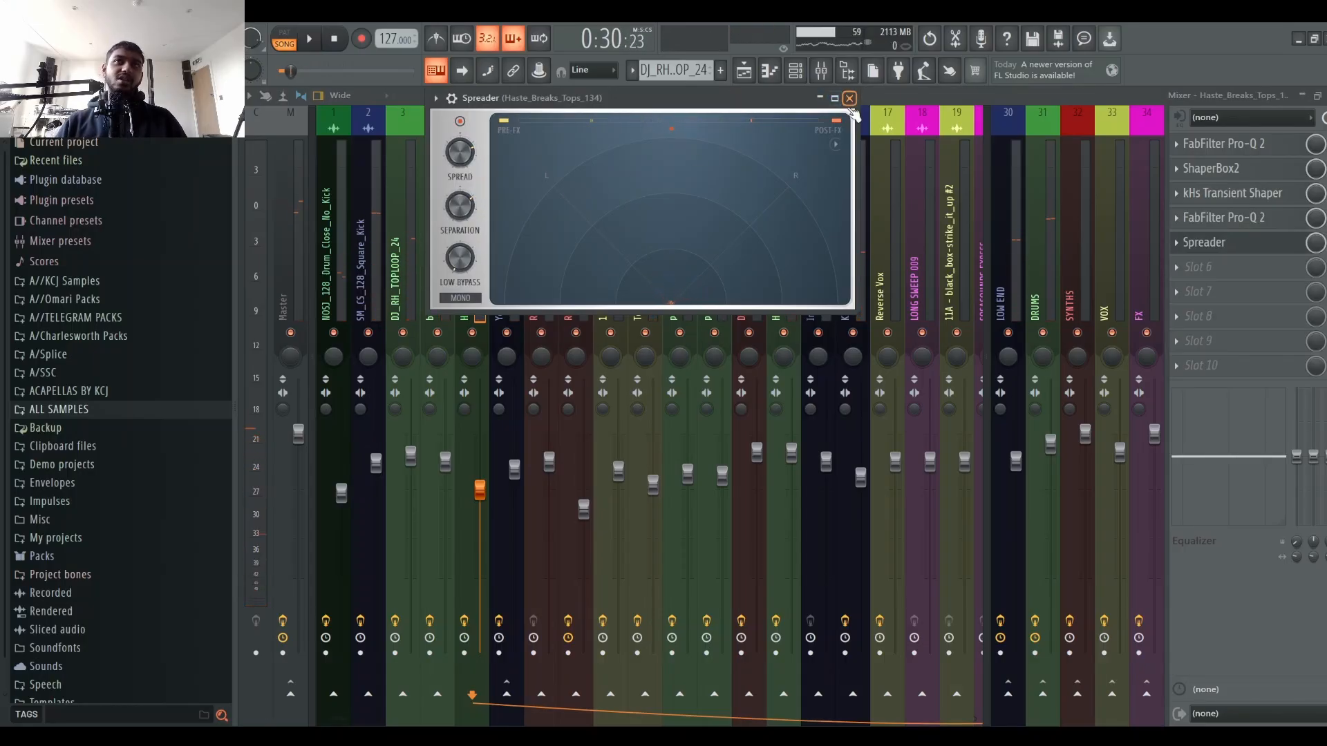
left_click(850, 99)
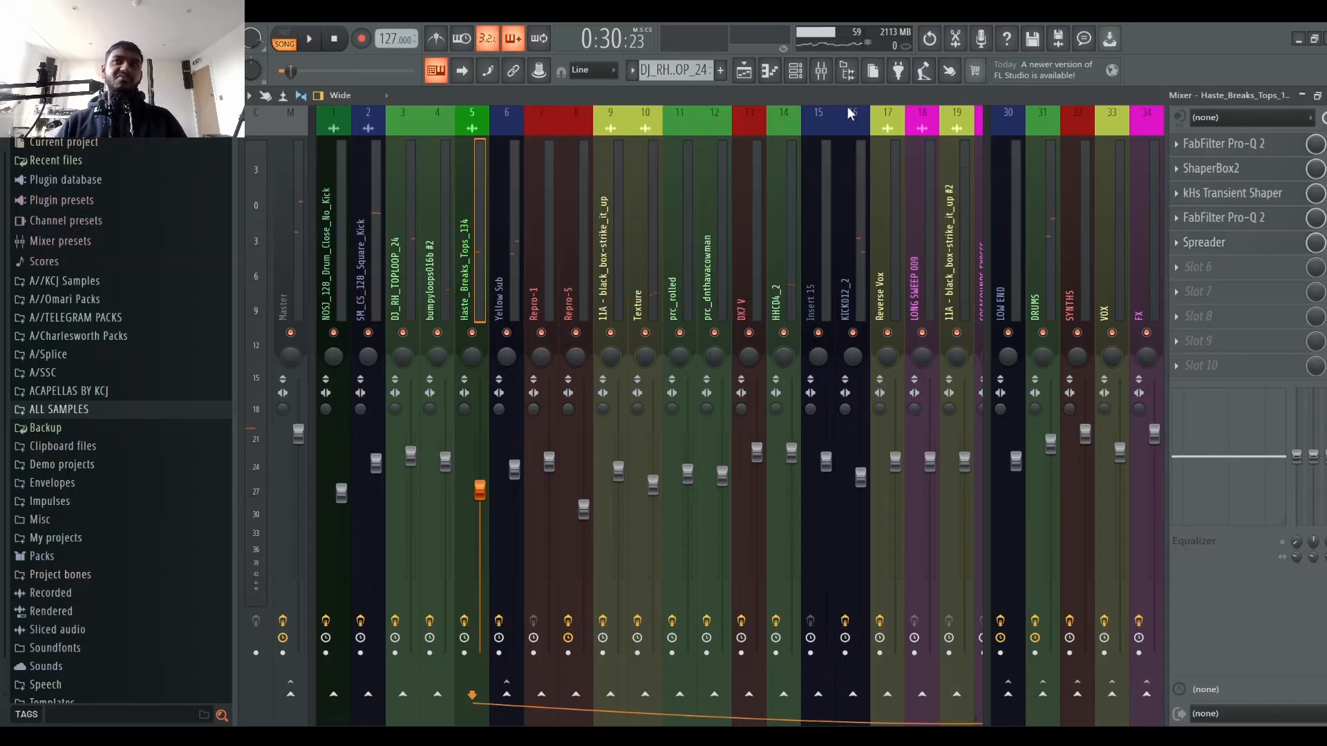
Step: Reopen the Spreader on the Haste_Breaks_Tops_134 channel and move its window beside the mixer channels
left_click(1239, 252)
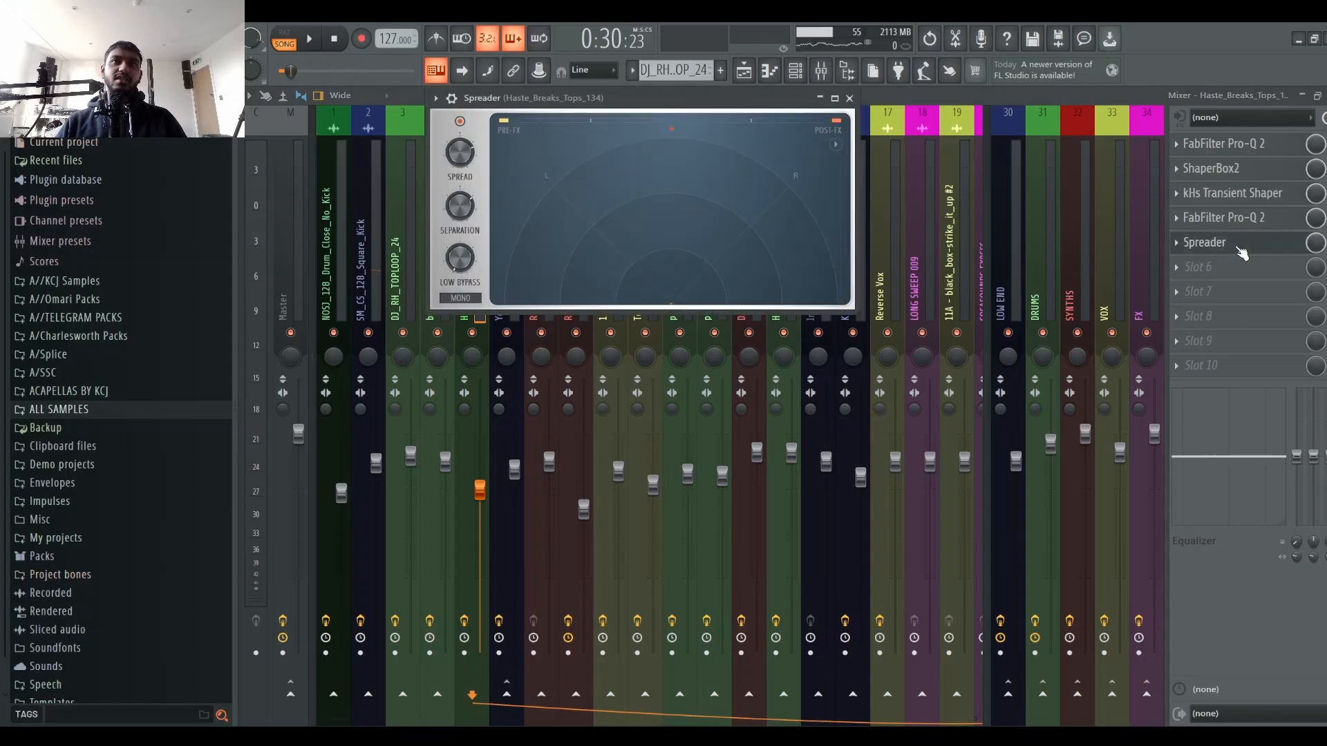
left_click(1242, 252)
left_click(1238, 244)
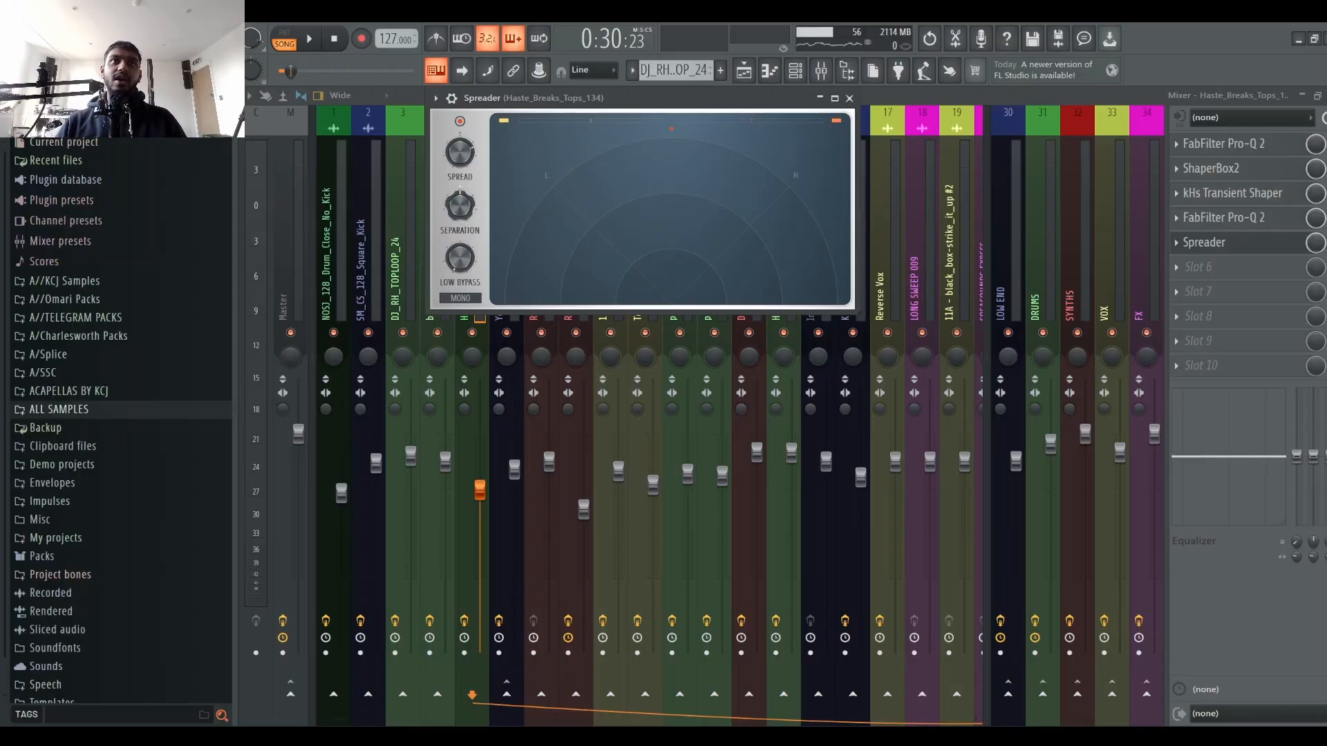
left_click_drag(598, 97, 758, 174)
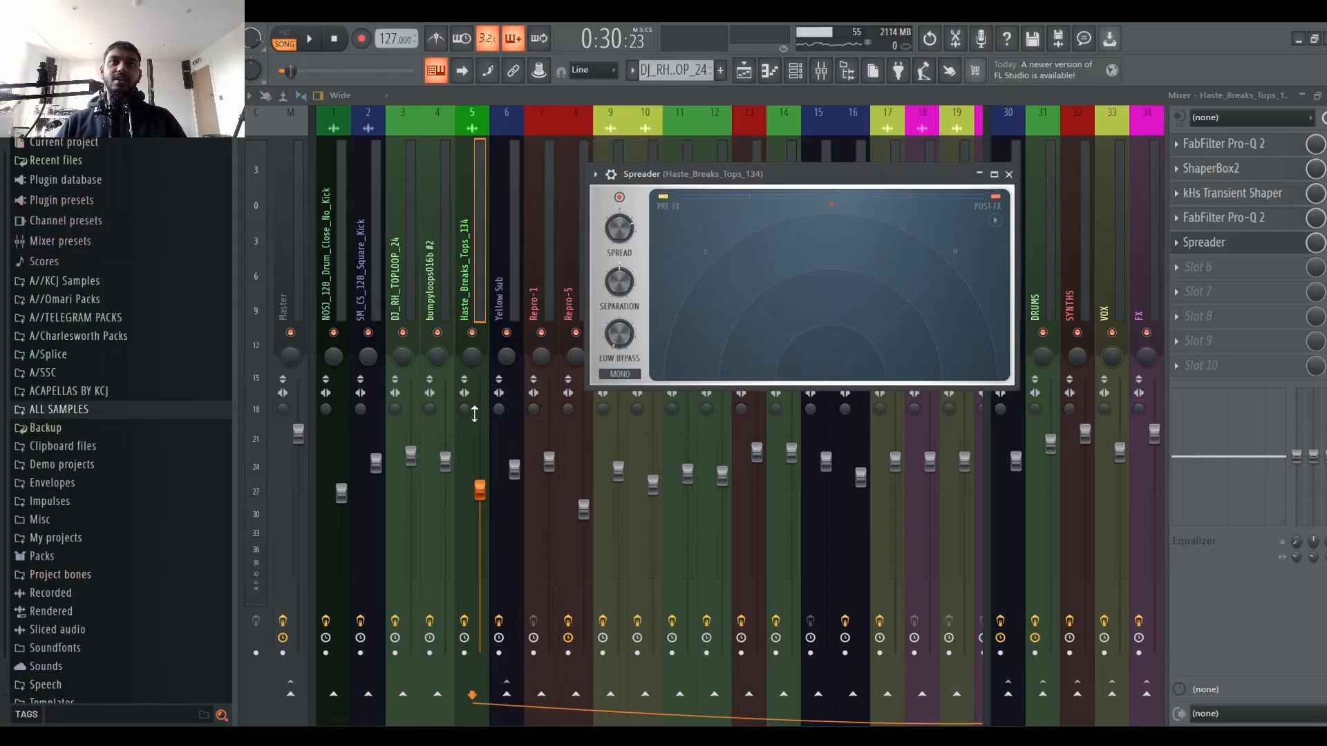
key("Escape")
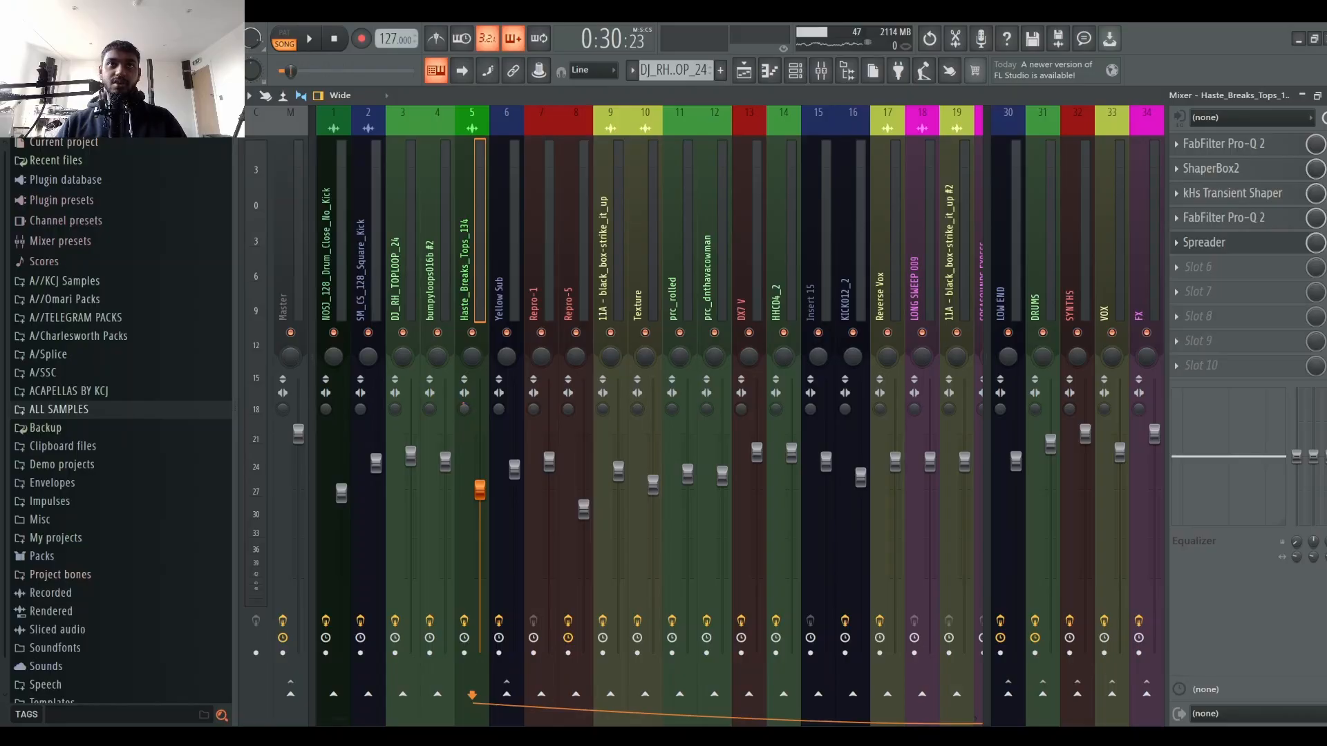
left_click(1262, 246)
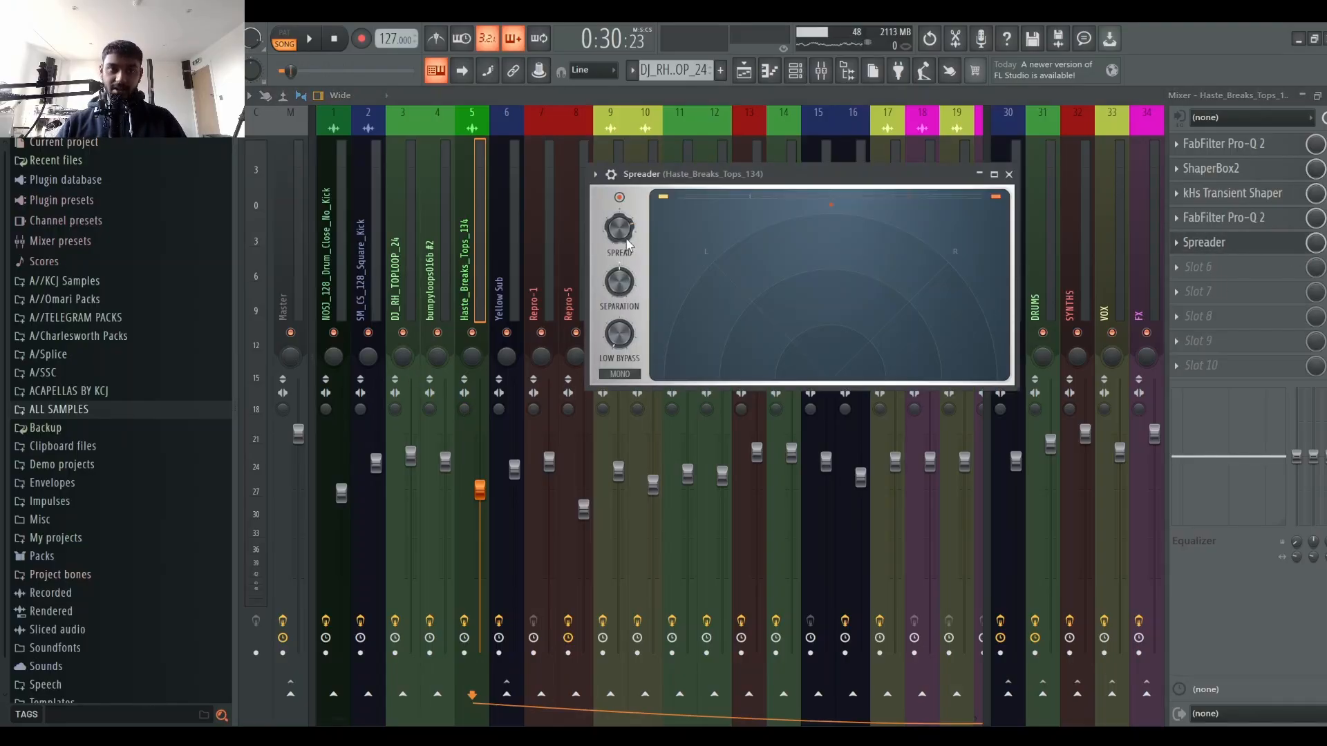
Step: Audition the Haste_Breaks_Tops_134 channel with the Spreader active, then close the Spreader window
key("space")
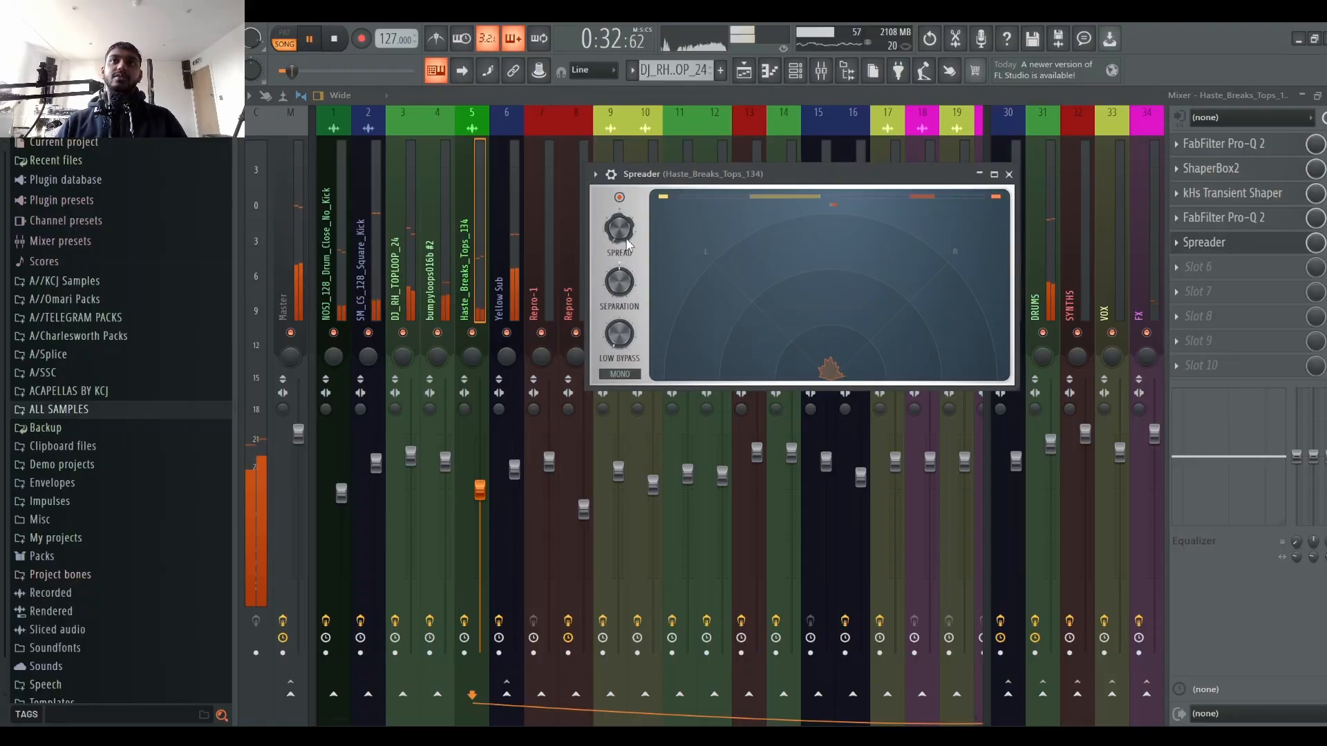
key("space")
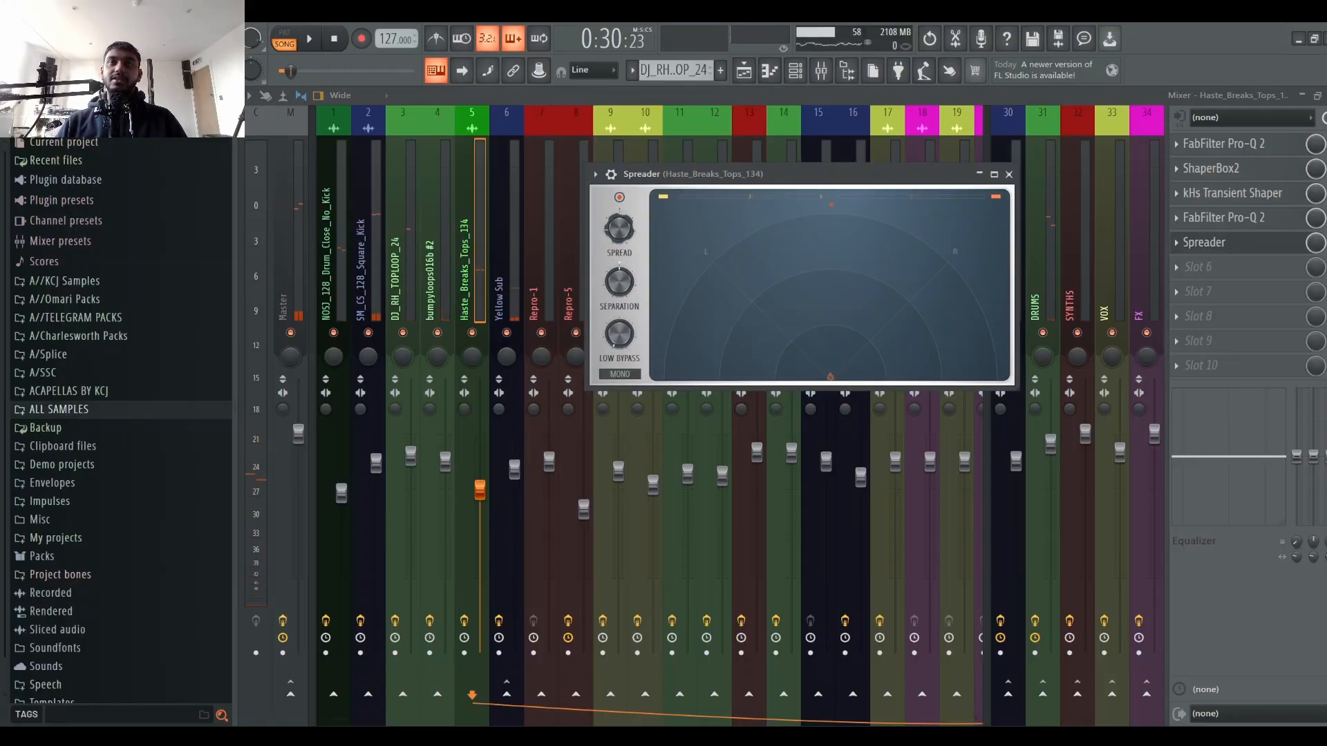
key("space")
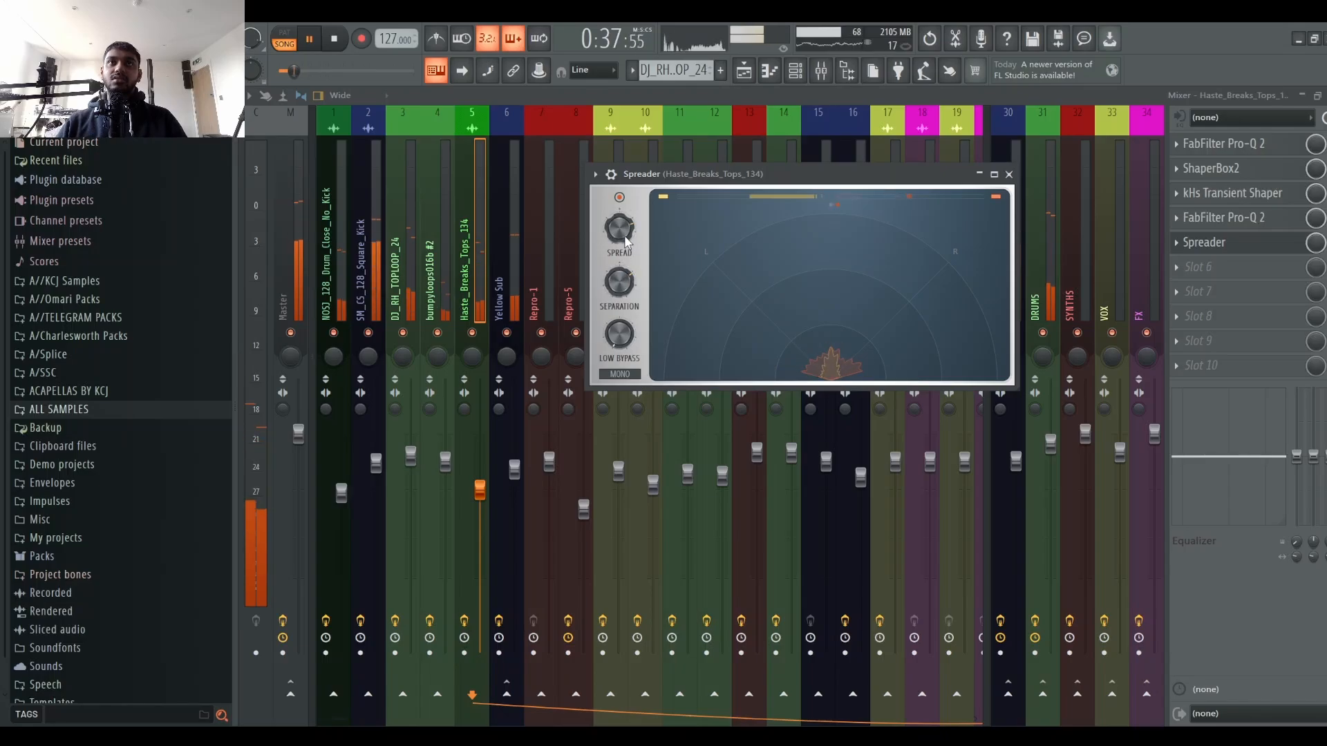
left_click(1009, 174)
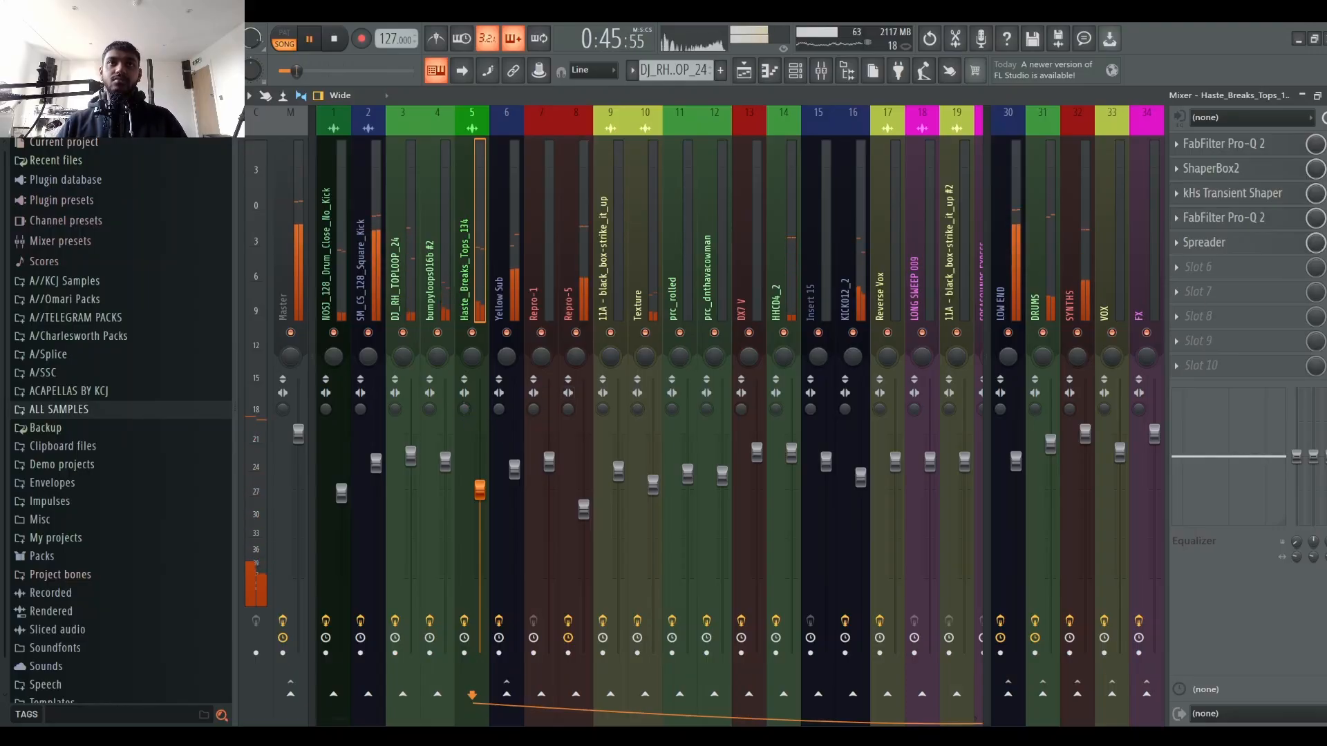
Step: Nudge the Haste_Breaks_Tops_134 channel's volume fader up slightly during playback
key("space")
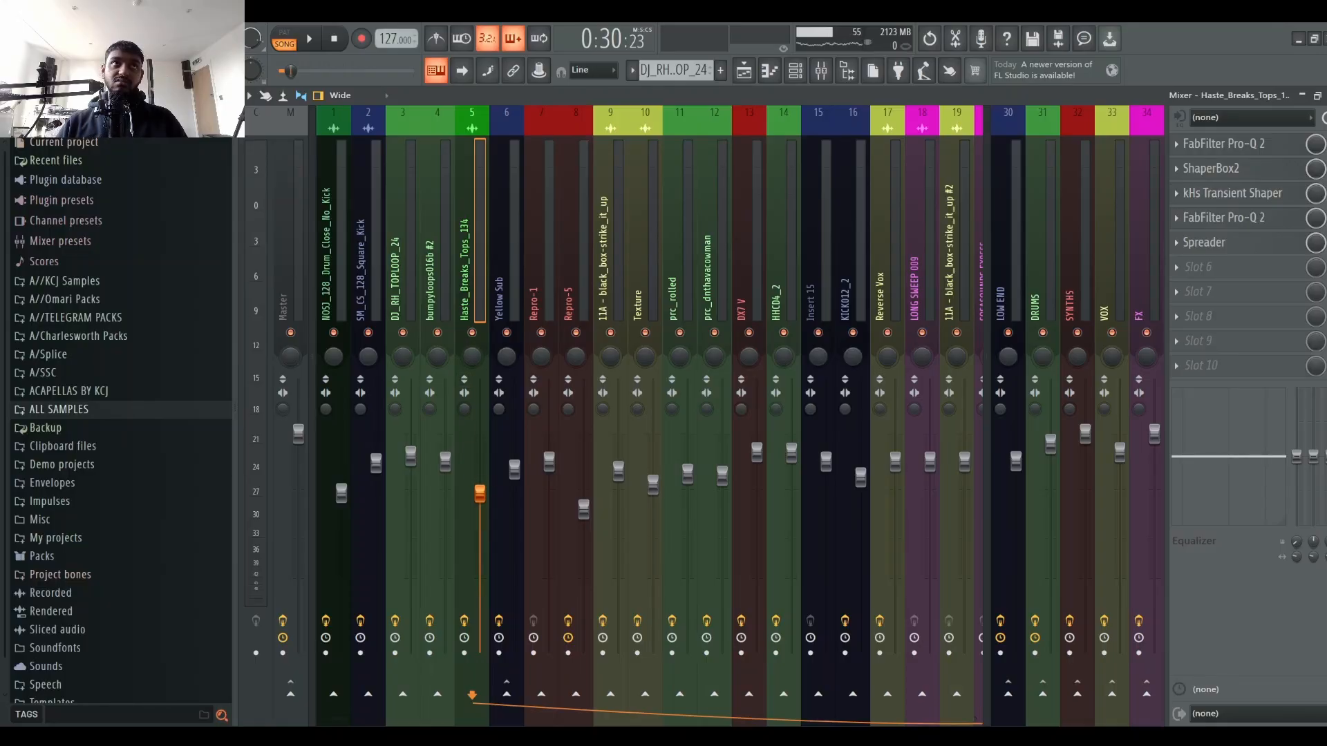
key("space")
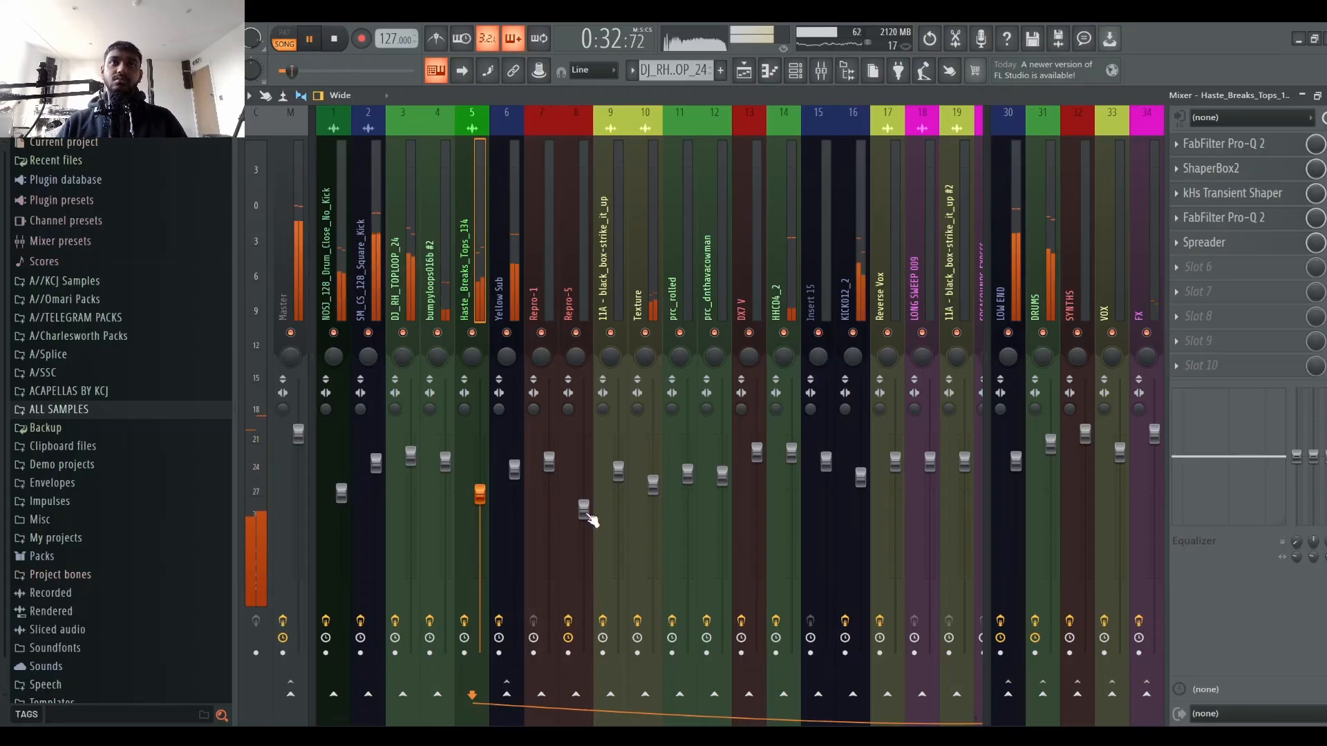
mouse_move(479, 494)
left_mouse_down()
mouse_move(480, 442)
mouse_move(484, 660)
mouse_move(480, 490)
left_mouse_up()
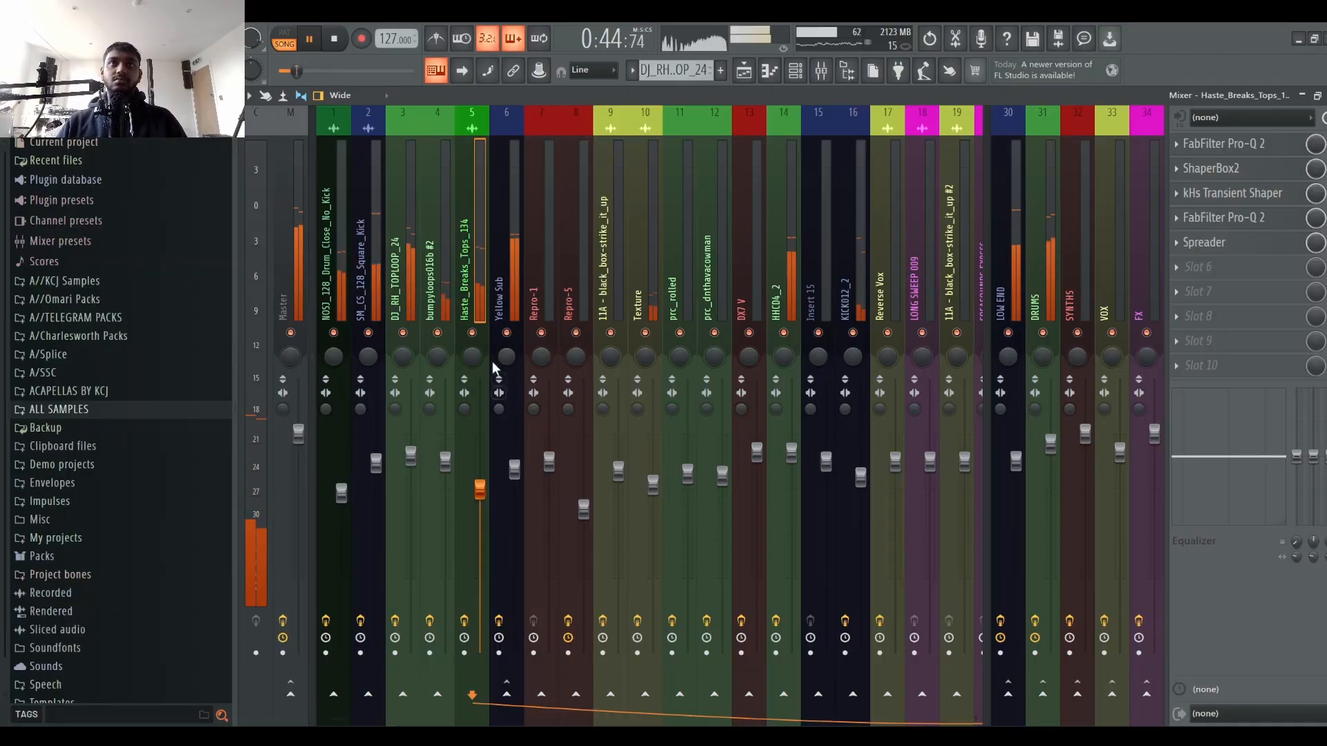
Step: Select the bumpyloops016b #2 channel and audition it to review its effect chain
right_click(438, 332)
right_click(440, 332)
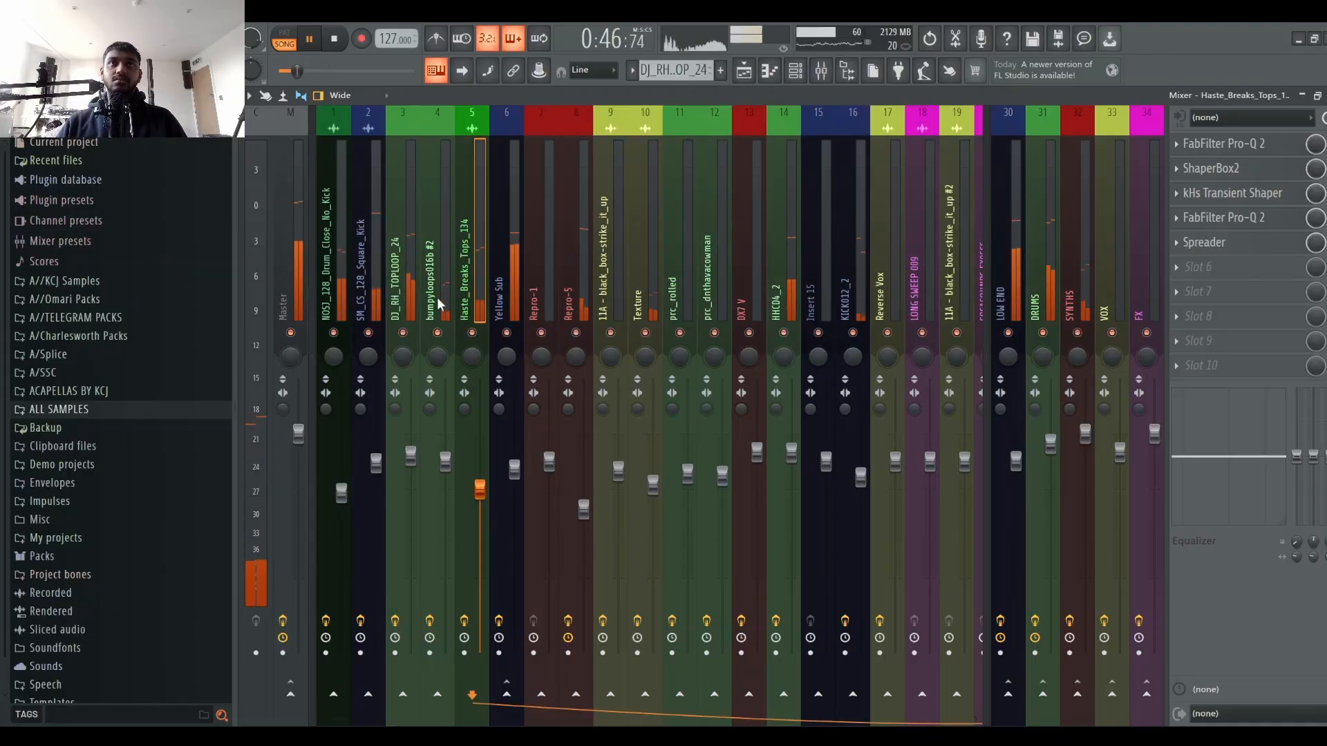
left_click(439, 305)
scroll(453, 482, "down", 5)
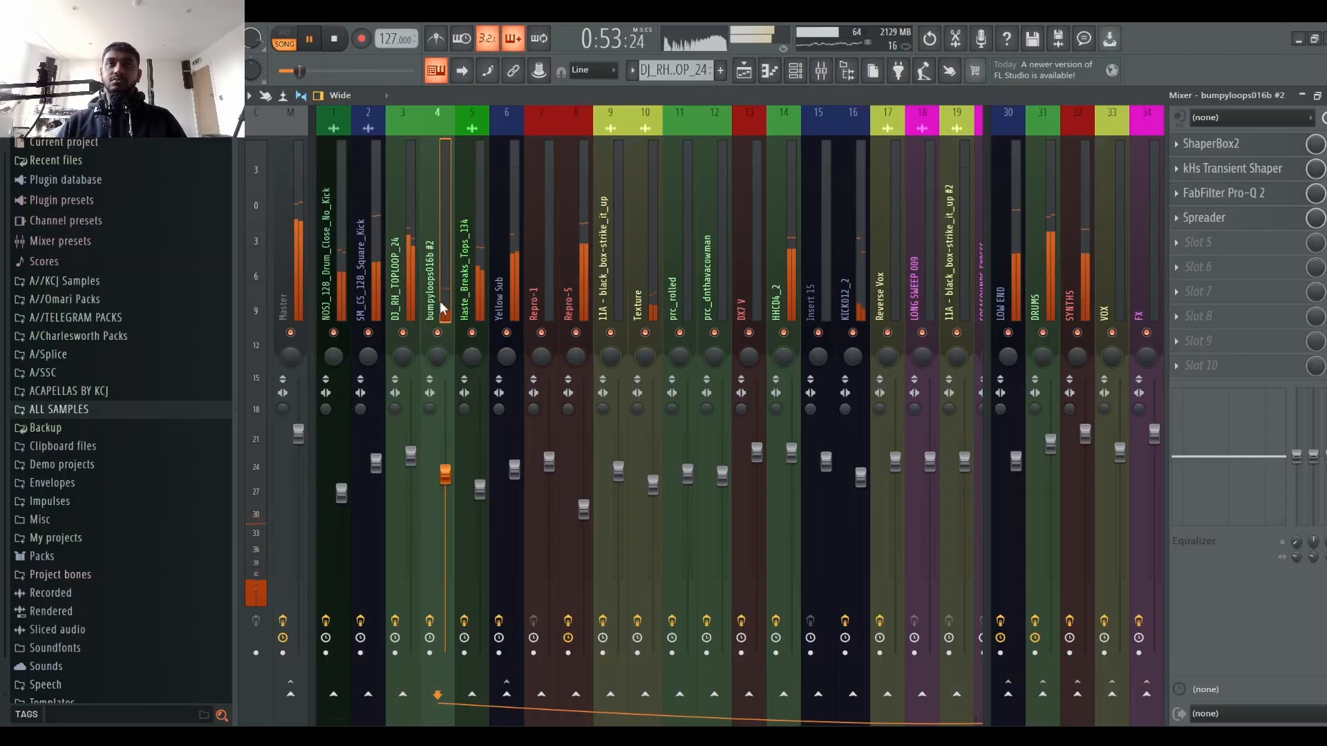
key("space")
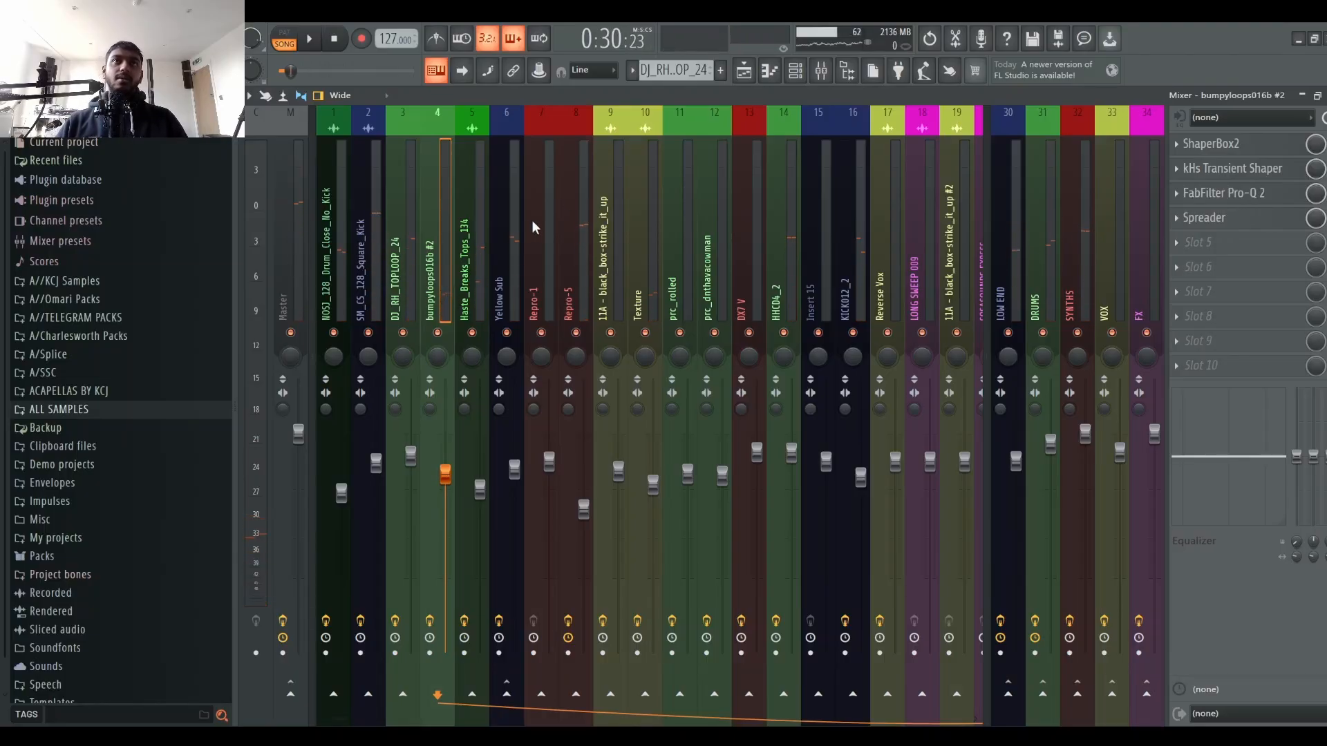
Step: Select the KICK012_2 channel and nudge its volume fader up slightly during playback
left_click_drag(533, 222, 838, 227)
key("space")
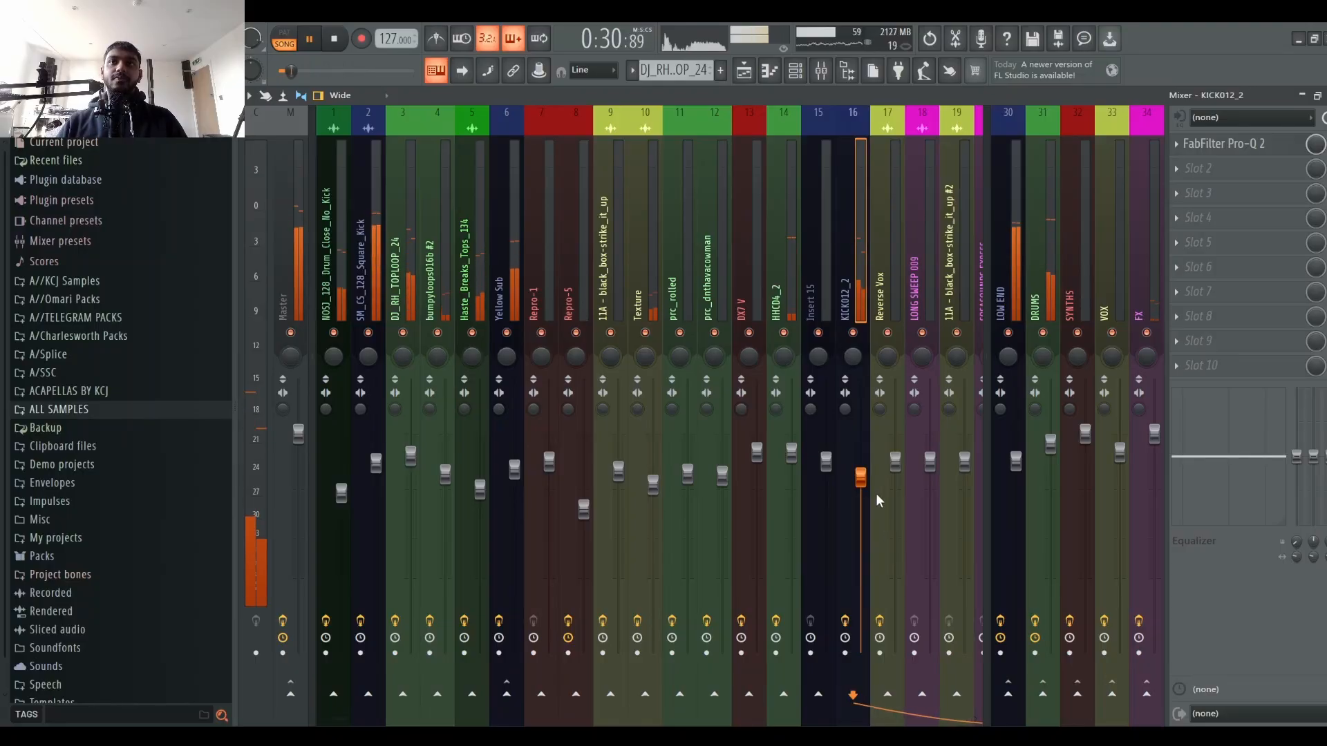
left_click_drag(866, 479, 868, 473)
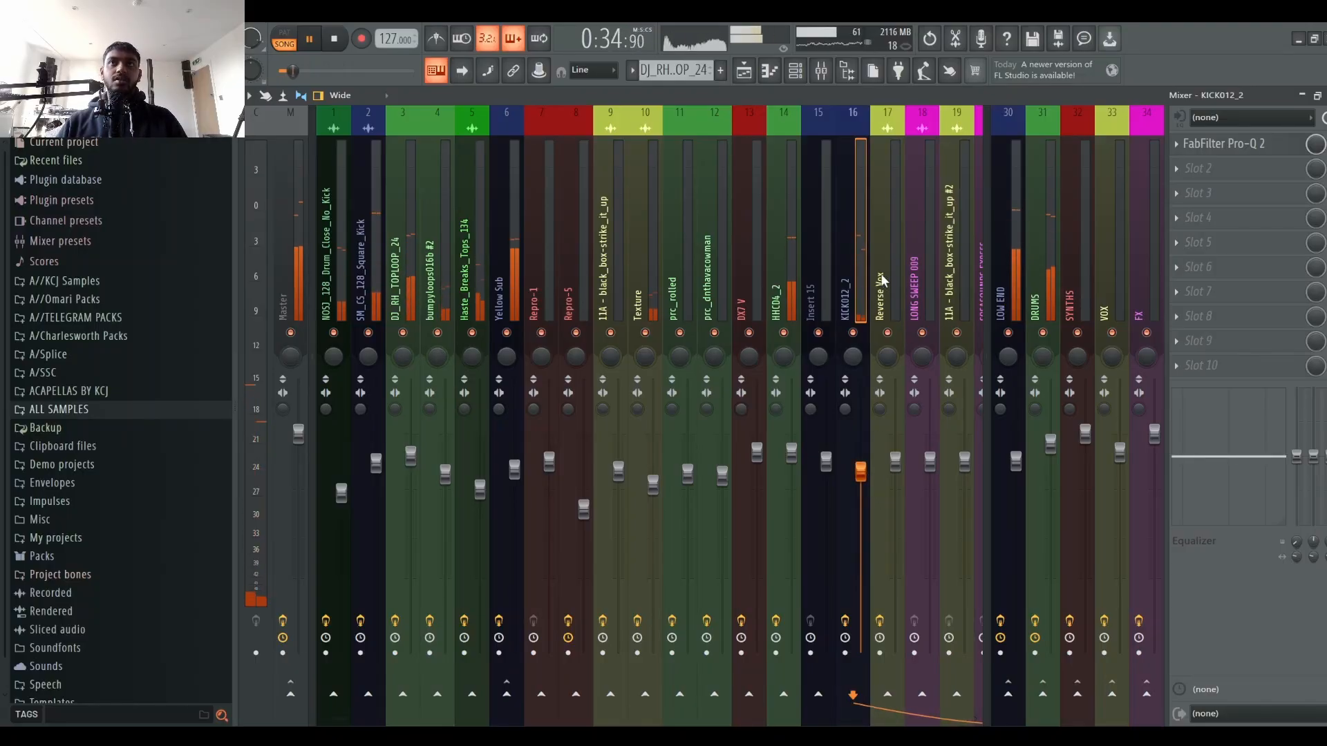
key("space")
Step: Browse the effect chains of several channels, ending on DJ_RH_TOPLOOP_24, and start playback
left_click(333, 228)
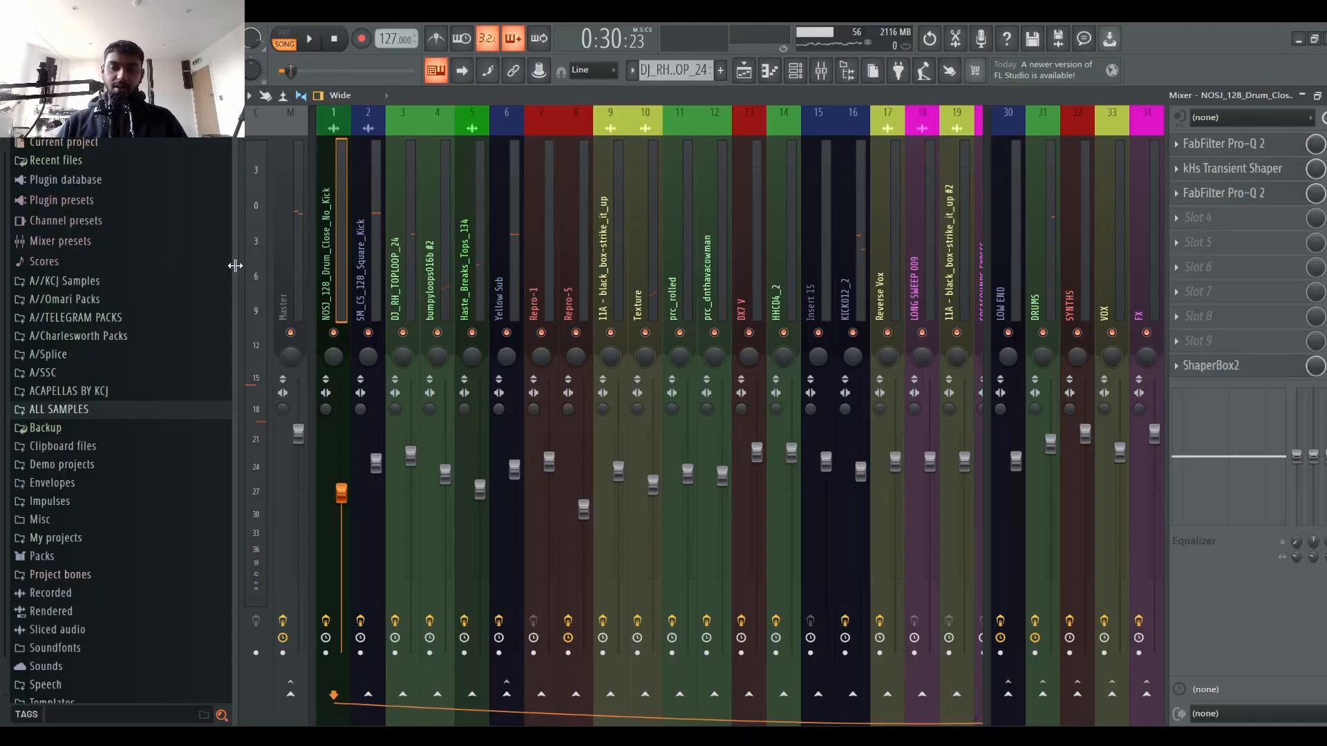
left_click(477, 210)
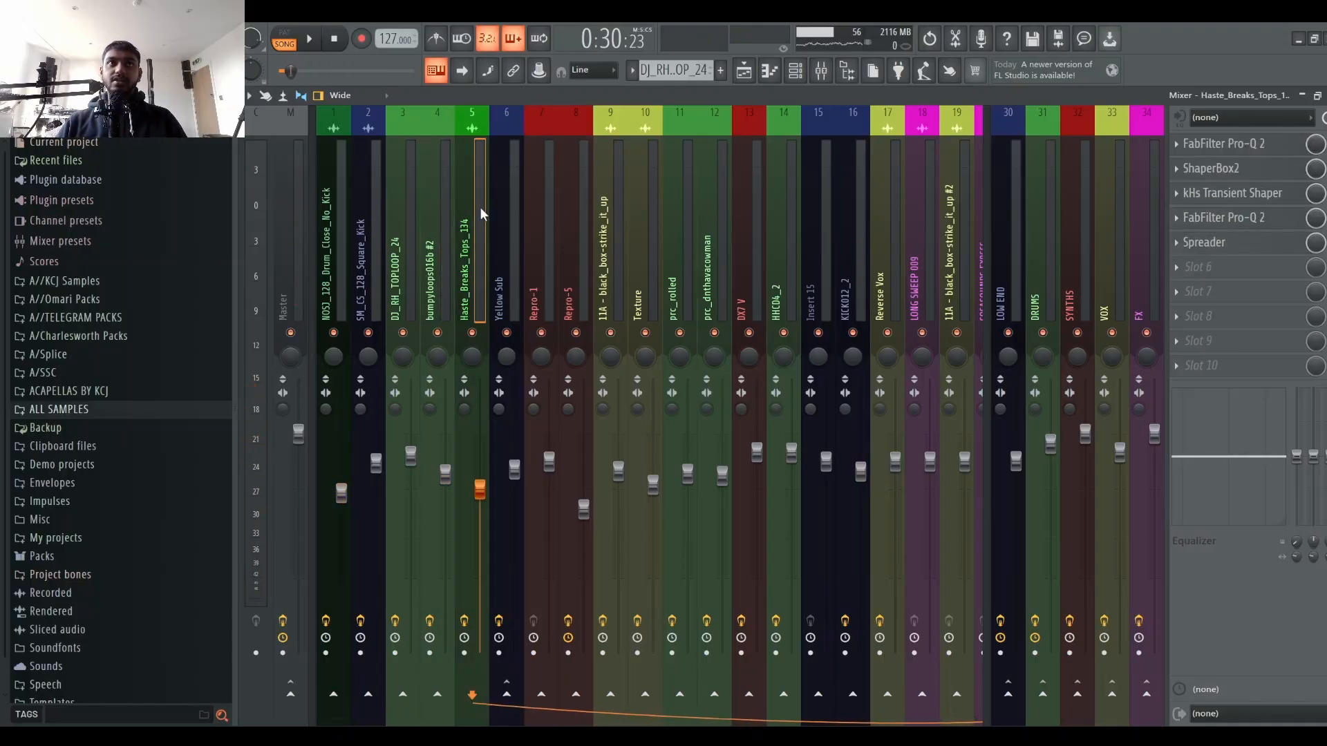
left_click(442, 215)
left_click(417, 218)
key("space")
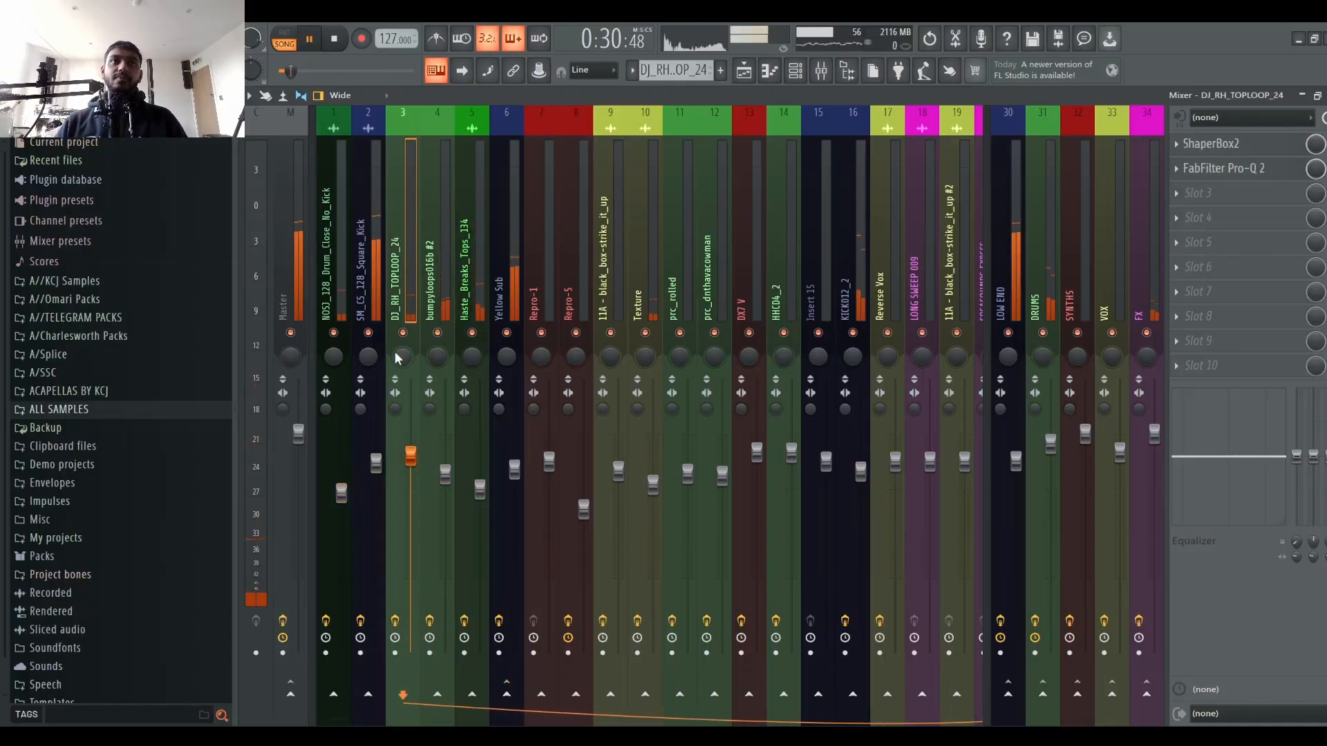
Step: Solo the DJ_RH_TOPLOOP_24 channel and audition it together with NOSJ_128_Drum_Close_No_Kick
right_click(403, 332)
key("space")
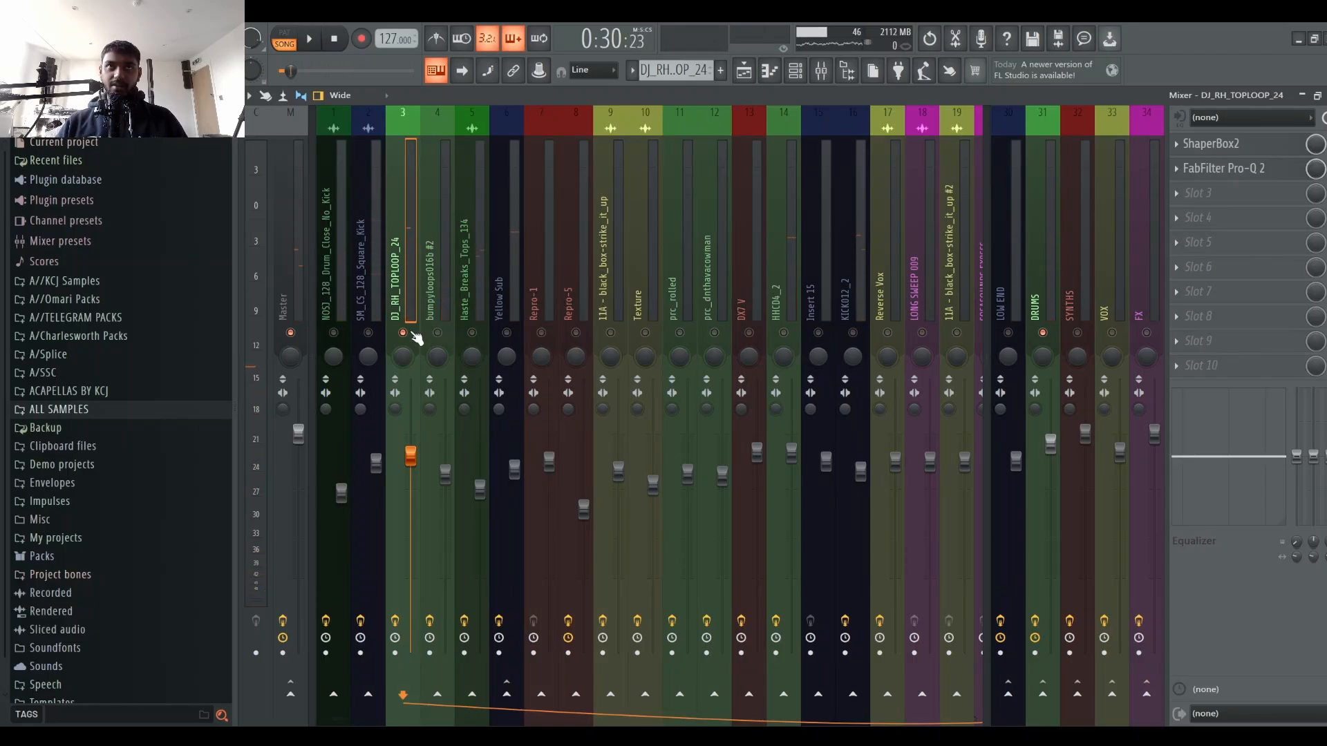
left_click(334, 334)
key("space")
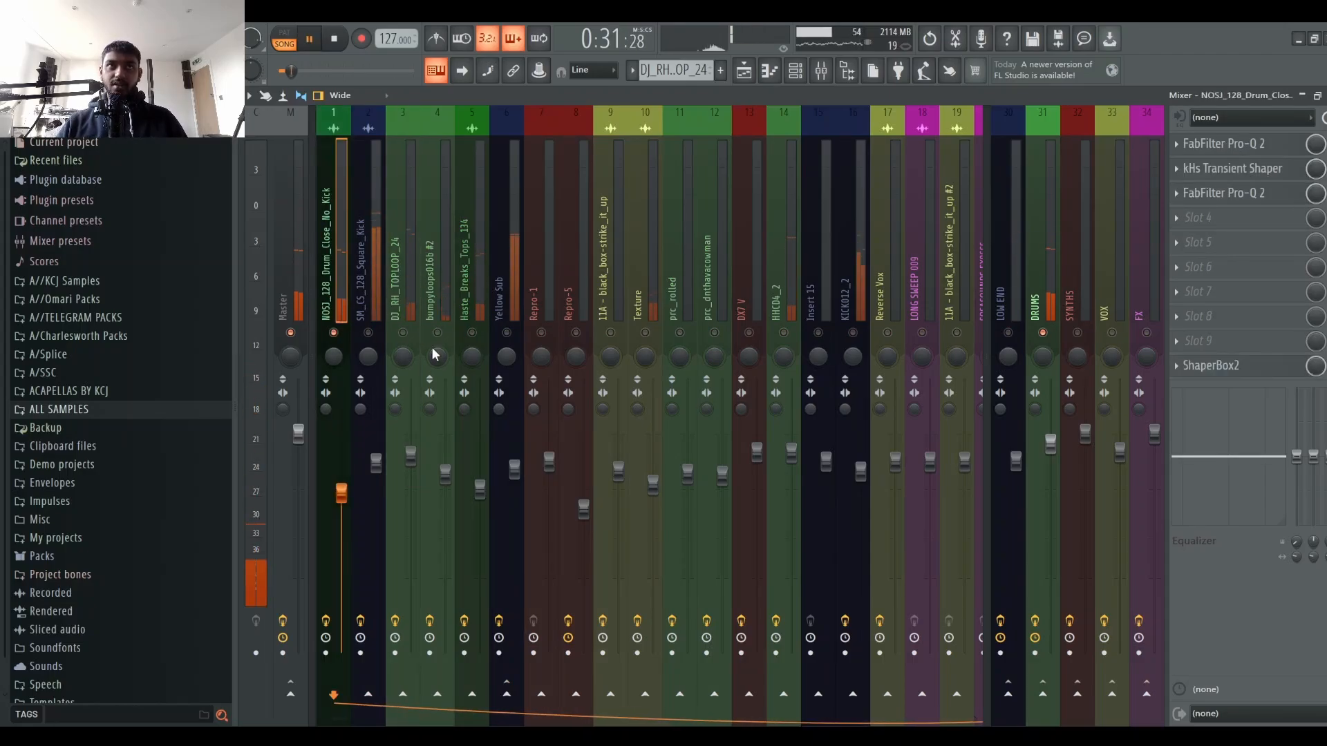
Step: Solo the NOSJ_128_Drum_Close_No_Kick channel and audition it on its own
left_click(403, 332)
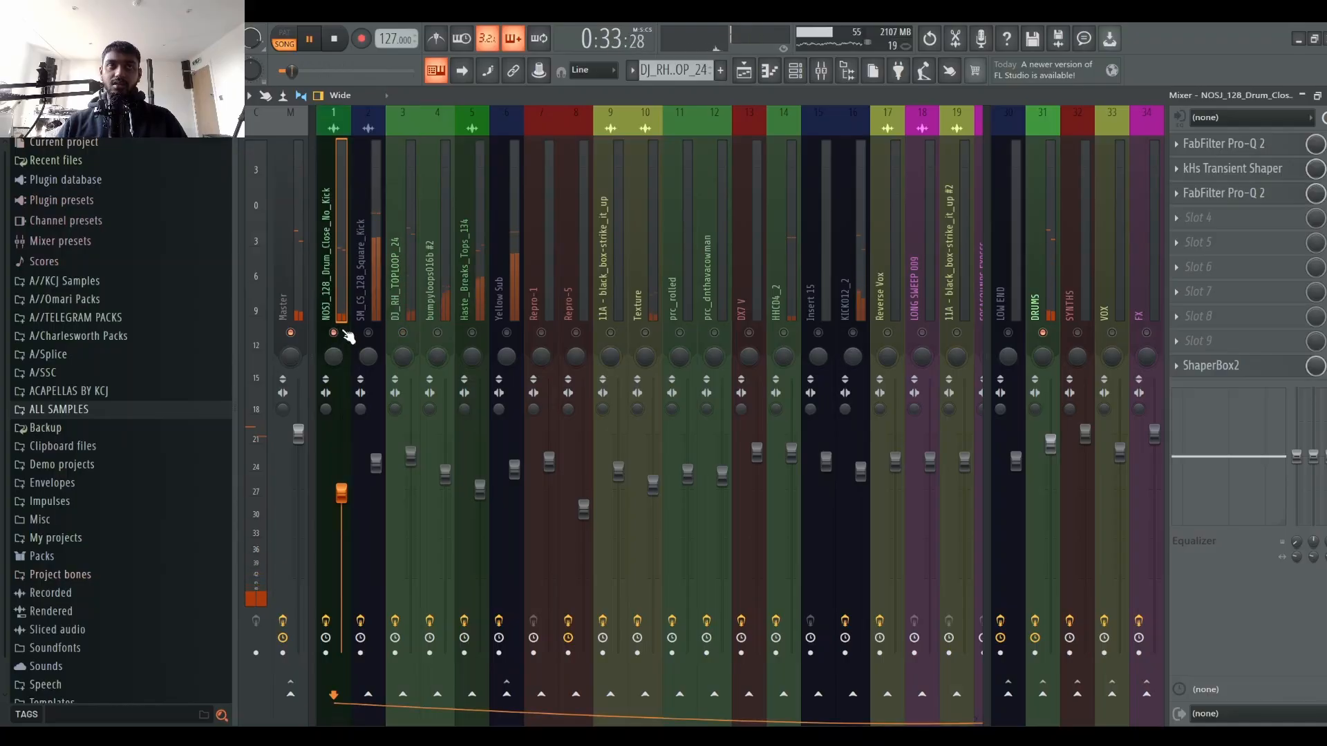
right_click(405, 333)
key("space")
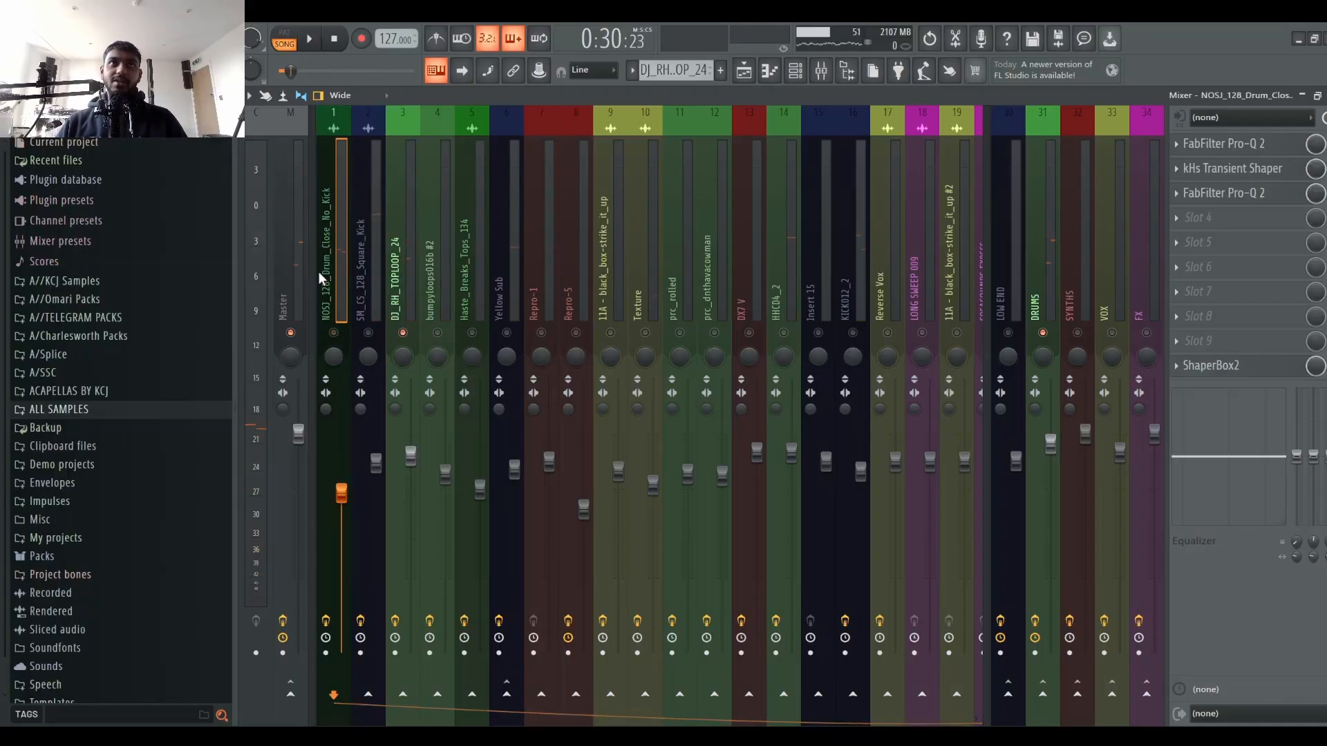
mouse_move(318, 272)
left_mouse_down()
mouse_move(428, 268)
mouse_move(334, 279)
left_mouse_up()
right_click(333, 332)
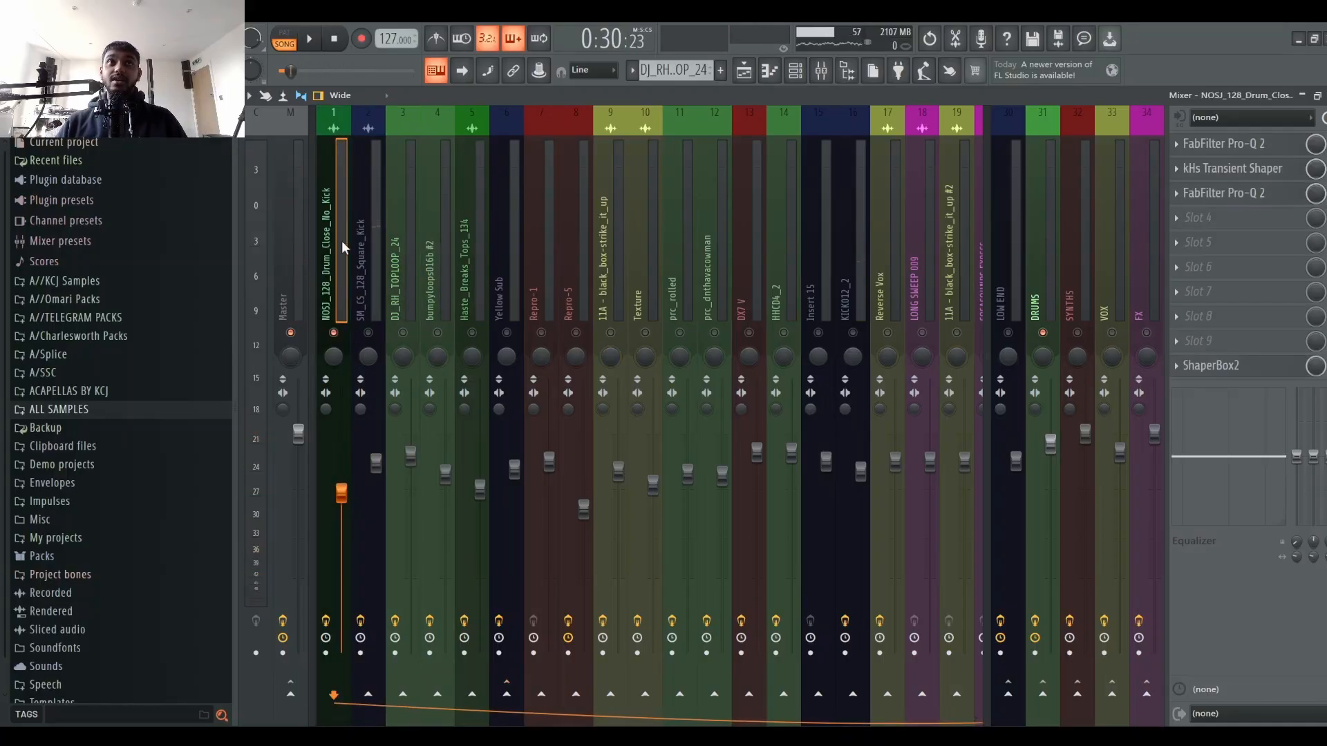
key("space")
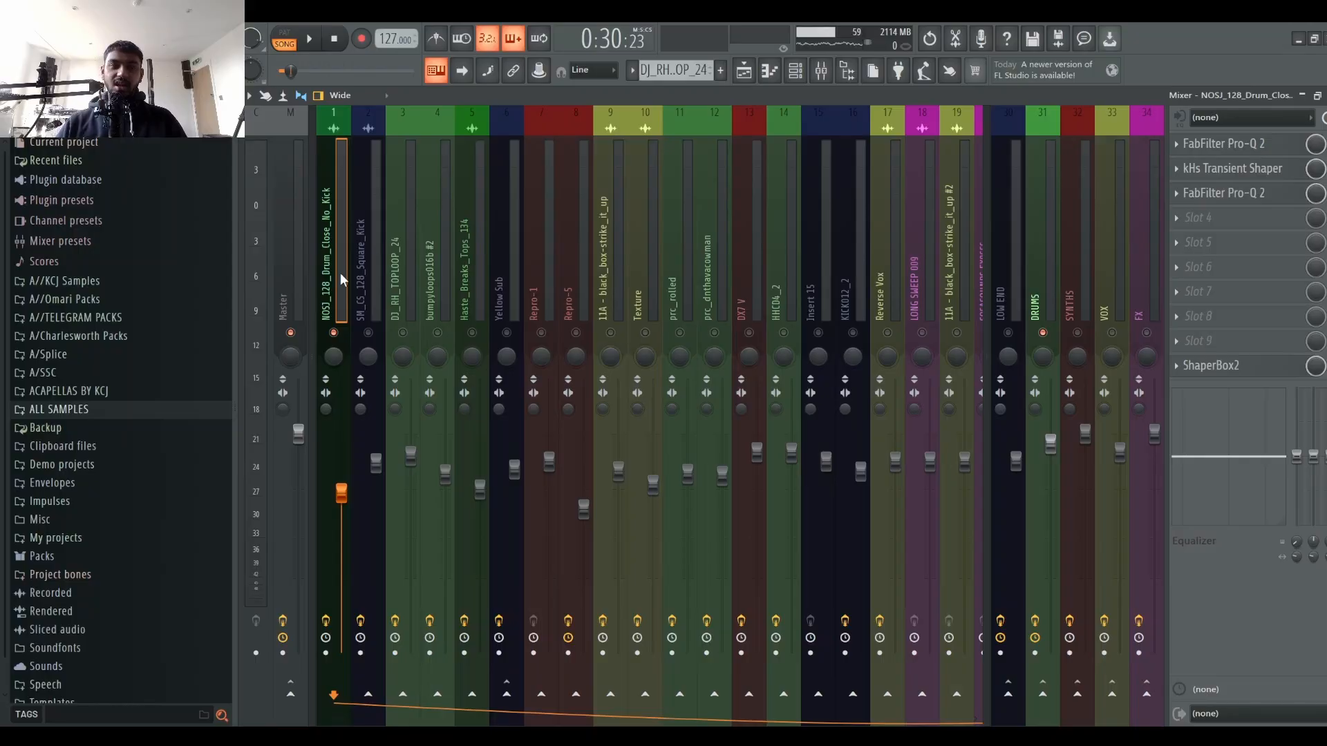
Step: Insert a FabFilter Pro-Q 2 into slot 4 of the NOSJ_128_Drum_Close_No_Kick channel and reposition its window
left_click(1270, 195)
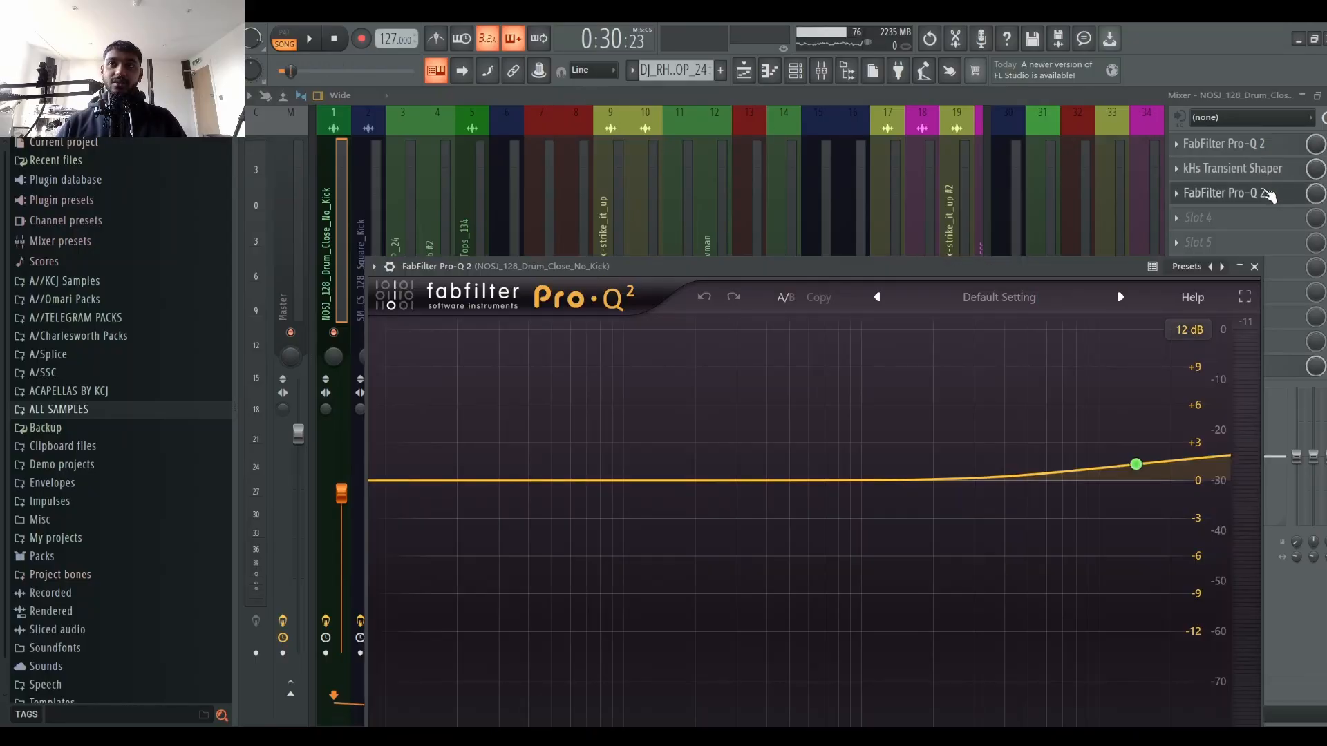
left_click(1271, 195)
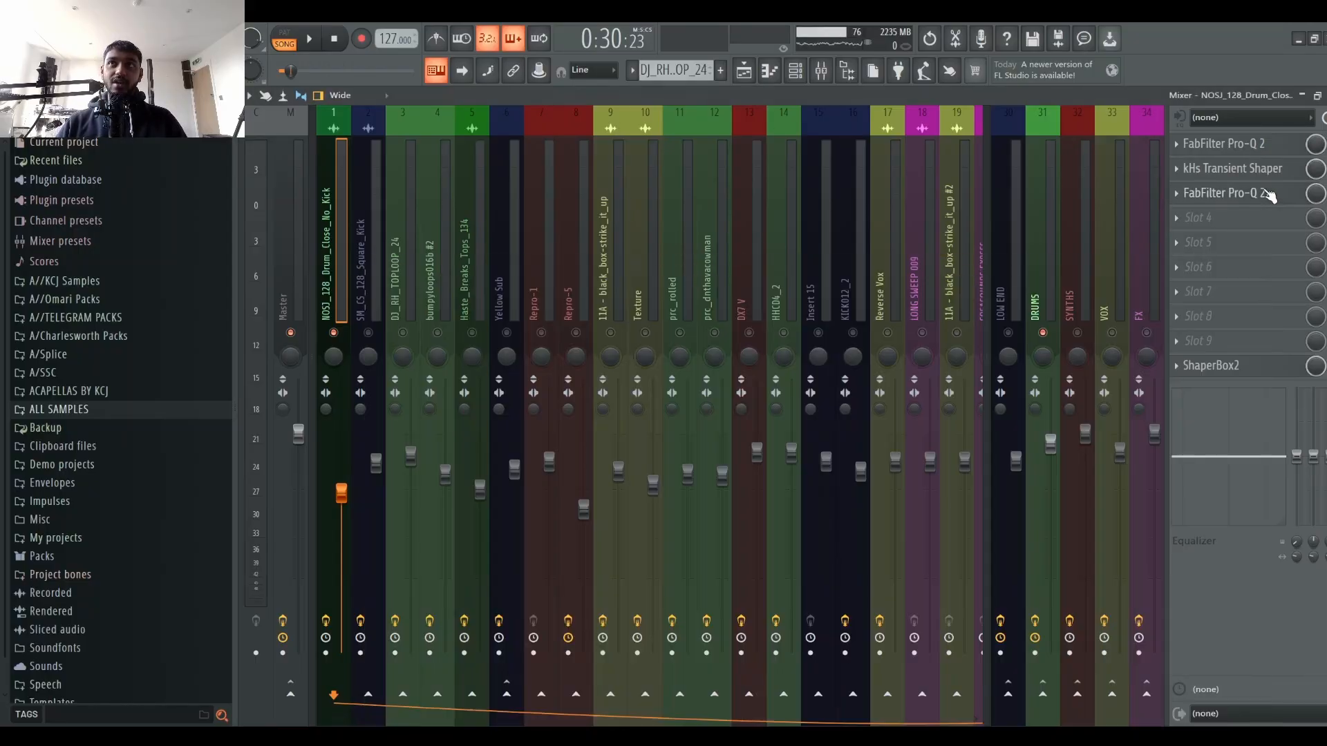
left_click(1260, 145)
left_click(1260, 144)
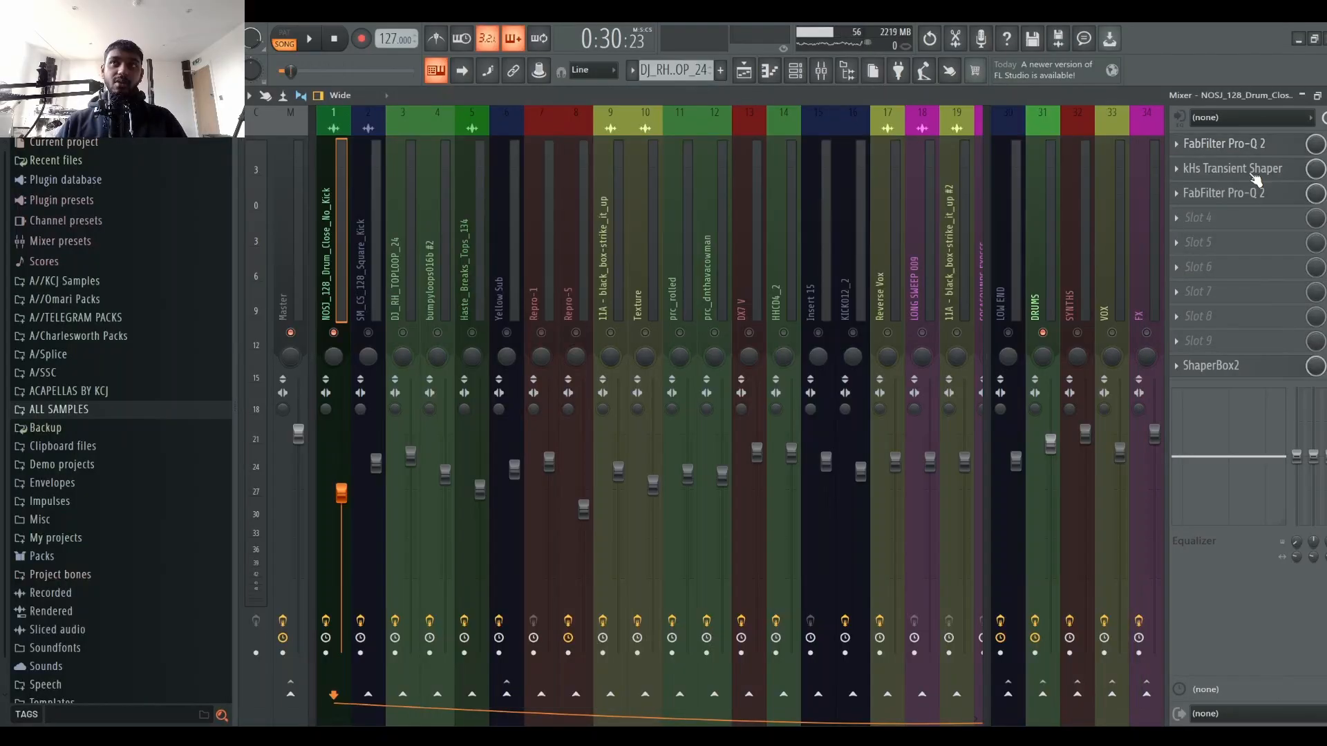
left_click(1230, 197)
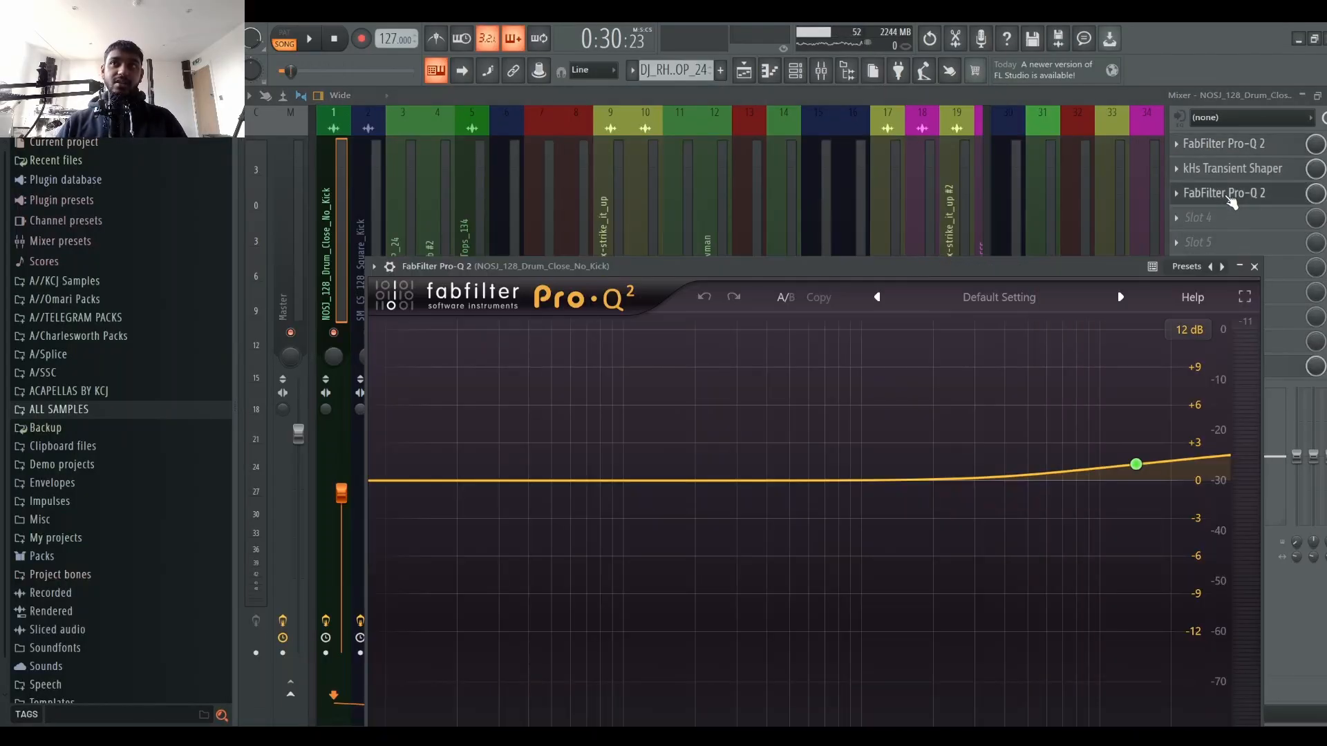
left_click(1231, 198)
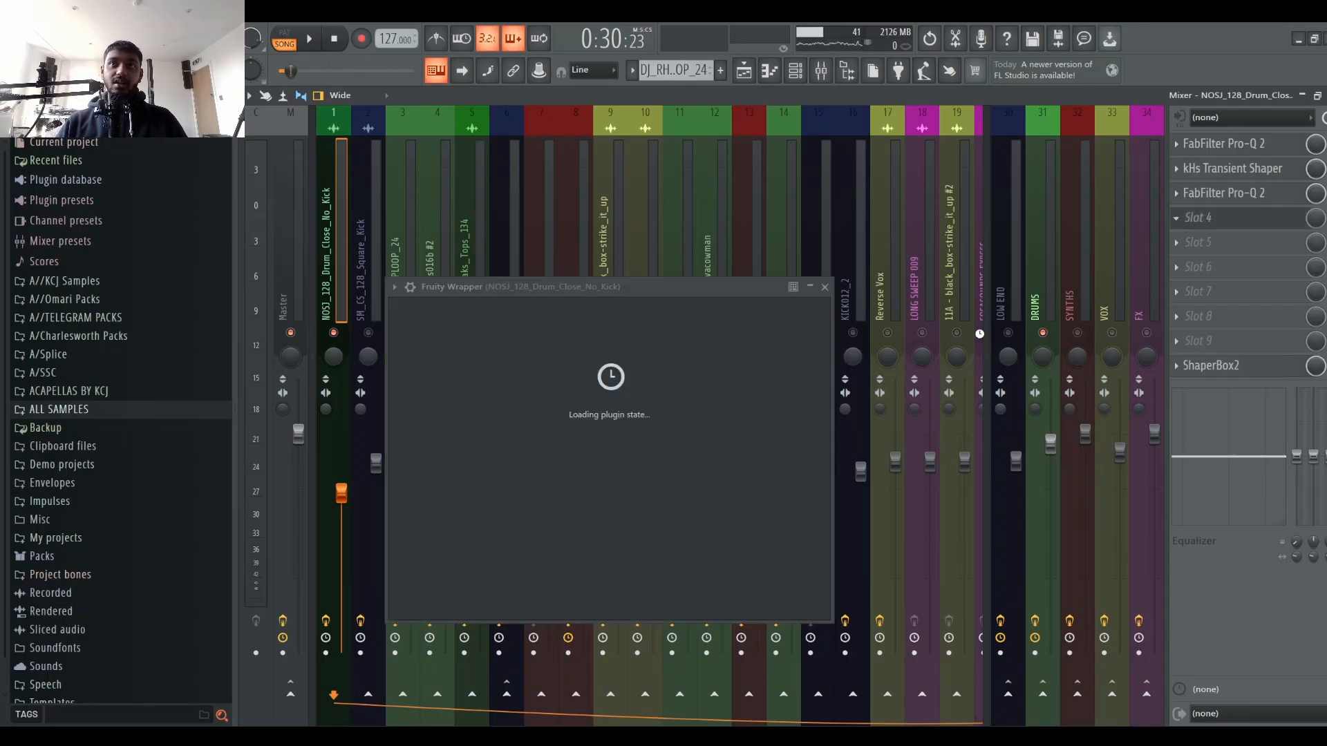
left_click_drag(889, 291, 747, 136)
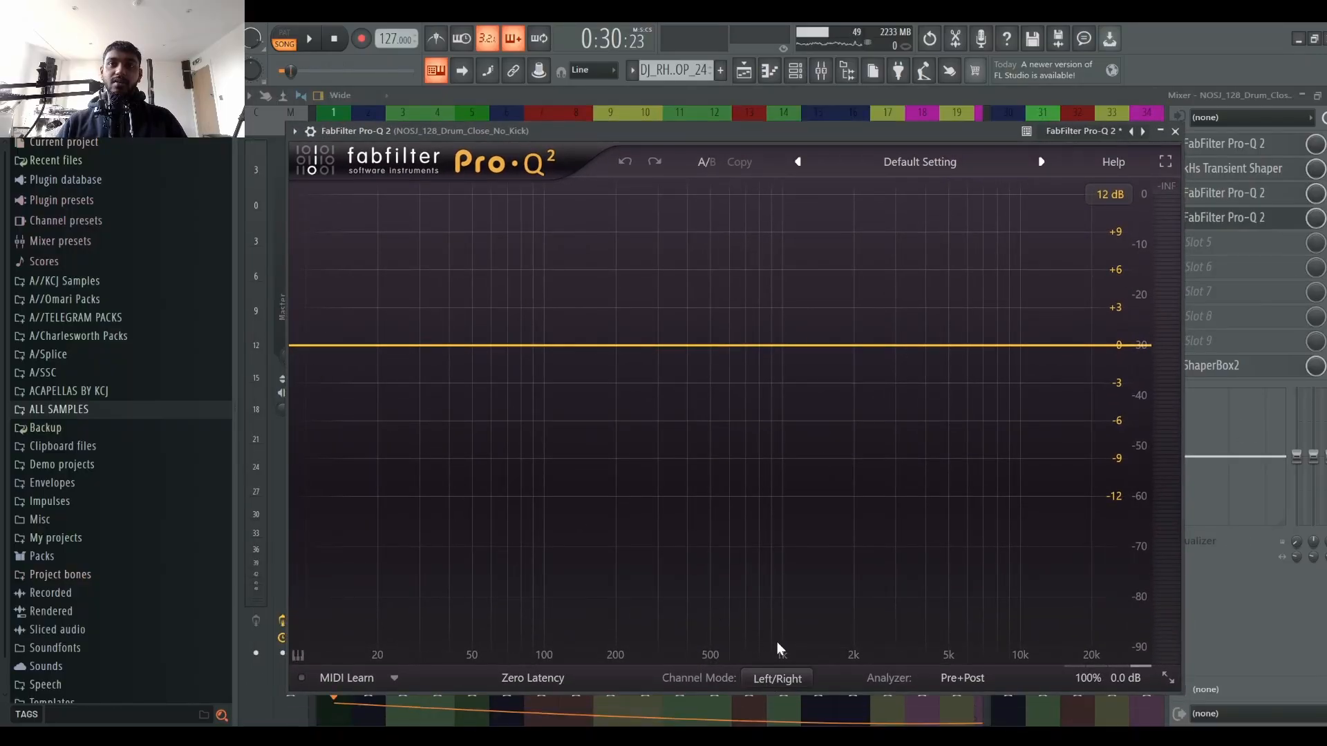
Step: Switch the Pro-Q 2 channel mode to Mid/Side and add a high-shelf band at about 12 kHz
left_click(782, 681)
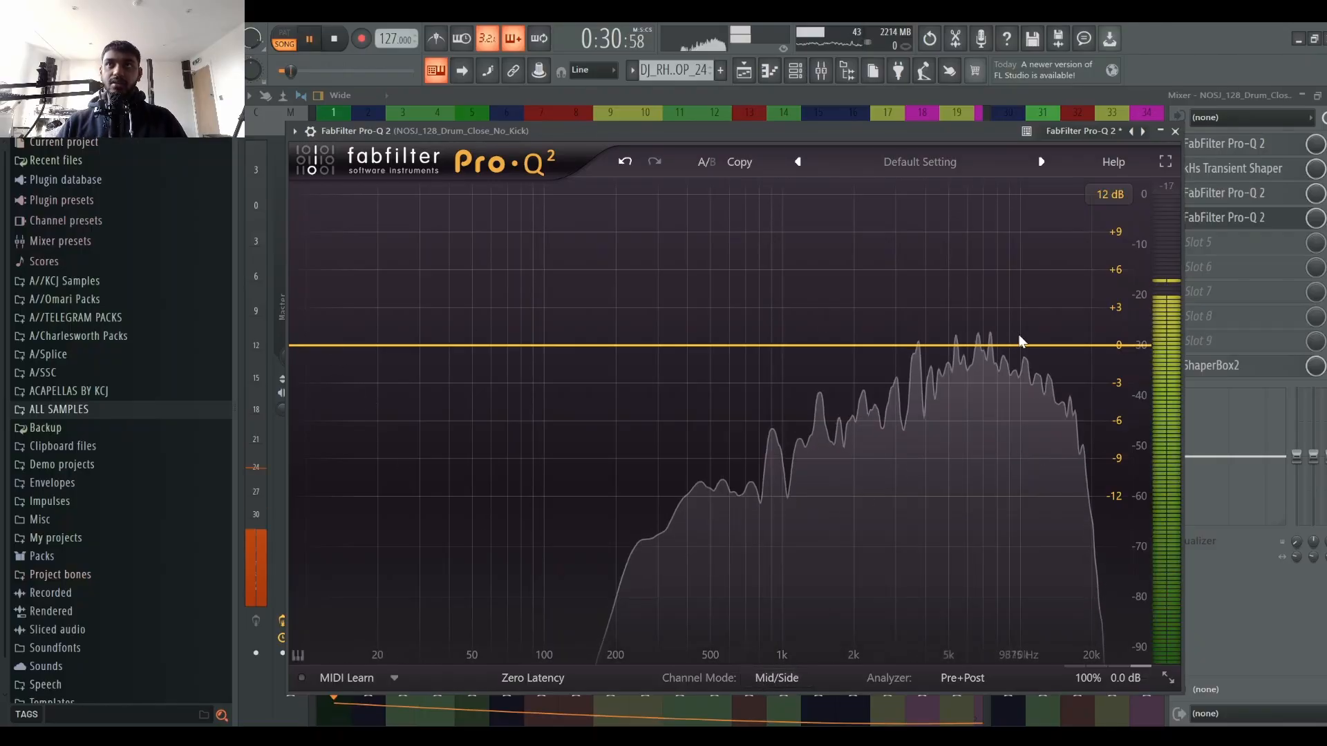
left_click(1038, 345)
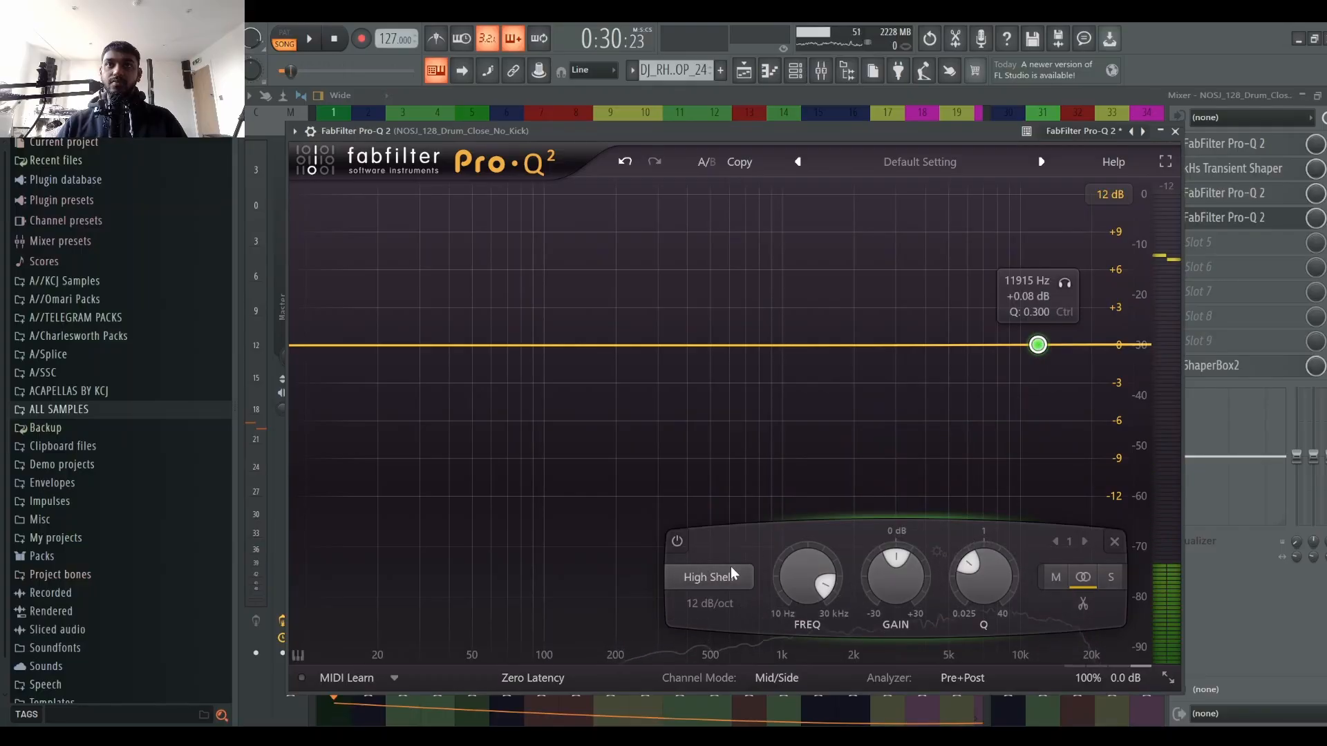
Step: Restrict the high-shelf band to the side channel and boost it about 1.8 dB with Q about 1.26 while auditioning
left_click(1110, 577)
key("space")
left_click_drag(897, 564, 907, 354)
key("space")
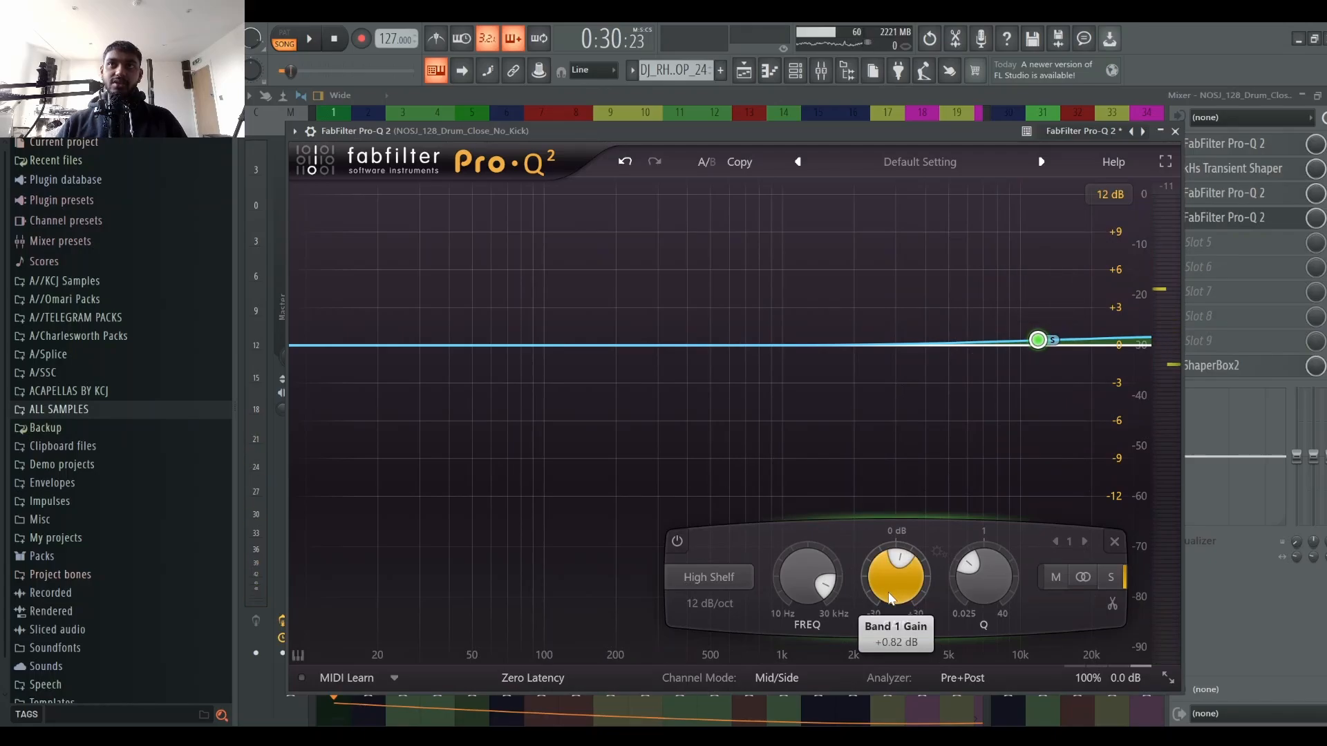
left_click_drag(982, 578, 985, 535)
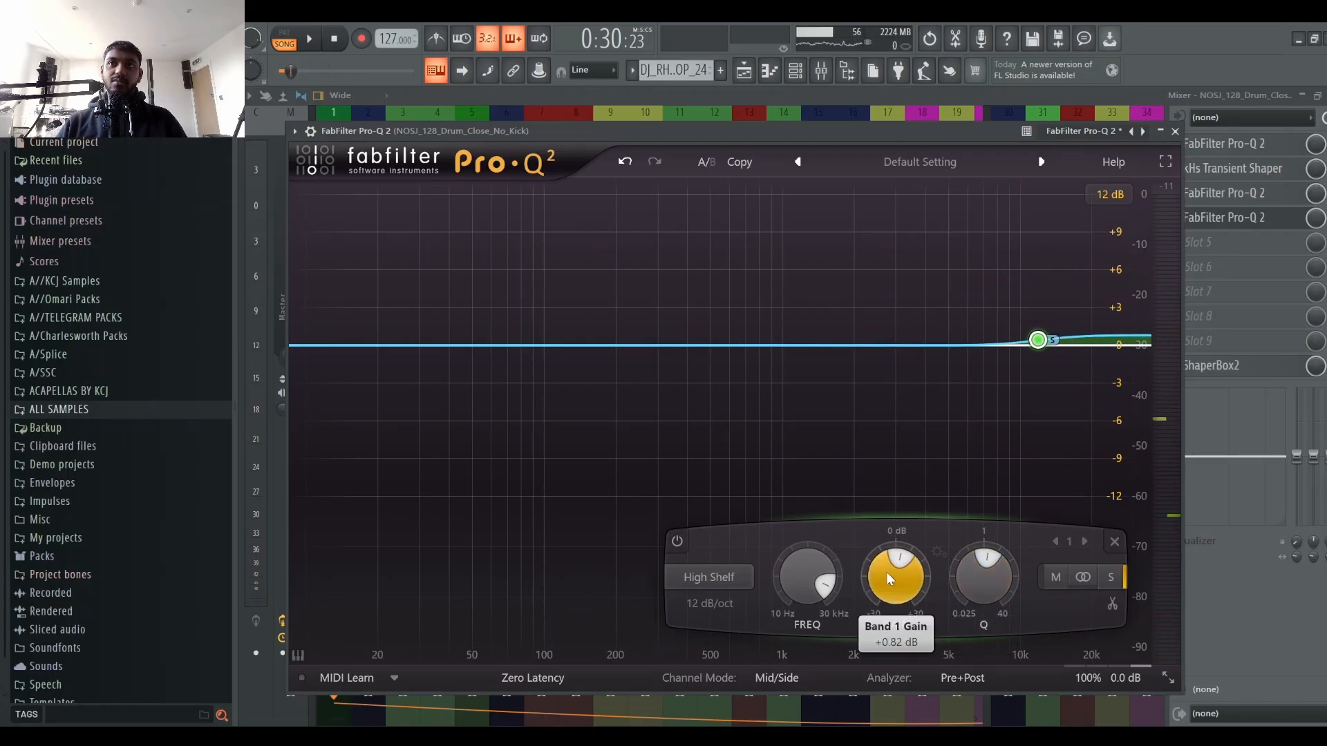
left_click_drag(882, 594, 890, 564)
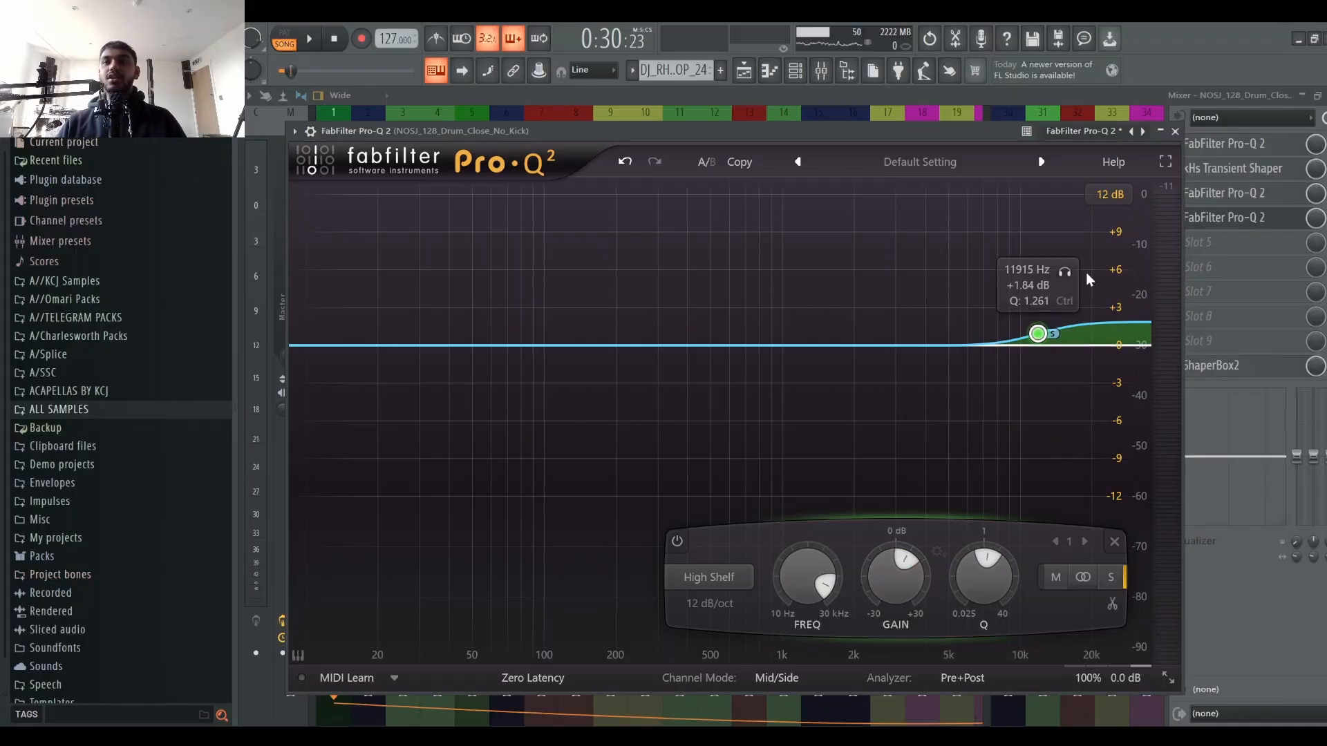
Step: Move the side high shelf down to about 6 kHz, raise it to about +3 dB, and delete the stray extra band
key("space")
left_click_drag(893, 602, 927, 247)
key("space")
left_click_drag(1041, 354, 967, 342)
key("space")
mouse_move(902, 575)
left_mouse_down()
mouse_move(932, 473)
mouse_move(933, 606)
mouse_move(948, 575)
mouse_move(911, 595)
left_mouse_up()
key("space")
key("space")
left_click(1016, 344)
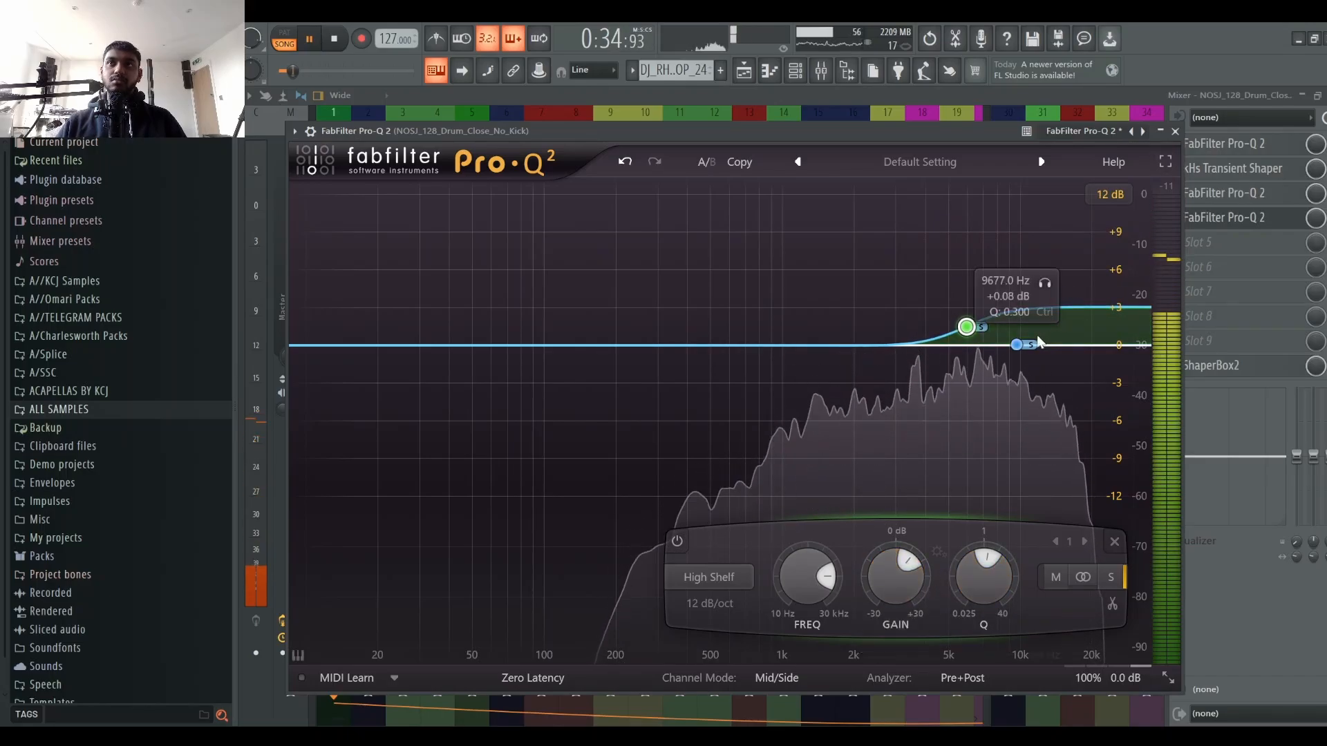
key("Delete")
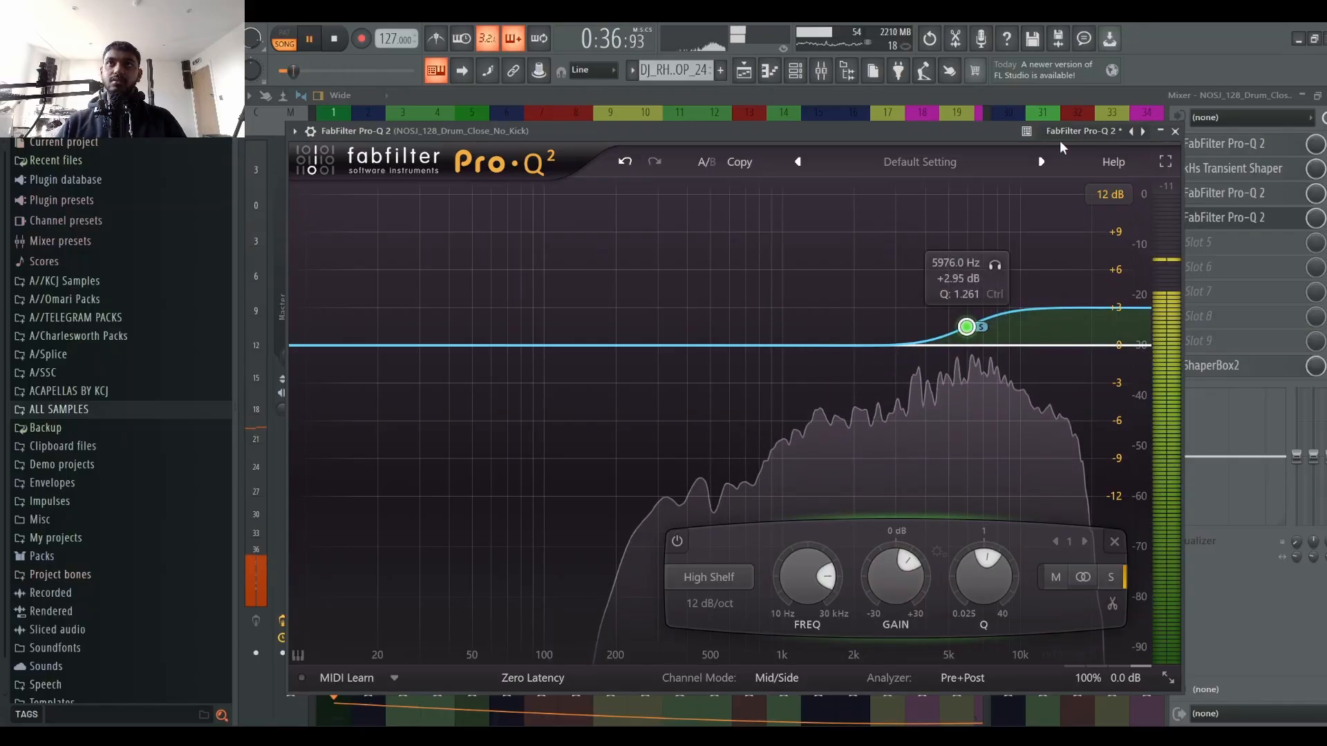
Step: Close the Pro-Q 2 window on the NOSJ_128_Drum_Close_No_Kick channel
left_click(1164, 135)
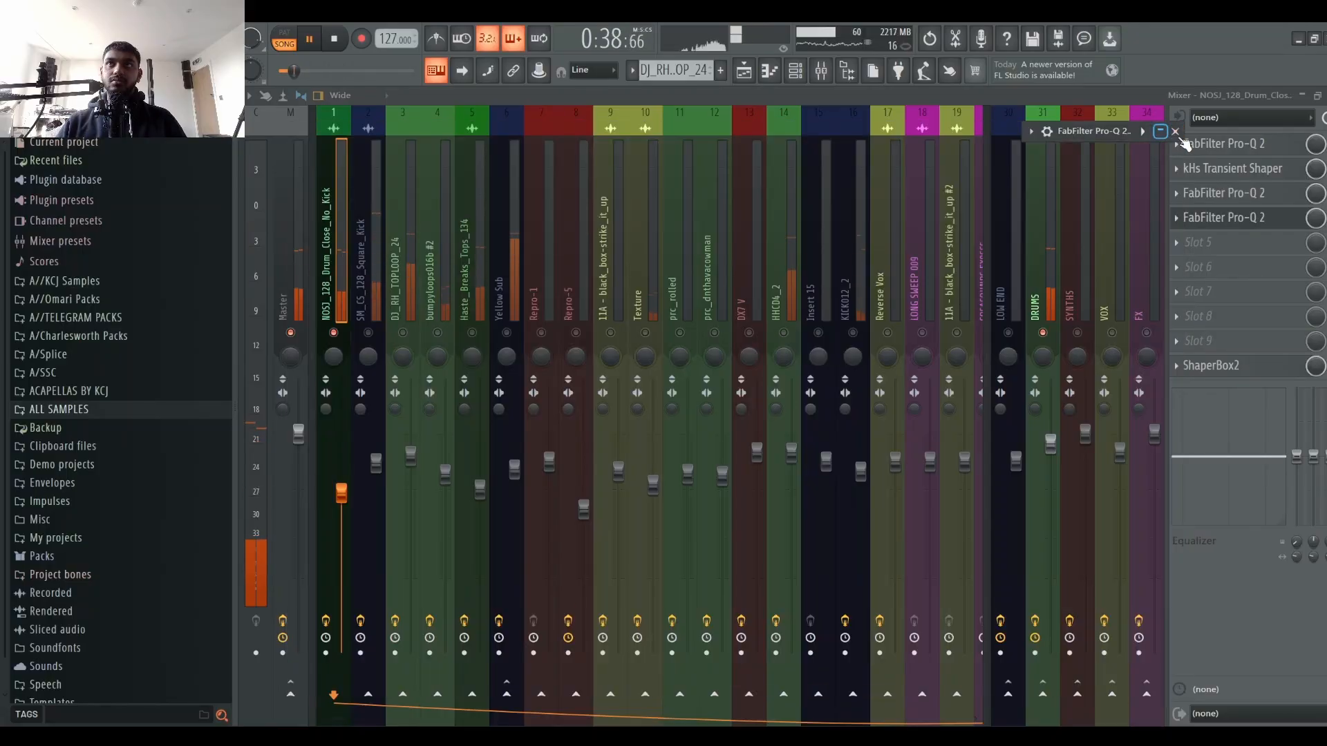
left_click(1164, 133)
left_click(1175, 132)
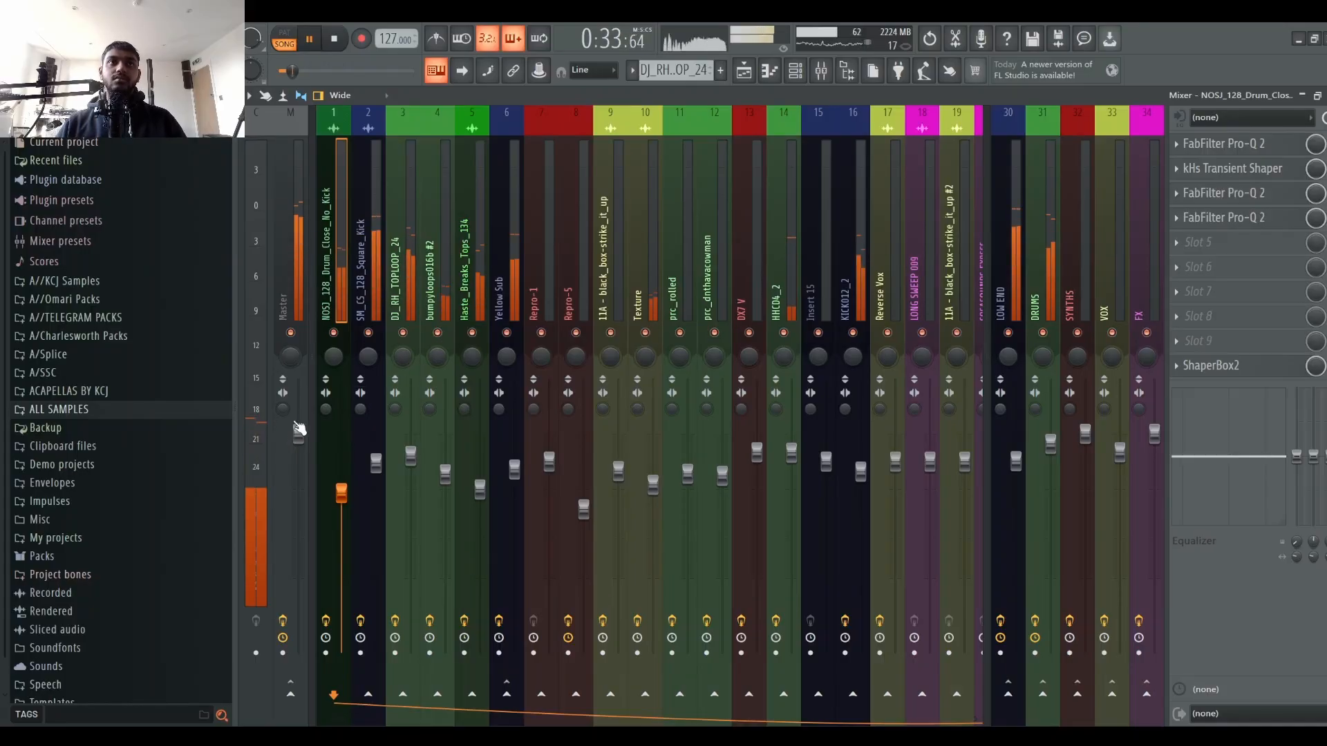
Step: Inspect the effect chains on the DRUMS, 11A black_box_strike and SM_CS_128_Square_Kick channels
left_click(1039, 411)
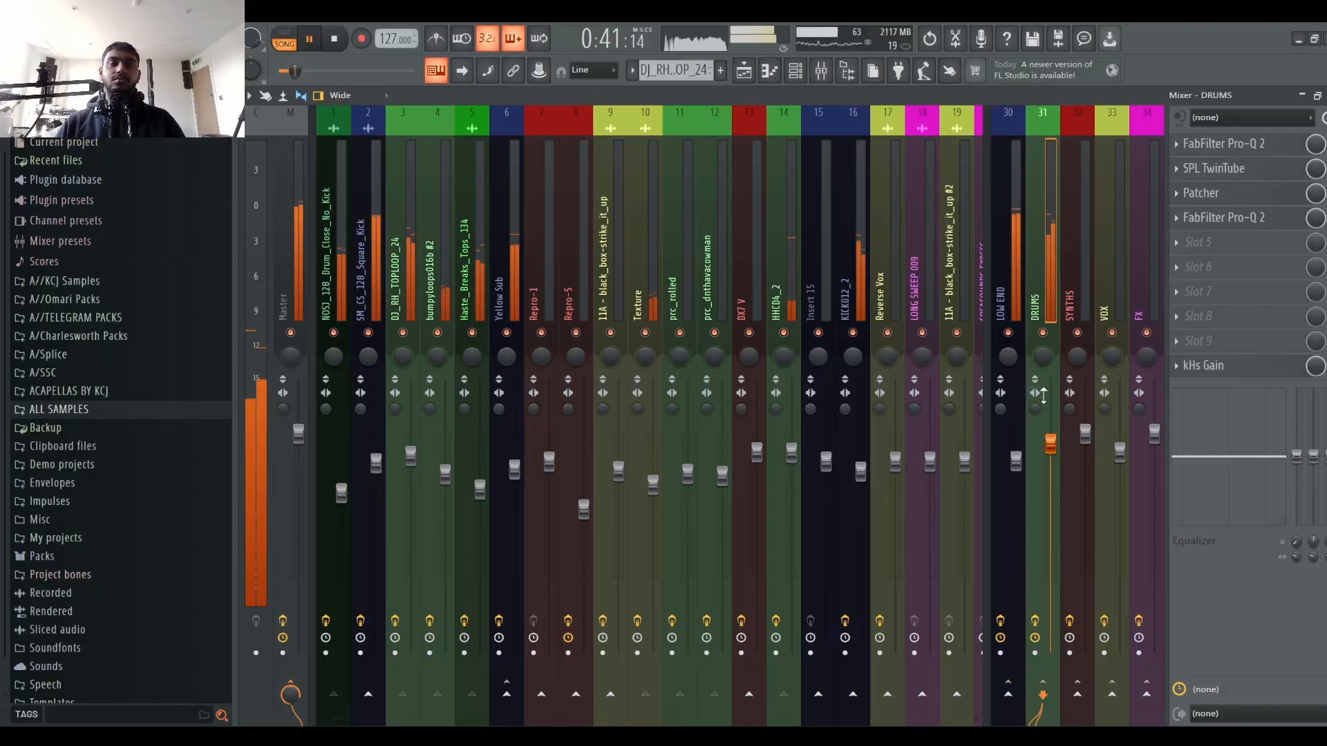
key("space")
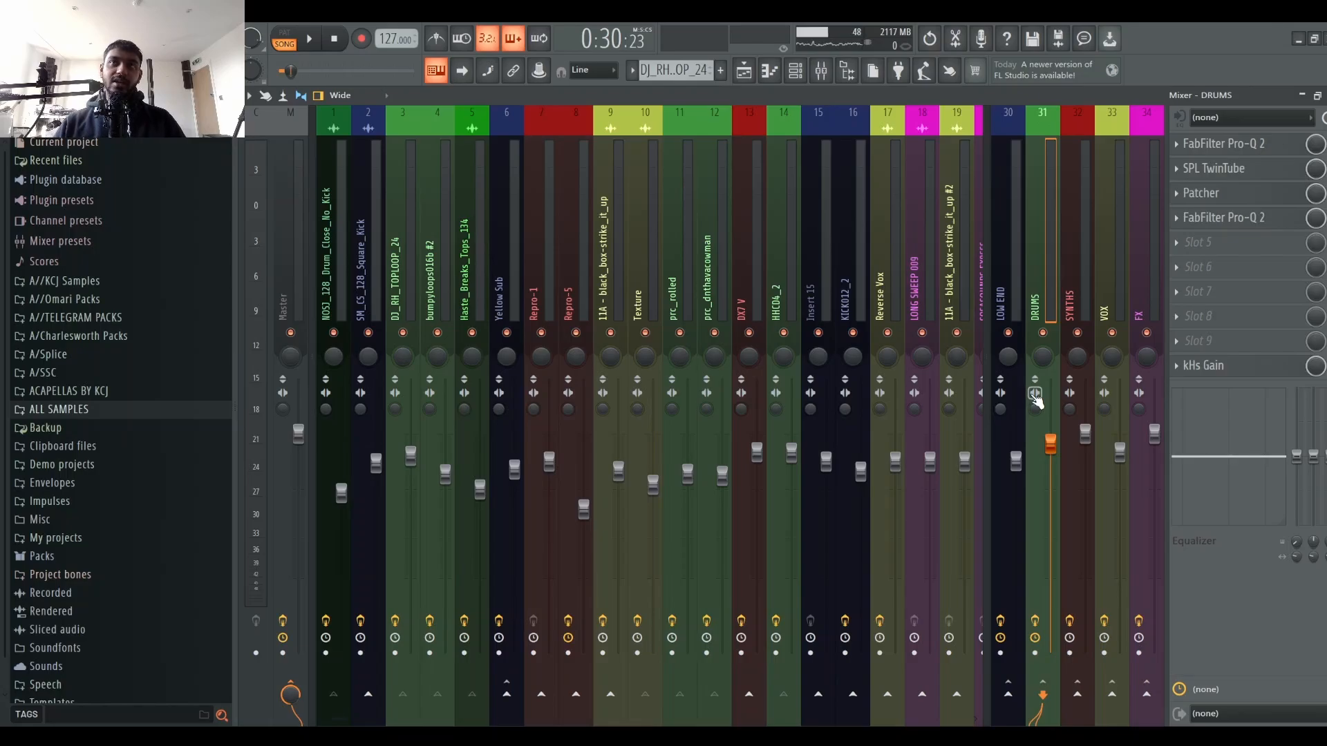
left_click(614, 258)
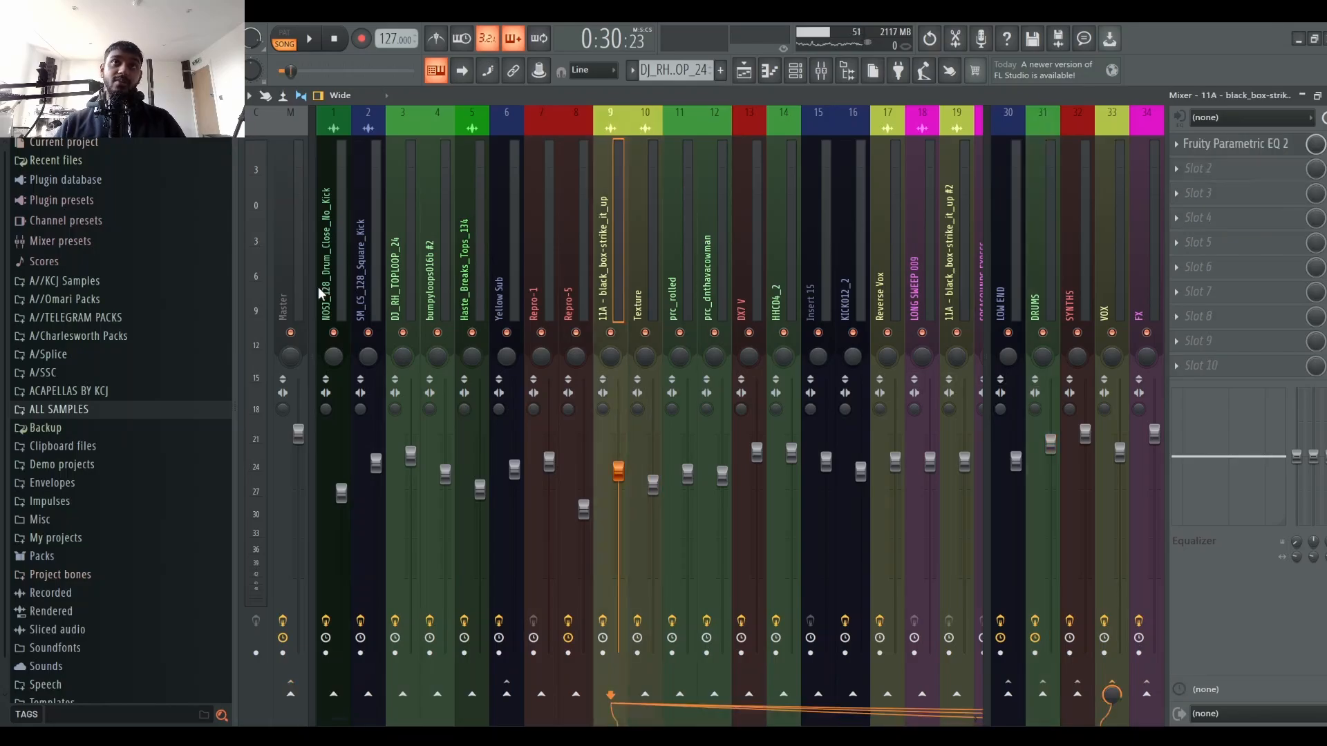
left_click(367, 283)
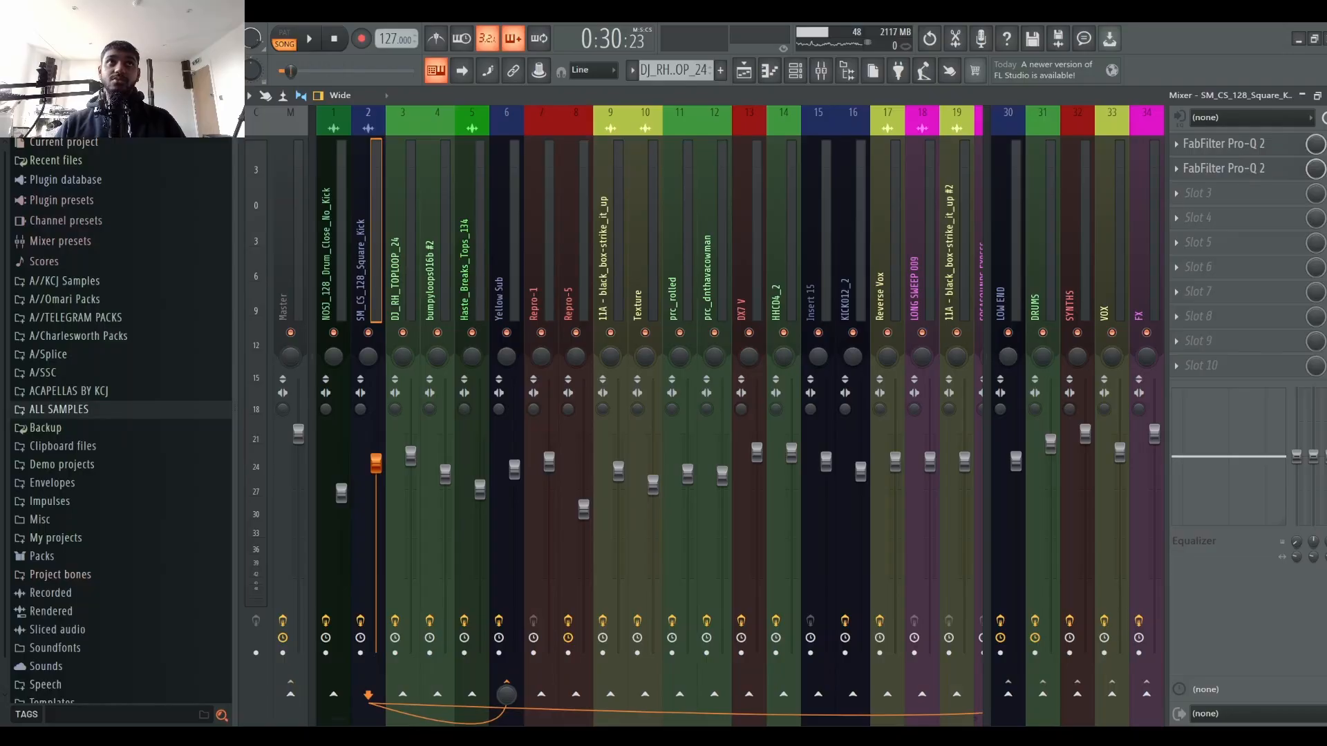
Step: Audition the Texture track soloed in the playlist from the Bass In section, and return to the mixer
left_click(743, 70)
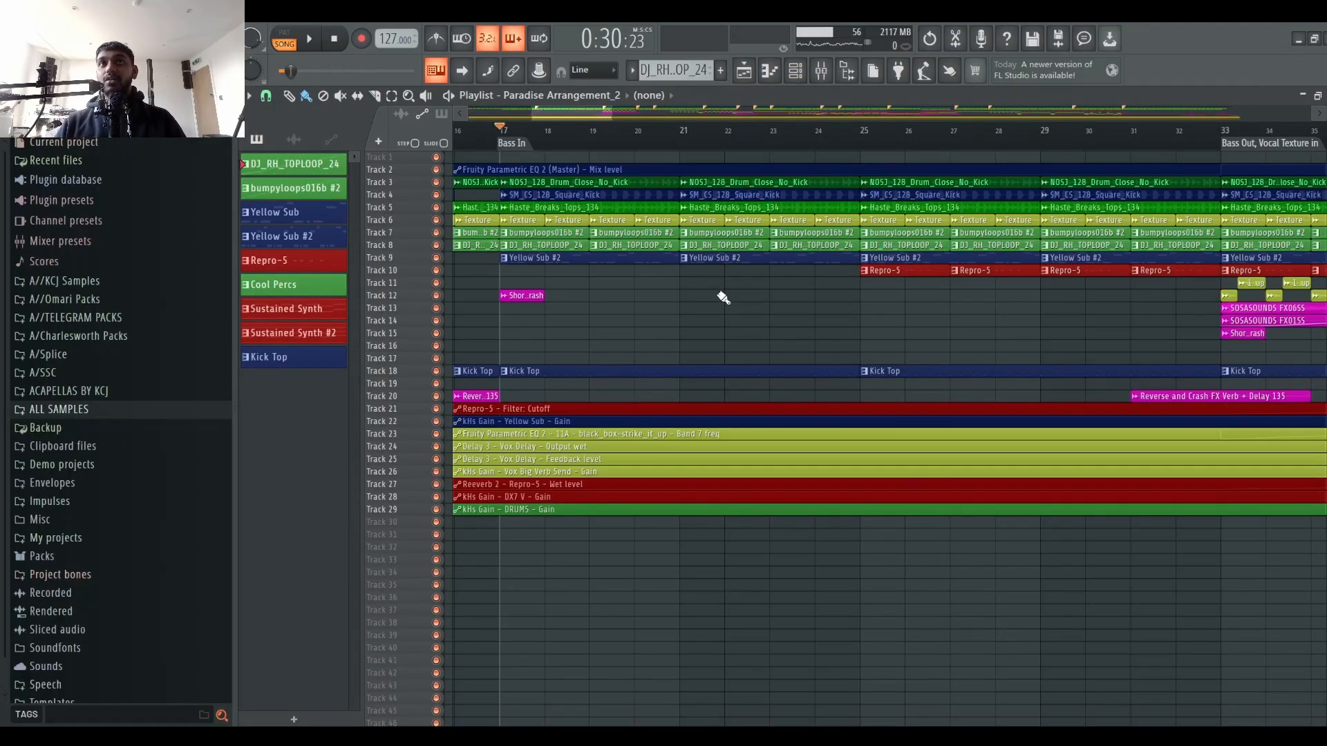
scroll(751, 143, "down", 3)
scroll(575, 143, "up", 4)
key("space")
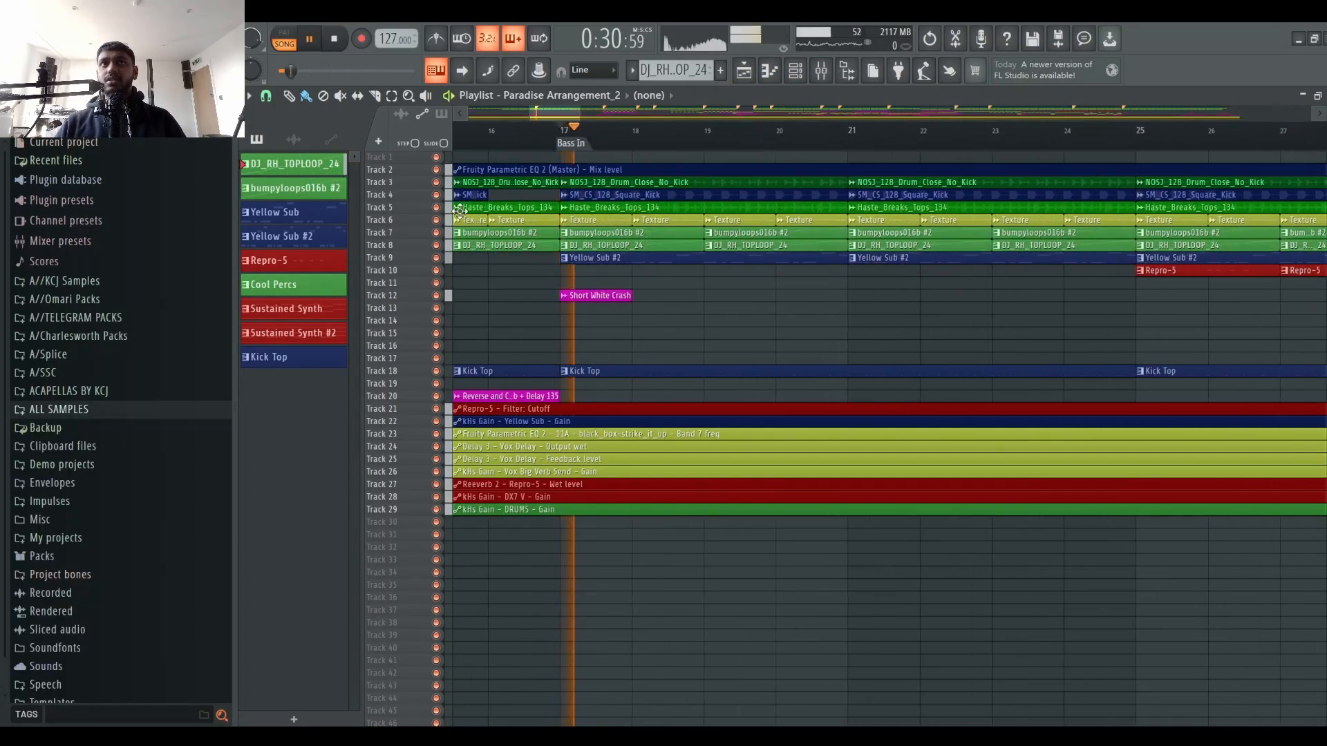
right_click(438, 220)
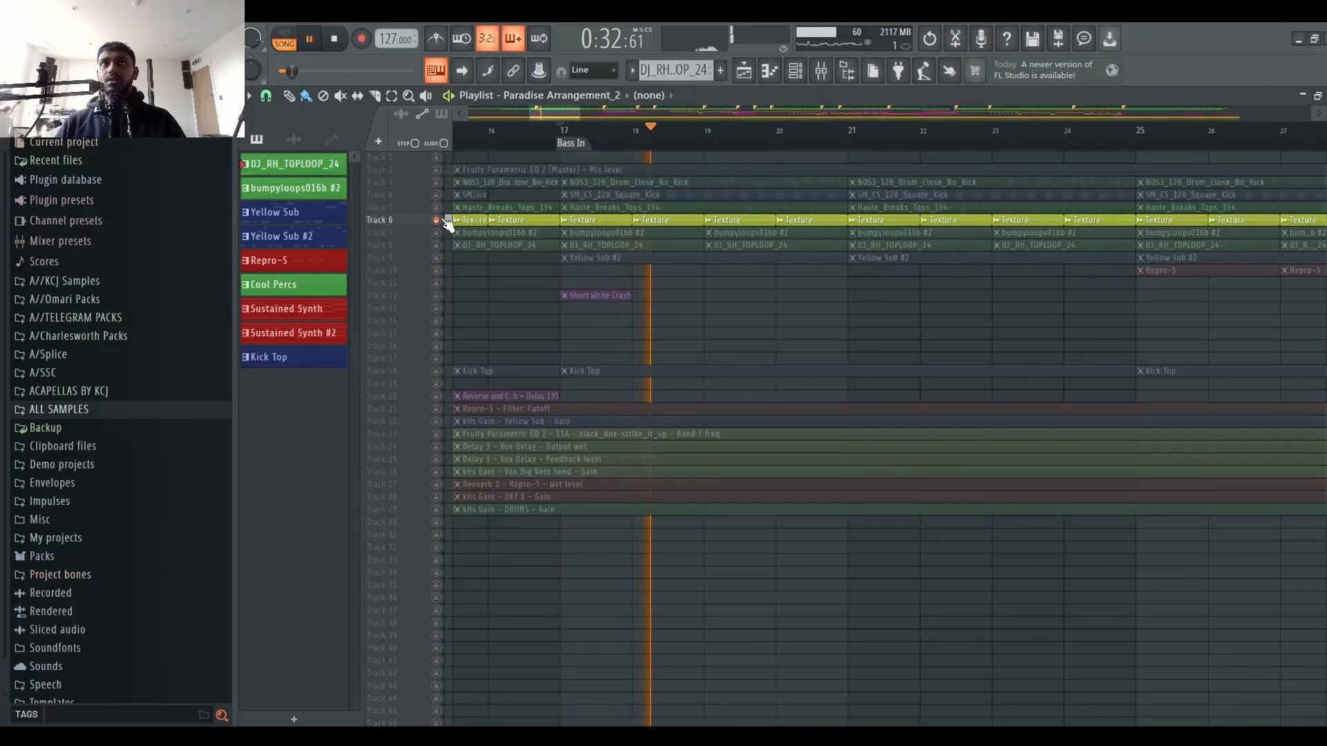
right_click(436, 220)
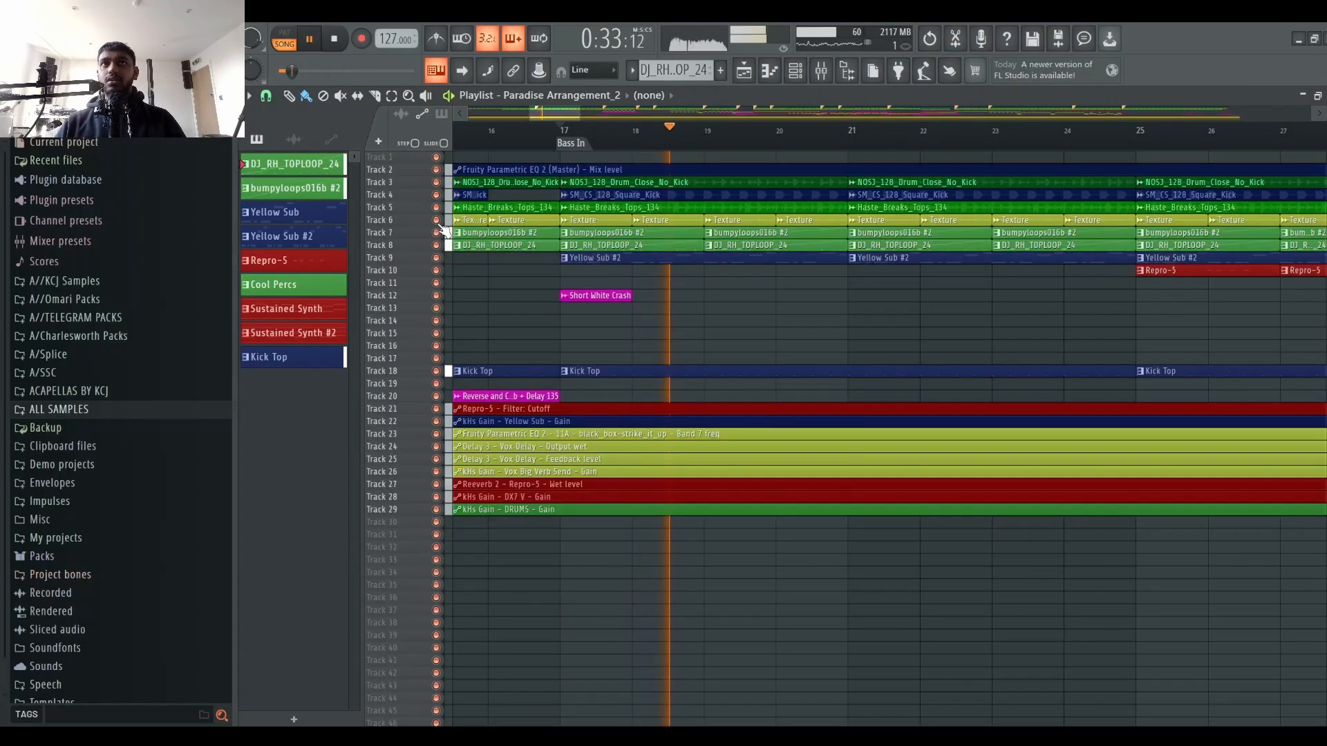
left_click(568, 131)
left_click(821, 70)
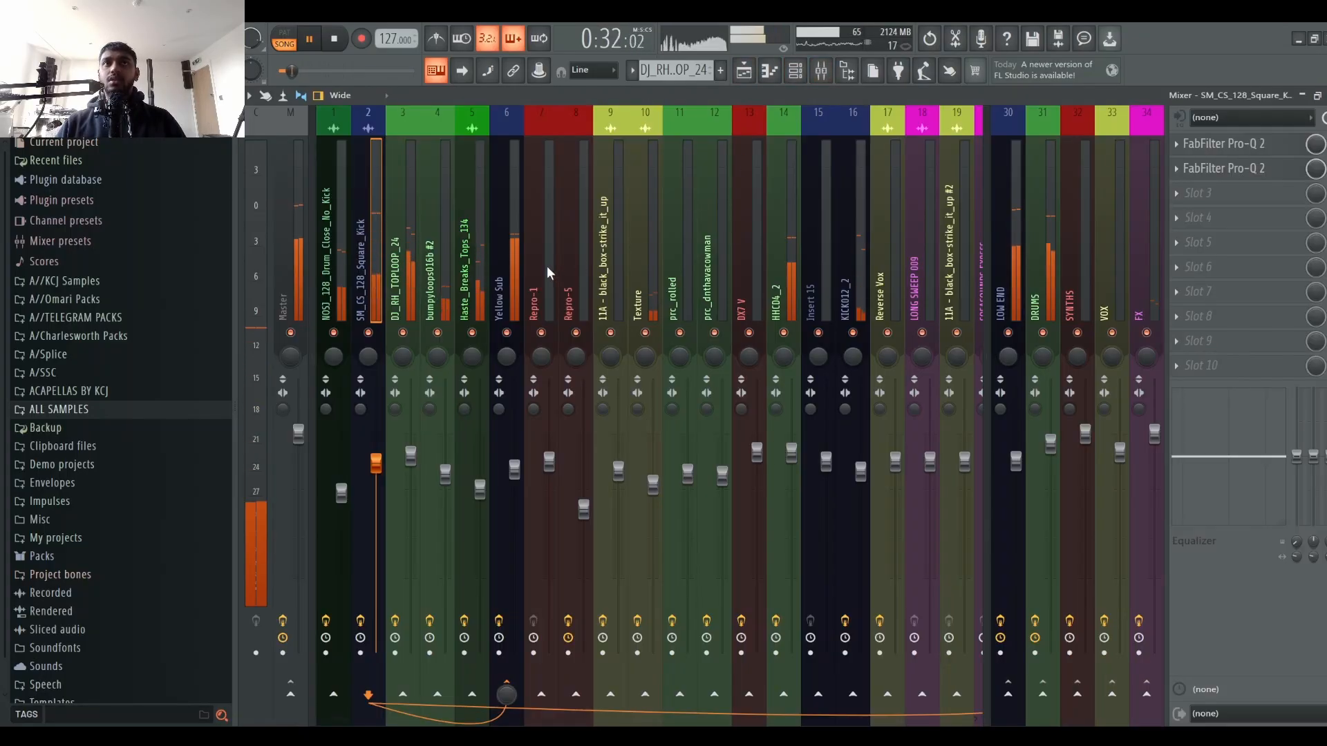
Step: Solo the Texture mixer channel briefly to audition it, and unsolo it
left_click(657, 288)
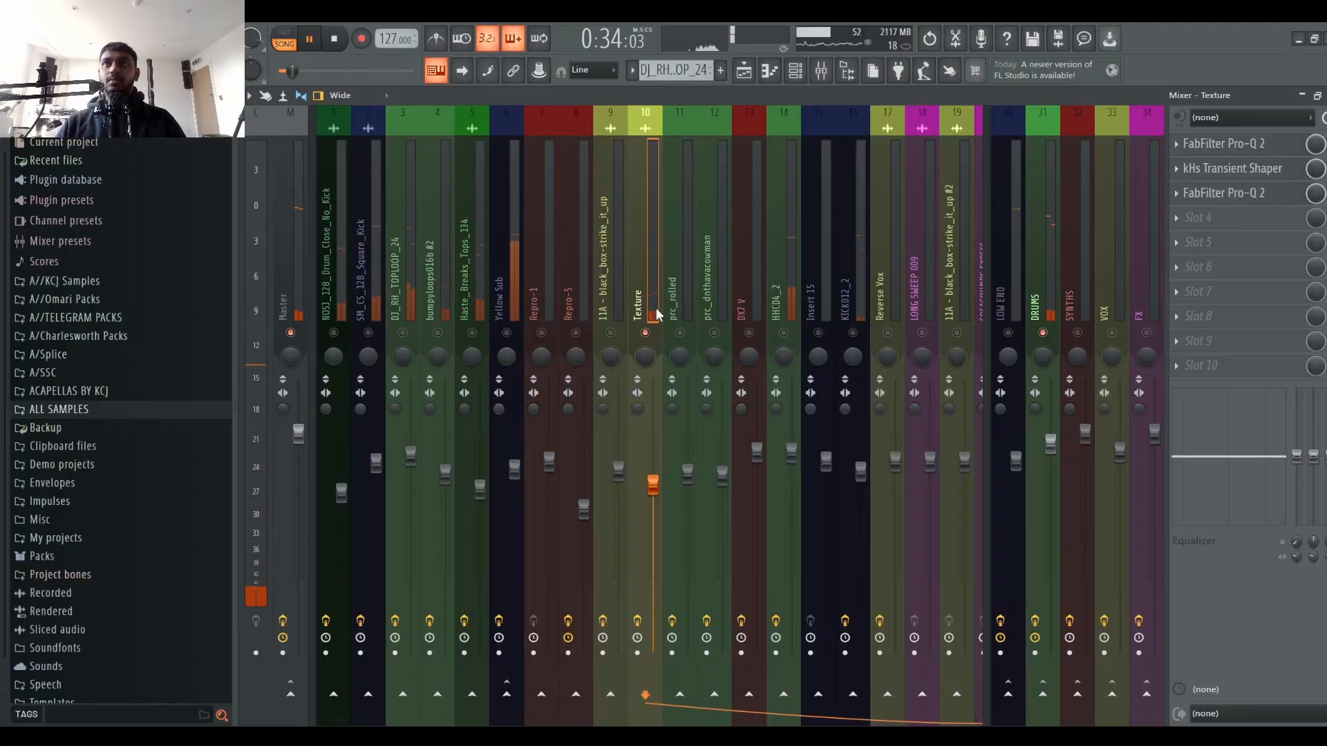
right_click(646, 332)
right_click(646, 333)
key("space")
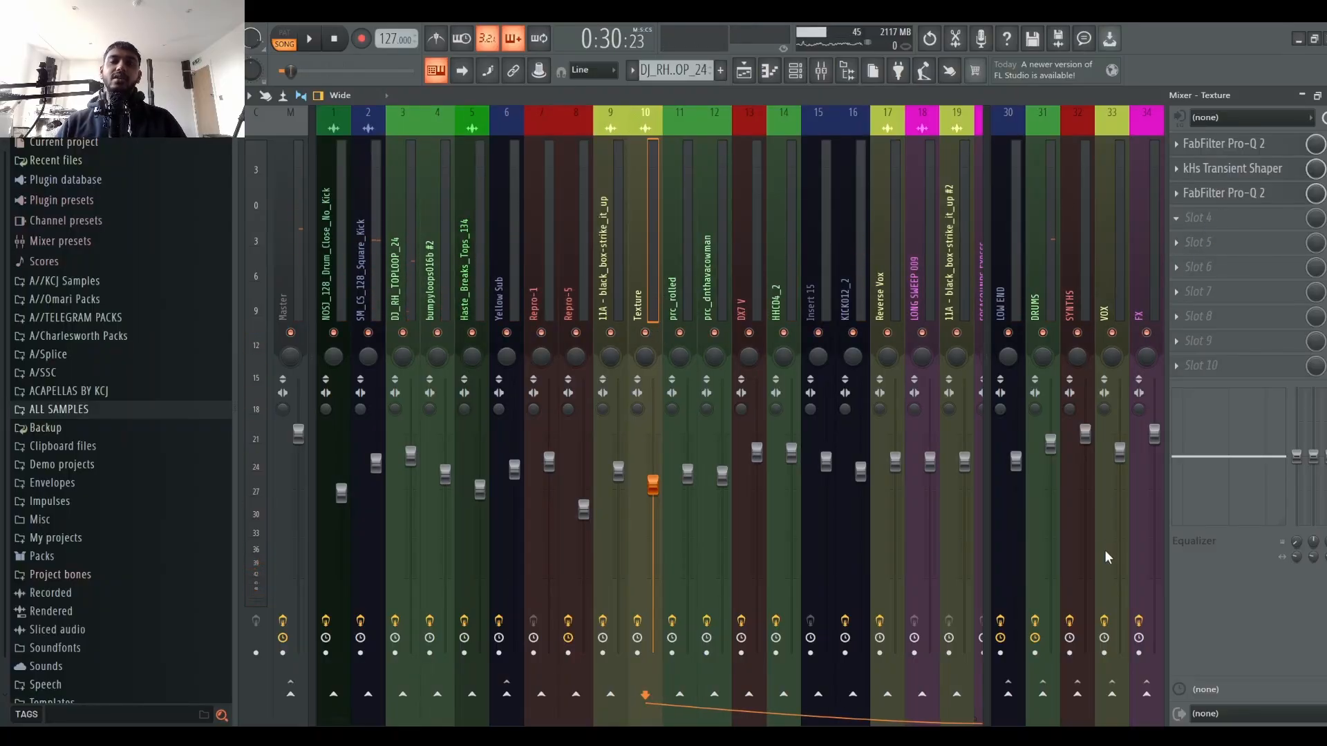
Step: Add a Spreader to slot 4 of the Texture channel after checking the chains of the neighbouring loop channels
left_click(404, 254)
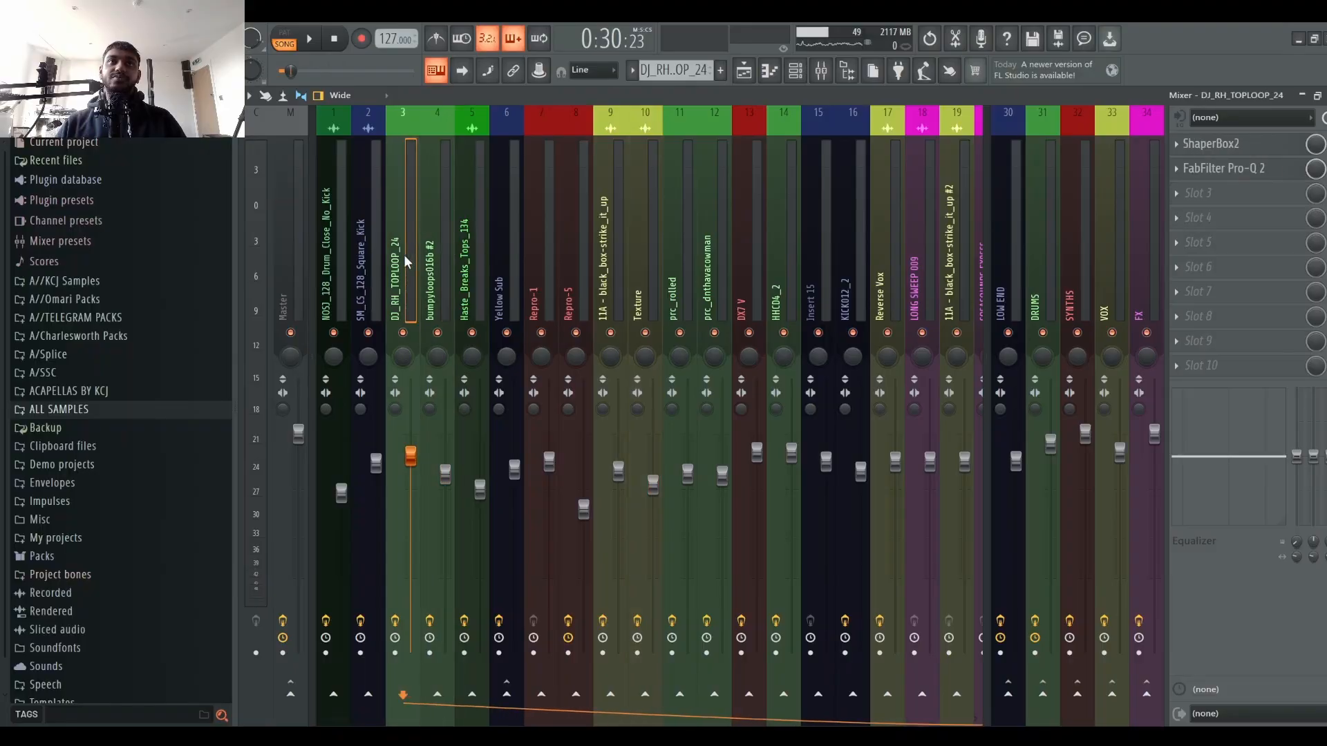
left_click(432, 259)
left_click(458, 256)
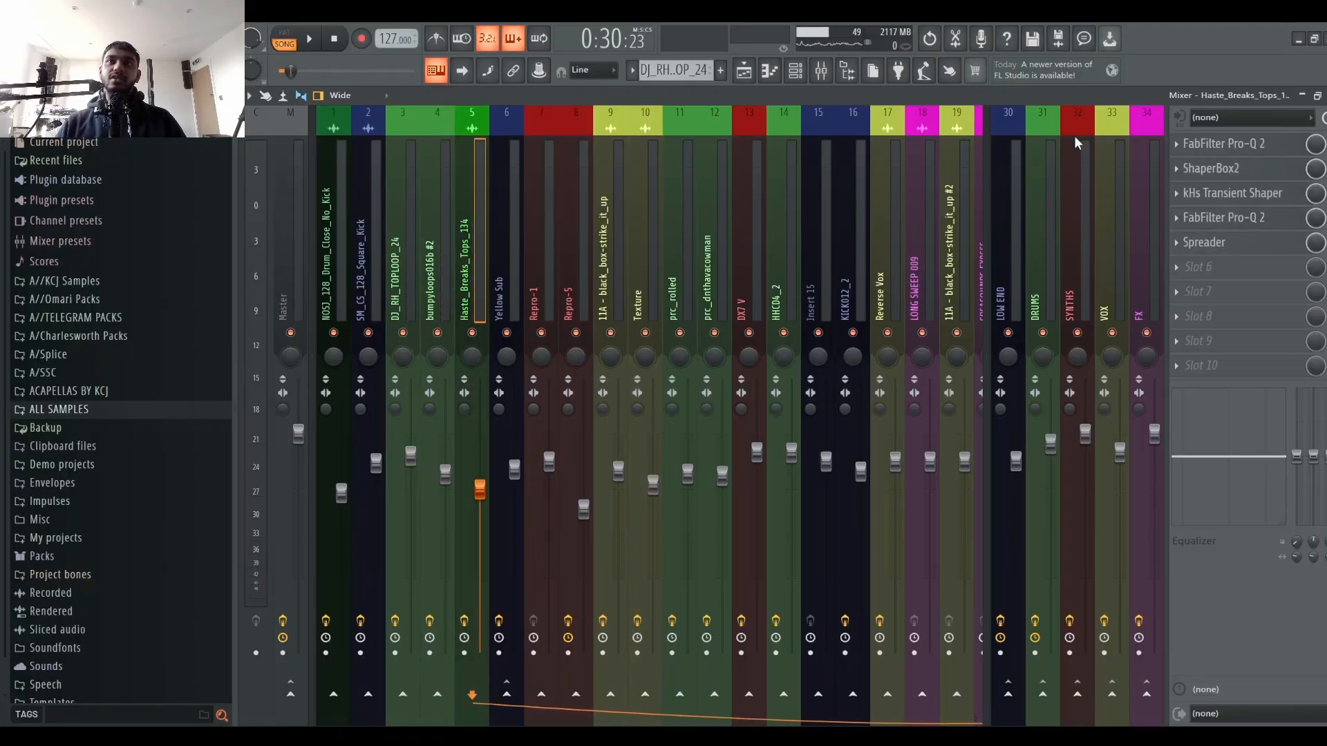
left_click(633, 229)
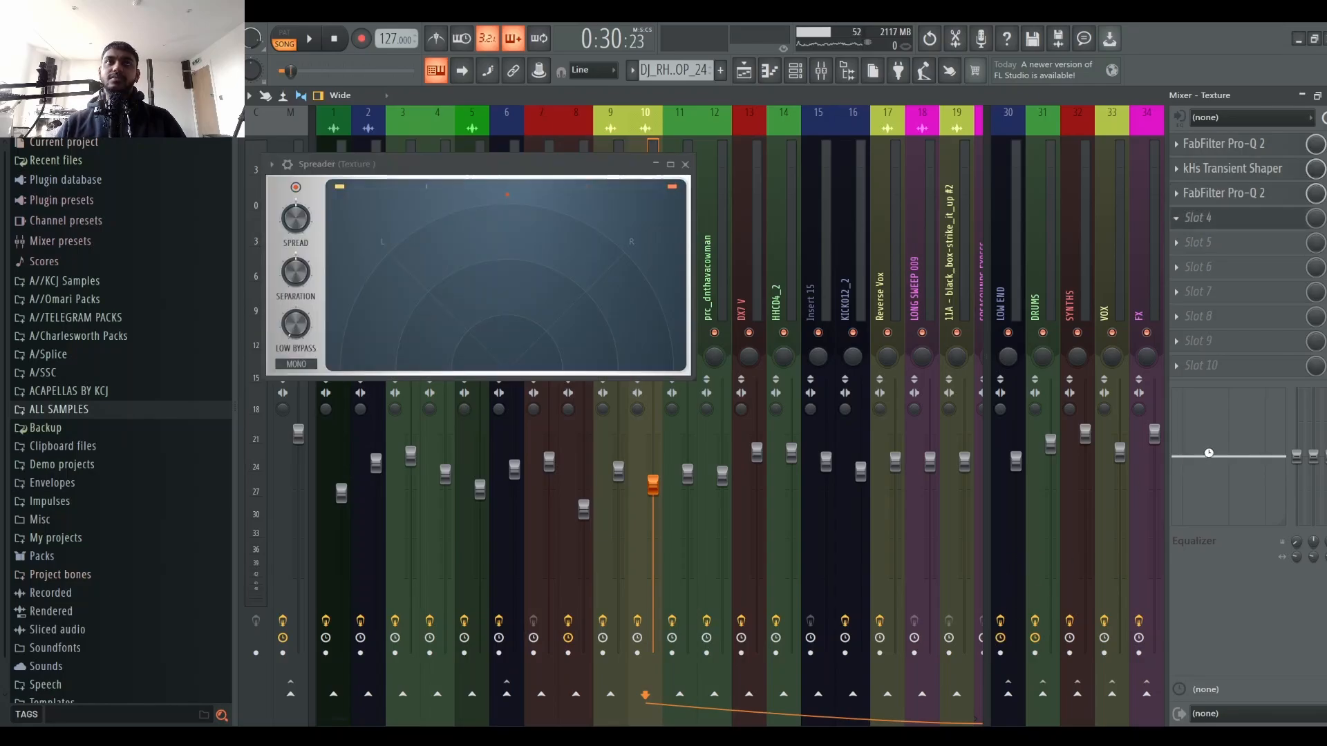
key("space")
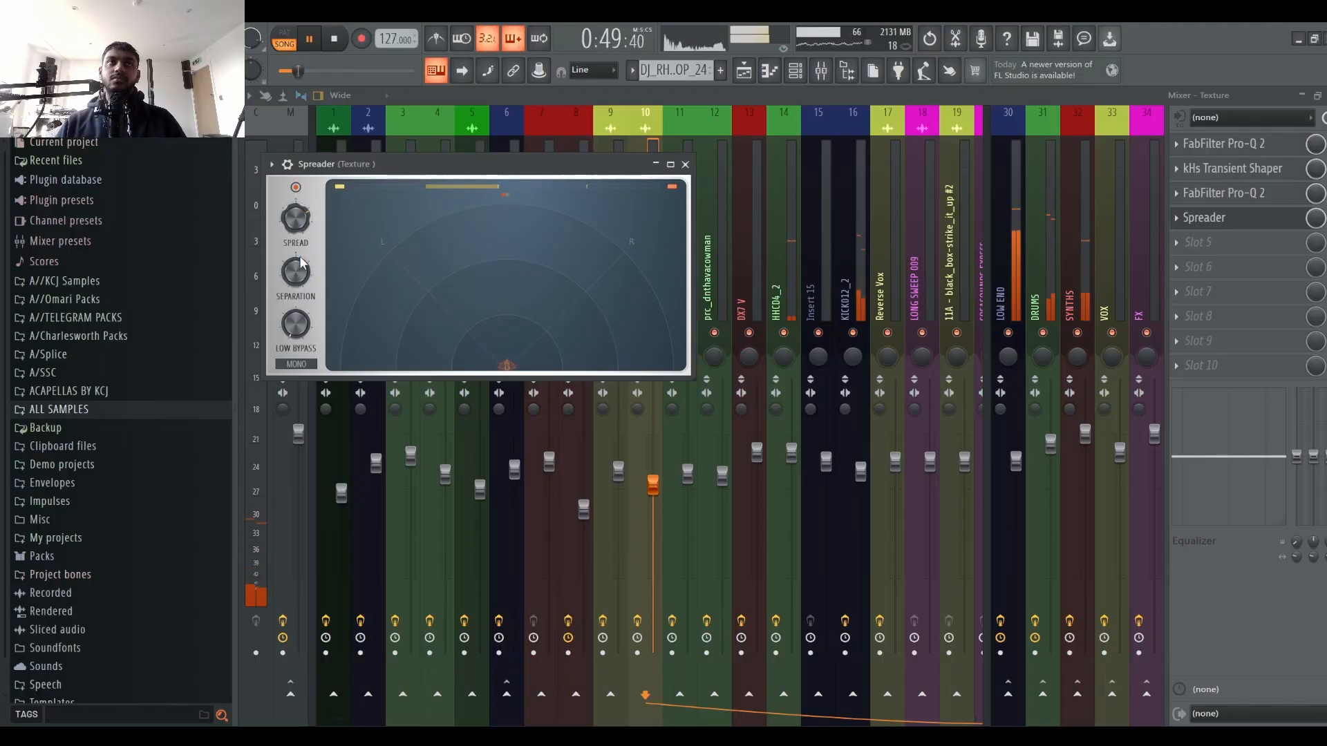
left_click(685, 163)
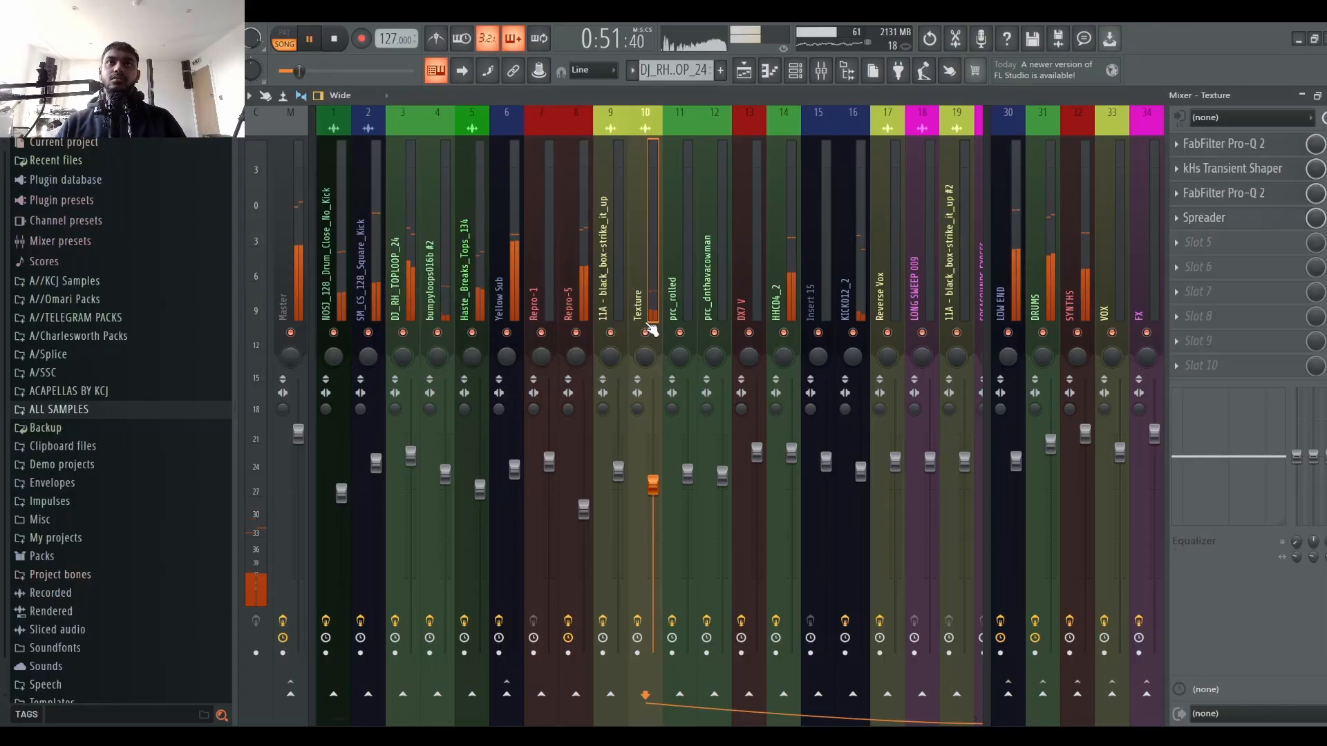
Step: Solo the Texture channel with the Spreader to audition it, and unsolo it
right_click(645, 333)
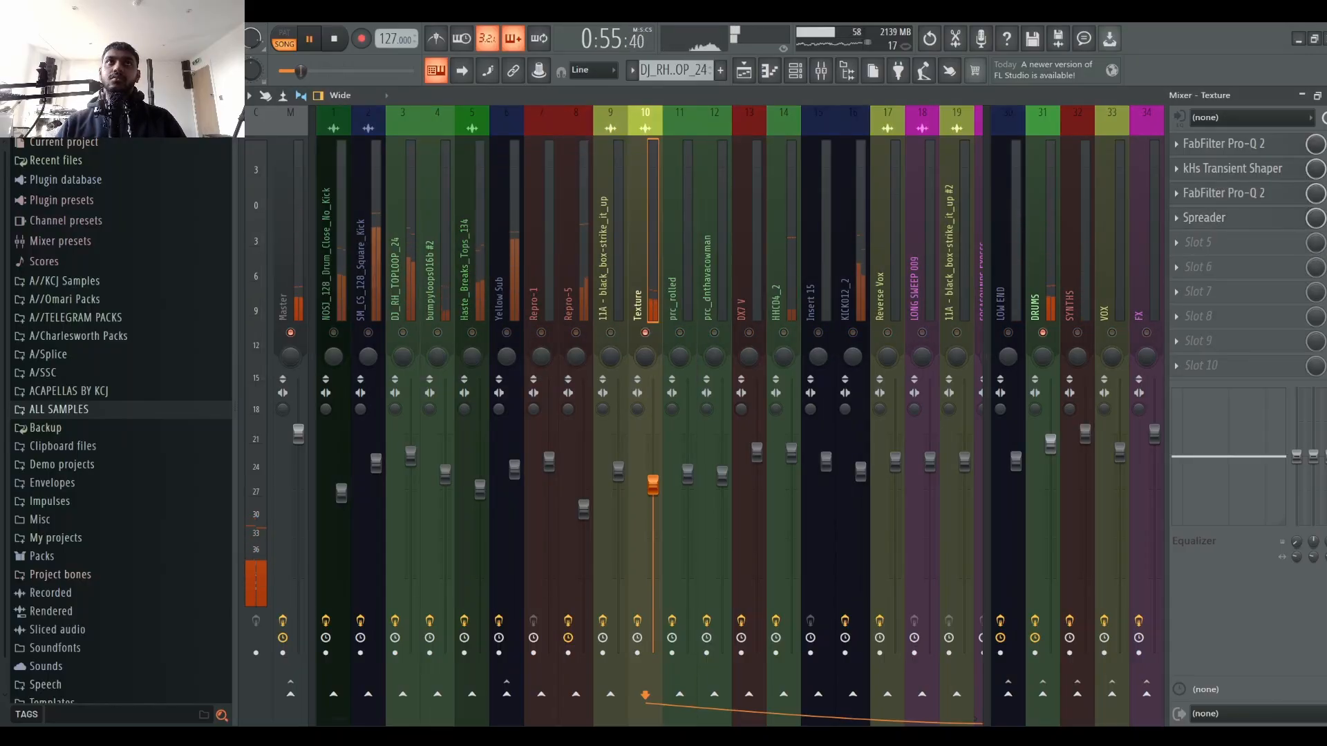
right_click(645, 333)
key("space")
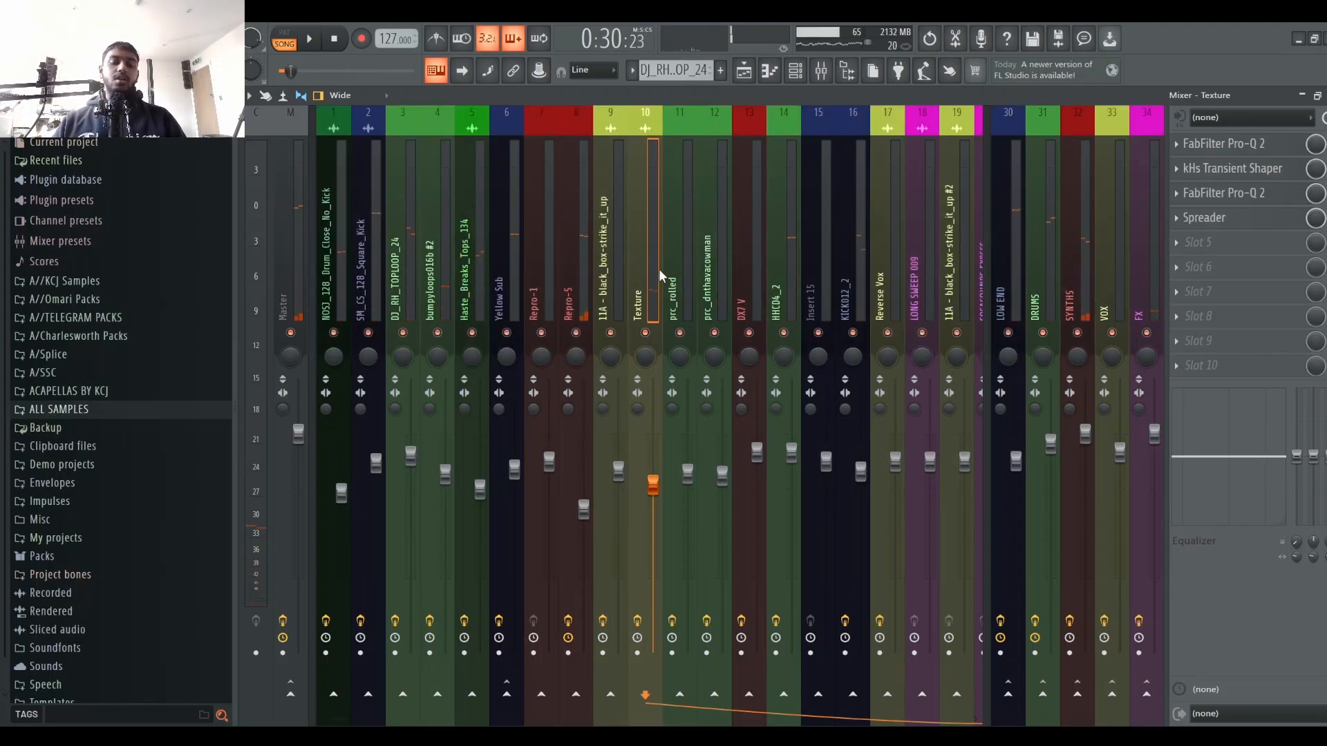
Step: Insert a FabFilter Pro-Q 2 into slot 5 of the Texture channel and set its channel mode to Mid/Side
left_click(1234, 194)
left_click(1234, 193)
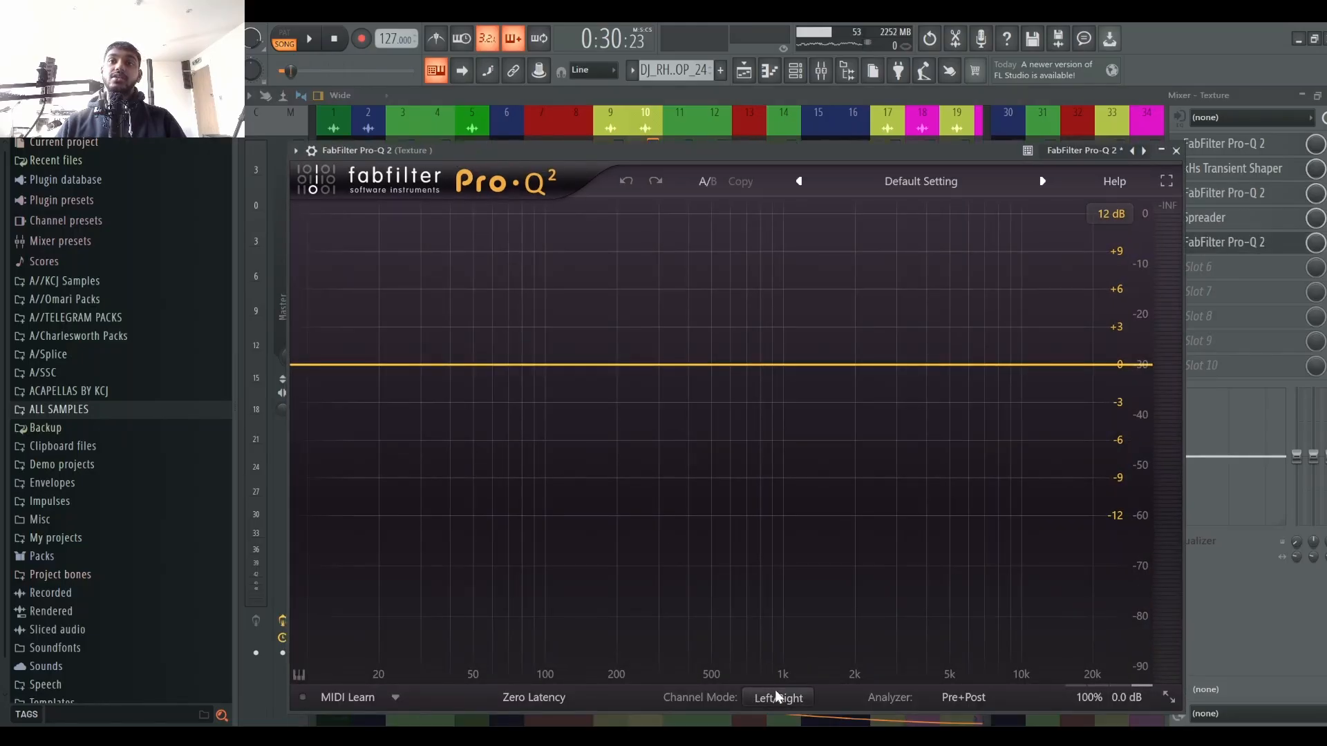
left_click(777, 696)
Step: Add a side-only low-cut band and raise it to about 79 Hz, and close the plugin window
left_click(321, 365)
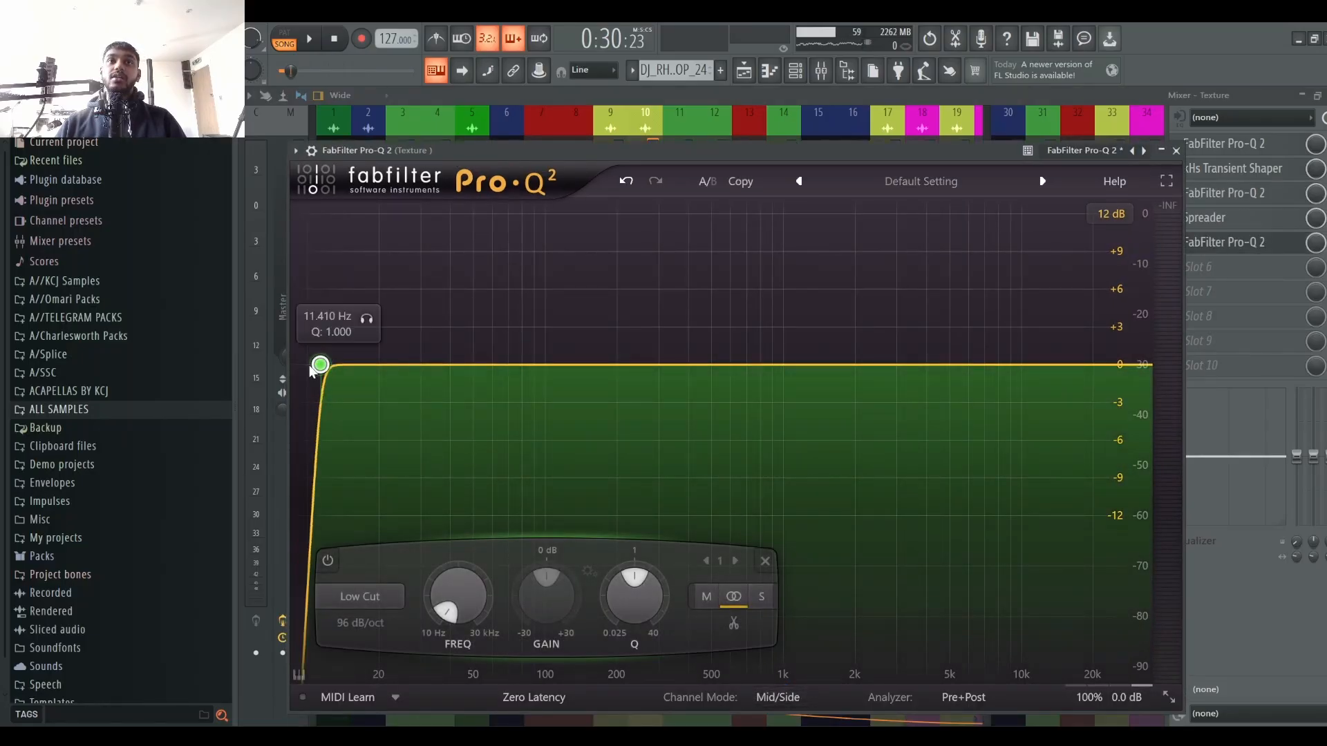
left_click(761, 596)
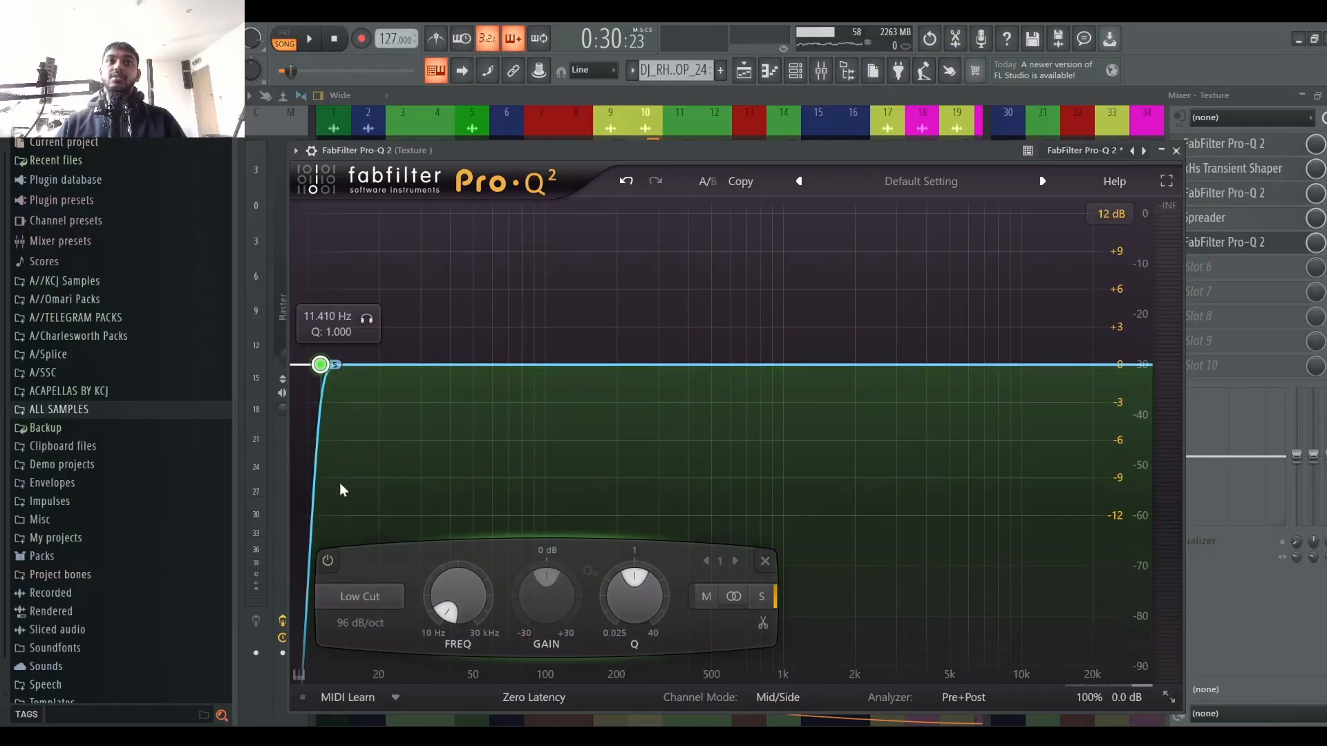
key("space")
left_click_drag(367, 319, 584, 331)
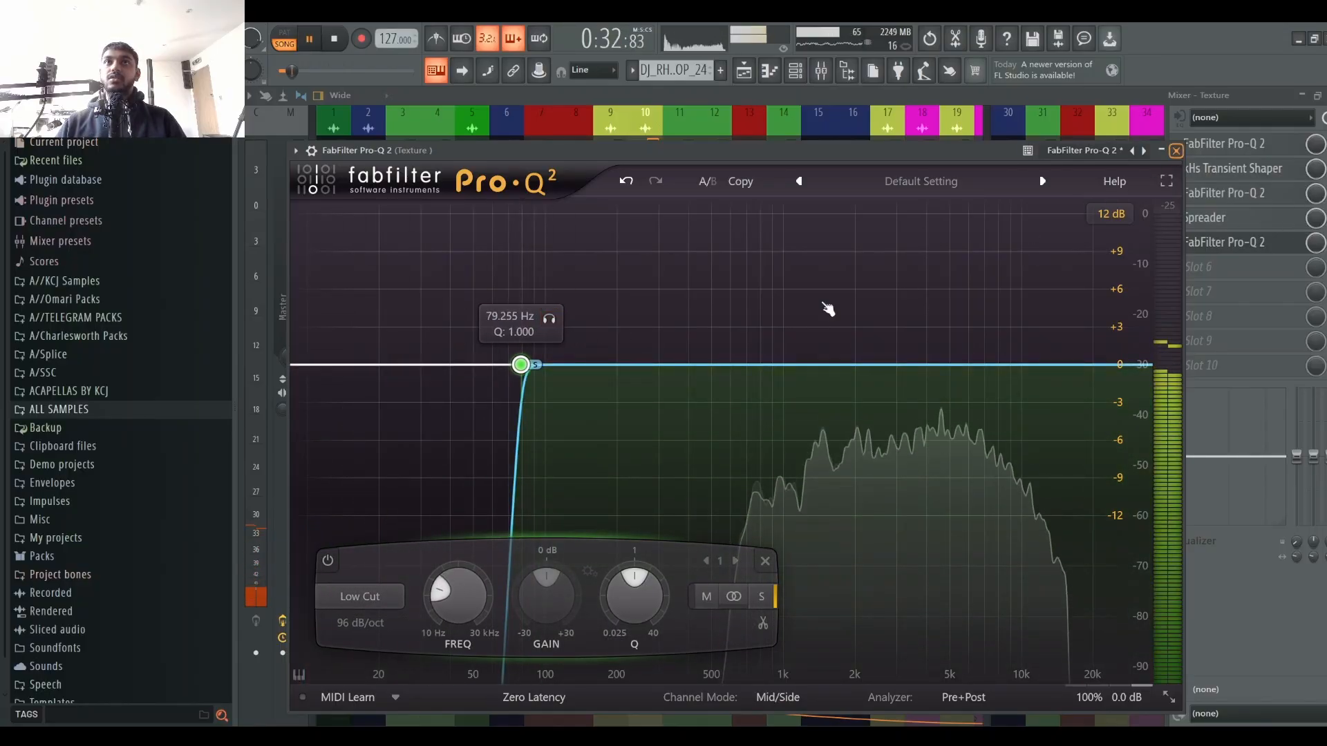
key("Escape")
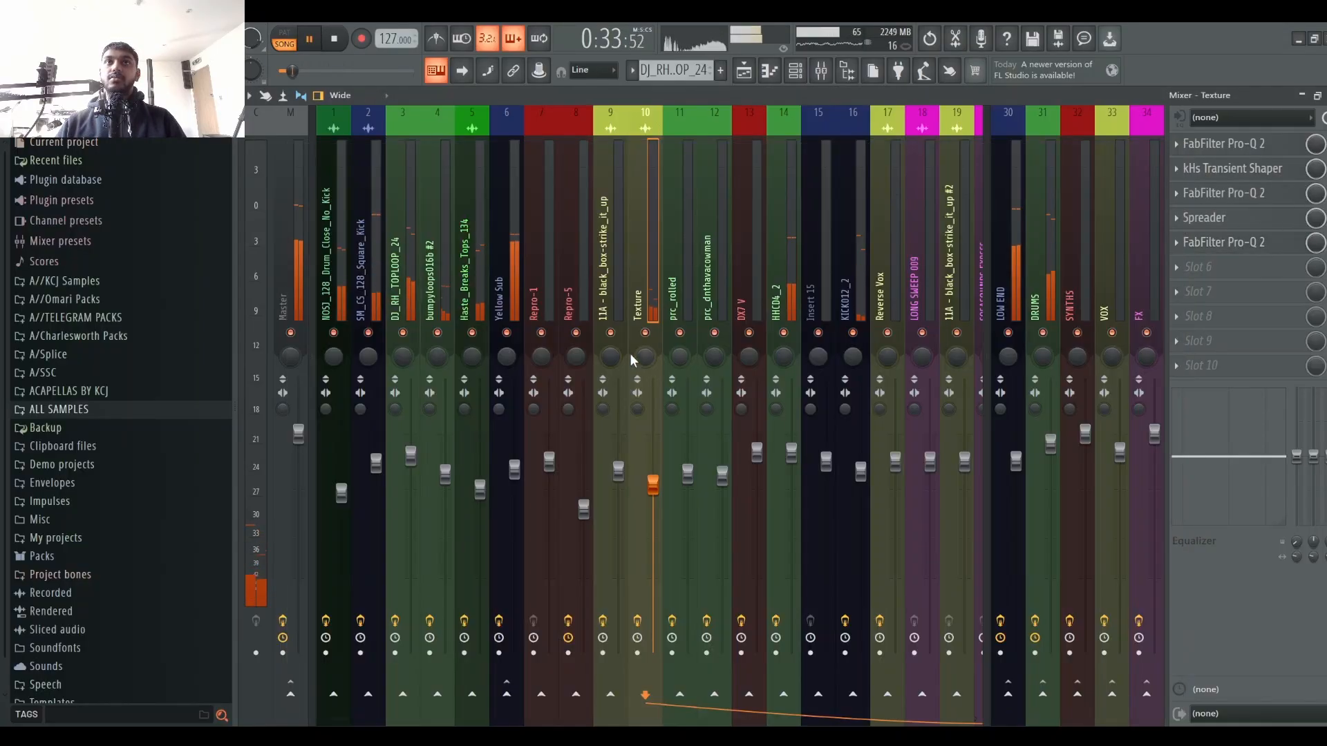
Step: Reopen the Texture Pro-Q 2 and move the side low cut up to about 1126 Hz
left_click(1251, 243)
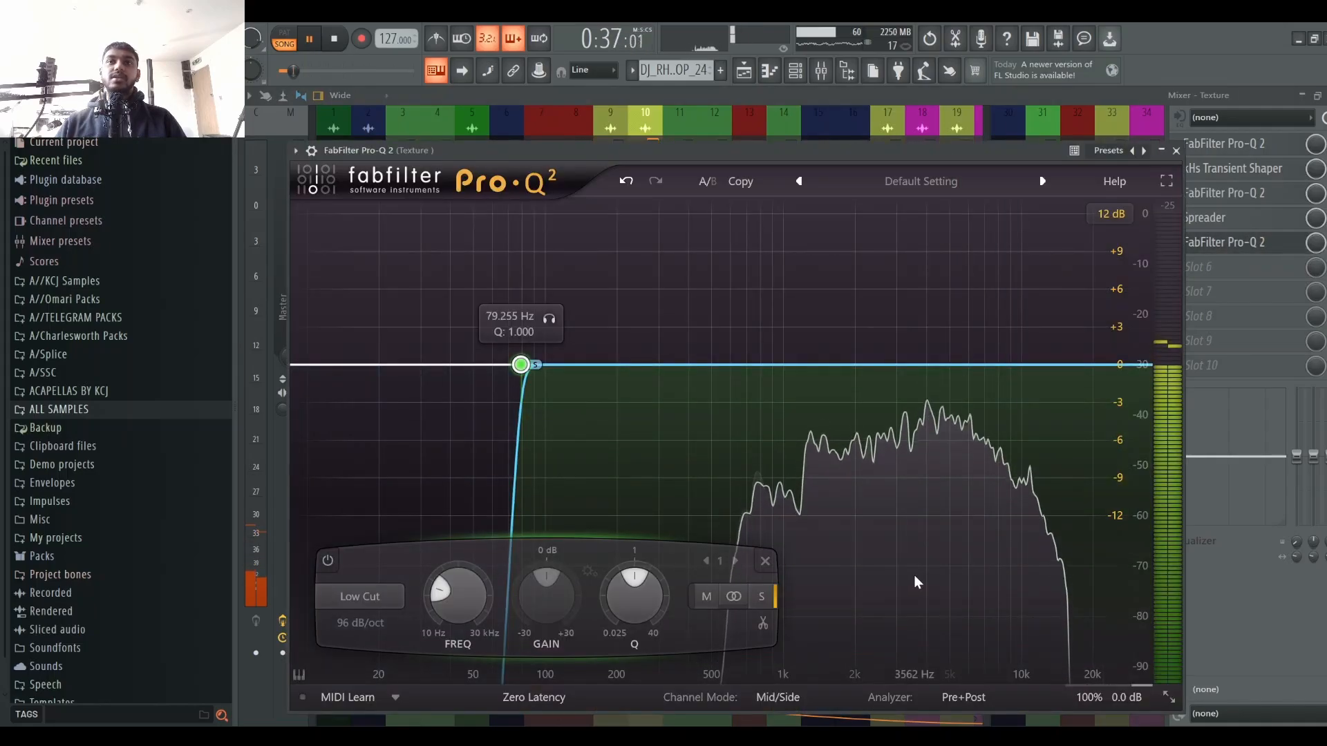
mouse_move(925, 582)
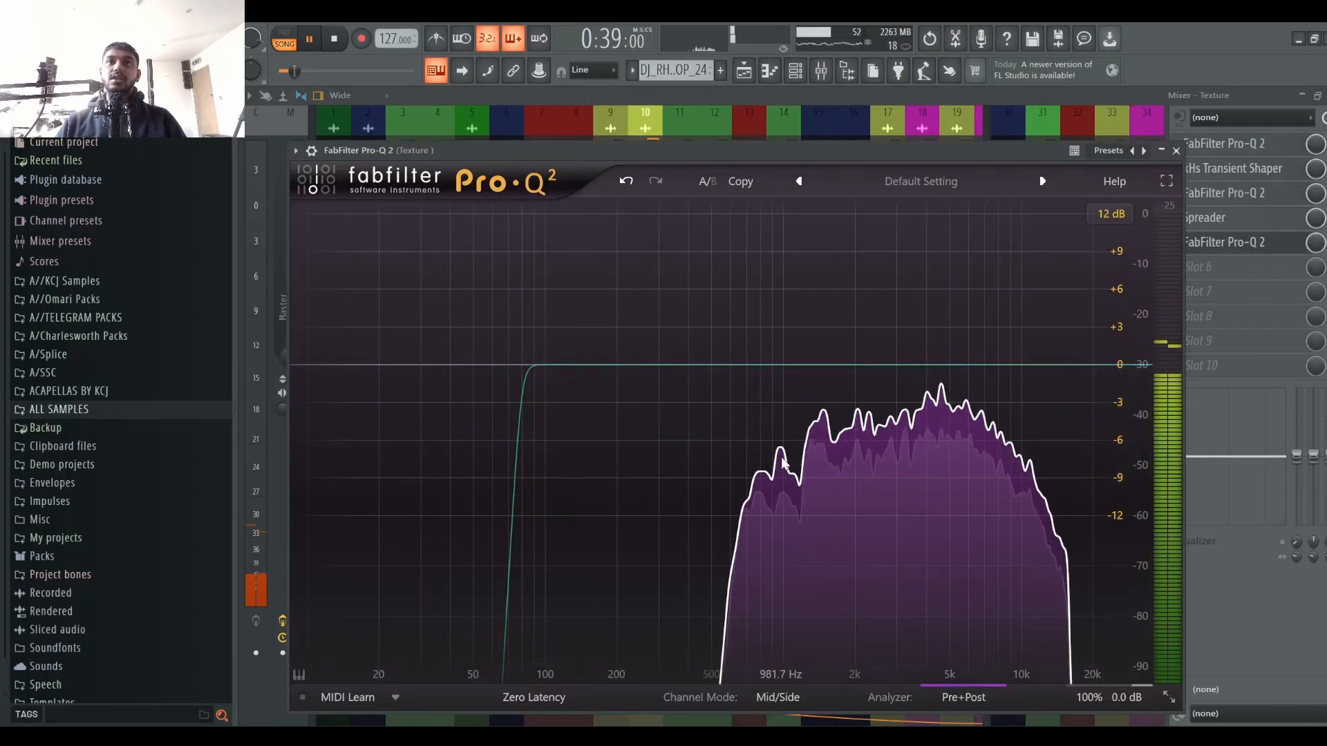
mouse_move(544, 327)
left_click_drag(521, 364, 827, 344)
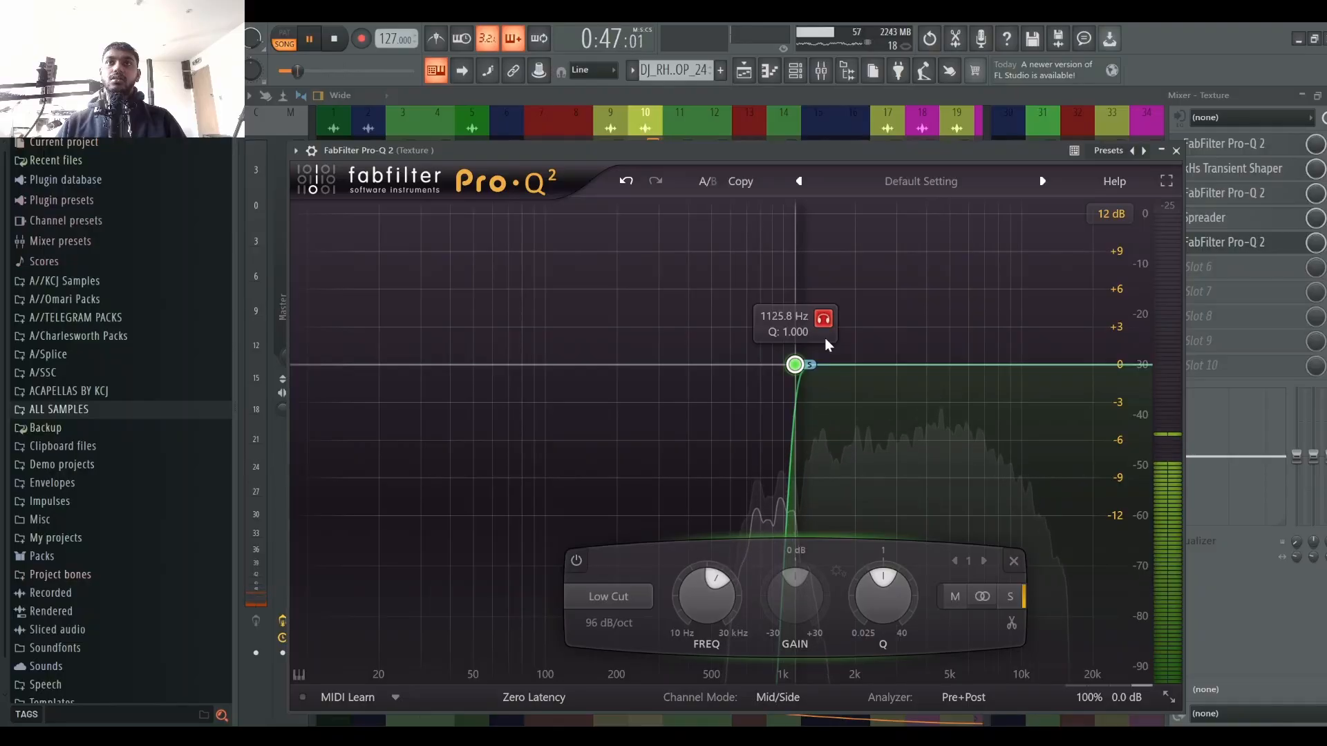
Step: Audition the Texture channel with the side low cut applied
key("space")
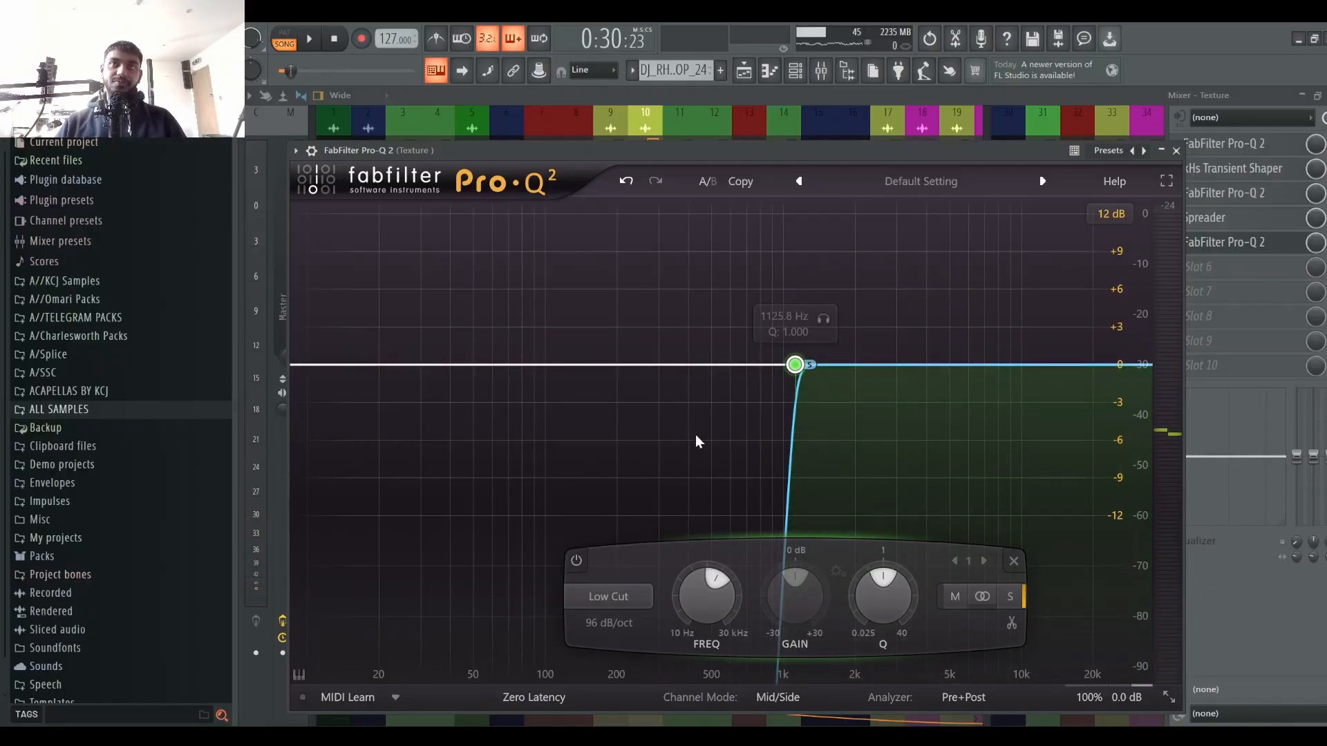
key("space")
key("space")
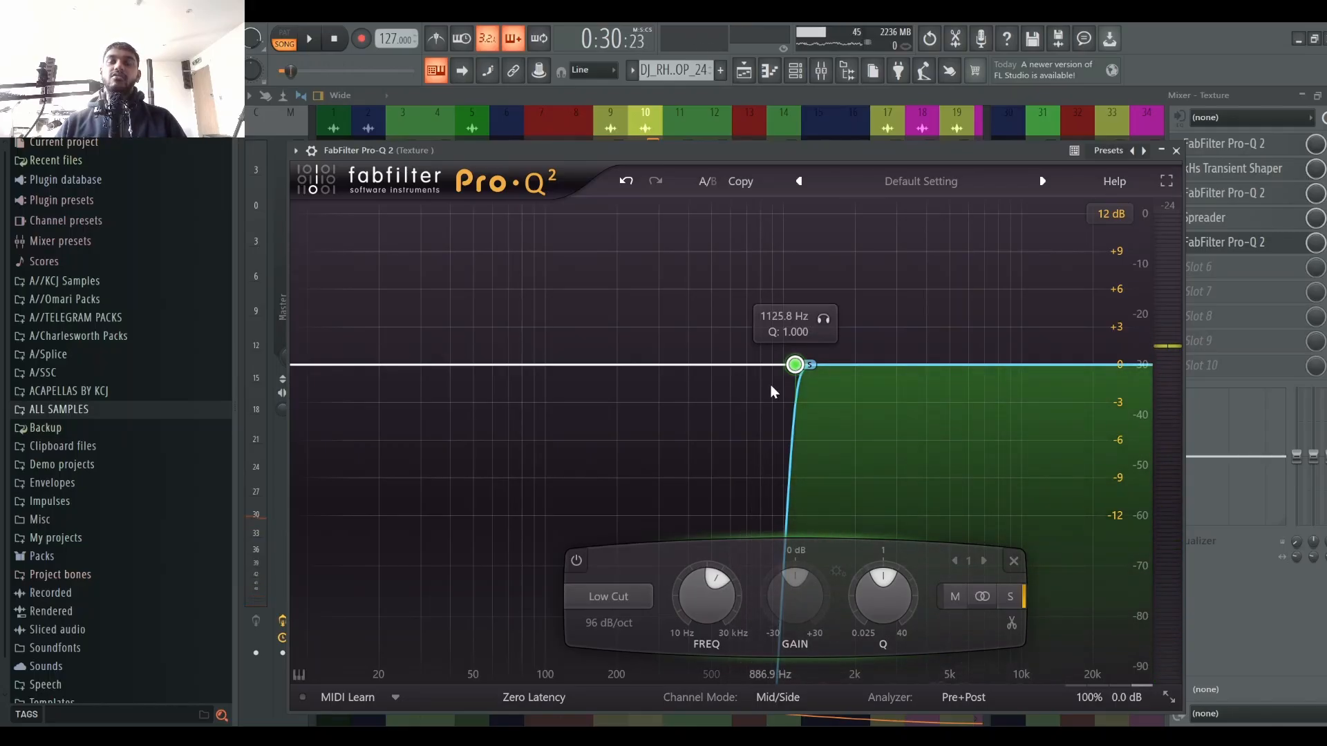
Step: Solo-listen to the side low-cut band of the Texture Pro-Q 2 during playback
key("space")
left_click(823, 319)
key("space")
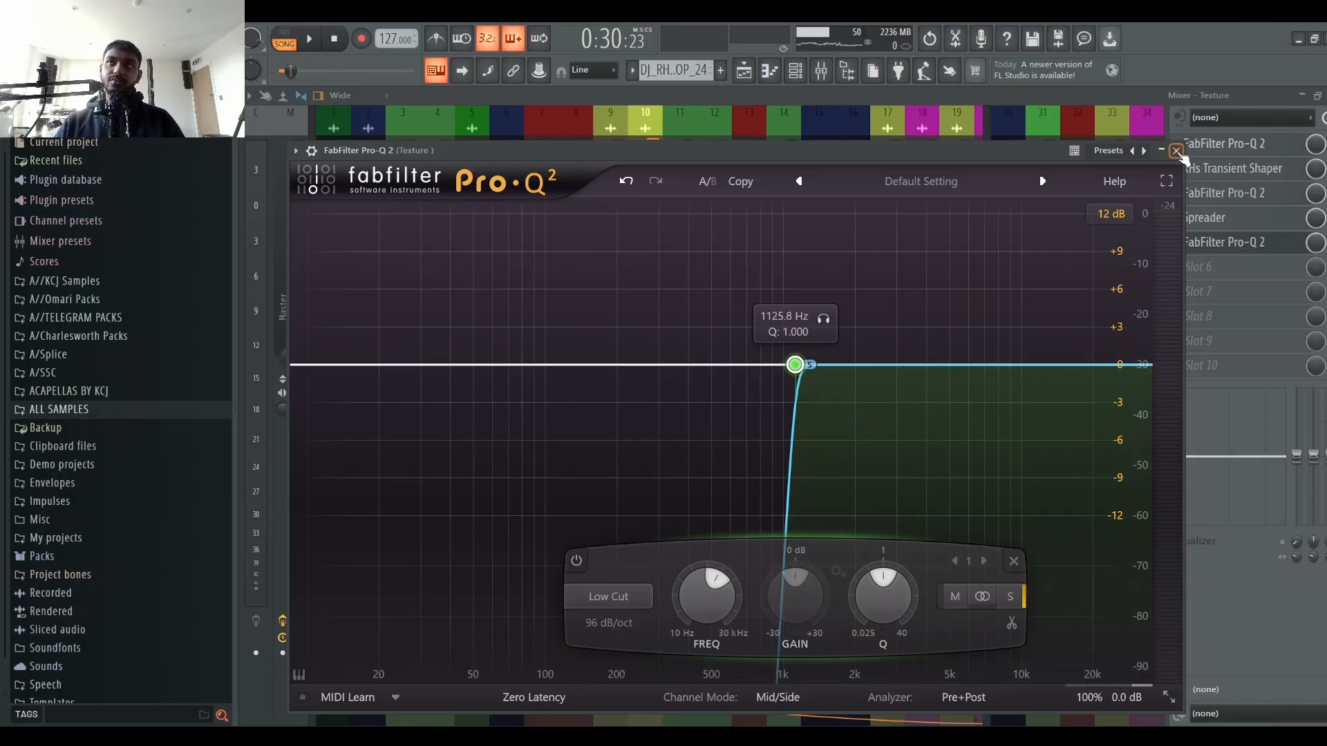
Step: Close the Pro-Q 2 and review the Texture channel's Spreader plugin while the mix plays
left_click(1177, 152)
key("space")
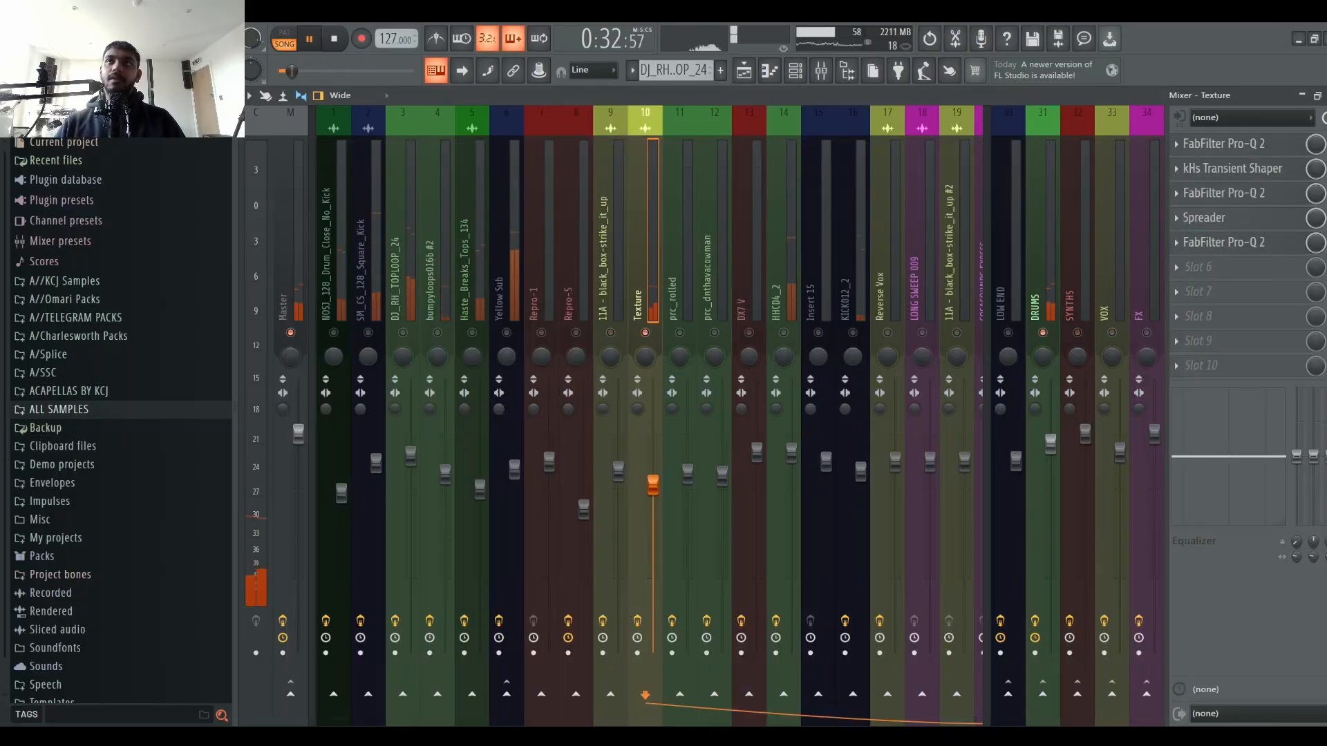
key("space")
left_click(1206, 217)
key("space")
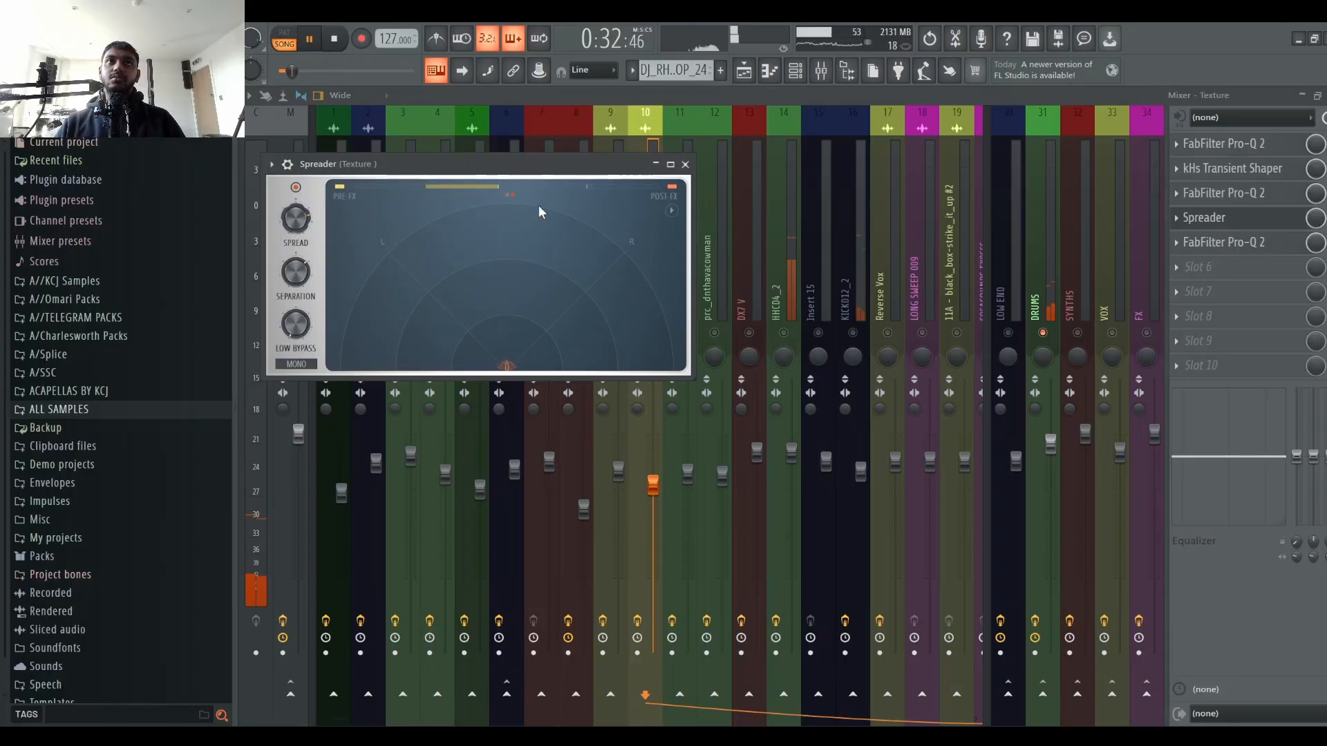
left_click(685, 164)
Step: Add a Spreader effect to slot 3 of the Repro-5 mixer channel
right_click(645, 332)
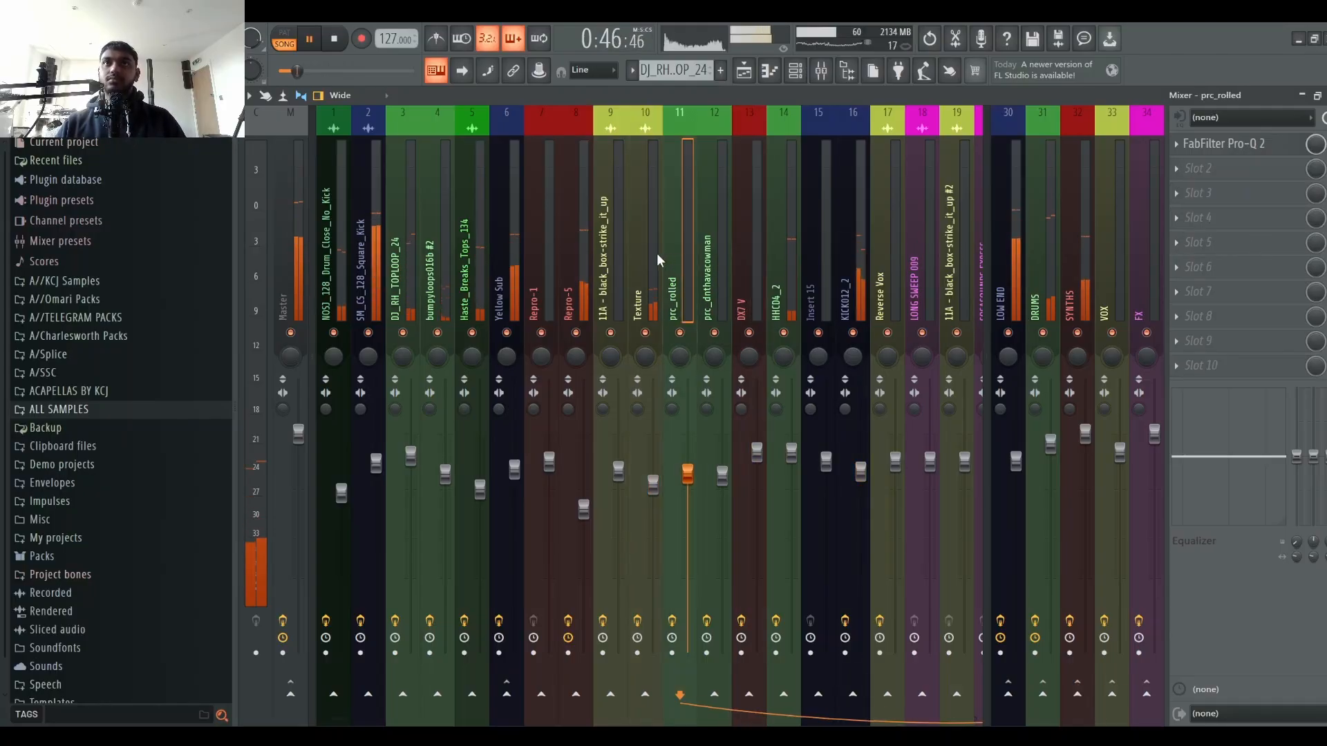
left_click(574, 253)
key("space")
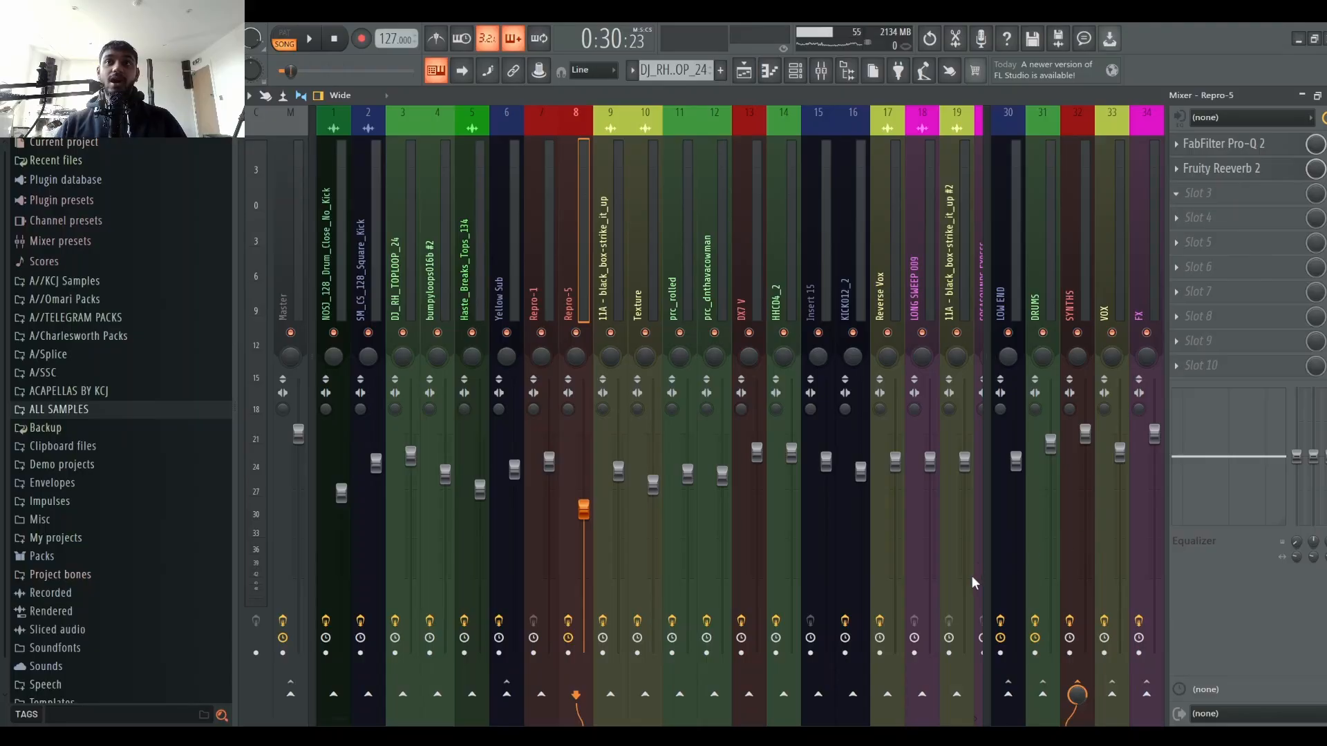
left_click(969, 613)
key("space")
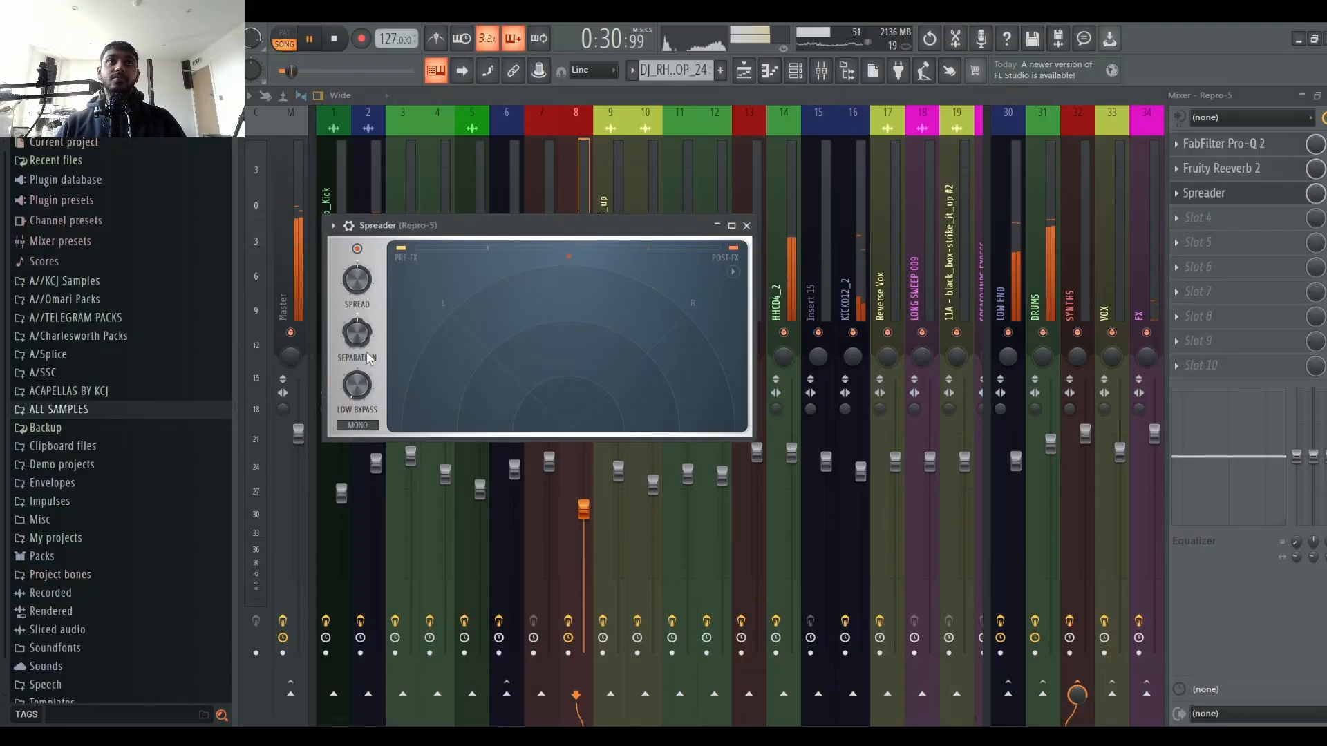
Step: Reopen the Repro-5 Spreader window and audition it during playback before closing it
left_click(745, 72)
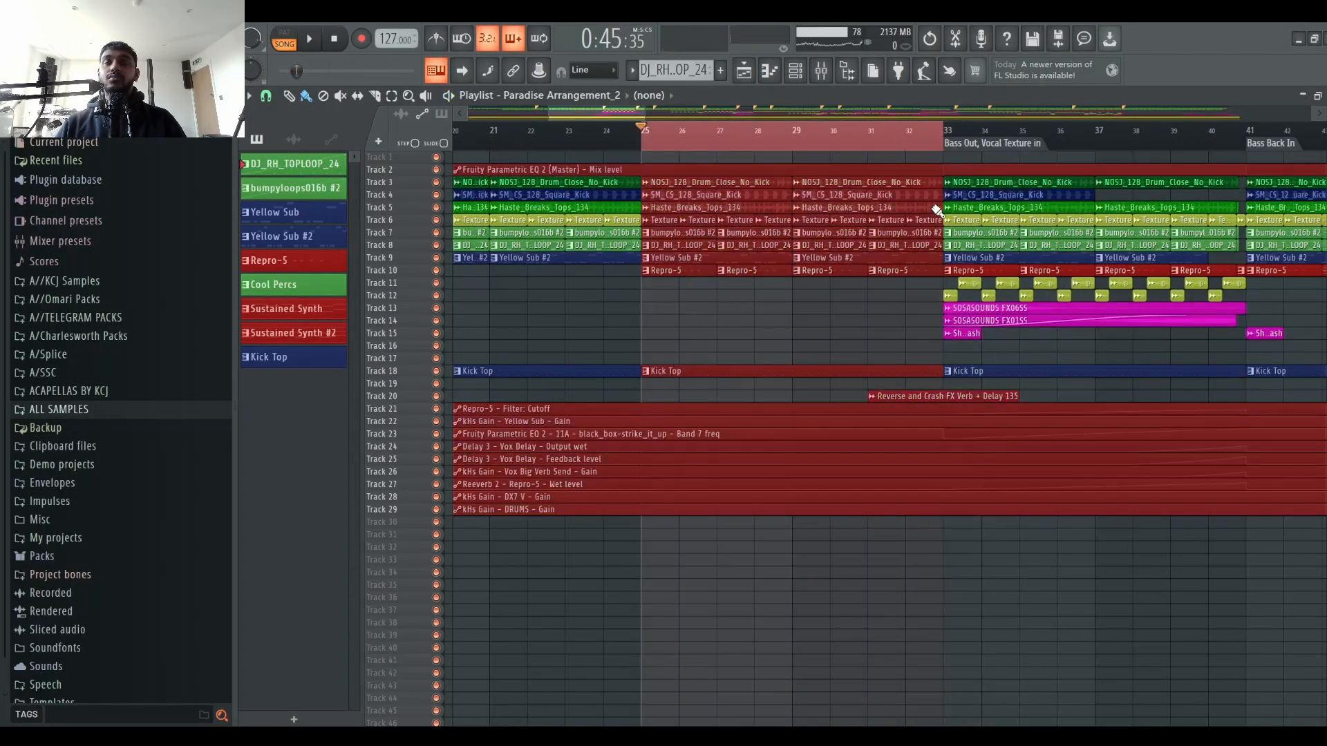
key("space")
left_click(821, 70)
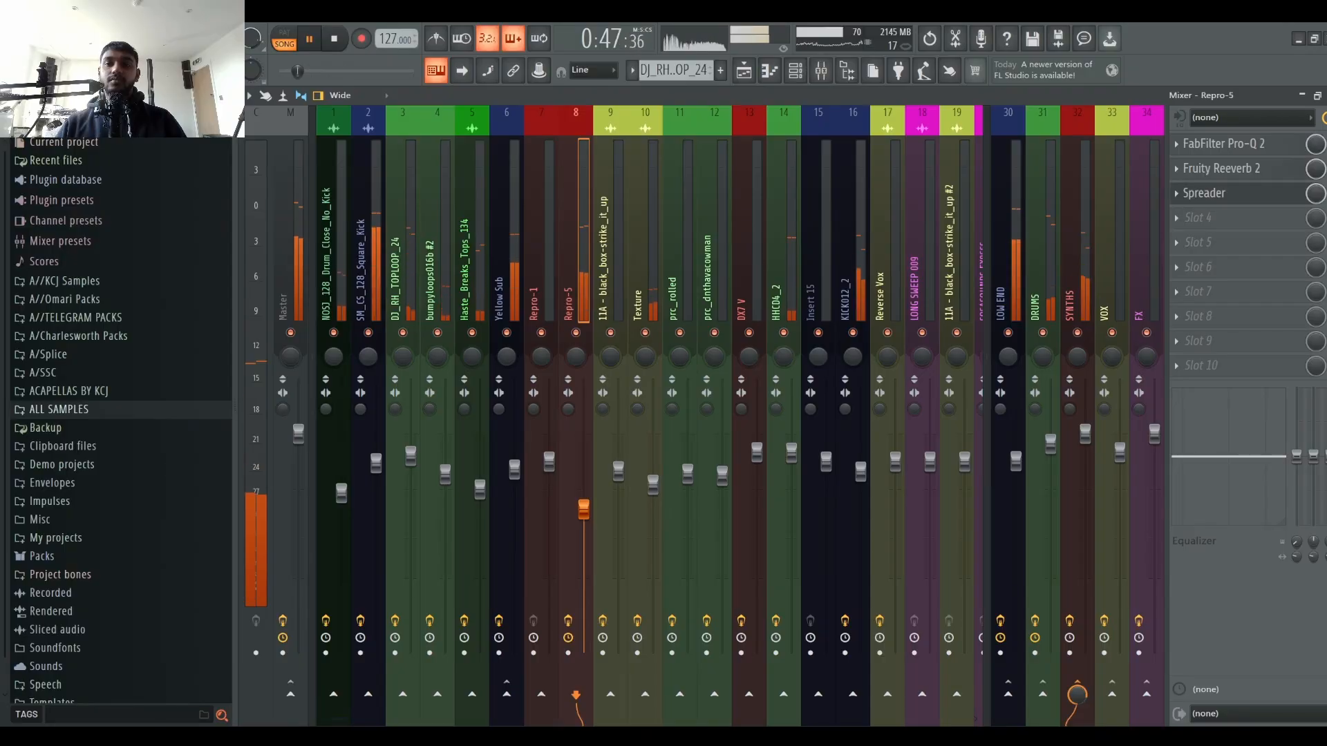
left_click(1237, 193)
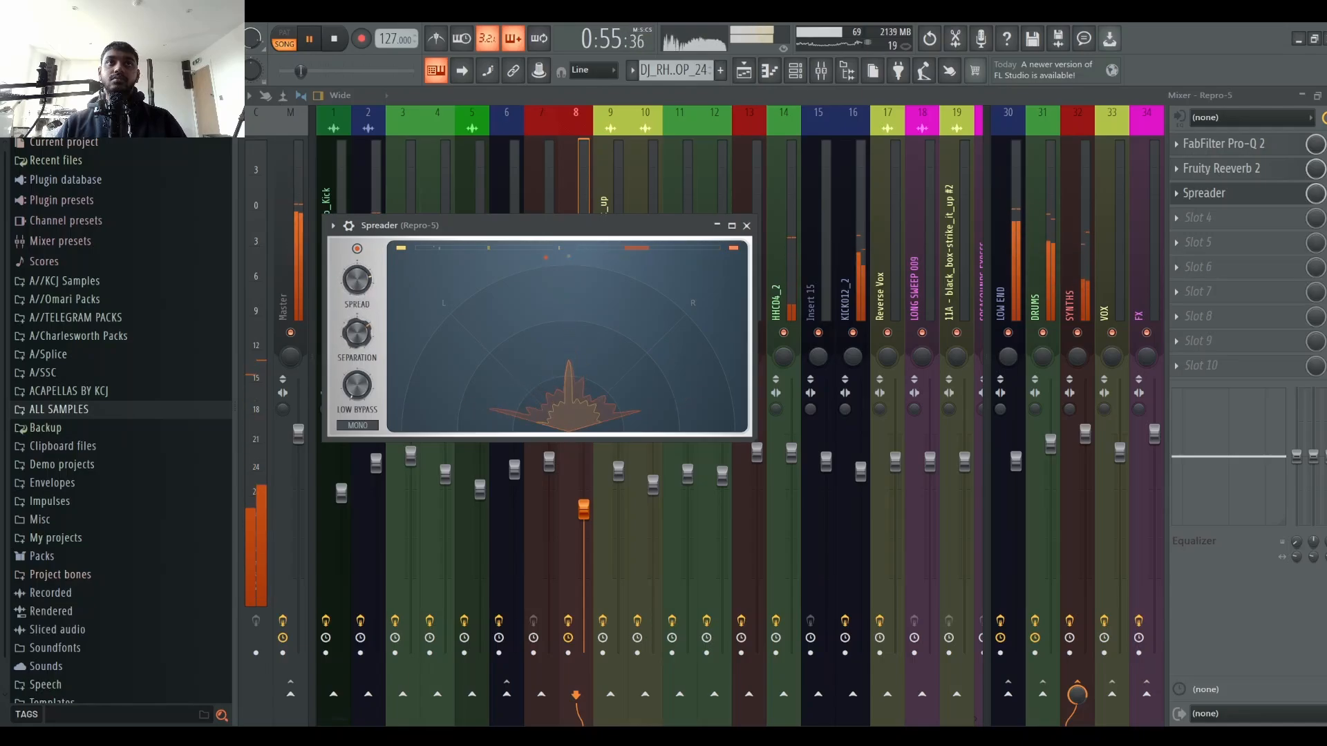
left_click(752, 227)
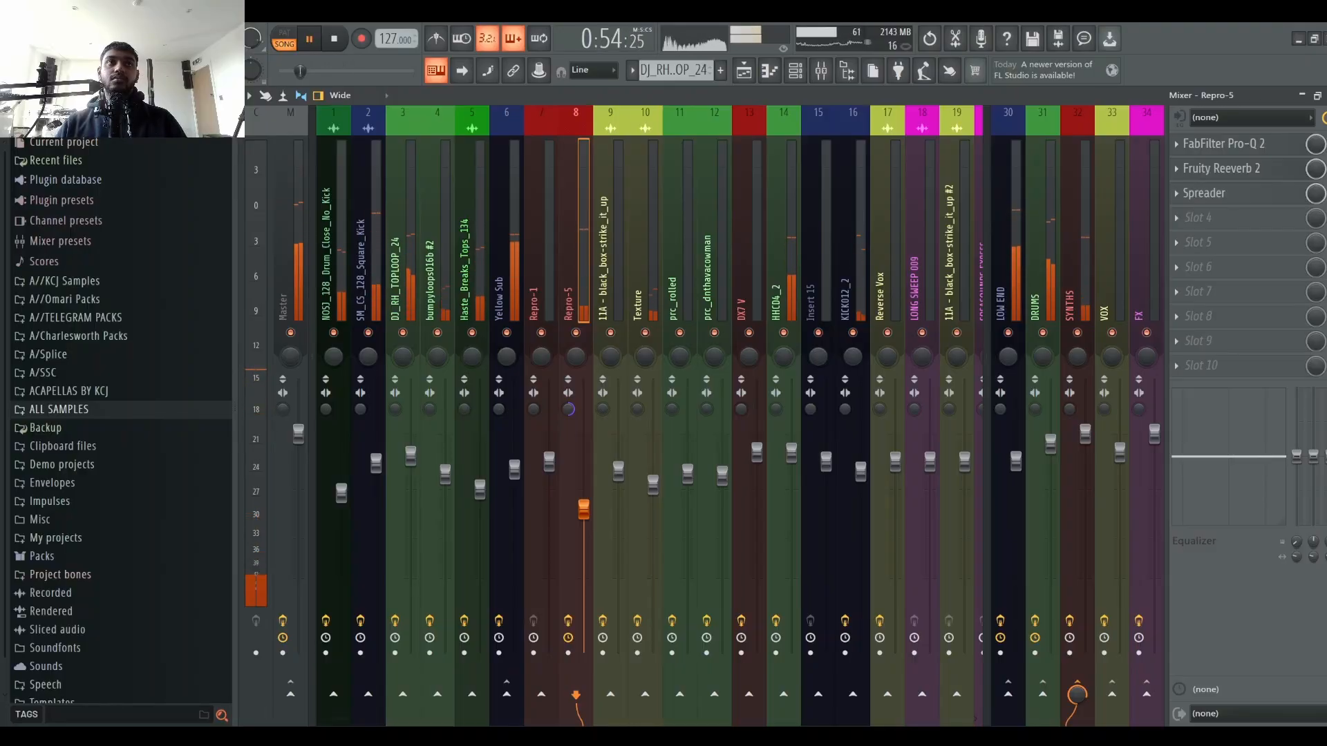
Step: Audition the mix and lower the Repro-5 channel fader slightly
key("space")
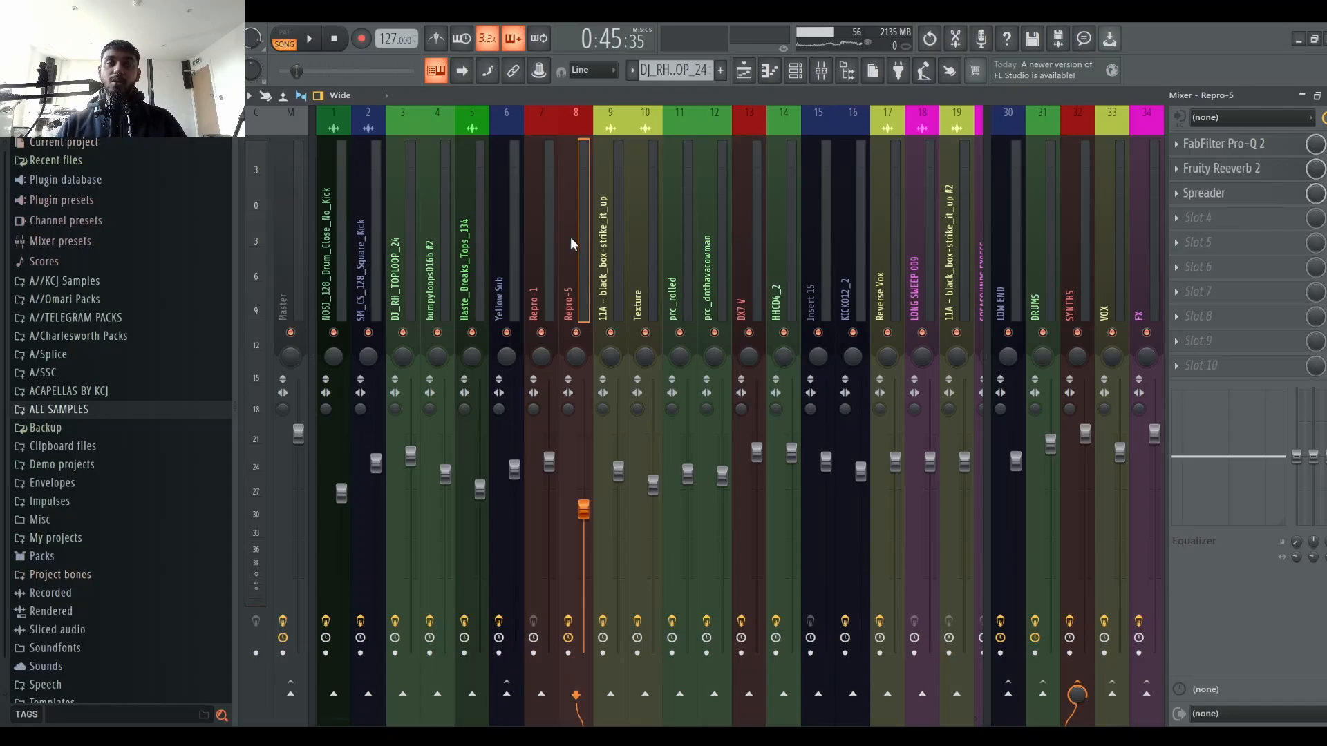
key("space")
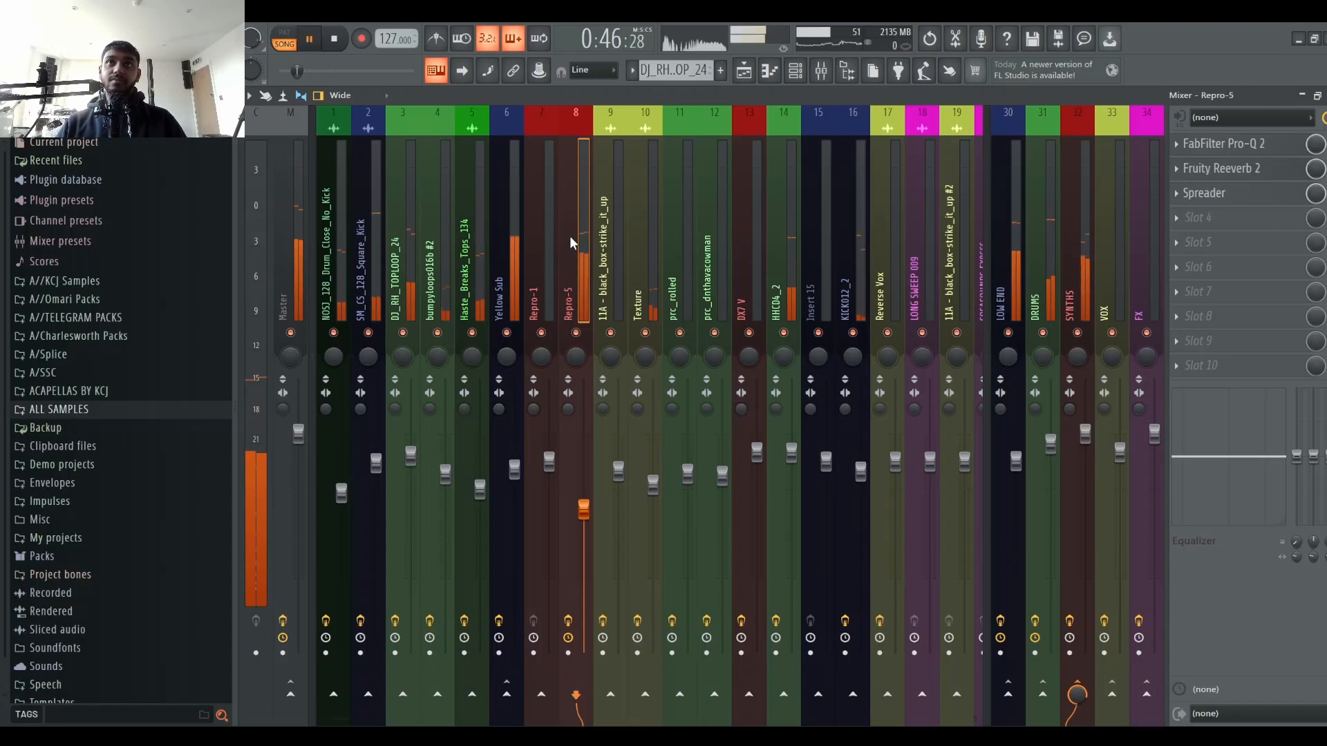
key("space")
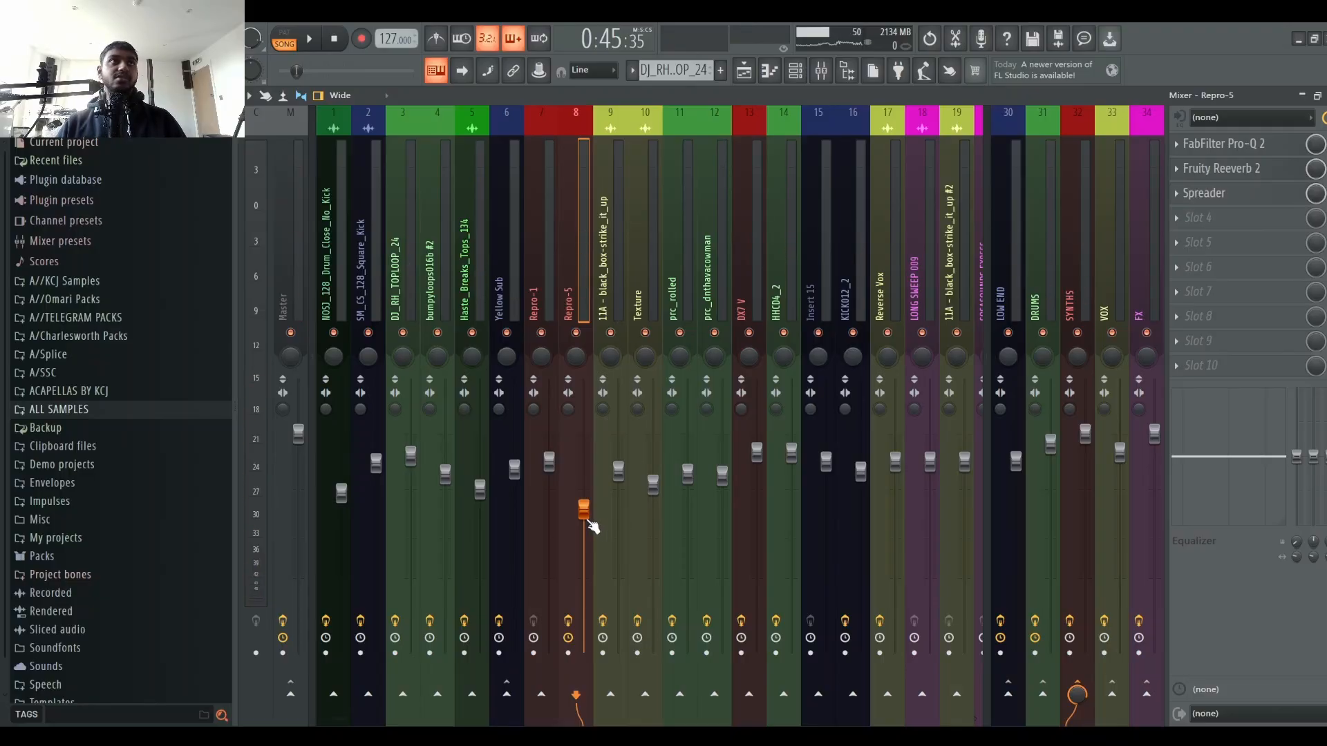
key("space")
left_click_drag(584, 510, 584, 516)
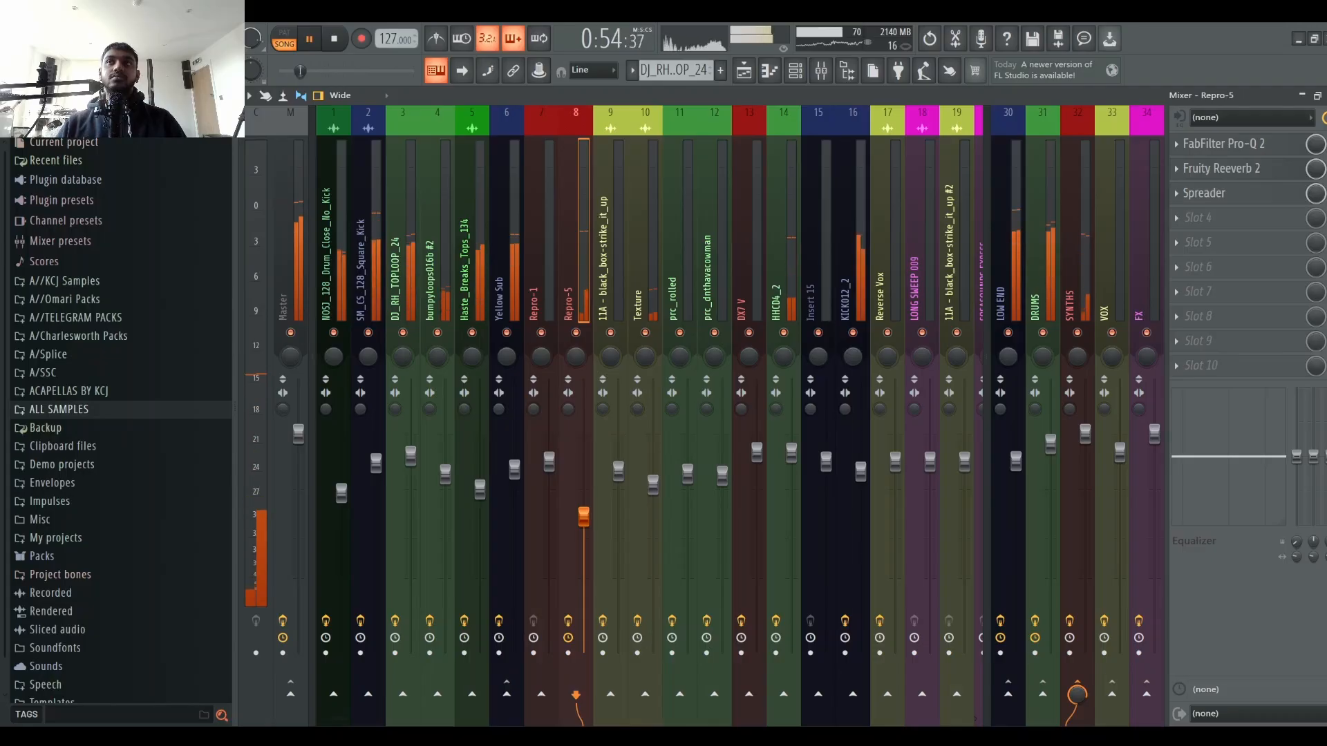
Step: Move the playhead to around bar 39 in the playlist and play the arrangement from there
key("space")
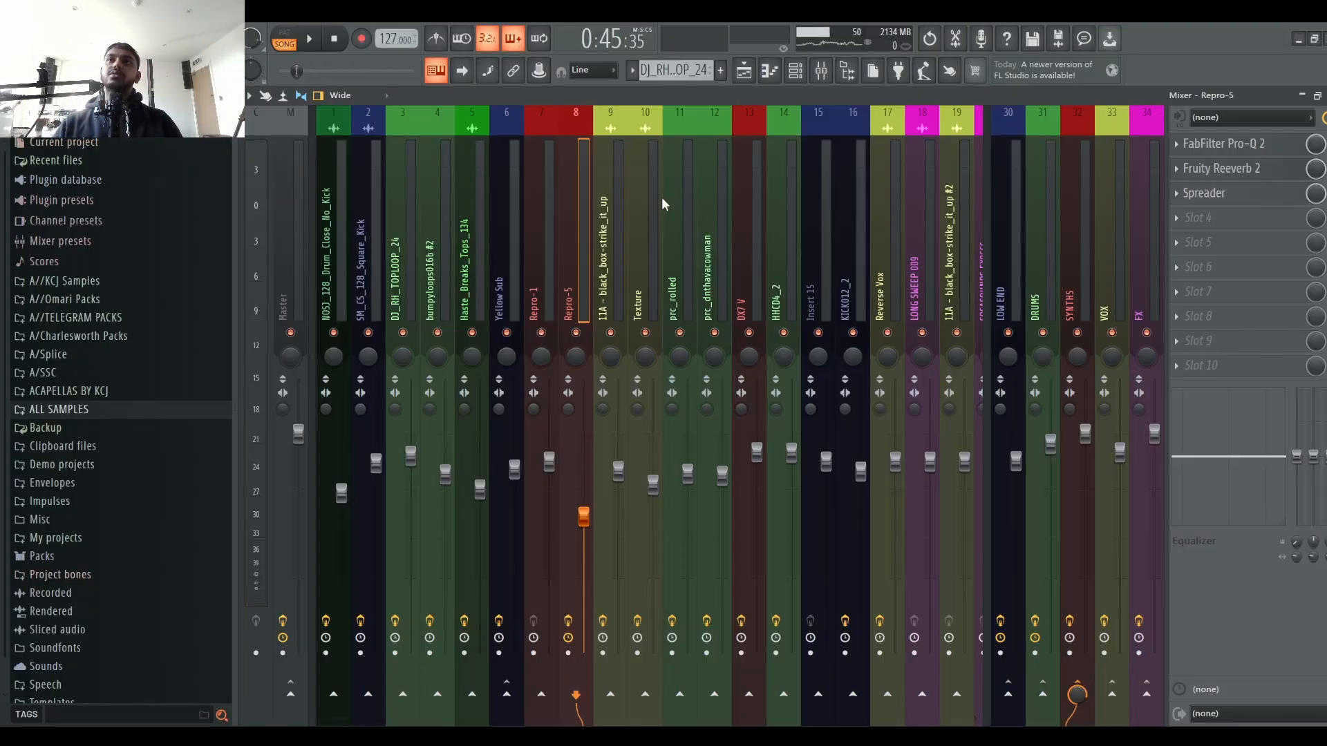
key("space")
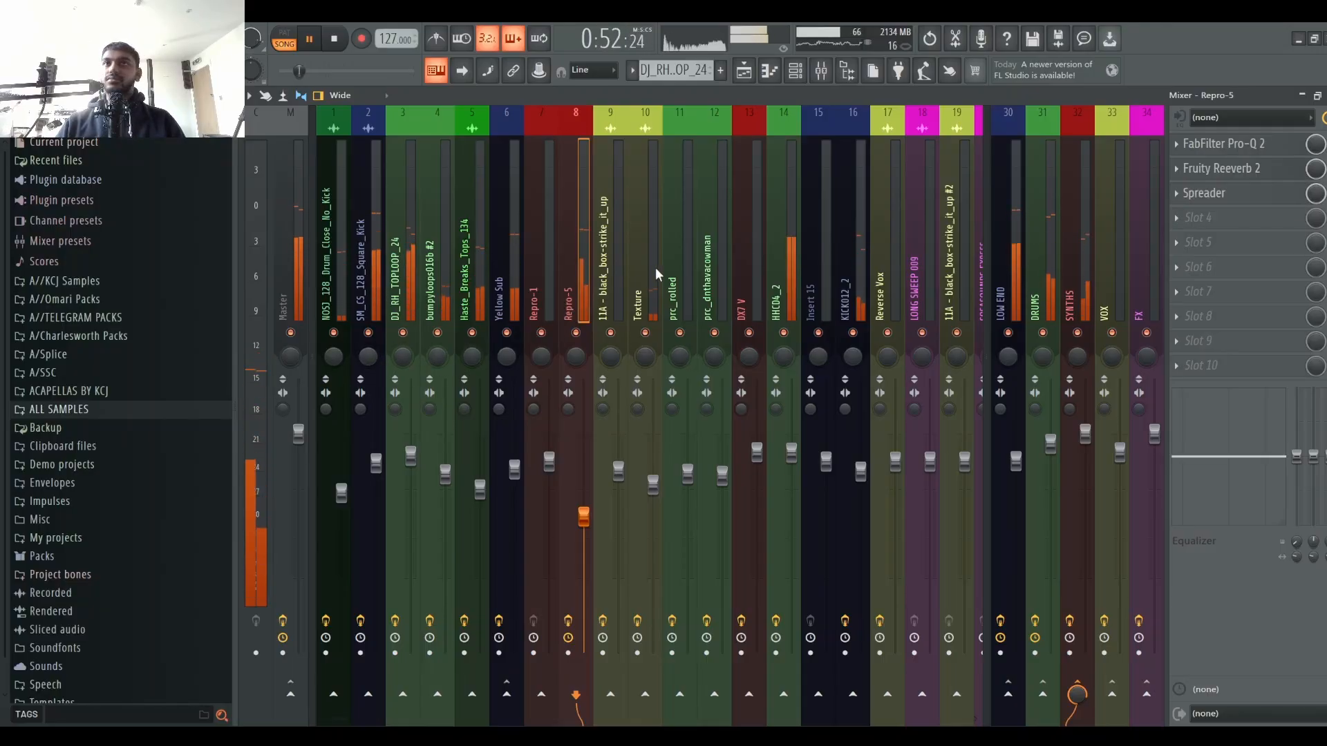
key("space")
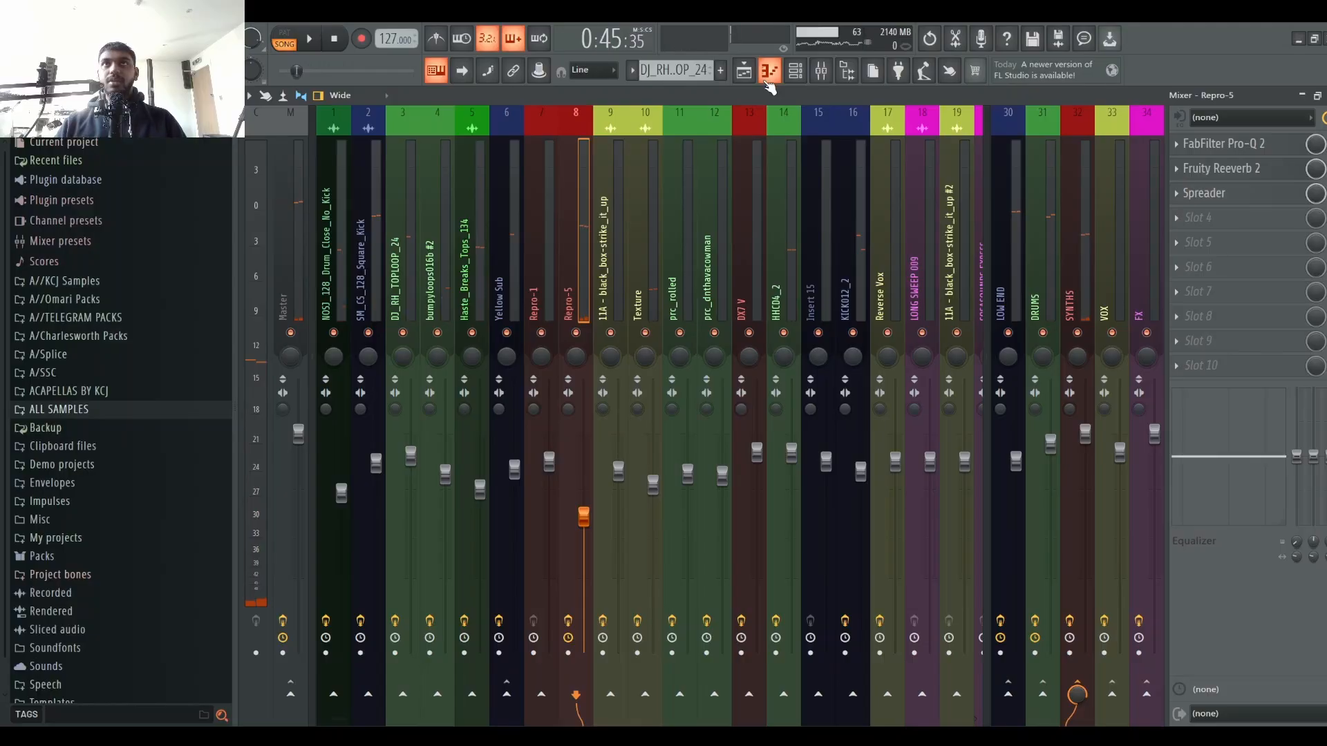
left_click(769, 70)
left_click(744, 70)
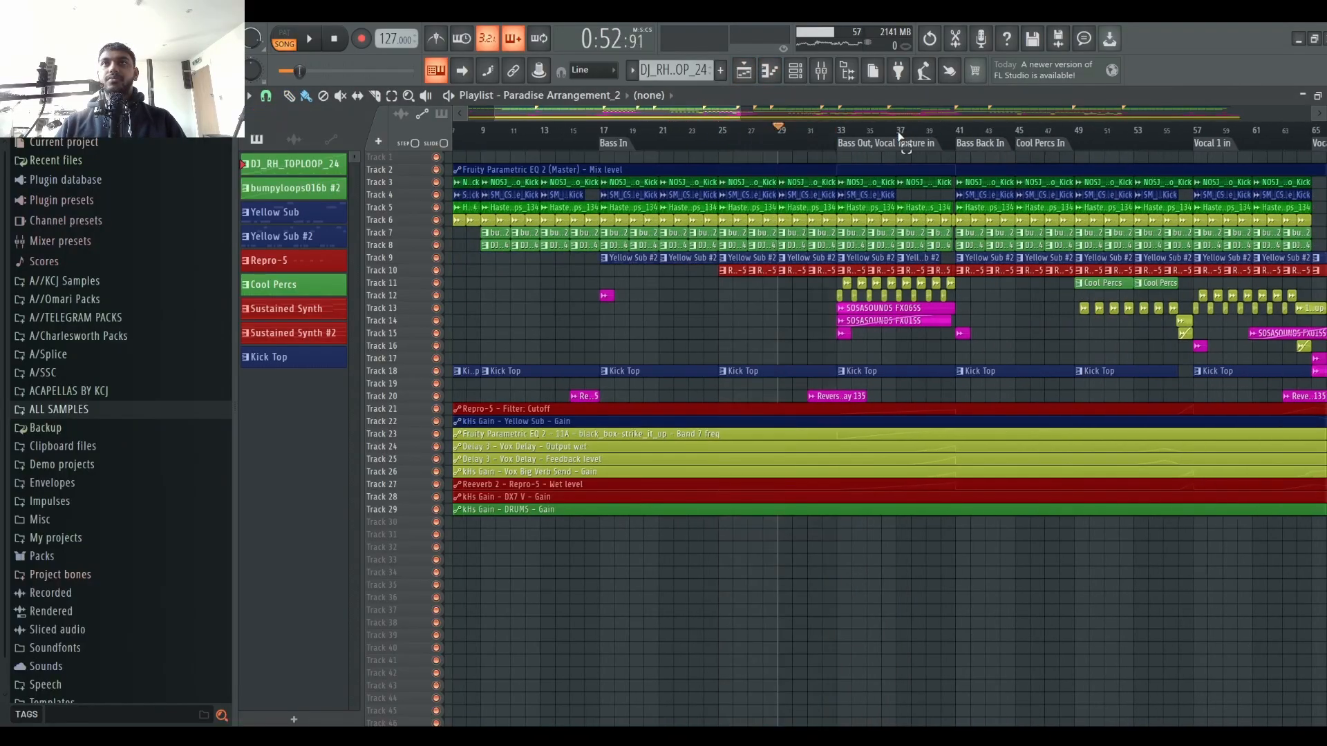
left_click(899, 132)
key("space")
scroll(985, 138, "up", 2)
scroll(986, 140, "down", 4)
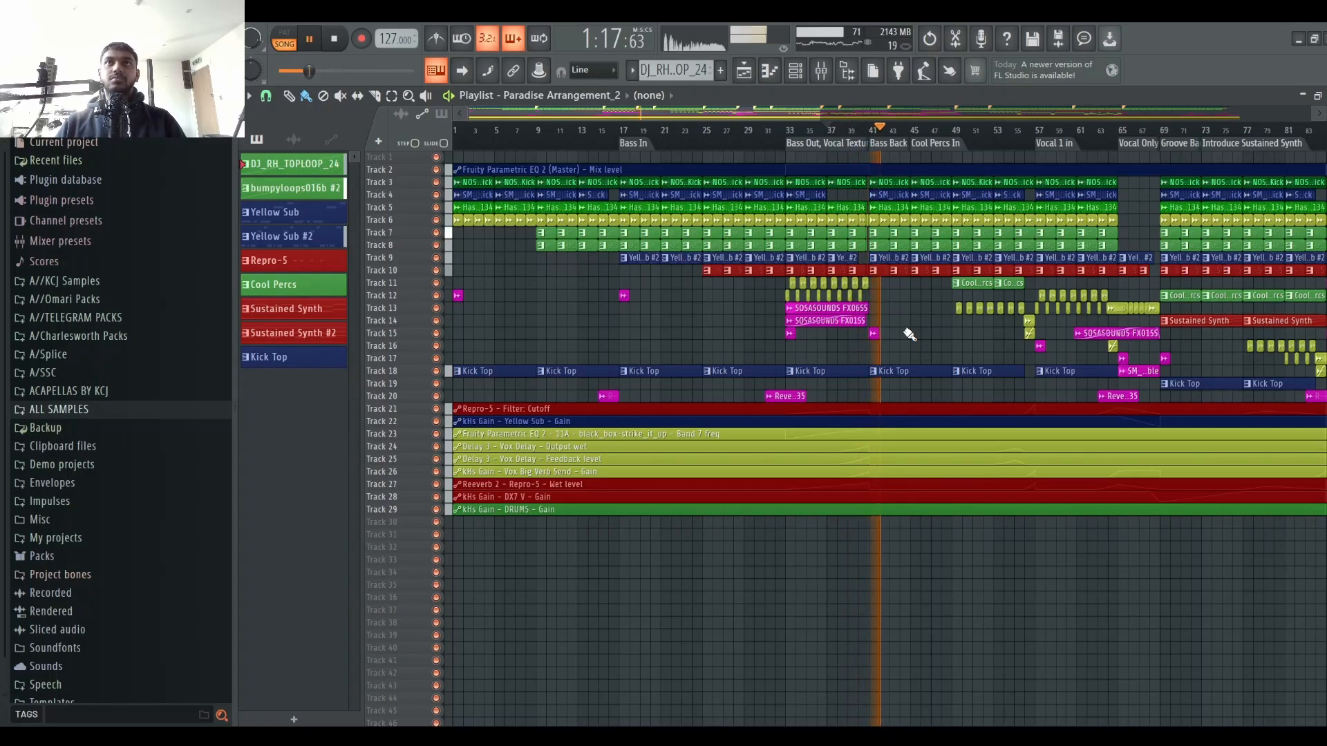
left_click(822, 70)
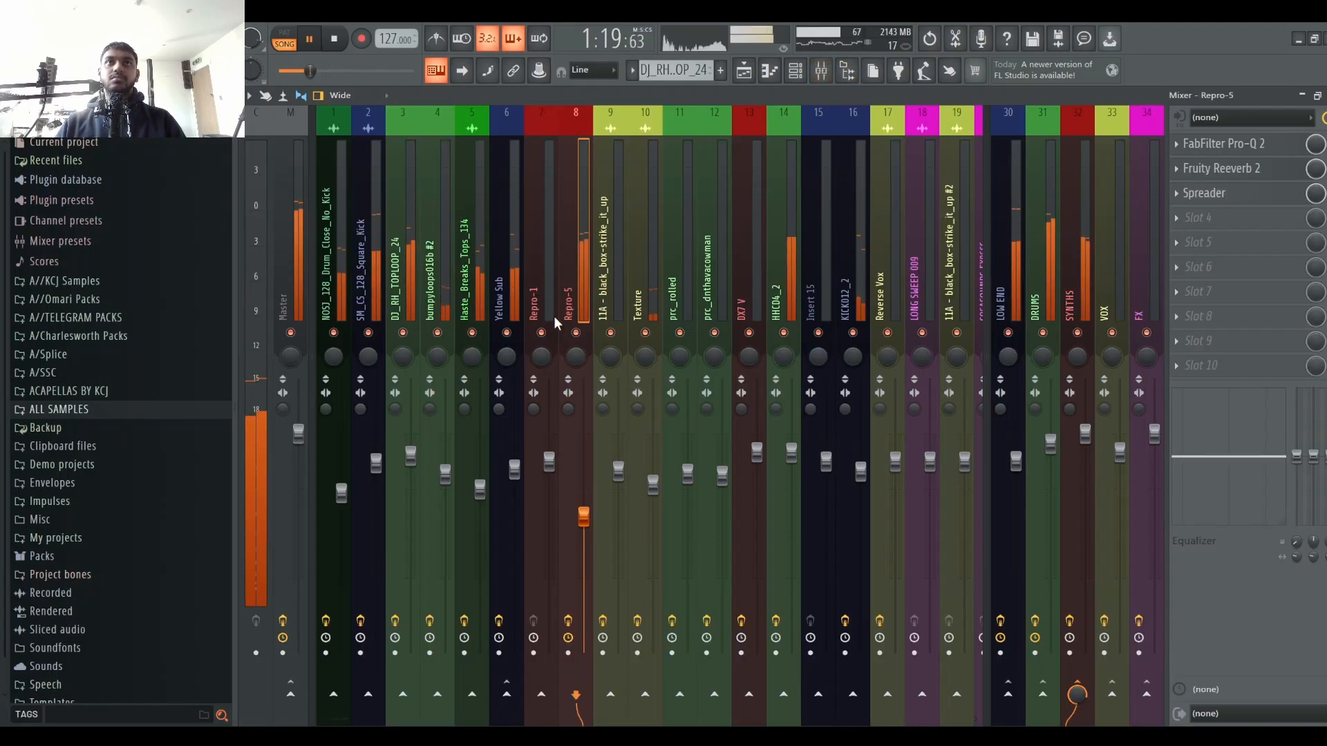
right_click(576, 333)
right_click(578, 333)
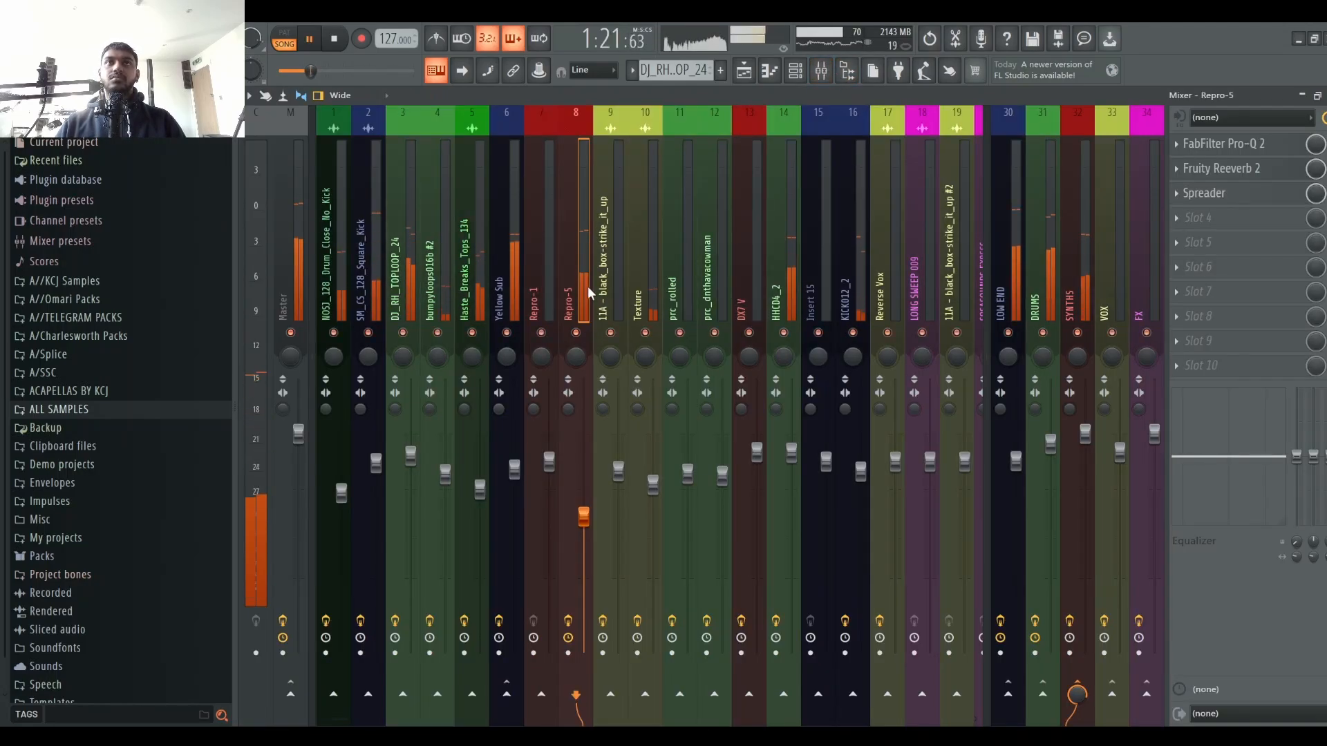
key("space")
left_click(796, 70)
scroll(460, 470, "down", 3)
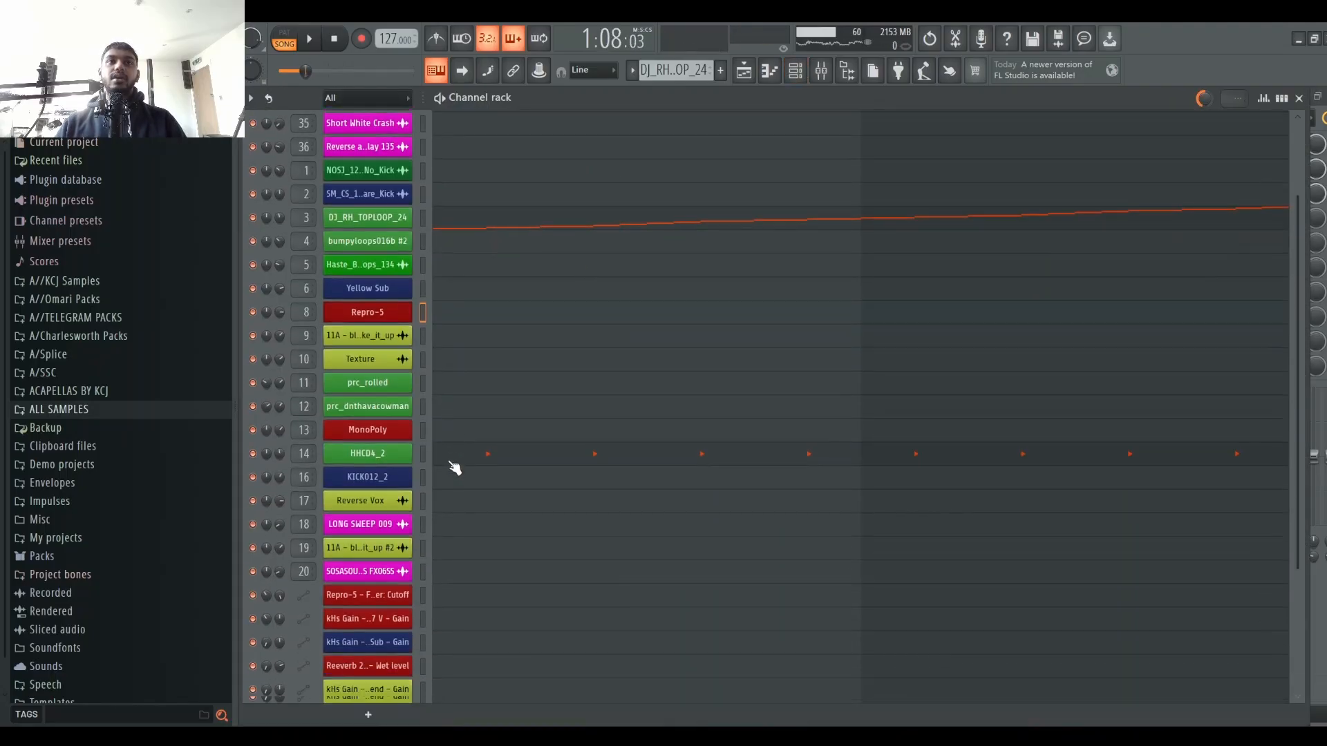
Step: Open the Repro-5 synth from the channel rack, audition it, and close it
left_click(745, 72)
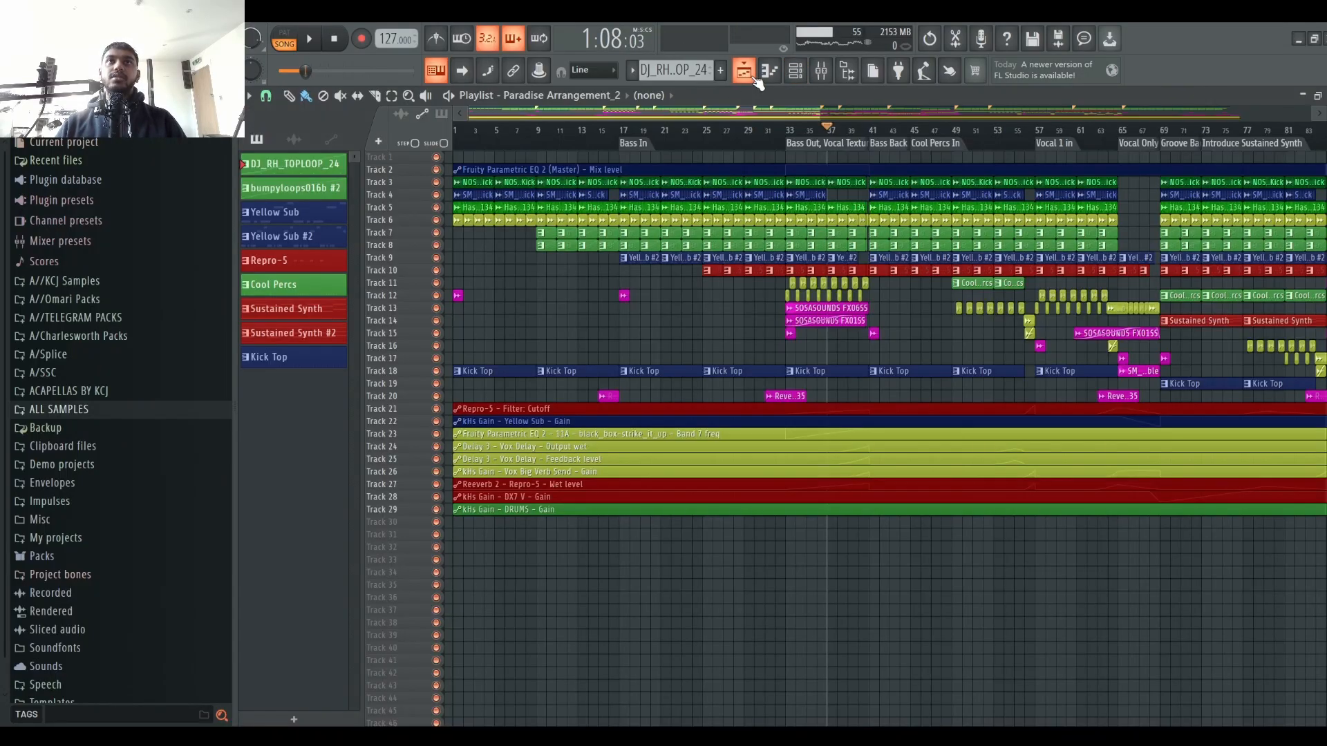
left_click(795, 70)
left_click(804, 74)
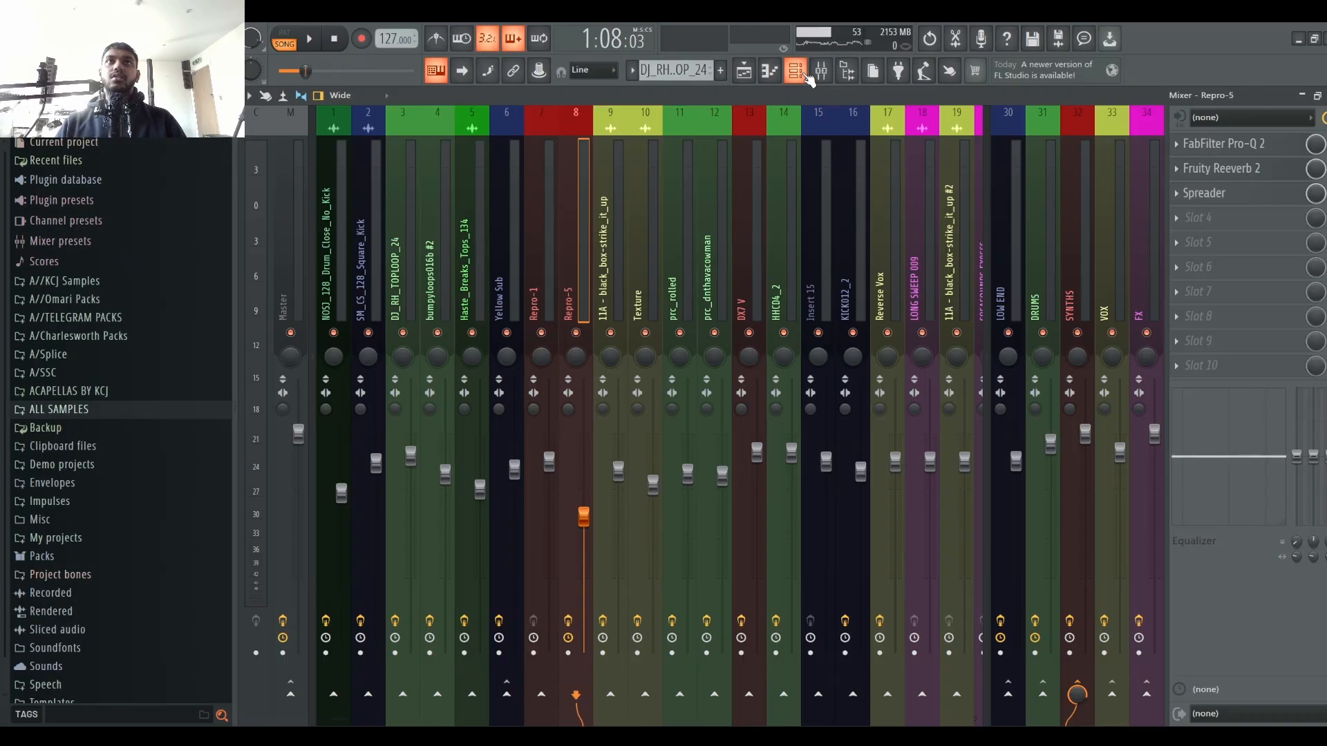
left_click(807, 77)
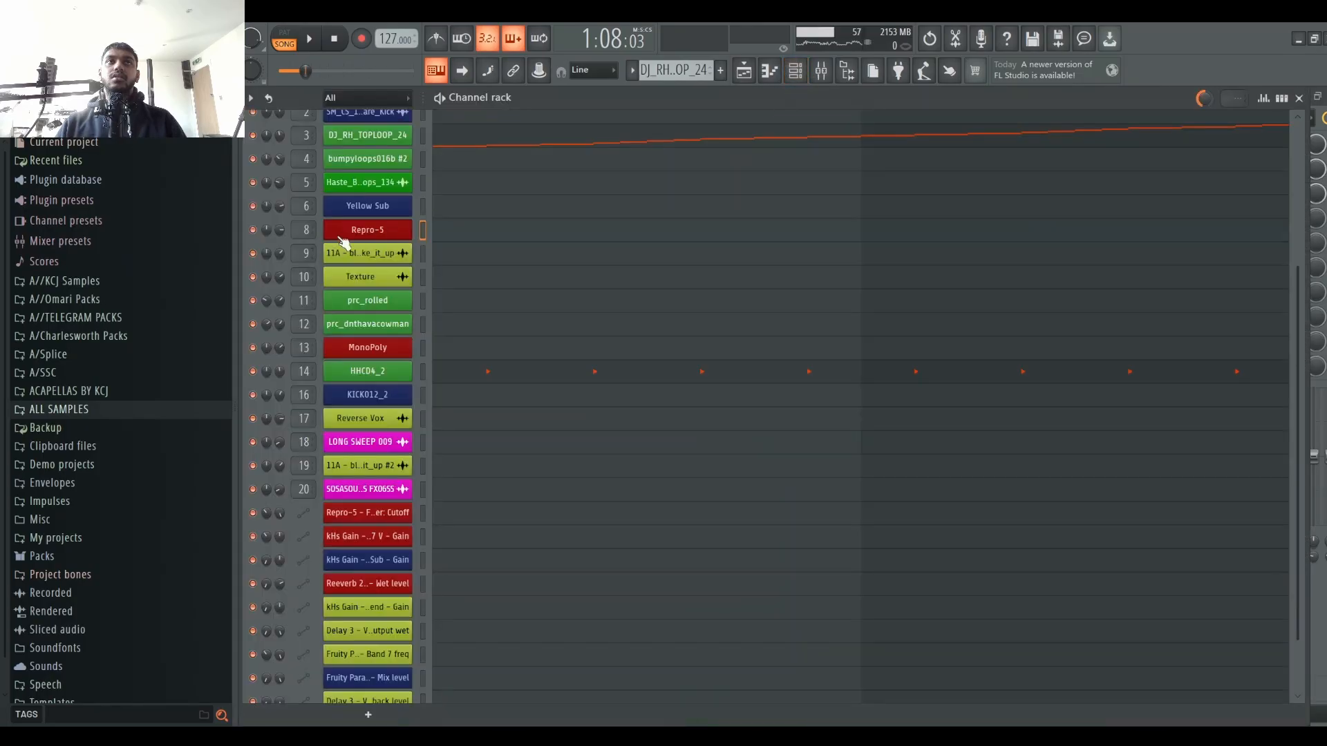
left_click(387, 238)
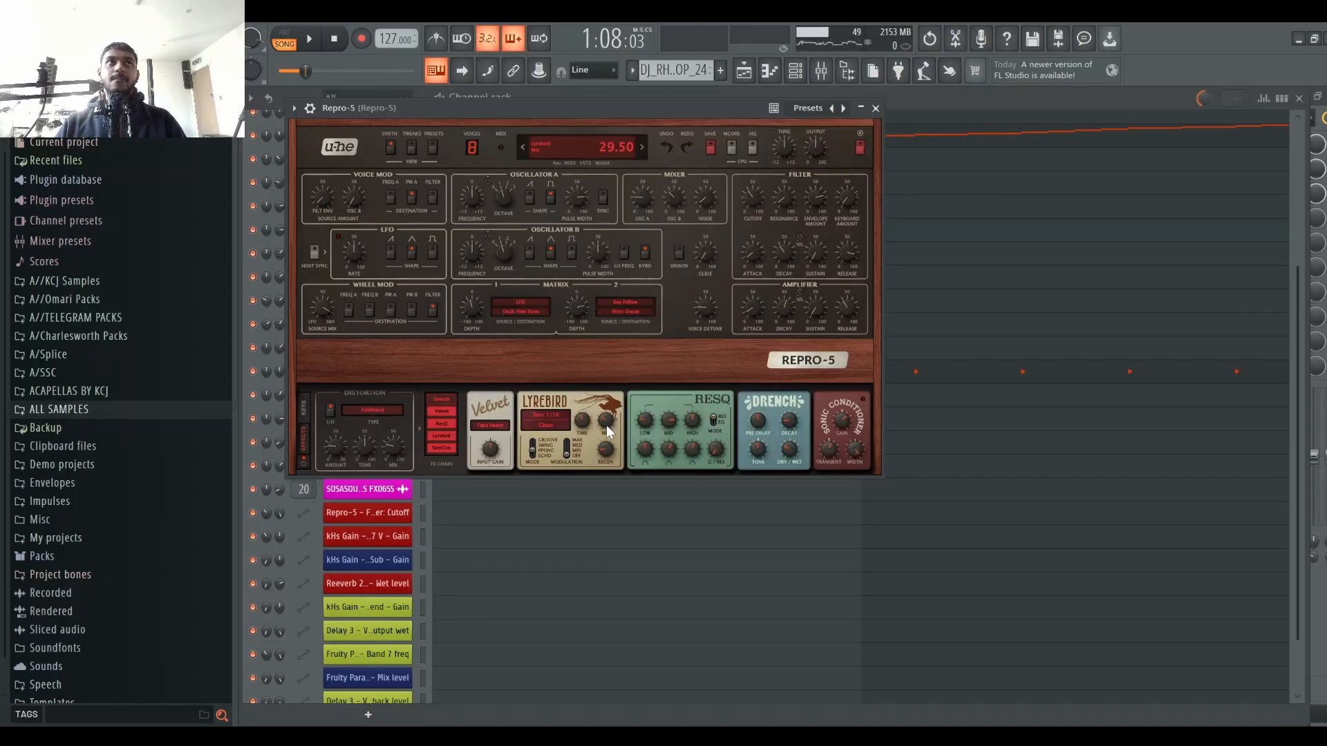
key("space")
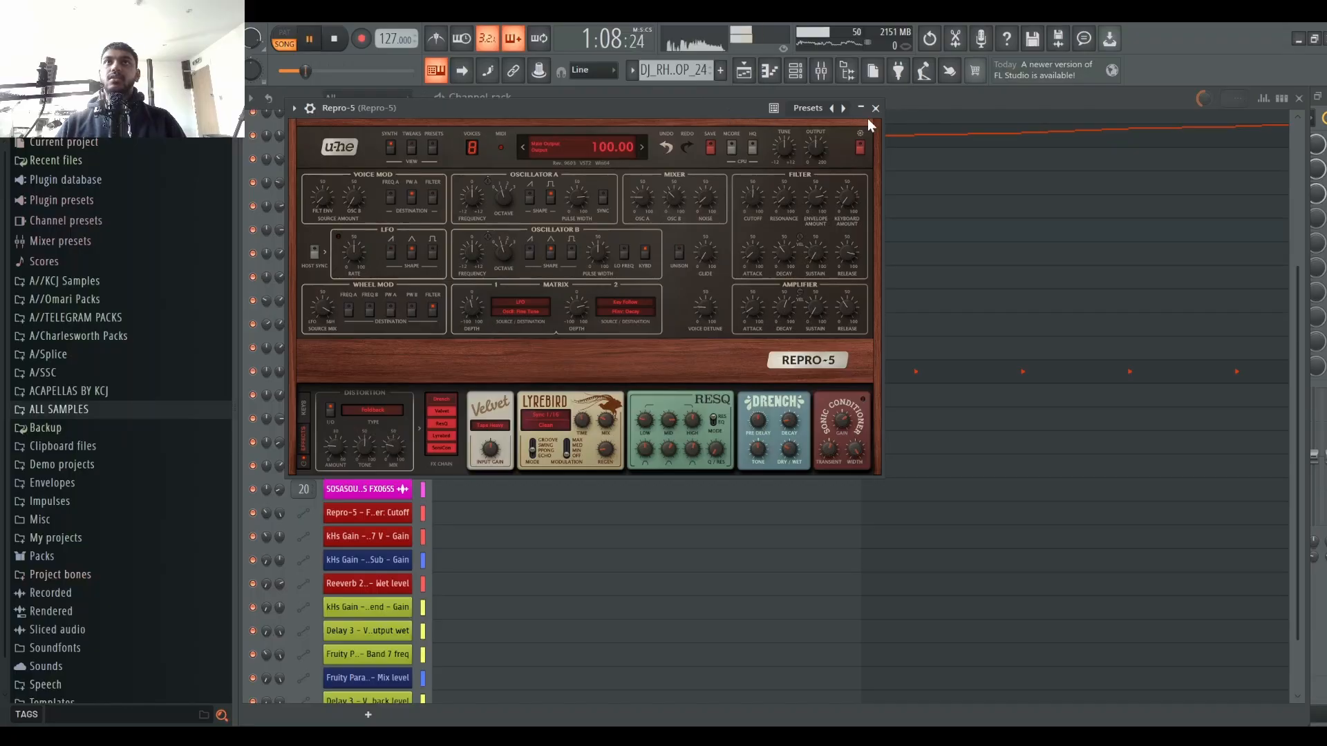
left_click(876, 108)
Step: Audition the arrangement and inspect the Yellow Sub and DX7 V mixer channels' effect chains
left_click(745, 71)
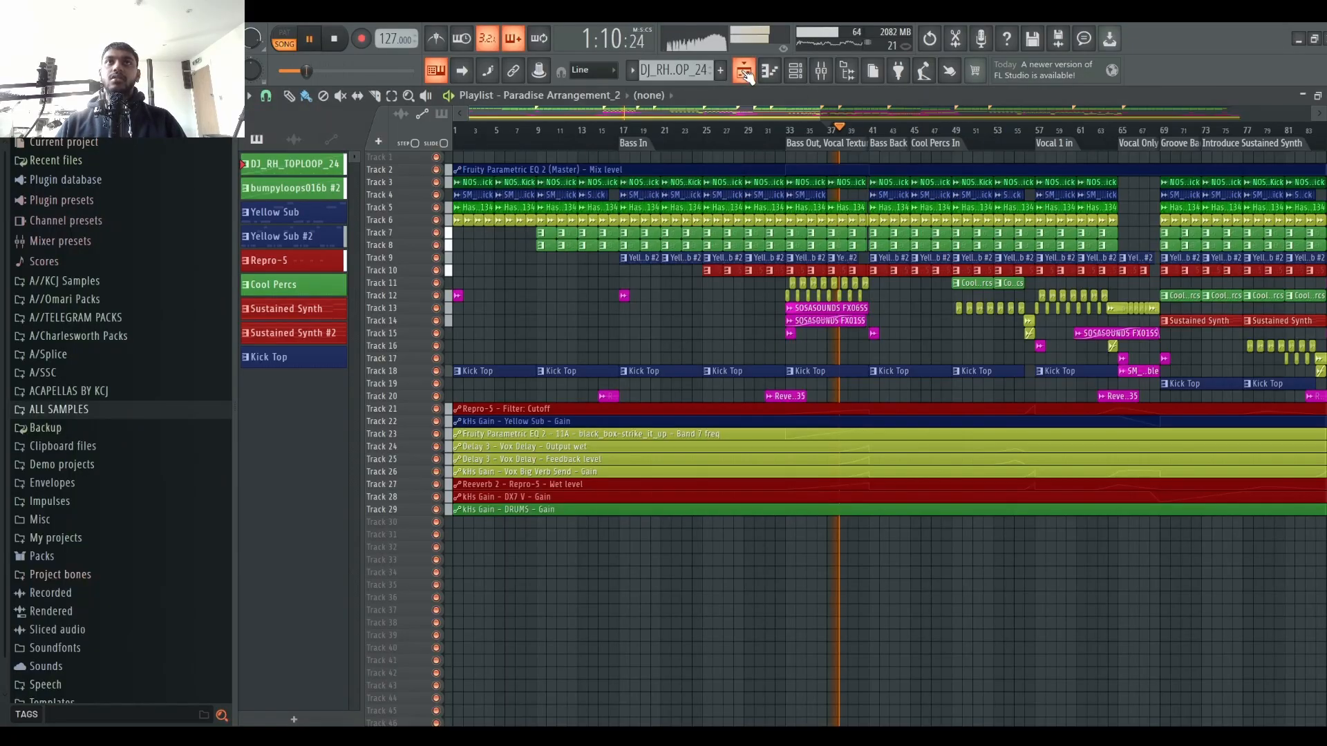
scroll(887, 132, "up", 3)
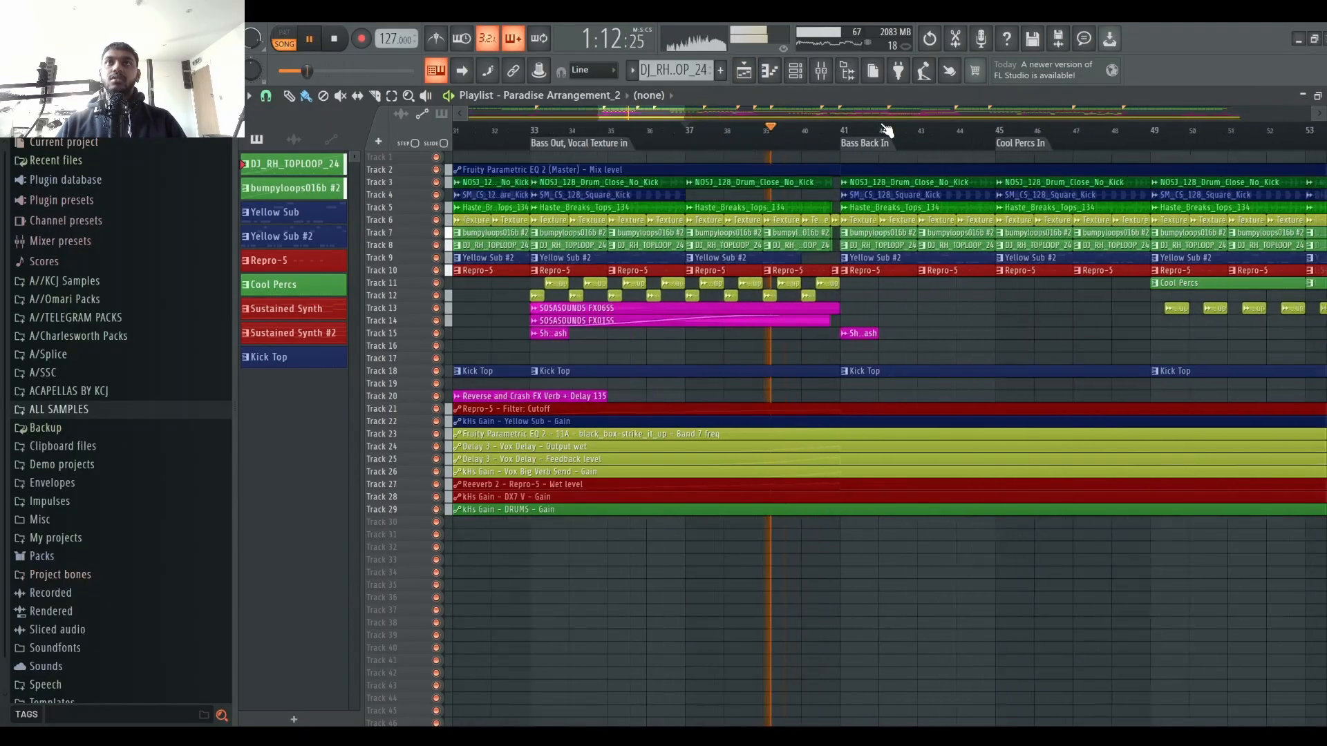
scroll(887, 131, "down", 4)
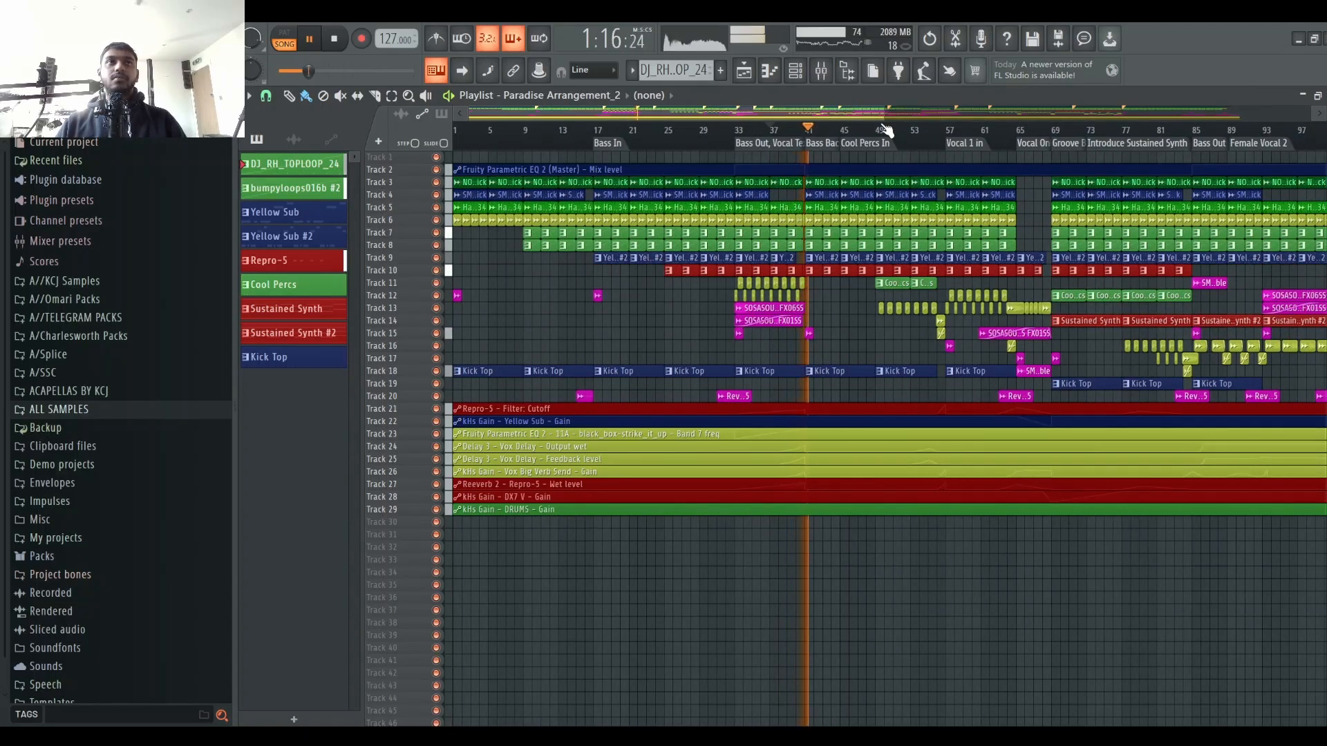
left_click(821, 71)
key("space")
left_click(497, 280)
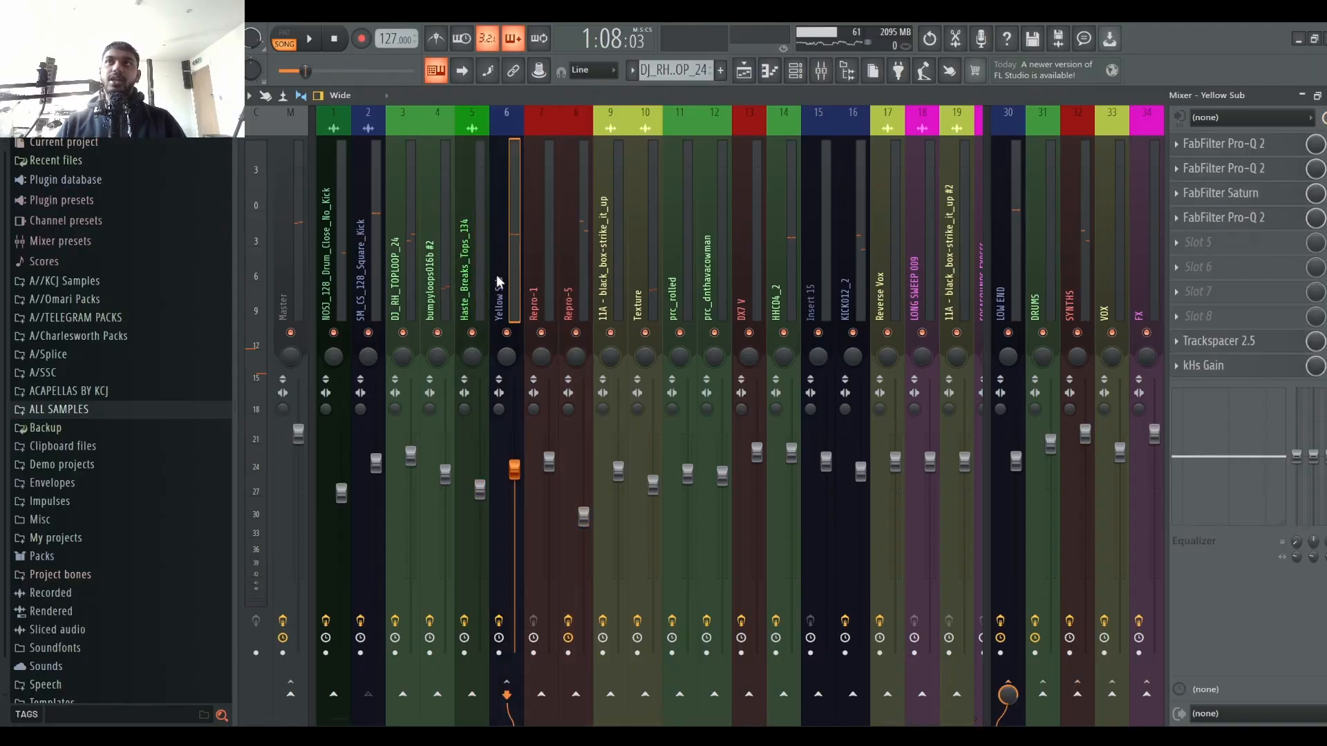
left_click(748, 258)
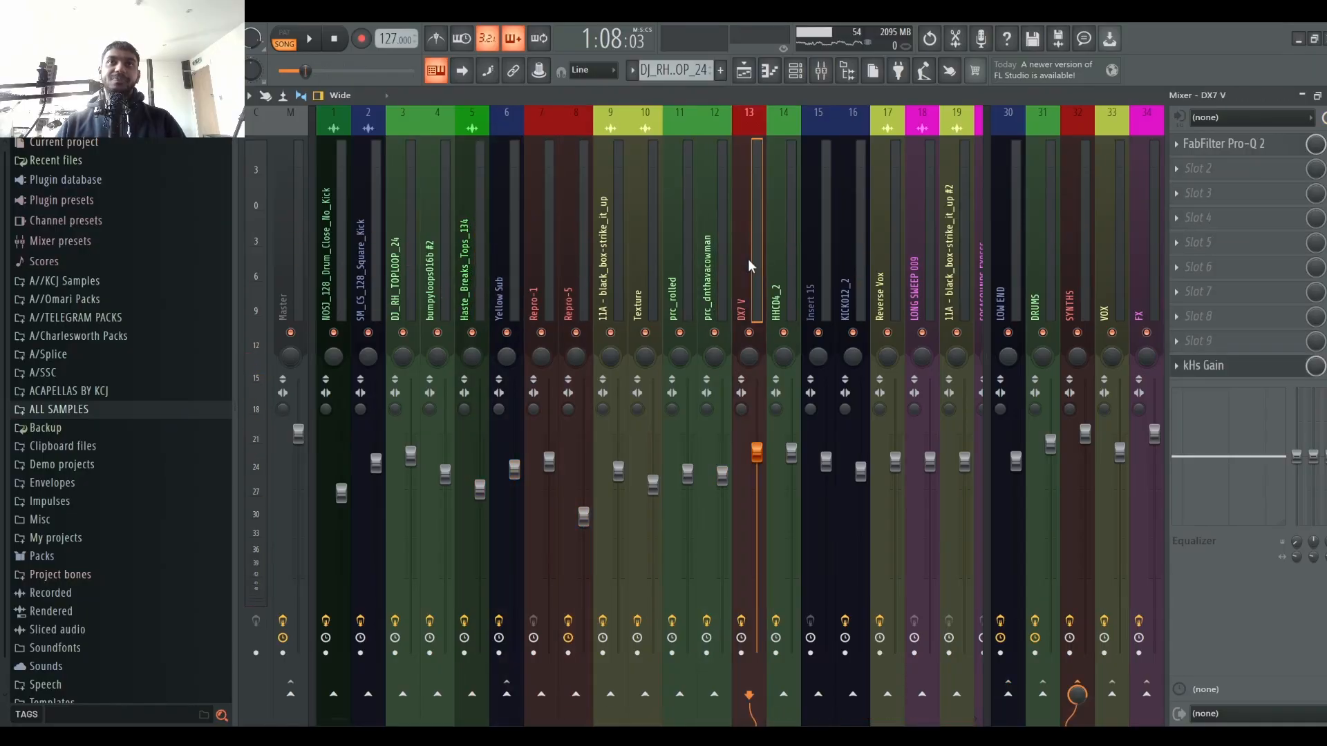
Step: Zoom the playlist out to view the whole arrangement
left_click(744, 71)
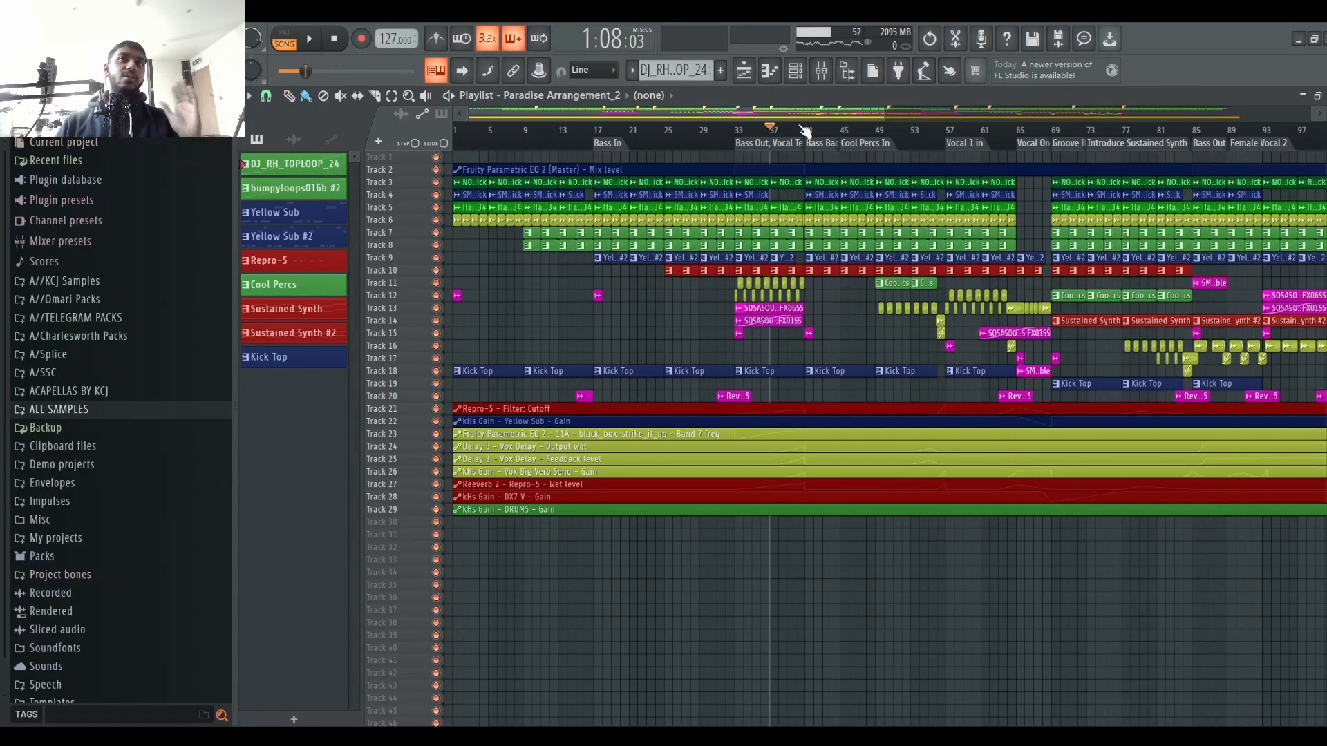
scroll(852, 140, "down", 1)
scroll(853, 140, "up", 2)
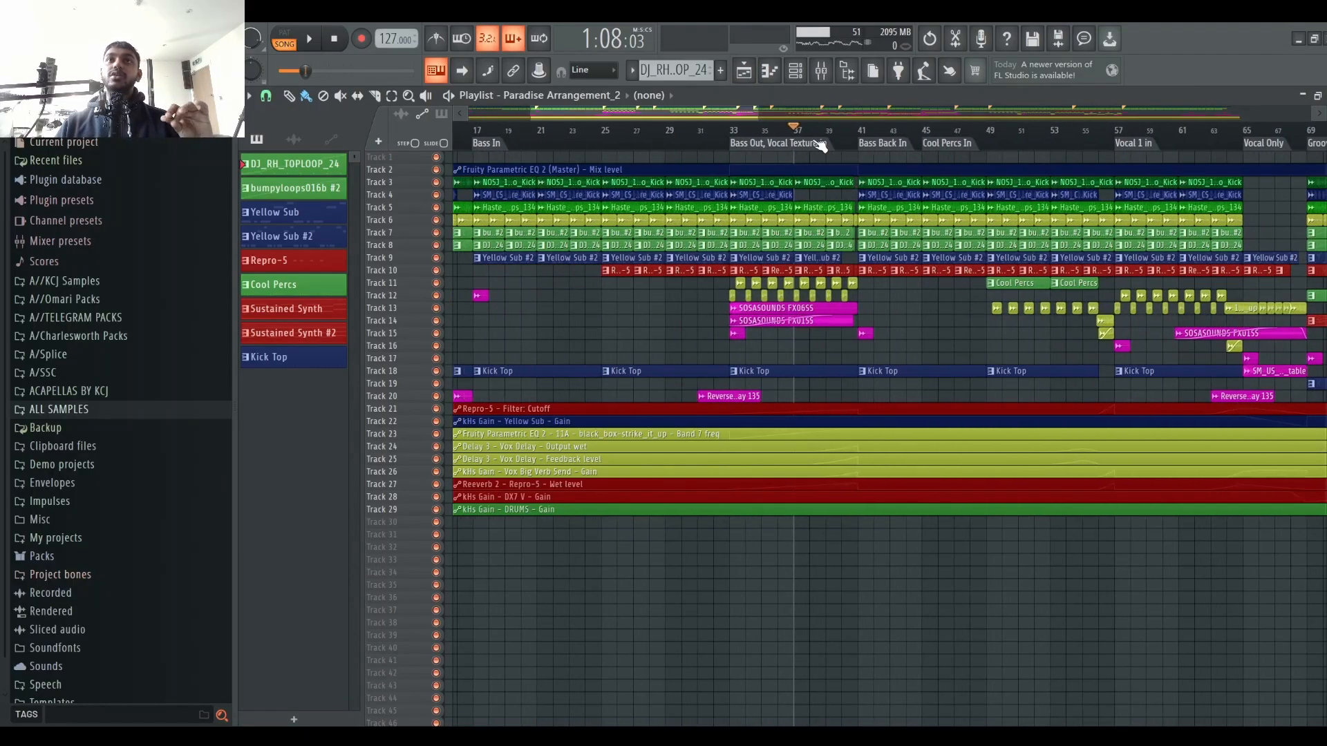
scroll(820, 145, "up", 3)
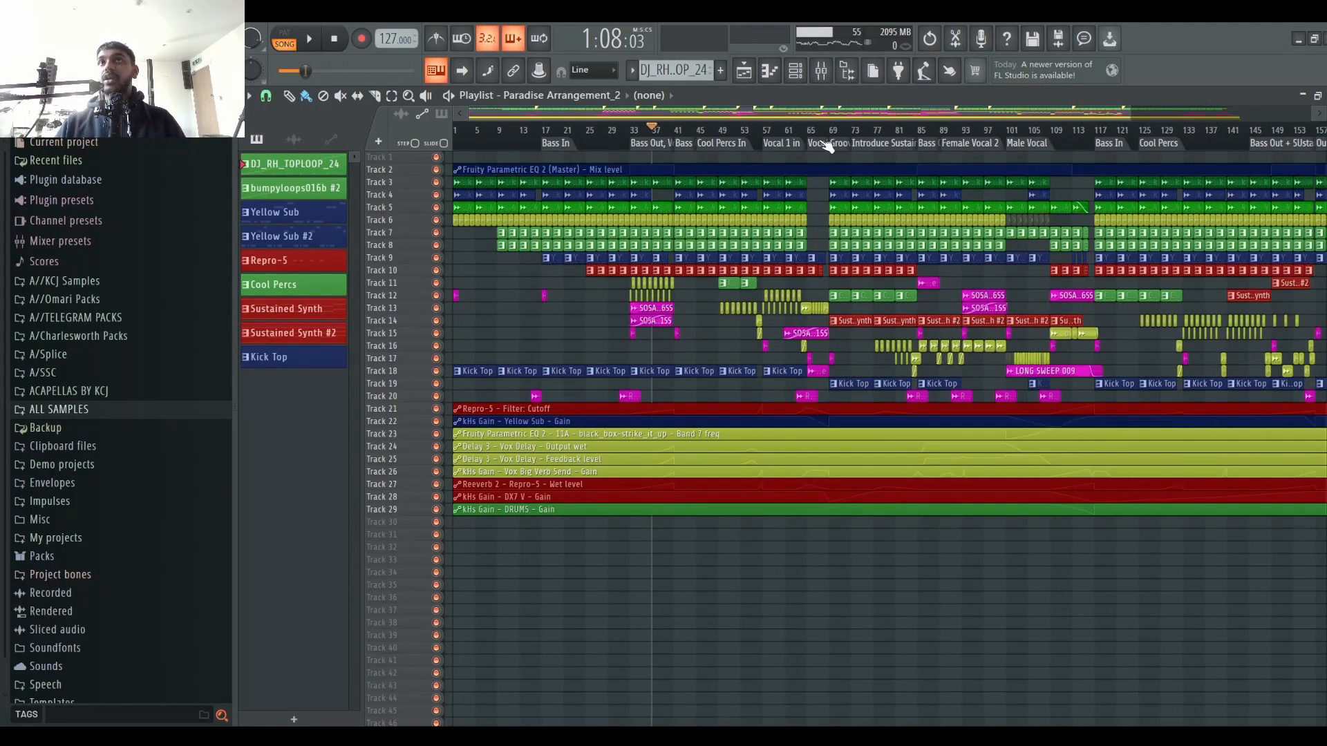
Step: Zoom the playlist in around bar 69, play from there, and select bars 69 to 85 as the loop region
scroll(887, 136, "up", 3)
left_click_drag(749, 119, 765, 114)
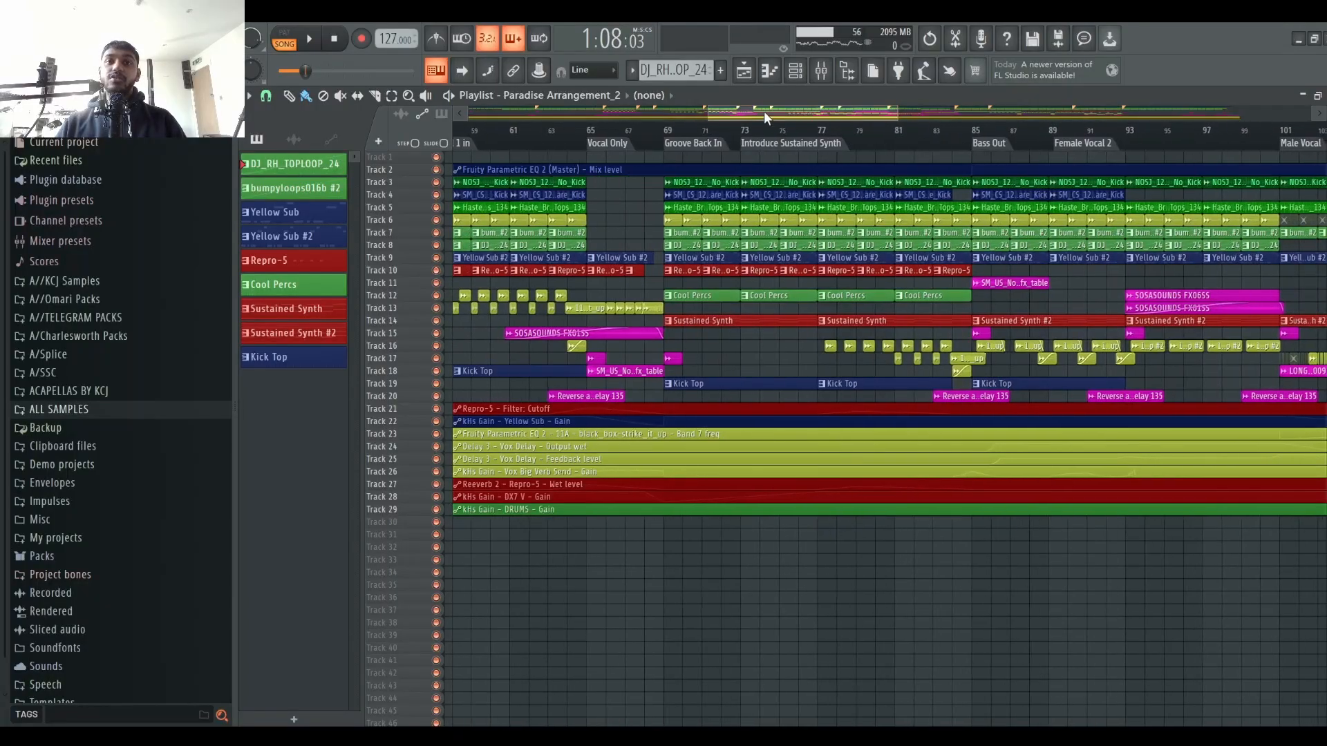
scroll(764, 134, "up", 1)
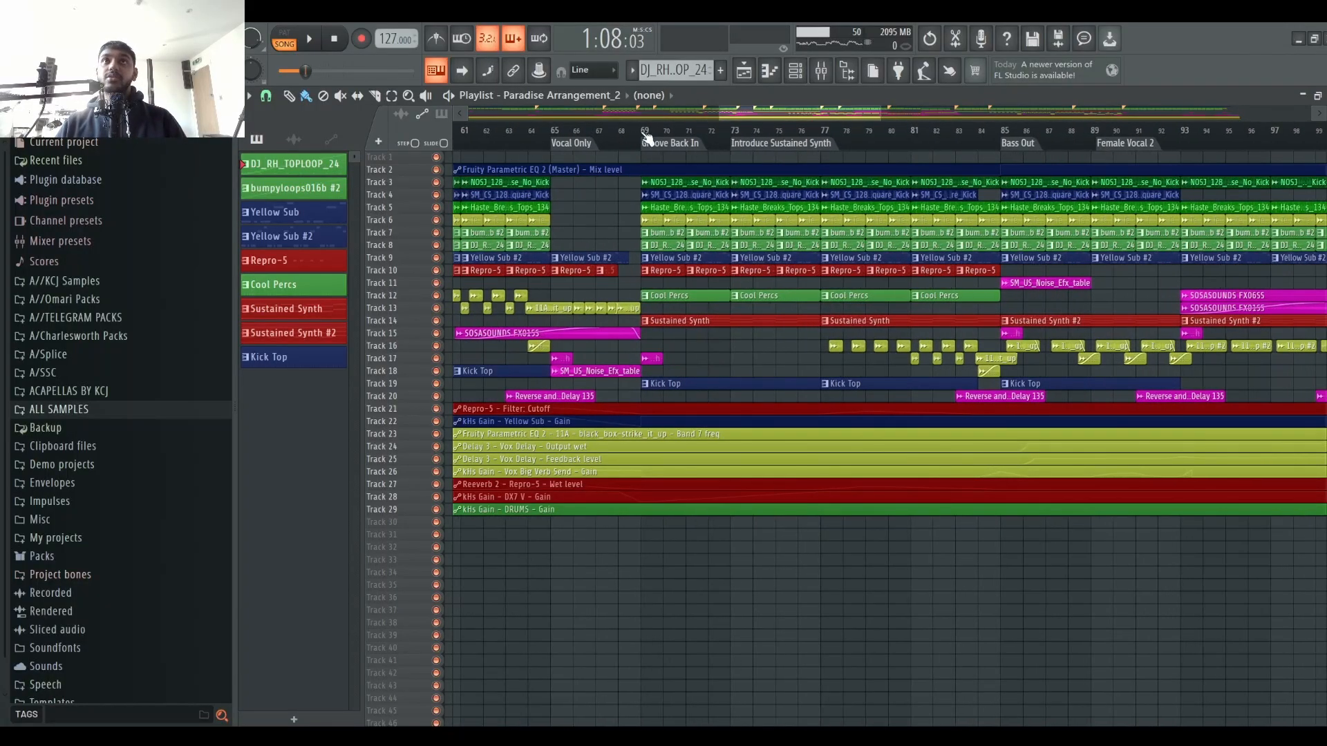
left_click(641, 133)
key("space")
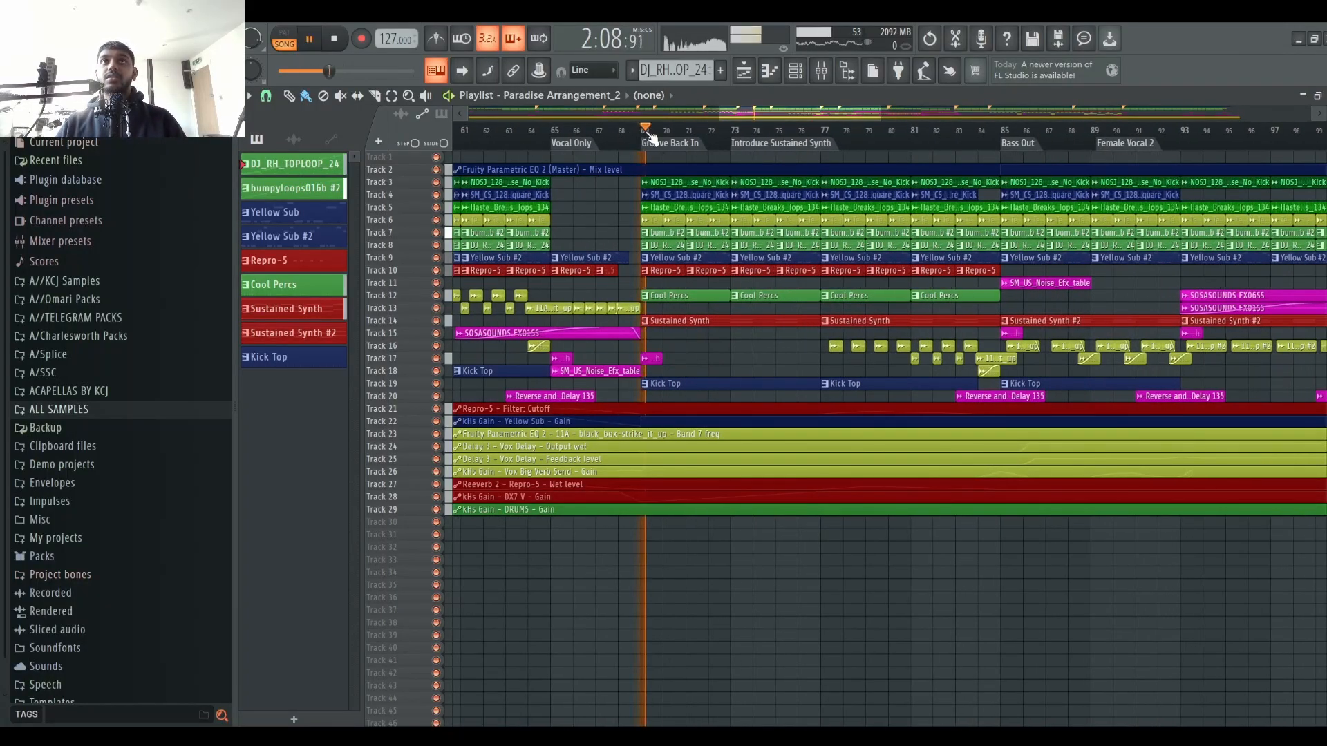
left_click_drag(645, 141, 1007, 169)
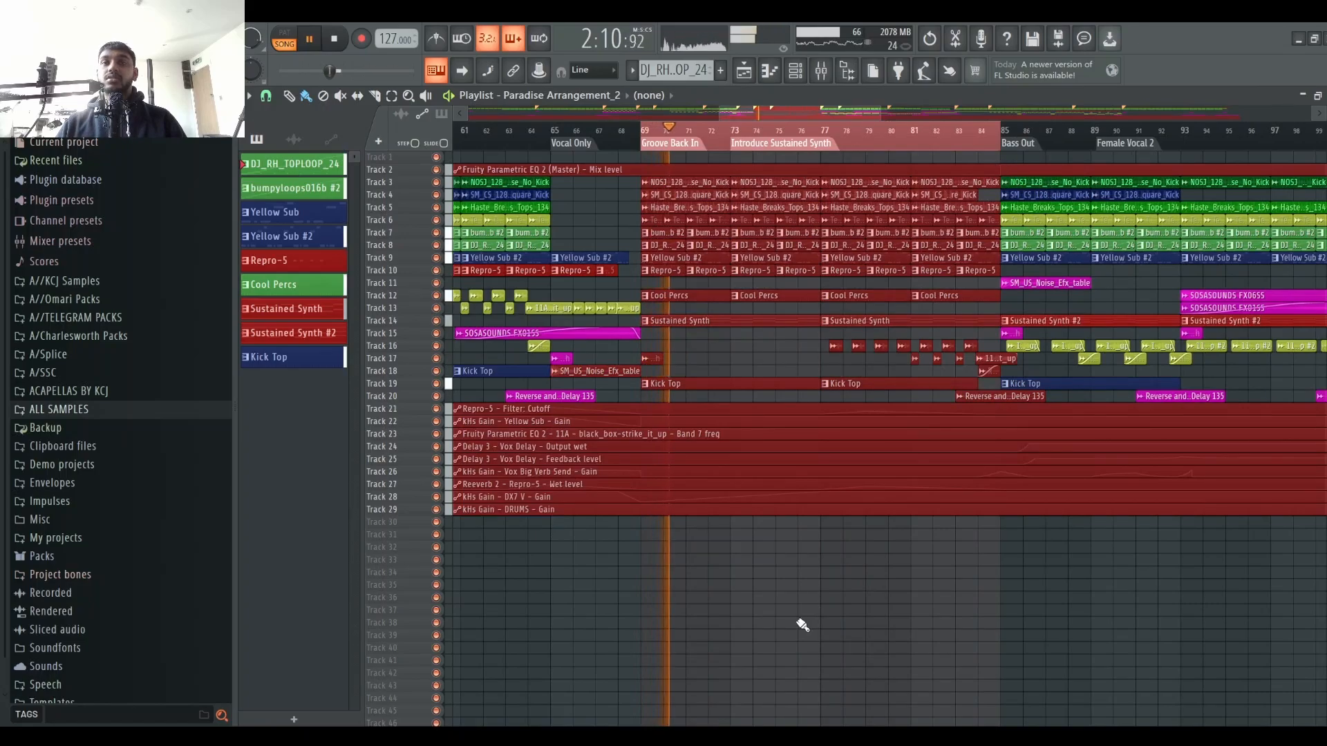
Step: Open the mixer and solo, then unsolo, the DX7 V channel while auditioning, then stop playback
left_click(821, 70)
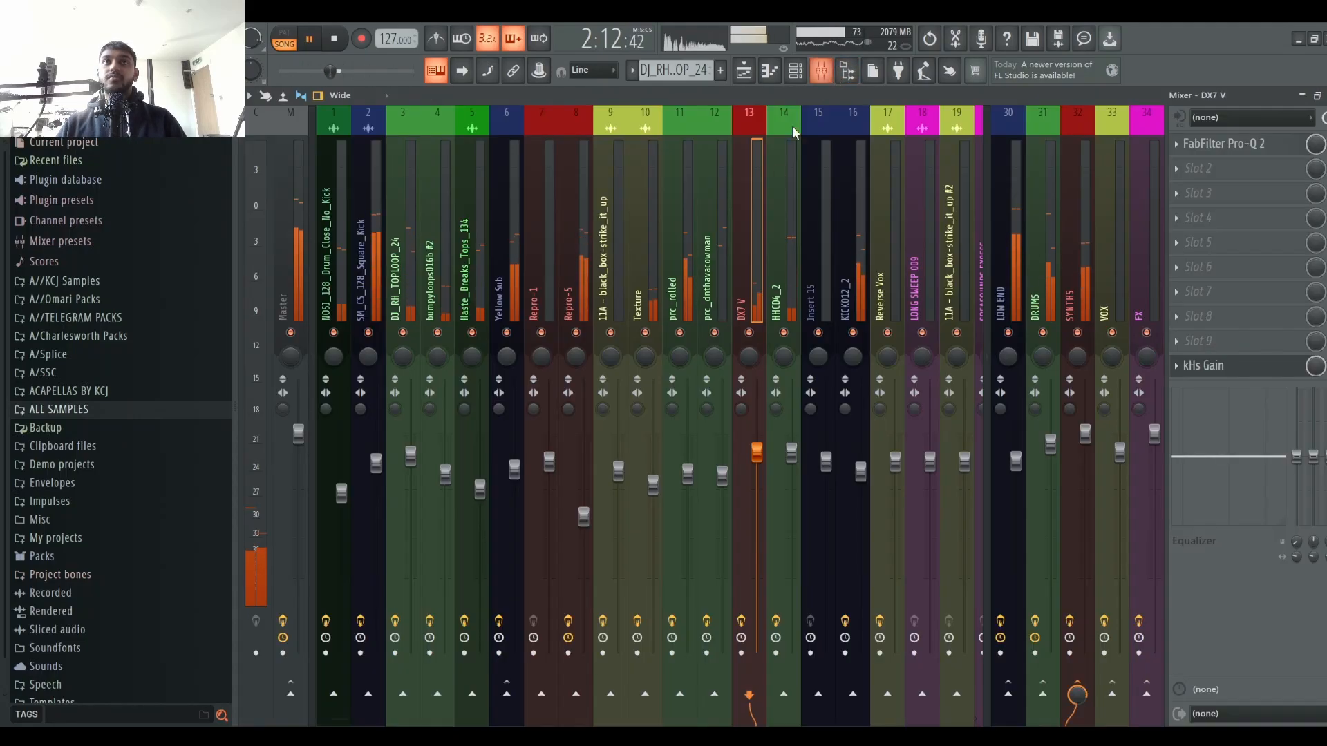
right_click(750, 333)
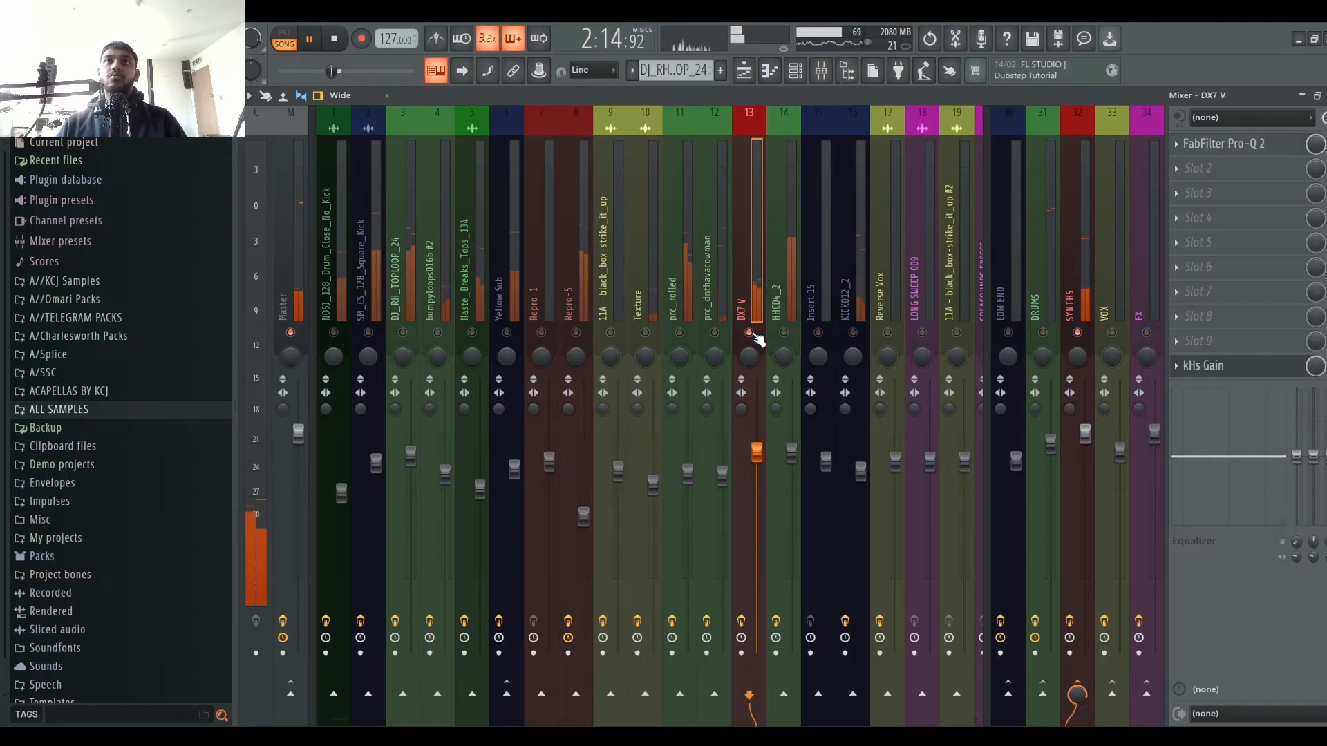
right_click(750, 333)
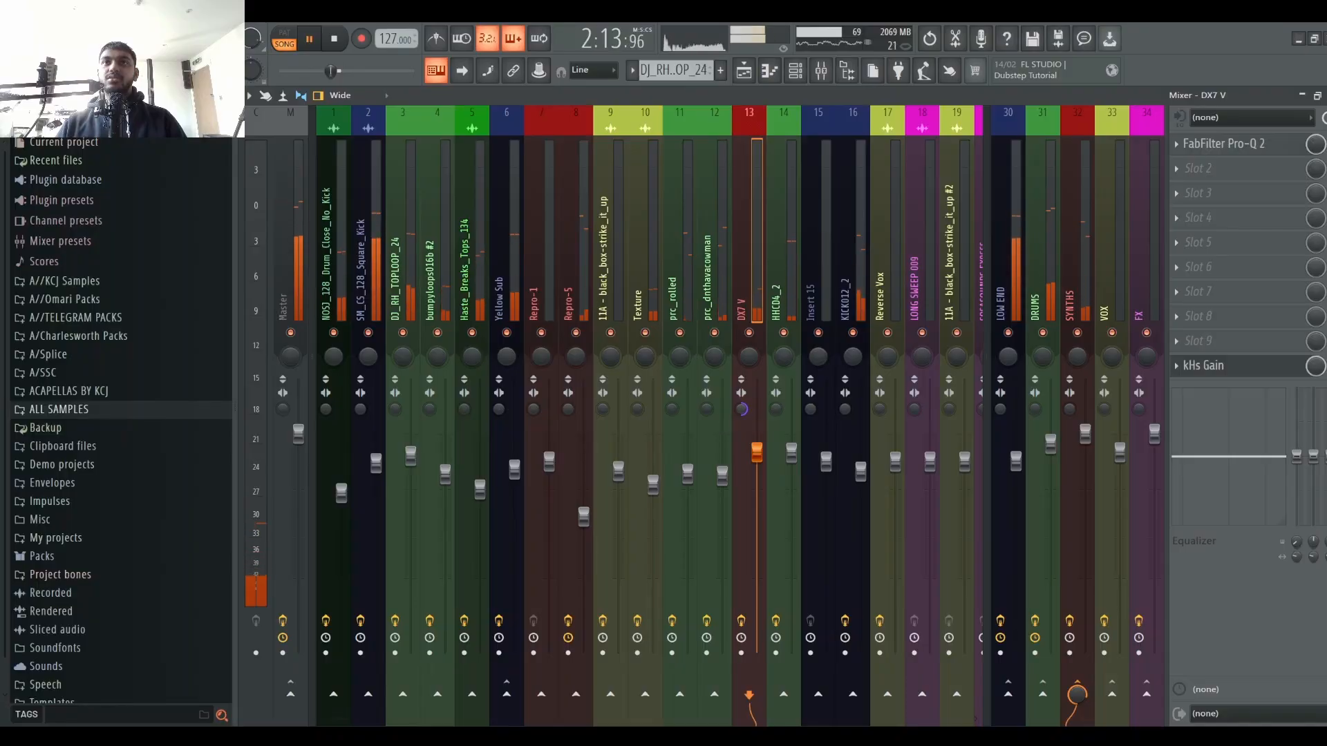
key("space")
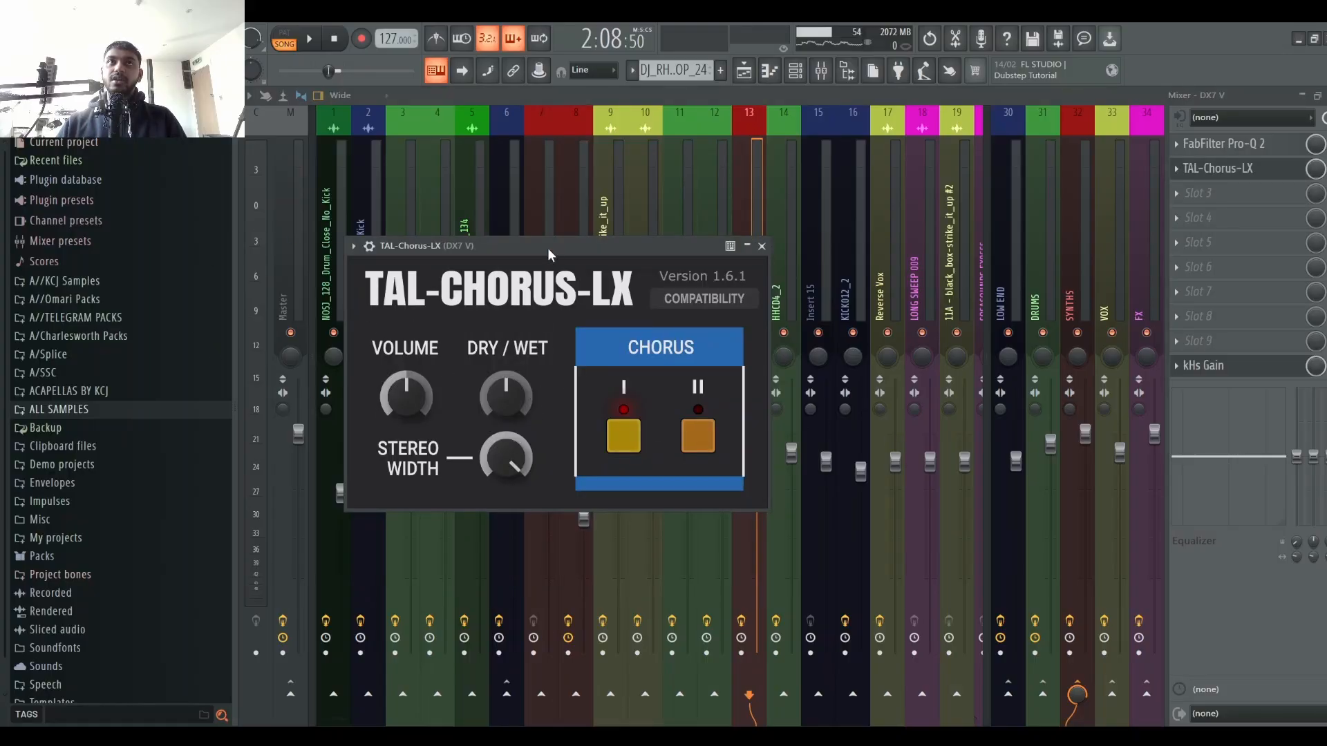
Step: Move the TAL-Chorus-LX window on the DX7 V channel, audition it during playback, and close it
left_click_drag(547, 248, 649, 183)
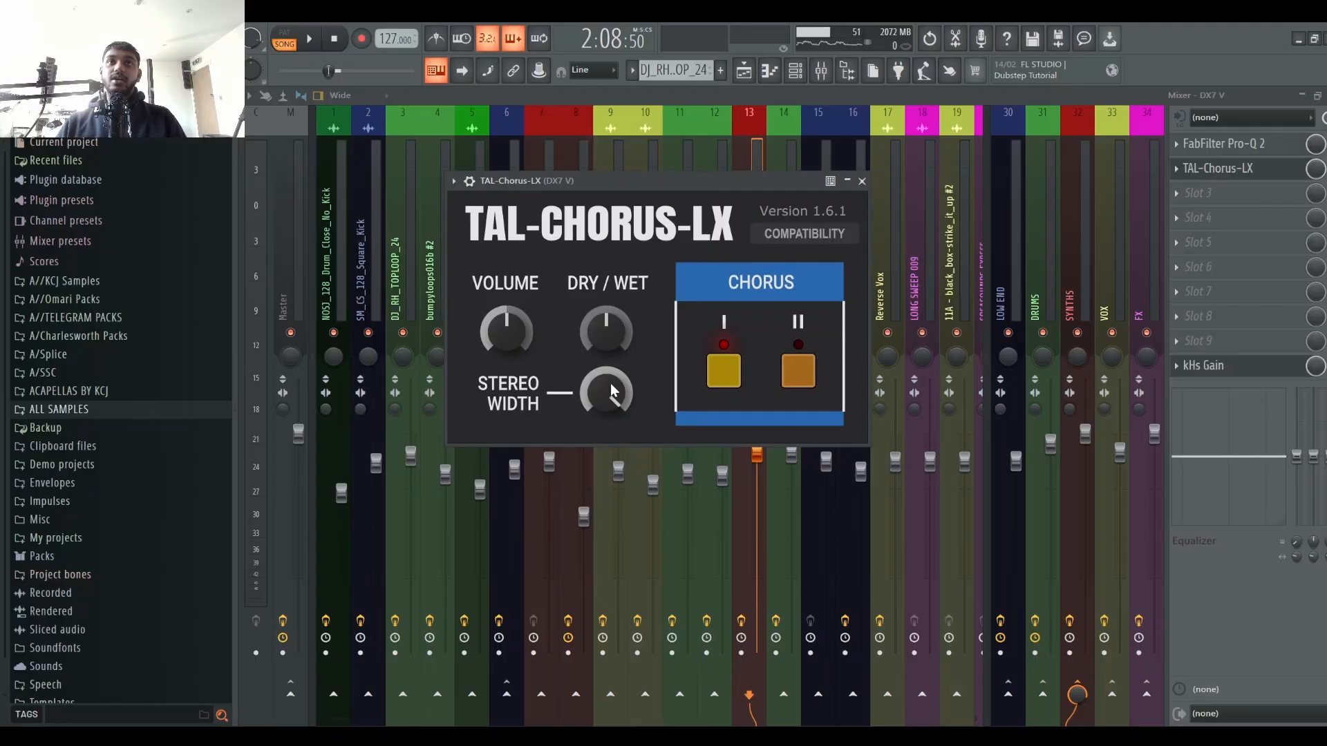
left_click_drag(714, 187, 817, 269)
key("space")
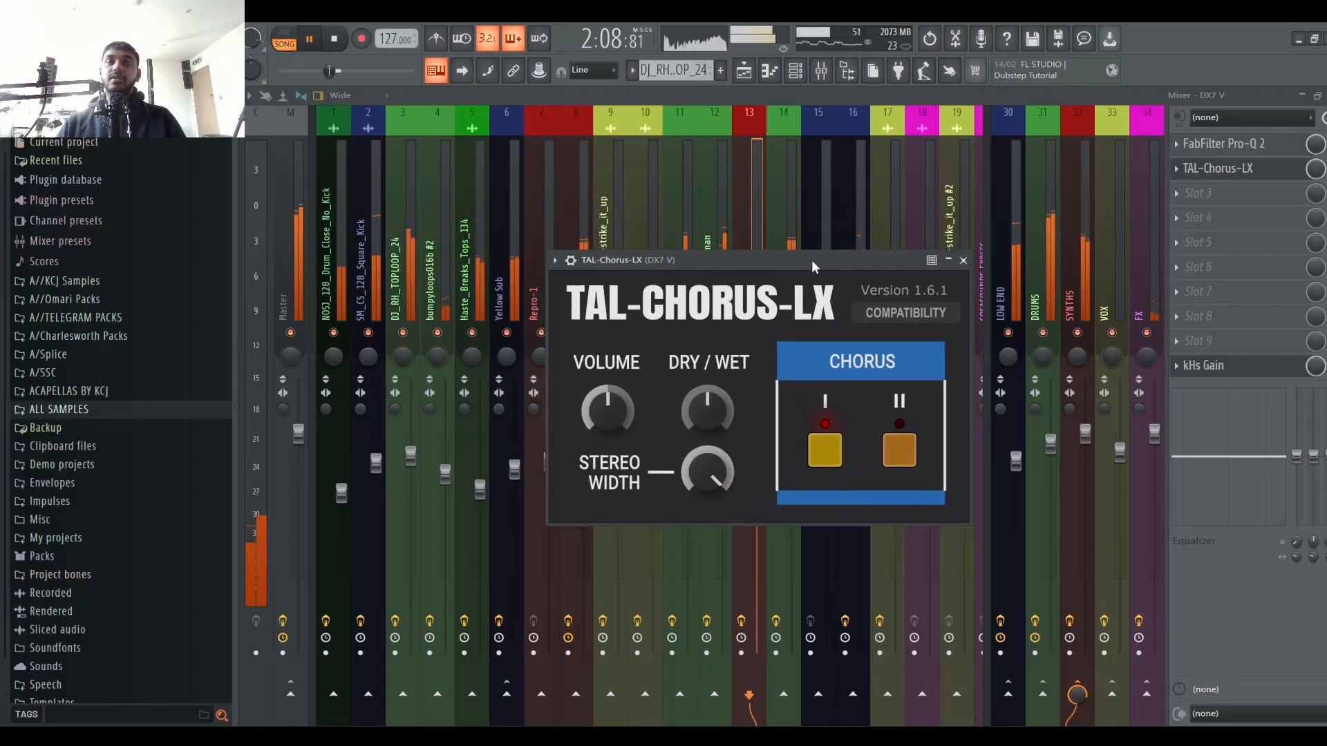
left_click(963, 259)
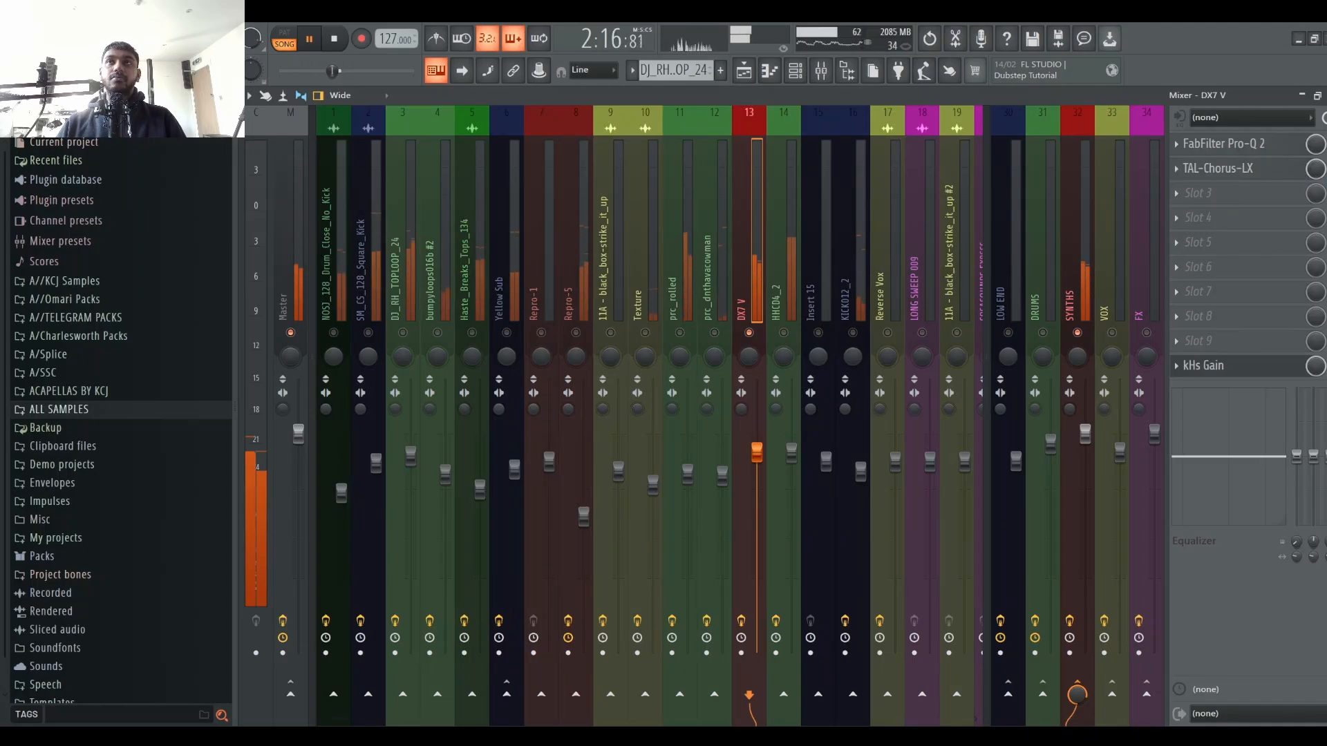
key("space")
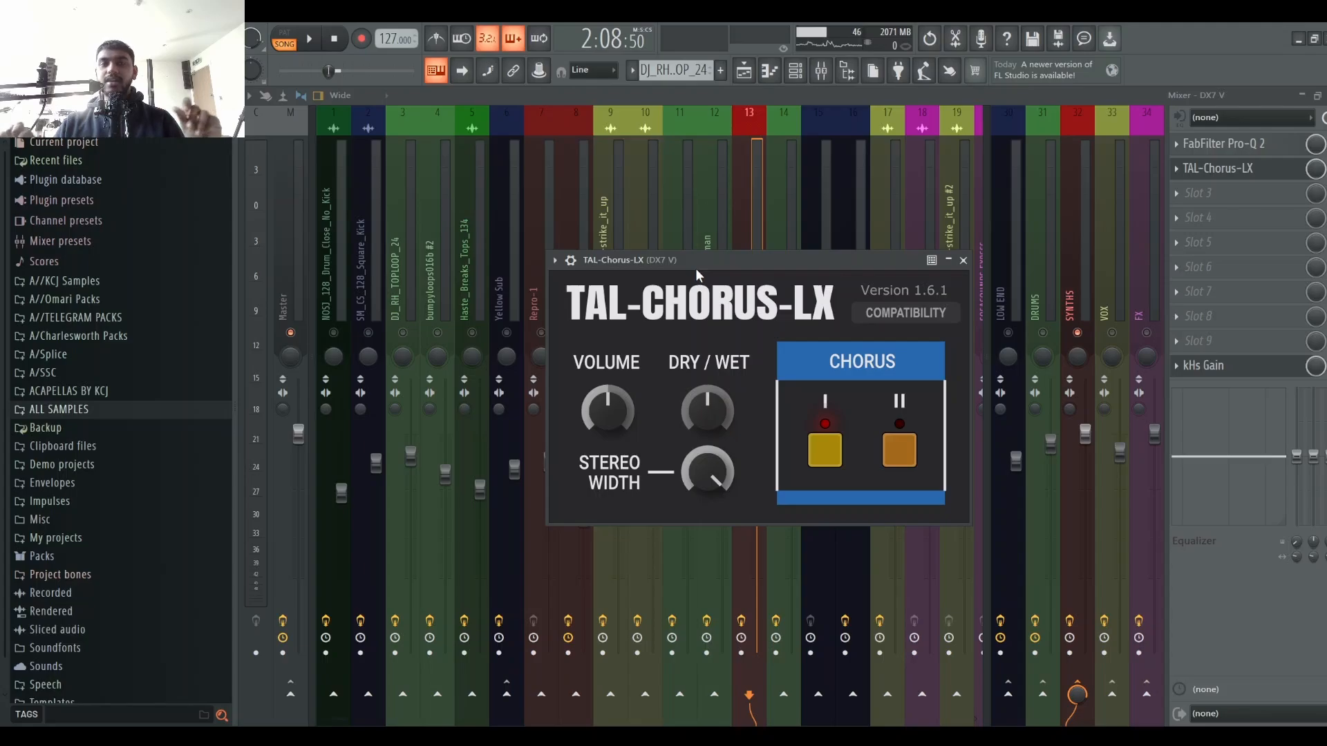
Step: In TAL-Chorus-LX, enable Chorus II, lower the stereo width and raise the dry/wet, then audition and close it
key("space")
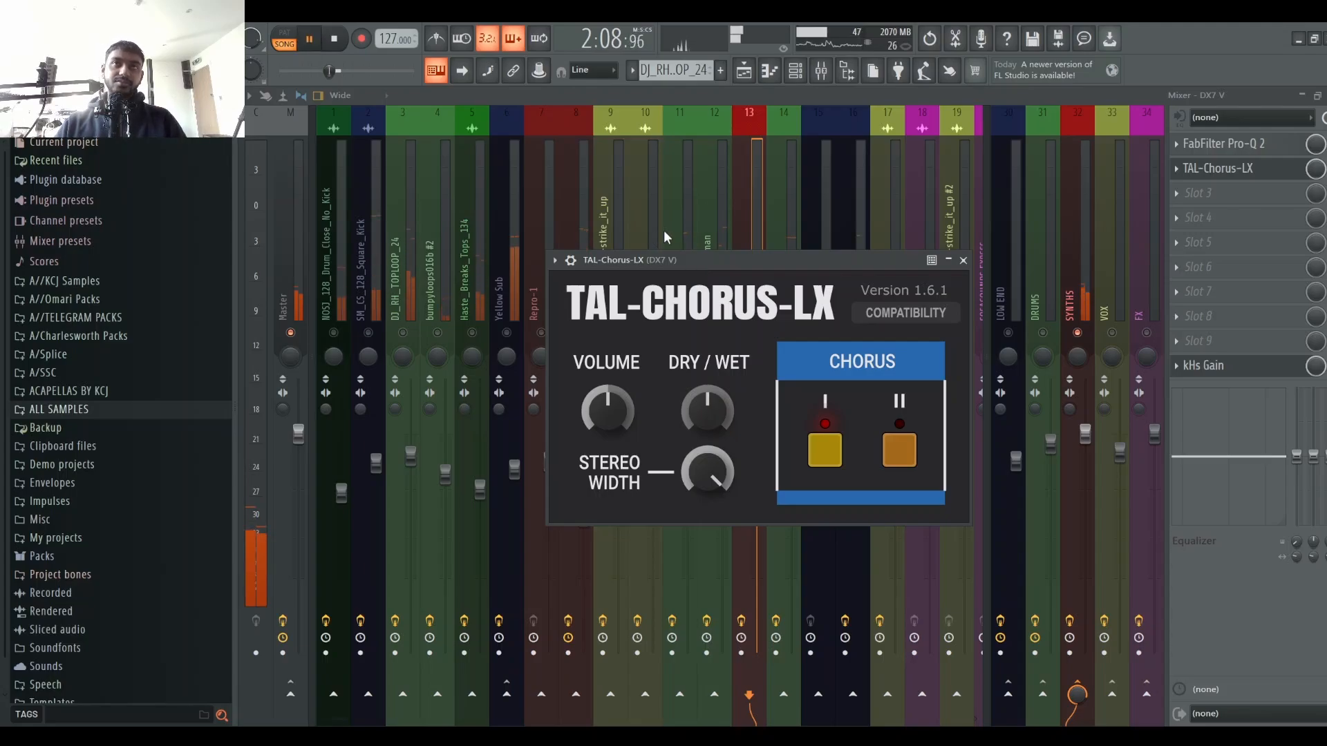
left_click(901, 453)
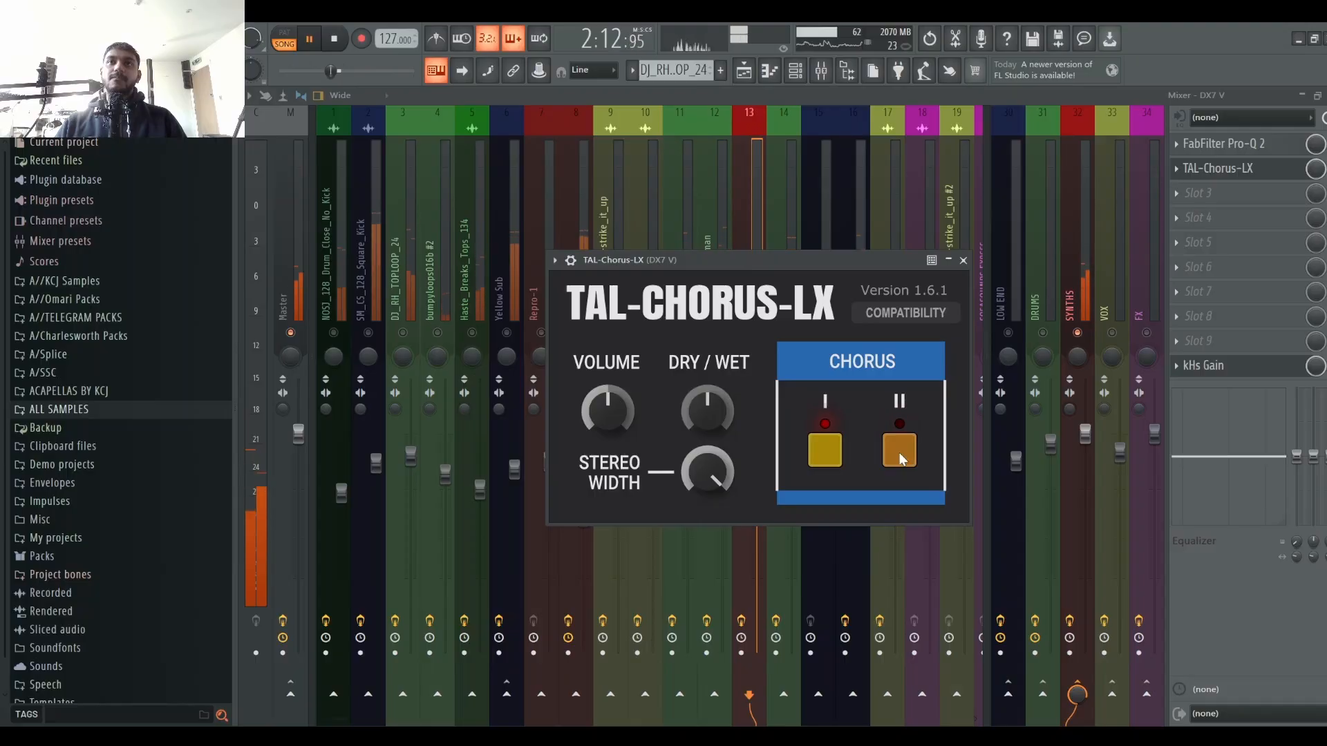
key("space")
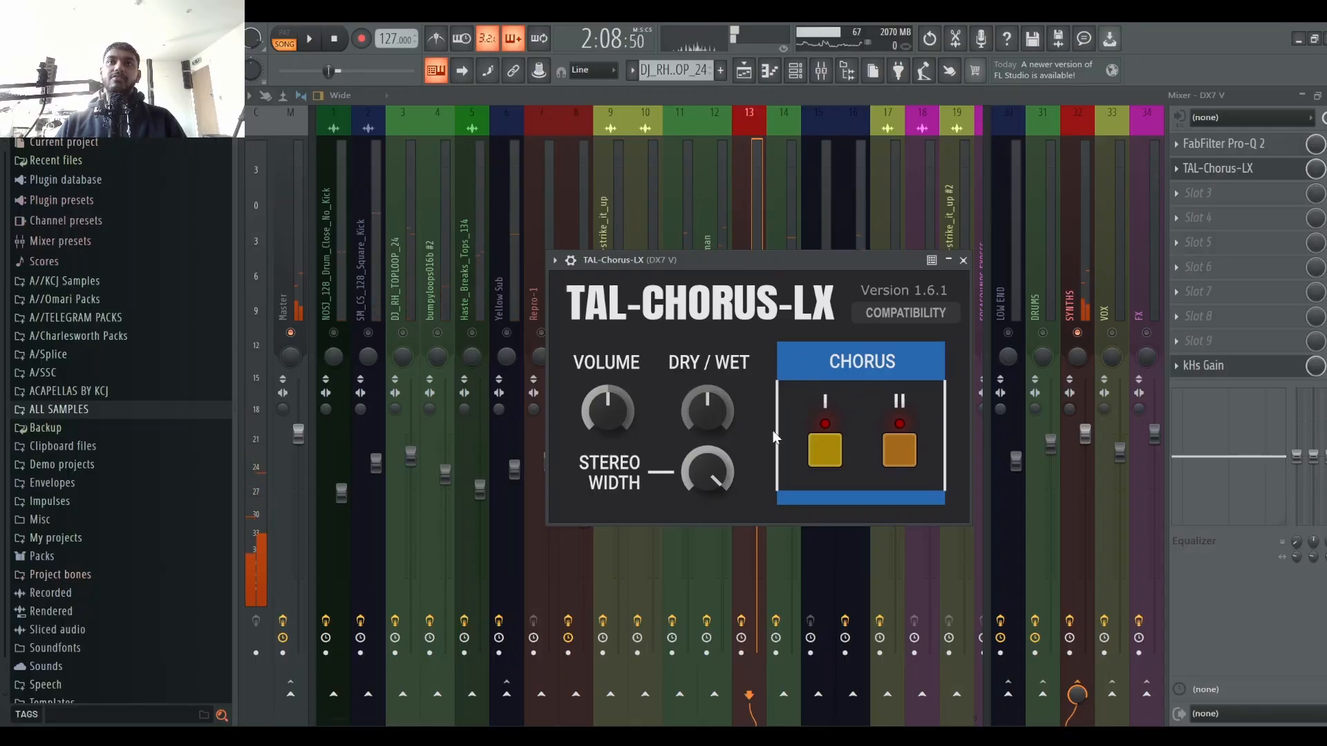
left_click_drag(700, 515, 691, 587)
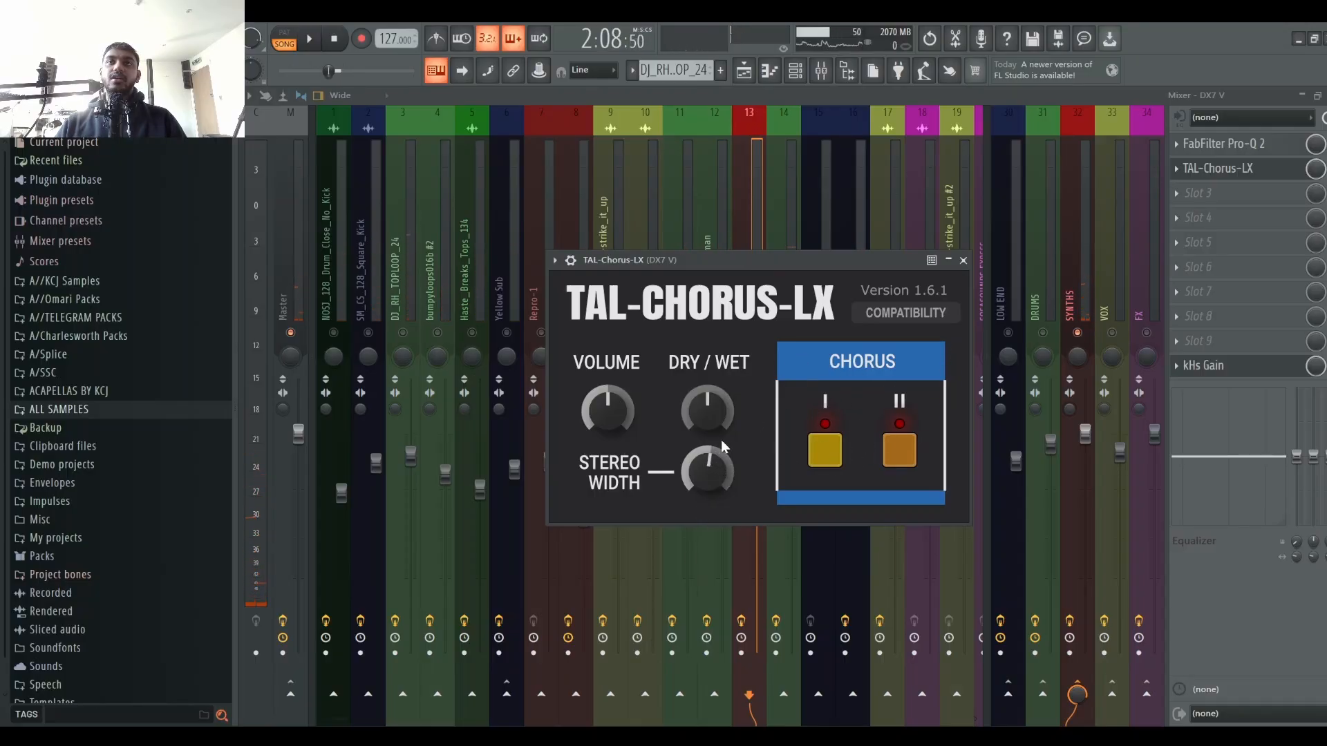
left_click_drag(729, 389, 739, 408)
key("space")
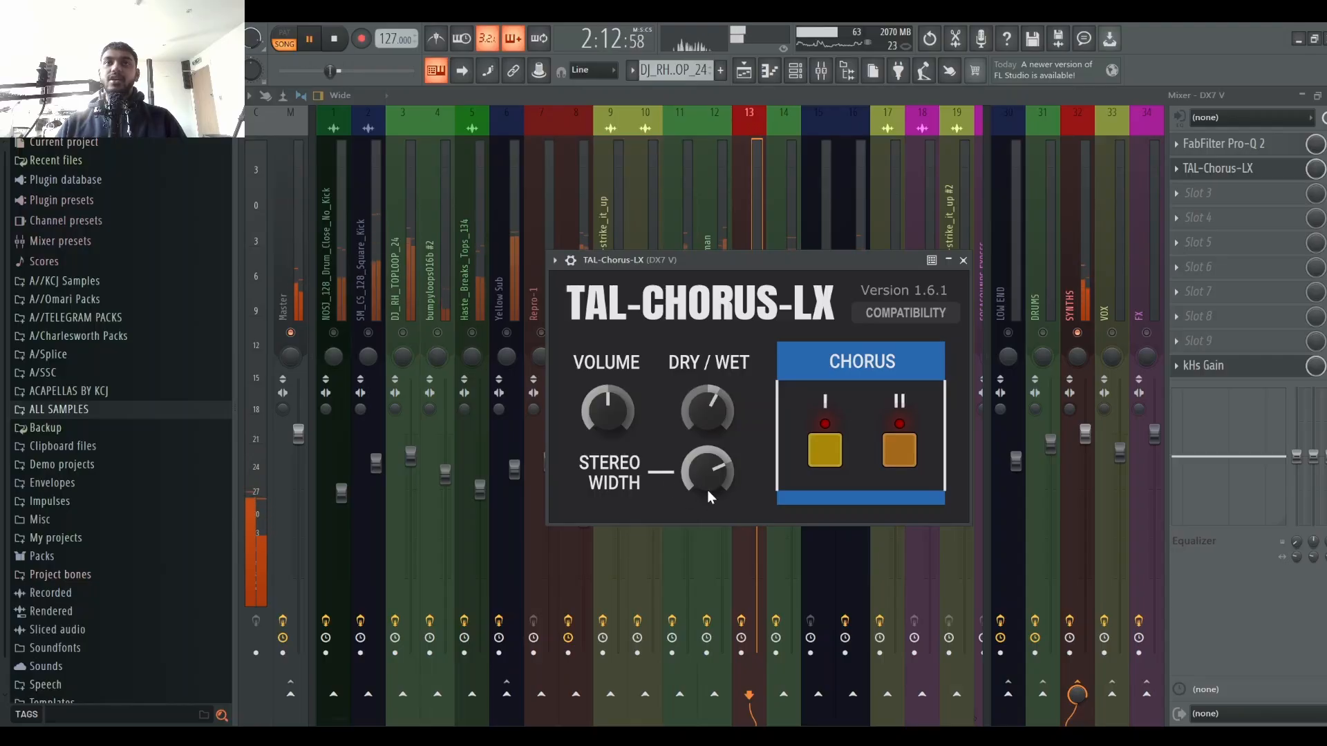
left_click(962, 260)
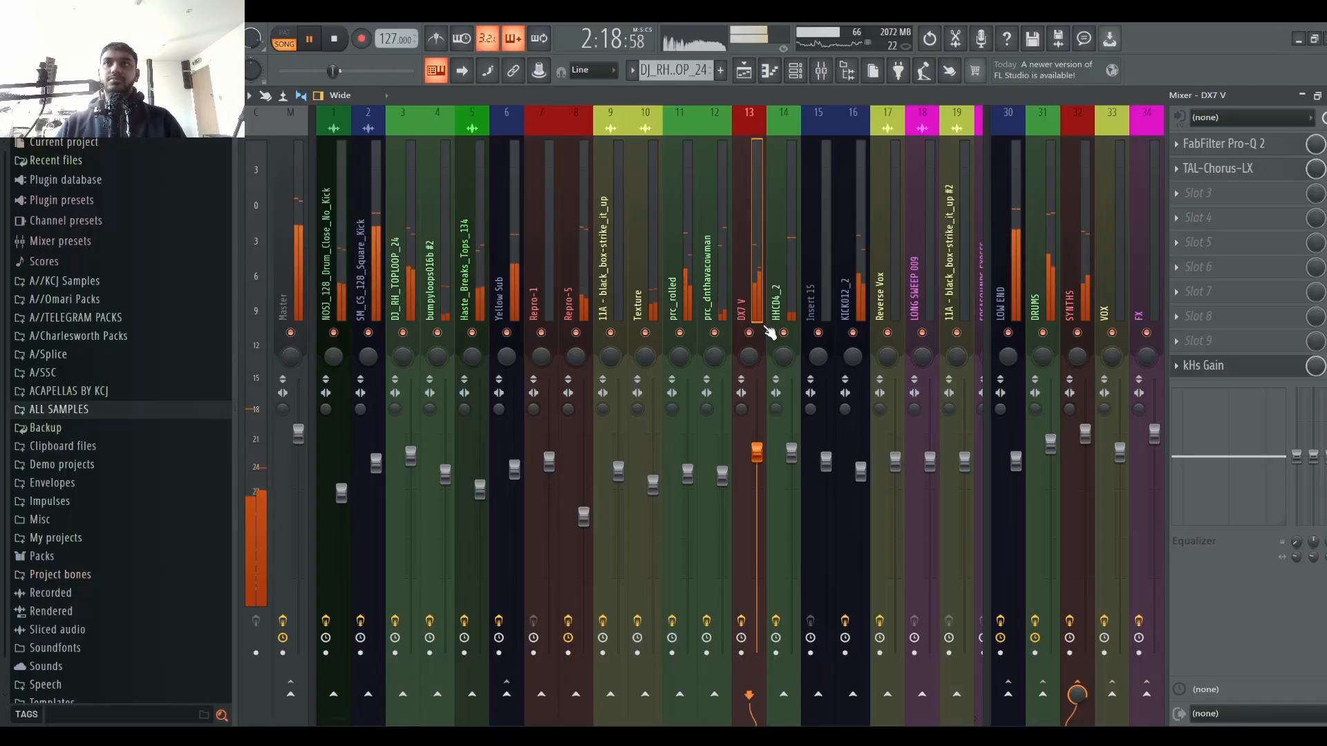
Step: Lower the DX7 V channel's volume fader
left_click(1089, 233)
left_click(758, 242)
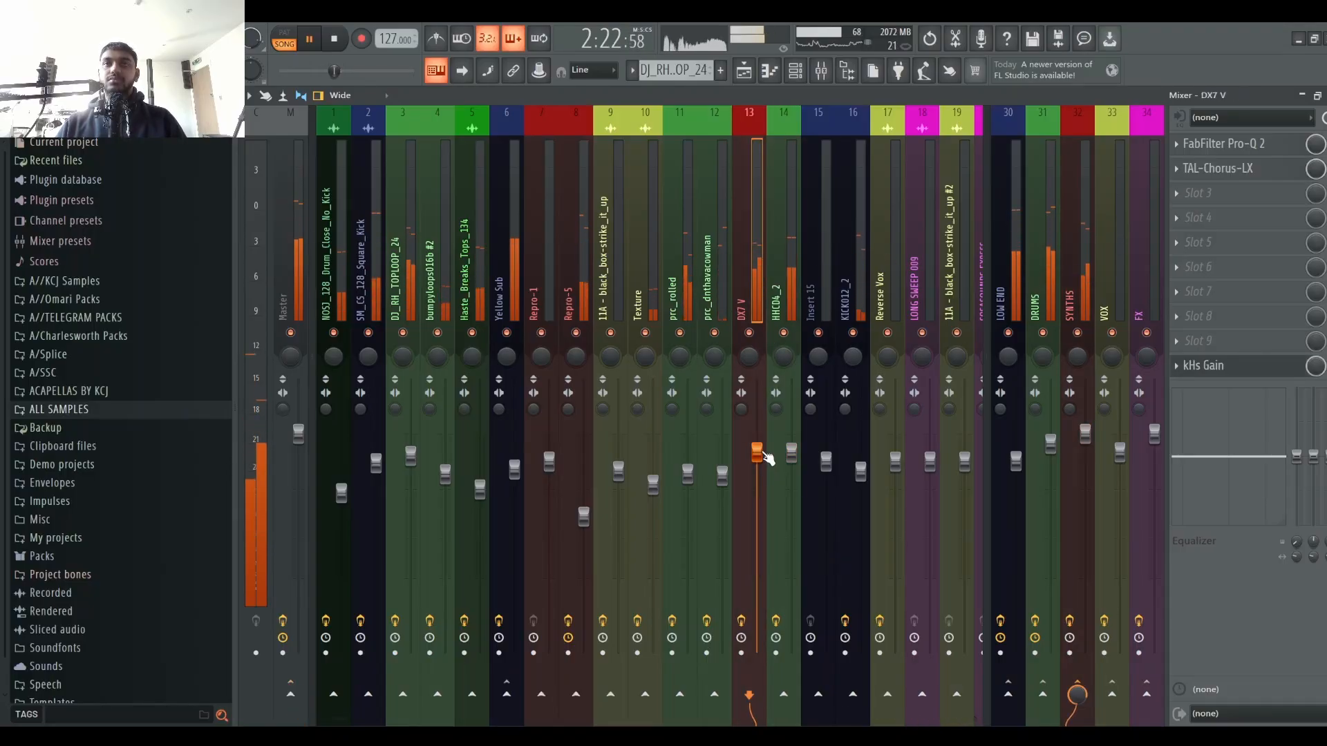
left_click_drag(765, 454, 764, 481)
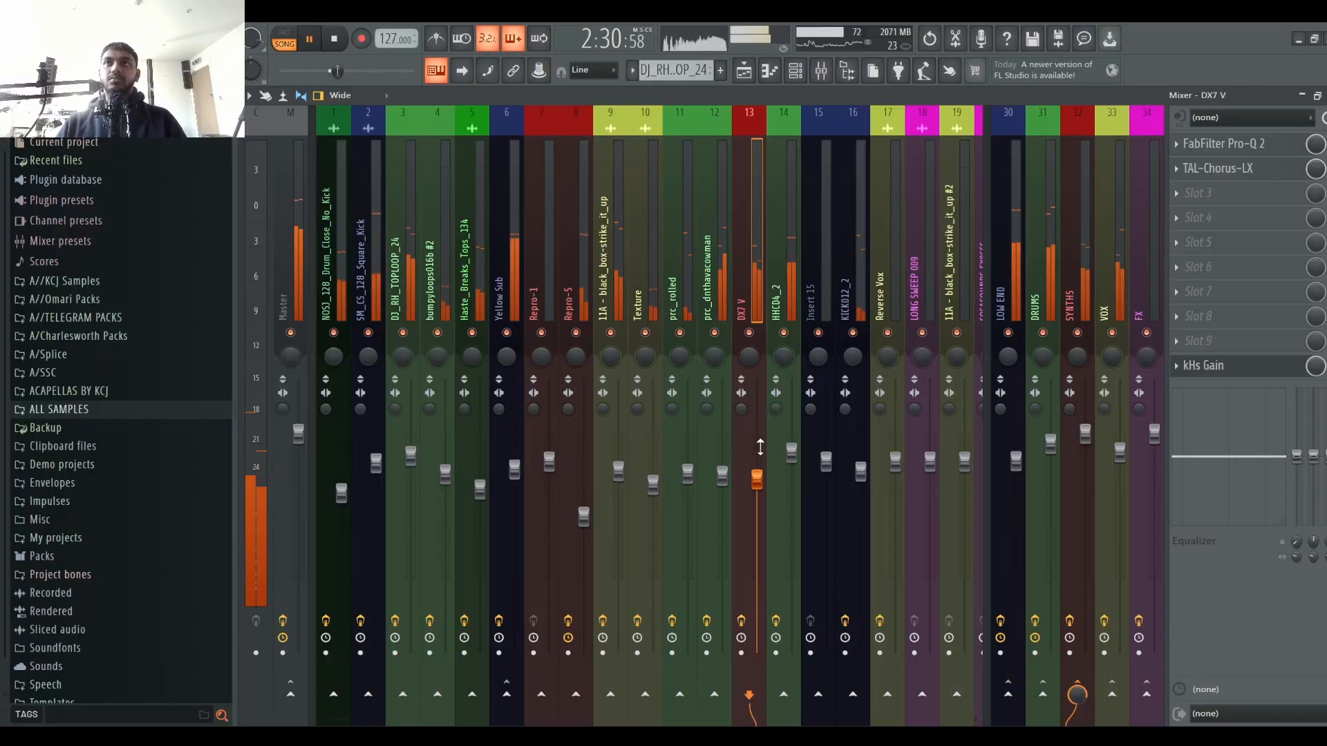
Step: Nudge the VOX channel's volume fader up slightly
left_click(1107, 283)
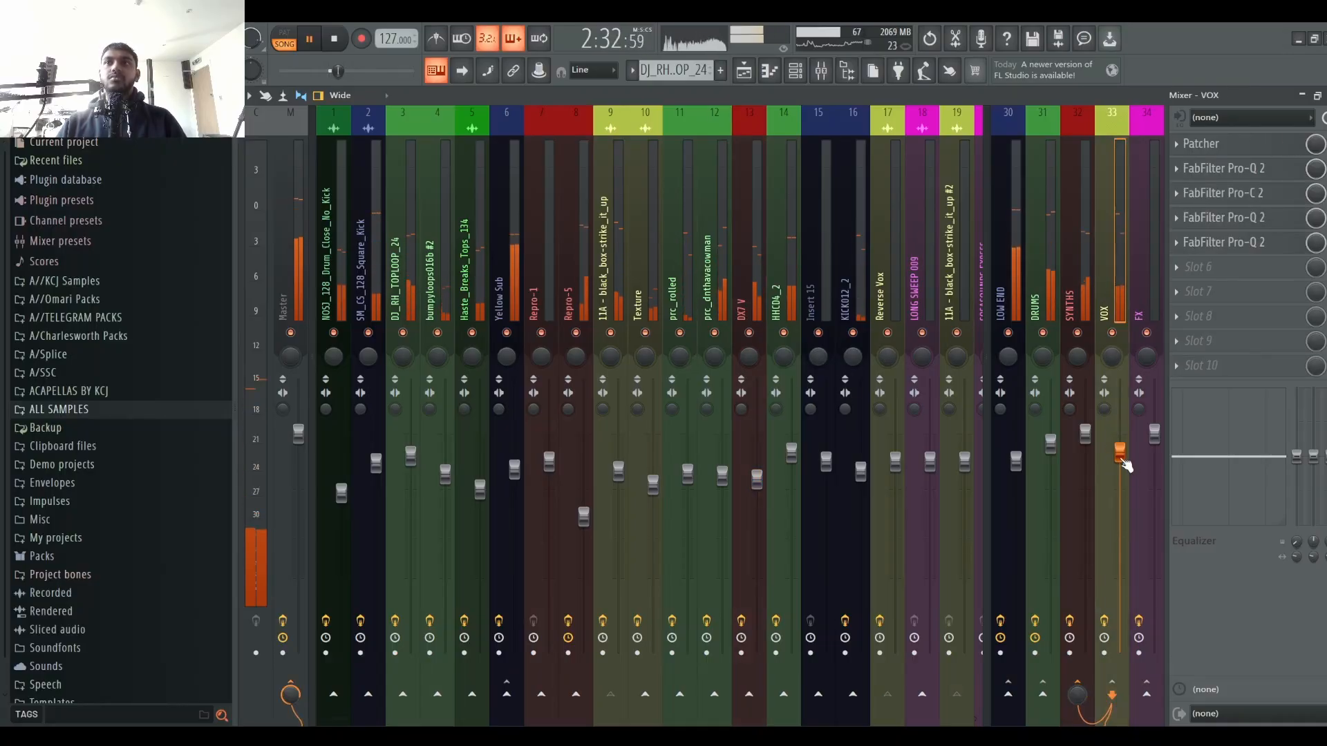
left_click_drag(1122, 458, 1122, 451)
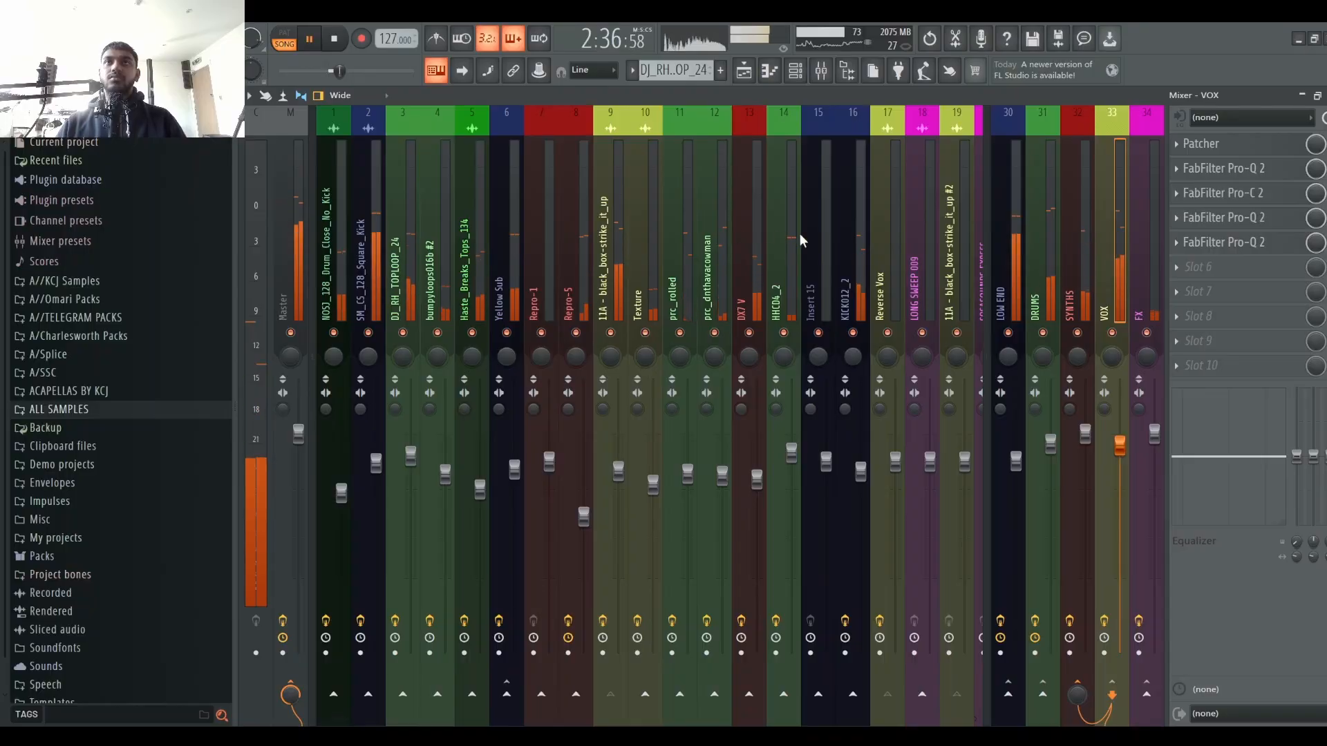
left_click(743, 272)
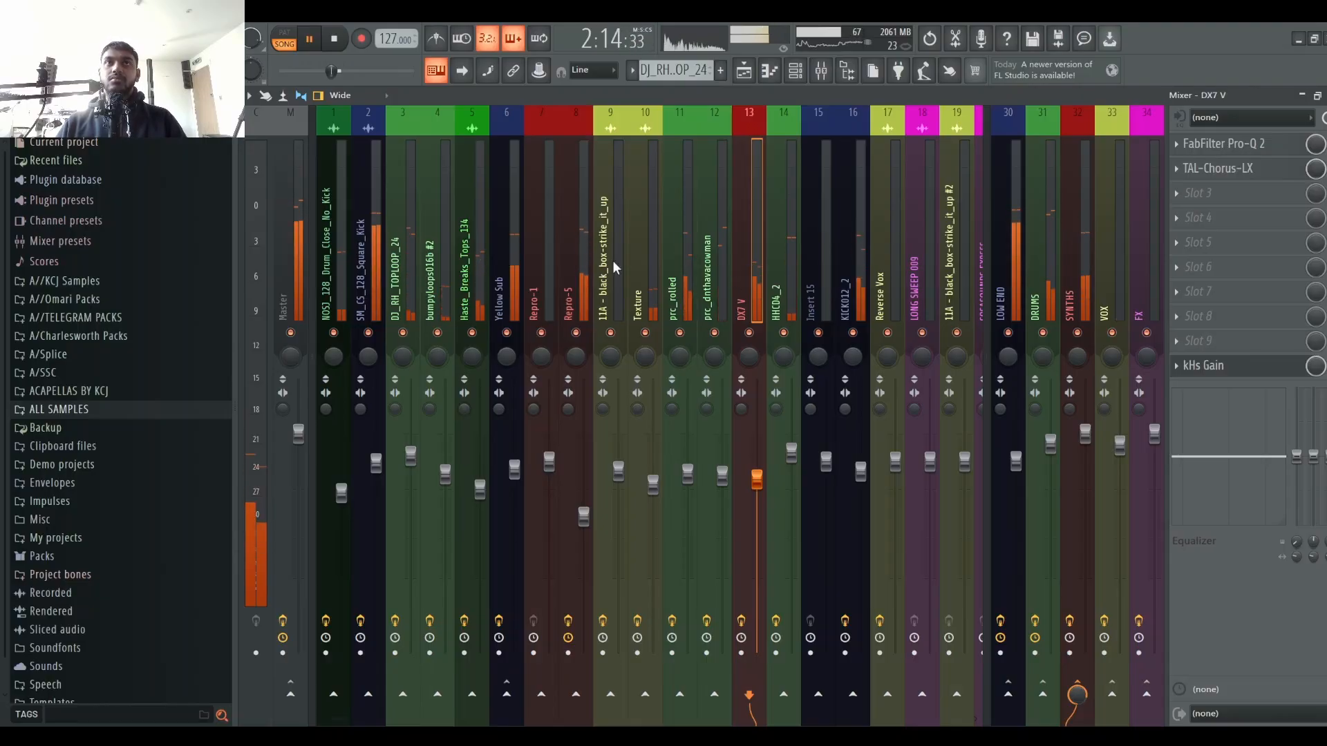
Step: Raise the Repro-5 channel's volume fader slightly and stop playback
left_click(570, 248)
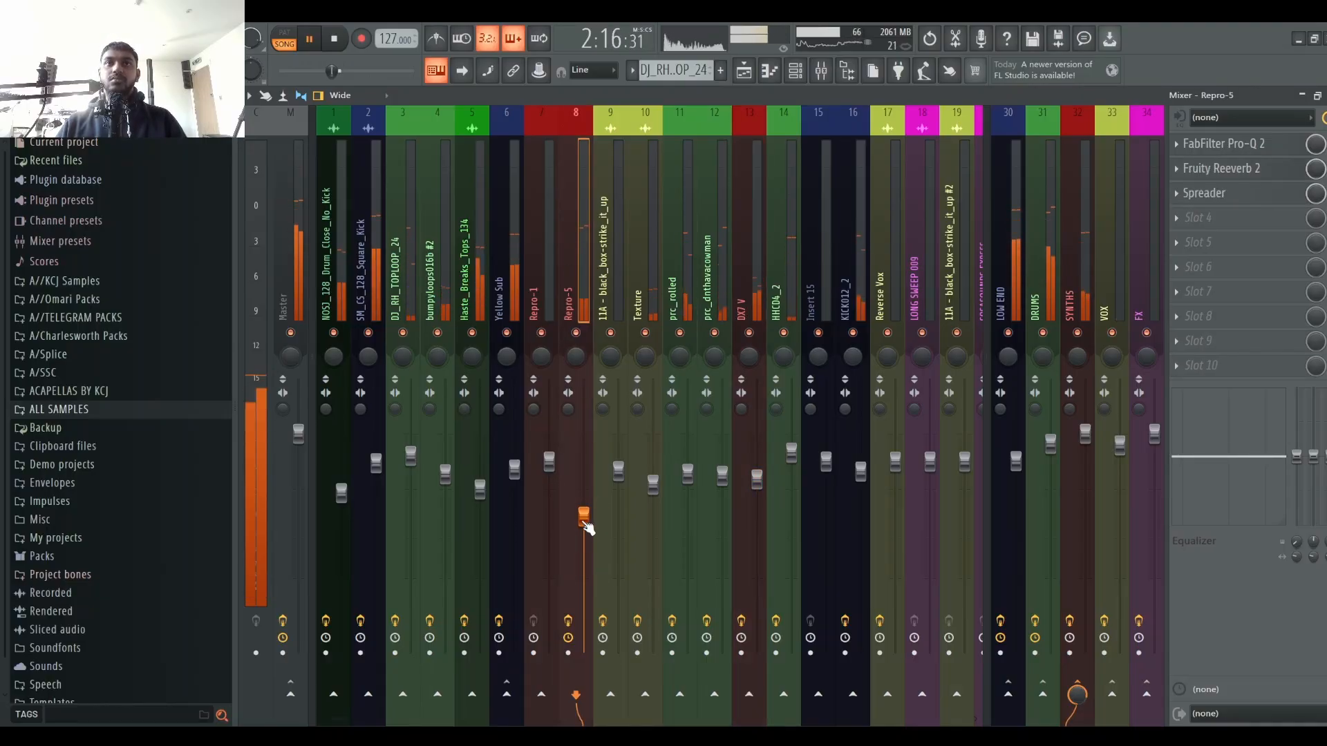
left_click_drag(584, 518, 584, 509)
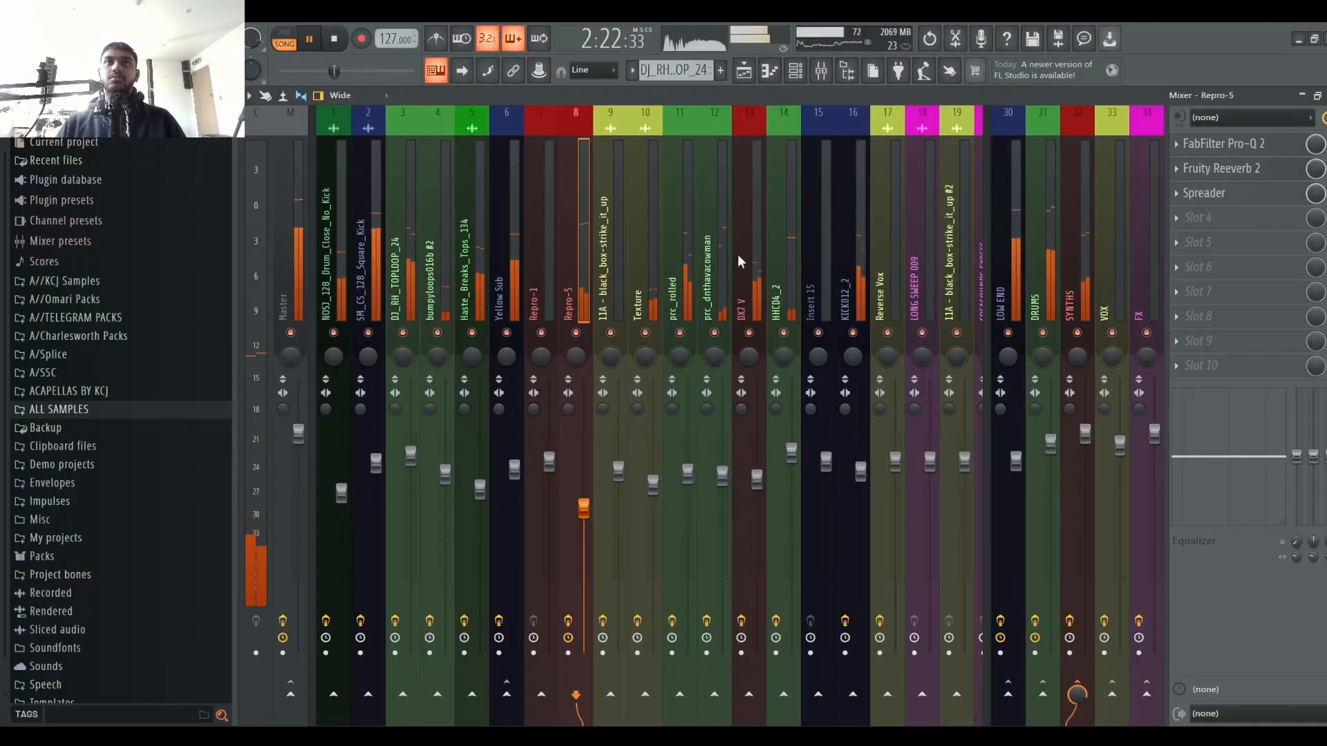
key("space")
Step: Audition the DX7 V channel, opening and closing its TAL-Chorus-LX plugin repeatedly while starting and stopping playback
left_click(738, 252)
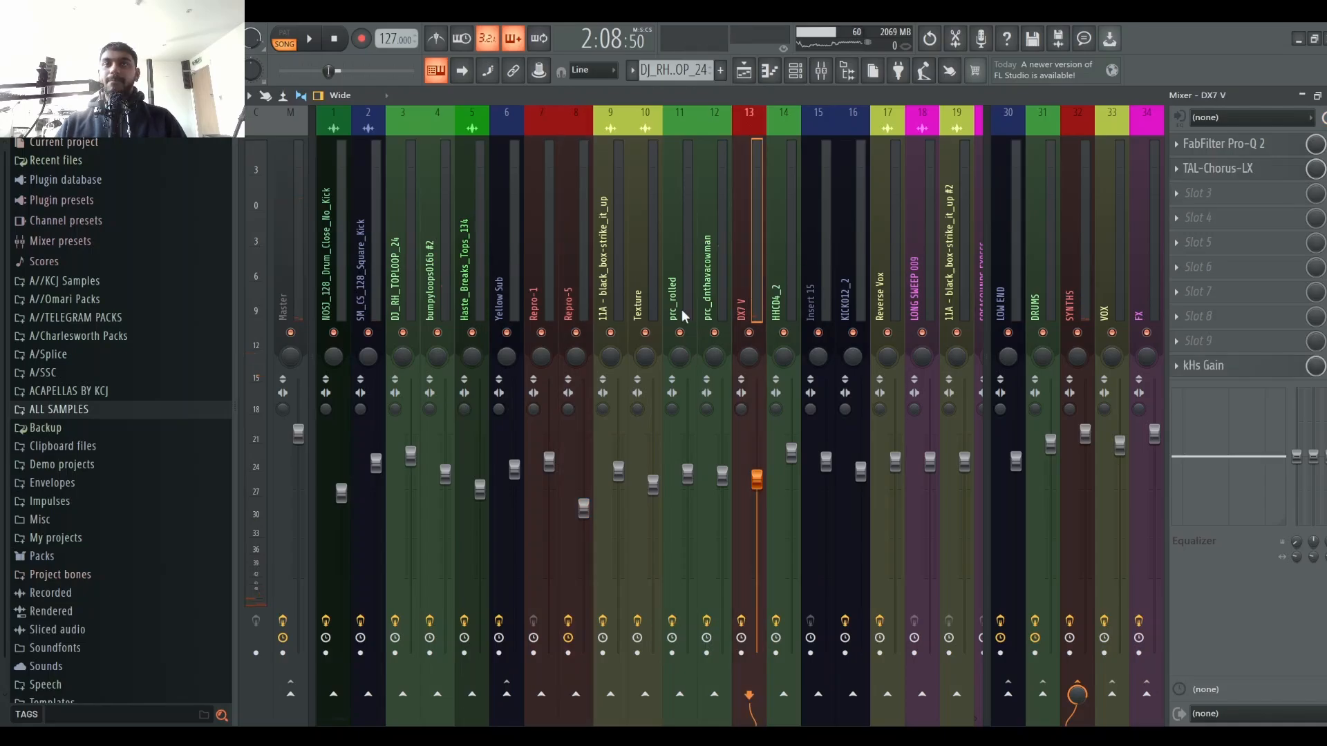
left_click(1260, 178)
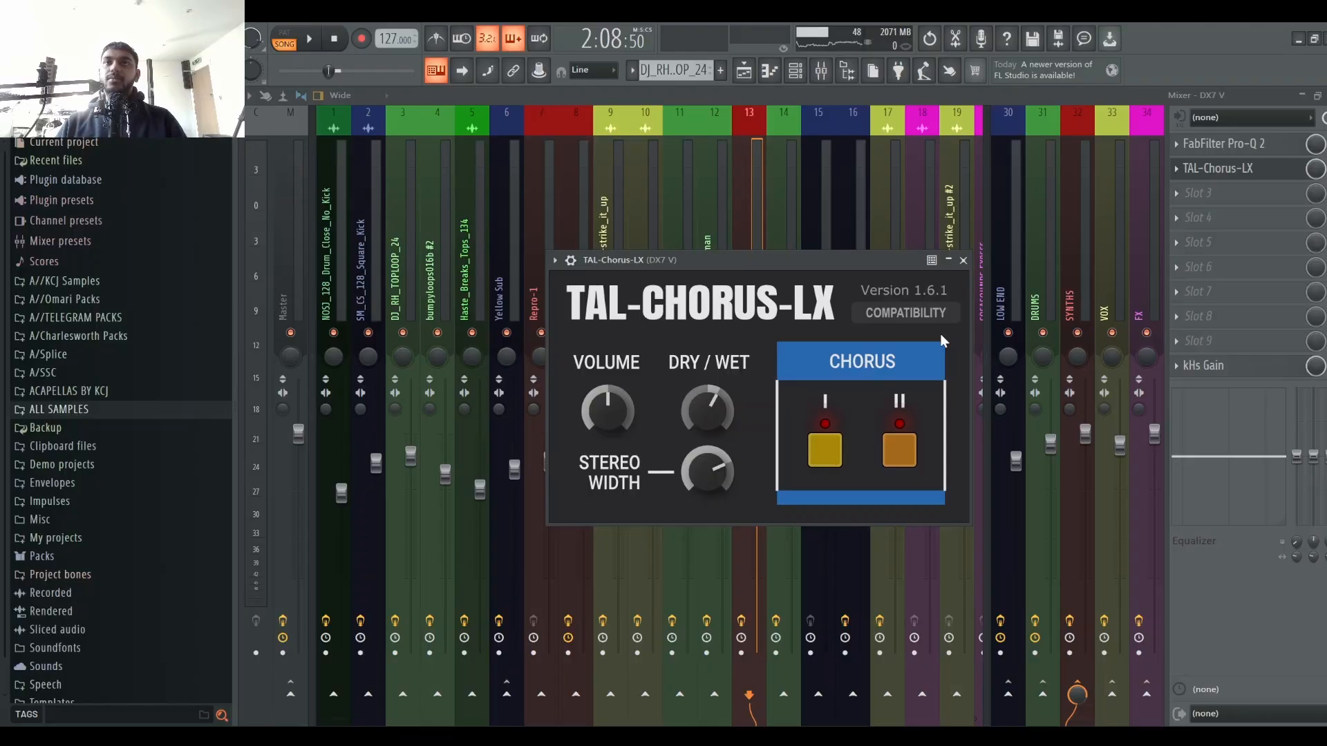
left_click(963, 260)
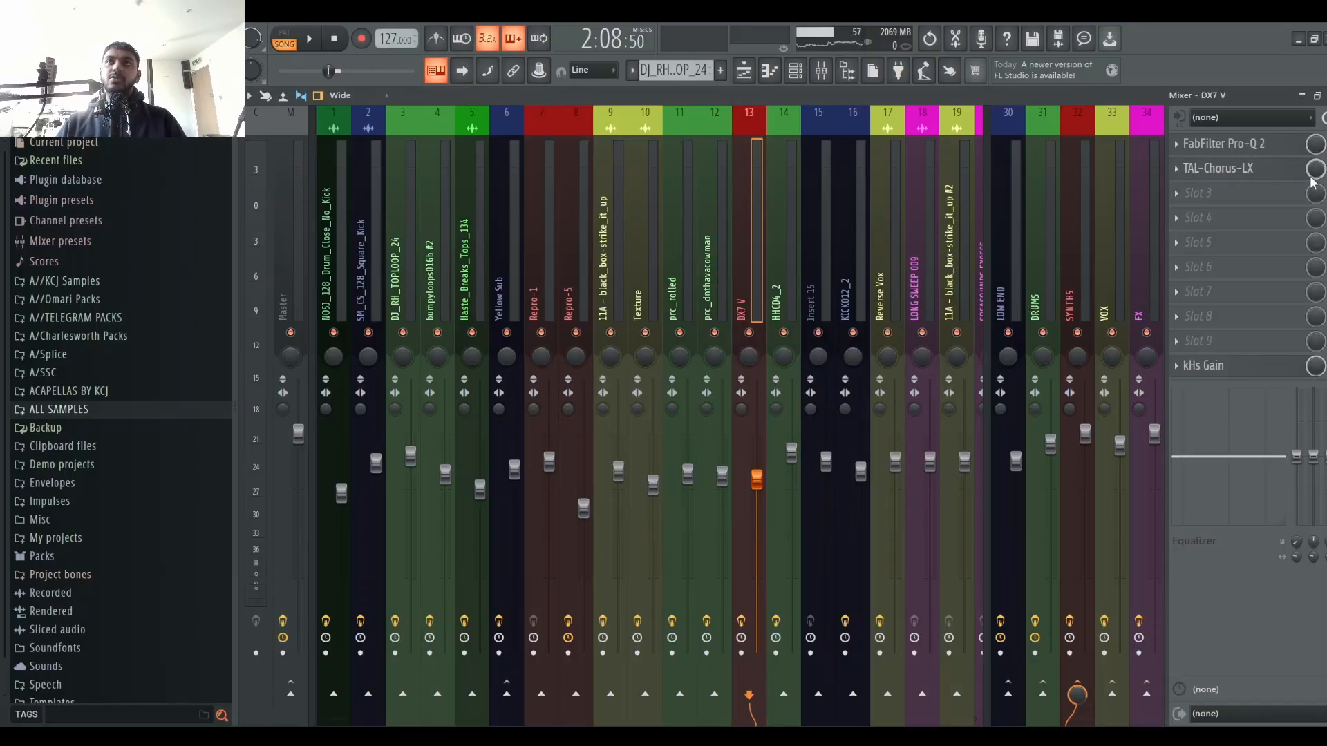
key("space")
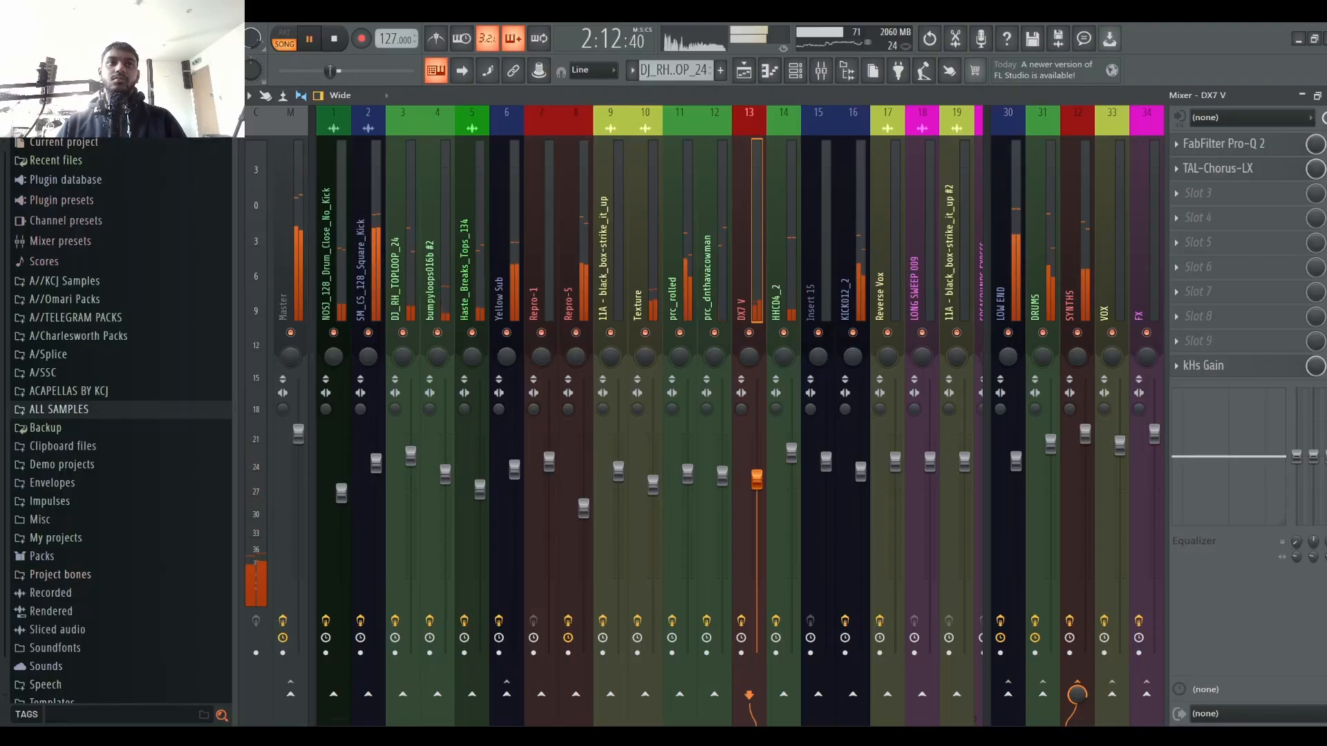
left_click(1277, 174)
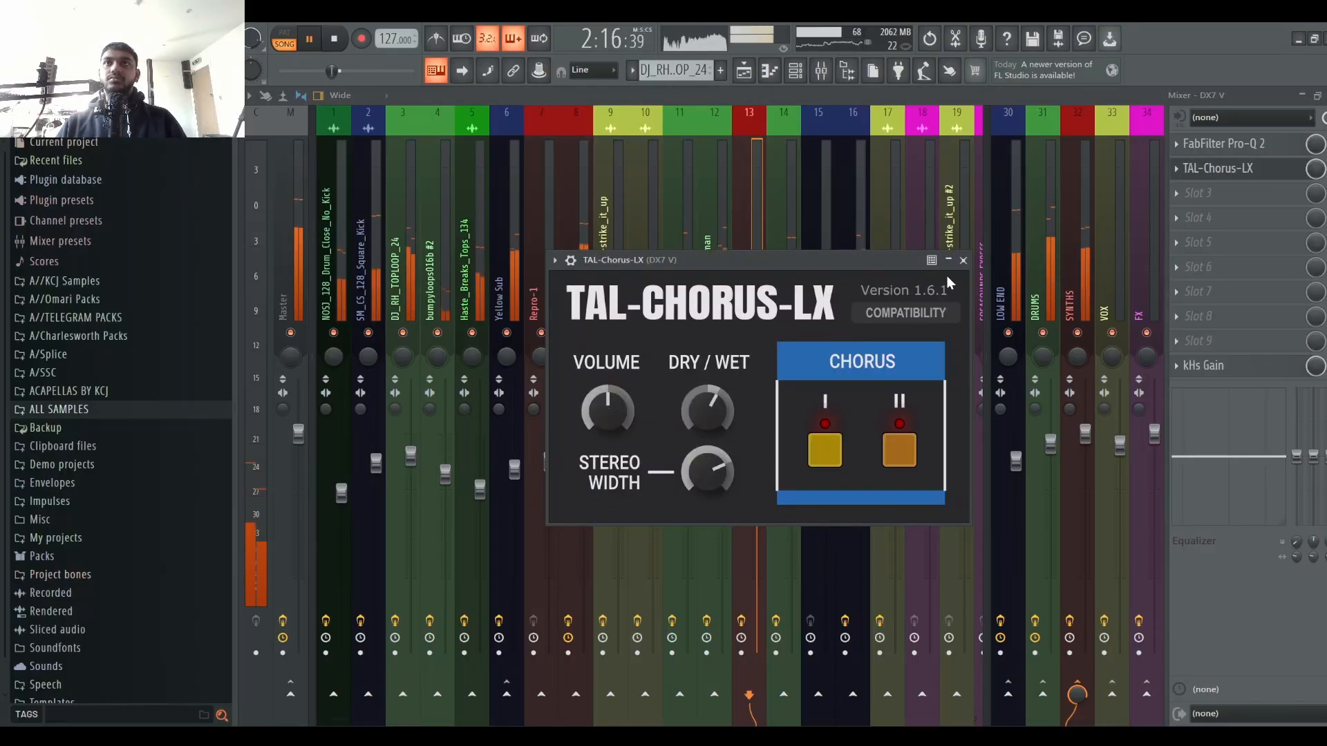
left_click(963, 261)
key("space")
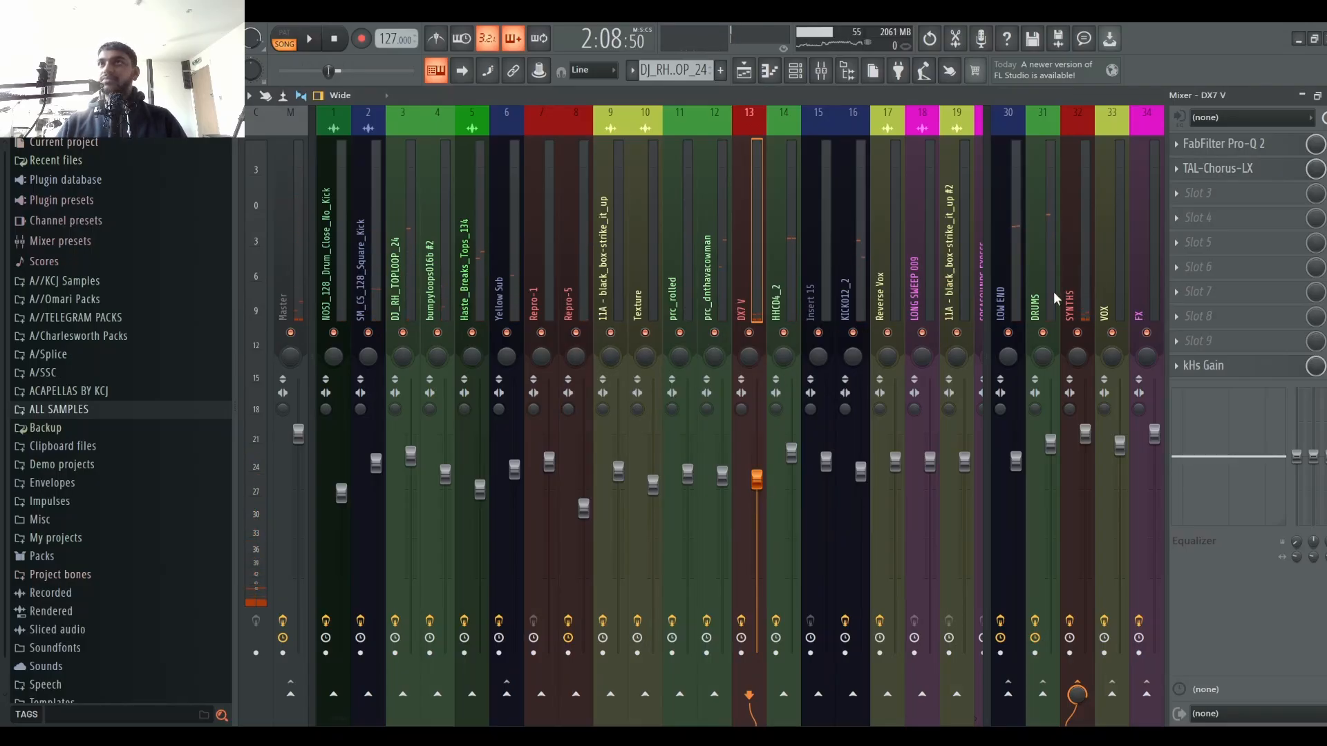
key("space")
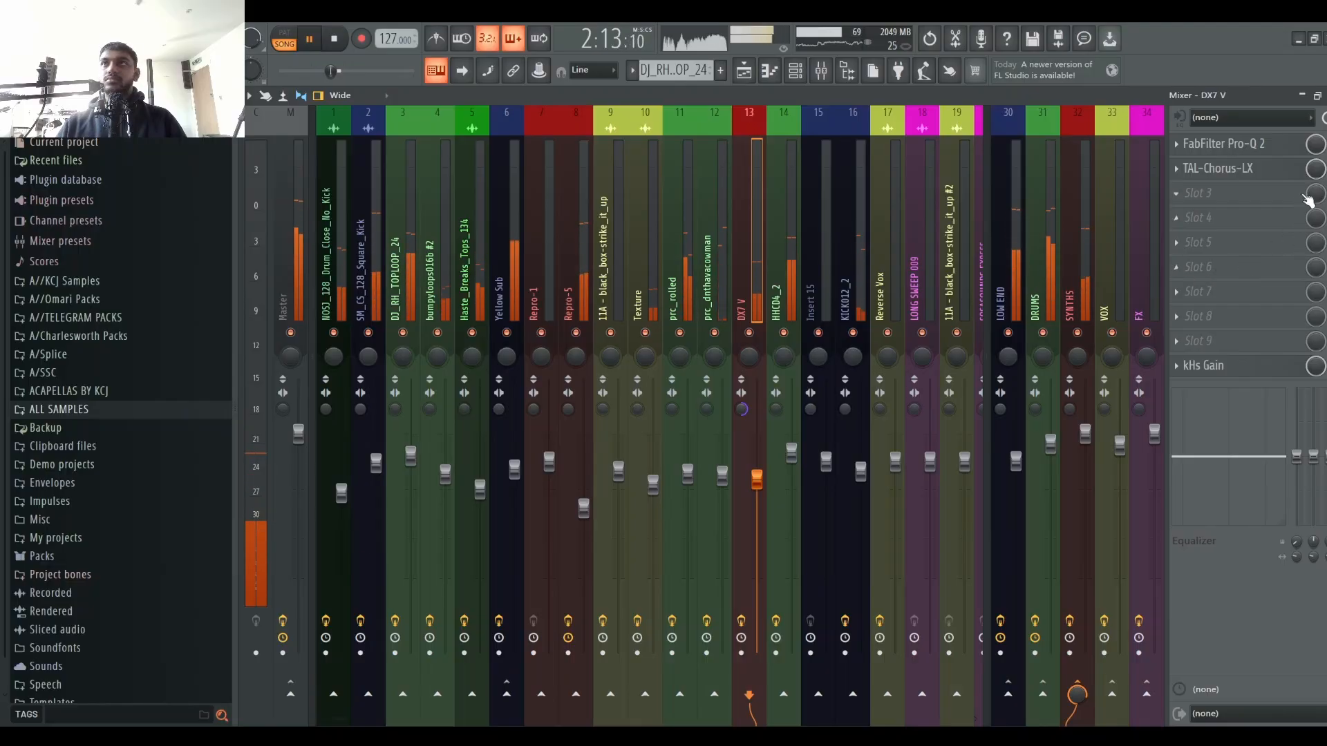
key("space")
key("space")
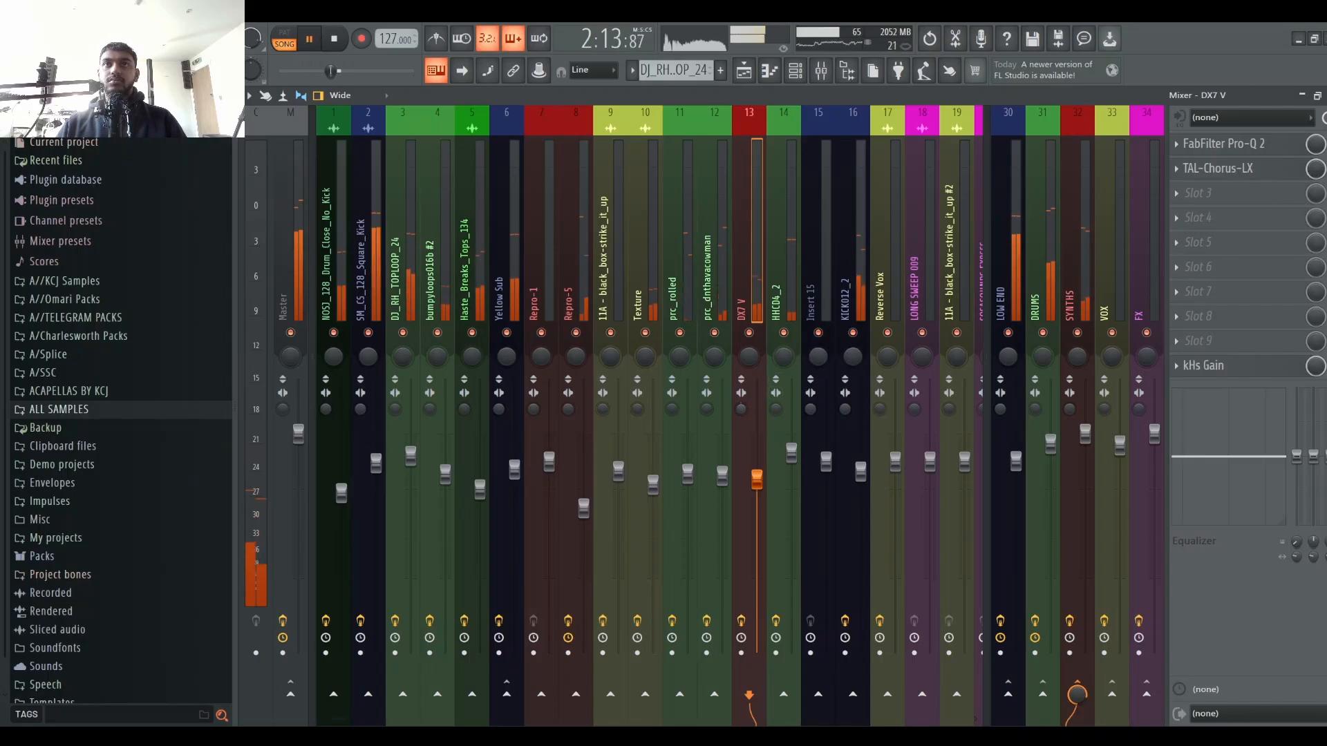
left_click(1203, 169)
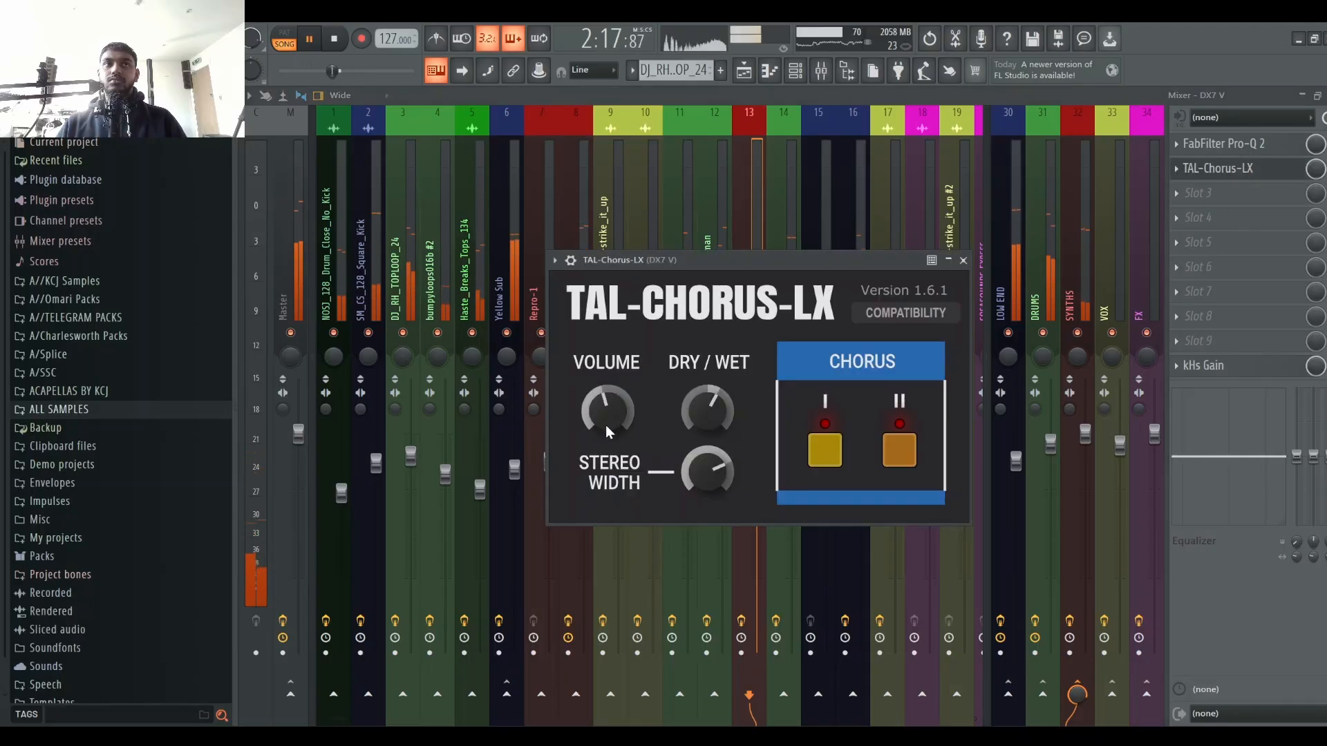
left_click(962, 260)
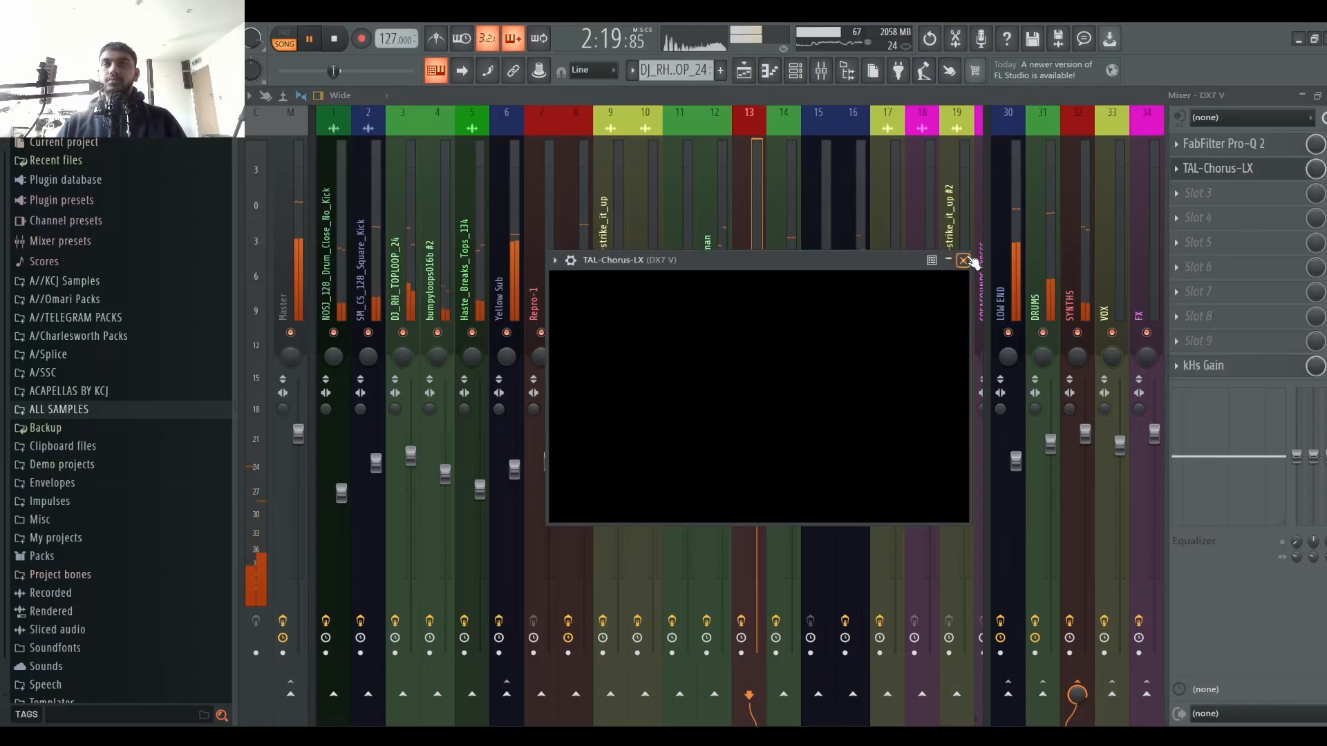
Step: Stop playback, open and close the DX7 V channel's TAL-Chorus-LX window twice, and restart playback
key("space")
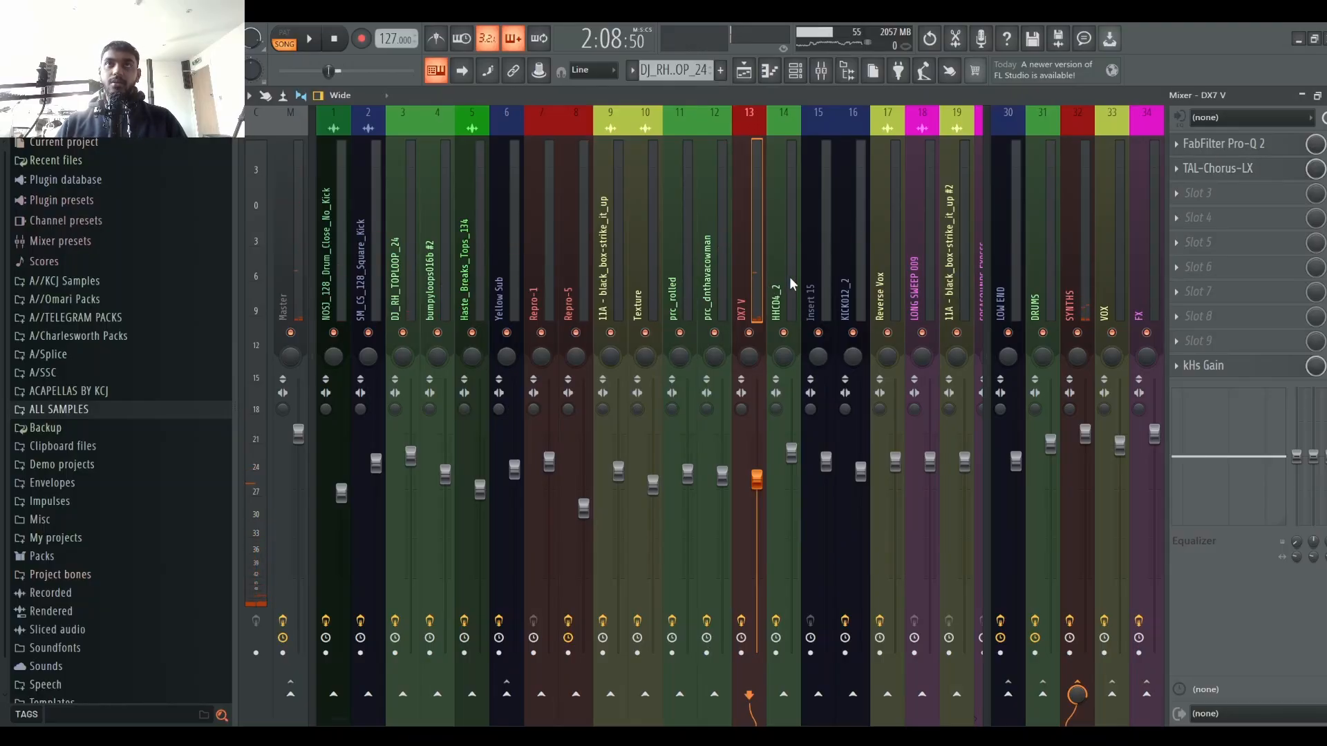
left_click(1290, 166)
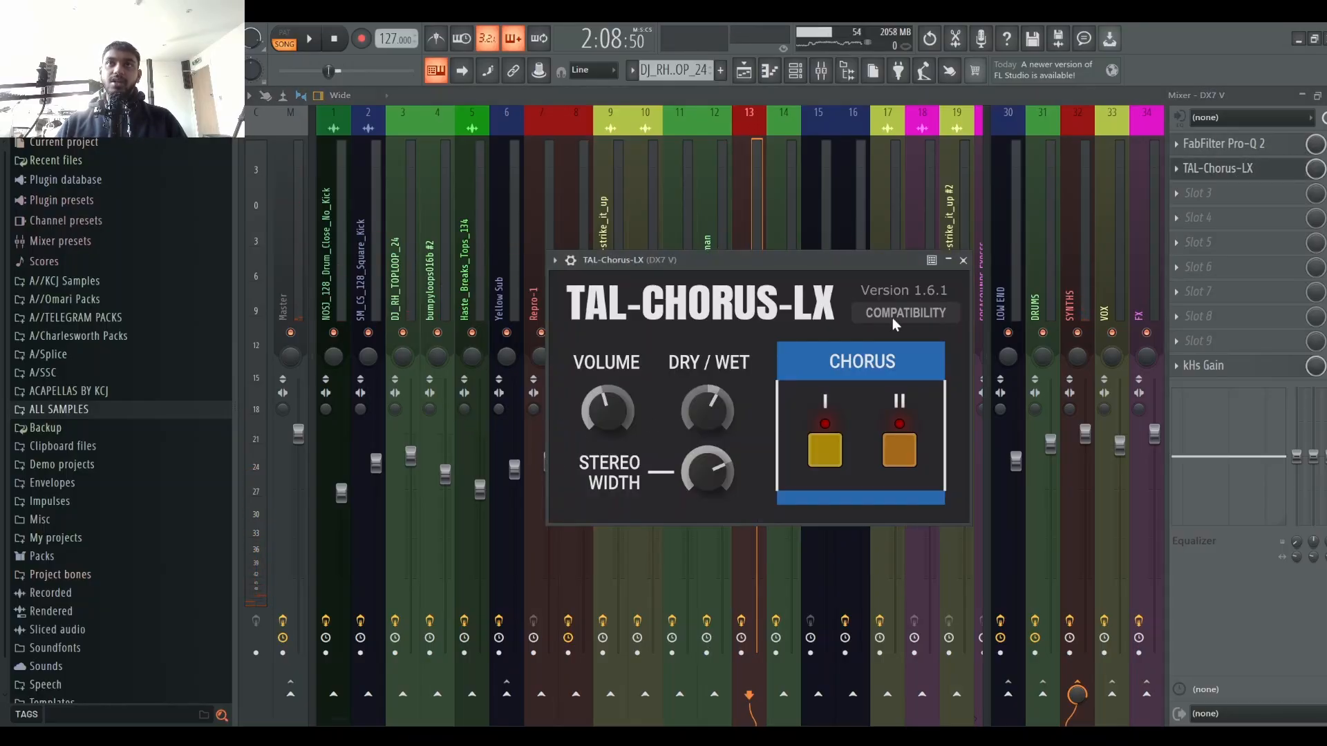
left_click(964, 261)
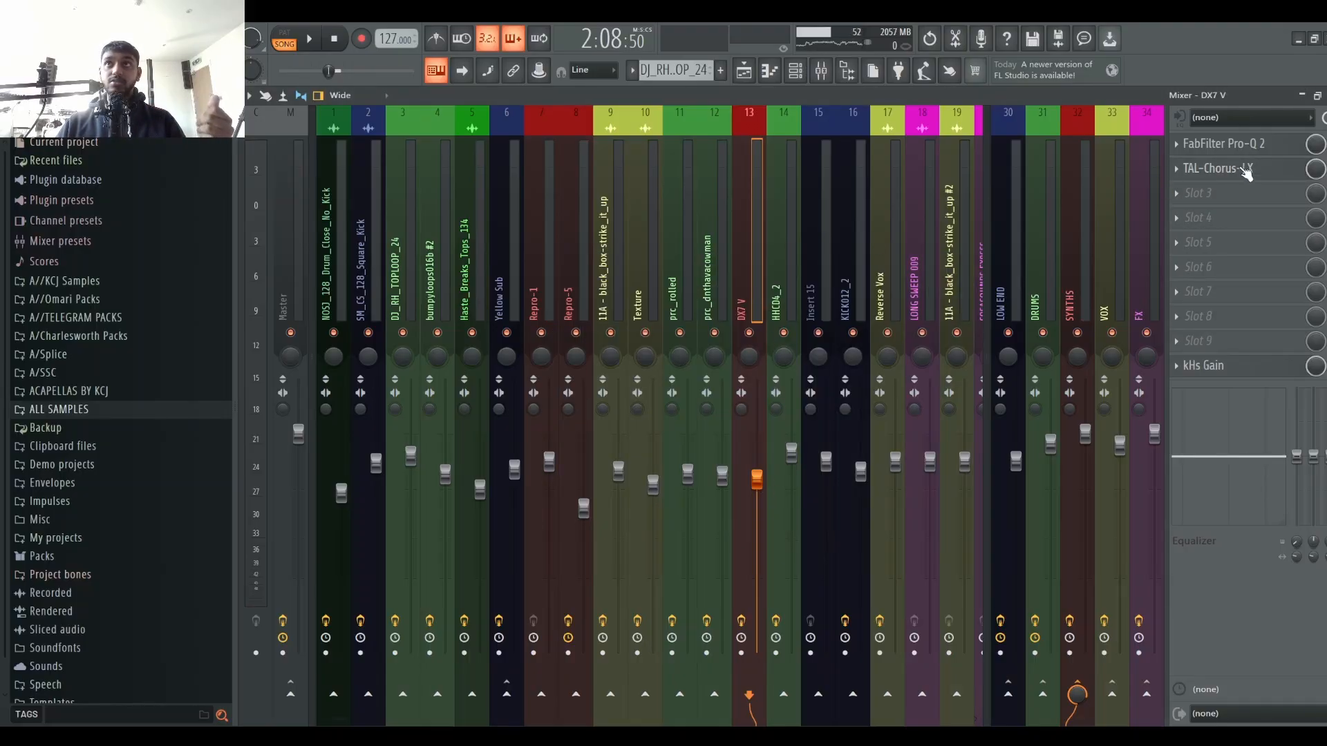
left_click(1278, 177)
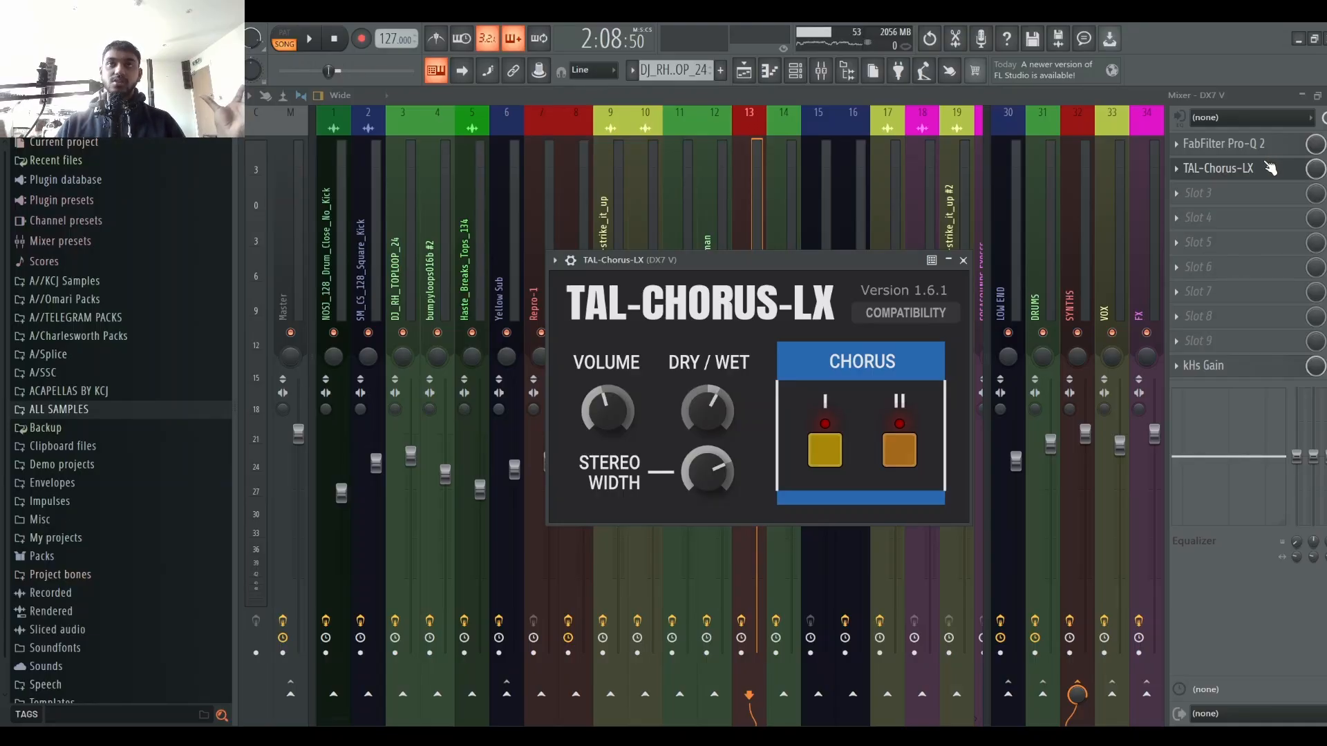
left_click(963, 261)
key("space")
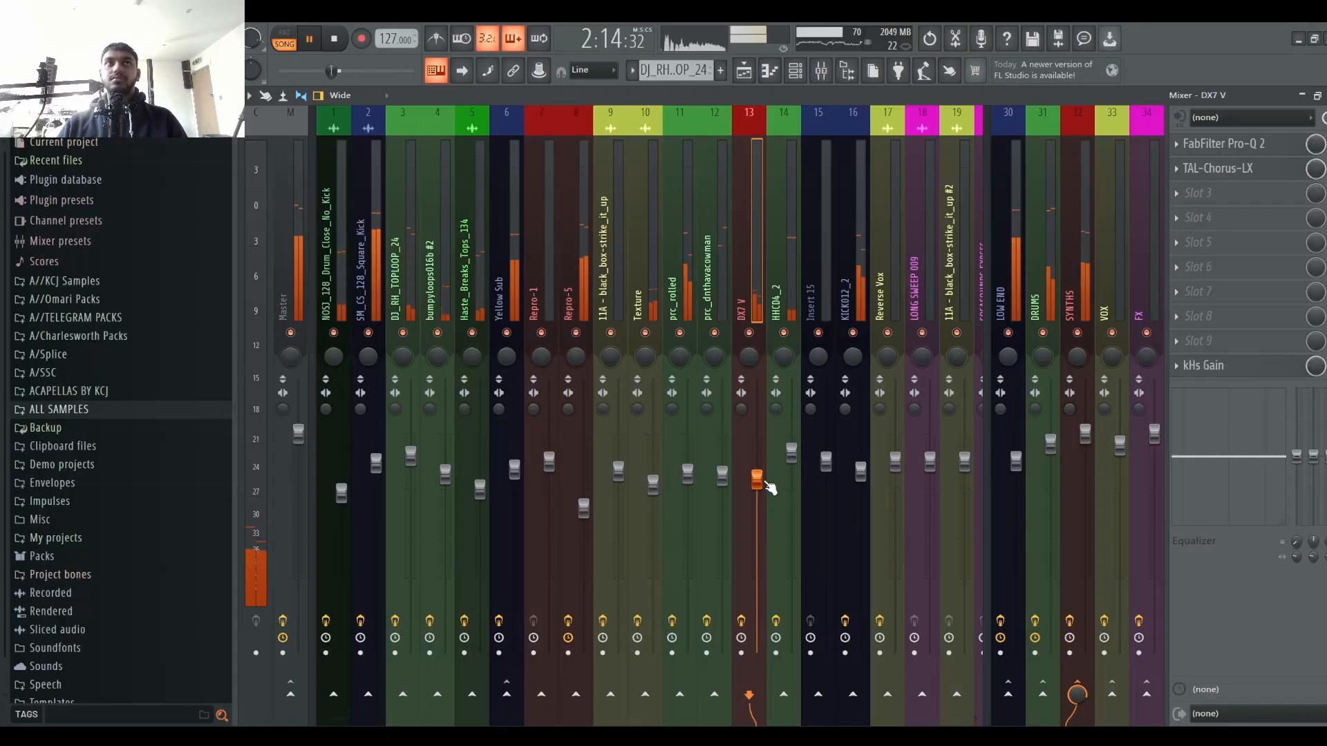
Step: Raise the DX7 V channel's volume fader slightly
left_click_drag(760, 480, 759, 469)
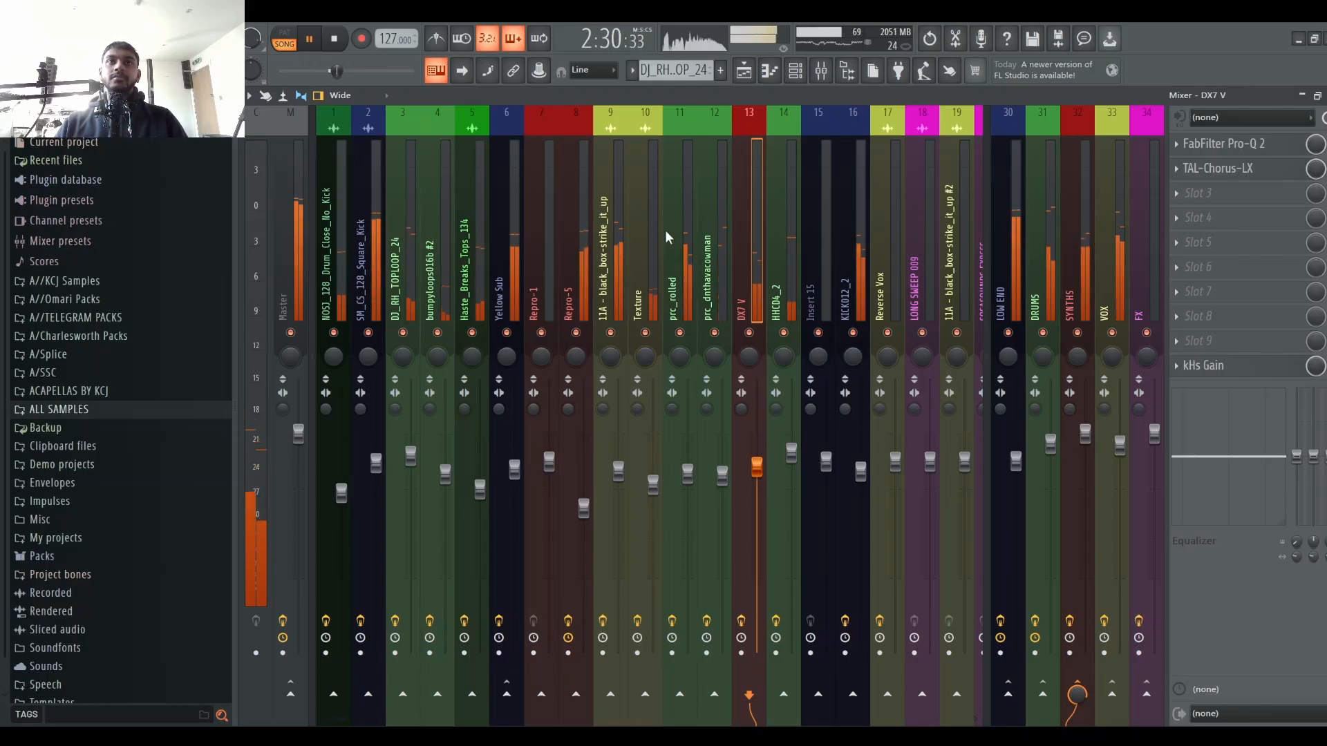
Step: Select the SYNTHS channel to review its effect chain and stop playback
left_click(1087, 257)
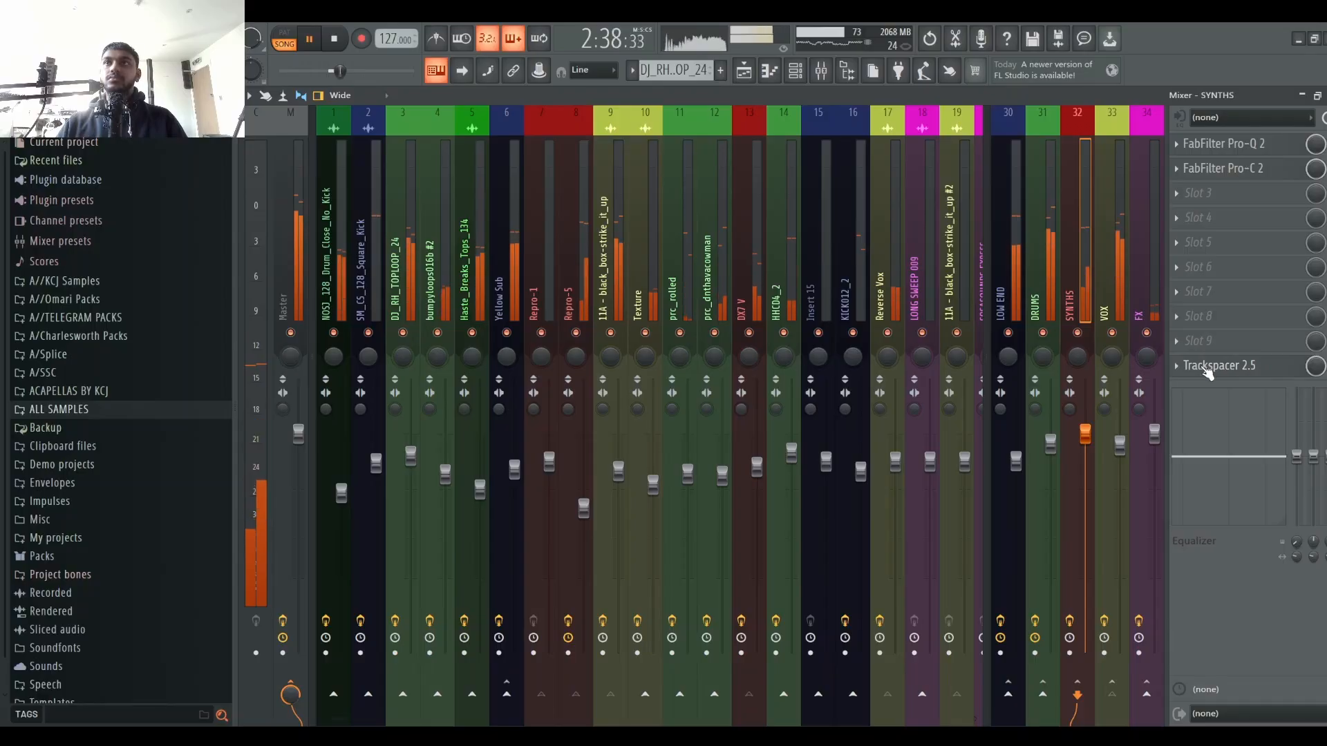
key("space")
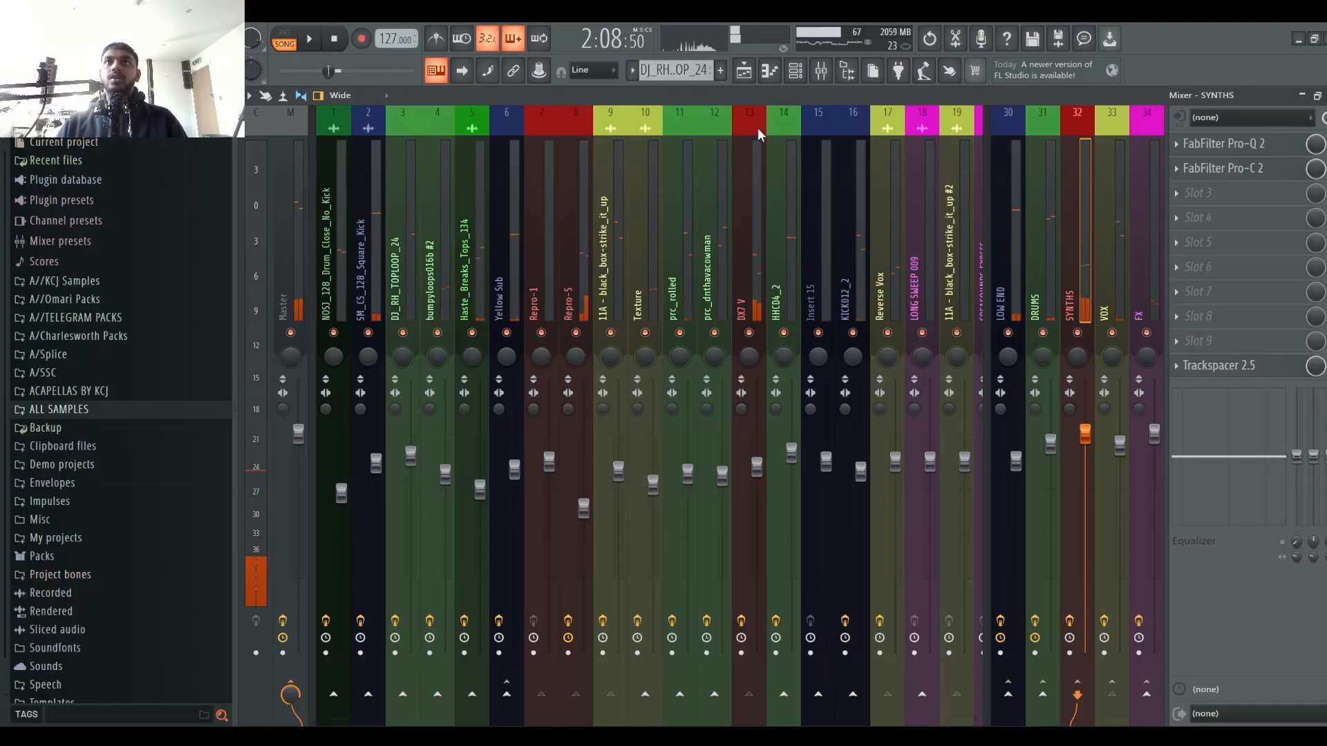
Step: Open the MicroVox channel's MicroShift plugin and turn its Focus knob up slightly
left_click_drag(741, 289, 673, 287)
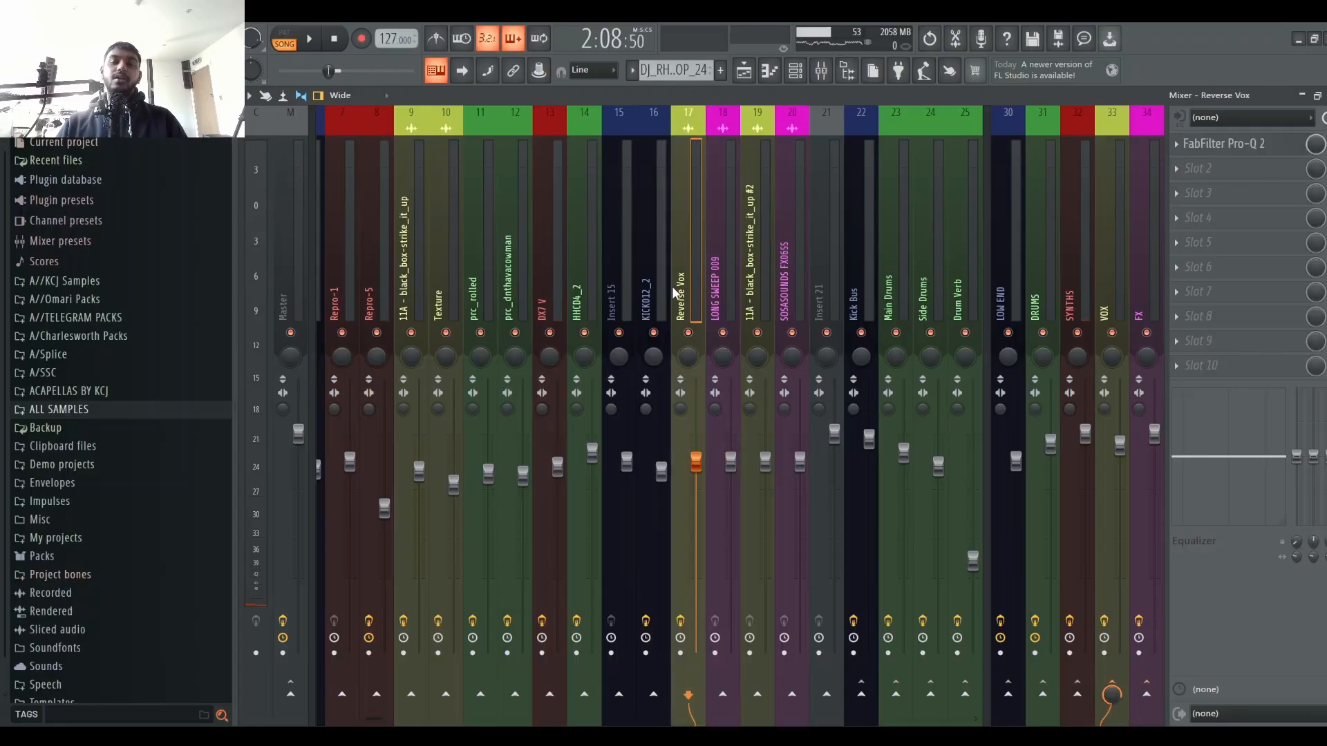
left_click_drag(542, 282, 661, 230)
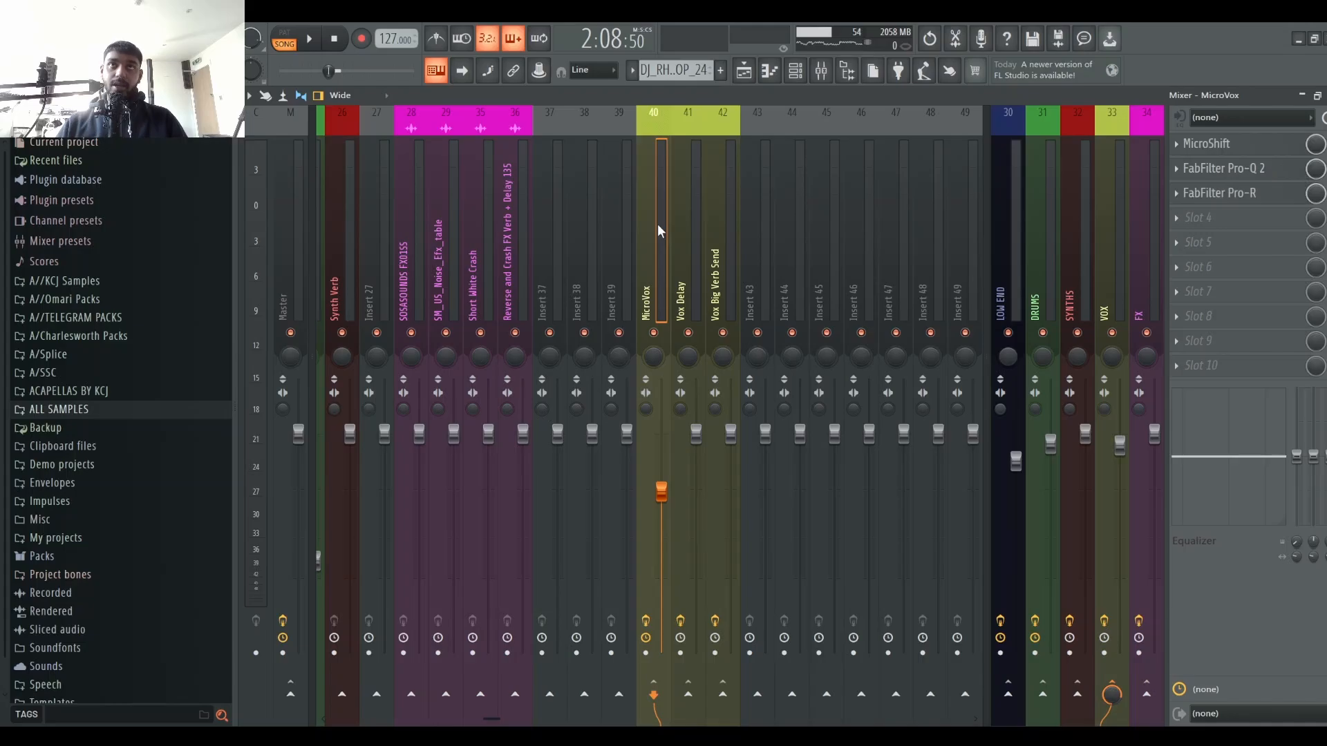
left_click(1238, 147)
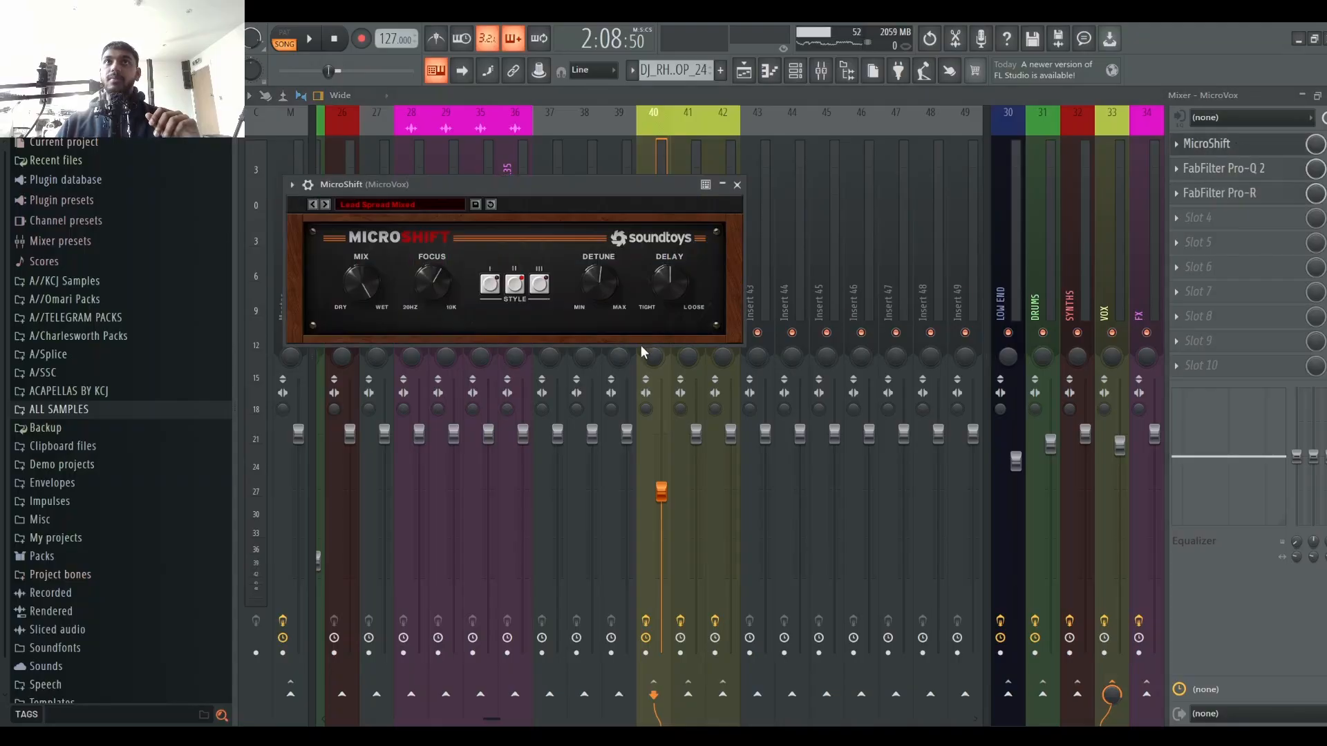
left_click(737, 185)
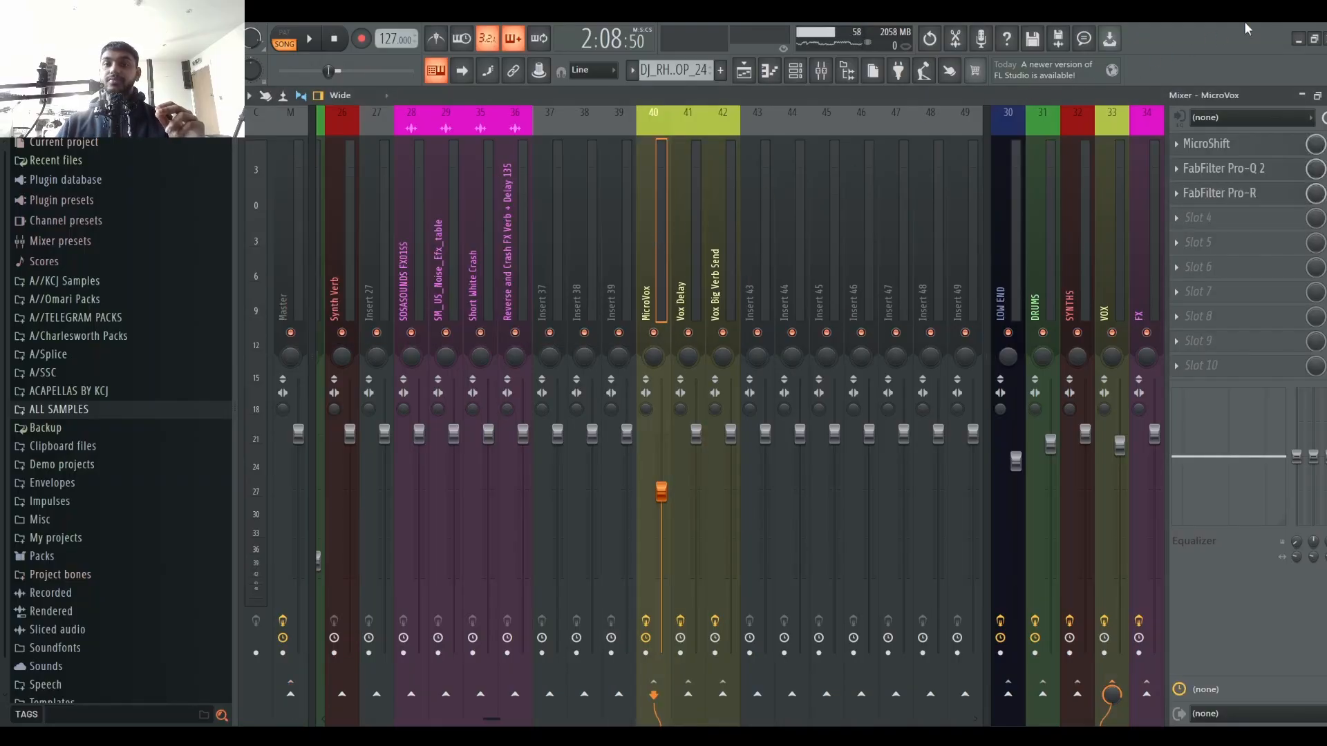
left_click(1244, 143)
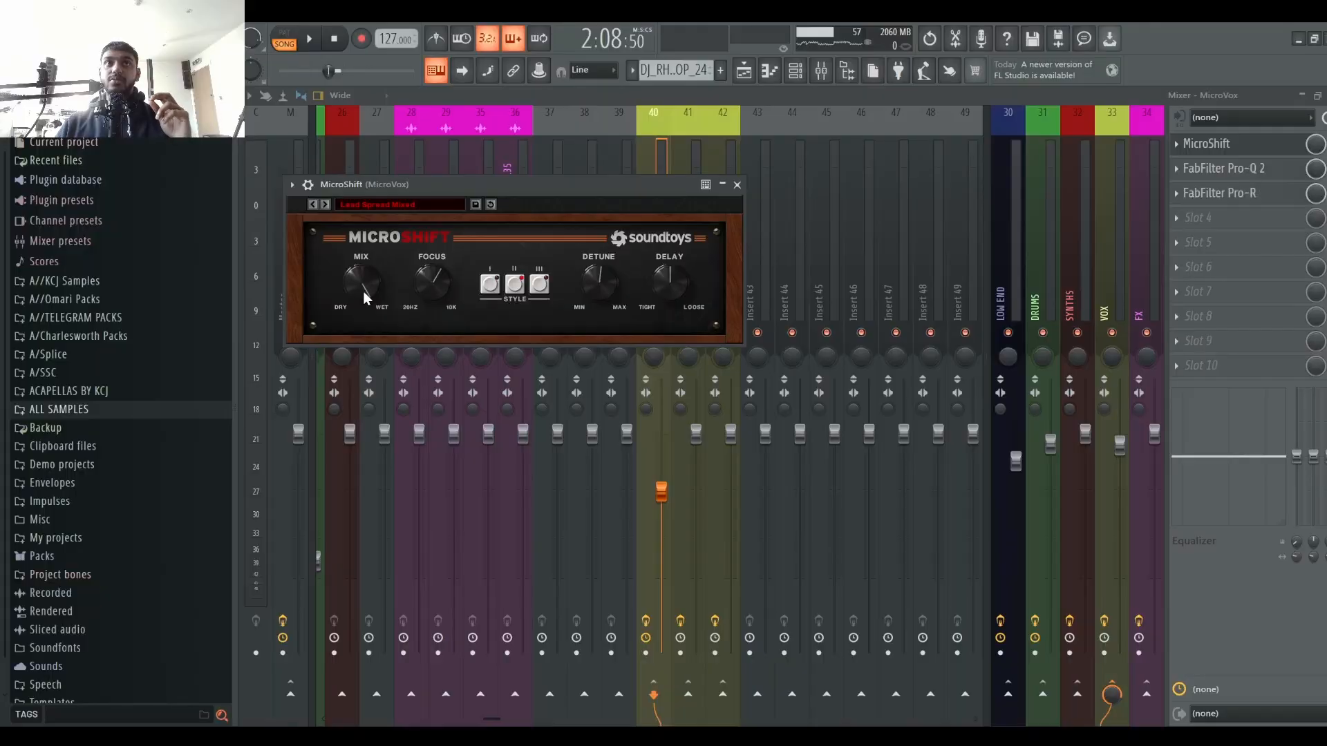
left_click_drag(429, 293, 436, 279)
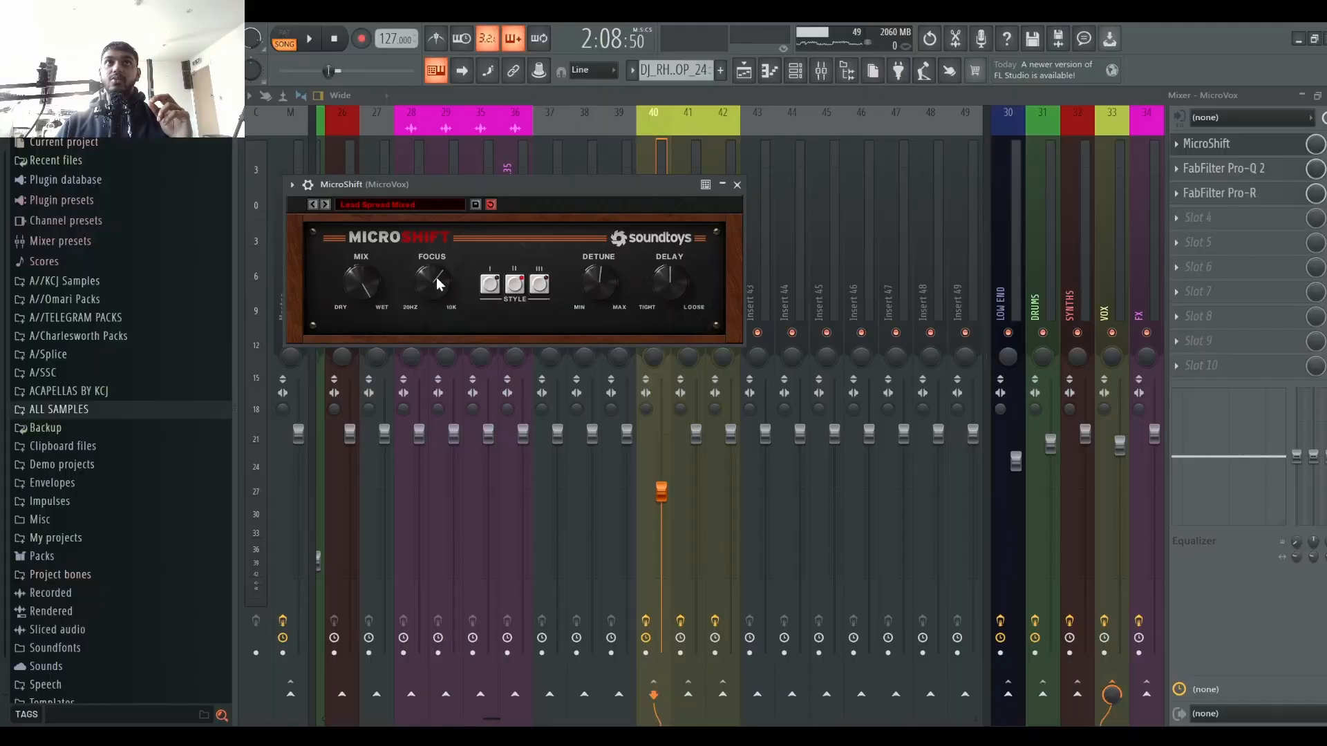
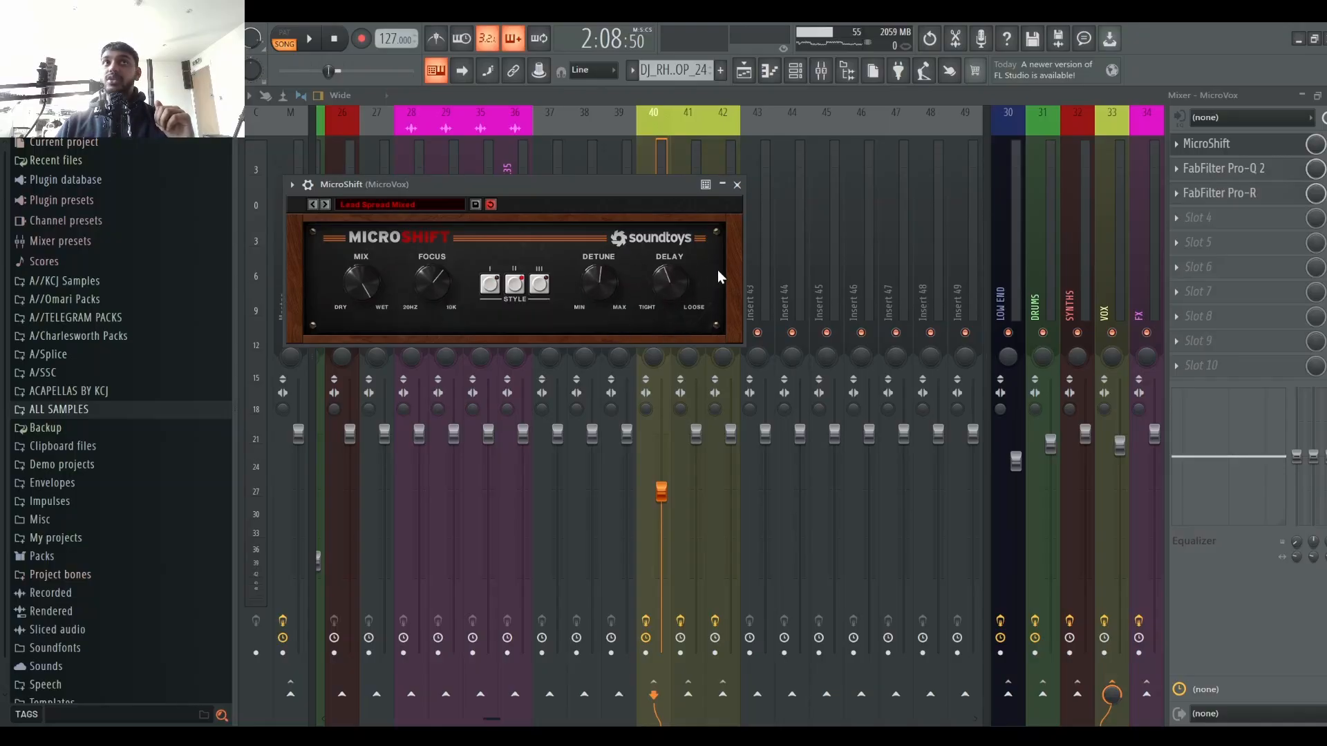
Step: Close the MicroShift window, start playback and switch to the playlist and back to the mixer
left_click(737, 185)
key("space")
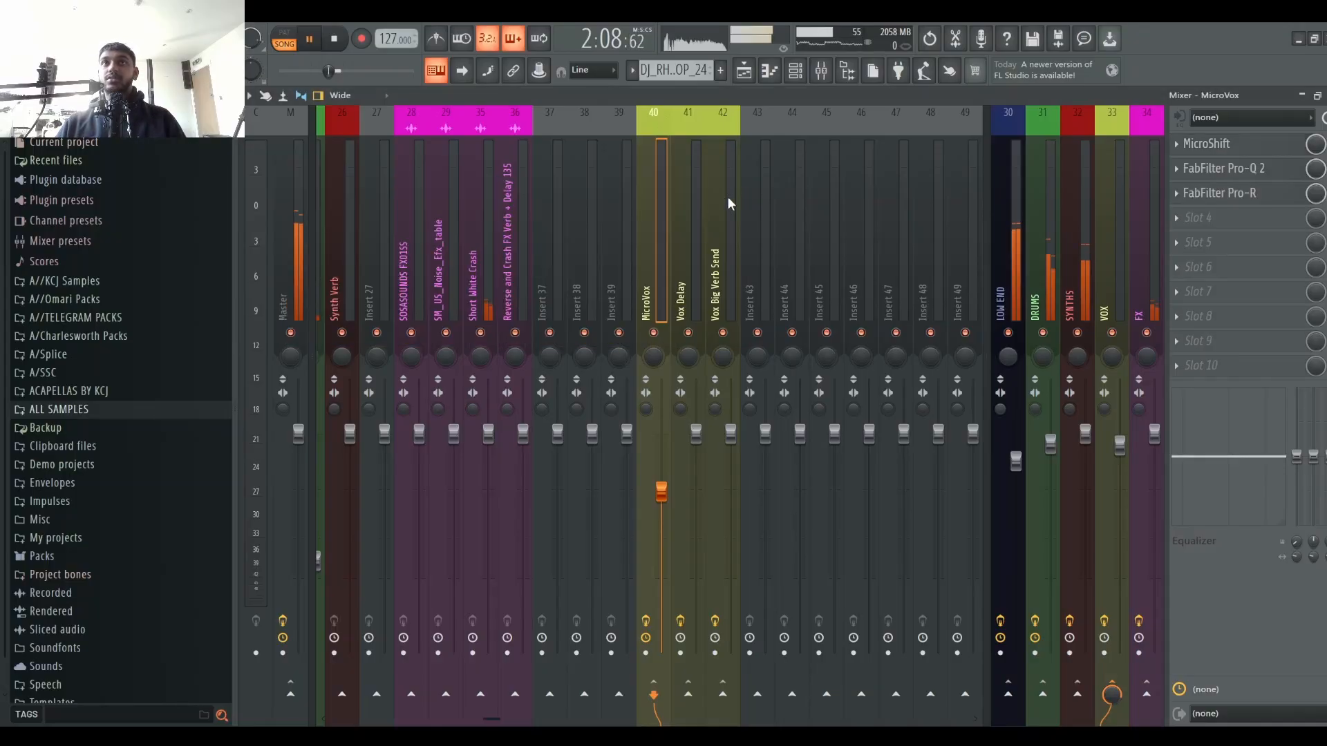
left_click(769, 77)
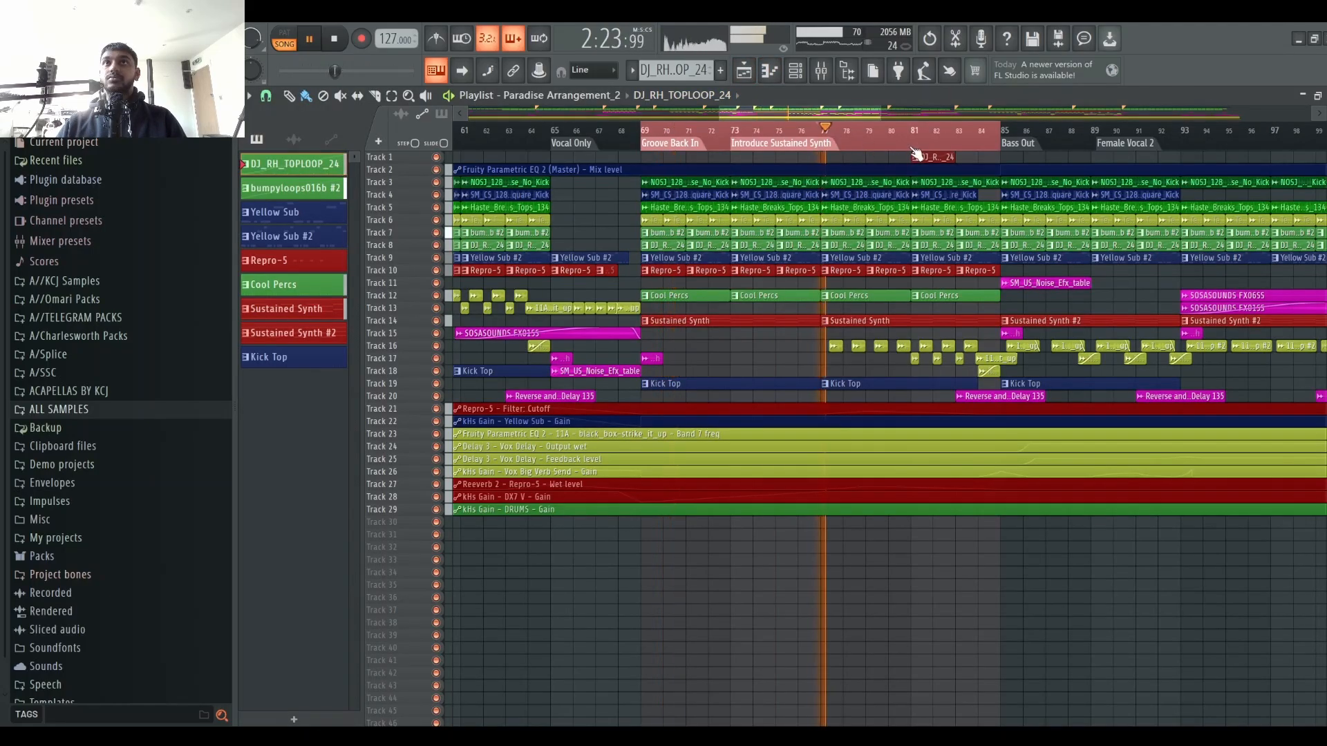
left_click(822, 72)
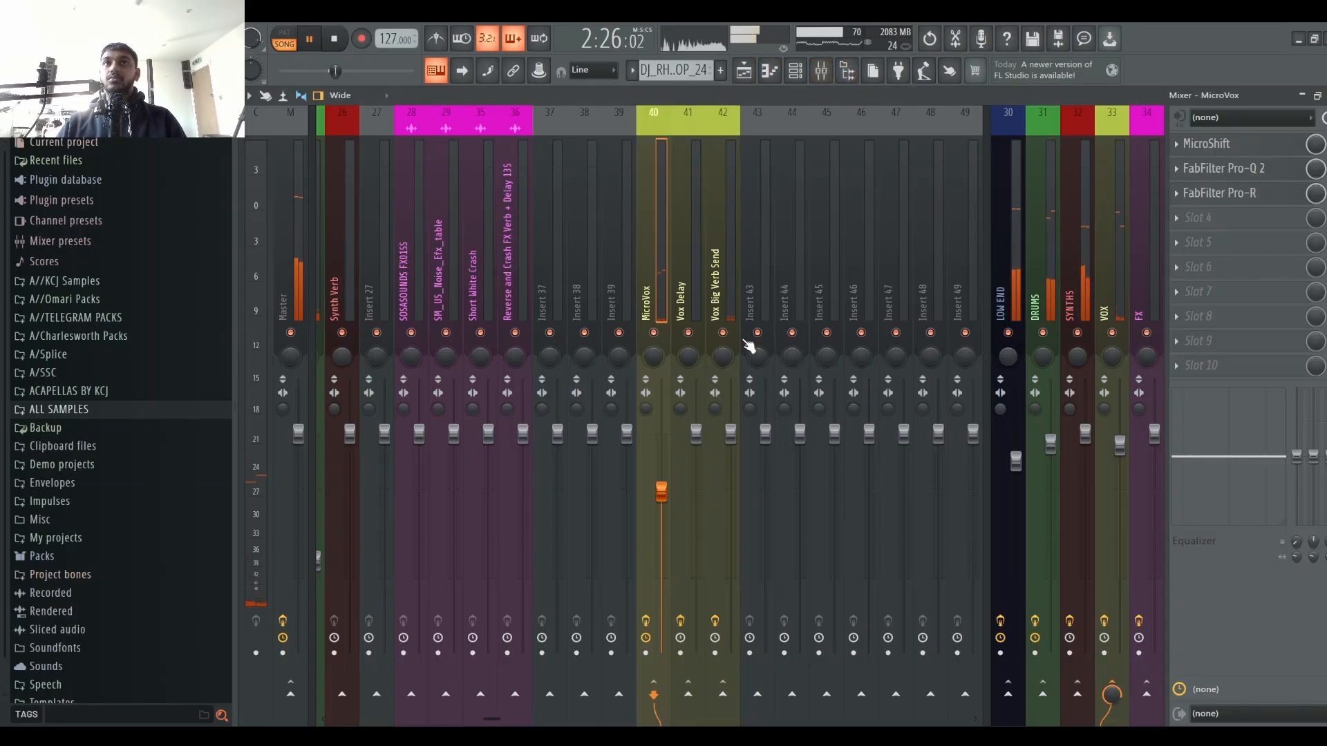
Step: Toggle the mutes on the LOW END, DRUMS, SYNTHS and MicroVox channels to audition the vocal
left_click(1077, 332)
left_click(1042, 332)
left_click(1008, 333)
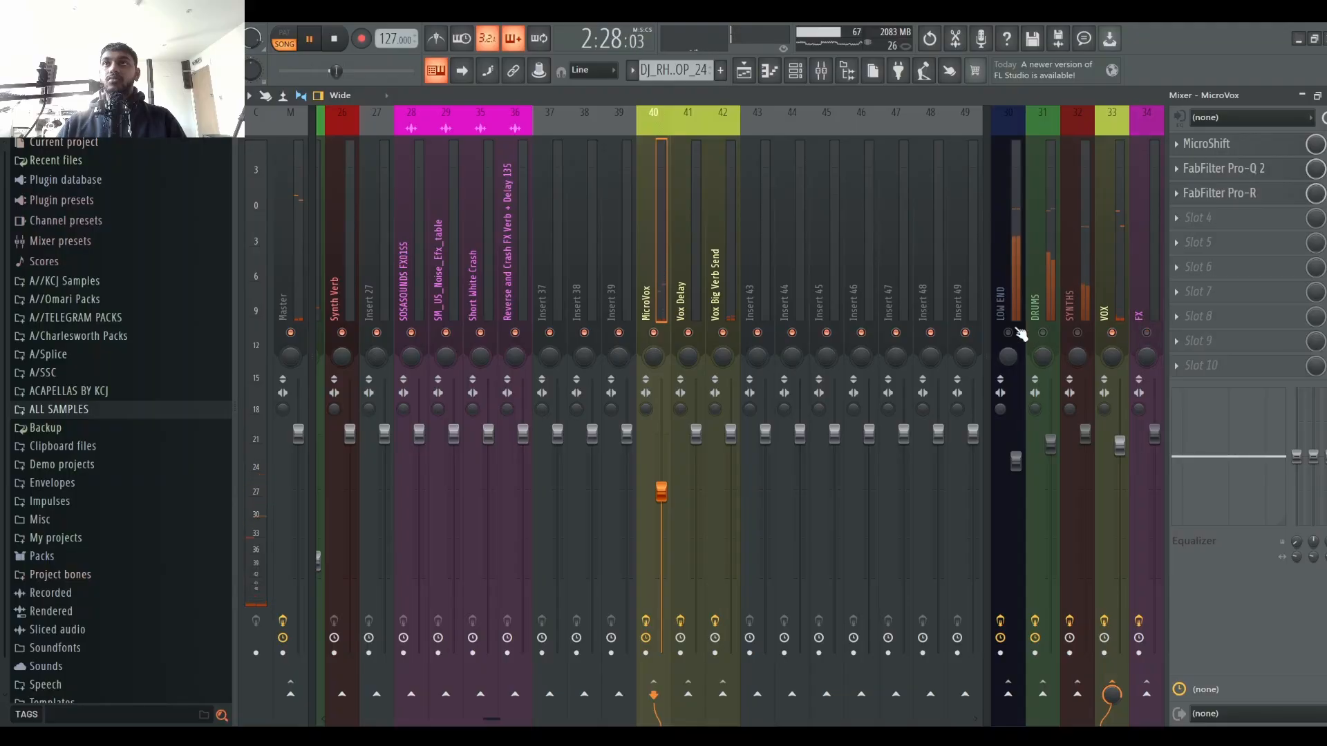
left_click(656, 334)
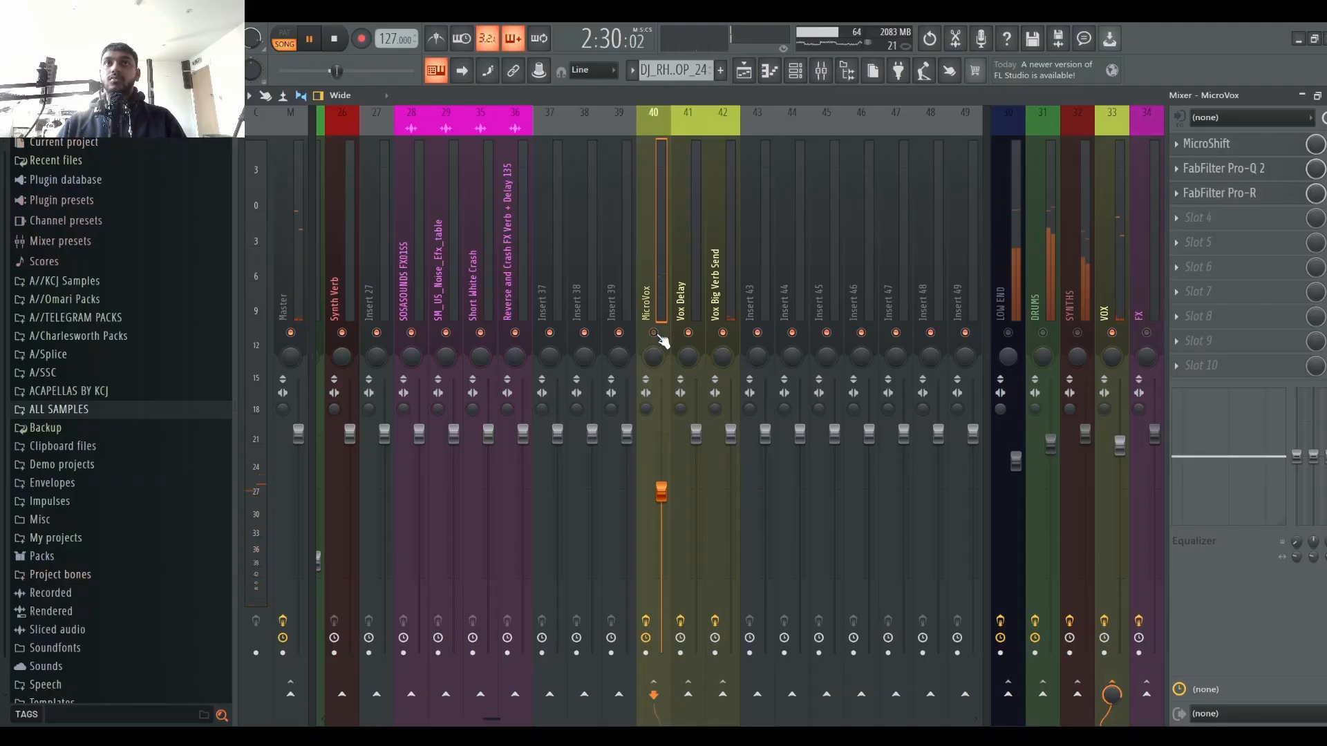
left_click(659, 336)
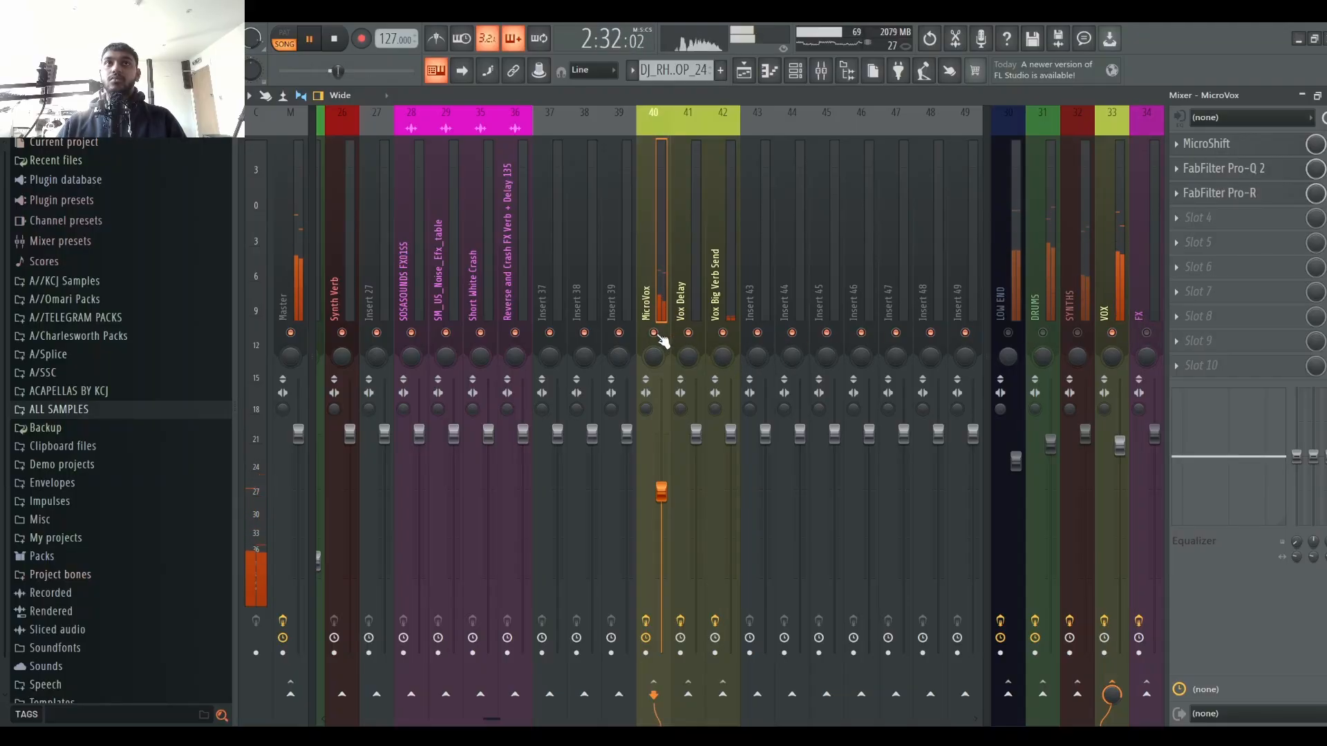
left_click(660, 337)
left_click(660, 337)
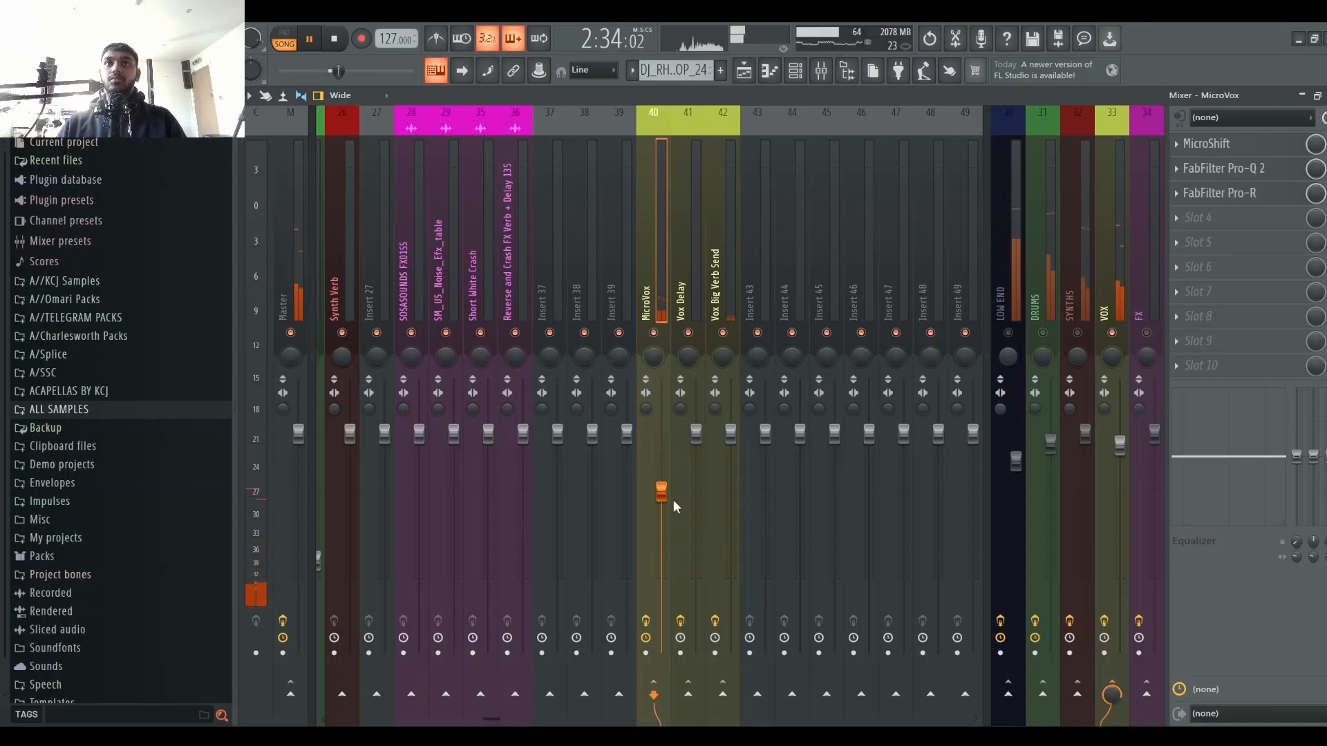
Step: Raise the MicroVox channel's volume fader during playback and pull it back down slightly after stopping
left_click_drag(662, 492, 662, 406)
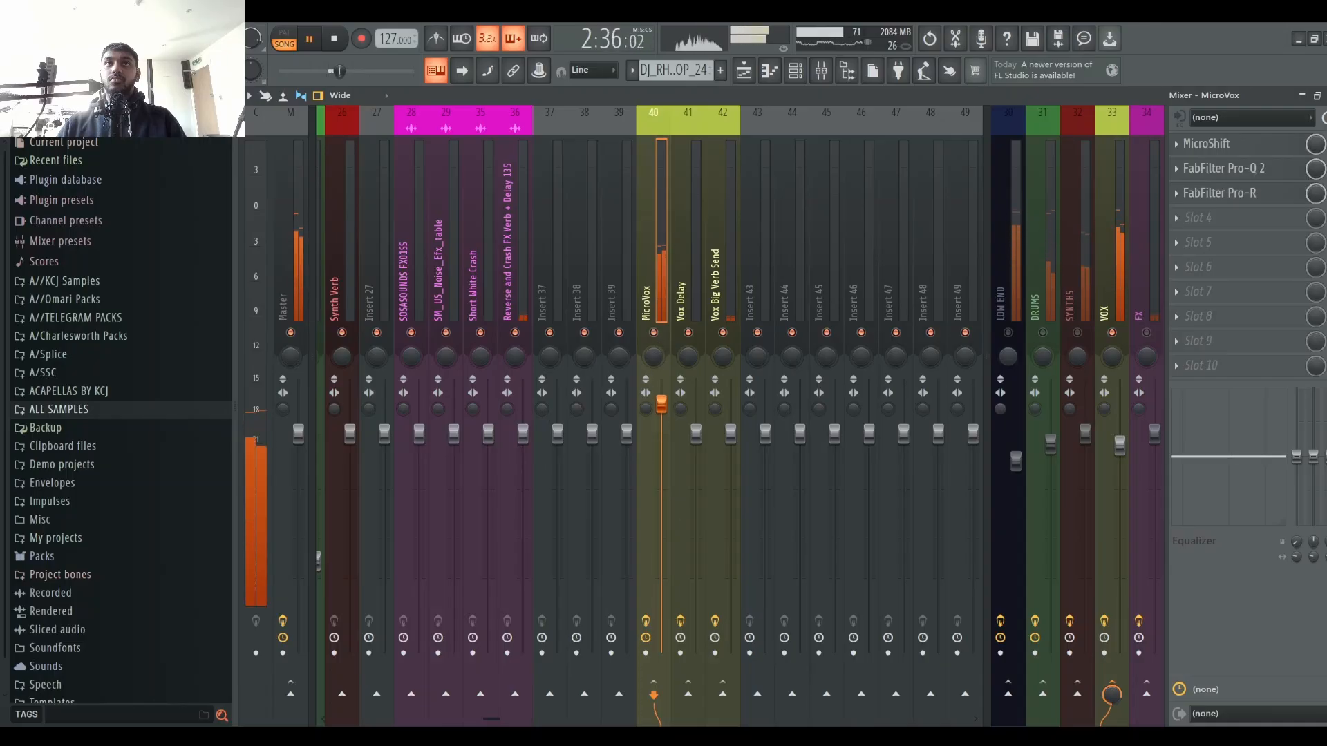
left_click(658, 335)
left_click(658, 335)
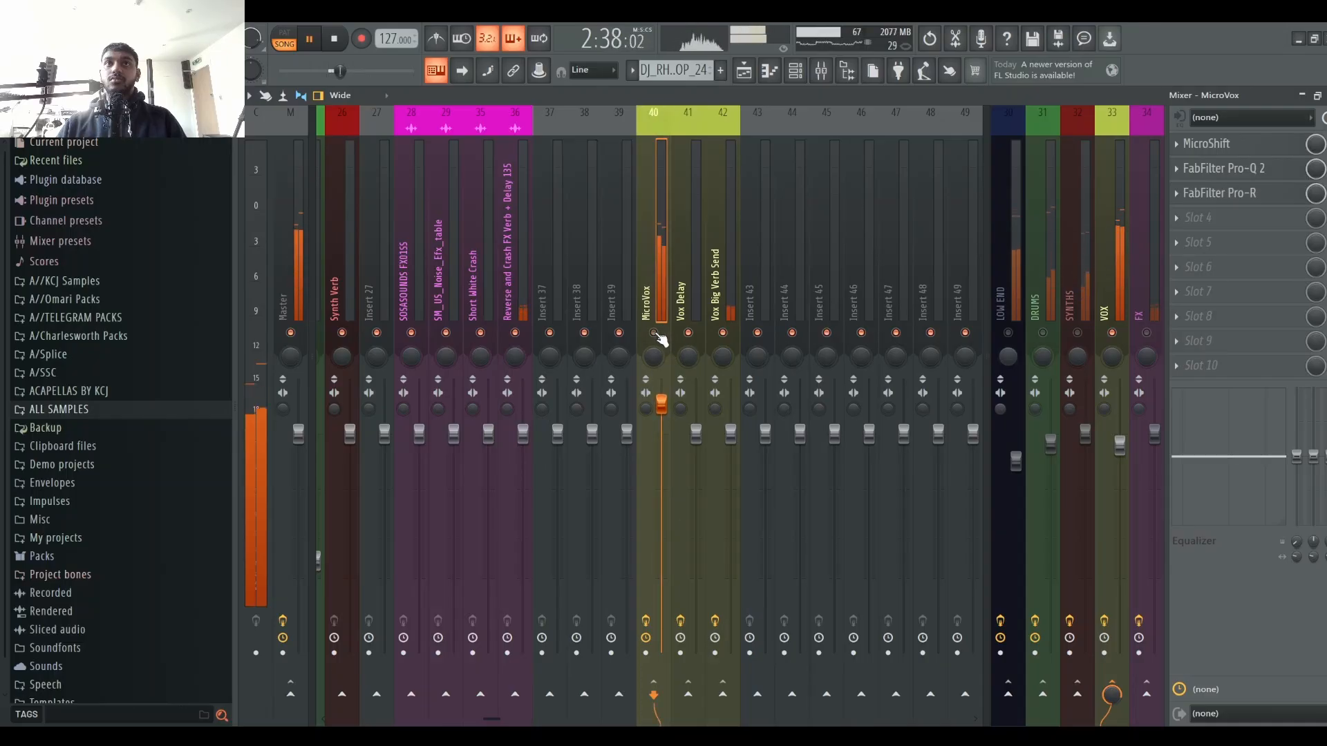
key("space")
left_click_drag(661, 405, 662, 428)
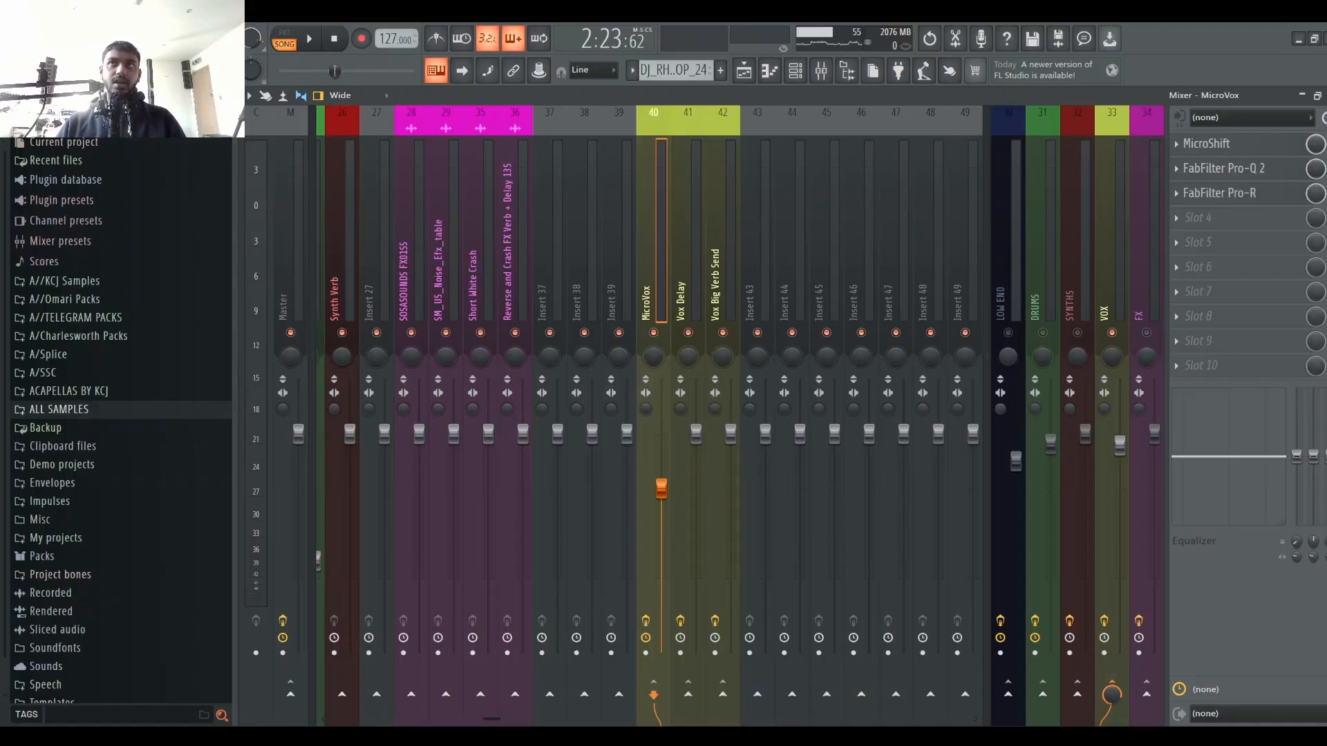
Step: Open and close the MicroVox channel's MicroShift window and restart playback
left_click(1242, 154)
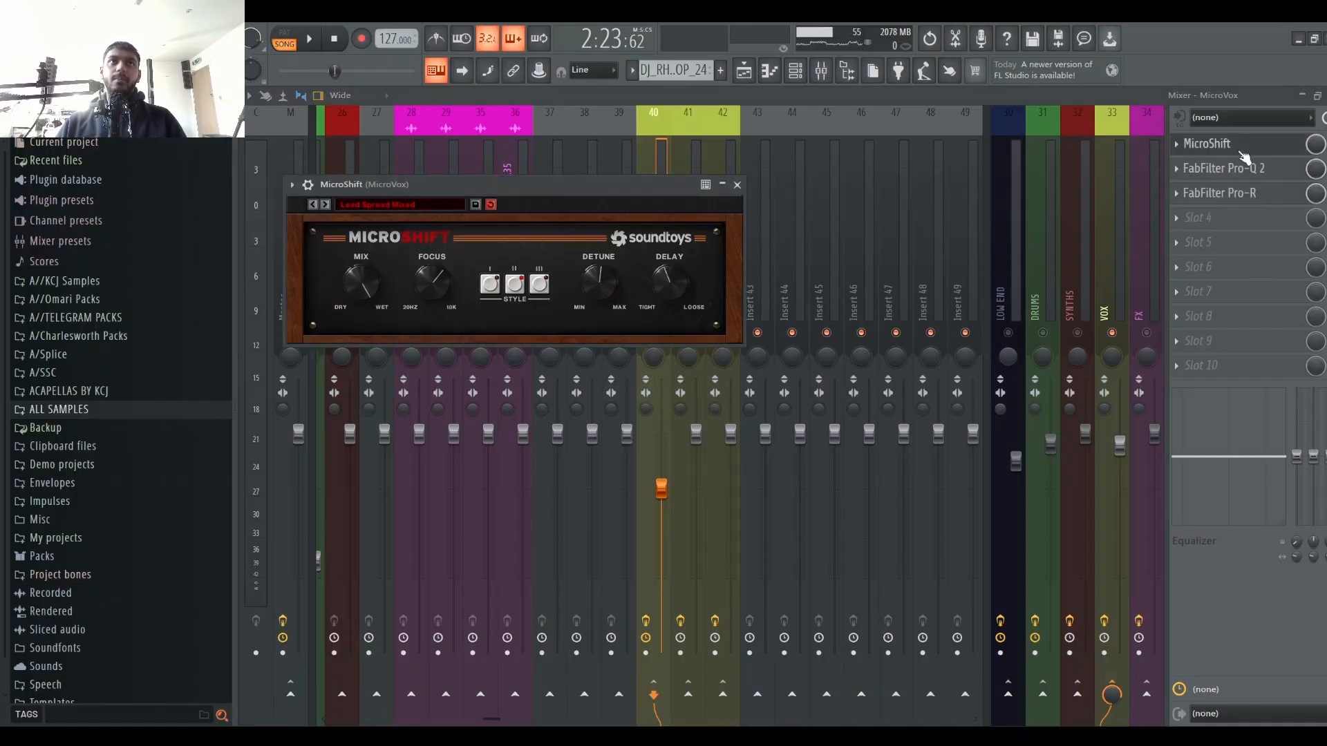
left_click(1242, 145)
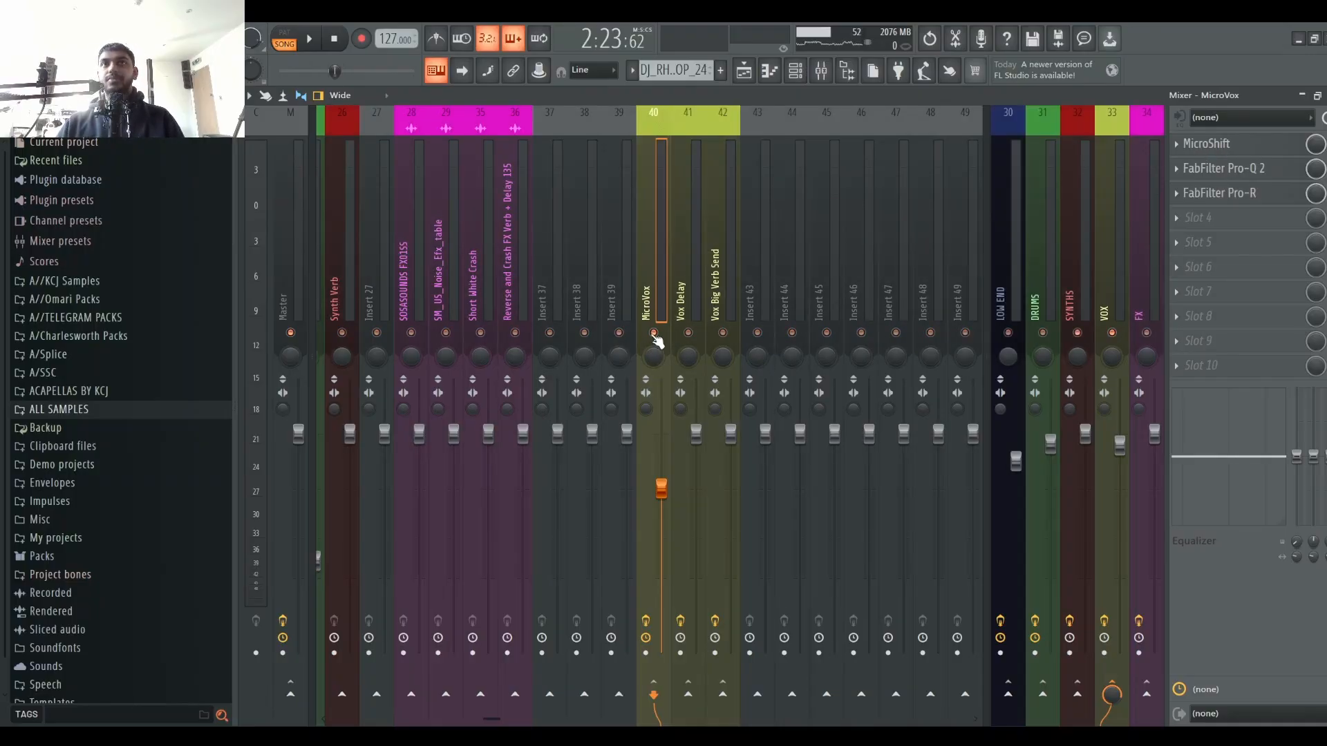
key("space")
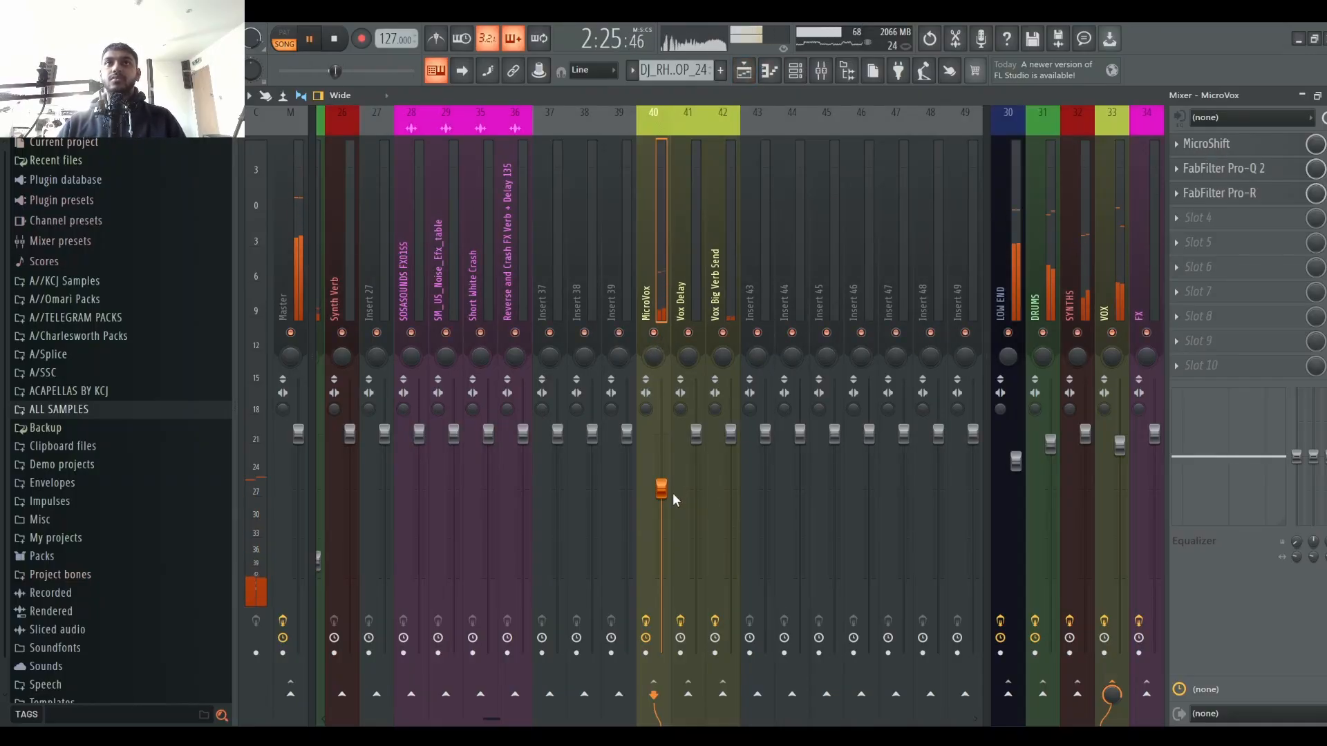
Step: Nudge the MicroVox fader up slightly and stop playback from the playlist
left_click_drag(669, 491, 672, 487)
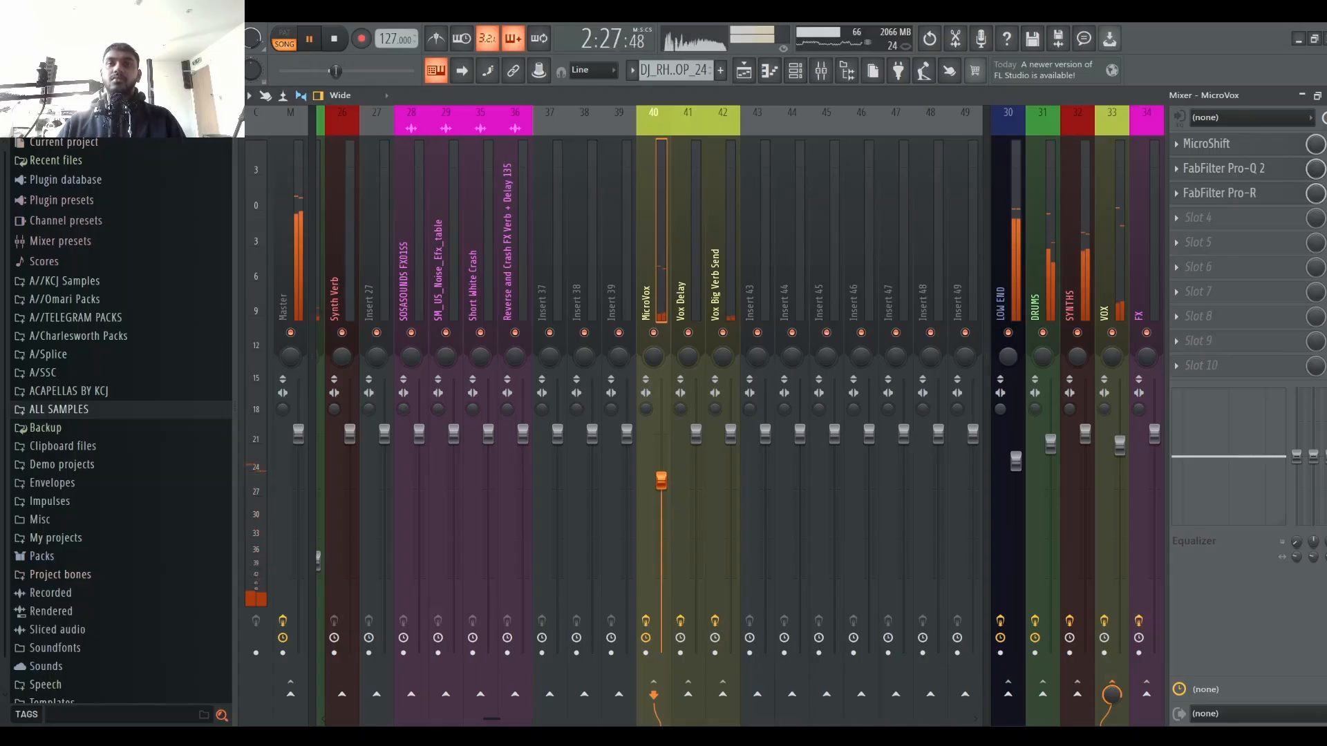
left_click(745, 72)
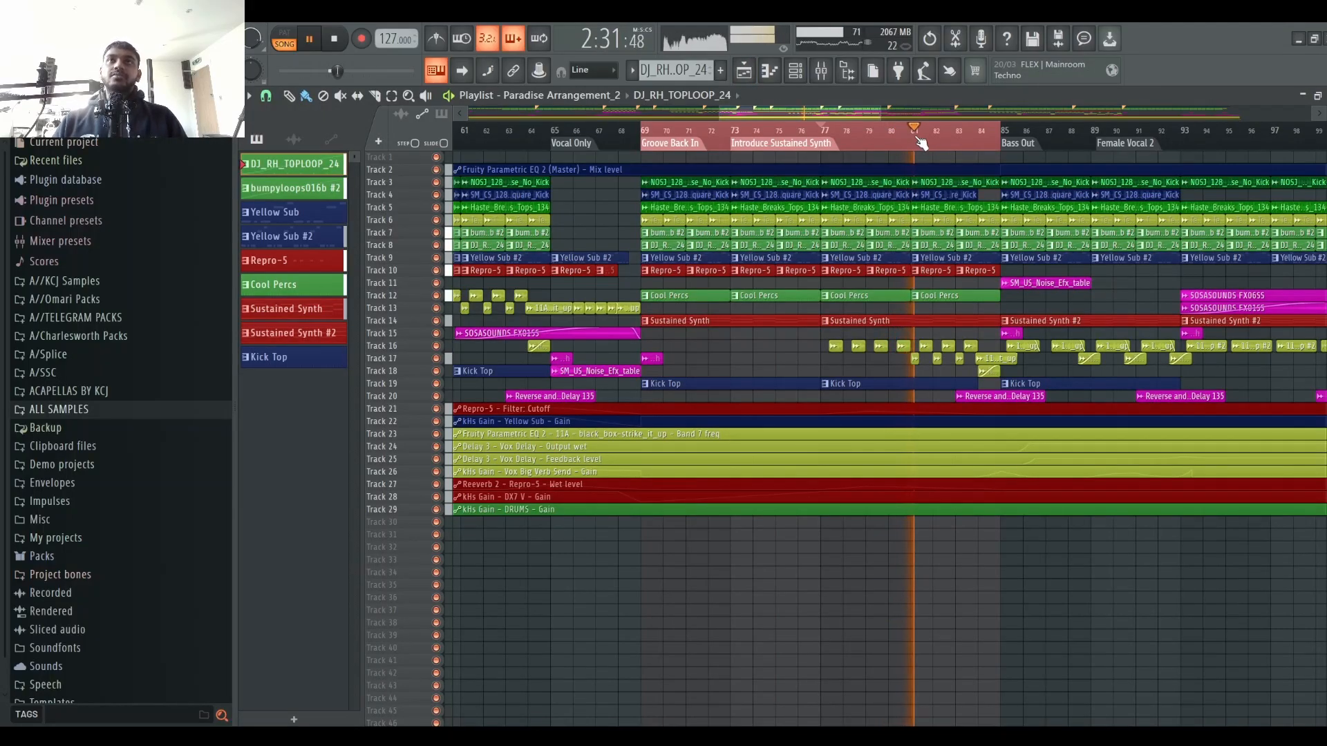
key("space")
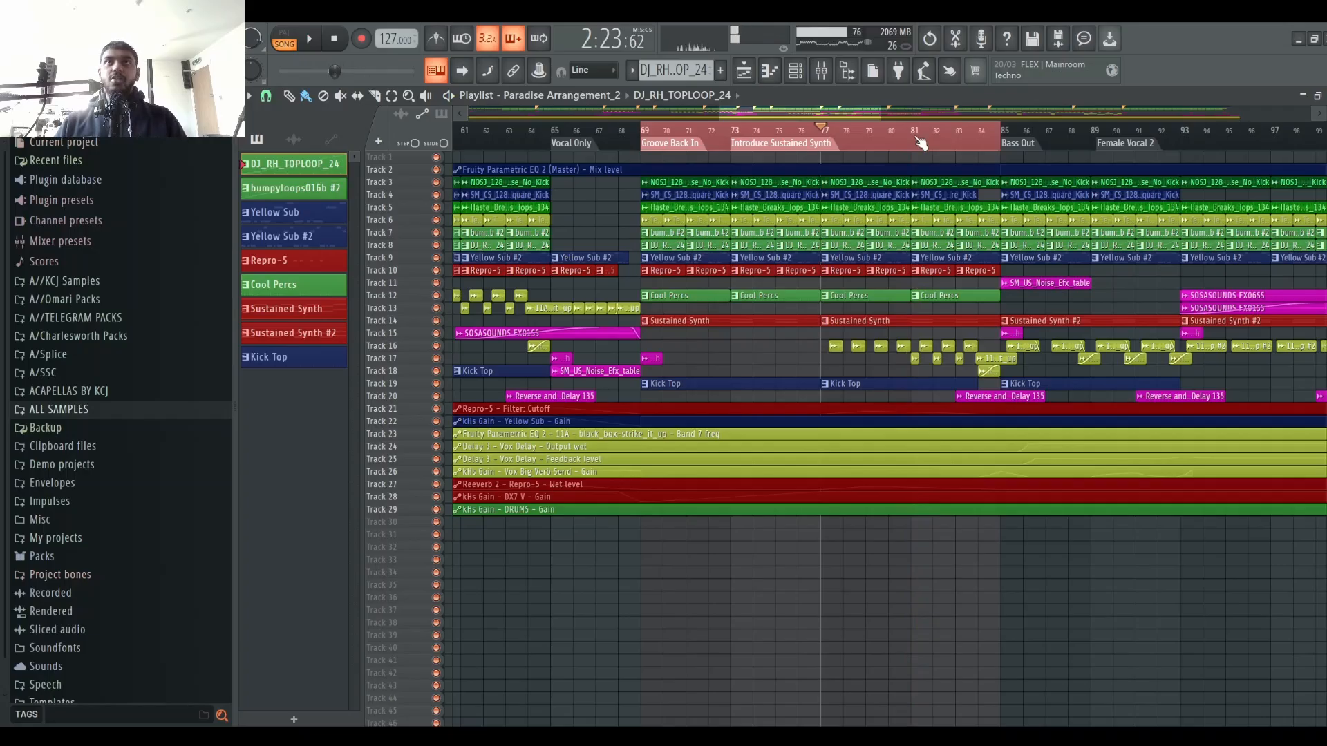
Step: Scroll the playlist to the Bass Out section and play the arrangement from there
scroll(918, 139, "down", 5)
scroll(986, 139, "up", 5)
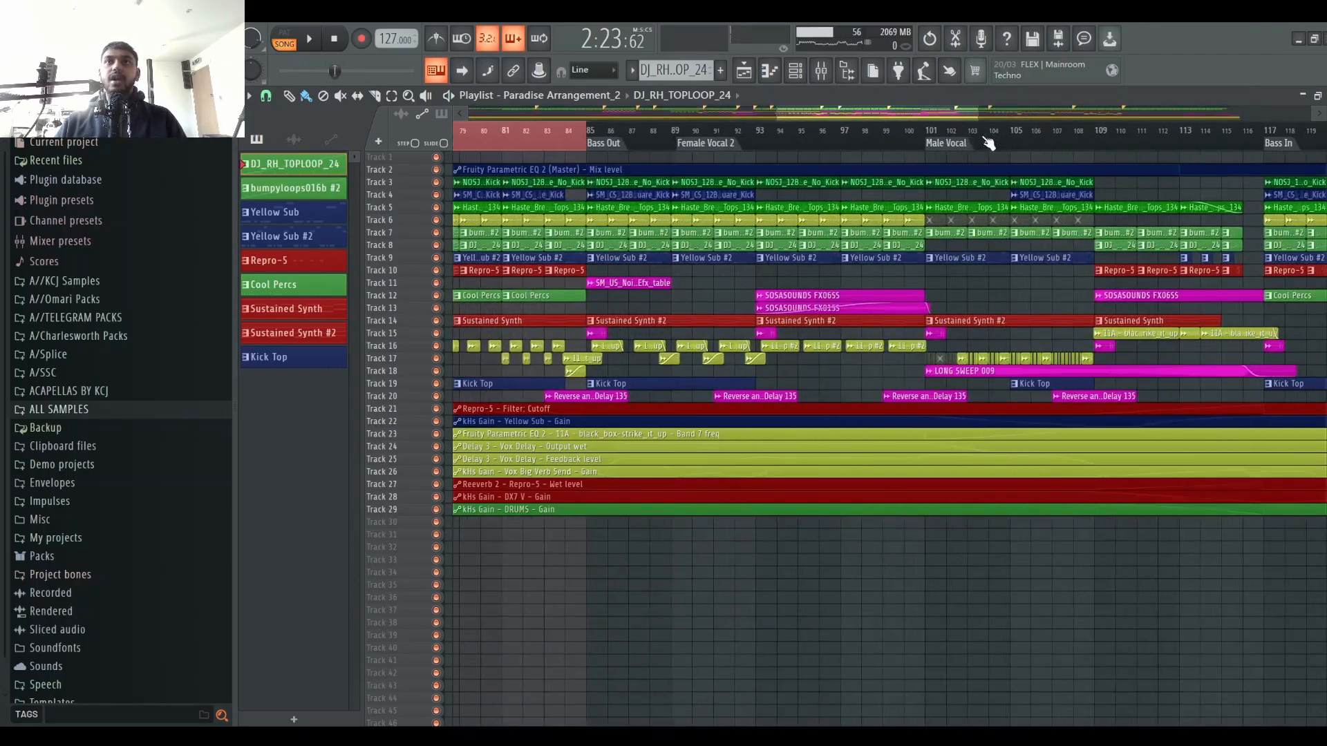
scroll(988, 144, "down", 1)
right_click(647, 131)
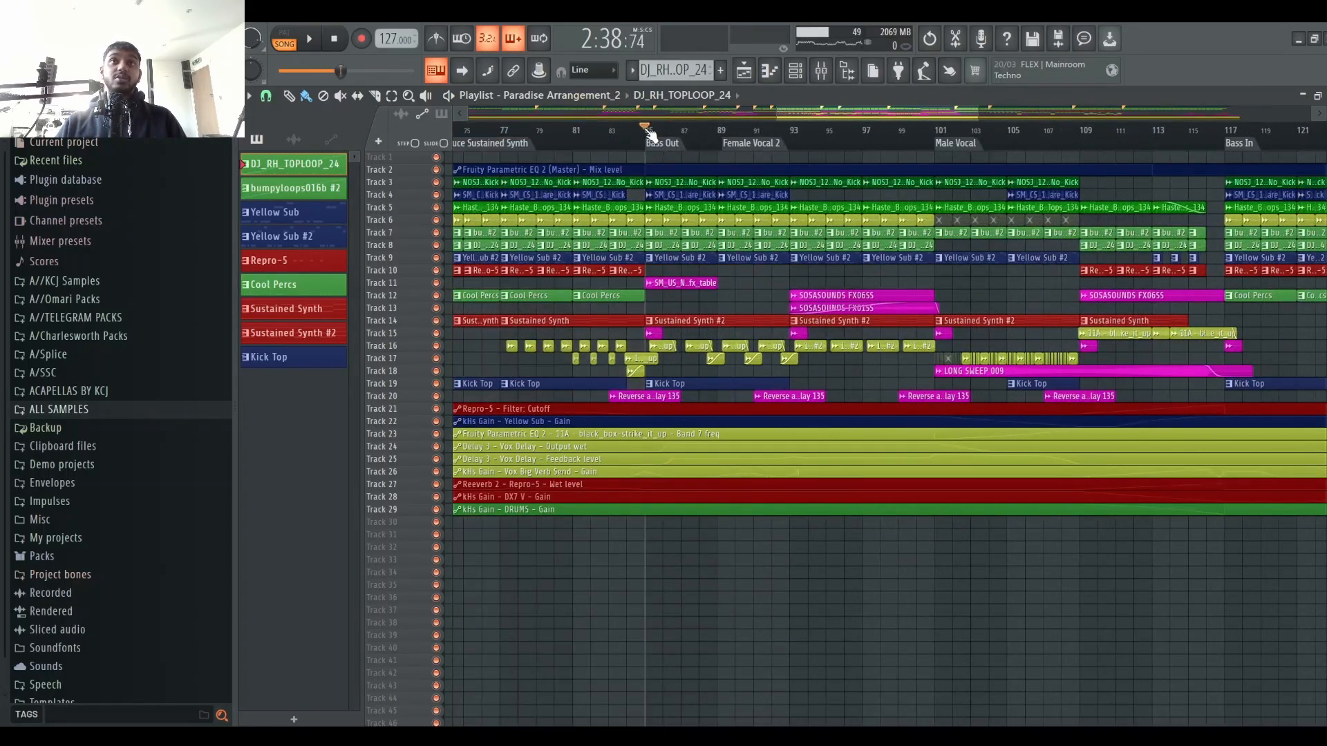
key("space")
scroll(639, 138, "up", 1)
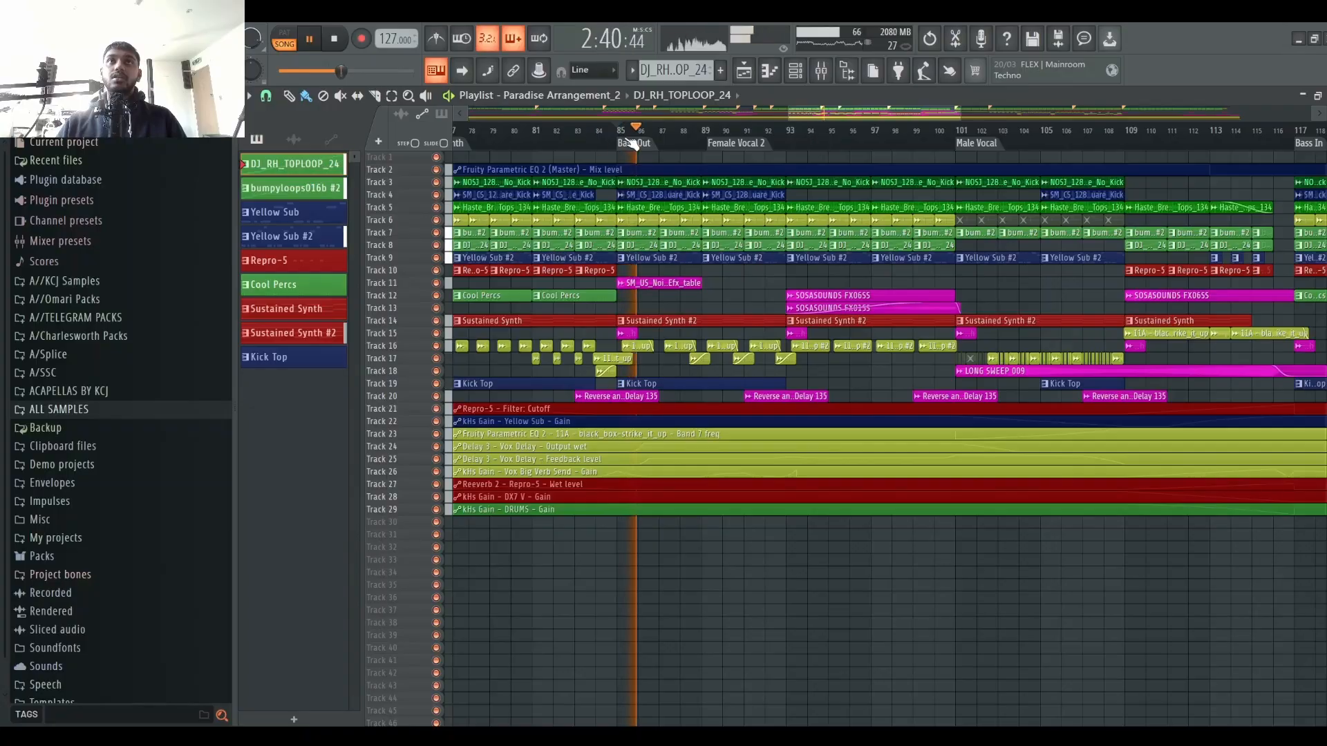
left_click(787, 144)
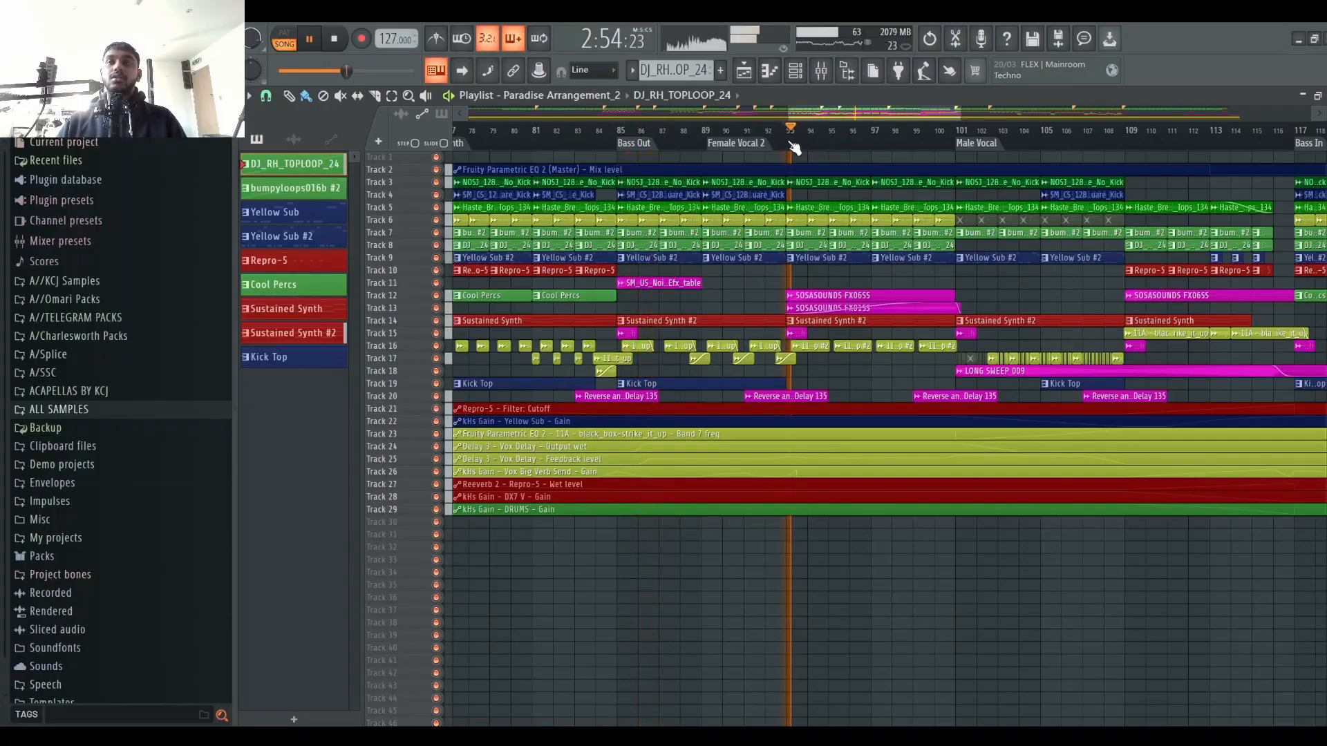
Step: Open the mixer and select the Texture and 11A - black_box_strike_it_up #2 channels to inspect them
left_click(828, 72)
scroll(670, 257, "up", 8)
left_click(621, 205)
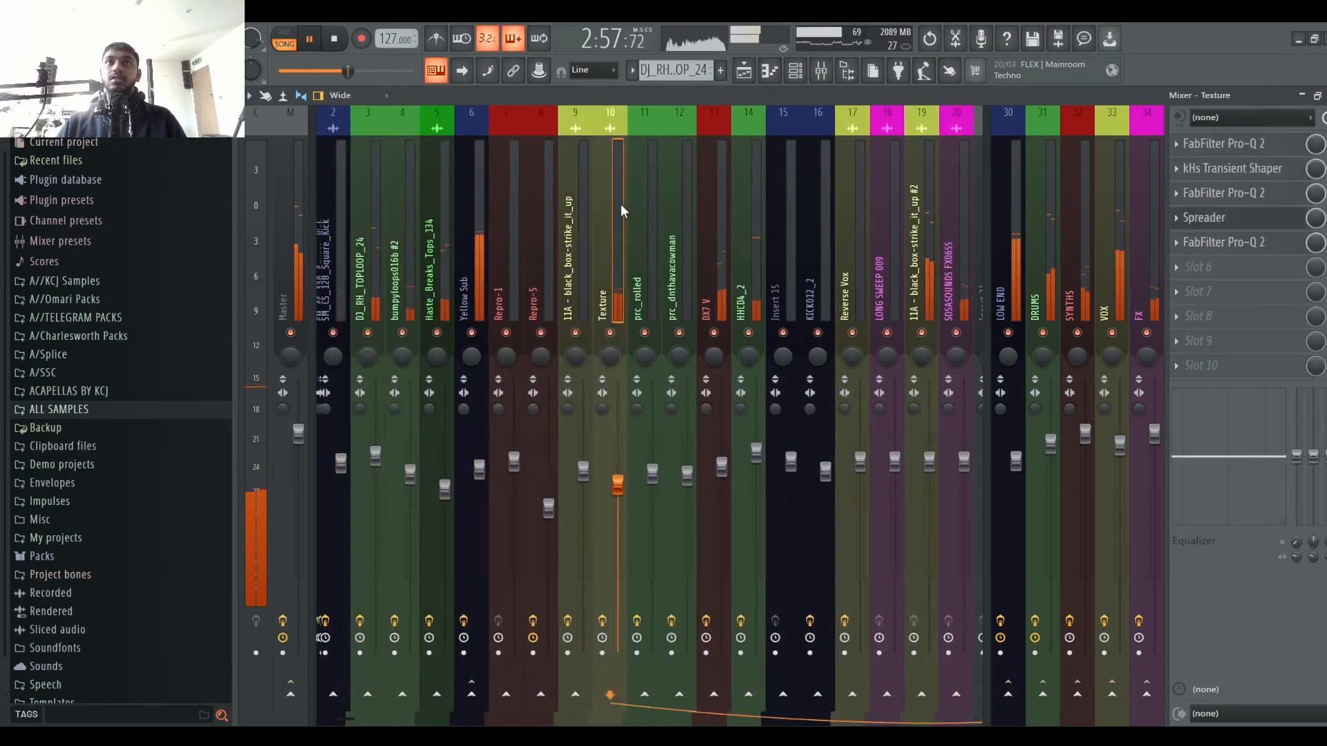
left_click(927, 214)
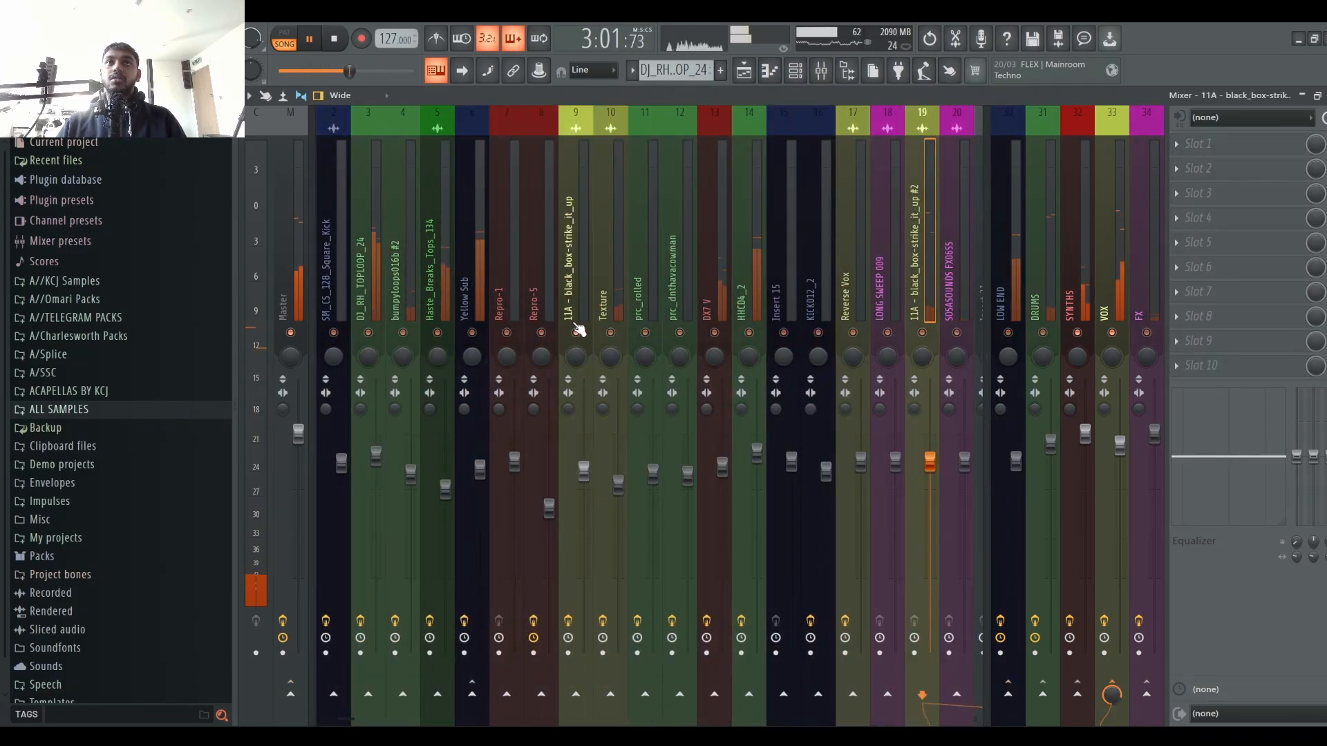
Step: Review the 11A - black_box_strike_it_up channels' effect chains in the mixer during playback
left_click(744, 70)
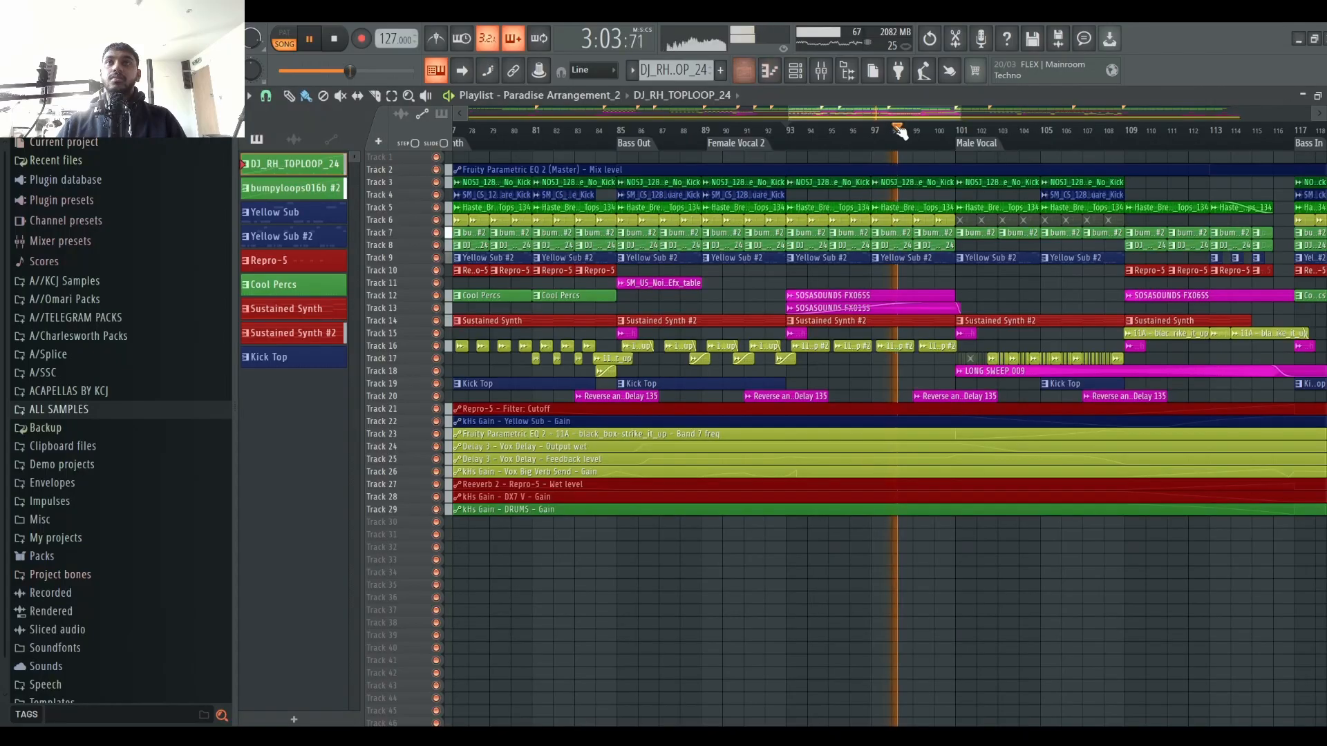
left_click(821, 70)
left_click(797, 71)
key("space")
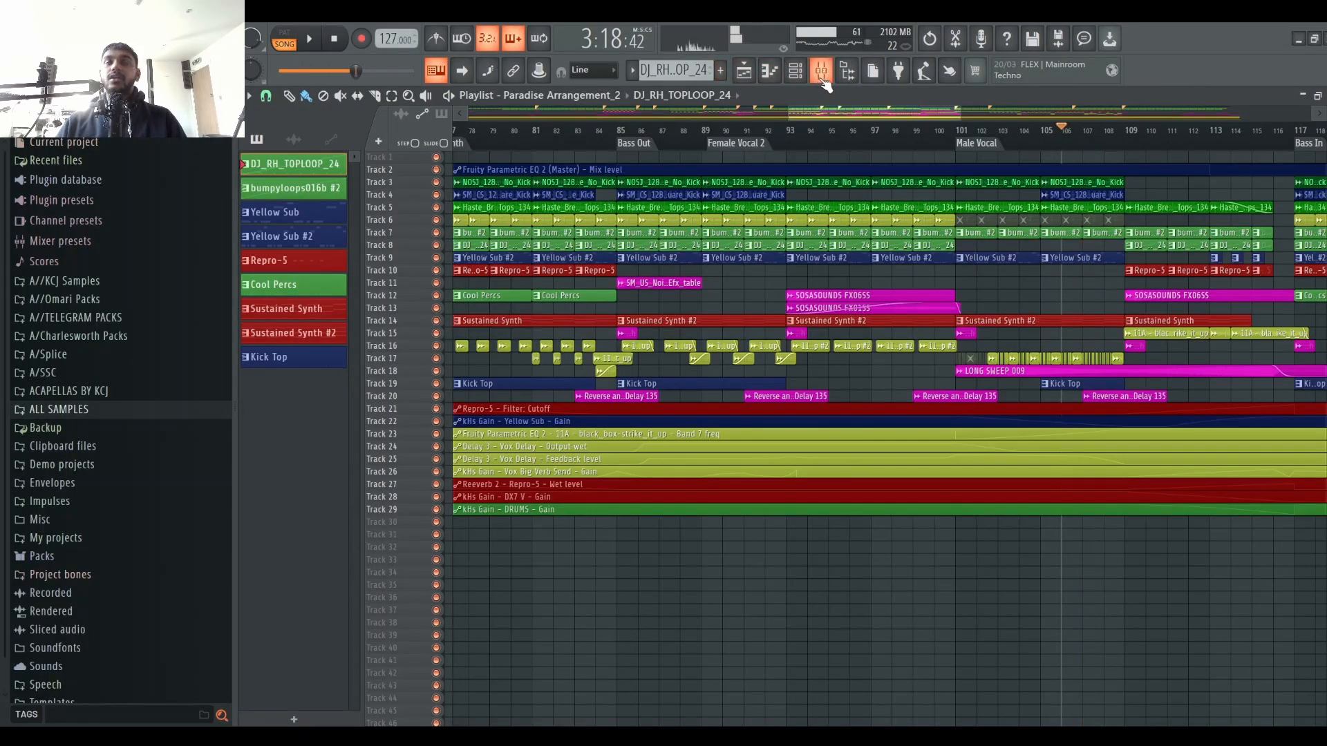
left_click(821, 70)
left_click(534, 241)
left_click(574, 242)
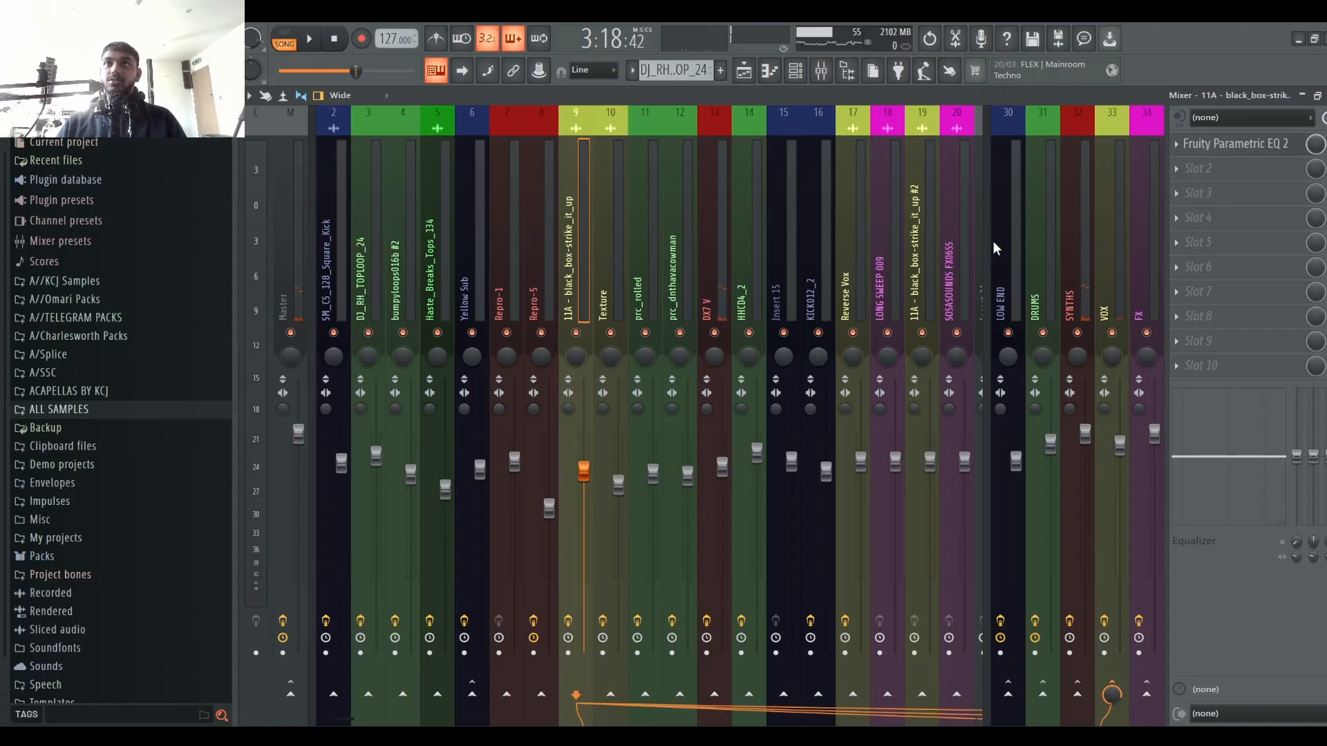
left_click(920, 243)
Step: Set a playlist loop selection from bar 93 to bar 101 and play it
left_click(746, 71)
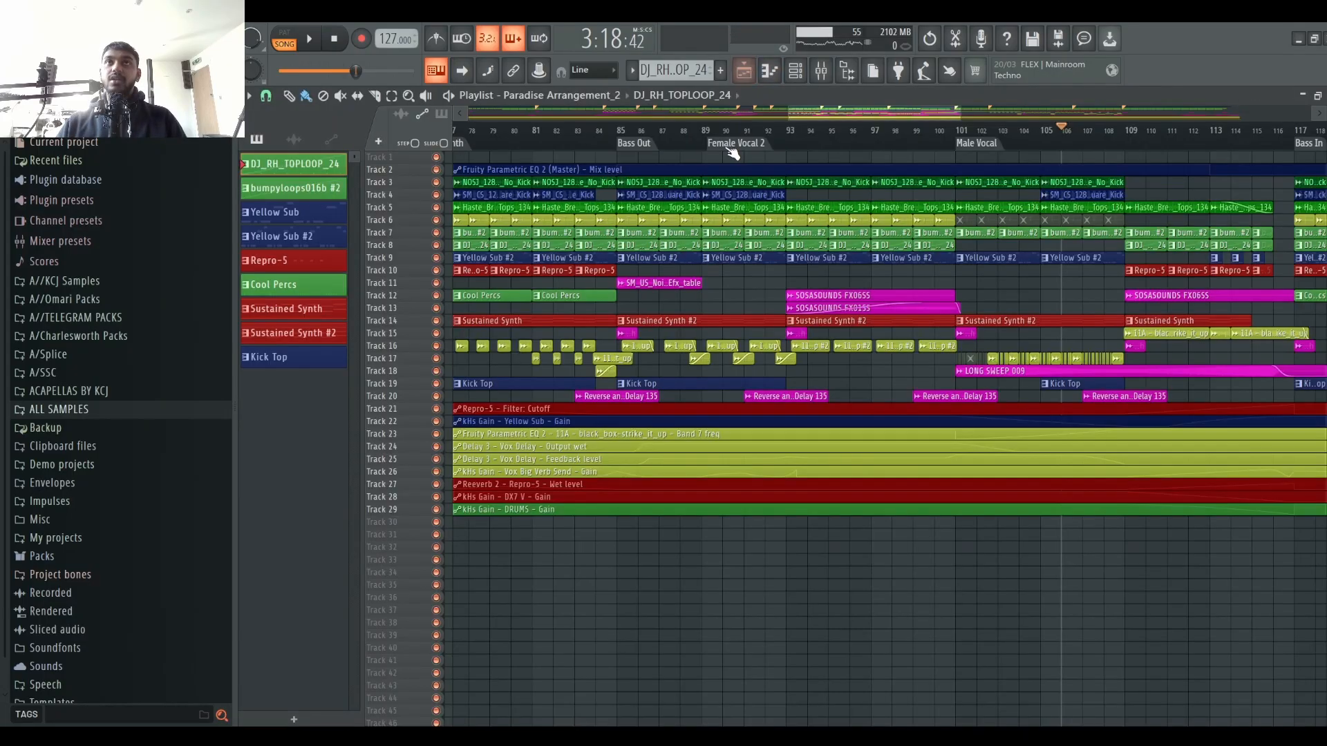
left_click(658, 133)
left_click_drag(625, 128, 956, 130)
key("space")
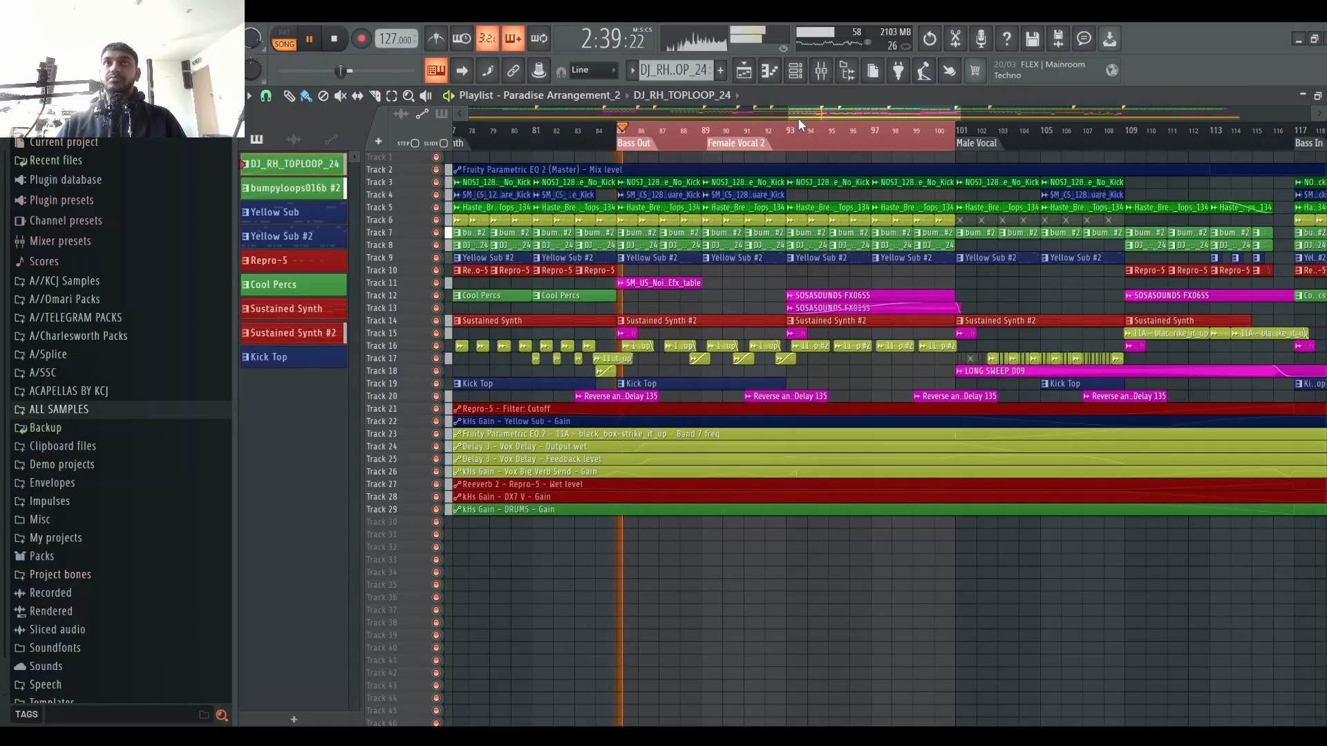
left_click_drag(644, 138, 792, 134)
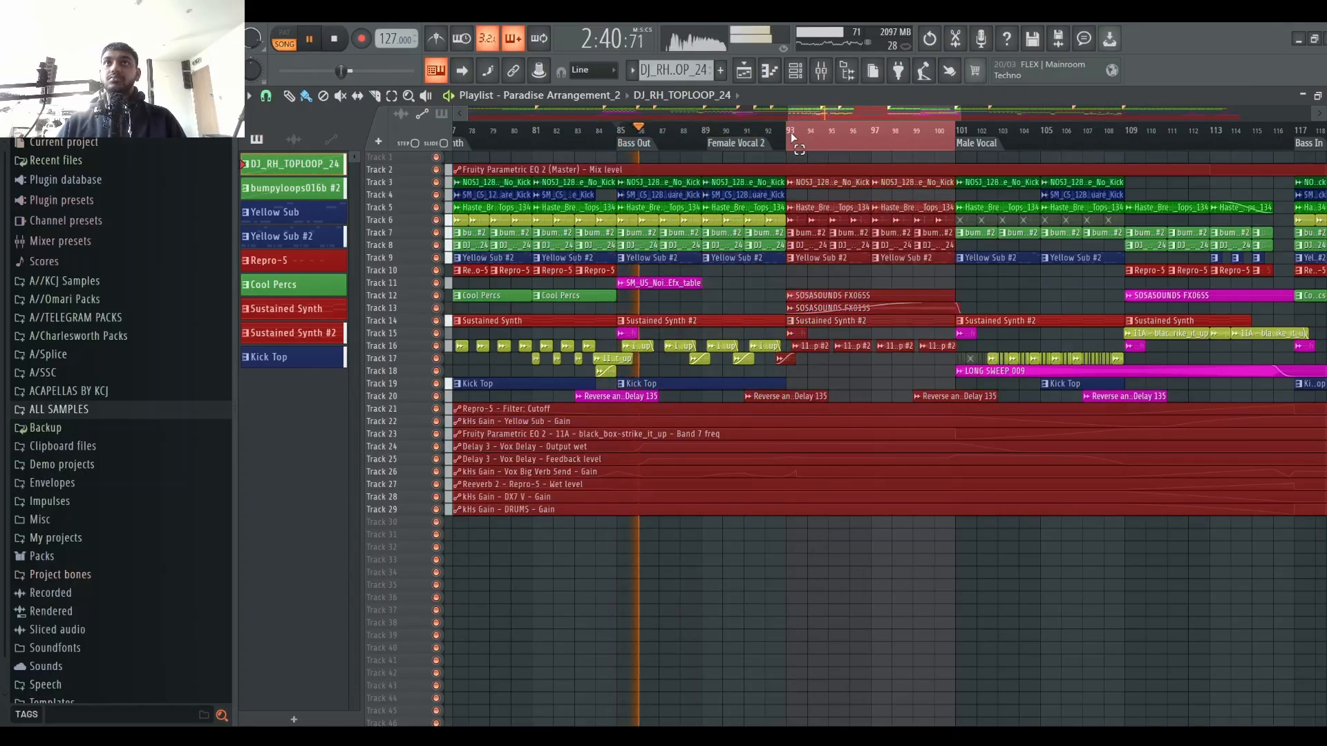
right_click(872, 528)
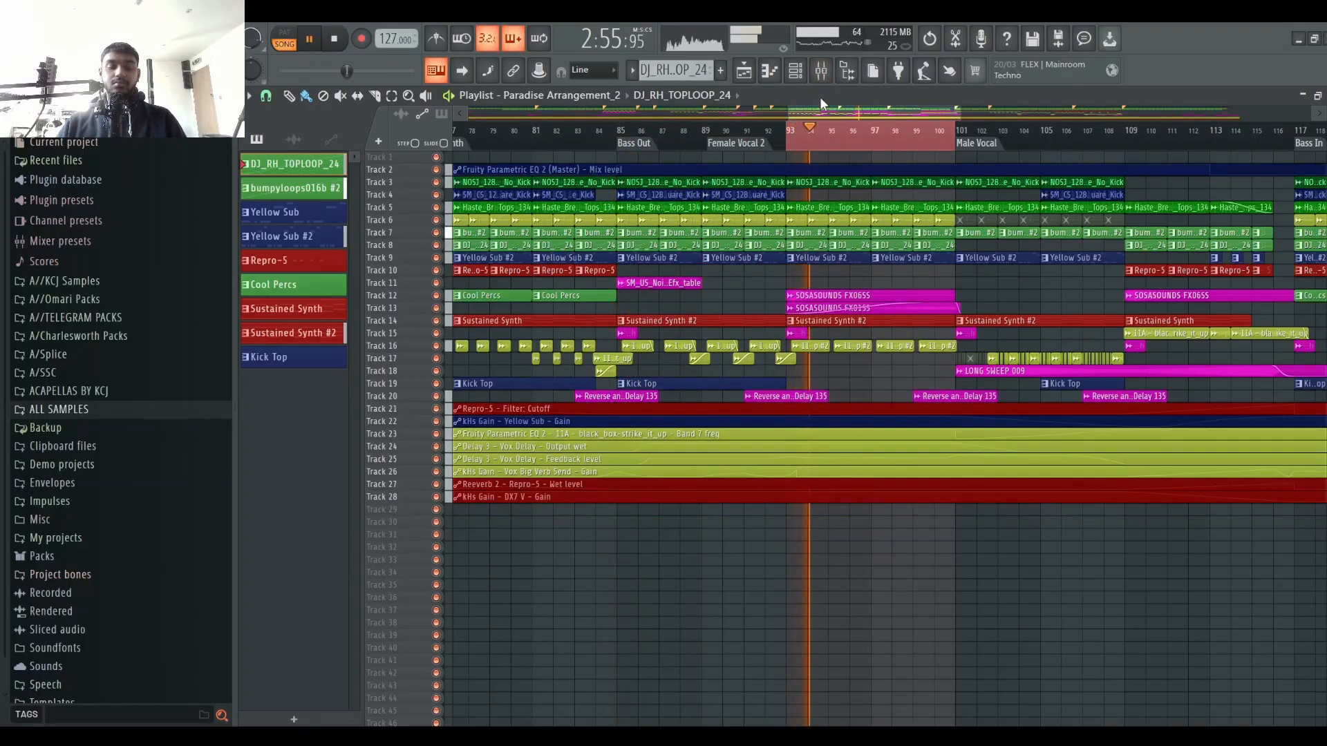
Step: Add a Spreader effect to the 11A - black_box_strike_it_up #2 channel and resume playback
left_click(821, 70)
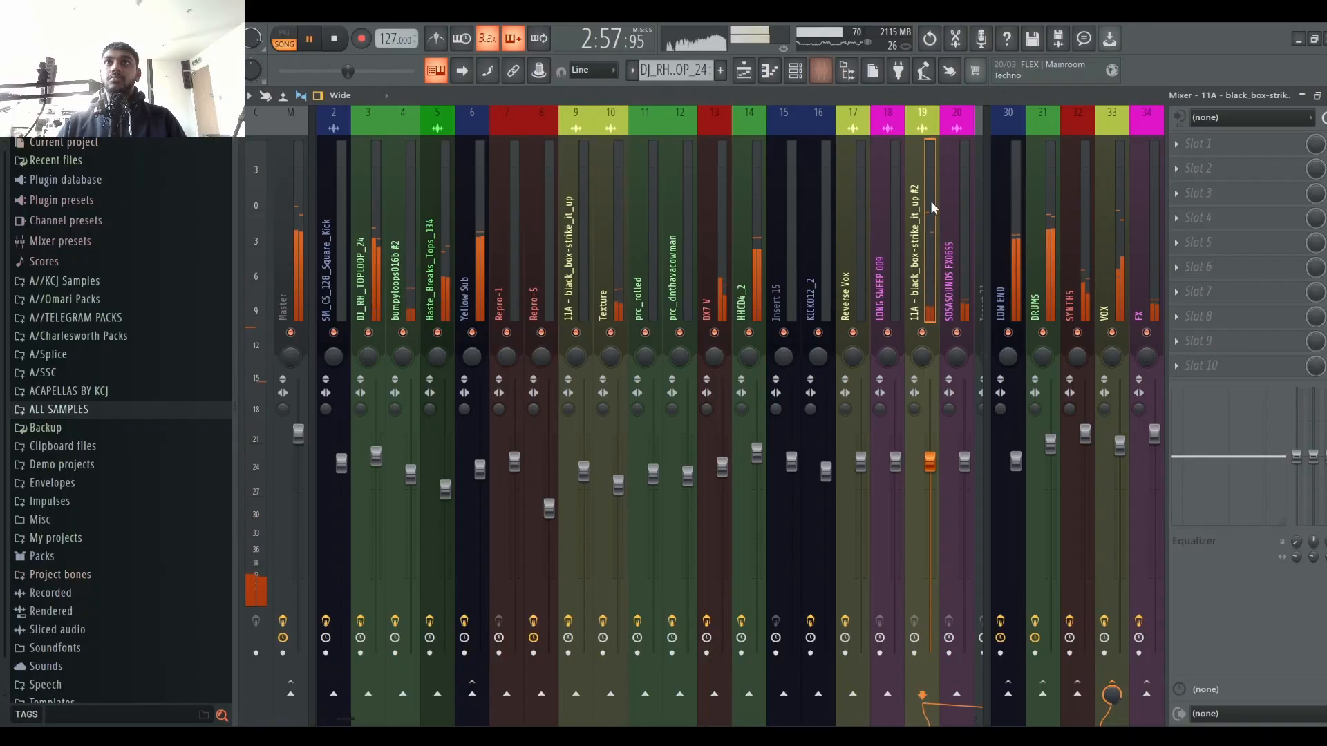
key("space")
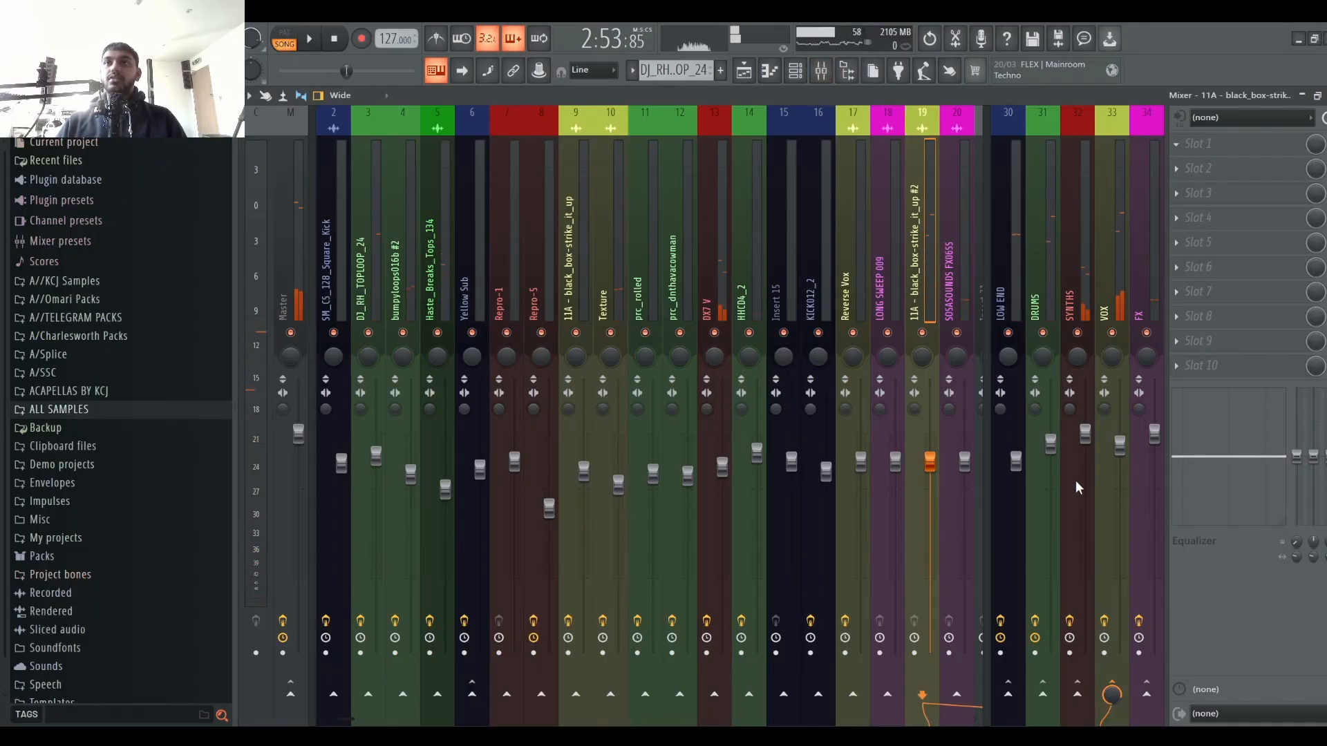
left_click(995, 555)
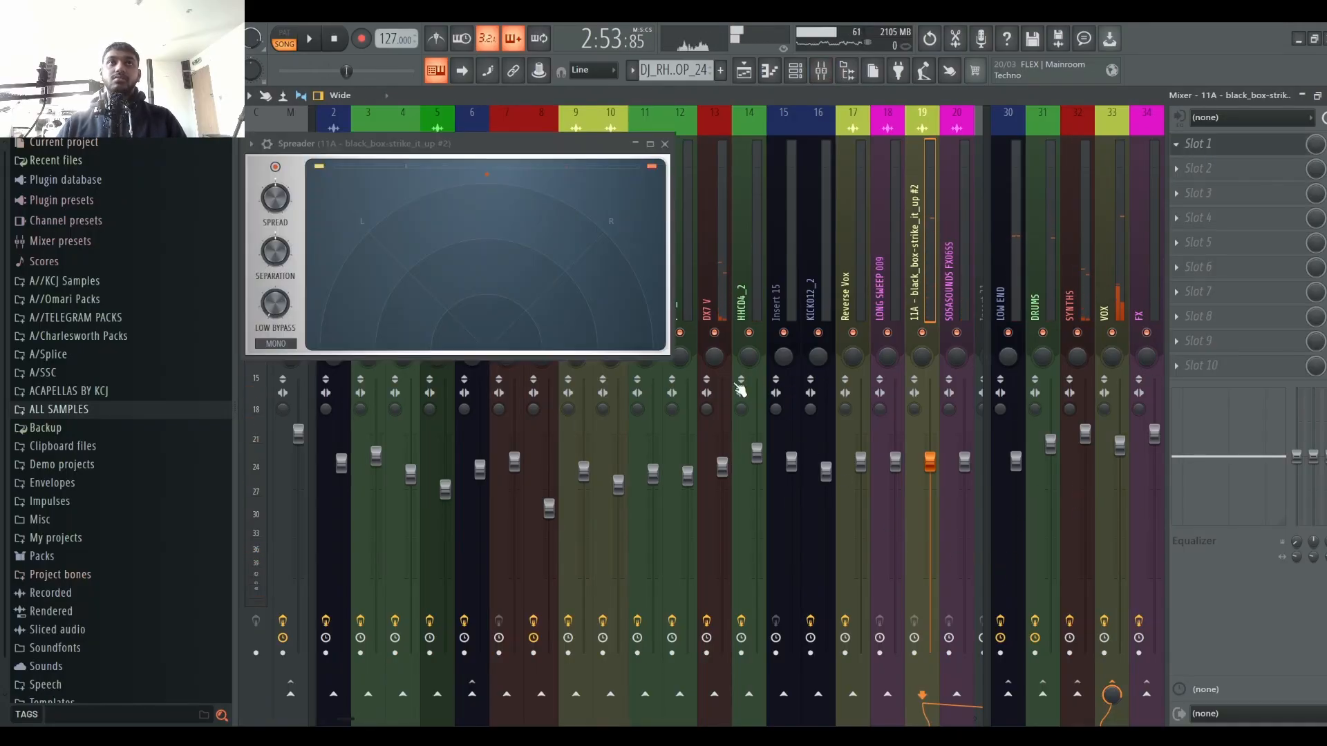
key("space")
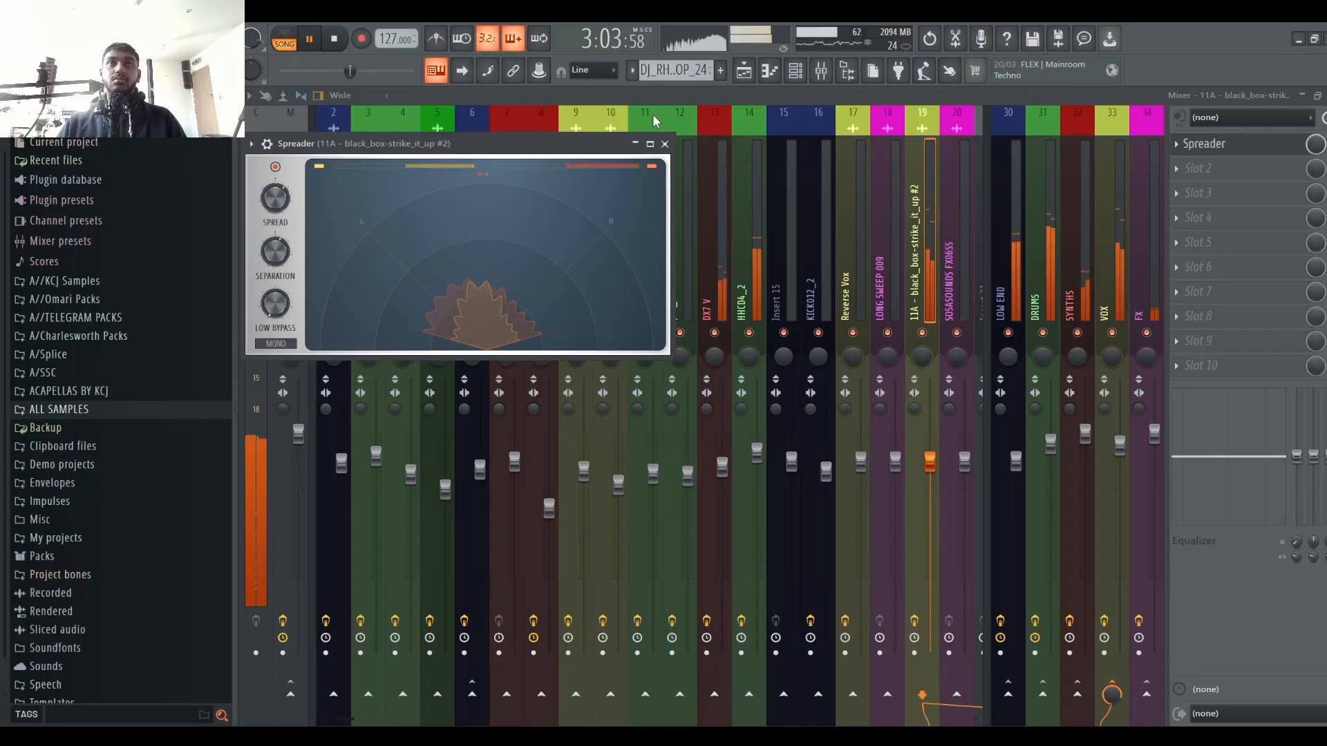
Step: Close the Spreader window, solo the 11A - black_box_strike_it_up #2 channel and stop playback
left_click(665, 143)
right_click(922, 333)
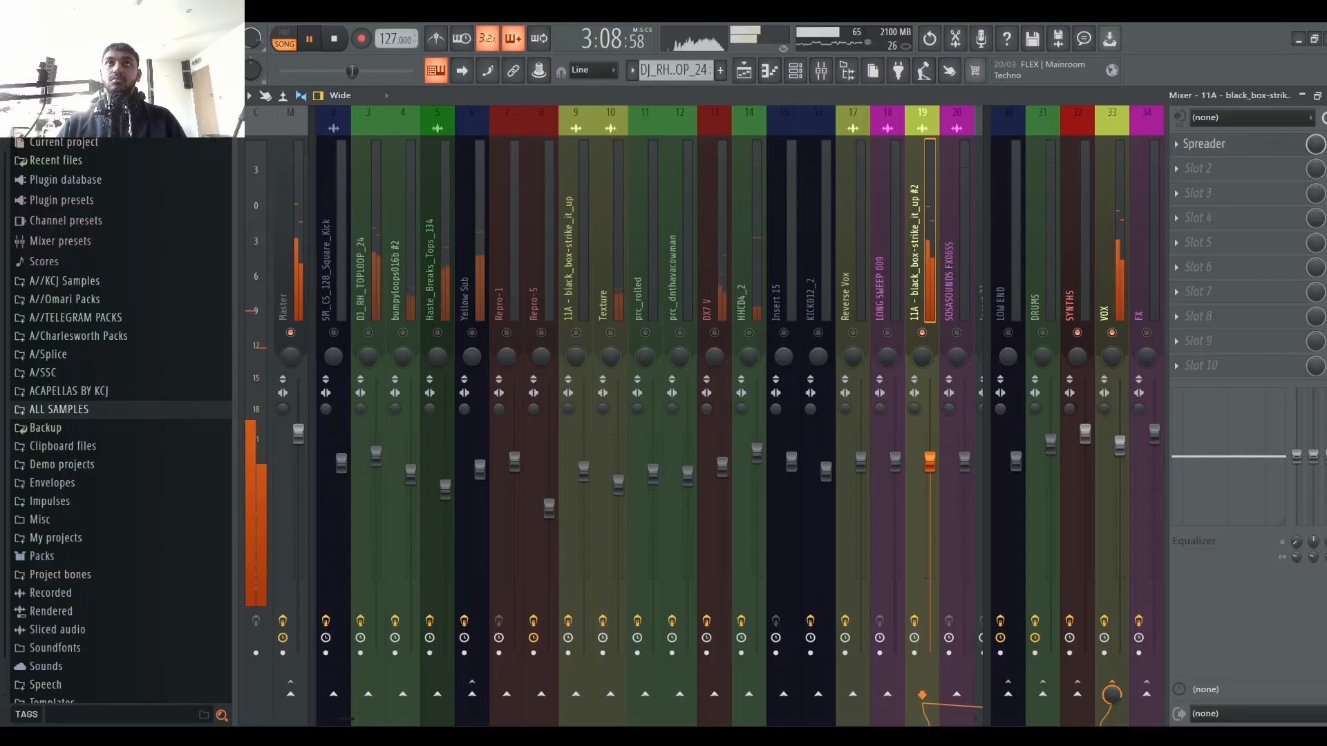
key("space")
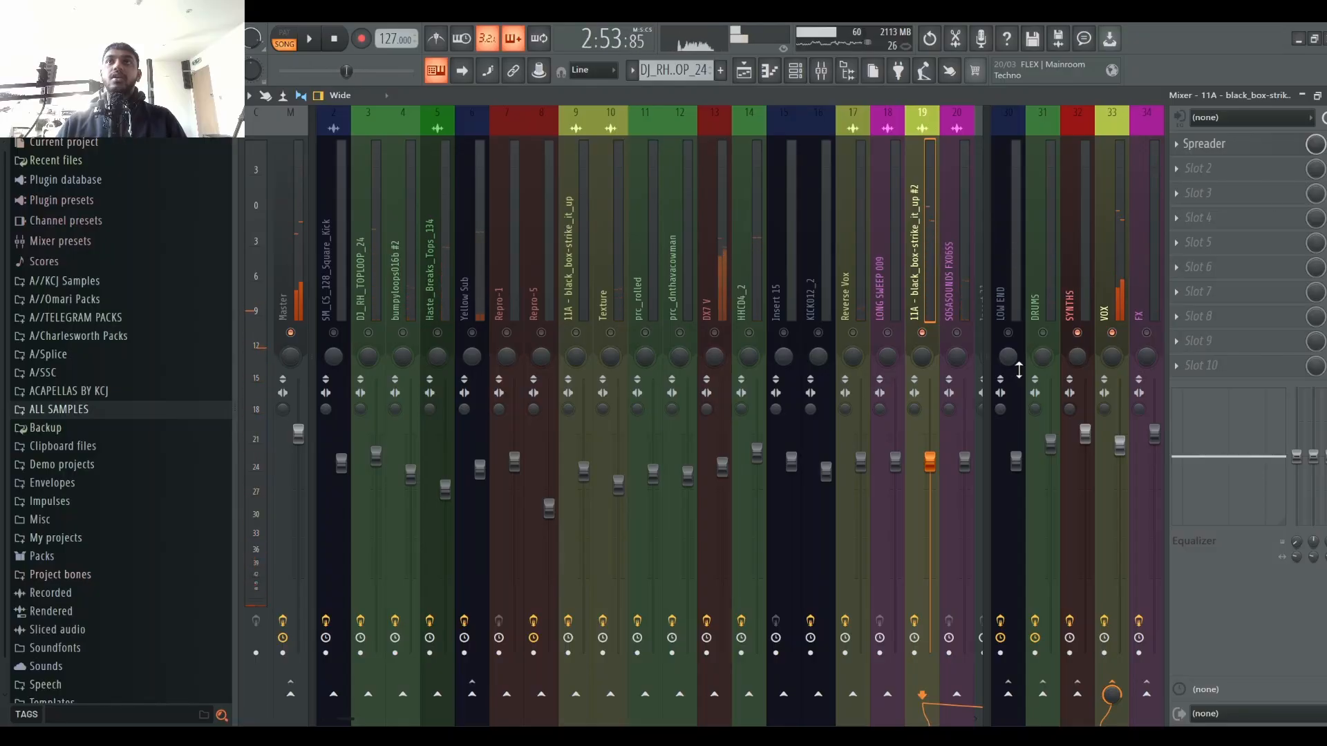
Step: Unsolo the 11A - black_box_strike_it_up #2 channel and lower its fader slightly while the section plays
right_click(923, 334)
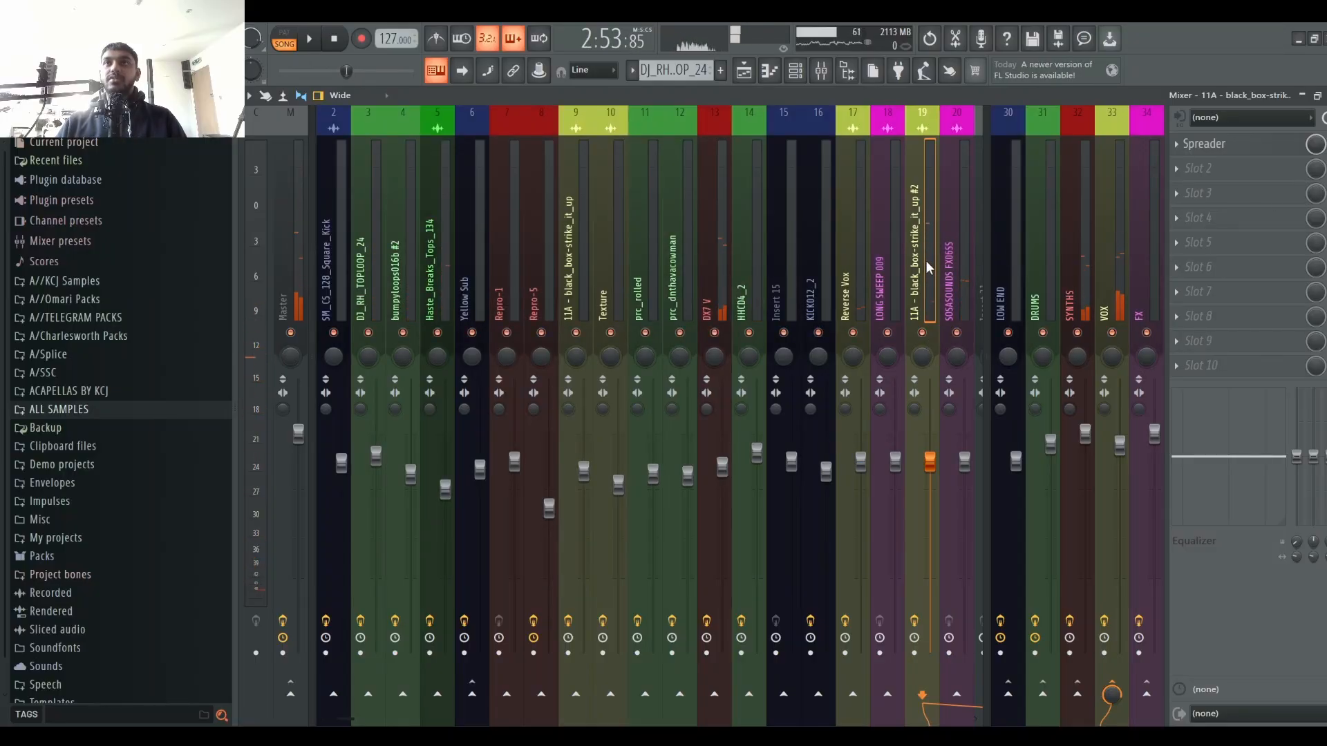
scroll(926, 256, "down", 7)
left_click(577, 247)
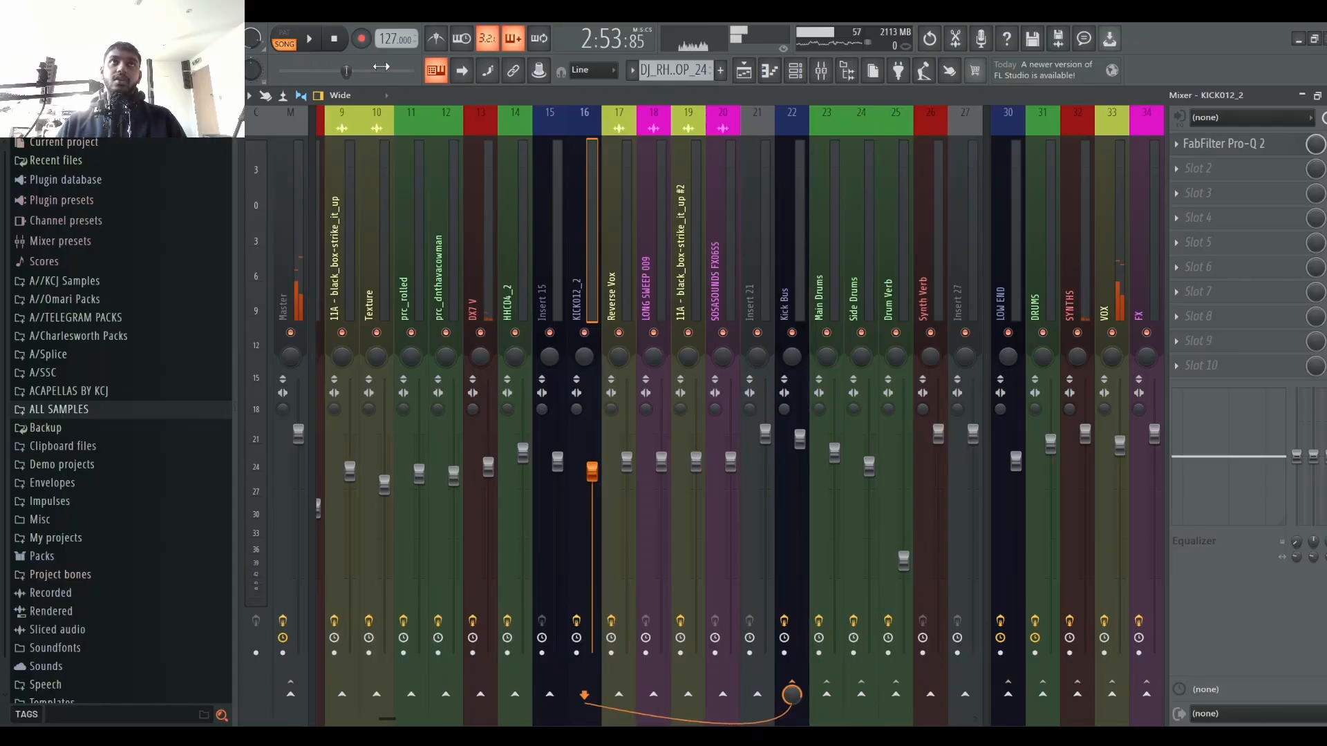
left_click(666, 262)
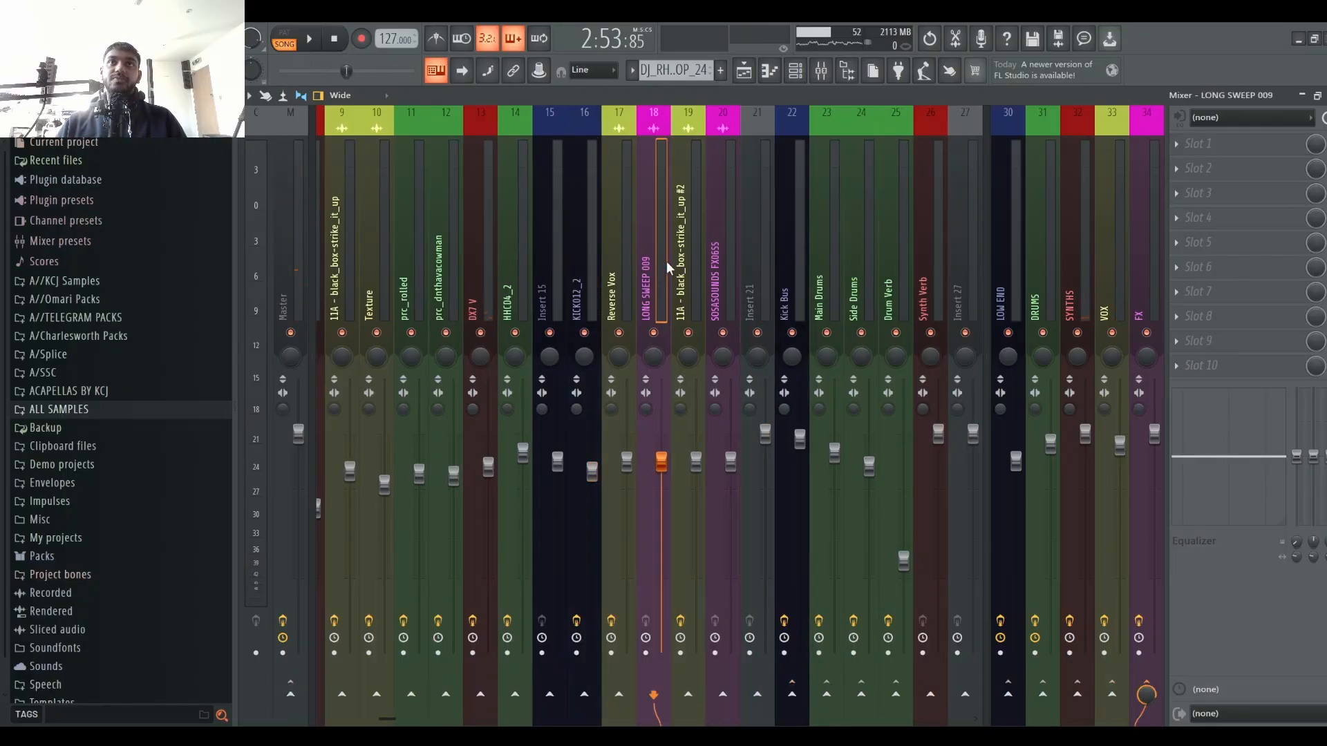
left_click(681, 253)
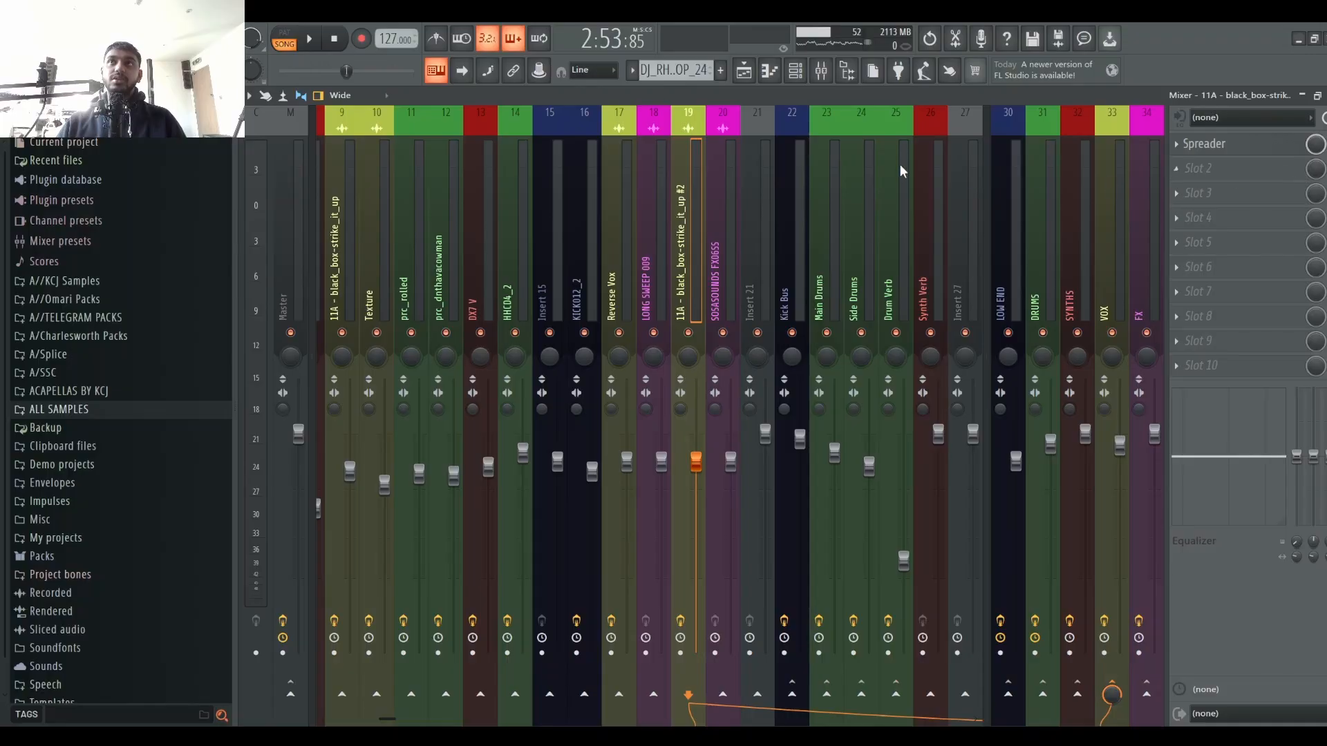
left_click(752, 76)
left_click(752, 76)
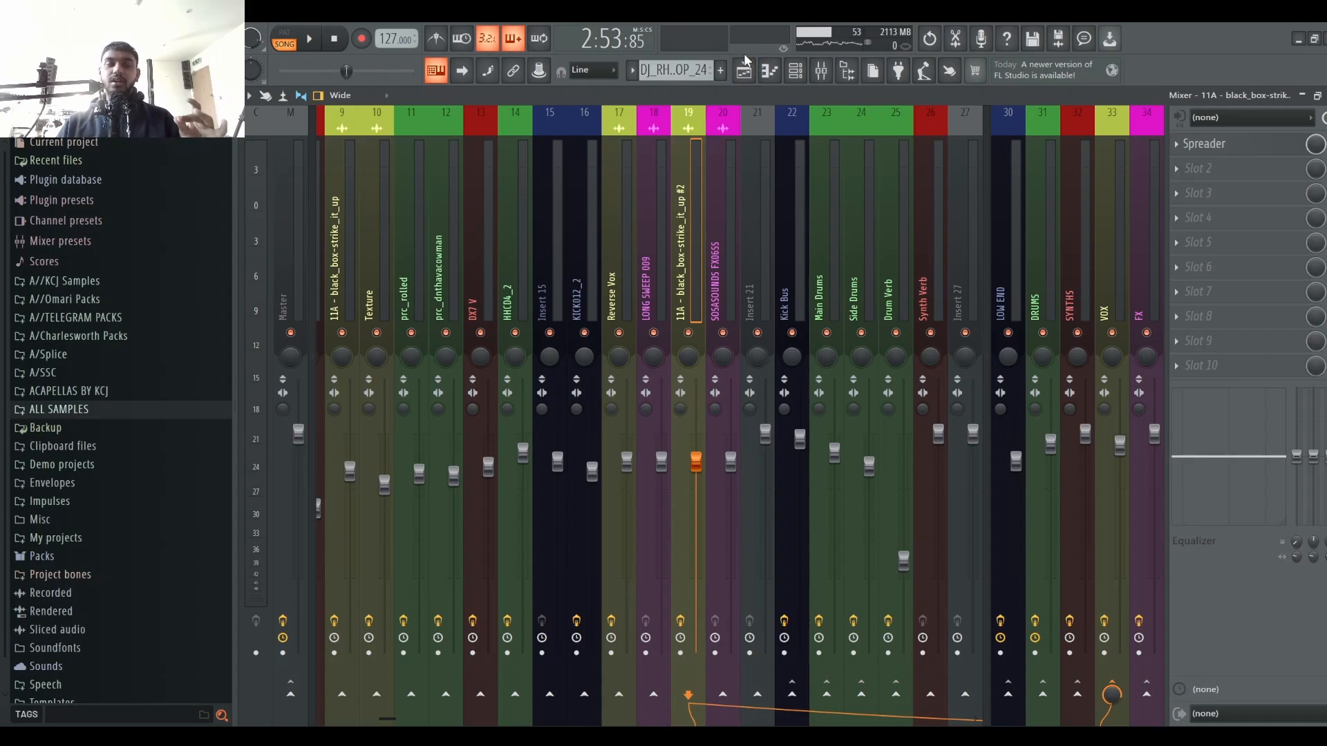
key("space")
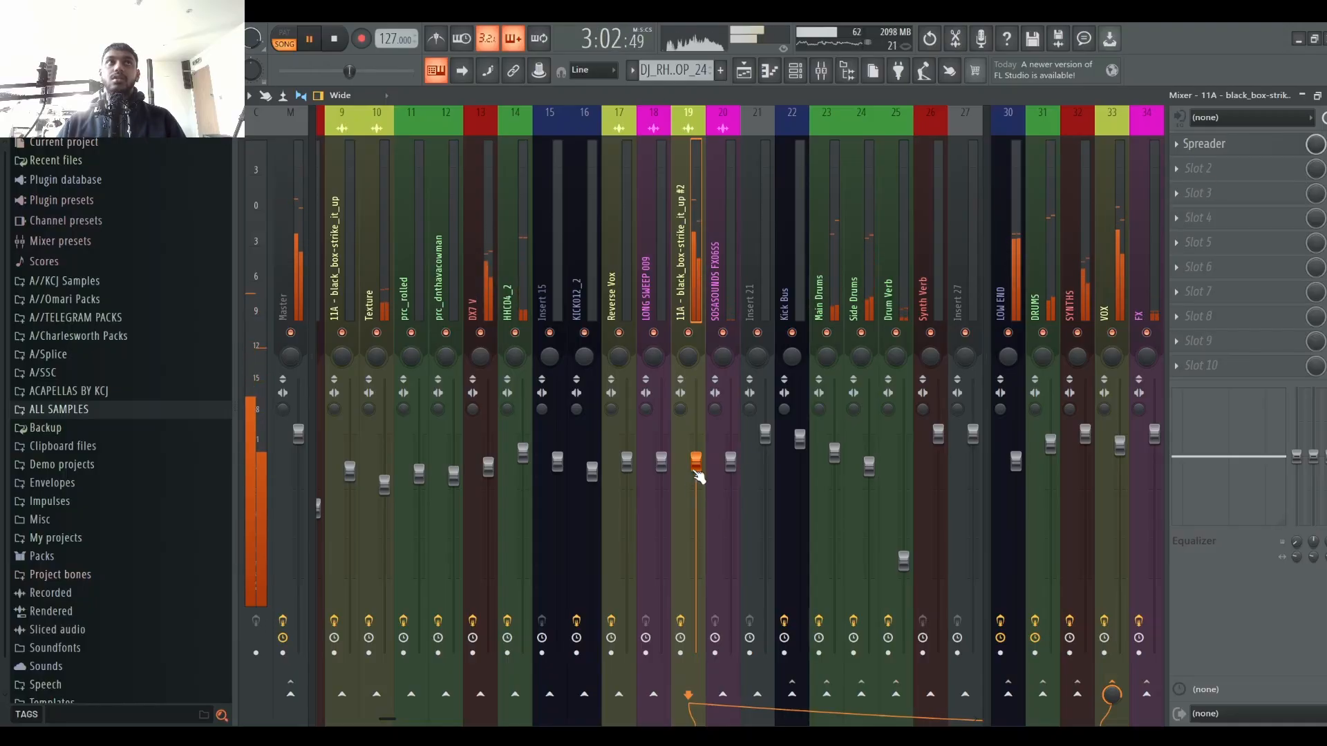
left_click_drag(693, 478, 693, 499)
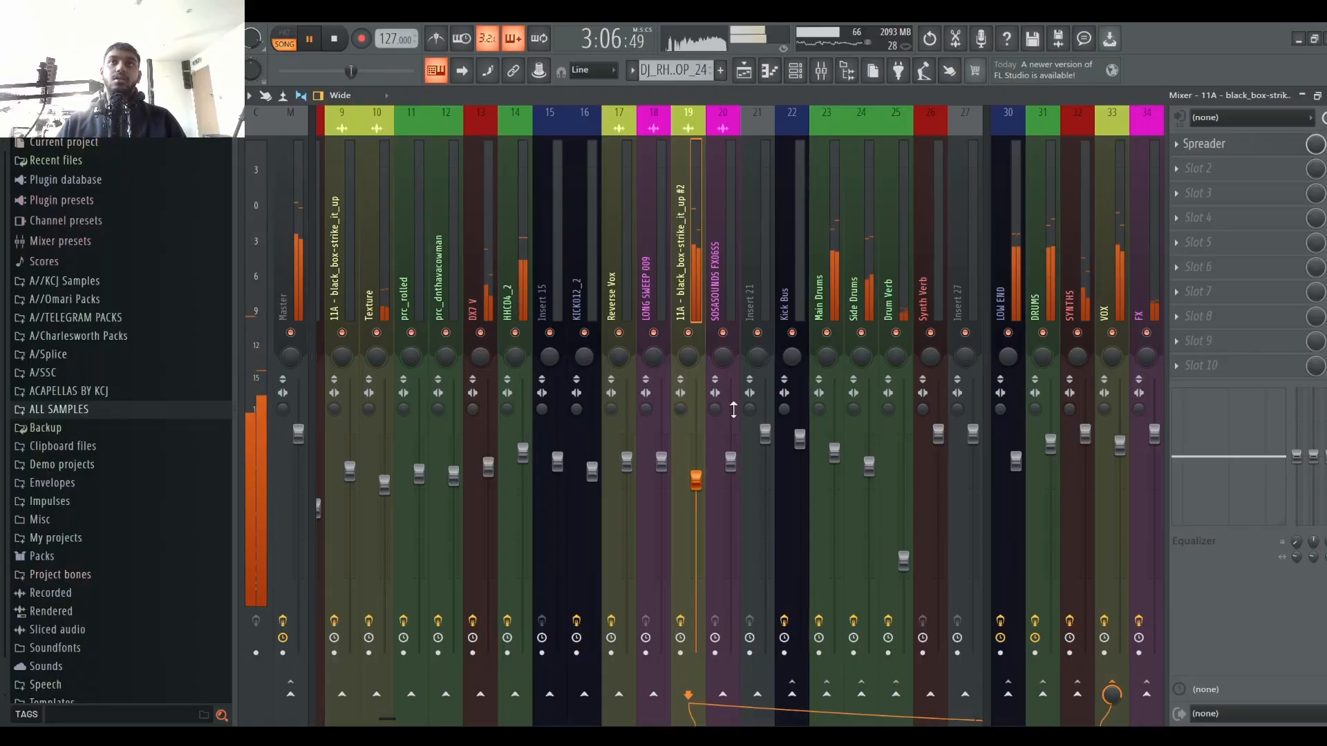
key("space")
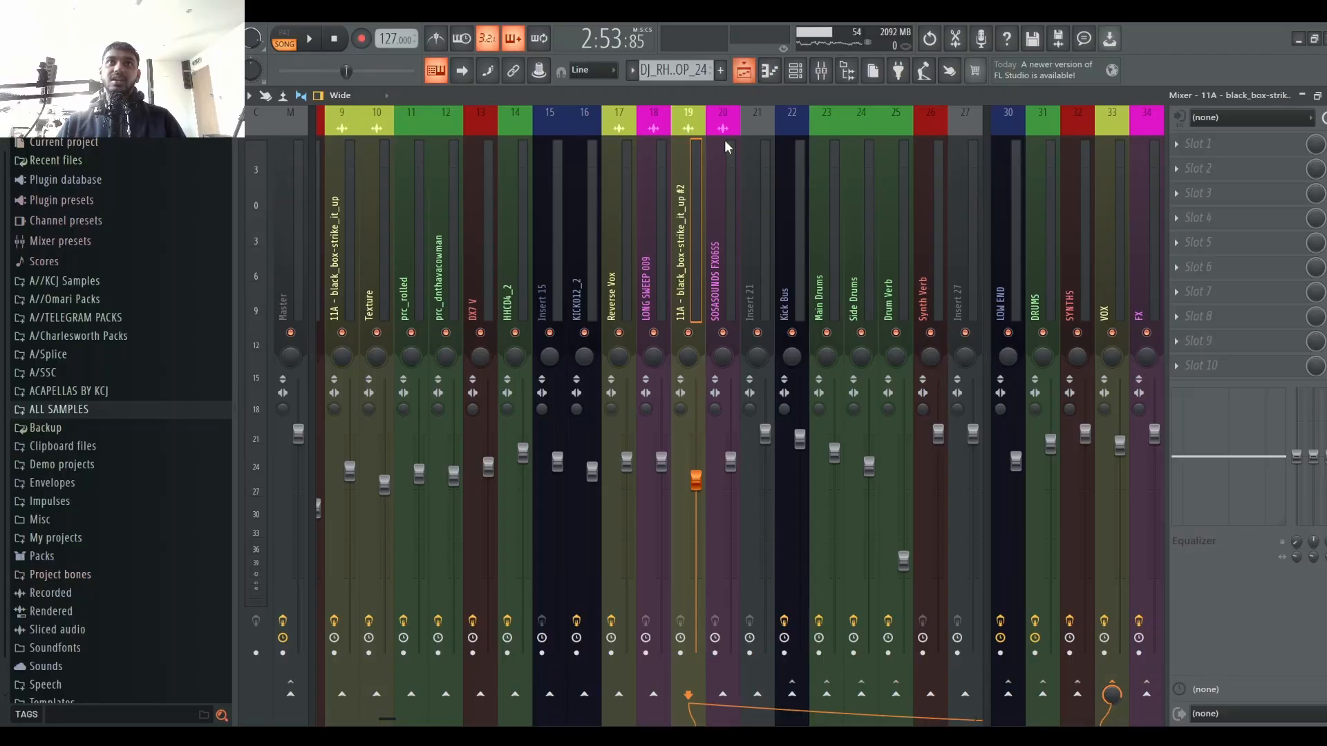
Step: Solo playlist Track 17 and play the arrangement from just before bar 93
left_click(744, 70)
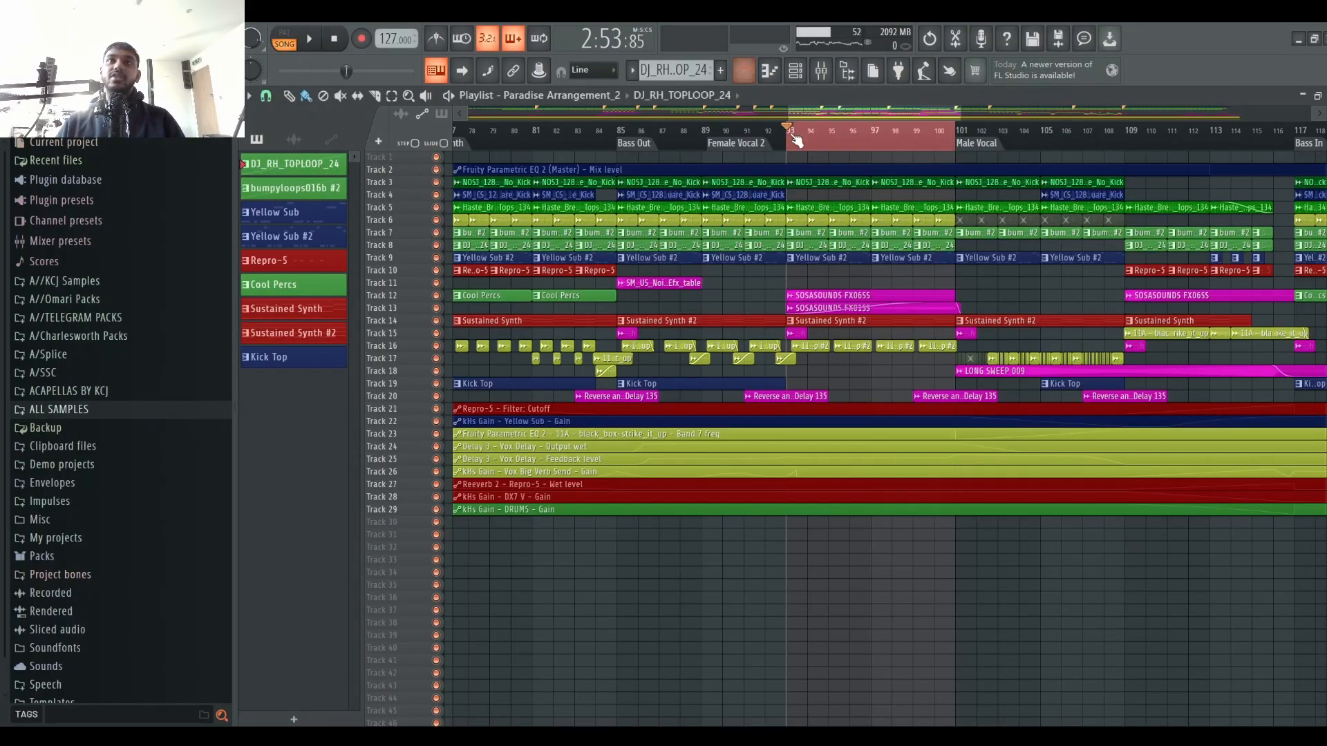
double_click(767, 136)
key("space")
scroll(767, 137, "up", 5)
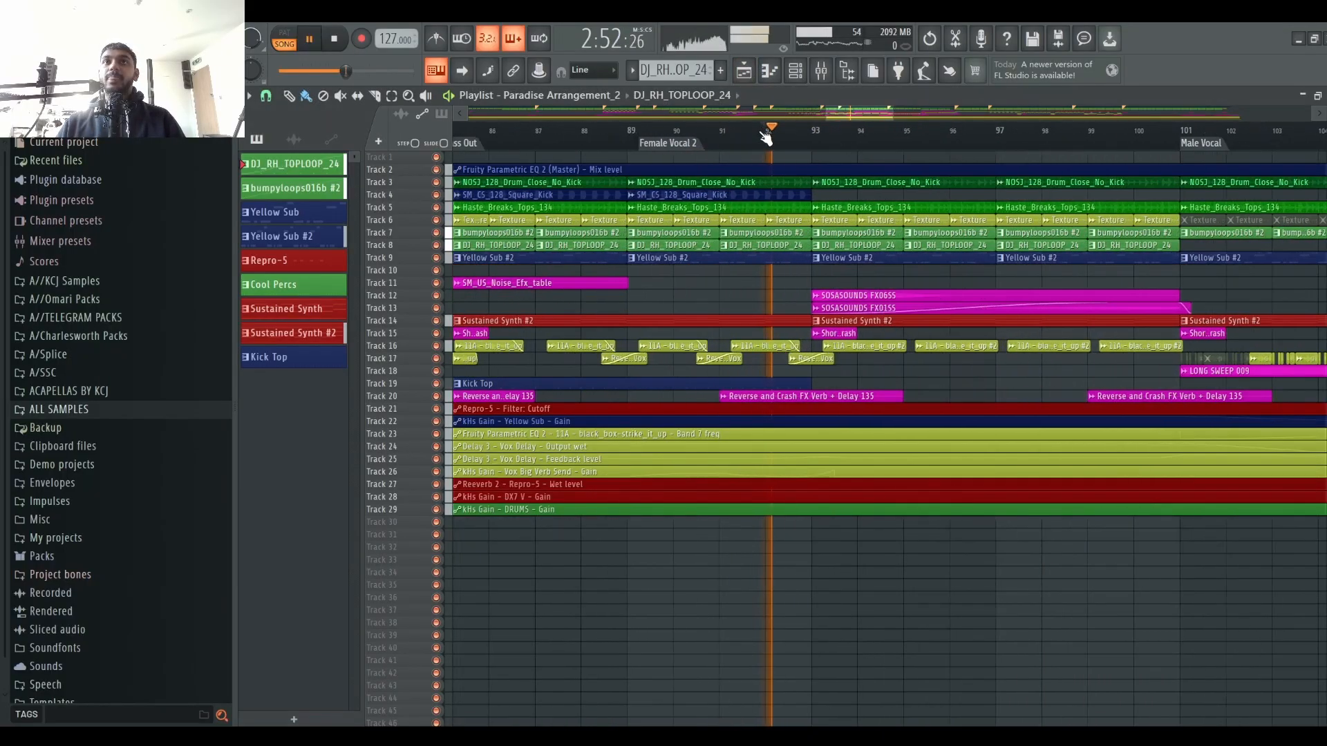
left_click(828, 138)
key("space")
left_click(435, 358, "ctrl")
key("space")
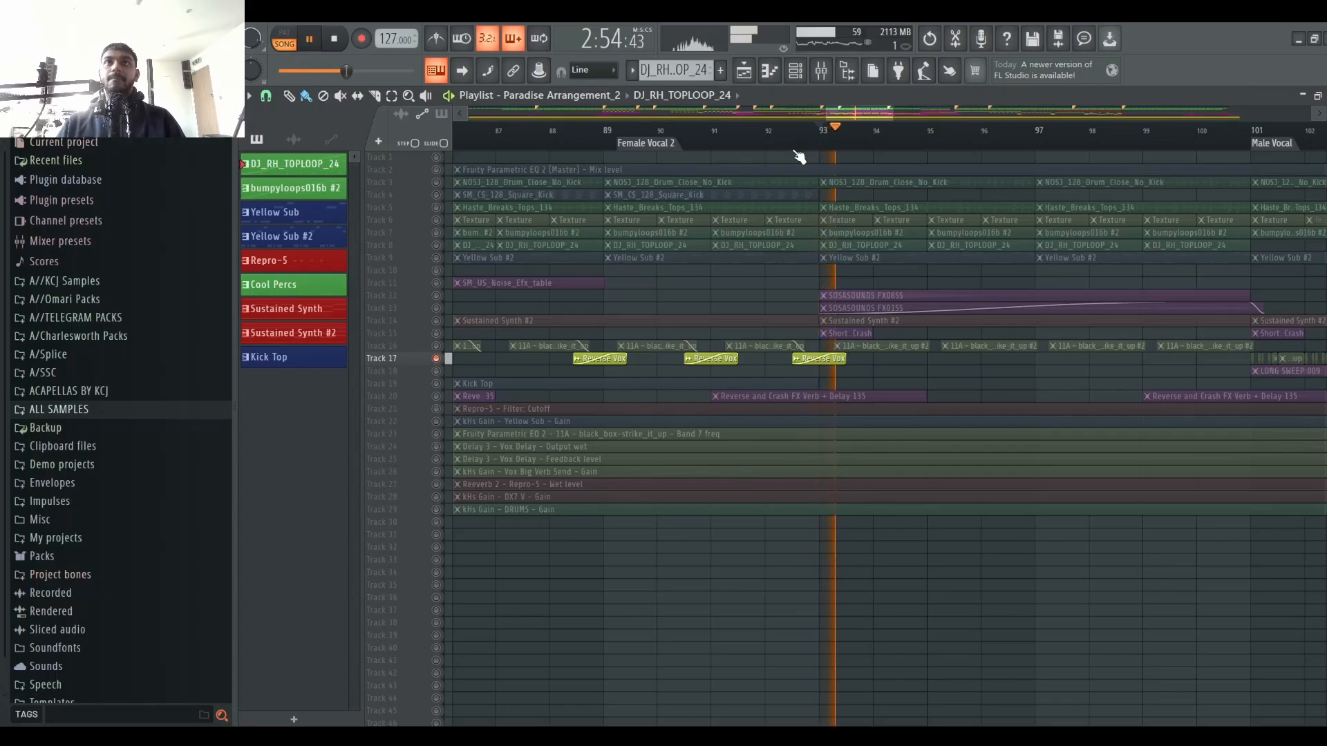
Step: Add a Spreader effect to the Reverse Vox channel, audition it during playback and close its window
left_click(848, 72)
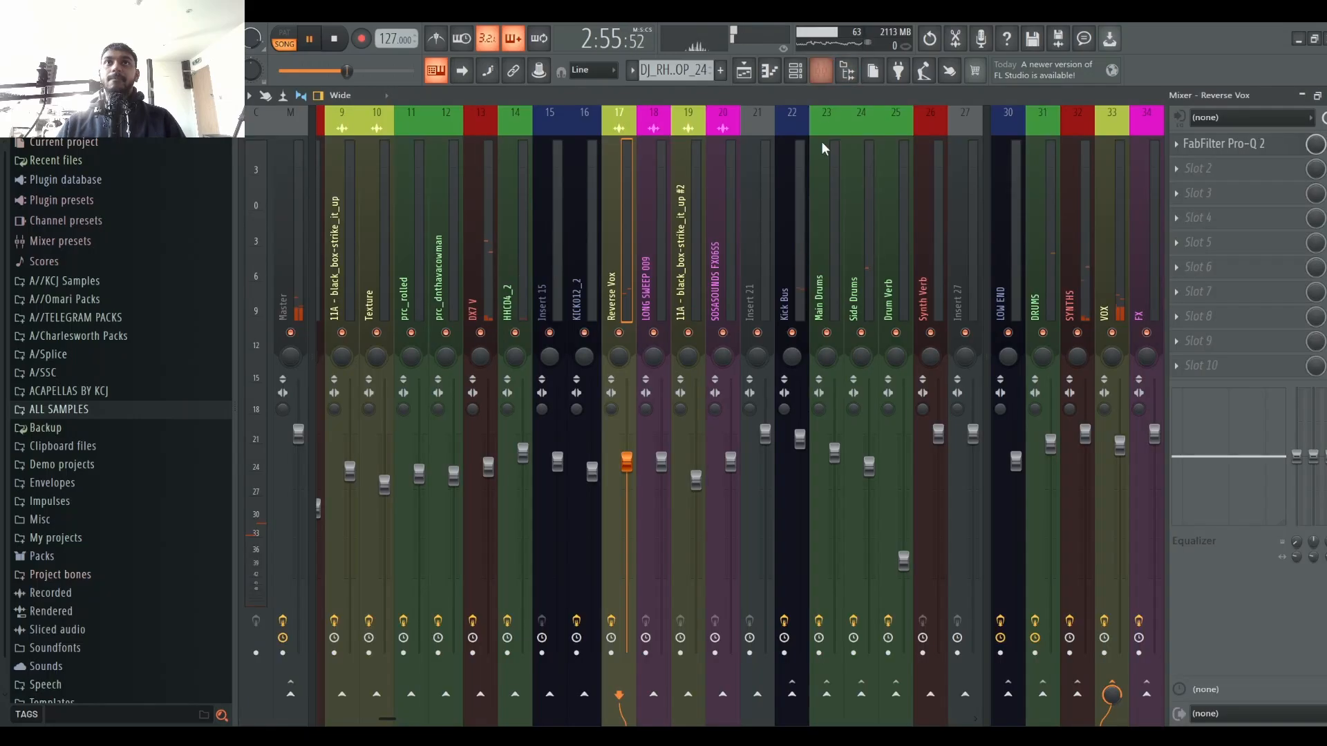
left_click(744, 71)
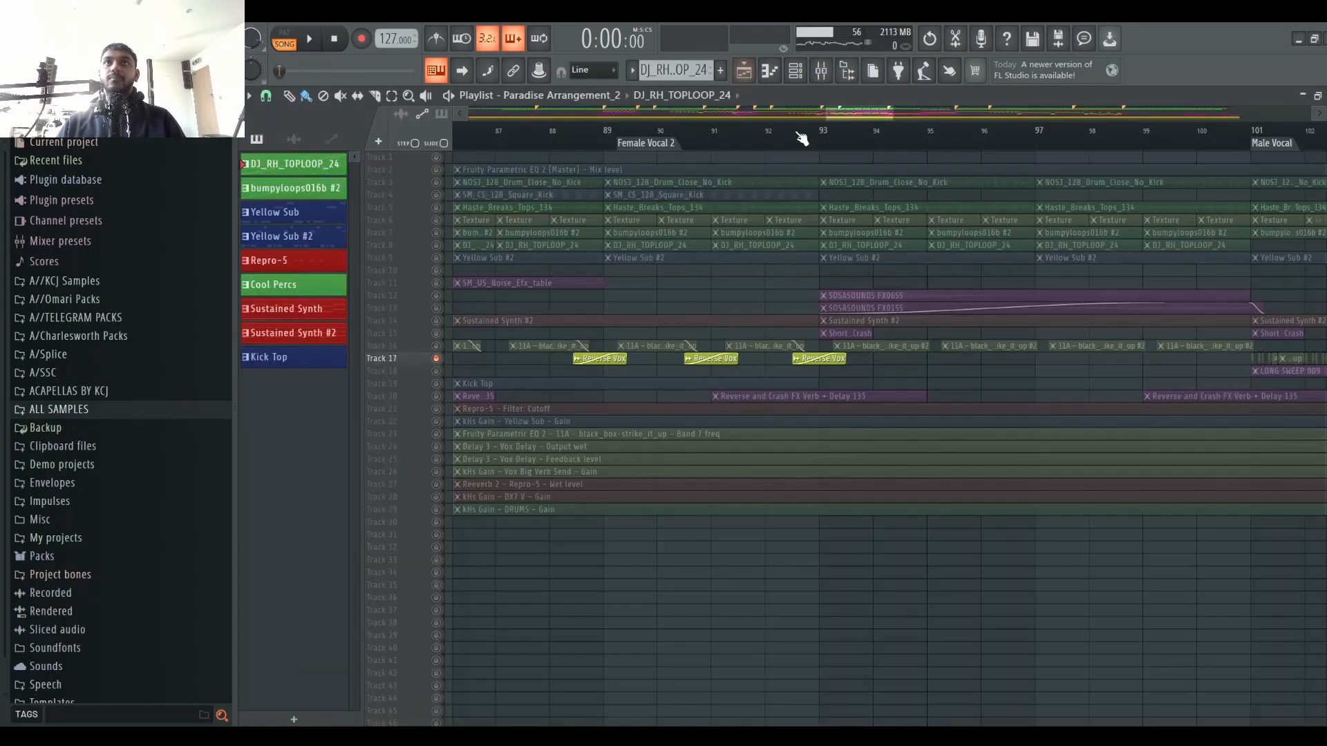
key("space")
left_click(821, 71)
key("space")
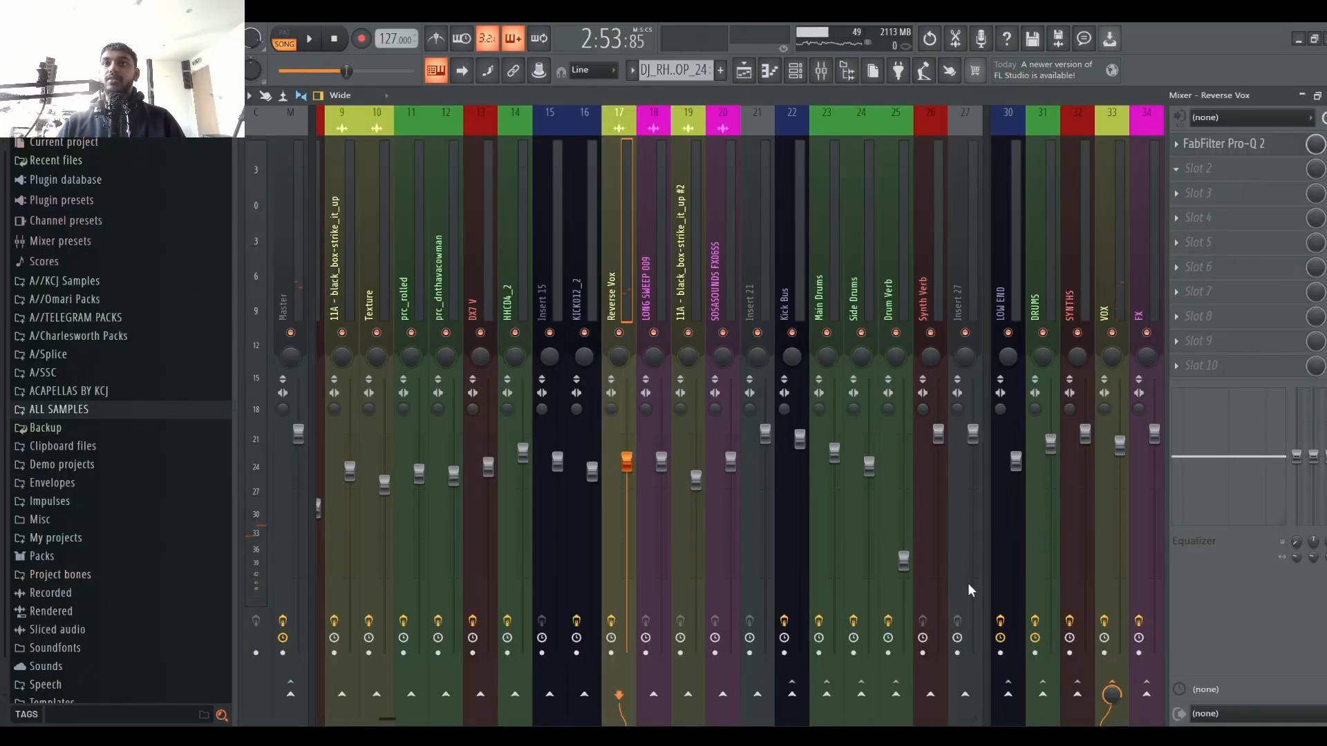
key("space")
key("space")
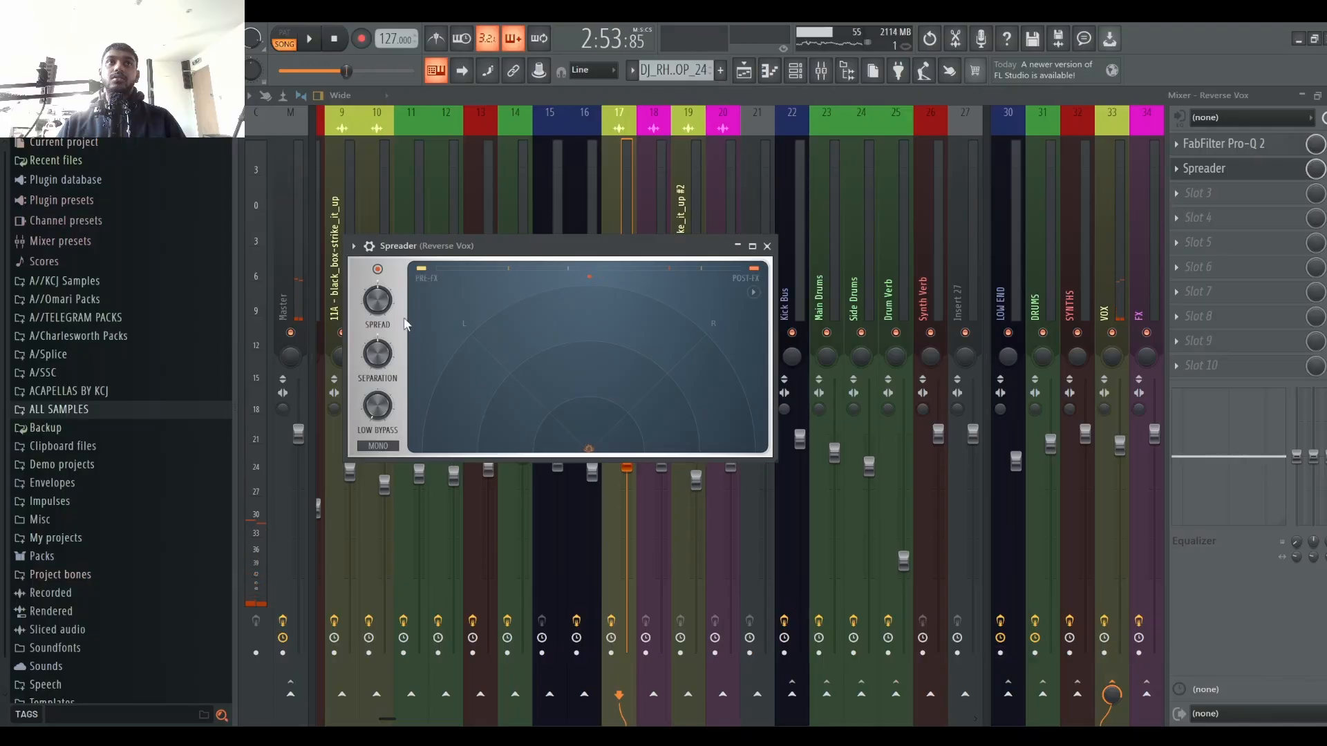
key("space")
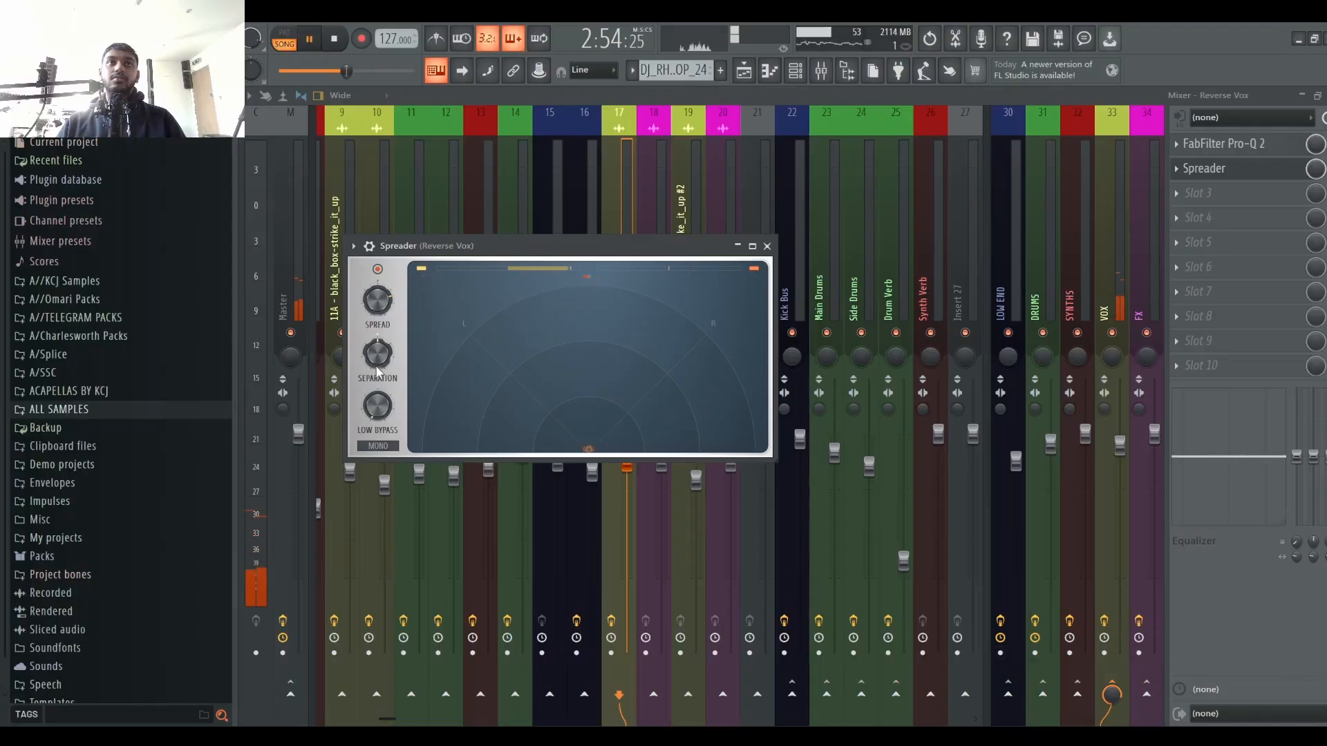
key("space")
key("space")
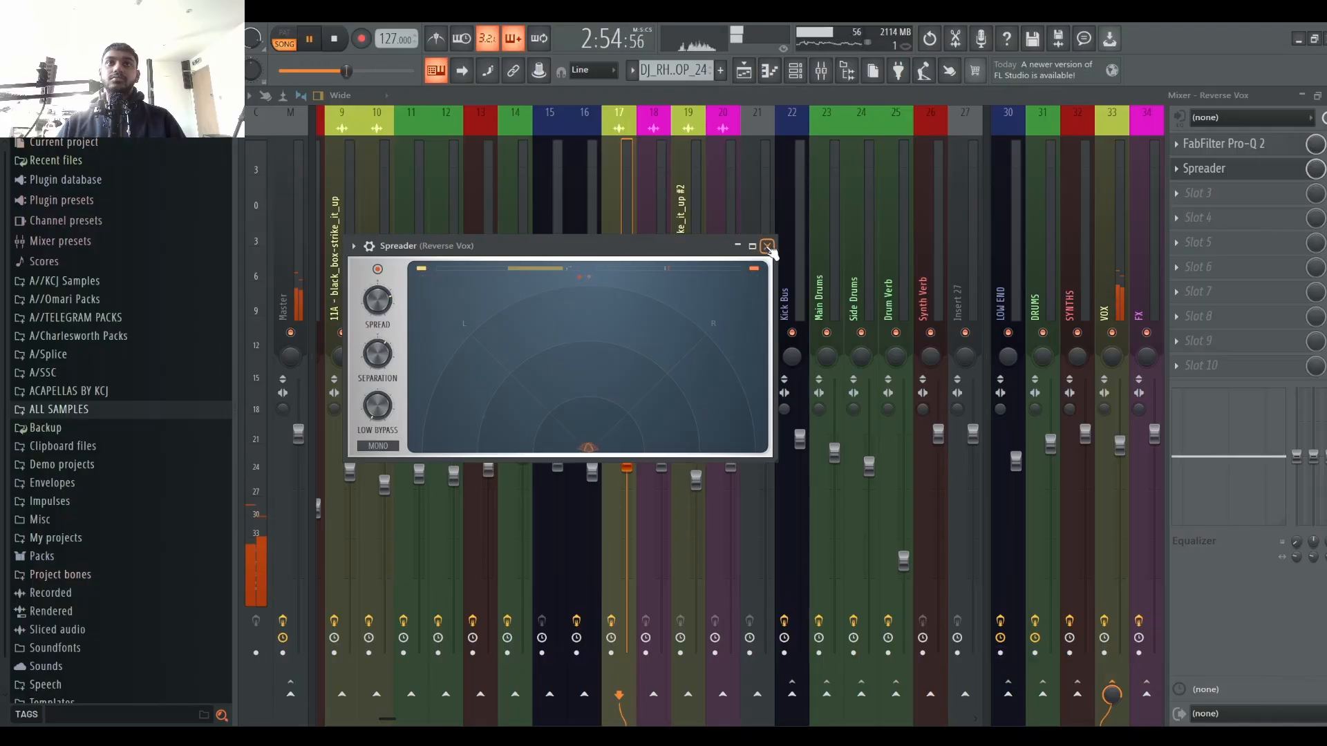
Step: Unsolo playlist Track 17 and replay the section from bar 92, monitoring it in the mixer
key("space")
left_click(768, 247)
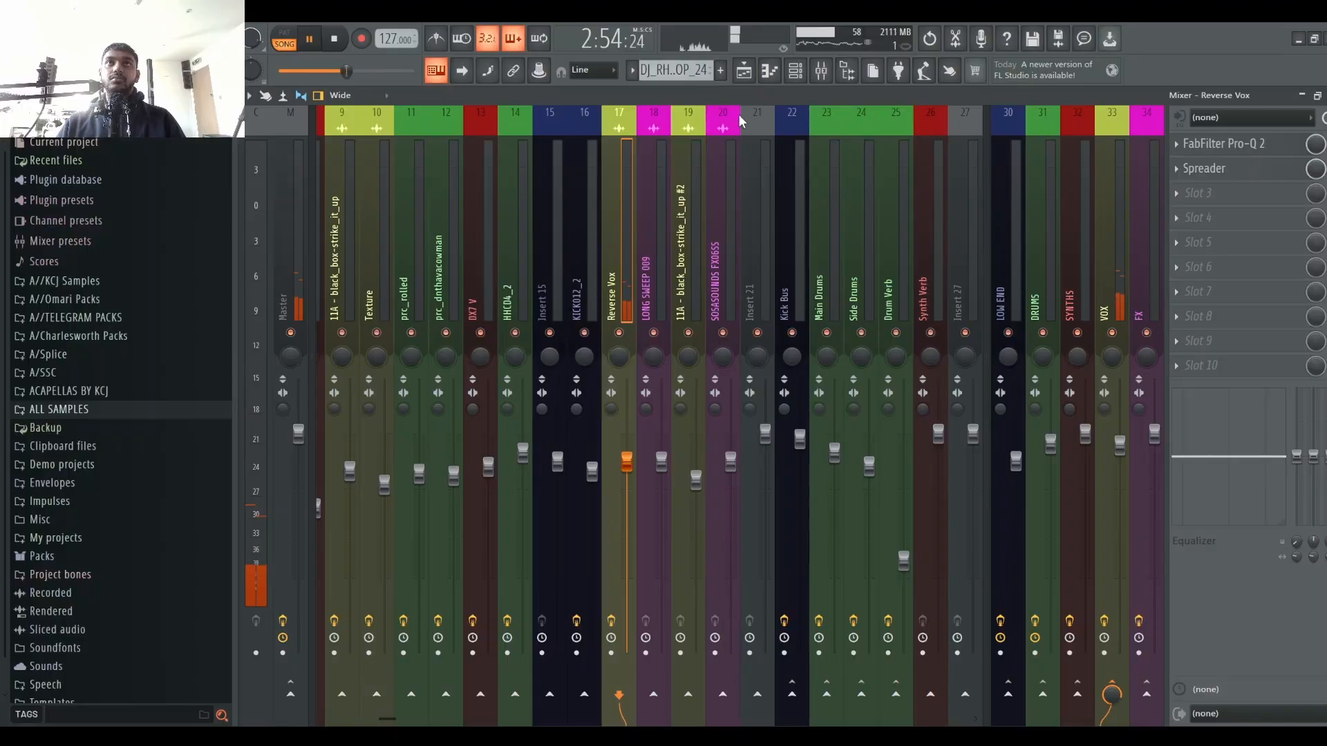
left_click(743, 71)
key("space")
right_click(436, 358)
key("space")
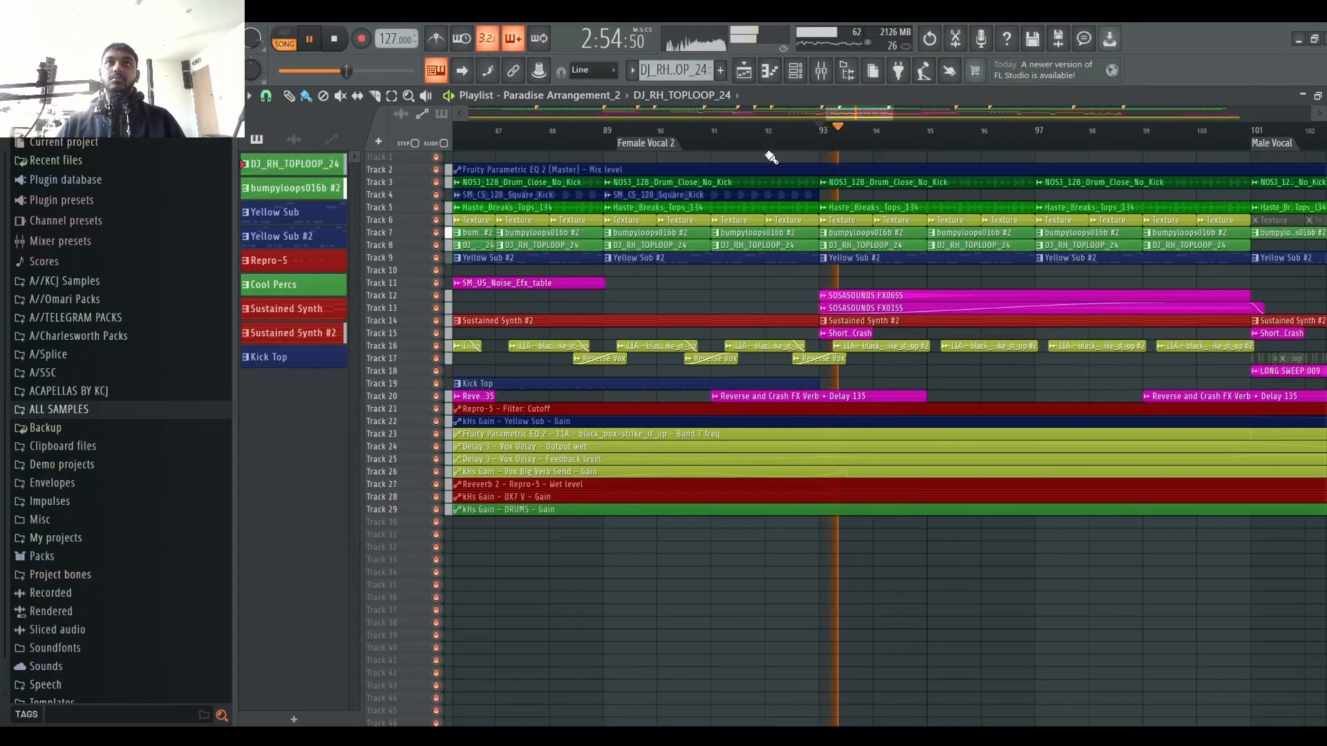
left_click(768, 134)
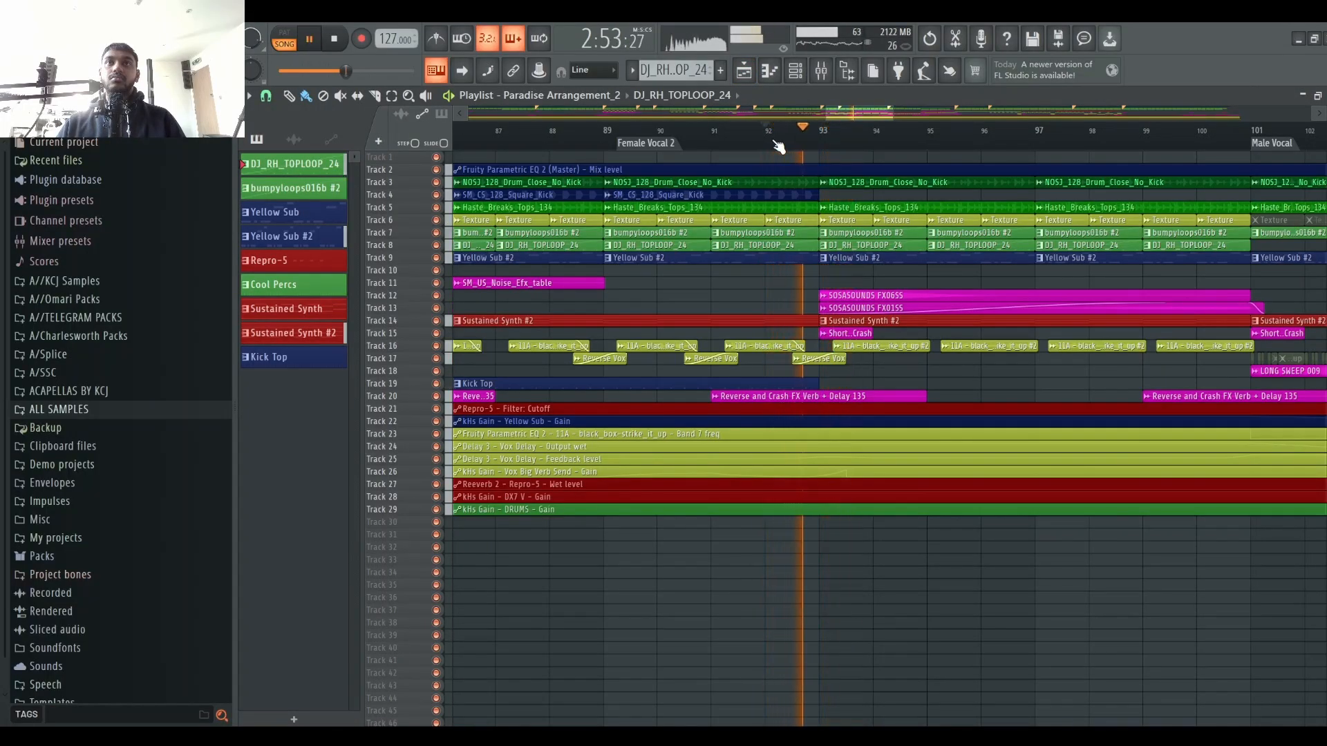
left_click(821, 71)
key("space")
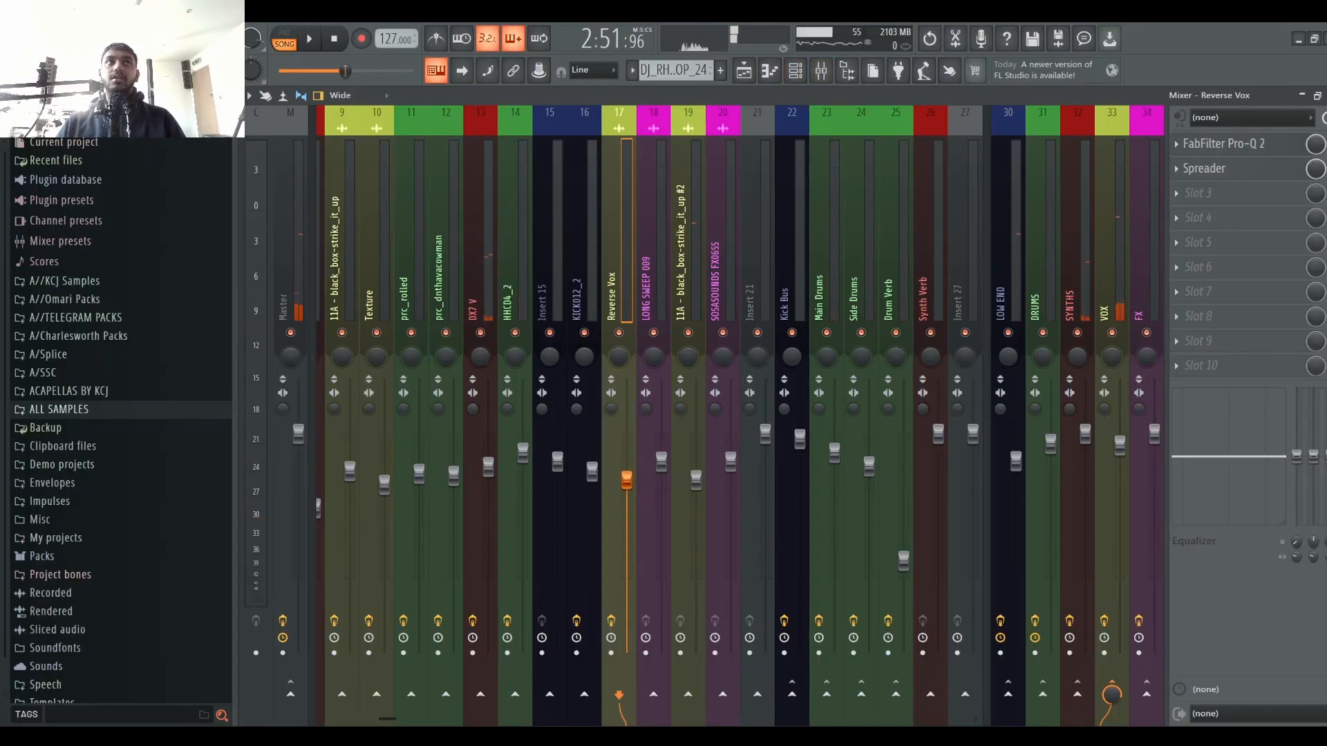
left_click(749, 71)
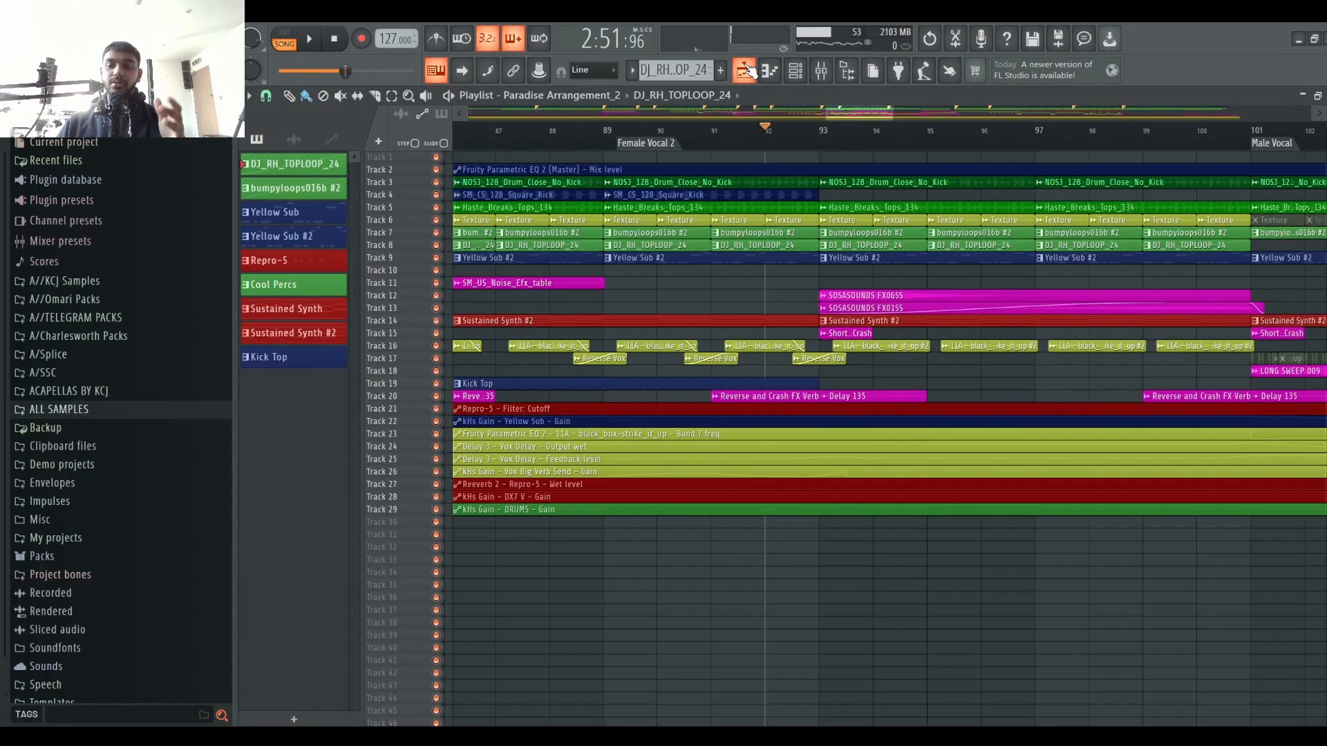
key("space")
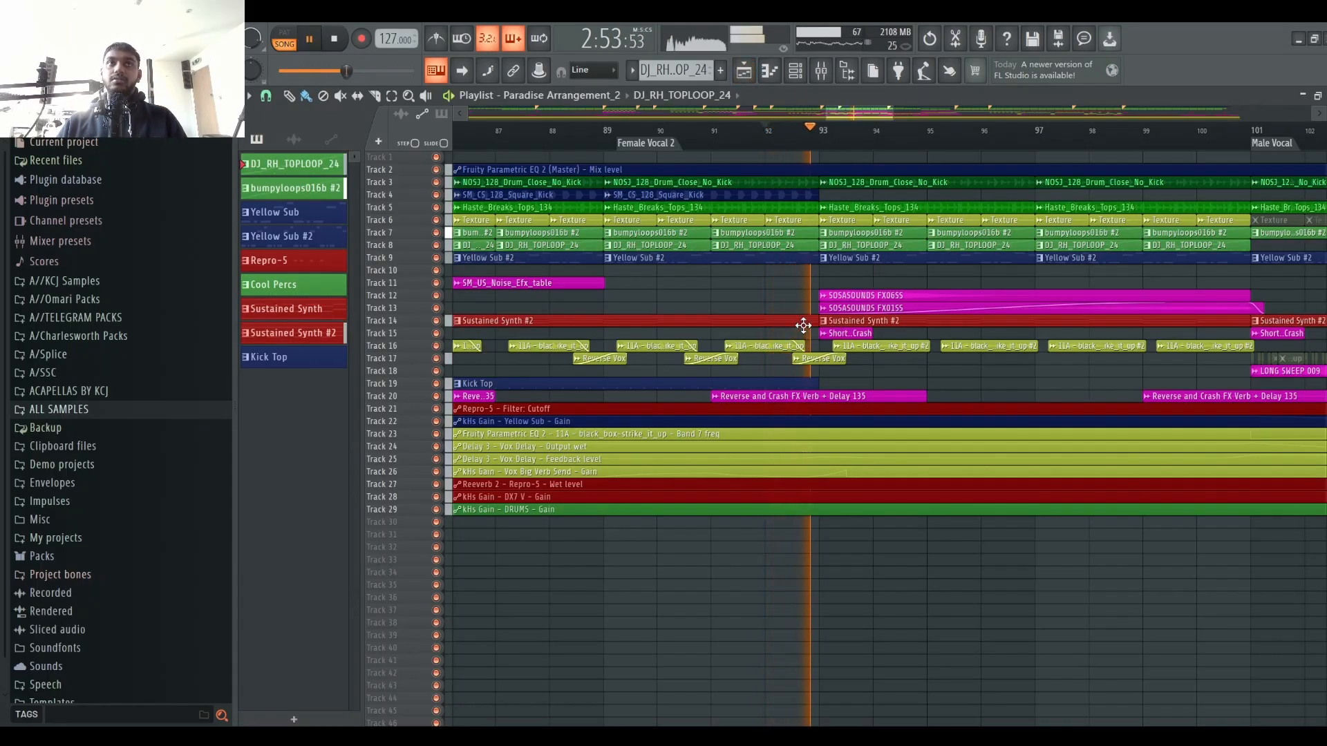
left_click(822, 69)
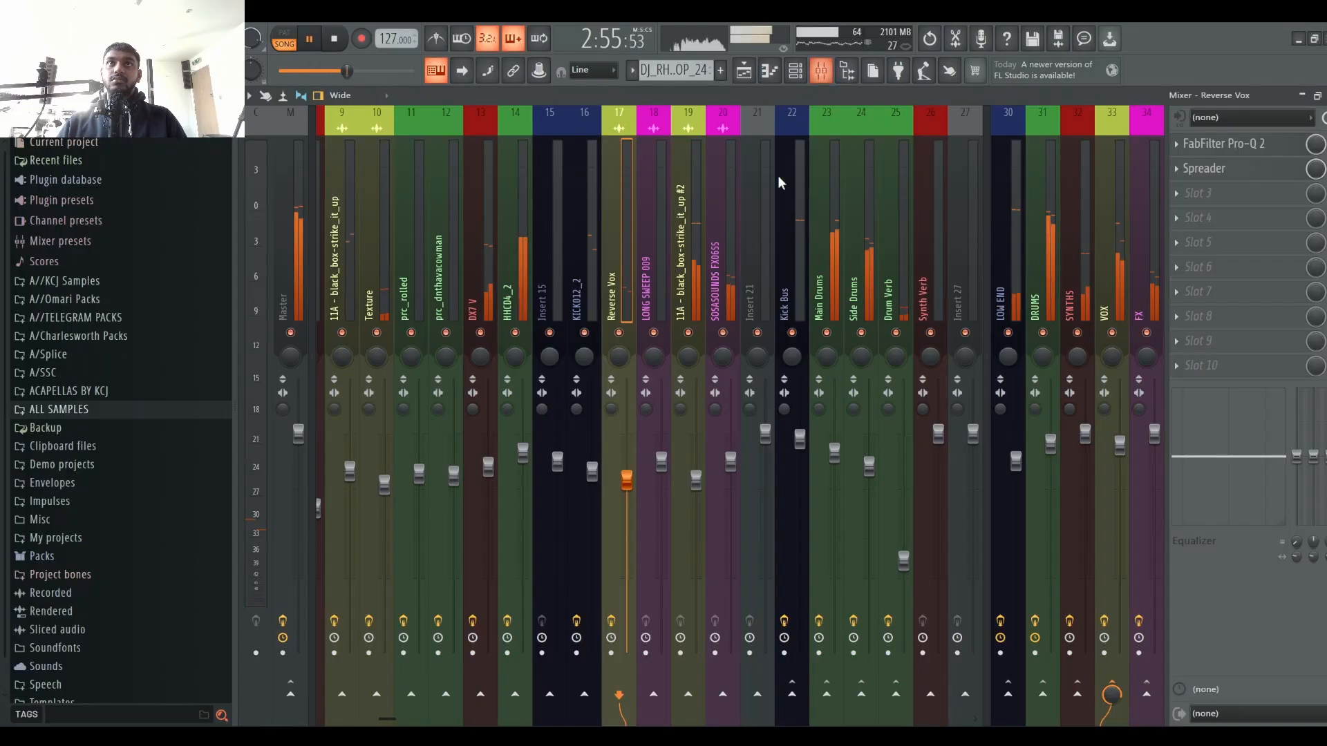
key("space")
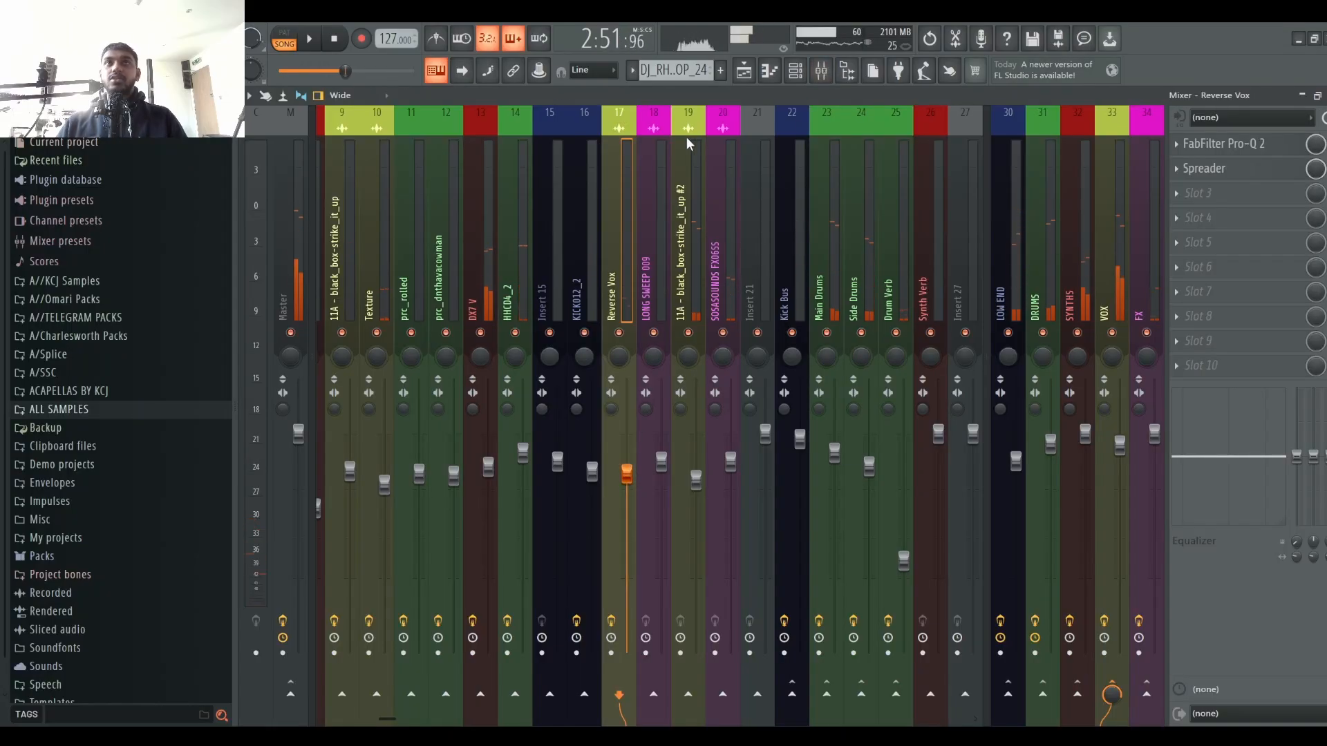
Step: Audition the arrangement from several positions, including bars 93, 101 and around 131
left_click(752, 74)
scroll(774, 132, "down", 7)
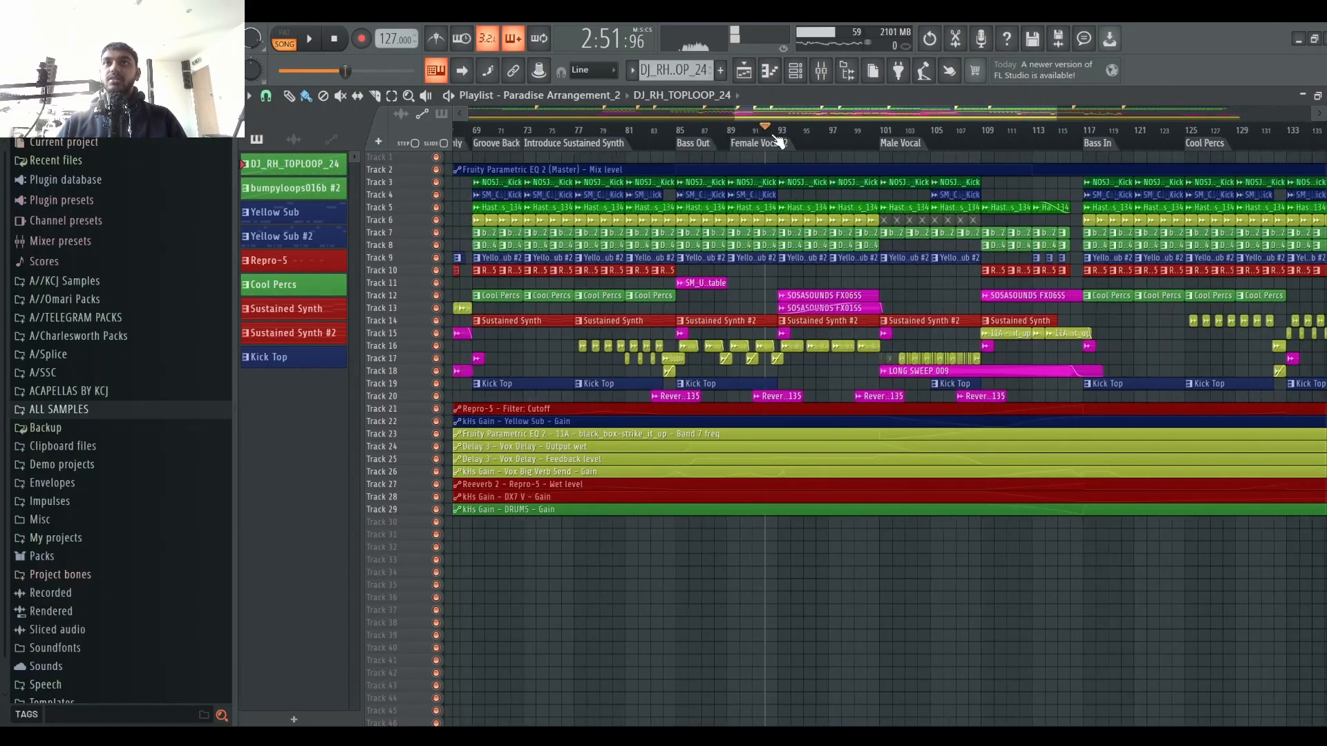
scroll(874, 141, "up", 1)
scroll(840, 132, "up", 3)
left_click(833, 69)
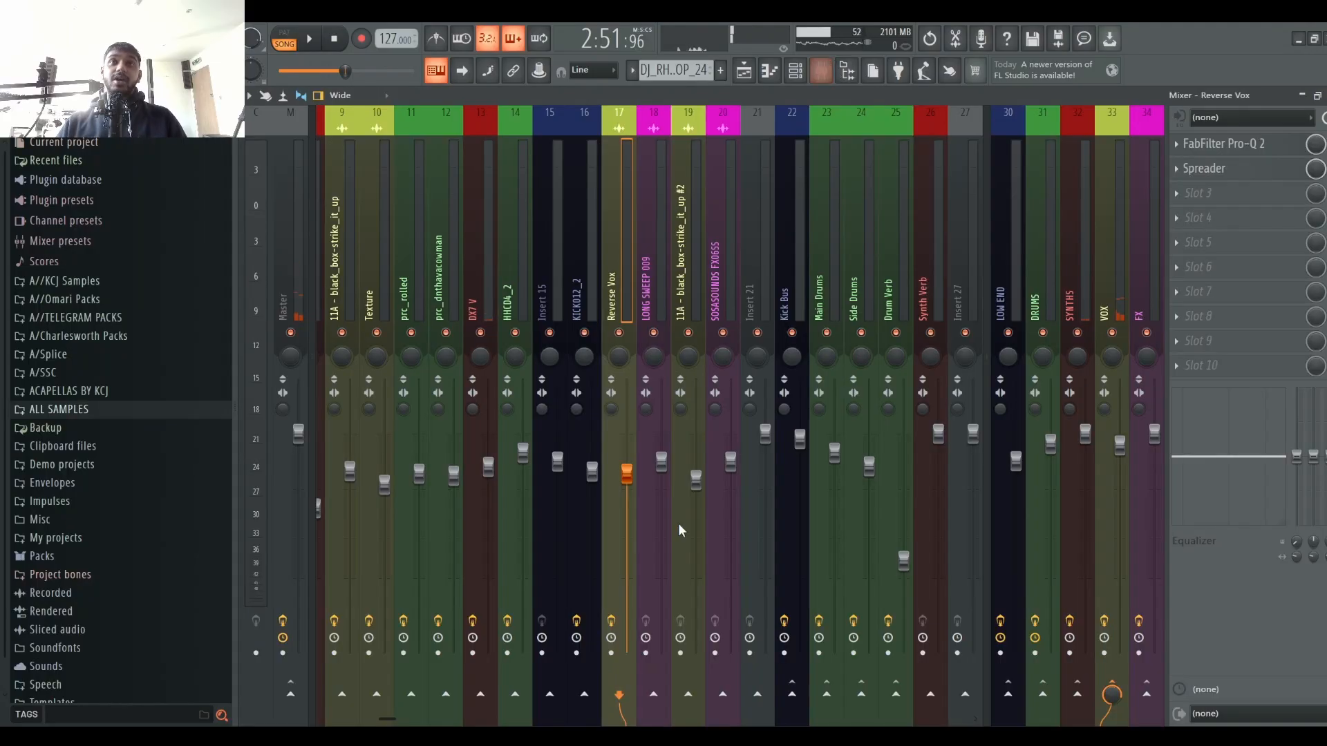
left_click(686, 296)
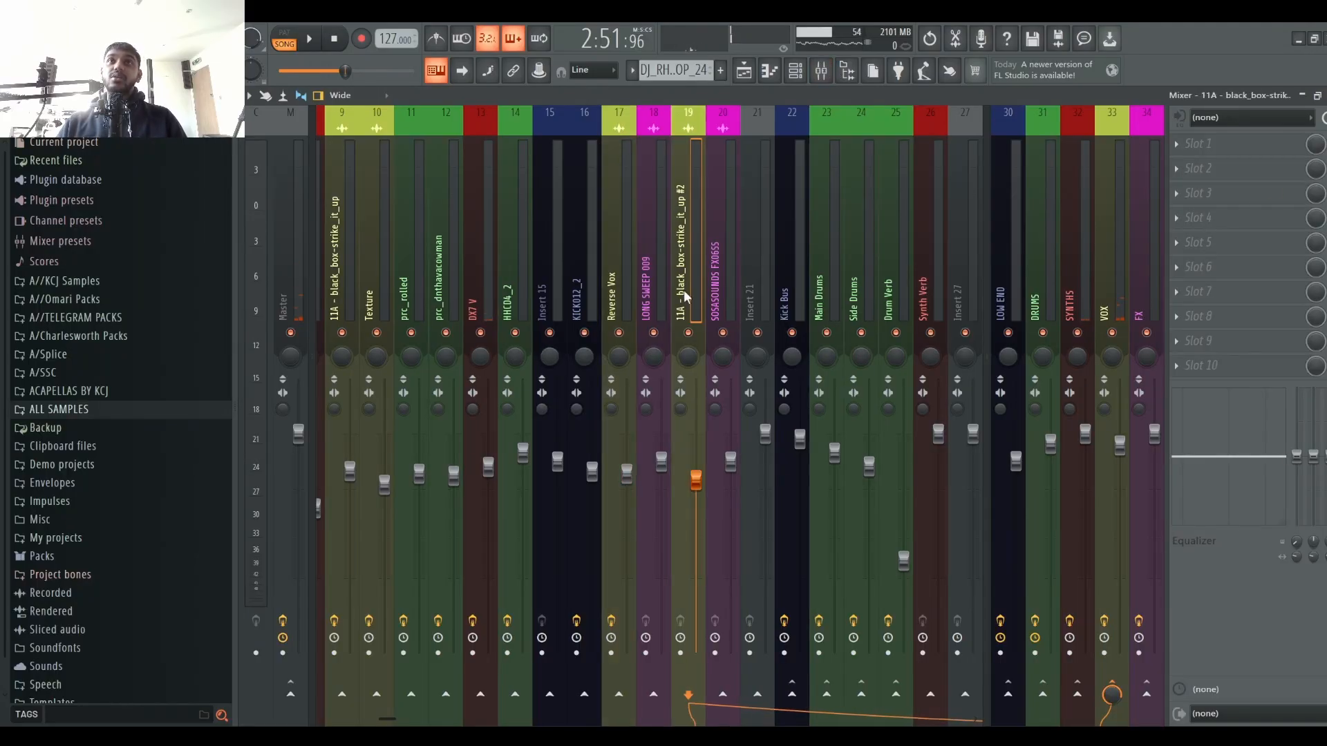
left_click(745, 70)
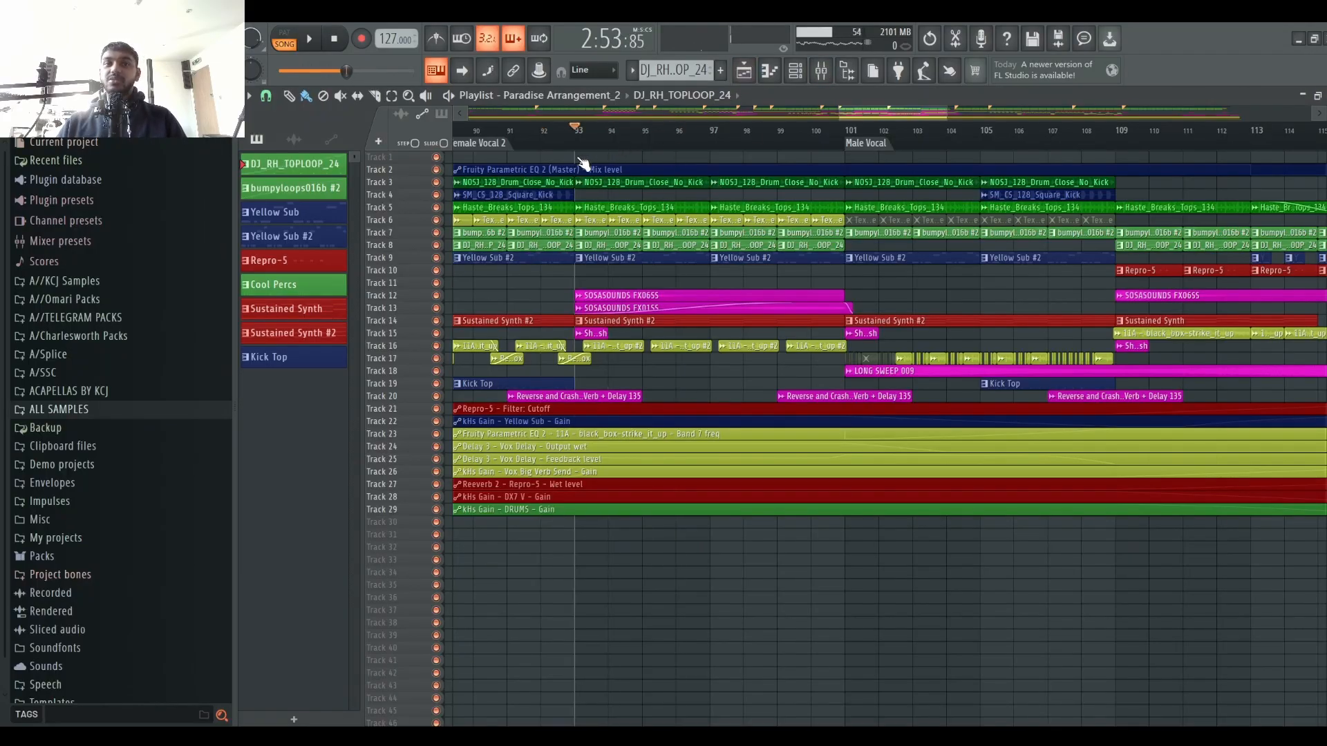
left_click(599, 133)
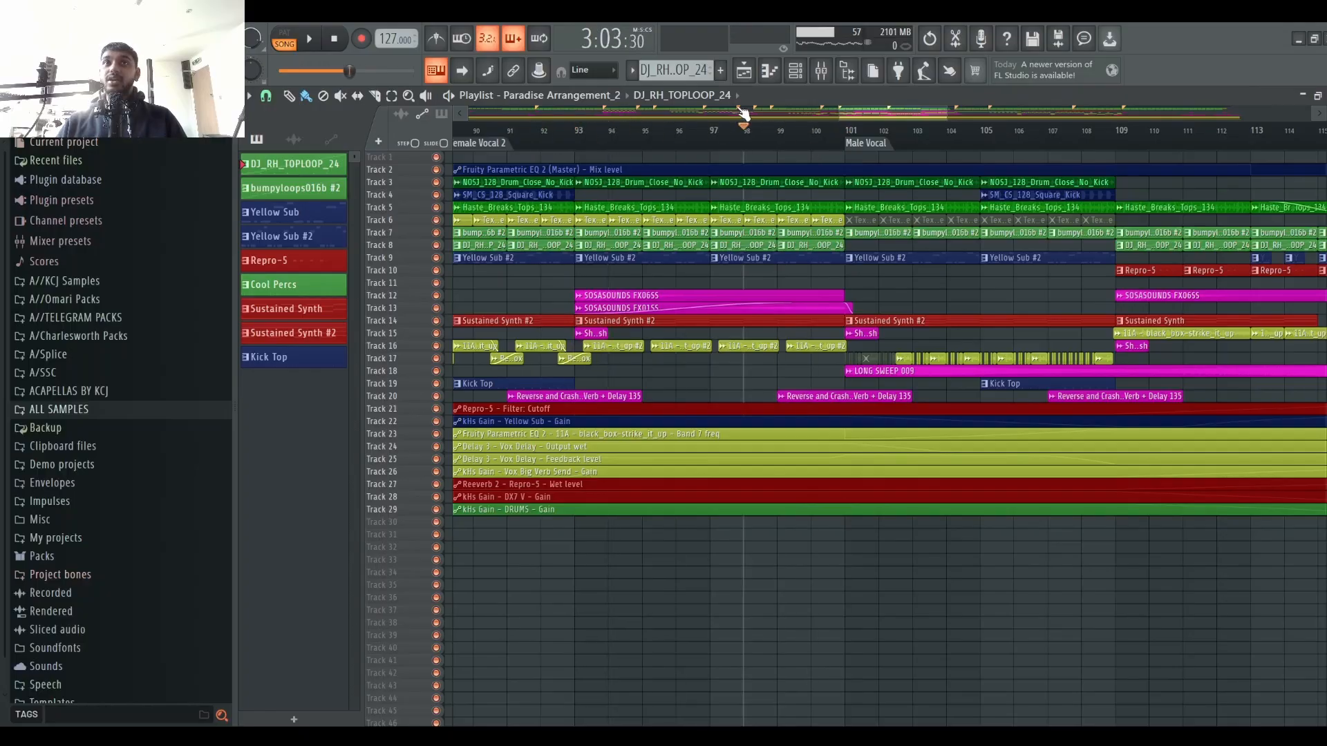
left_click_drag(743, 114, 579, 132)
left_click(845, 126)
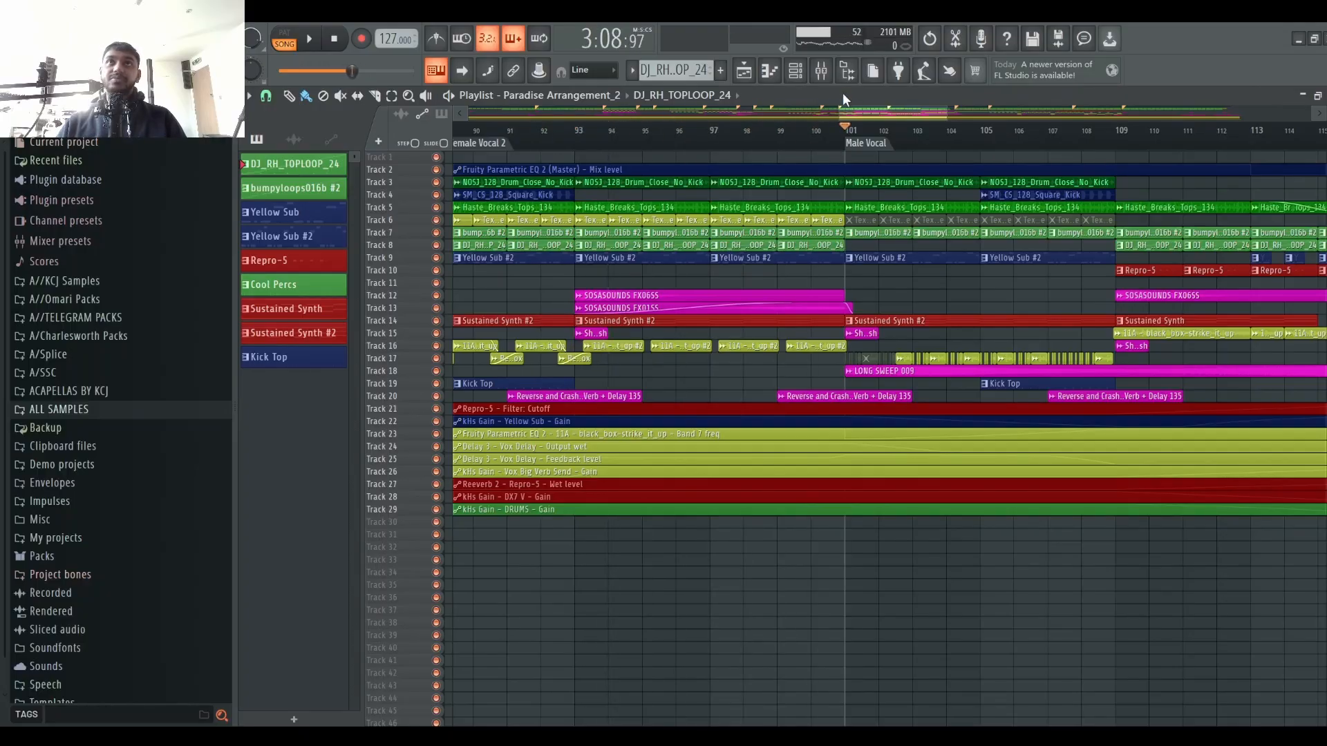
scroll(845, 148, "down", 8)
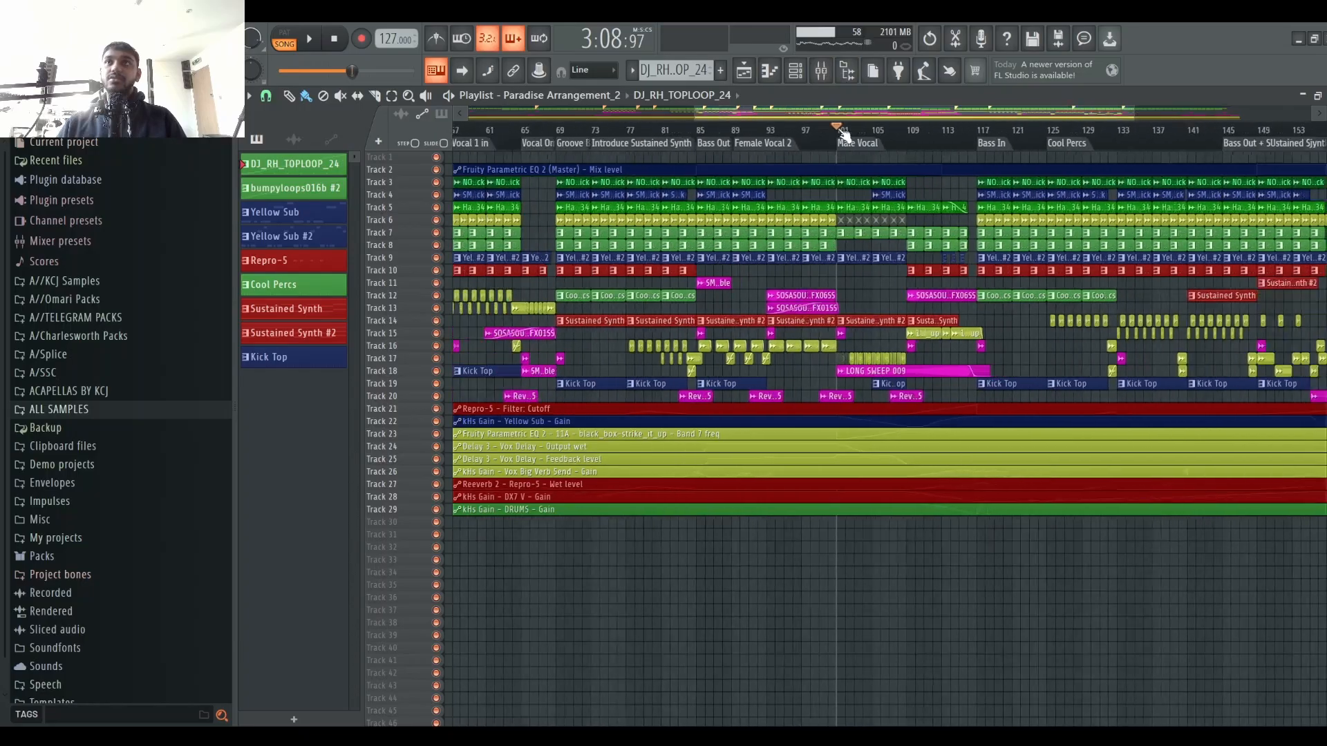
scroll(1170, 147, "up", 5)
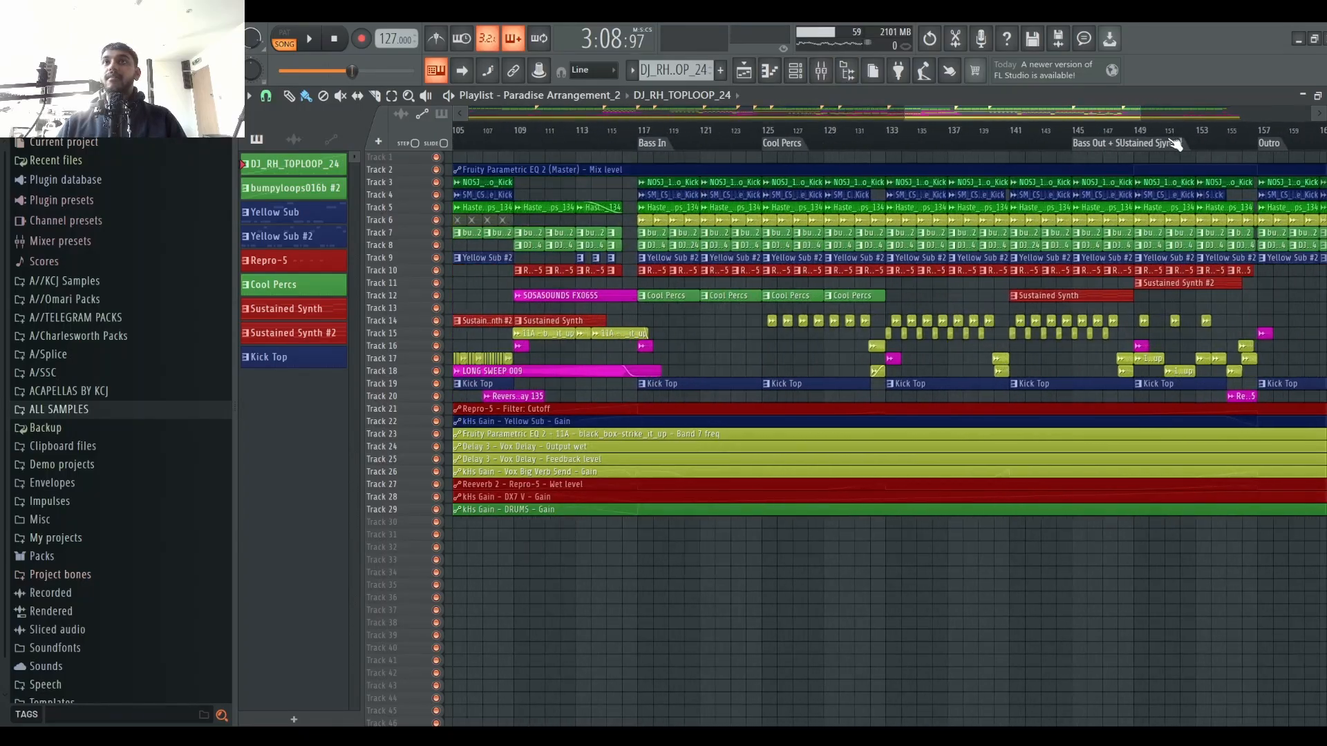
left_click(892, 142)
scroll(892, 143, "up", 3)
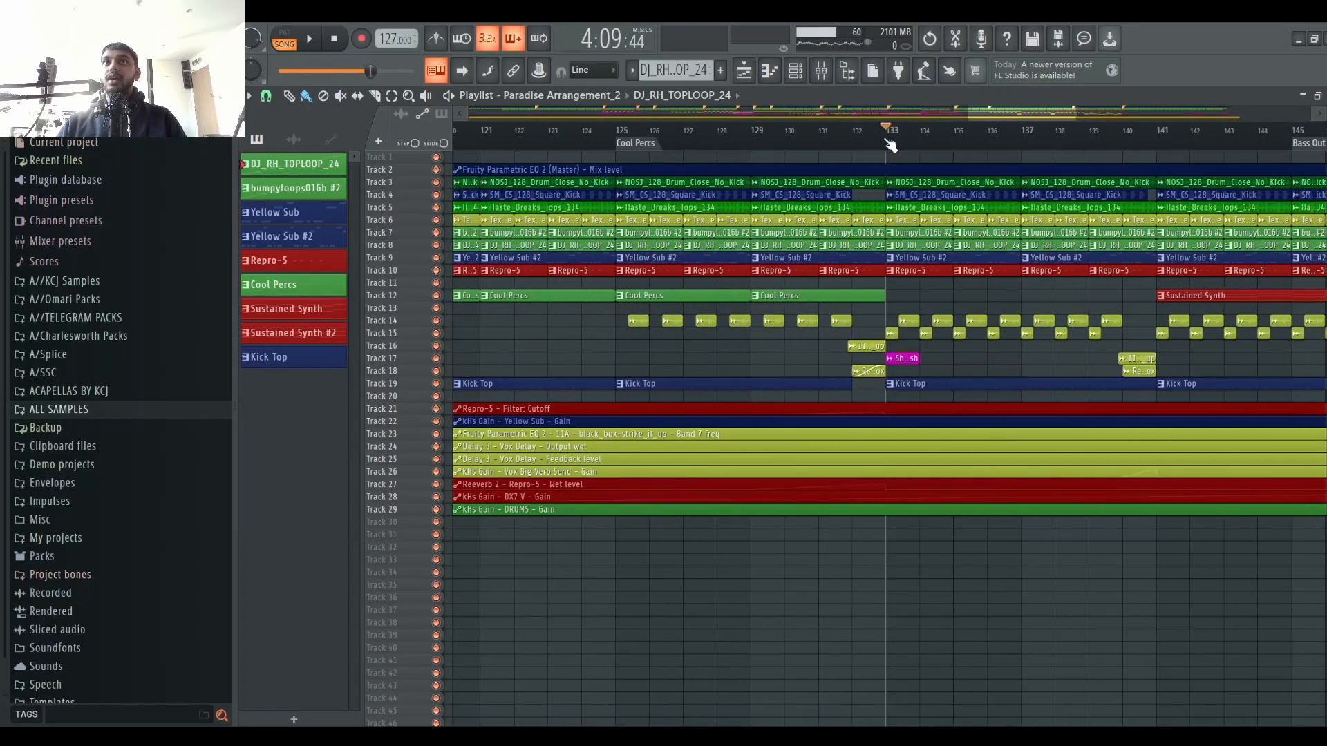
Step: Switch to the new arrangement_2 project's playlist and start playback from about bar 57
left_click(821, 70)
left_click_drag(693, 268, 936, 215)
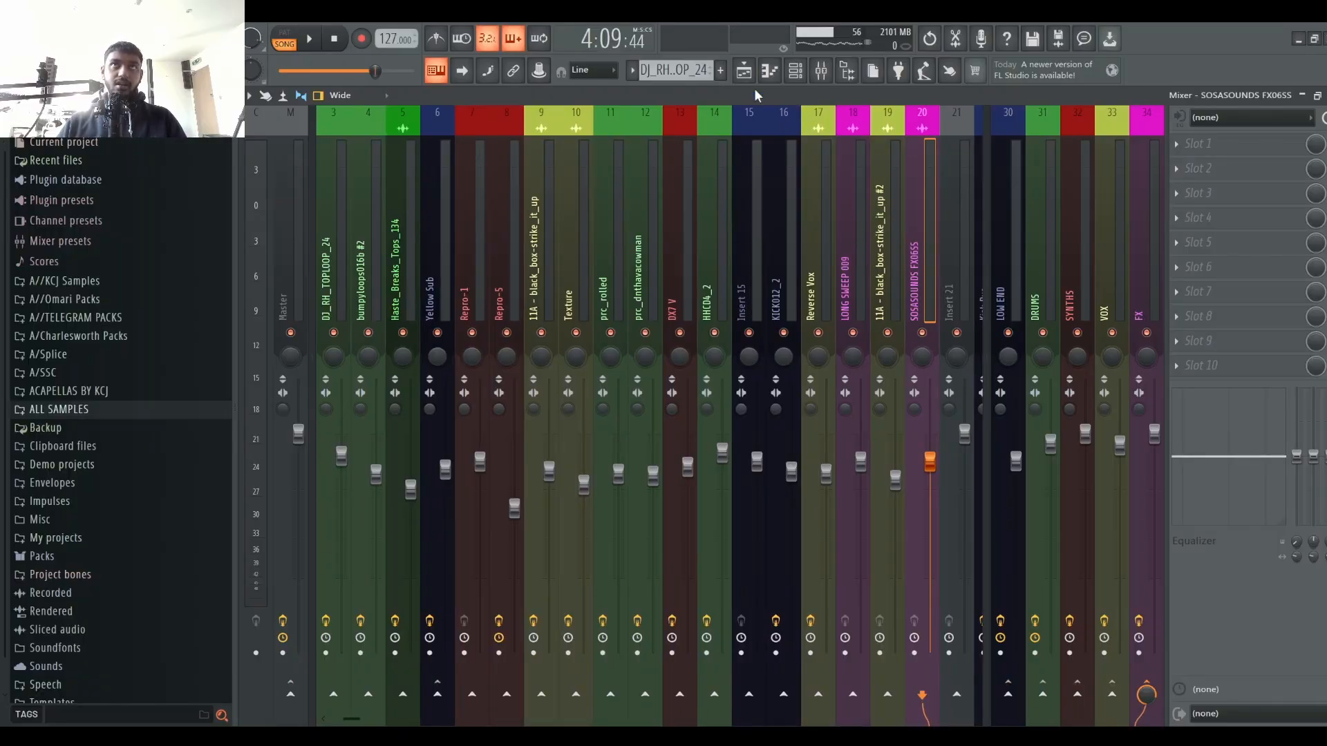
left_click(744, 70)
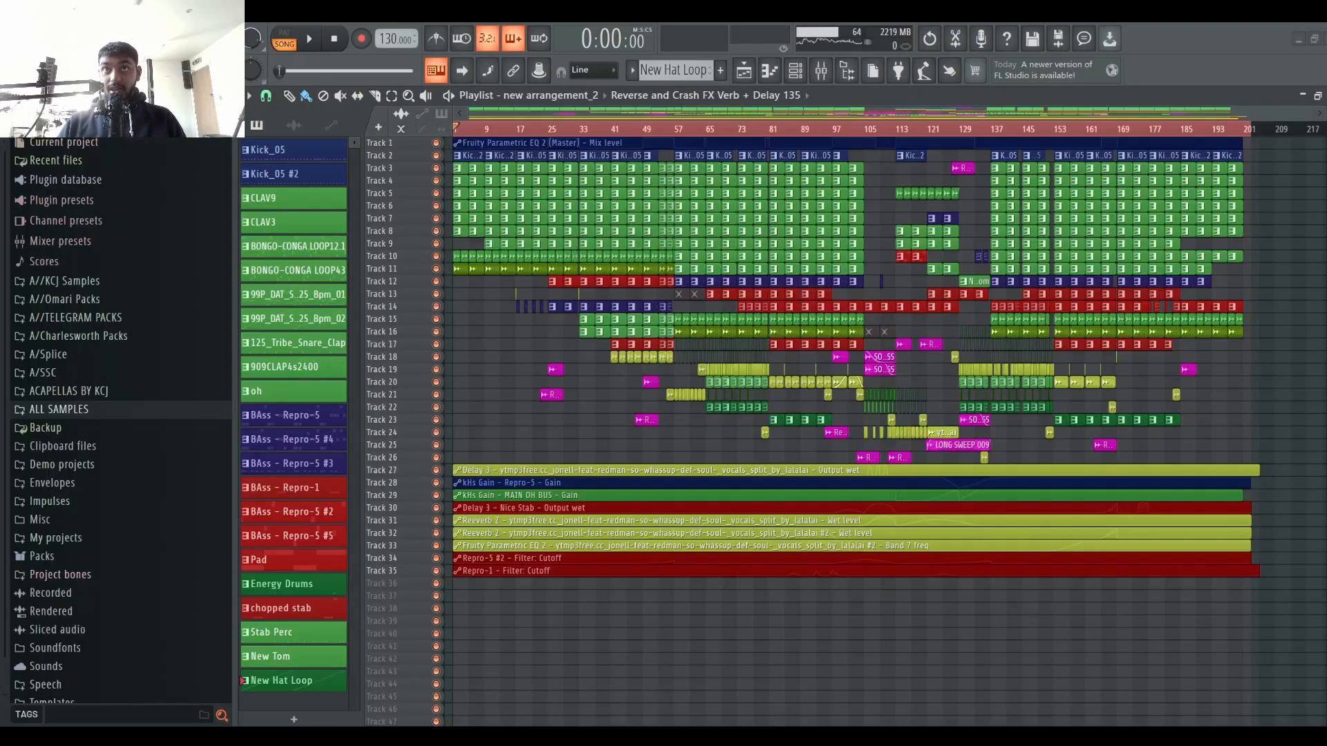
left_click(678, 129)
key("space")
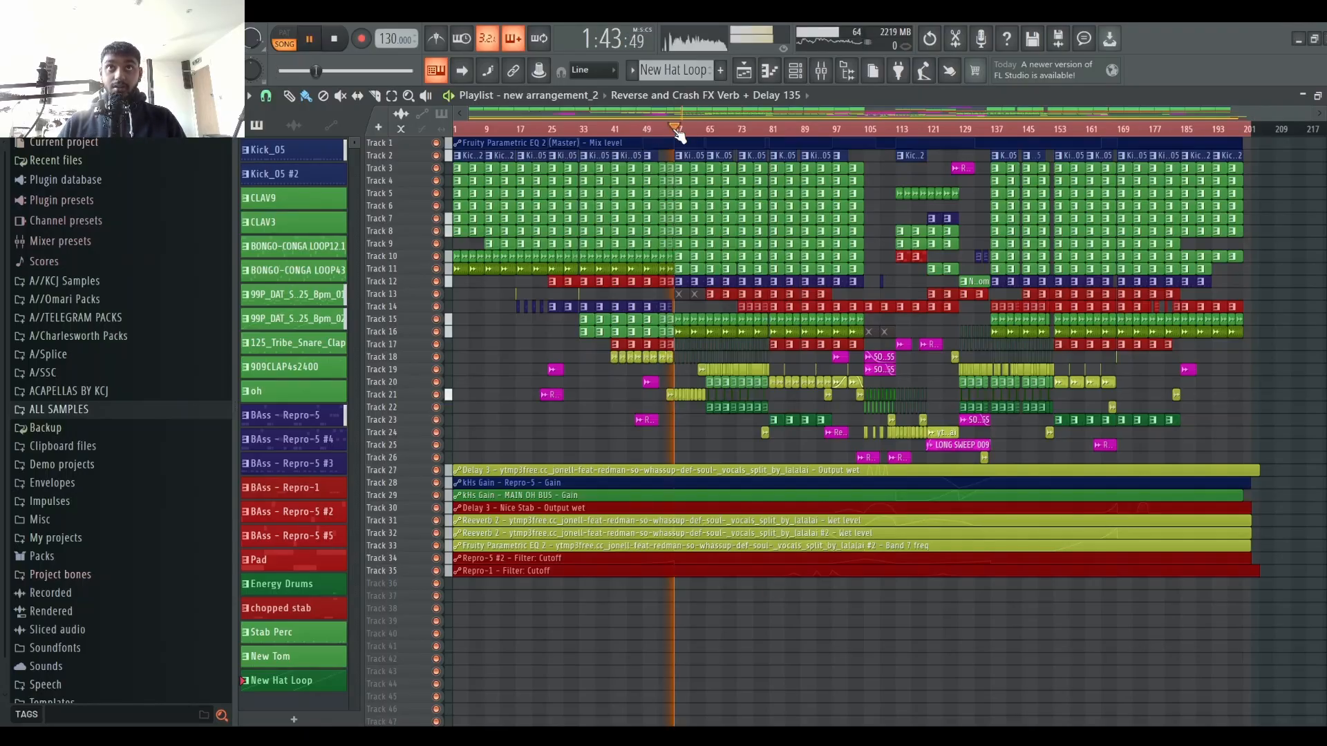
Step: Solo playlist Track 20 together with automation Tracks 27, 31, 32 and 33 while playing around bar 89
scroll(725, 133, "up", 3)
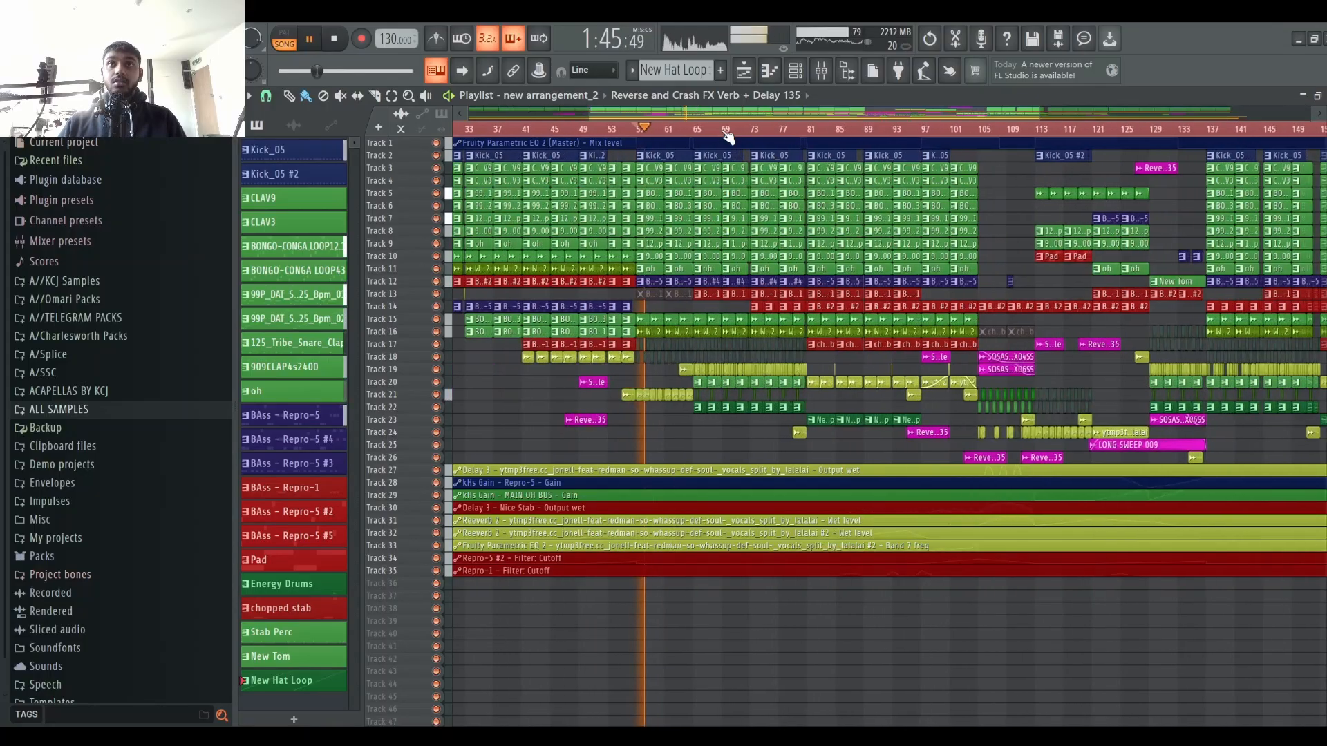
left_click(815, 130)
scroll(1001, 132, "up", 3)
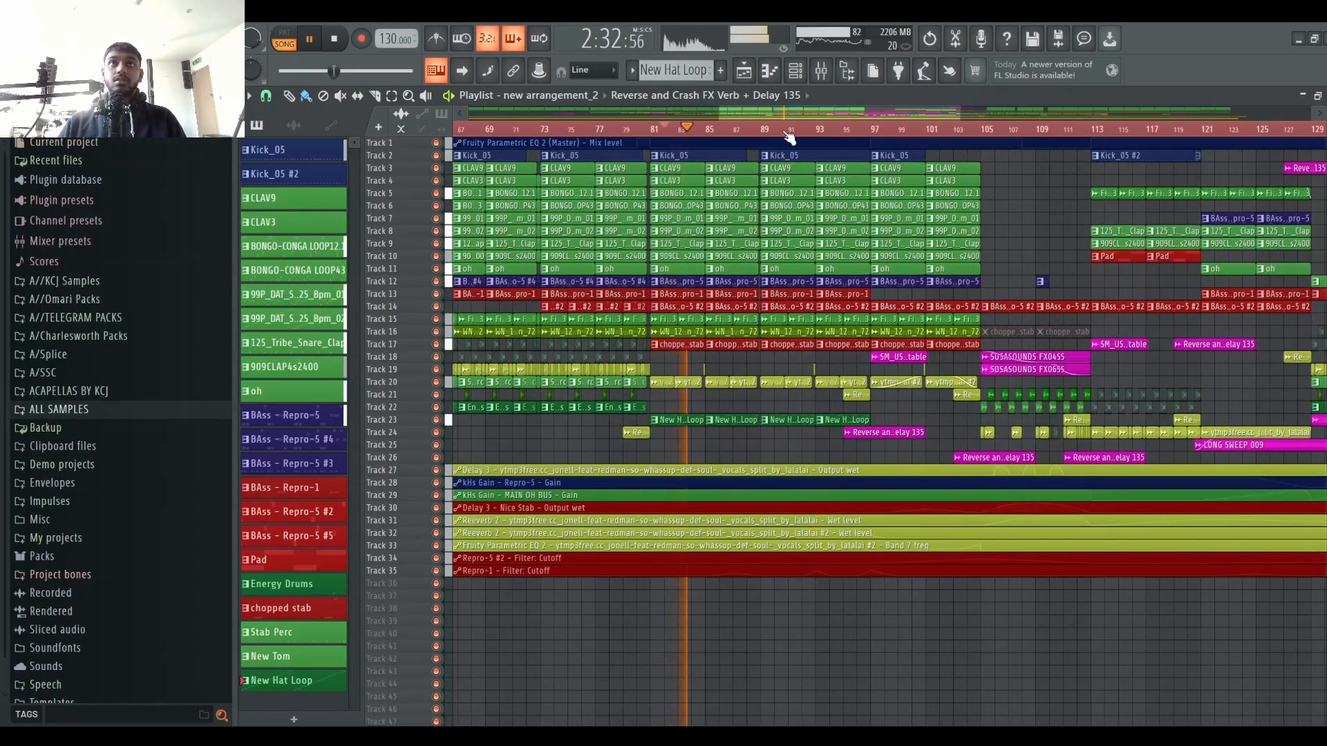
scroll(777, 131, "up", 3)
scroll(776, 135, "down", 3)
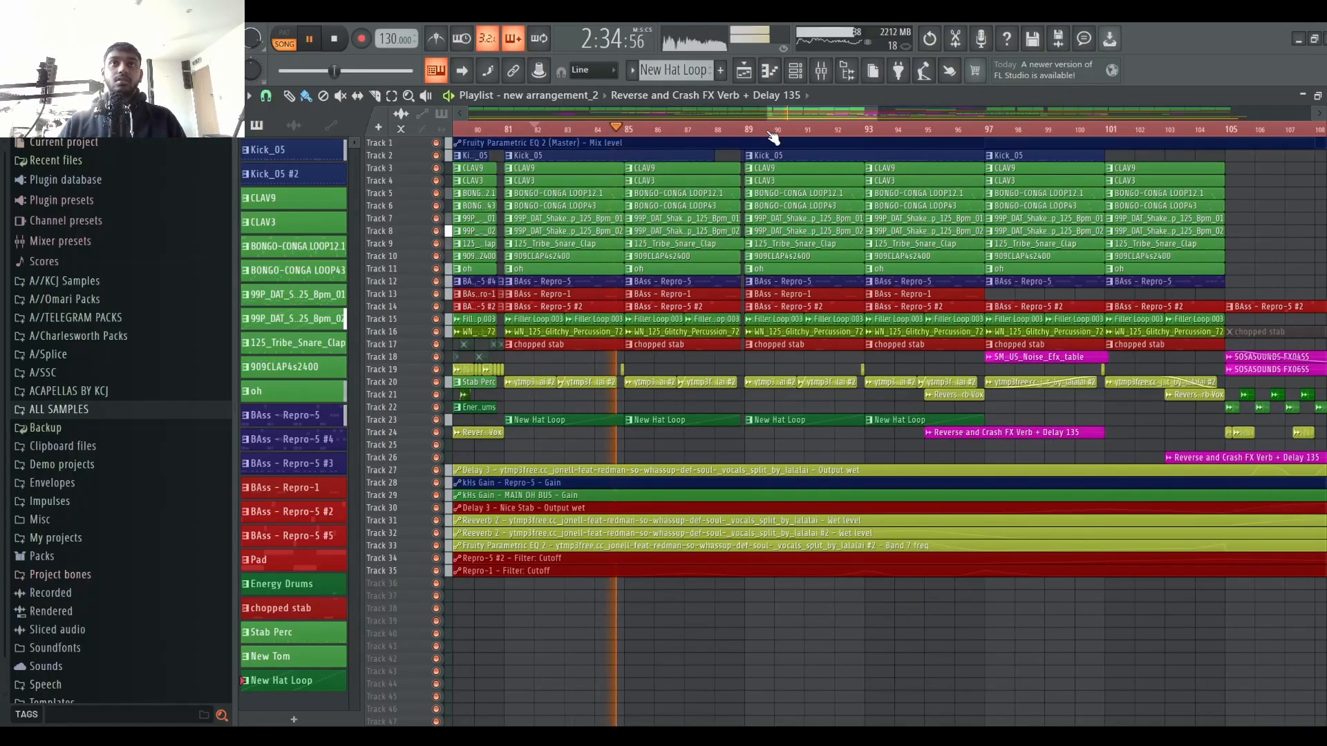
scroll(771, 136, "up", 2)
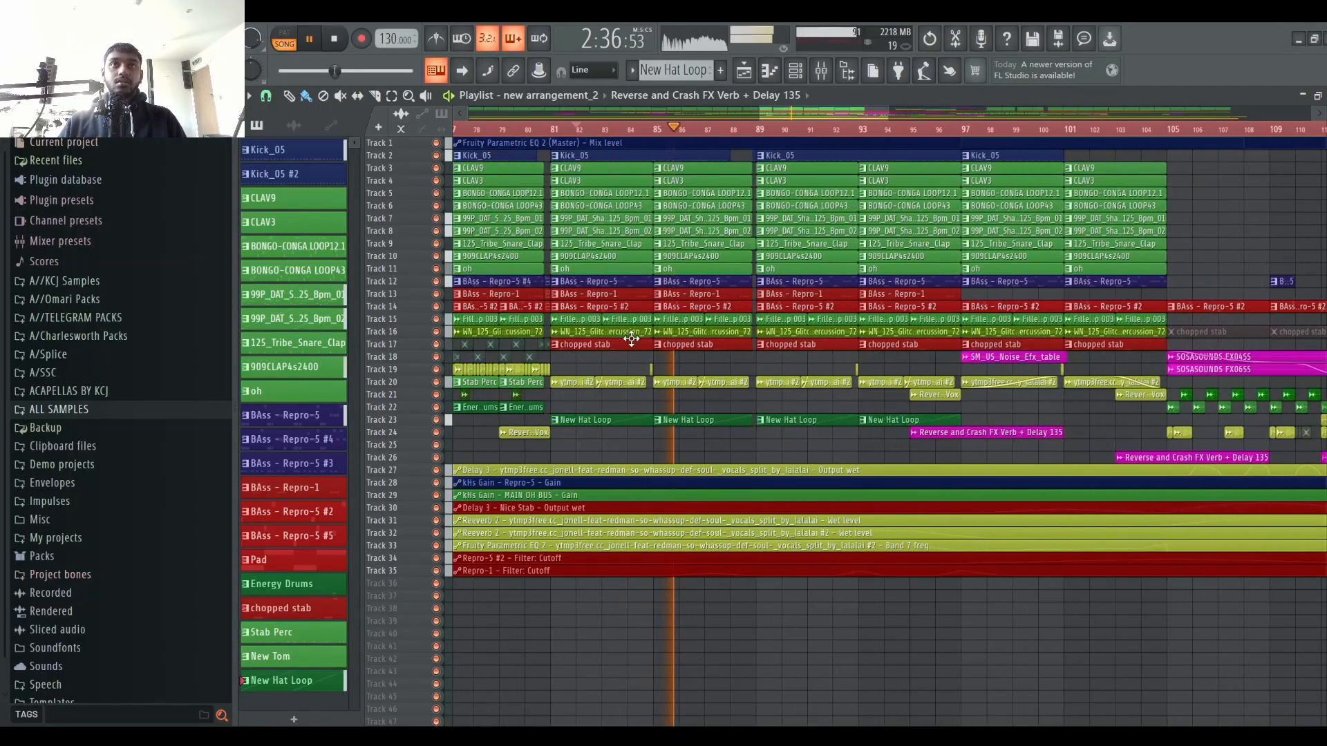
right_click(435, 382)
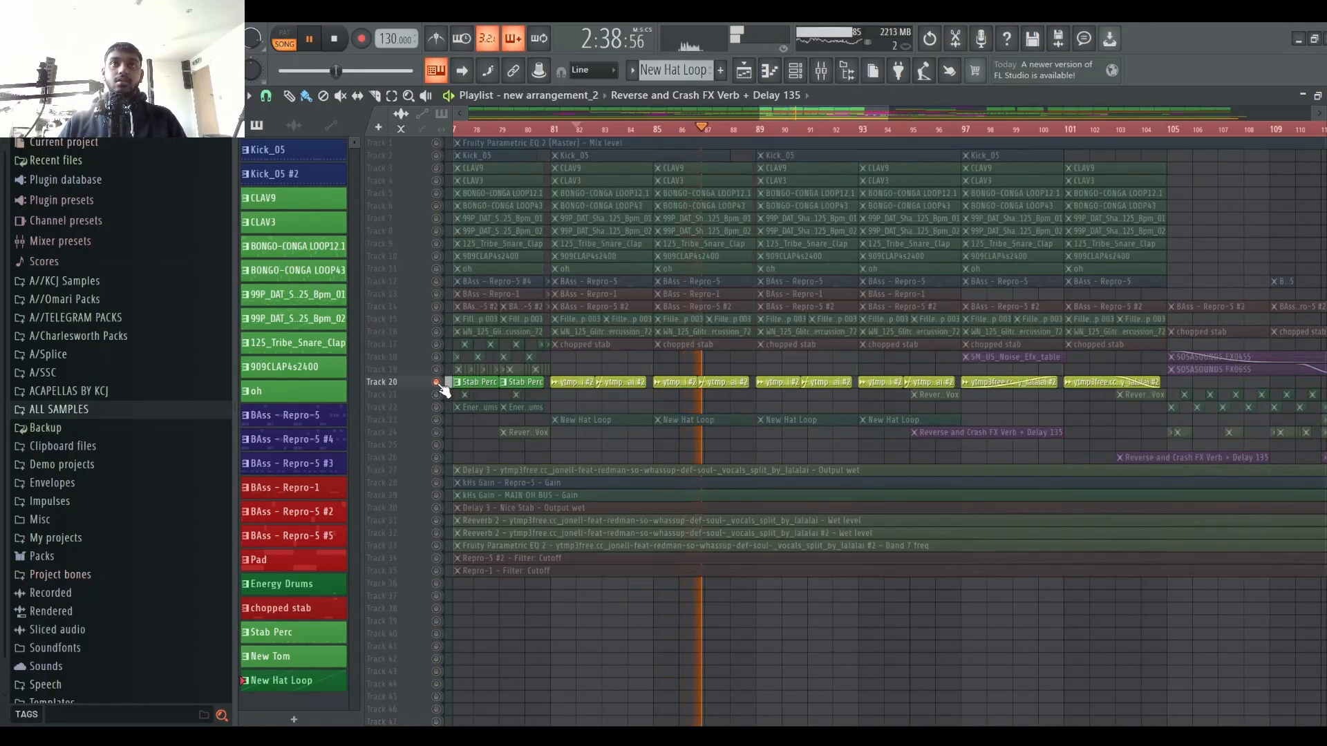
left_click(435, 546)
left_click(436, 533)
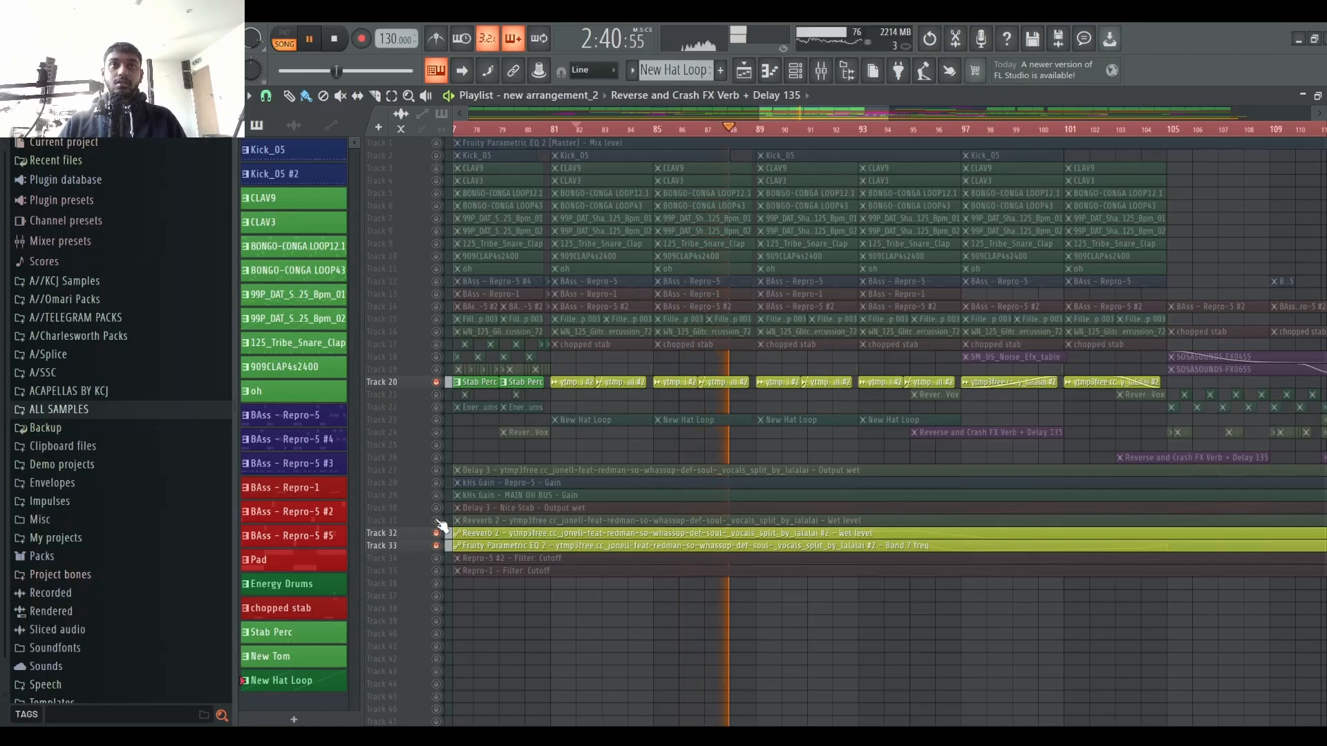
left_click(436, 520)
left_click(435, 470)
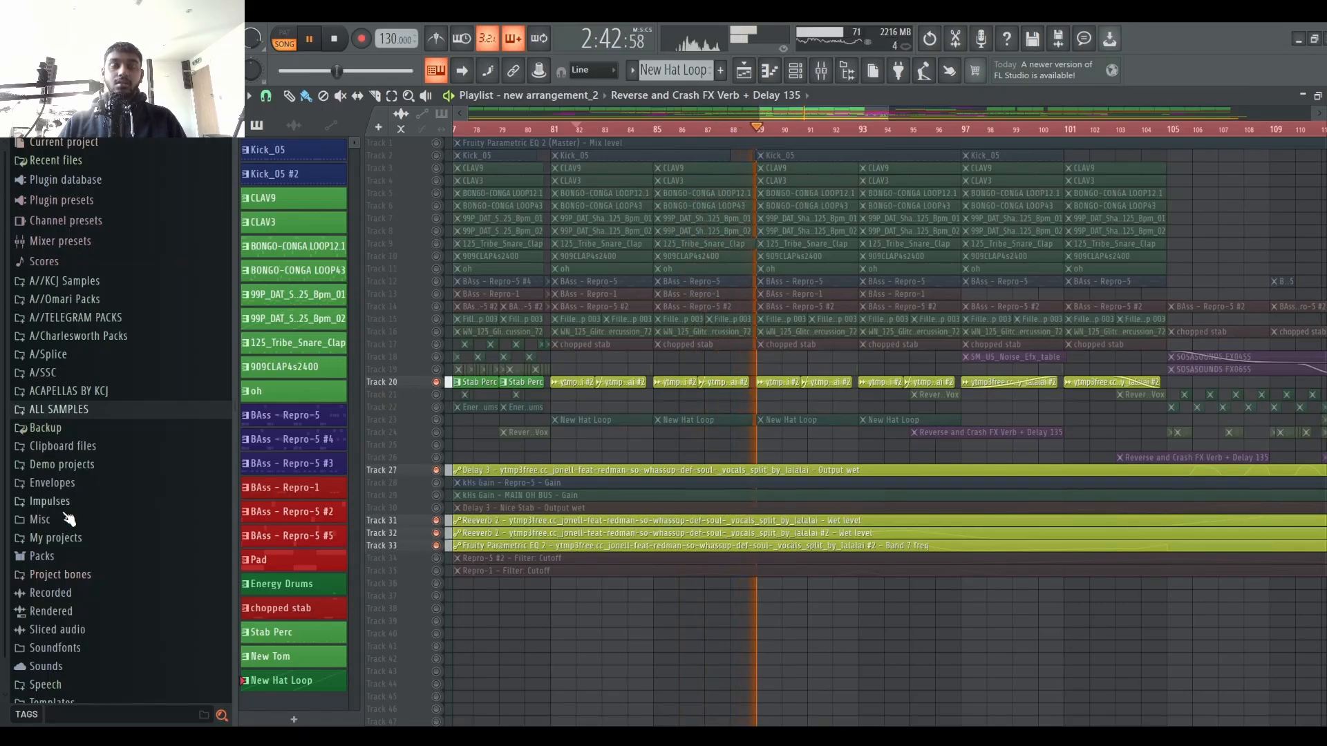
Step: Restart playback in the mixer and open the Spreader effect on the vocal insert channel 29
key("F9")
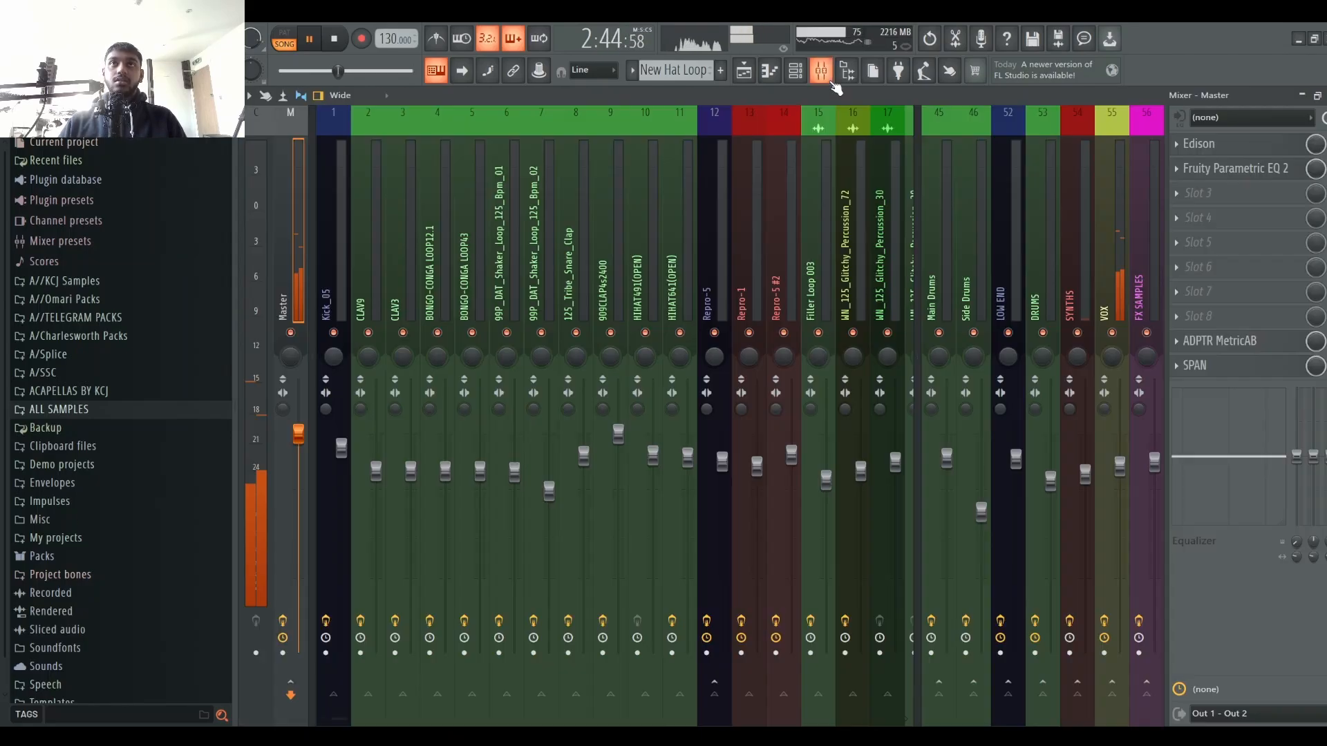
scroll(765, 207, "down", 20)
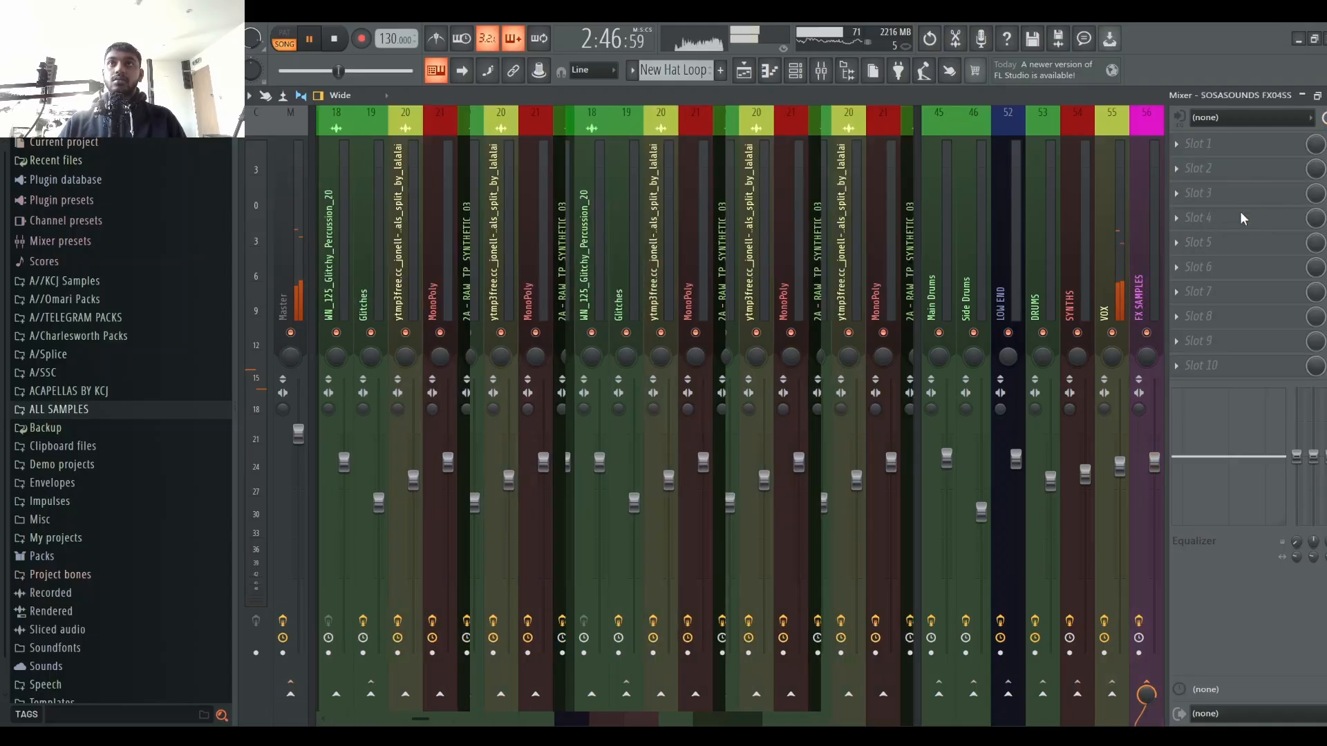
scroll(611, 180, "up", 20)
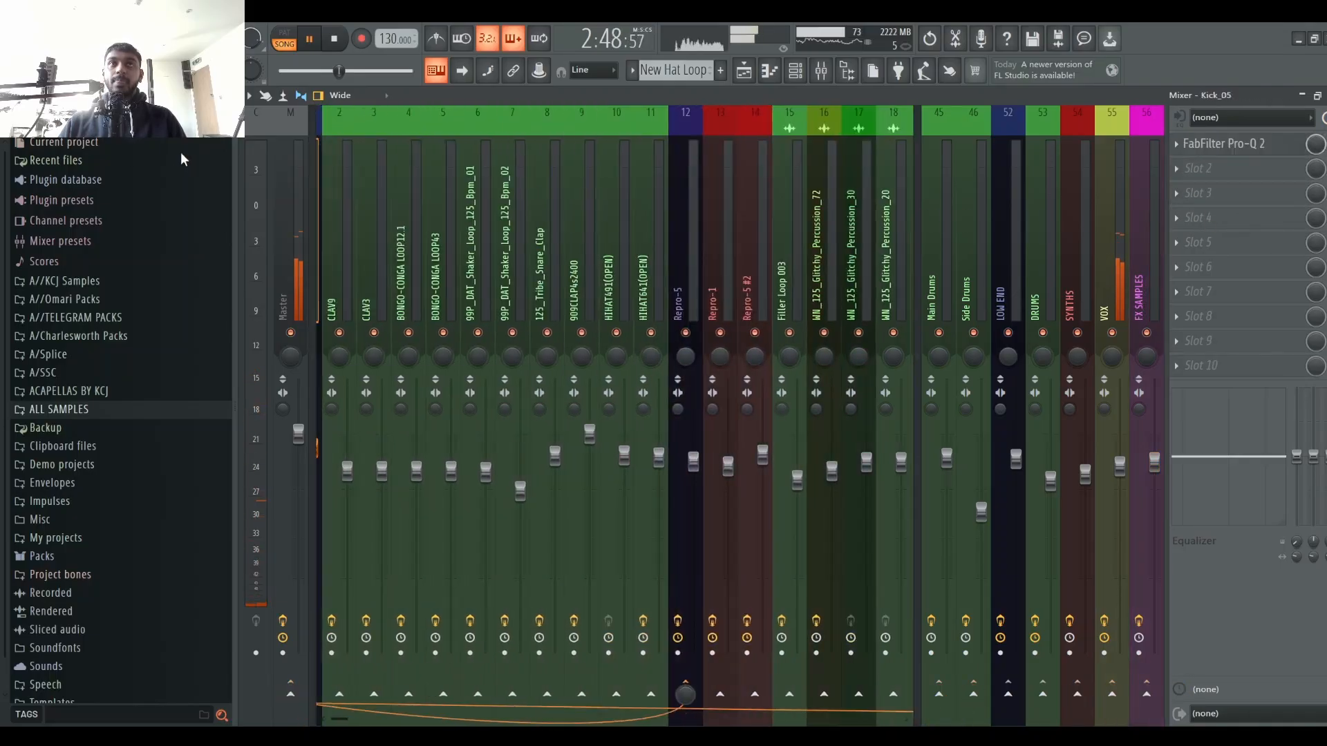
key("space")
key("space")
scroll(812, 210, "down", 20)
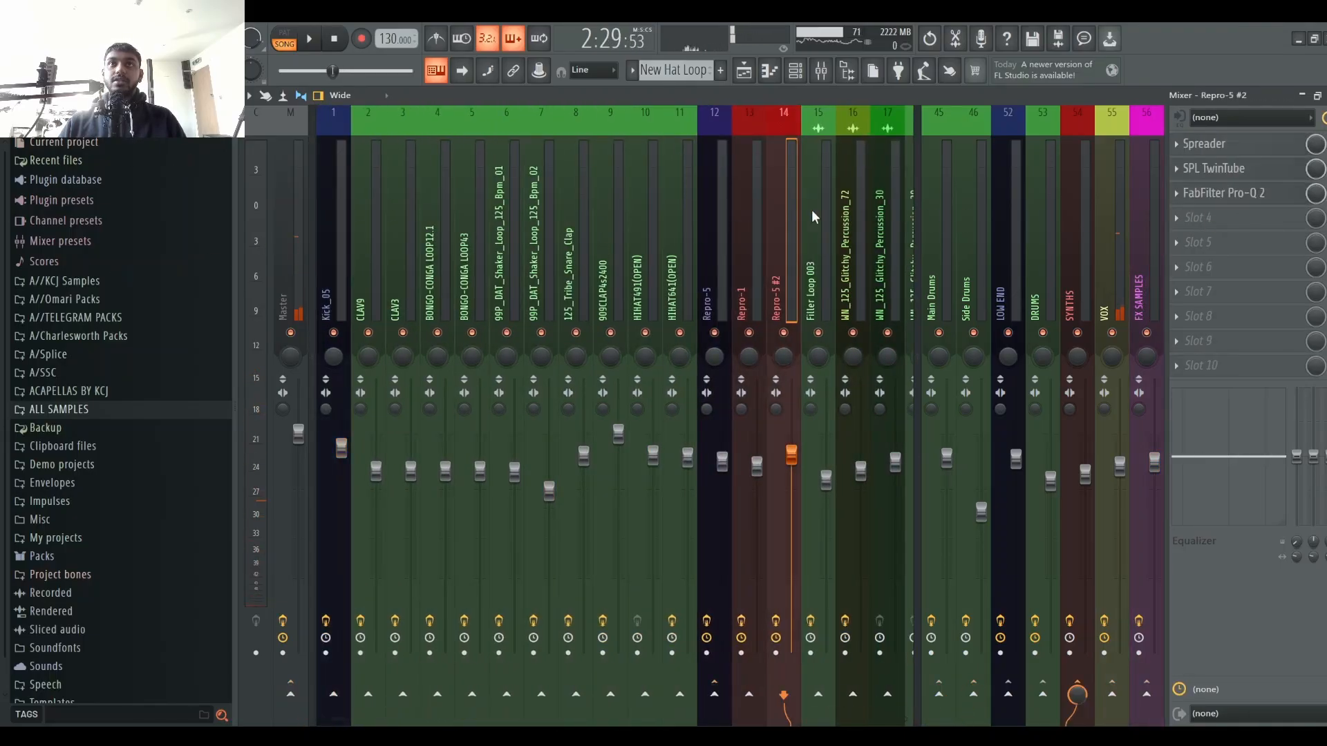
left_click(584, 233)
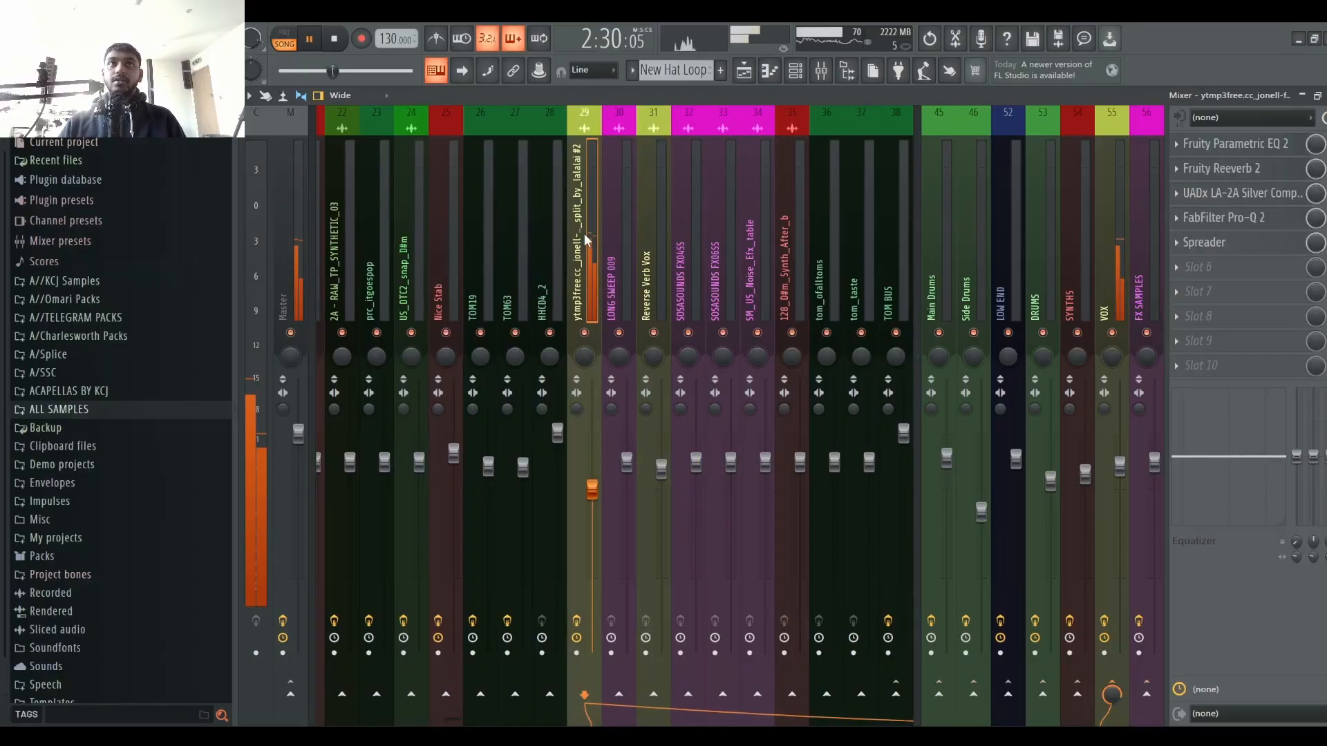
left_click(1211, 246)
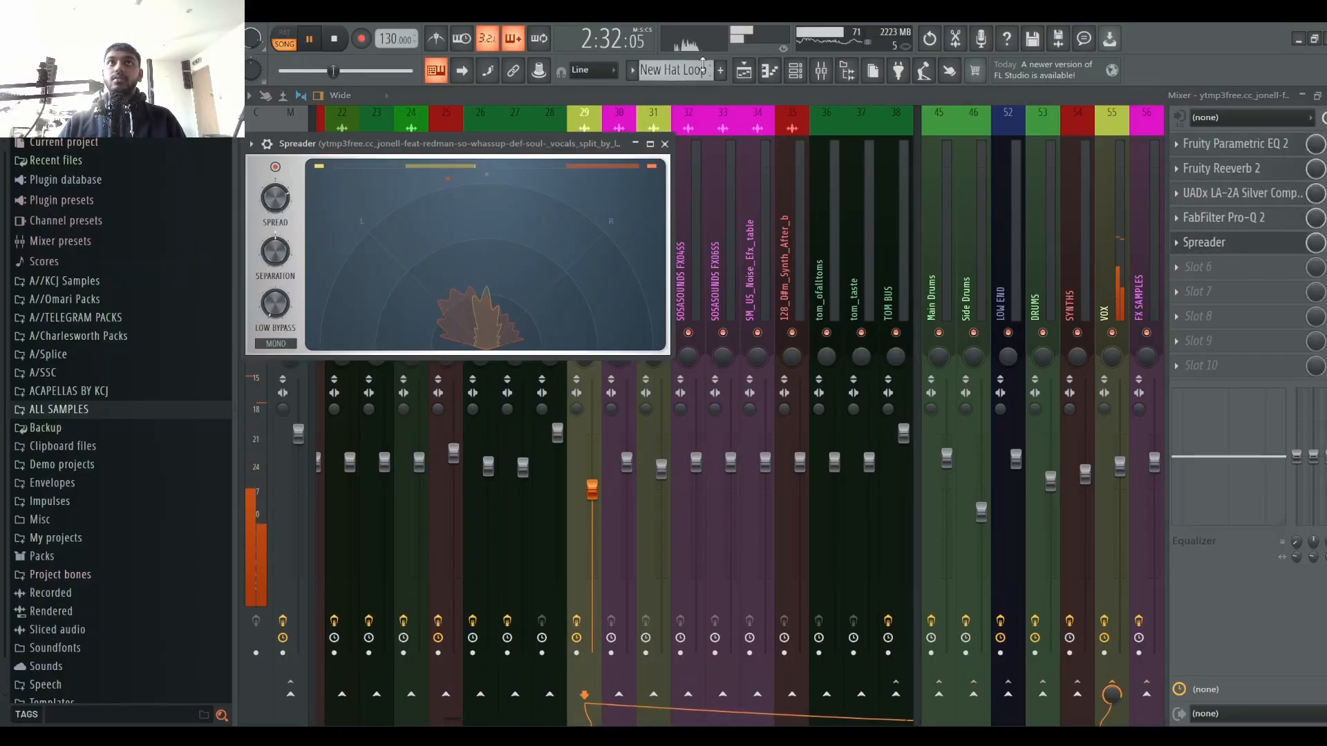
Step: Replay the arrangement from about bar 91, monitor it in the mixer and stop playback
left_click(743, 69)
left_click(816, 130)
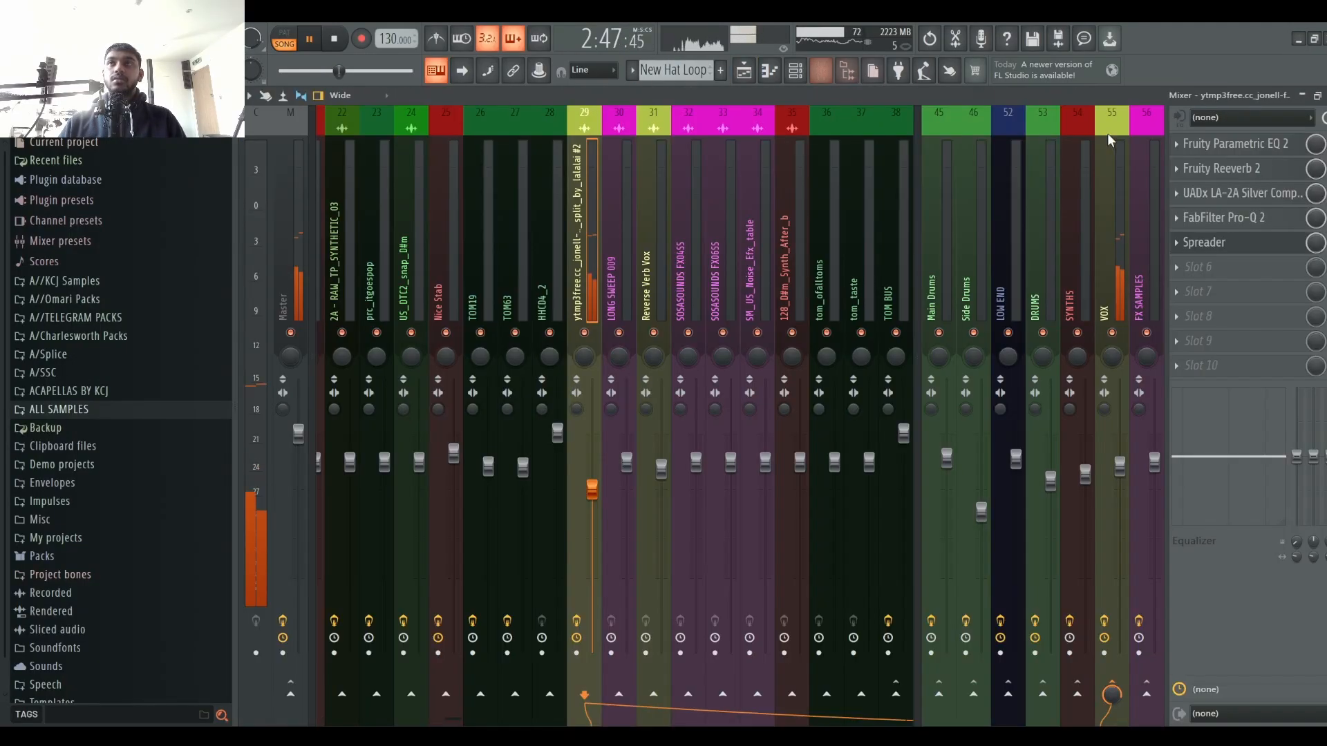
left_click(821, 70)
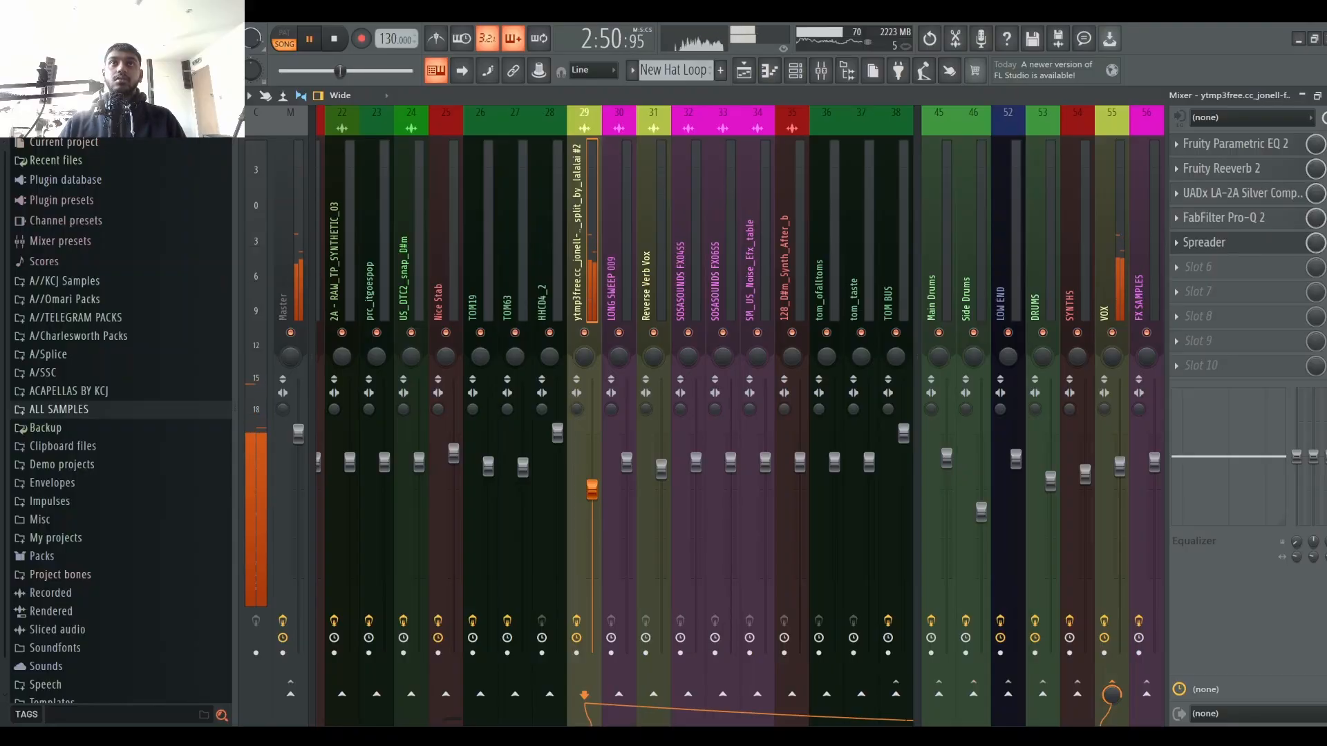
key("space")
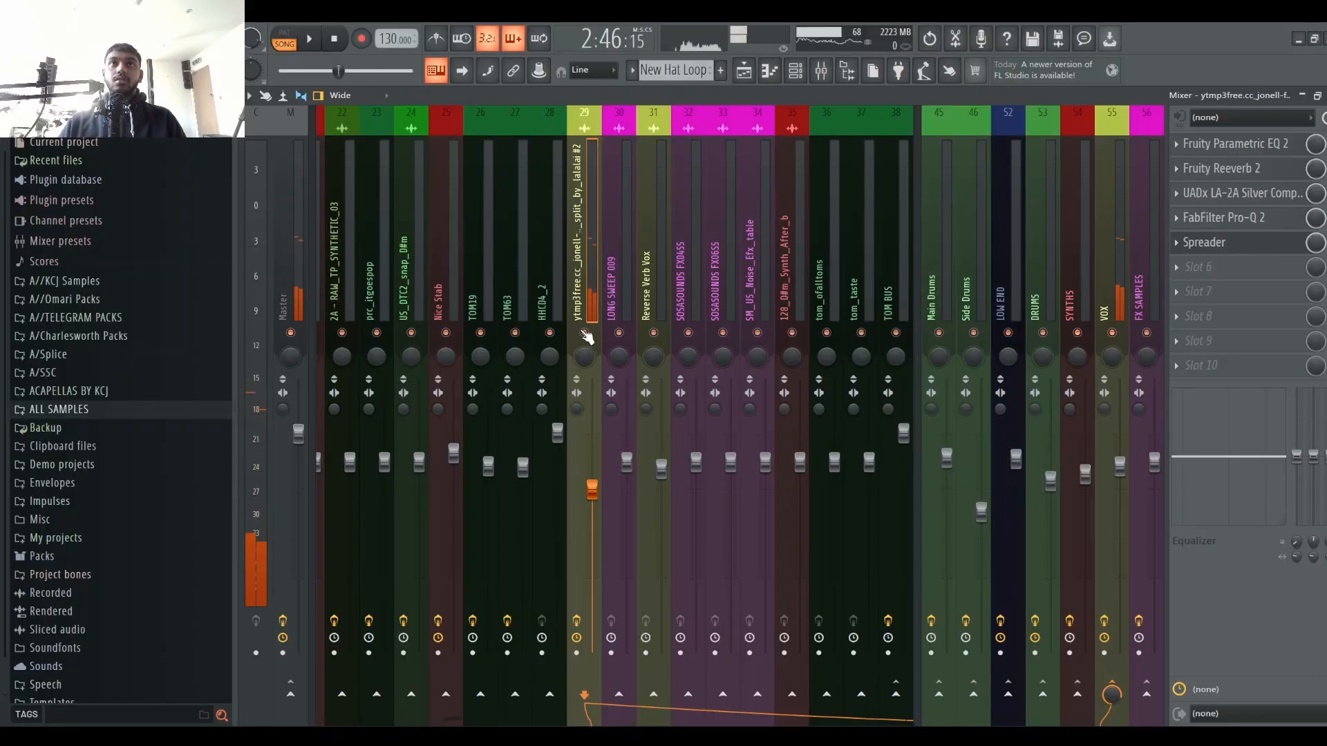
Step: Unsolo Track 20 and audition the arrangement from around bars 81, 92 and 89, monitoring in the mixer
left_click(743, 70)
left_click(436, 382)
key("space")
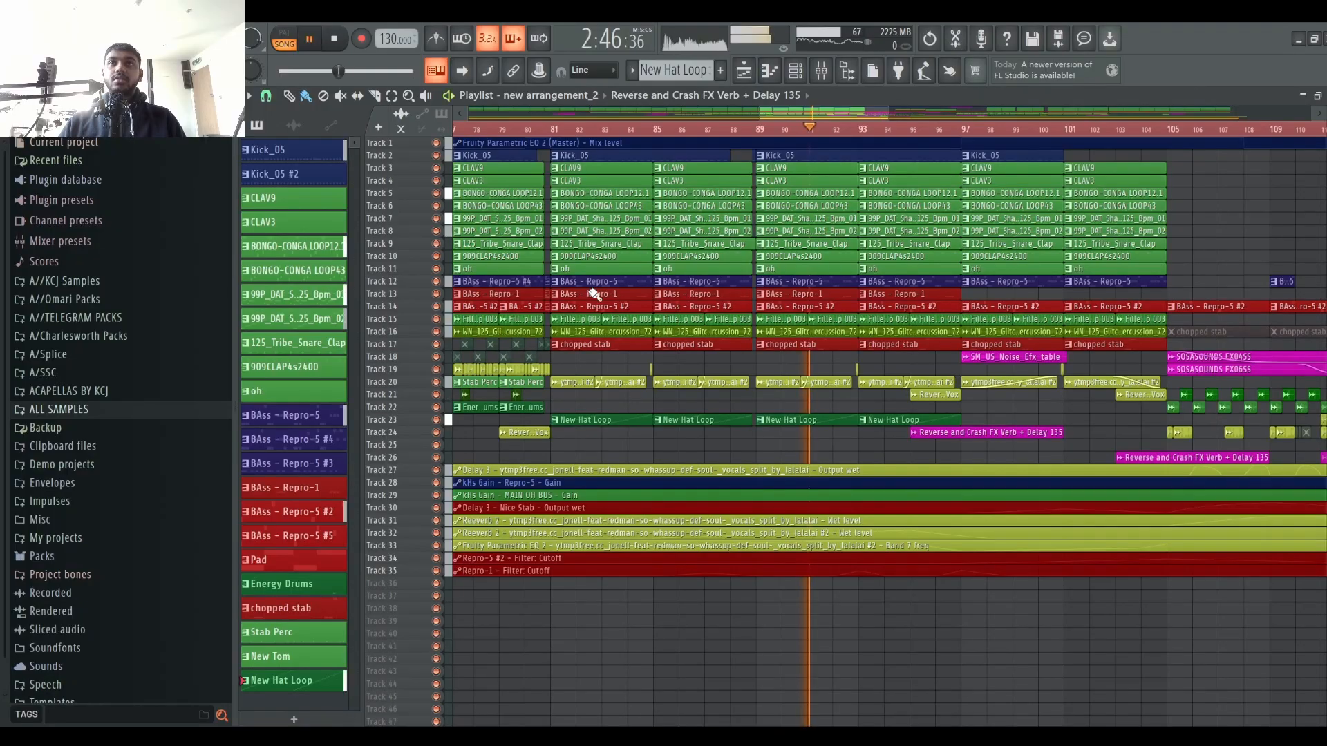
left_click(547, 132)
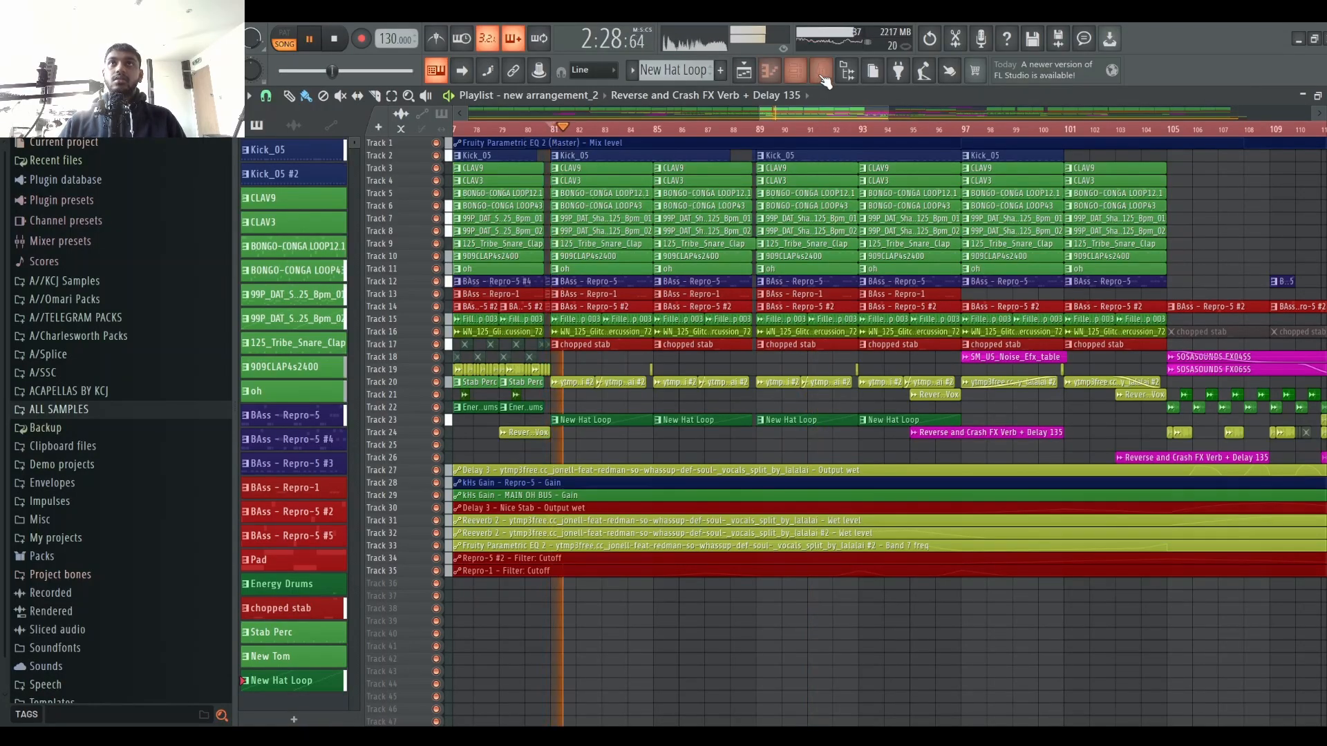
left_click(830, 131)
left_click(748, 131)
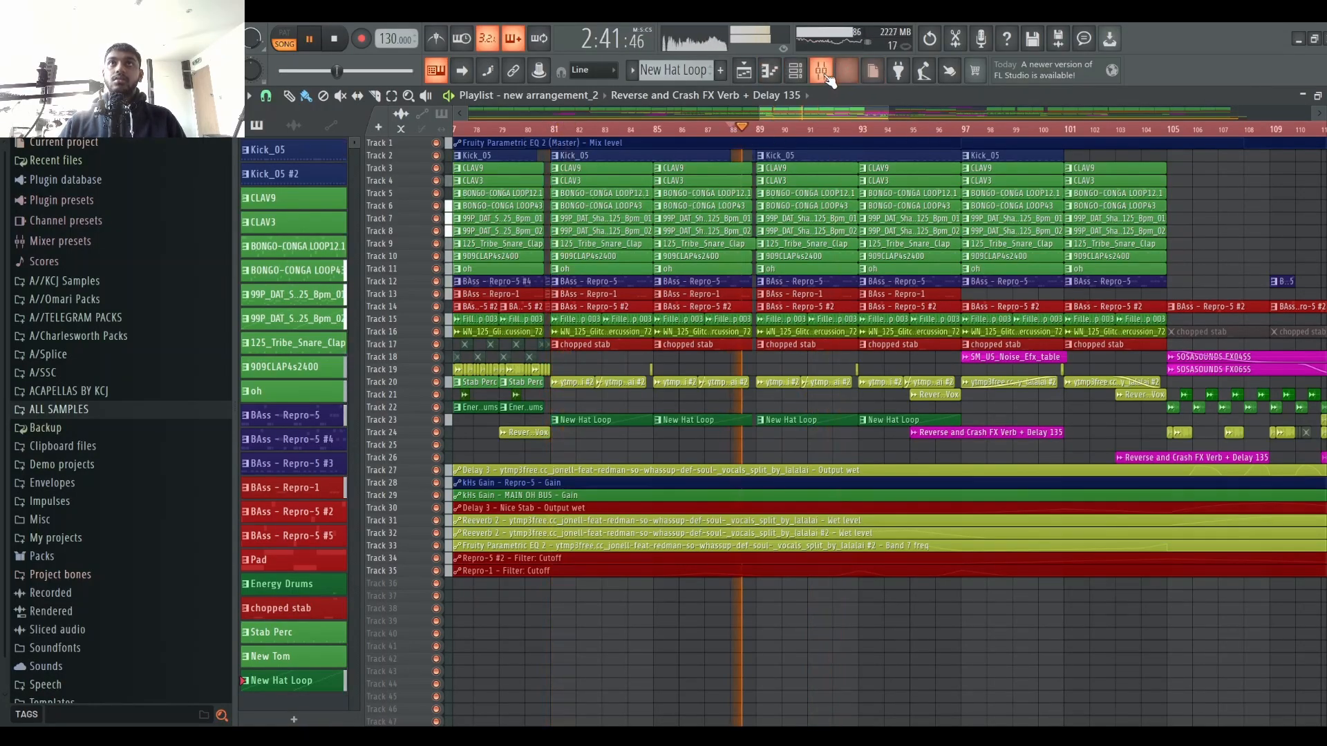
key("F9")
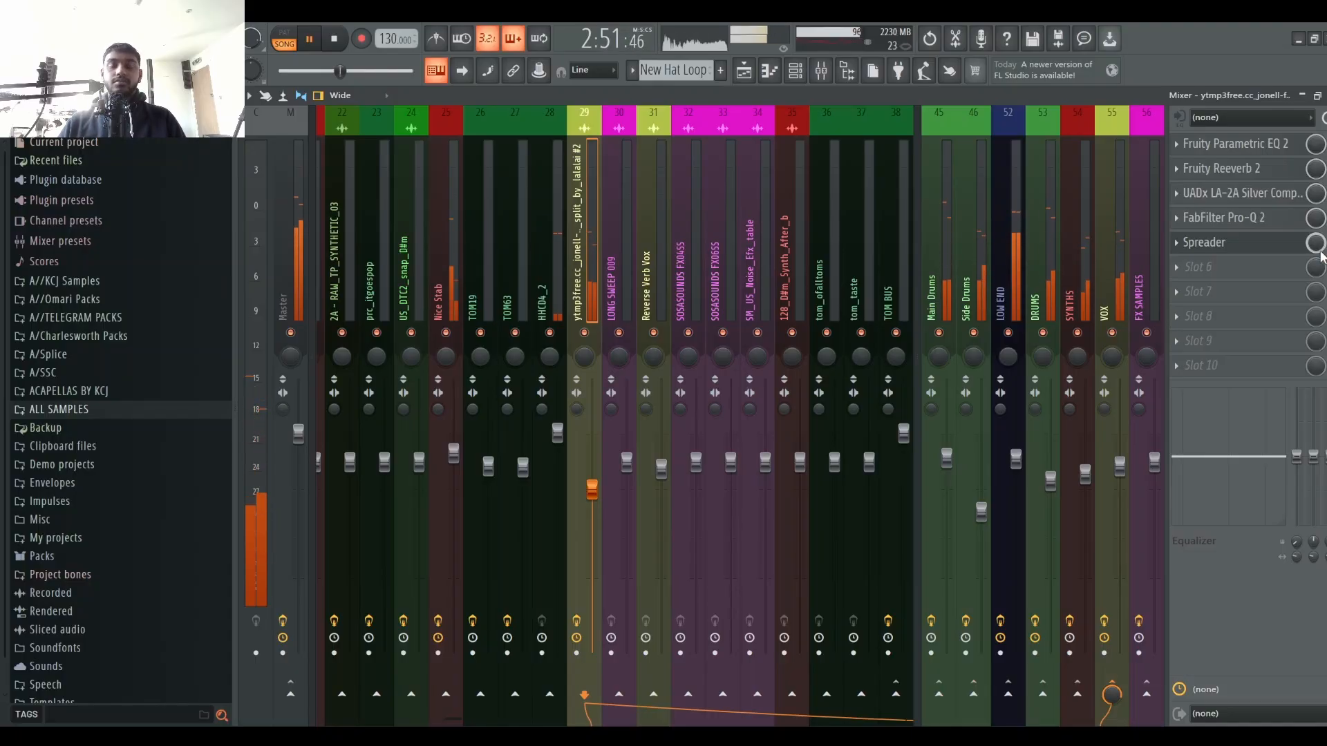
Step: Stop playback, open and close the vocal channel's Spreader, and return to the playlist
key("space")
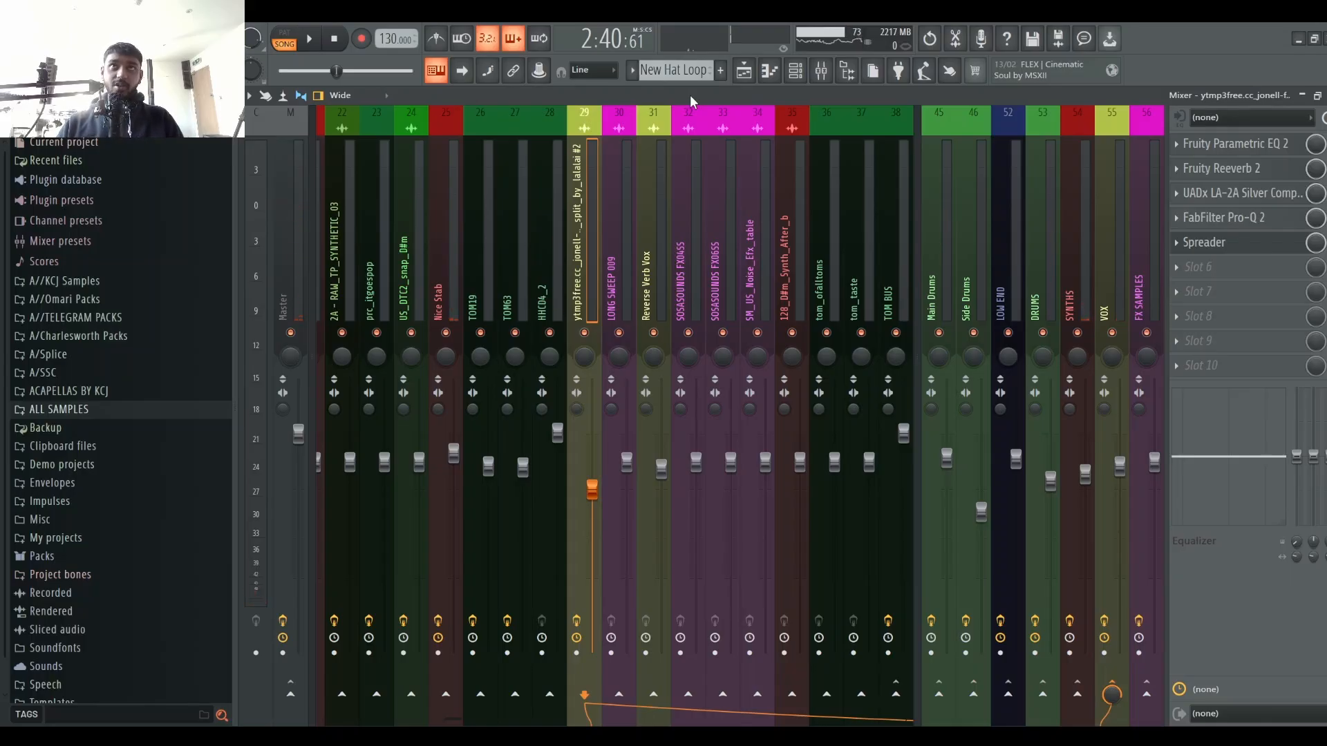
left_click(1241, 242)
left_click(1239, 239)
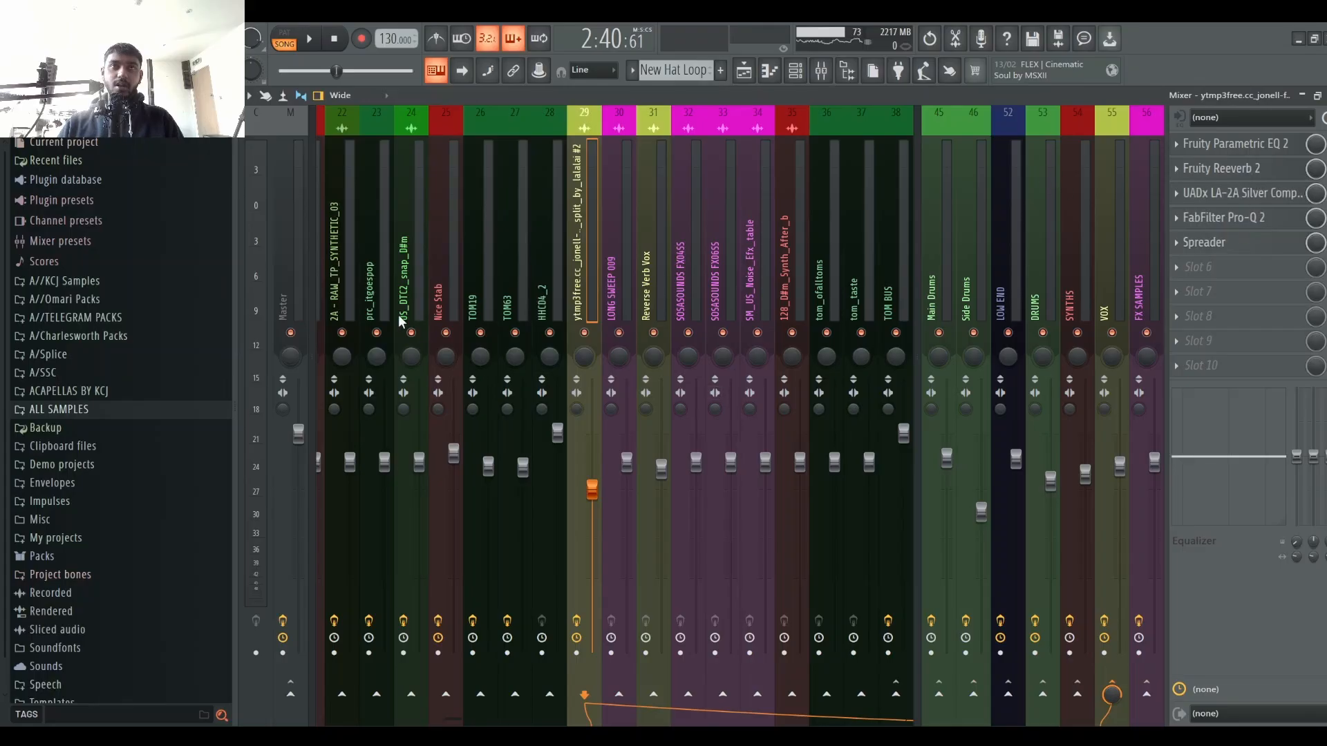
left_click(746, 79)
Step: Survey the whole arrangement in the playlist and then reopen the mixer
scroll(760, 148, "down", 8)
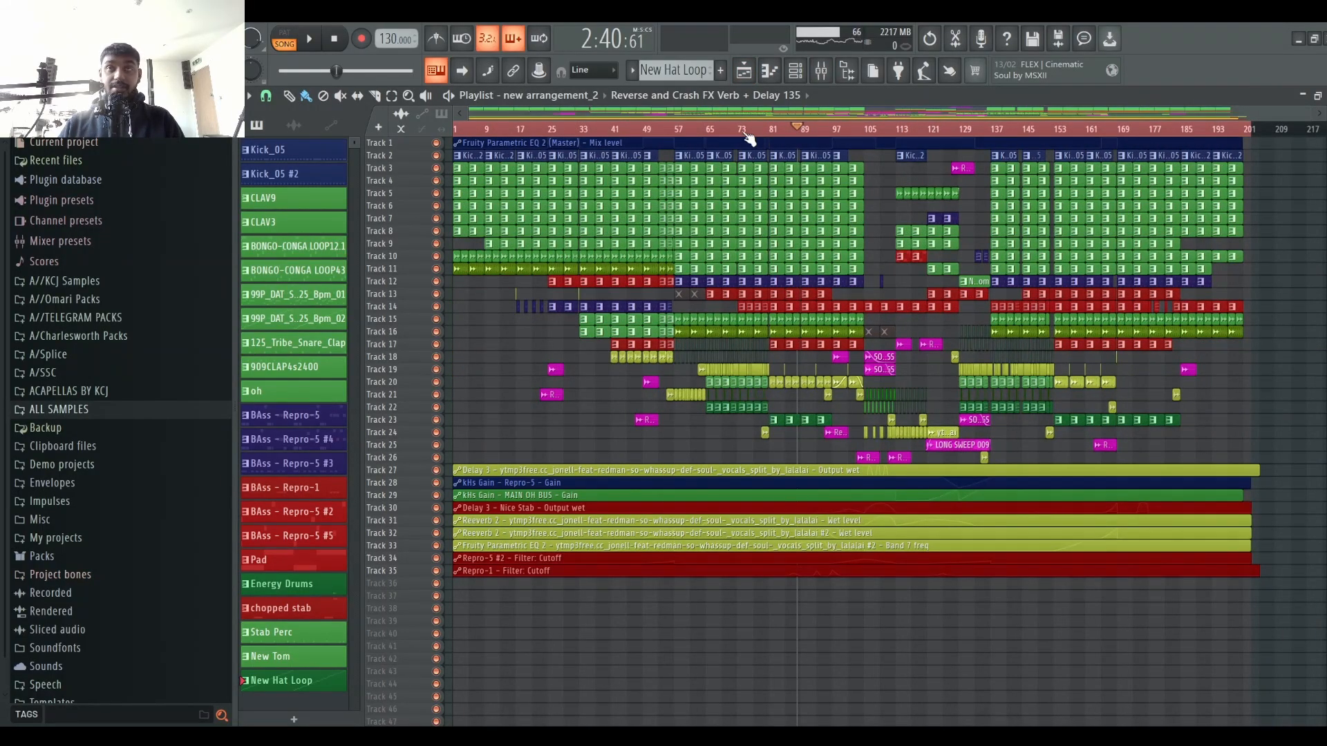
scroll(801, 135, "up", 6)
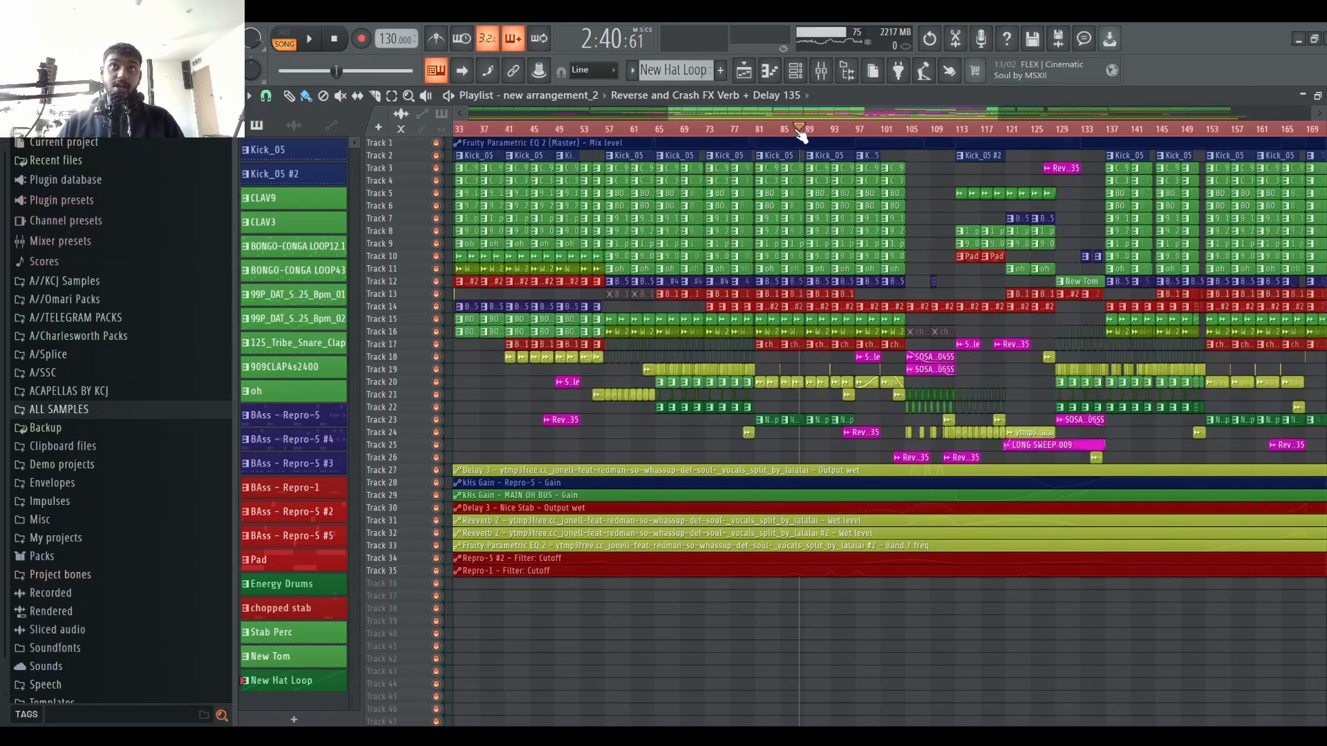
scroll(803, 135, "down", 6)
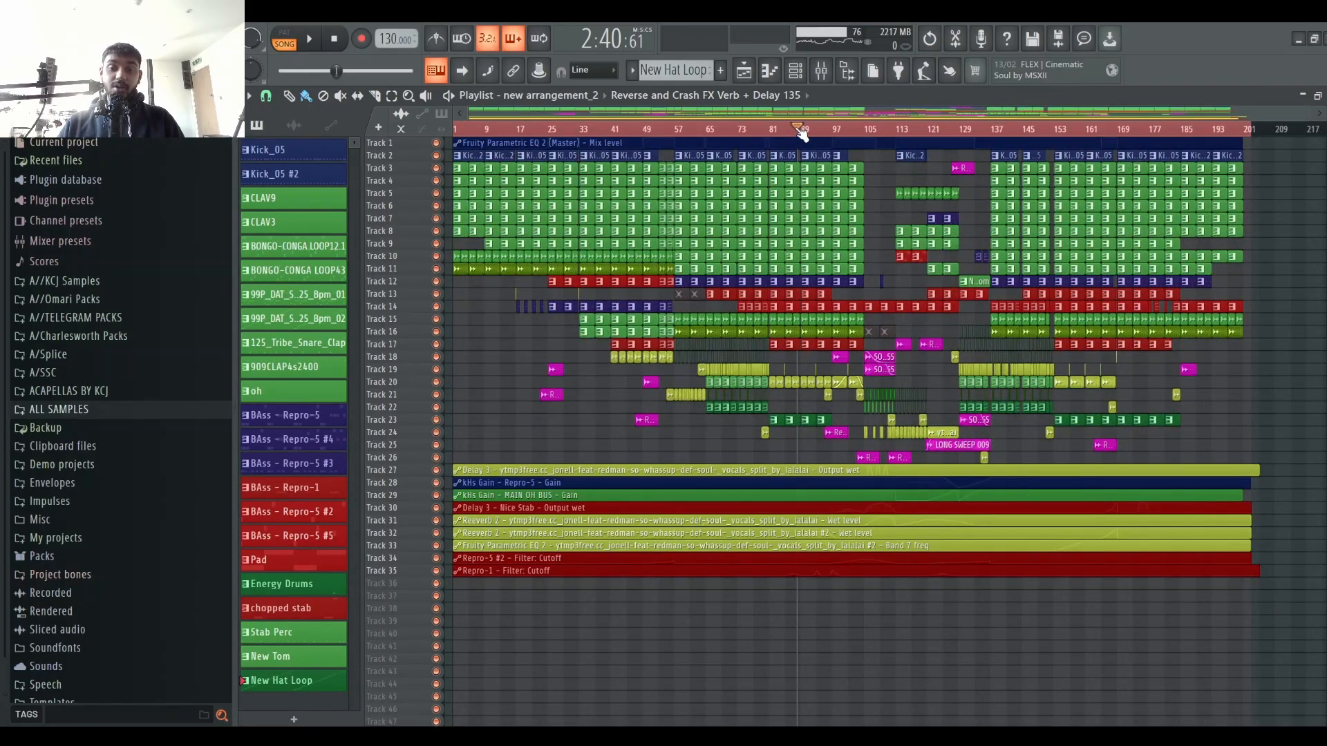
scroll(802, 131, "up", 6)
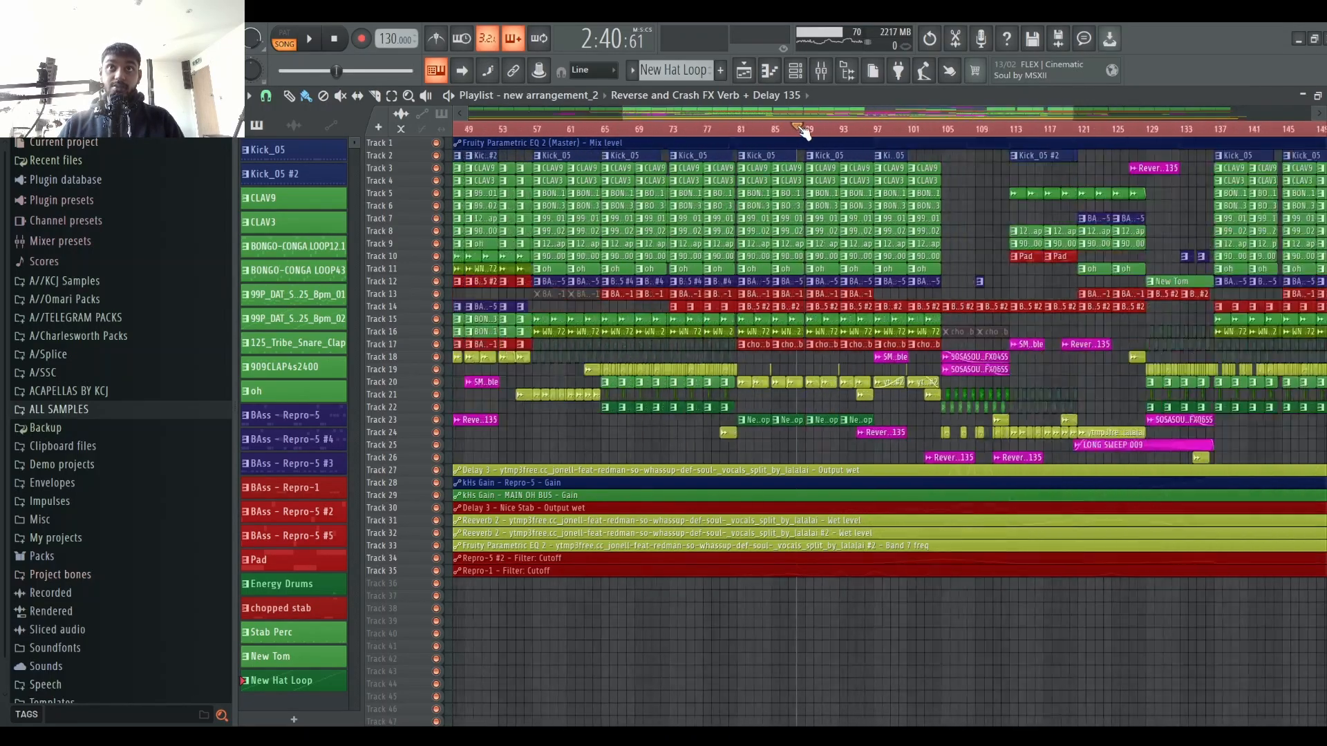
scroll(803, 131, "down", 6)
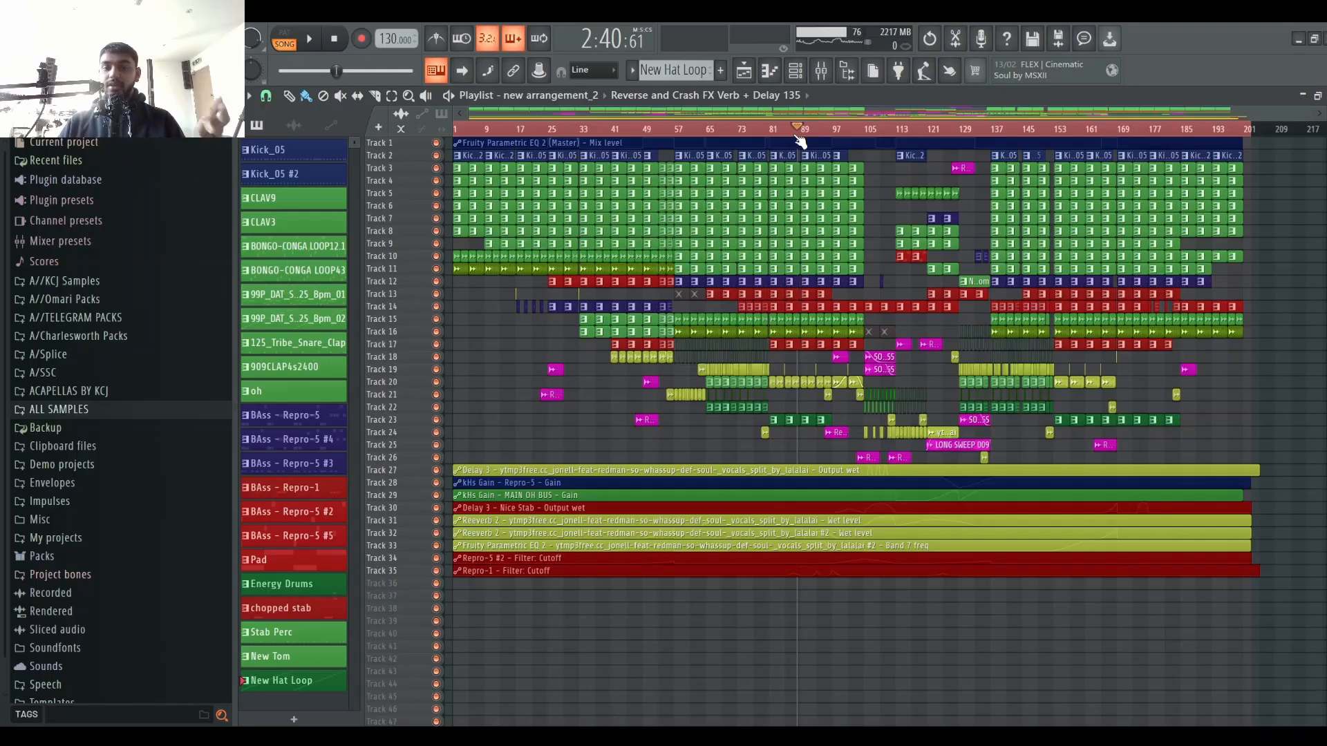
scroll(800, 141, "up", 4)
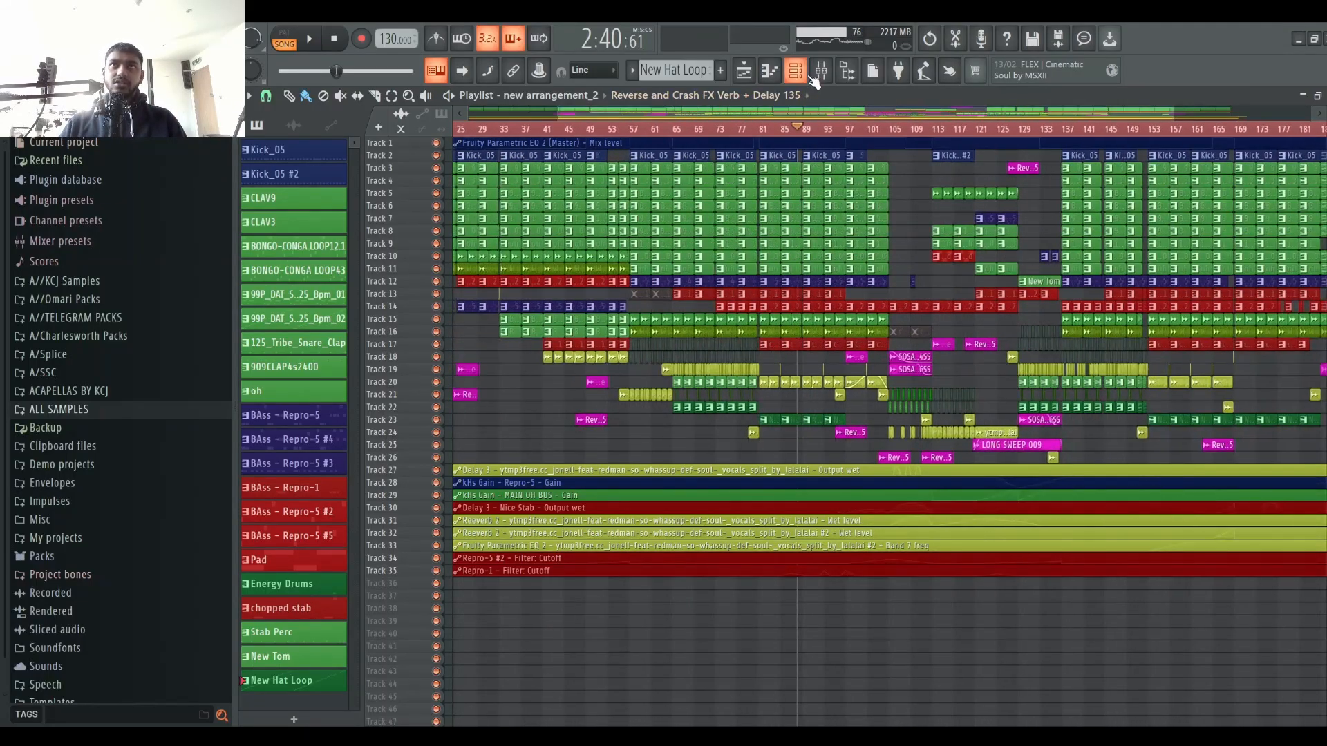
left_click(795, 70)
left_click(794, 70)
left_click(821, 70)
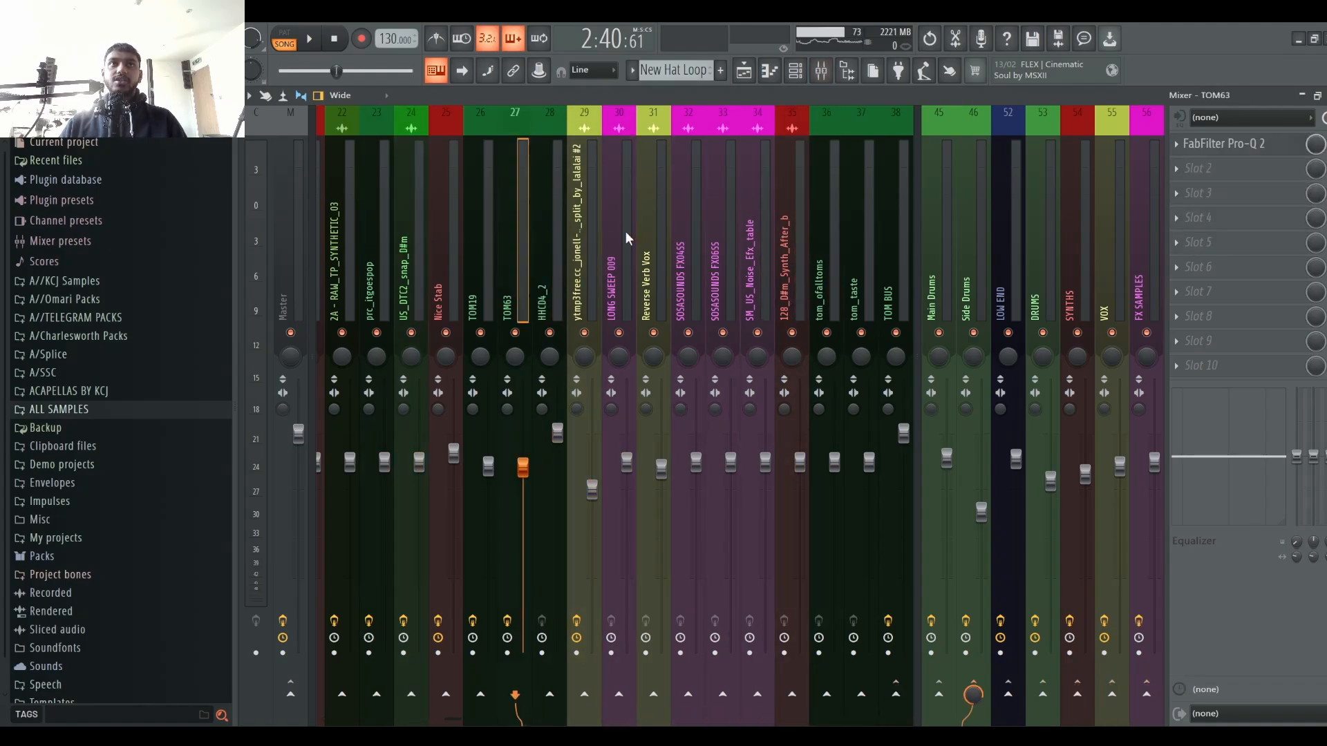
Step: Open the Arrangement project's playlist and enlarge the track heights to inspect its frozen audio tracks
left_click(744, 72)
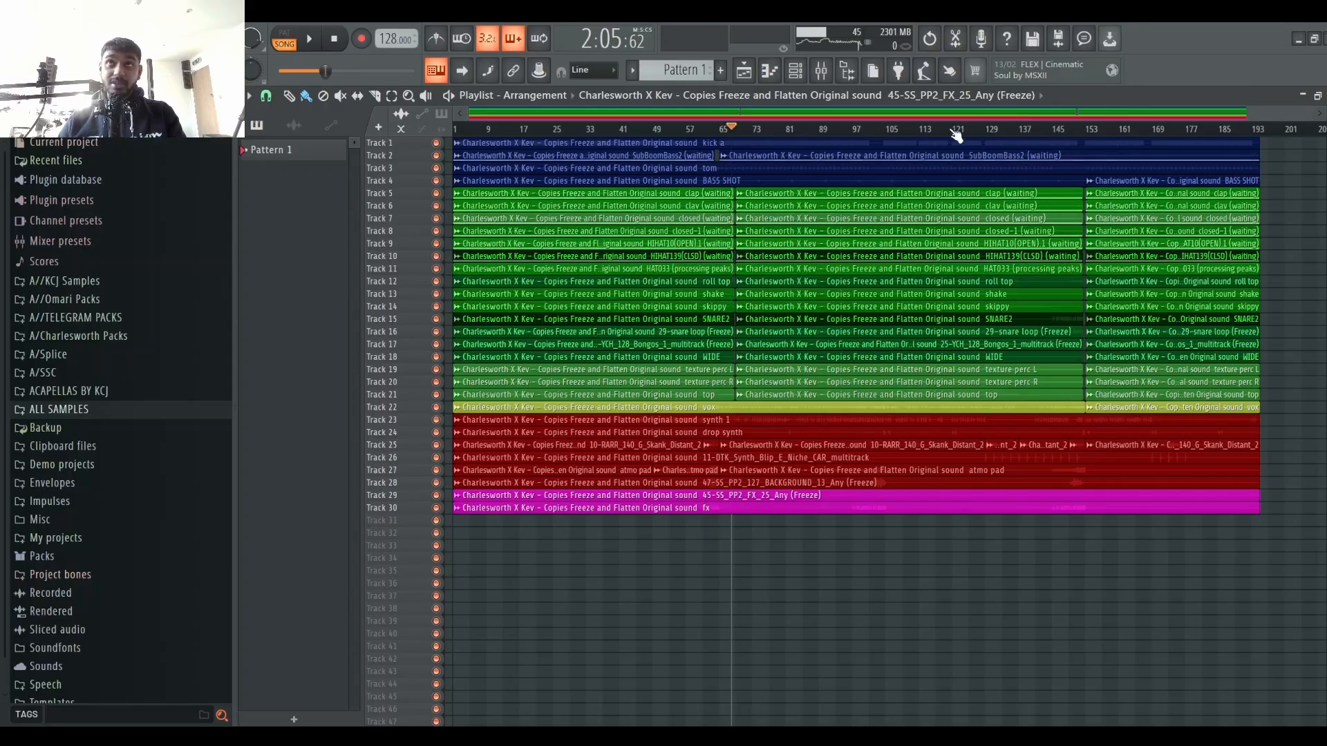
scroll(970, 128, "up", 4)
scroll(970, 128, "down", 4)
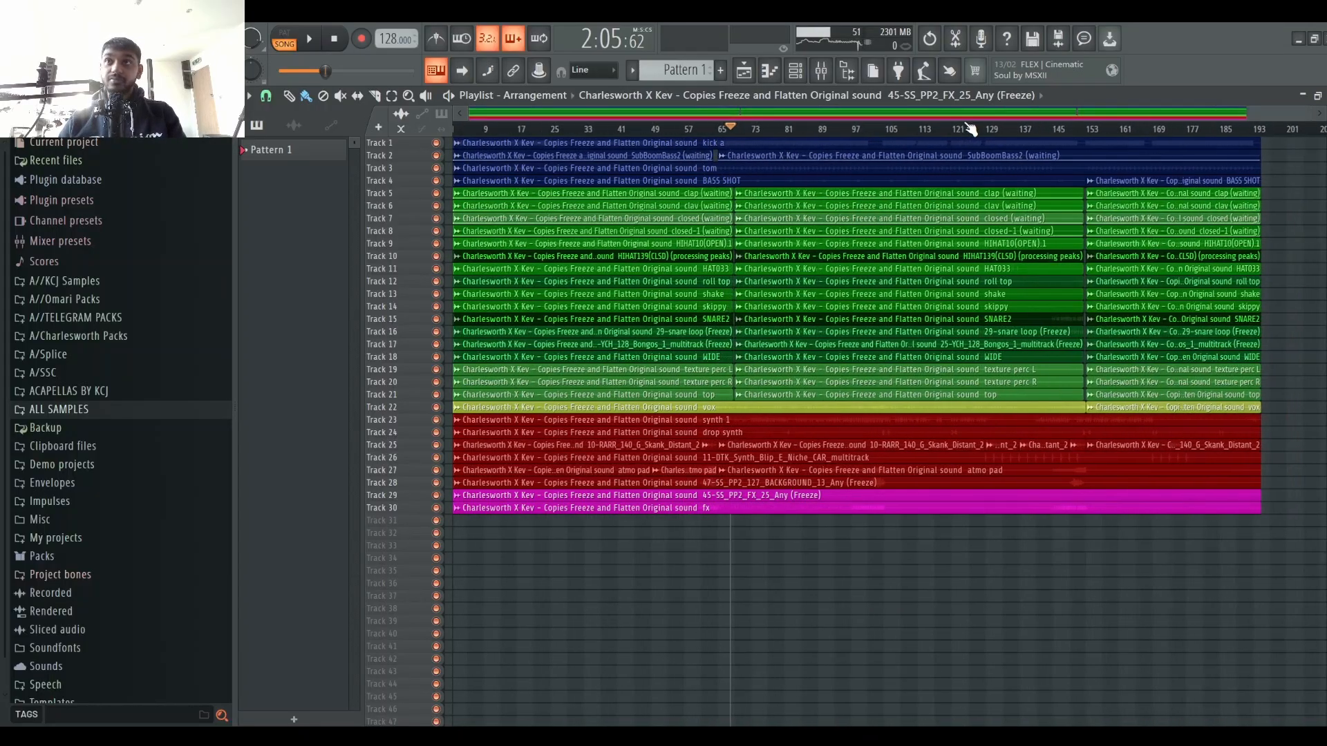
scroll(970, 127, "up", 3)
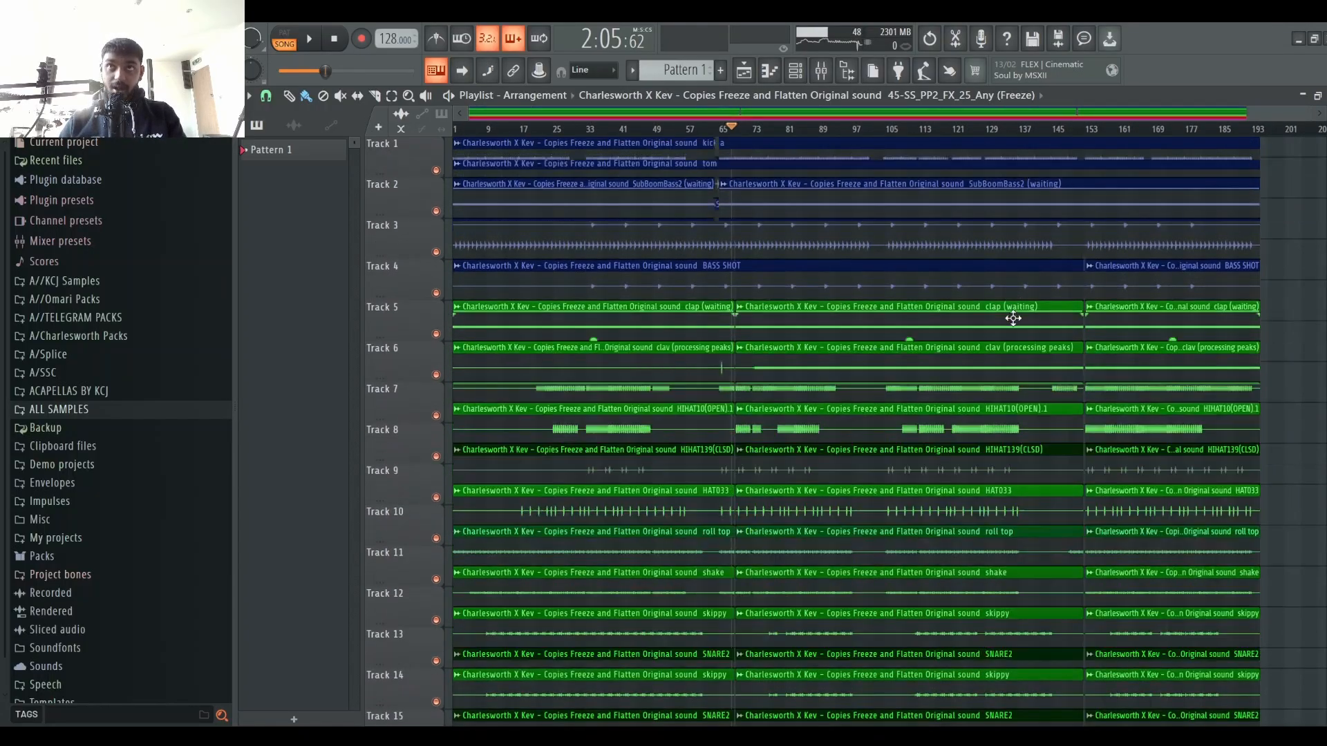
scroll(1023, 283, "down", 5)
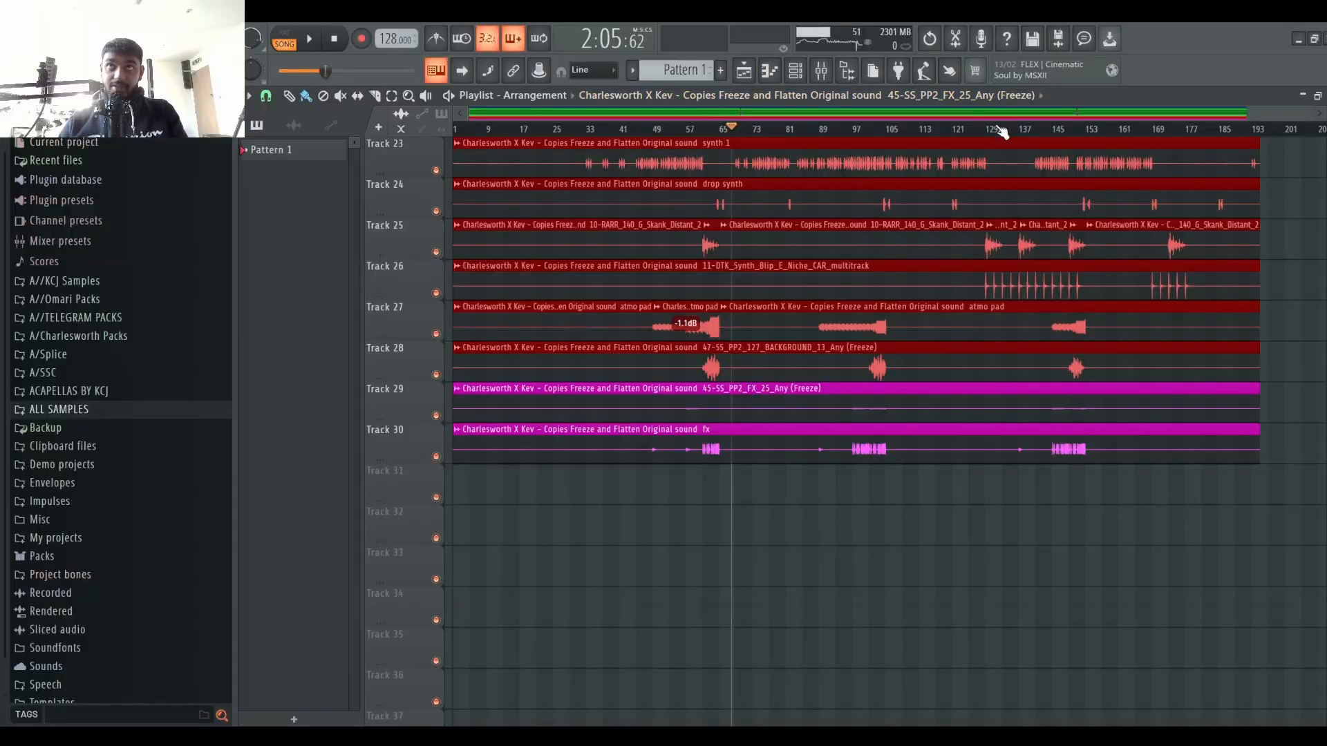
Step: Audition the arrangement in the playlist from around bars 93 and 127
scroll(1001, 131, "up", 4)
key("space")
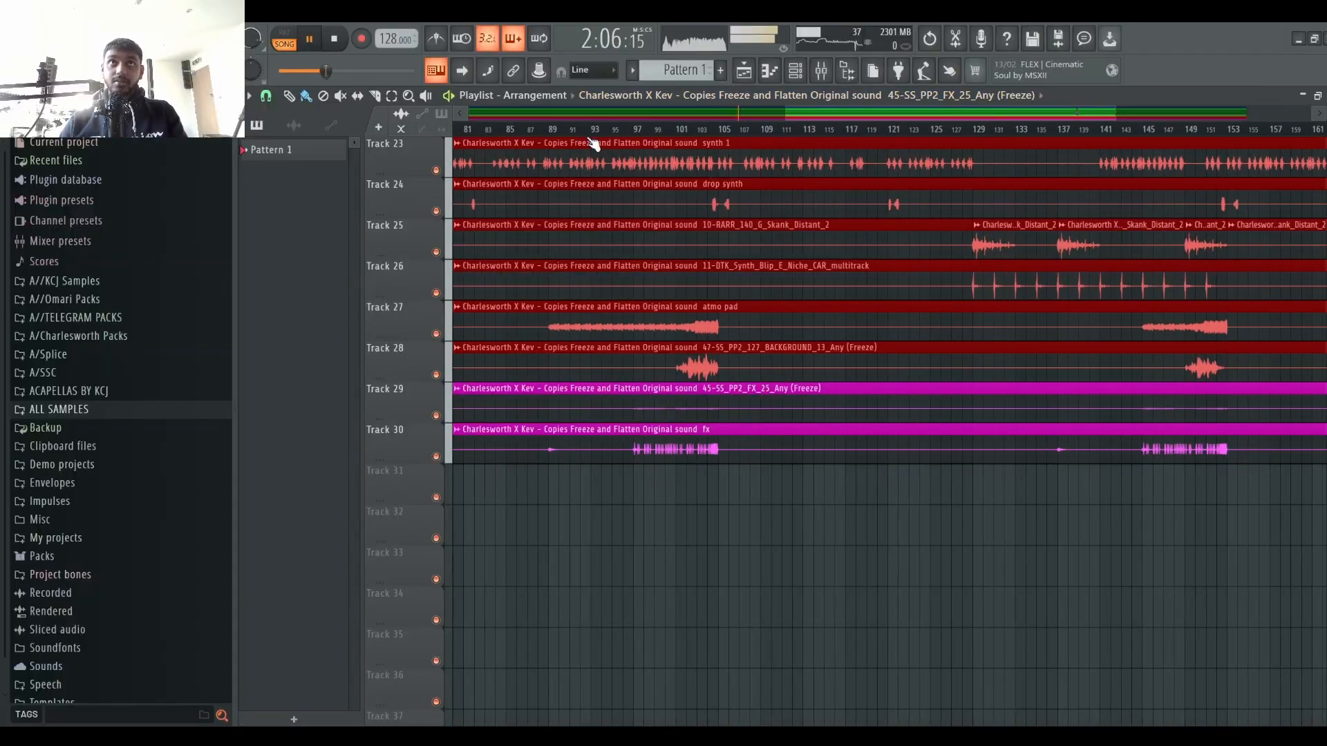
left_click(617, 129)
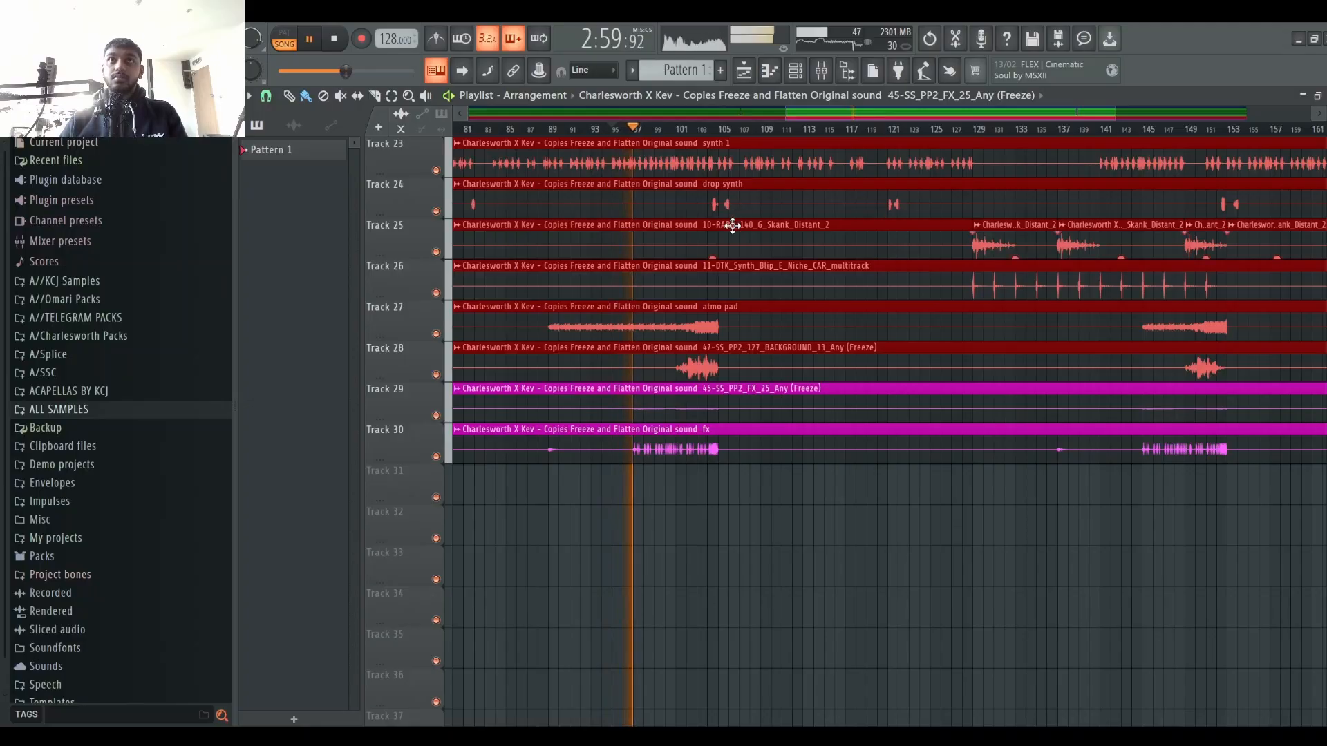
left_click_drag(842, 113, 881, 113)
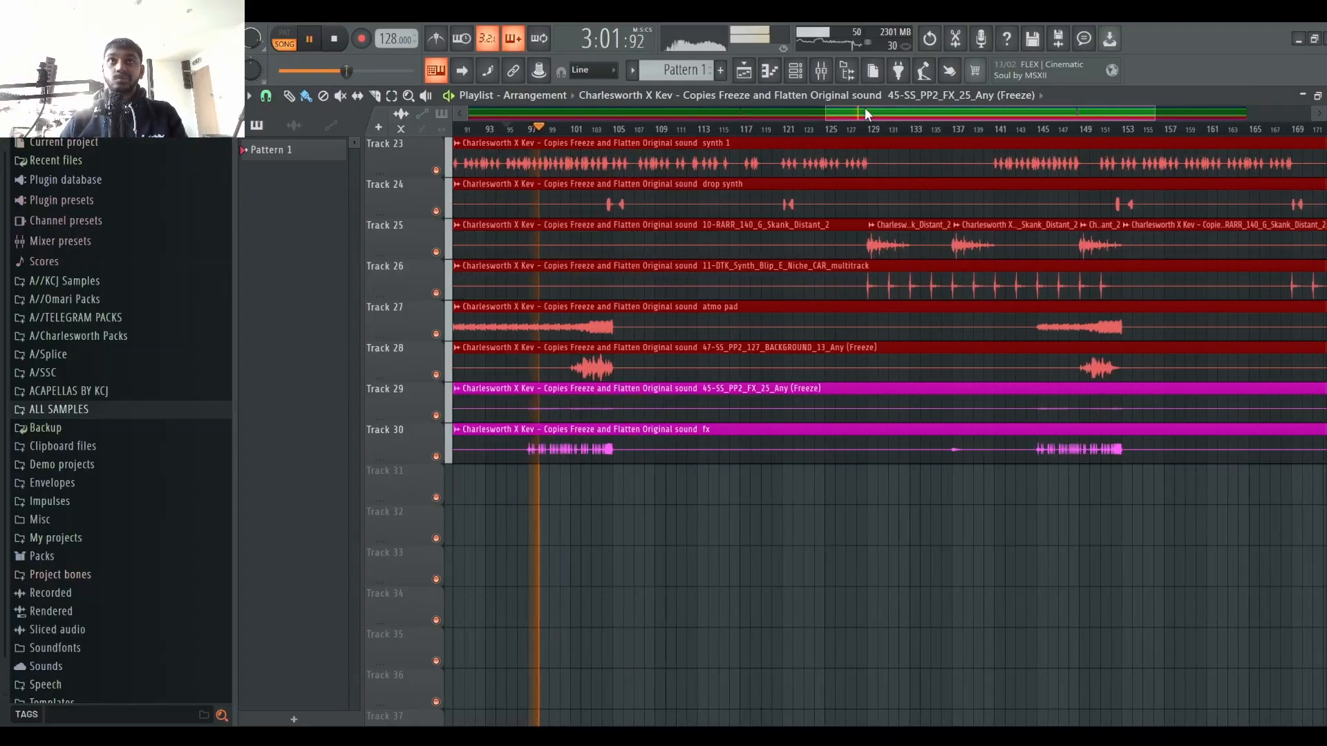
key("space")
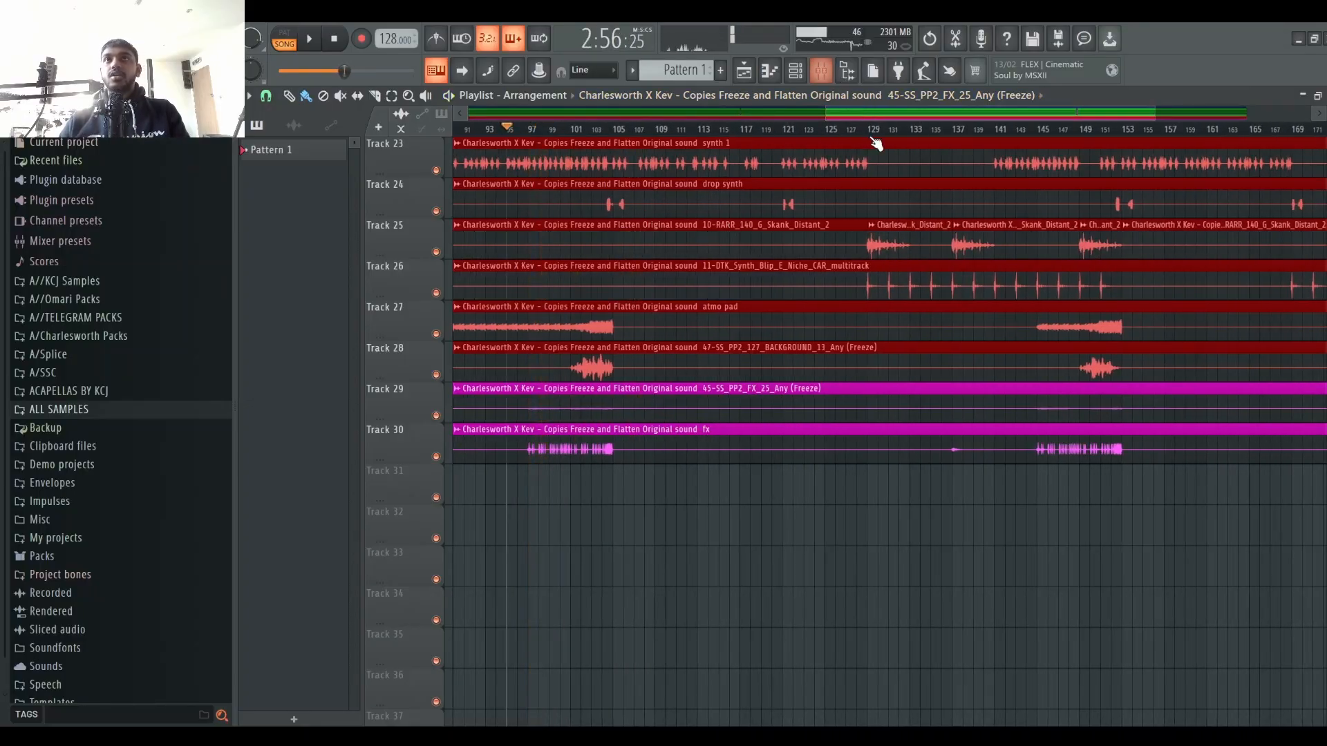
left_click(865, 136)
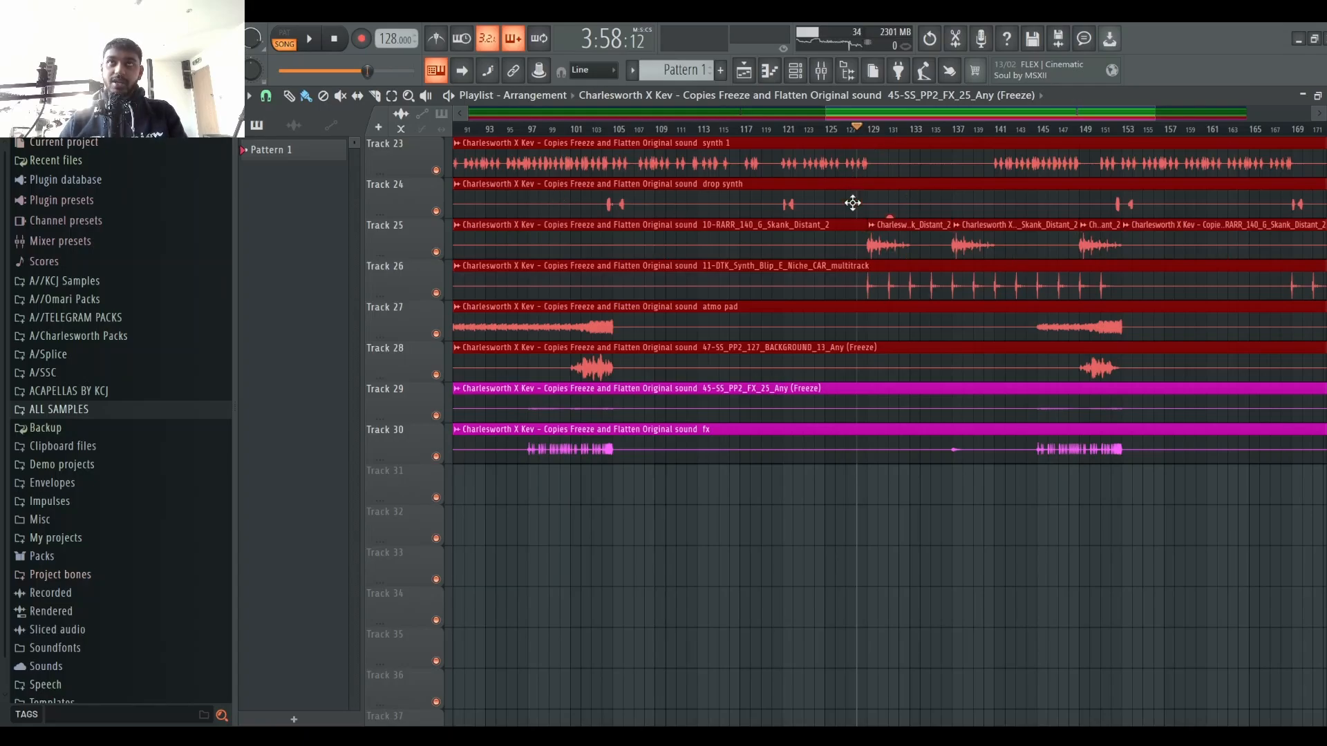
scroll(853, 203, "up", 2)
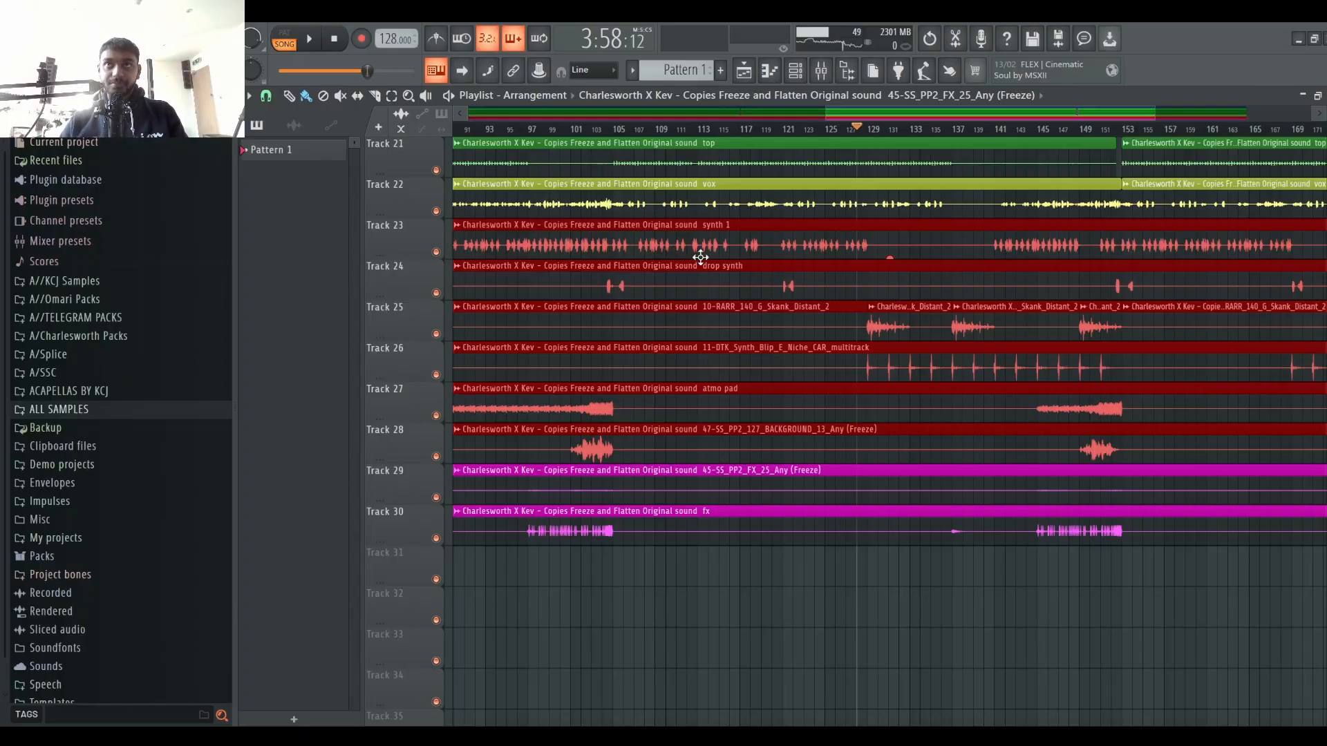
key("space")
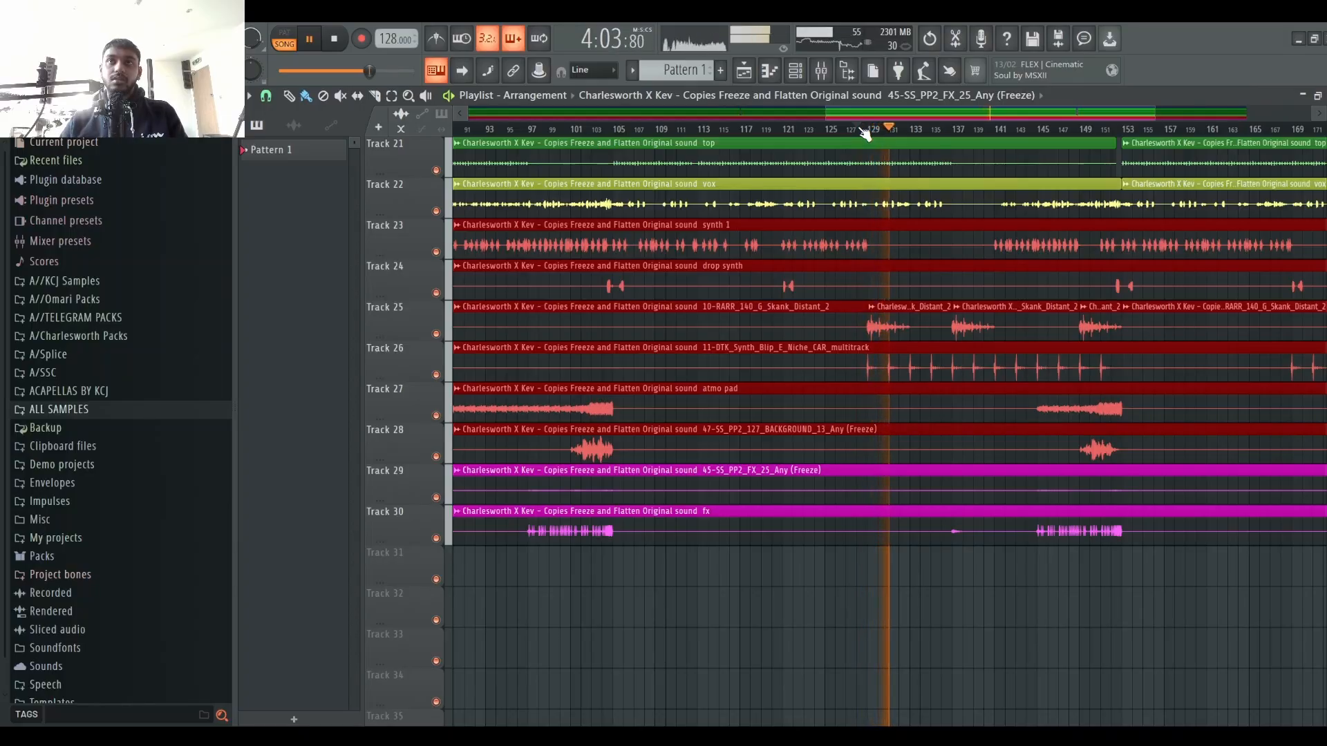
key("space")
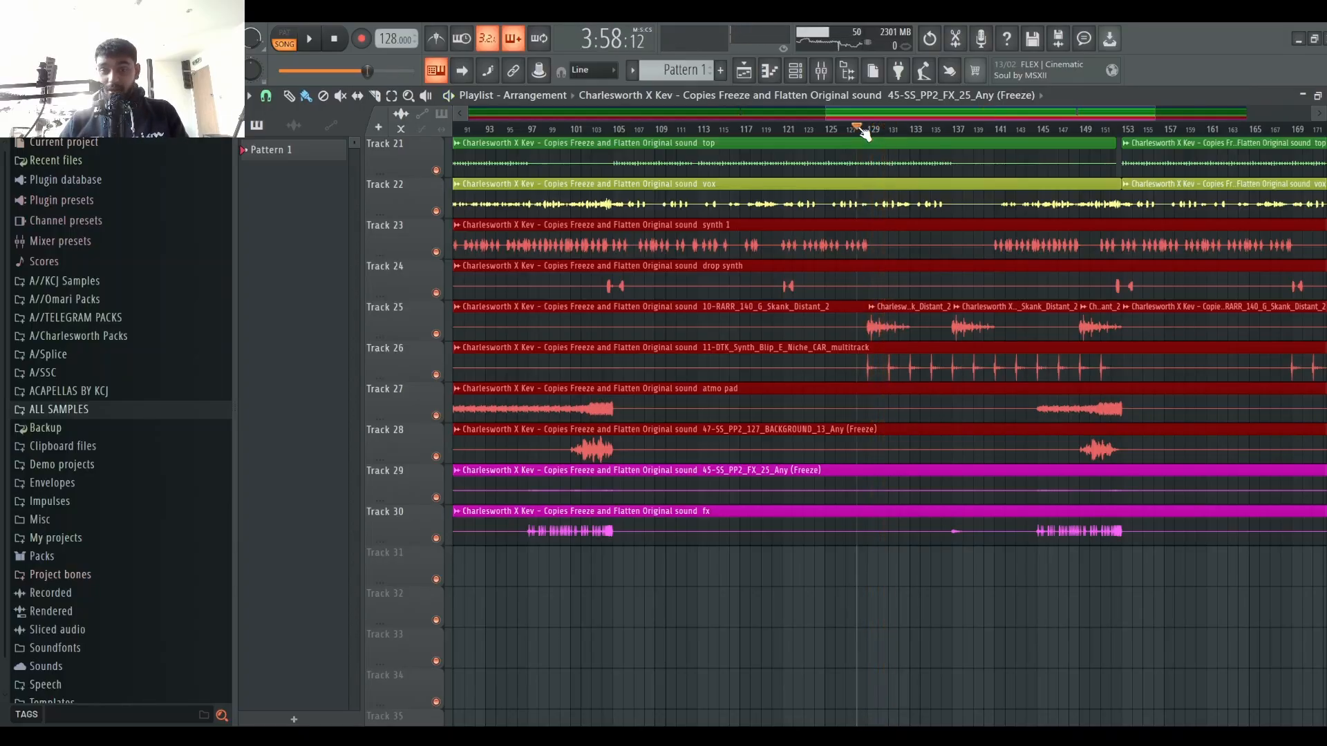
Step: Open the mixer, select the Skank Distant channel and open its PanMan plugin while auditioning, then close it
left_click(830, 77)
left_click_drag(682, 236, 658, 214)
key("space")
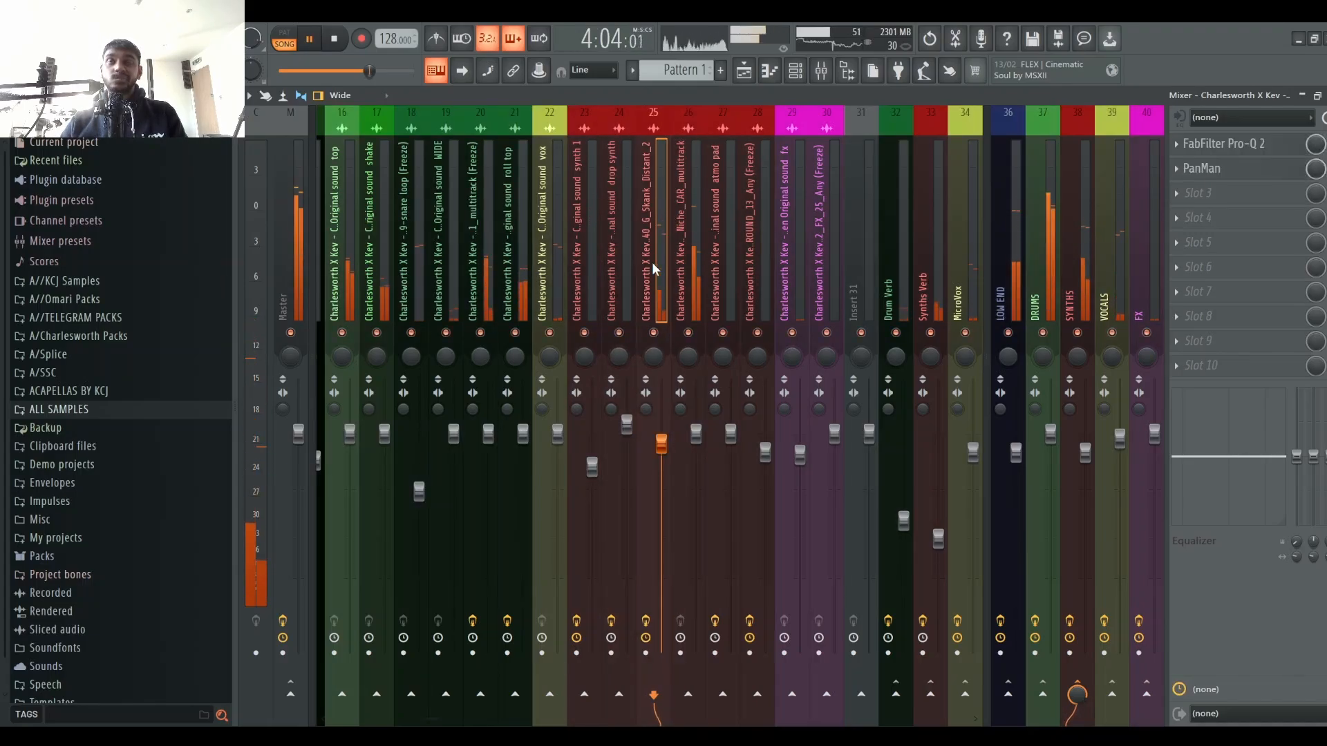
key("space")
left_click(1253, 169)
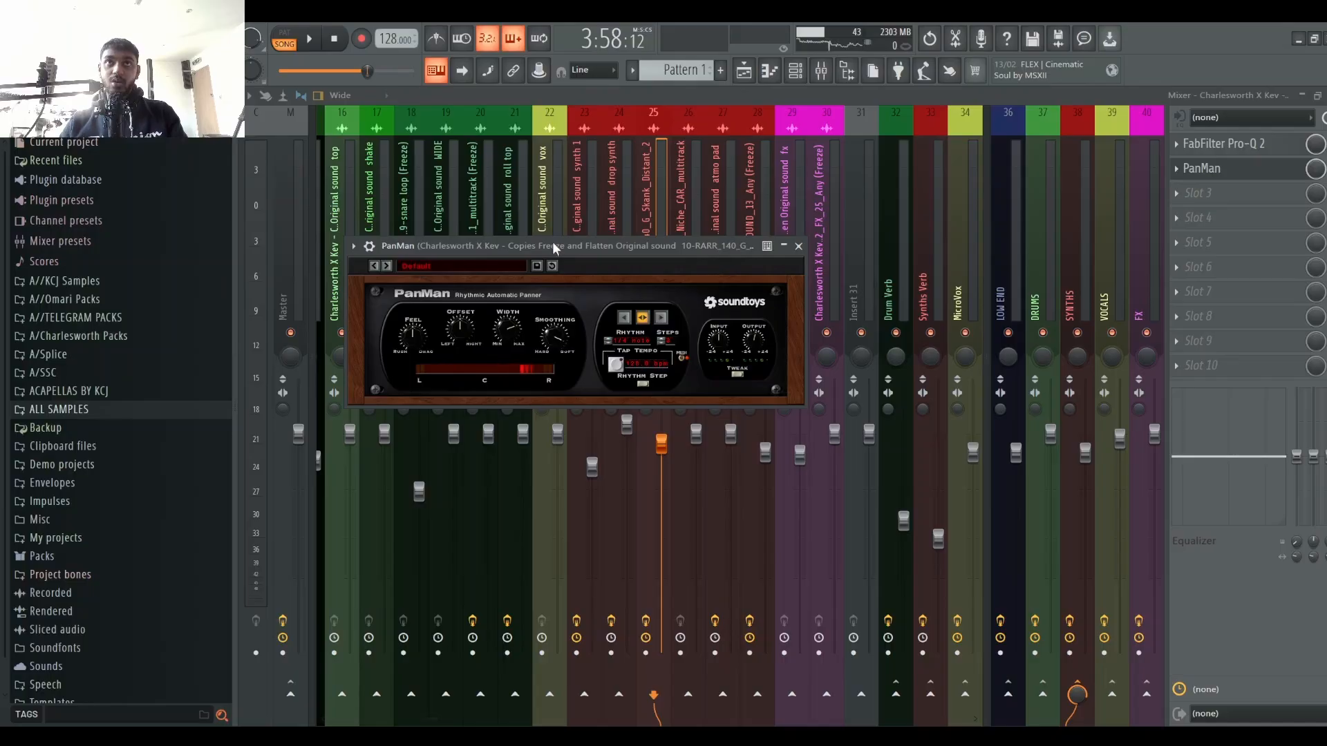
left_click_drag(553, 242, 628, 208)
key("space")
key("Escape")
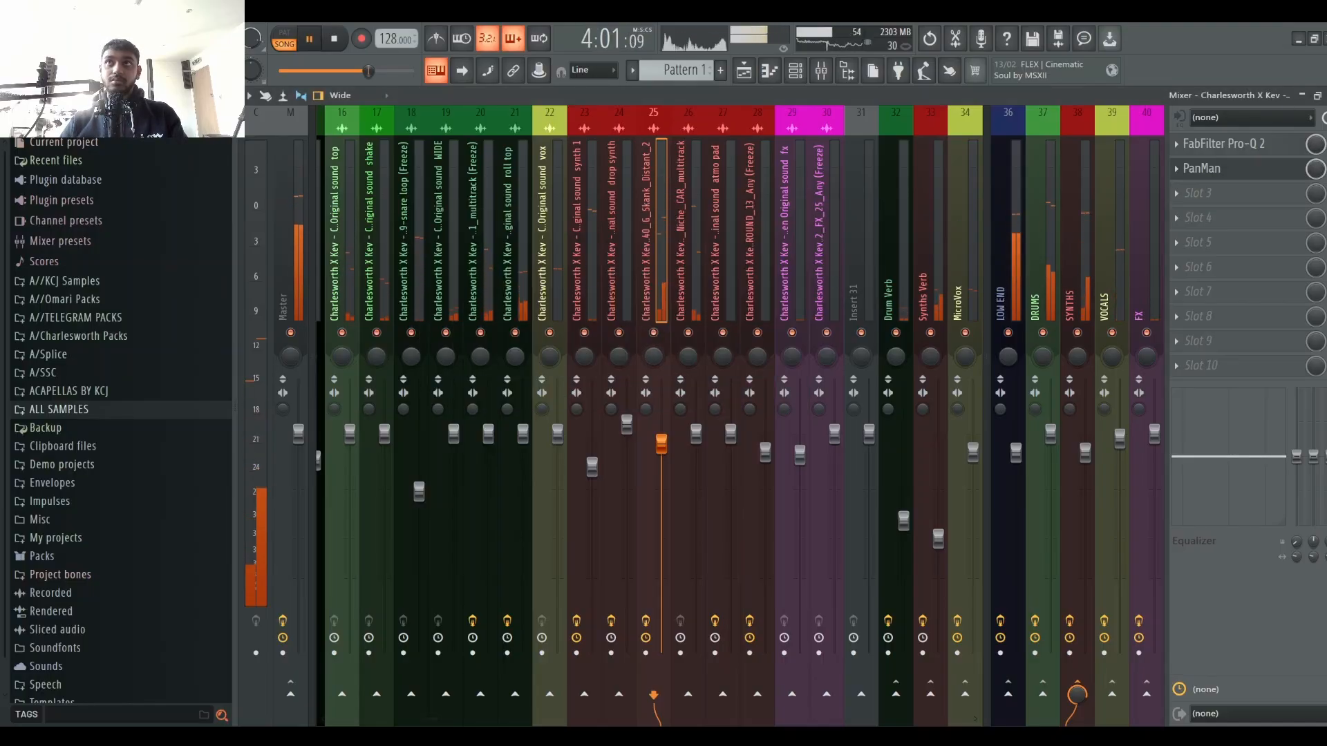
Step: Audition the section again, reopening and closing the Skank Distant channel's PanMan plugin
key("space")
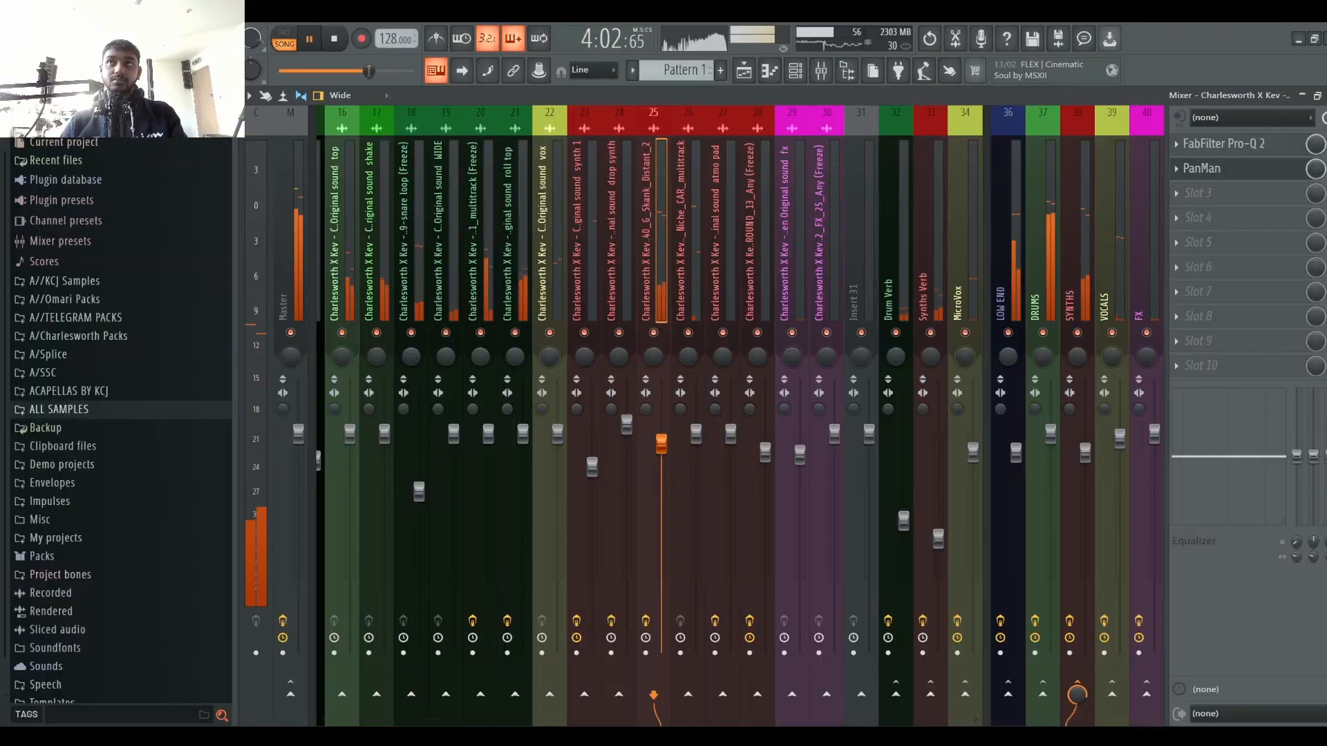
key("space")
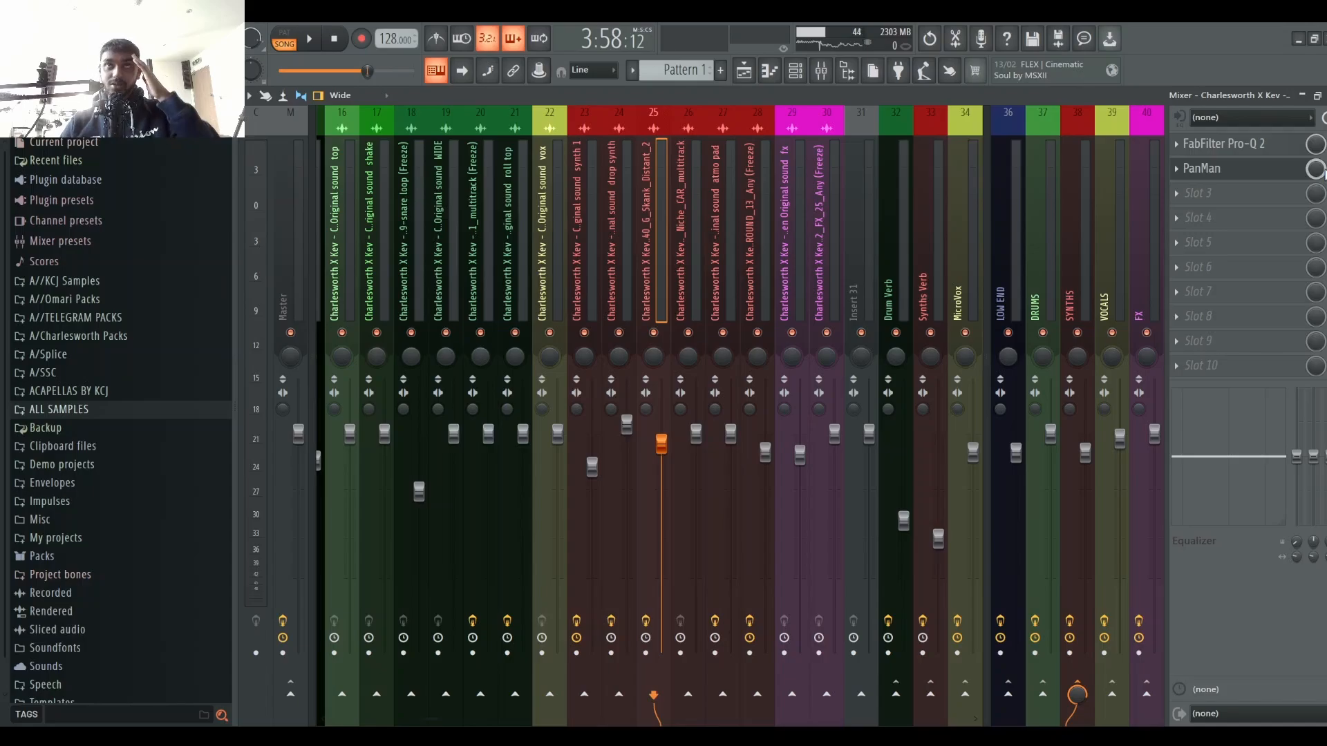
key("space")
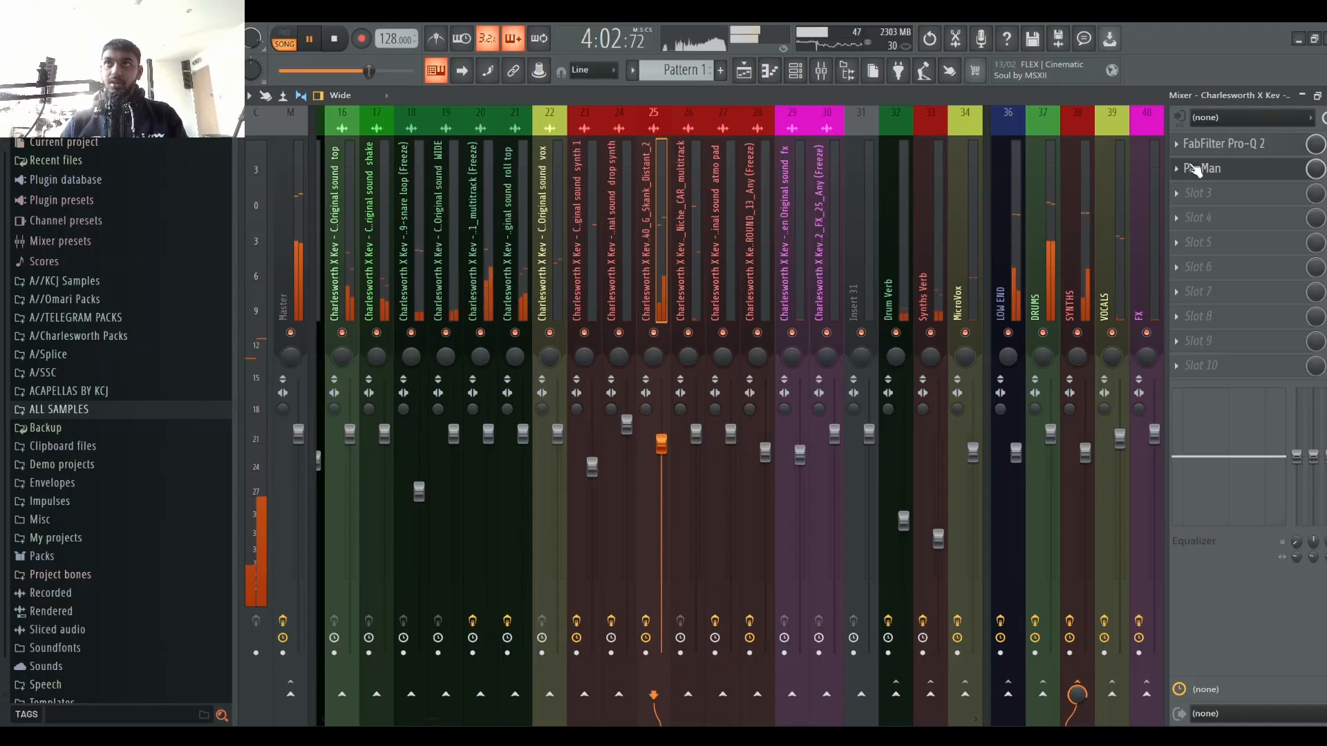
key("space")
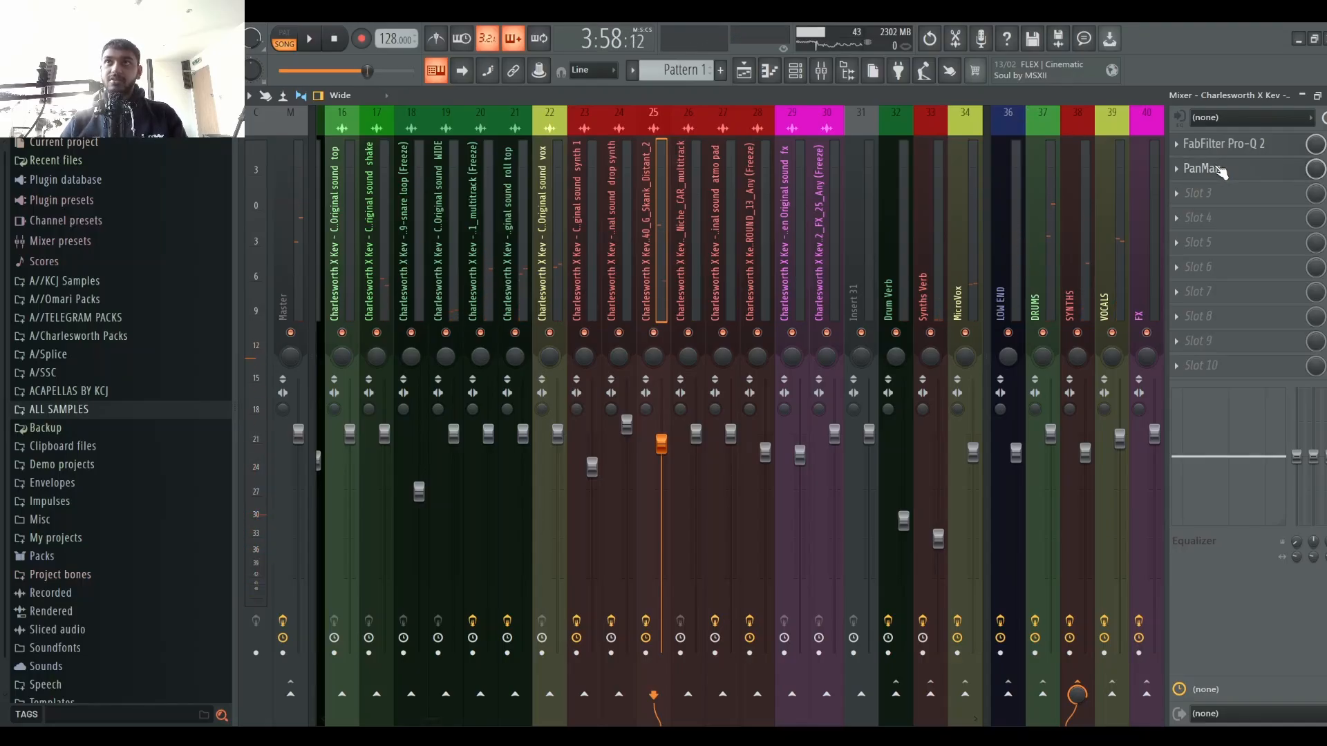
left_click(1220, 169)
key("space")
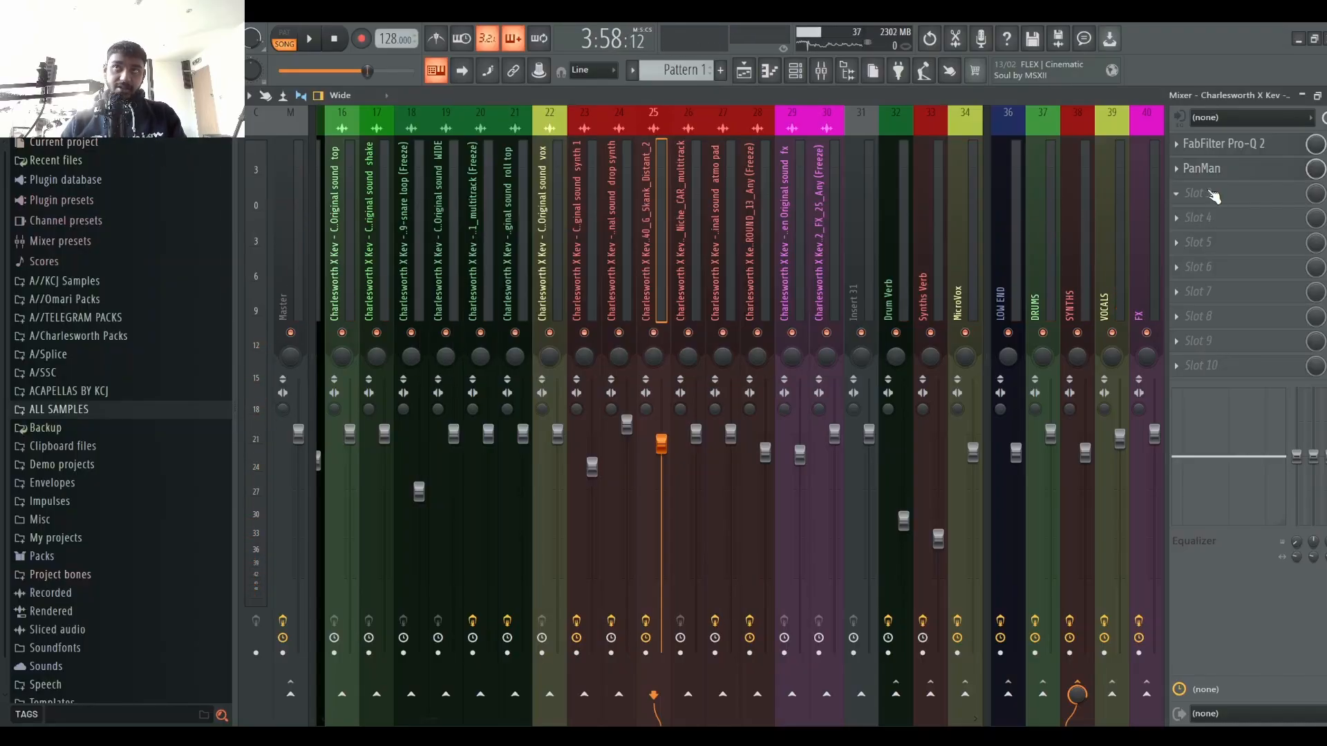
left_click(1227, 171)
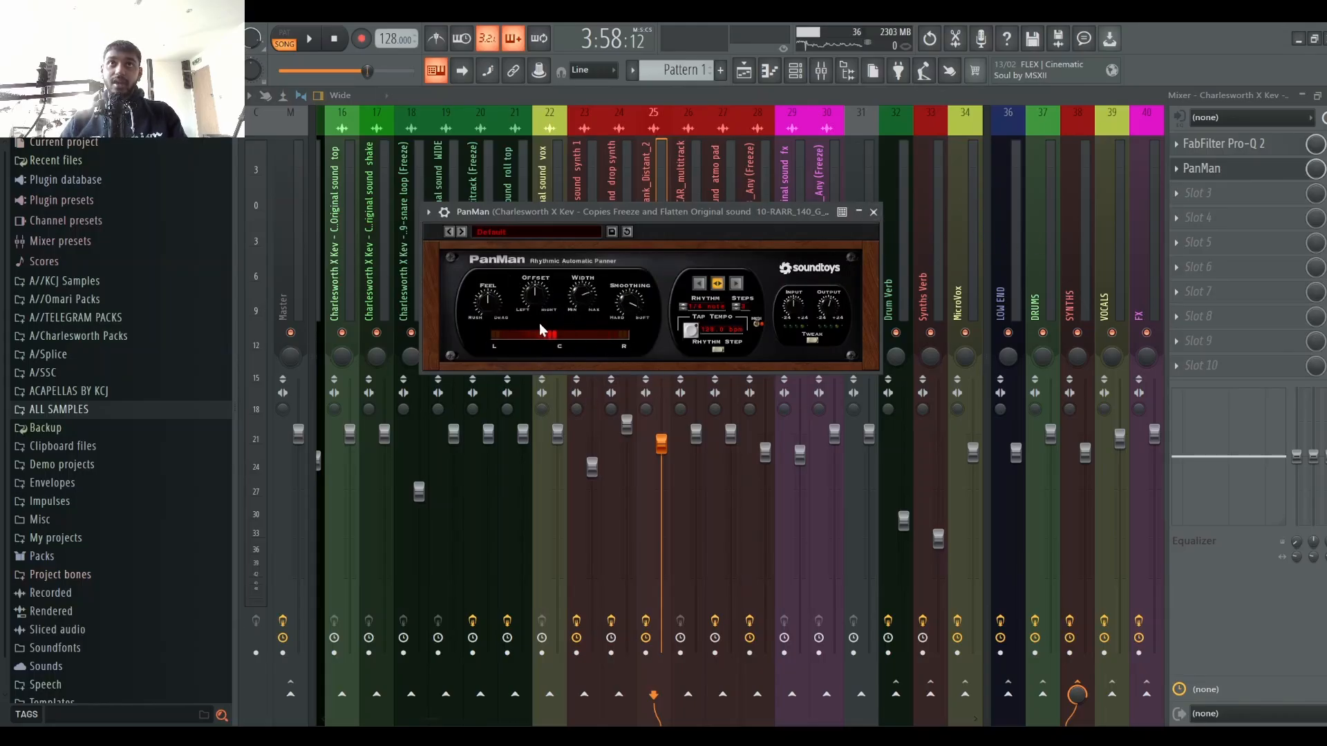
left_click(874, 213)
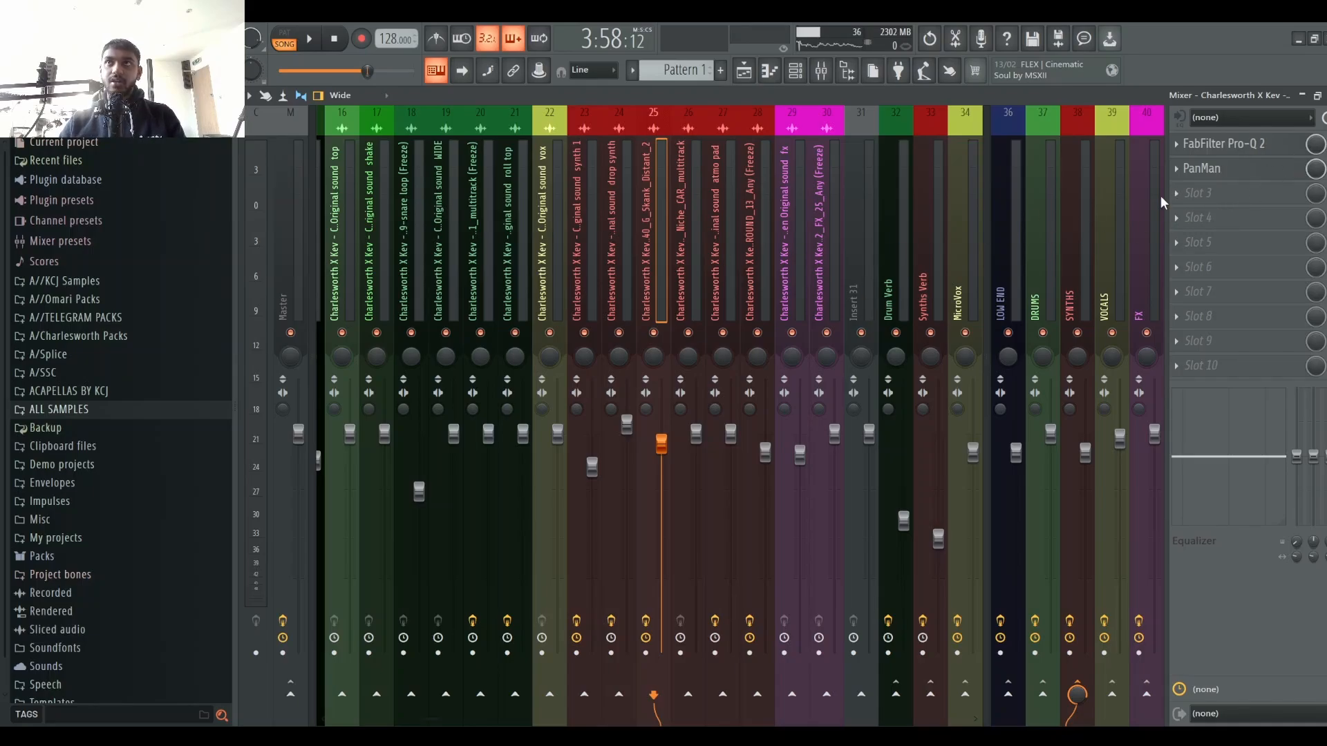
Step: Create a channel-panning automation clip for the Skank Distant channel and locate it in the channel rack
left_click(1202, 169)
left_click(1203, 169)
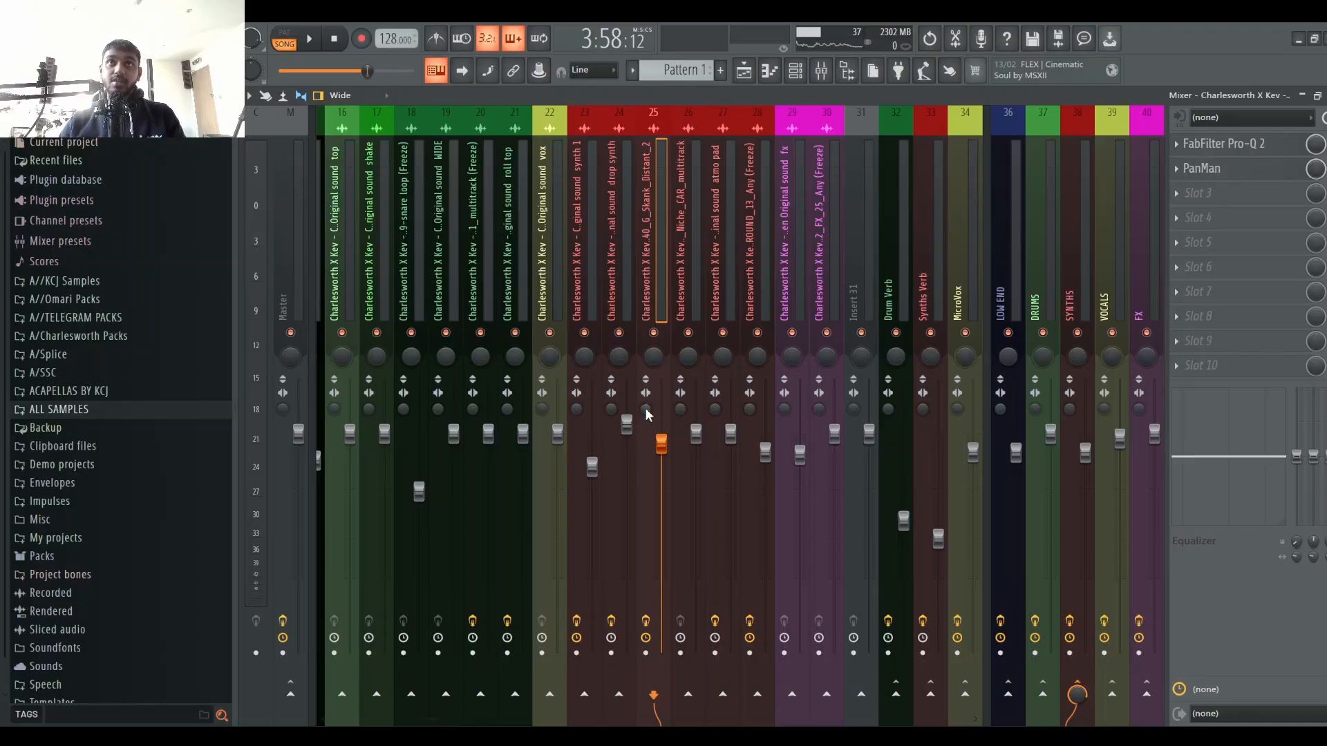
left_click(795, 69)
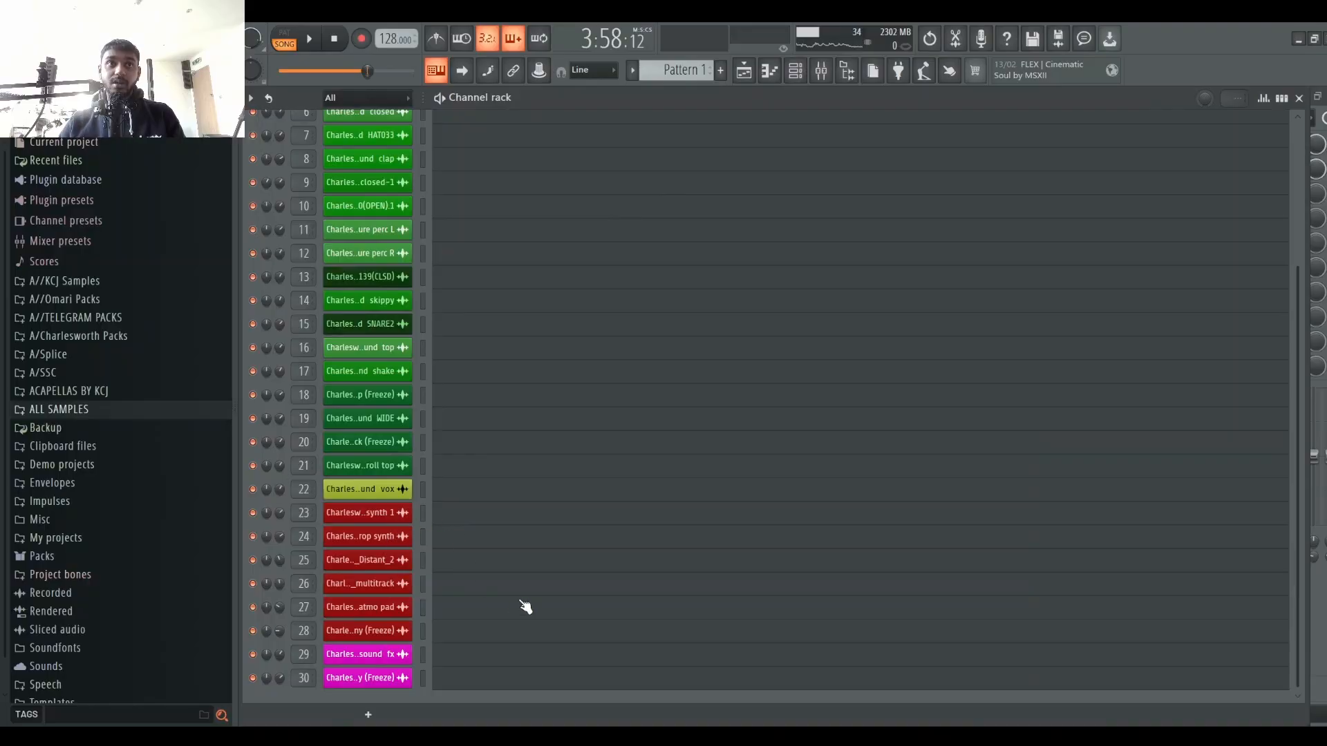
key("space")
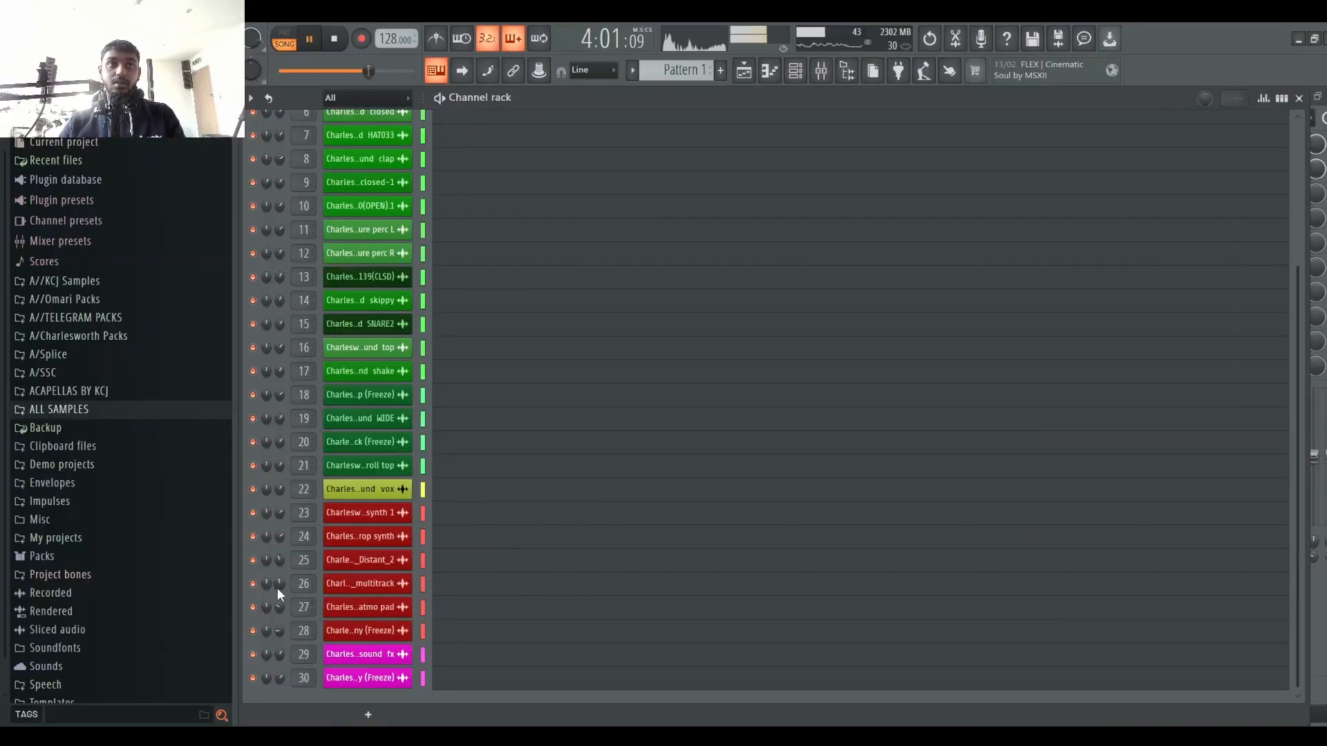
key("space")
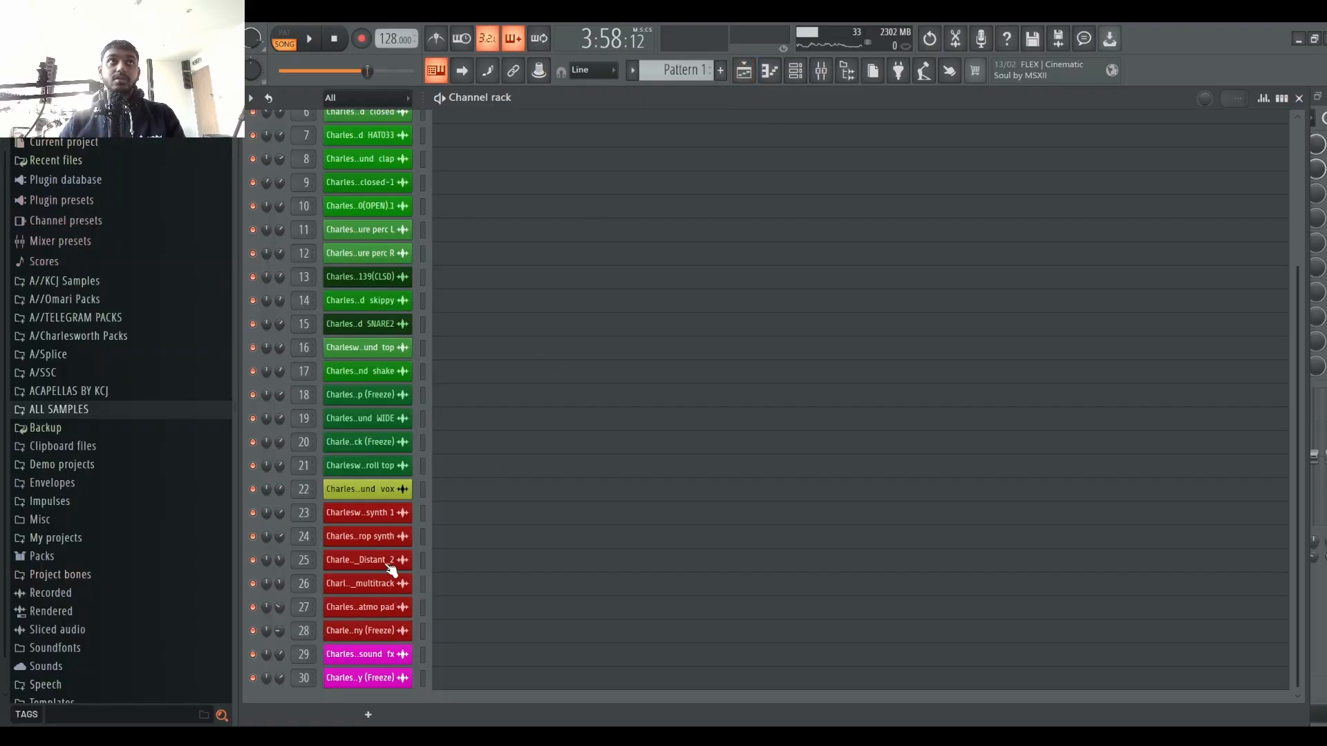
left_click(821, 70)
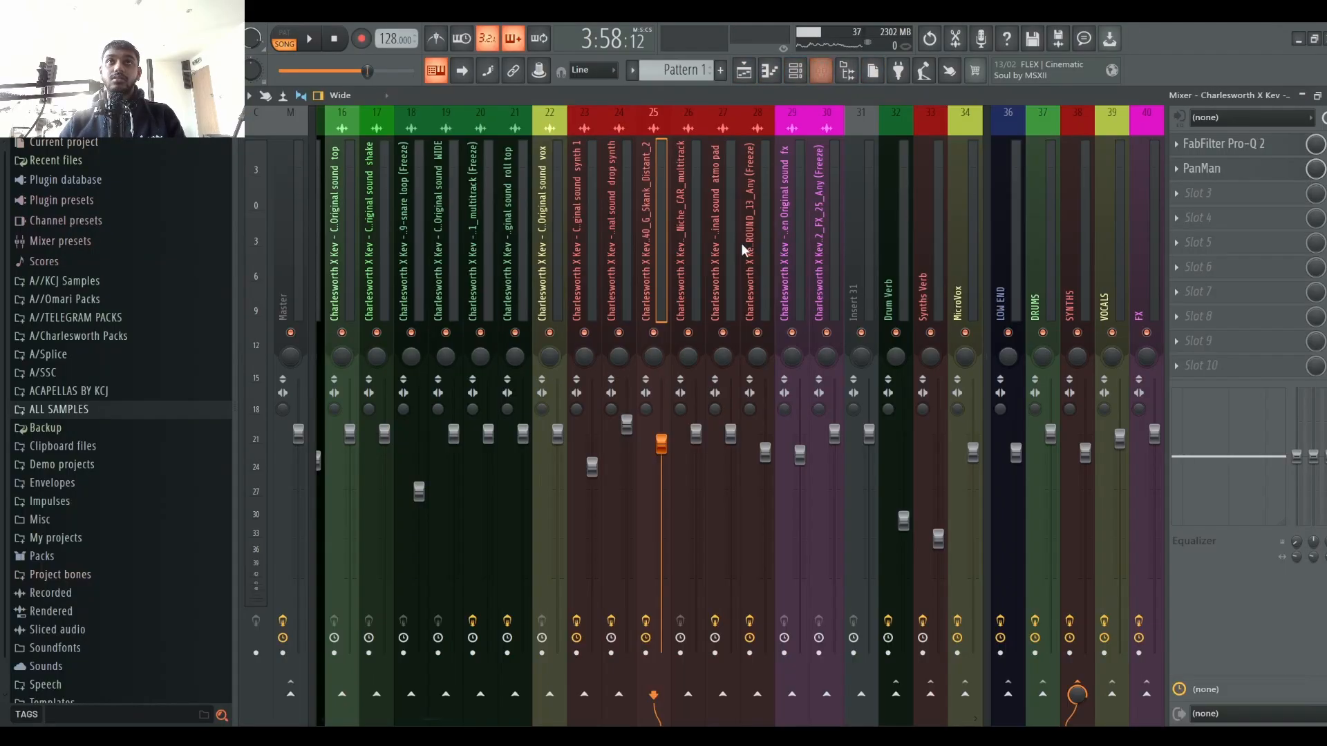
key("space")
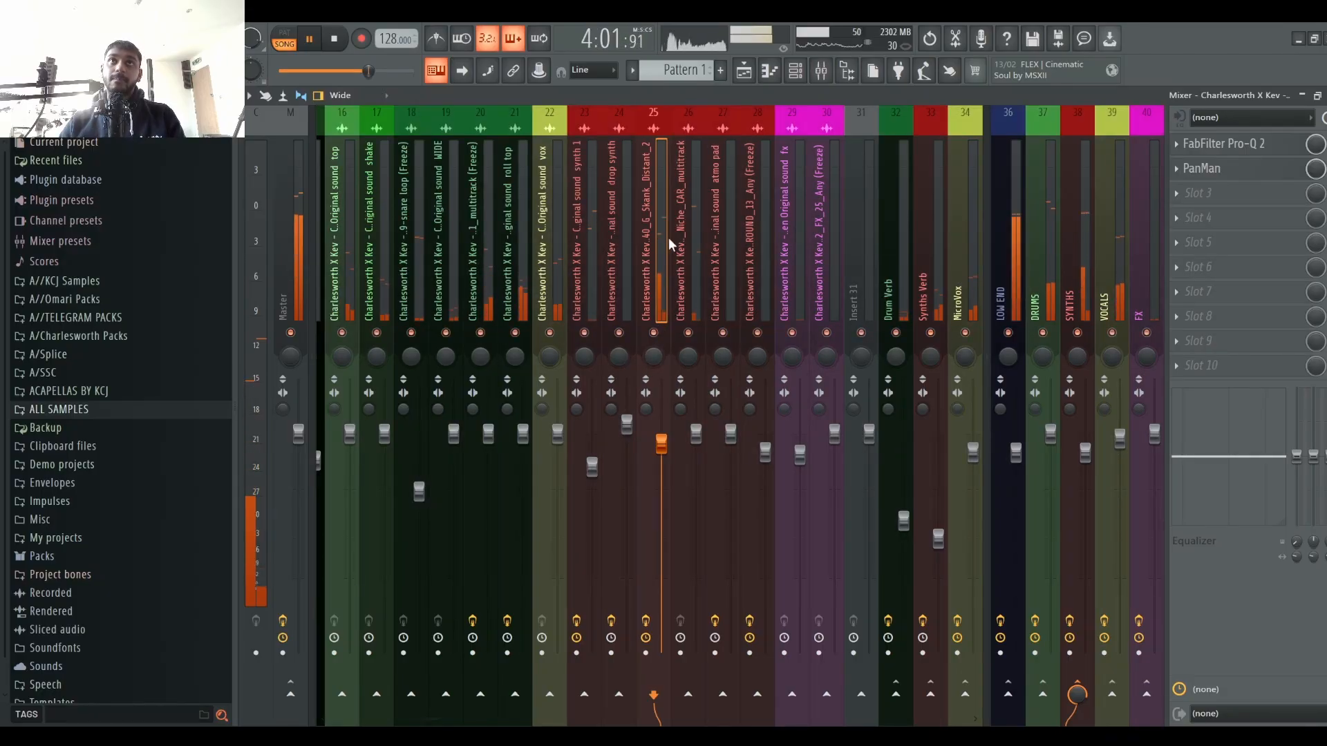
key("space")
left_click(801, 75)
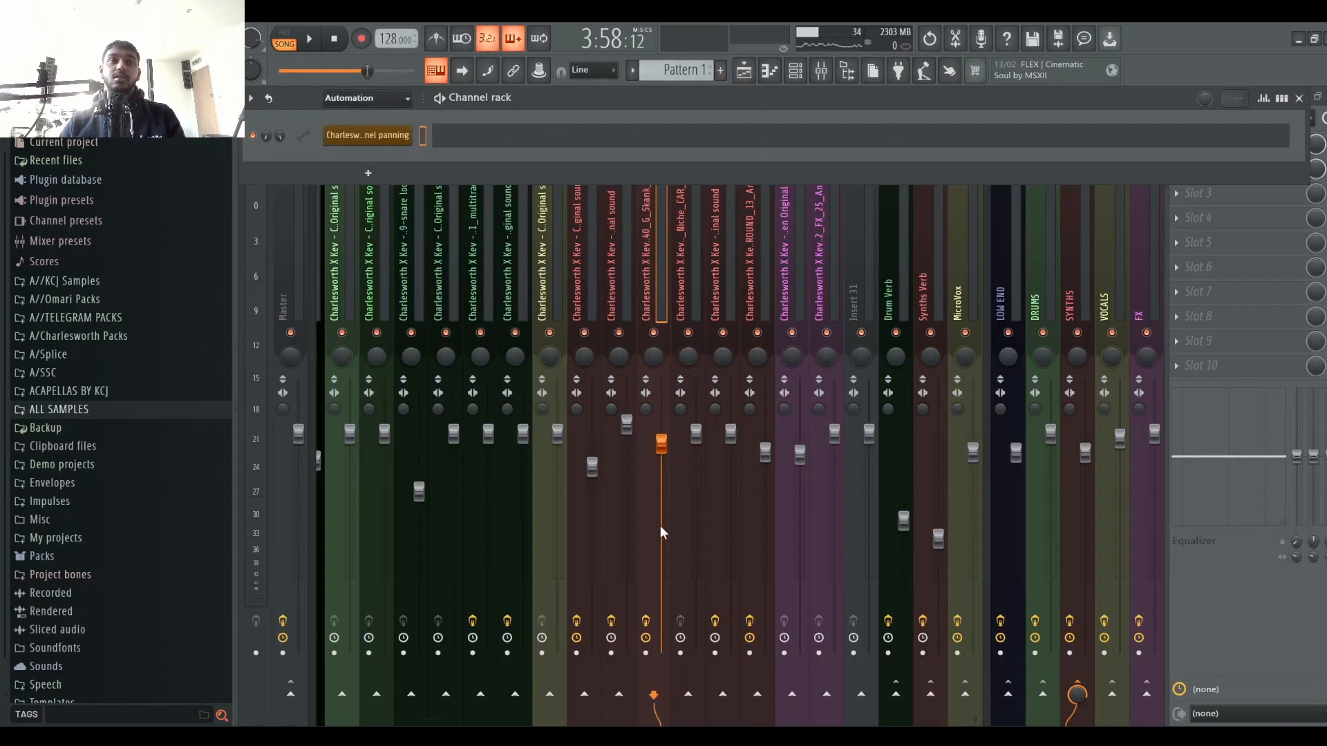
left_click(358, 117)
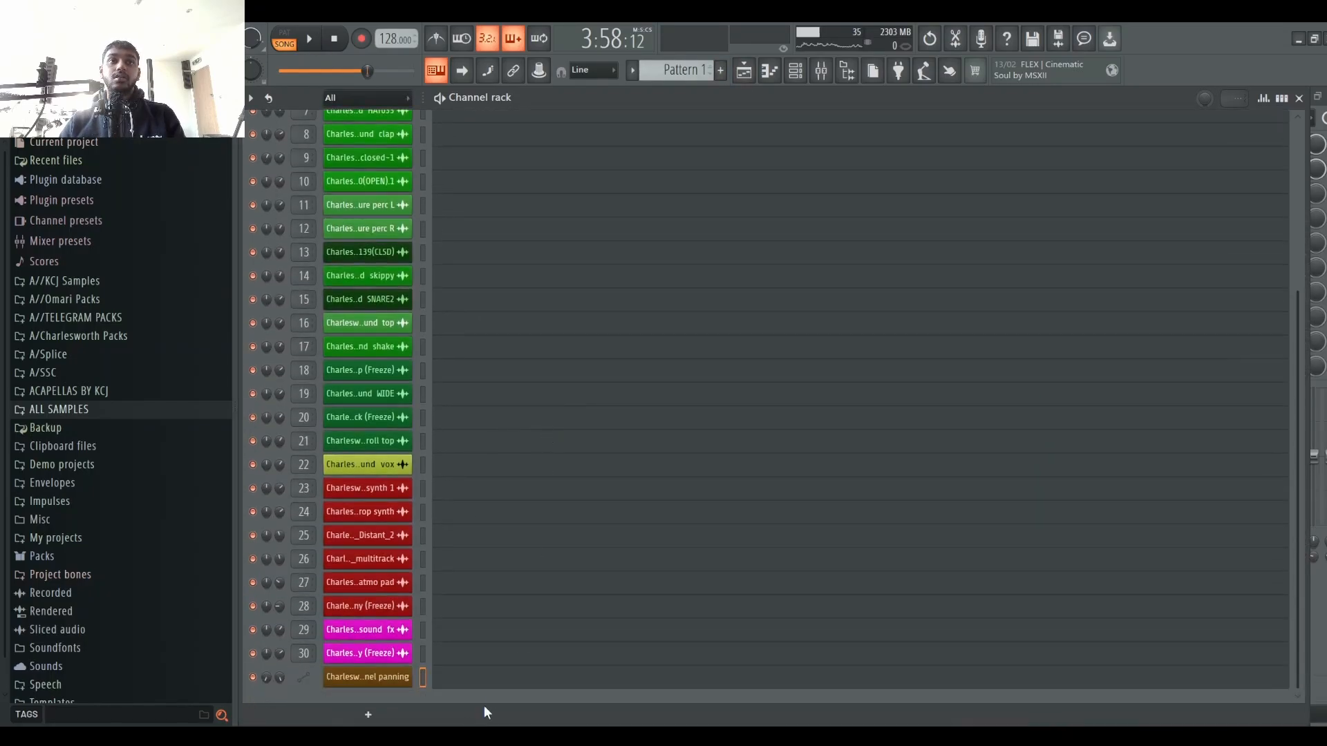
Step: Shape the channel-panning automation on Track 31 into a rise and fall around bars 127 to 133, and audition it
left_click(744, 70)
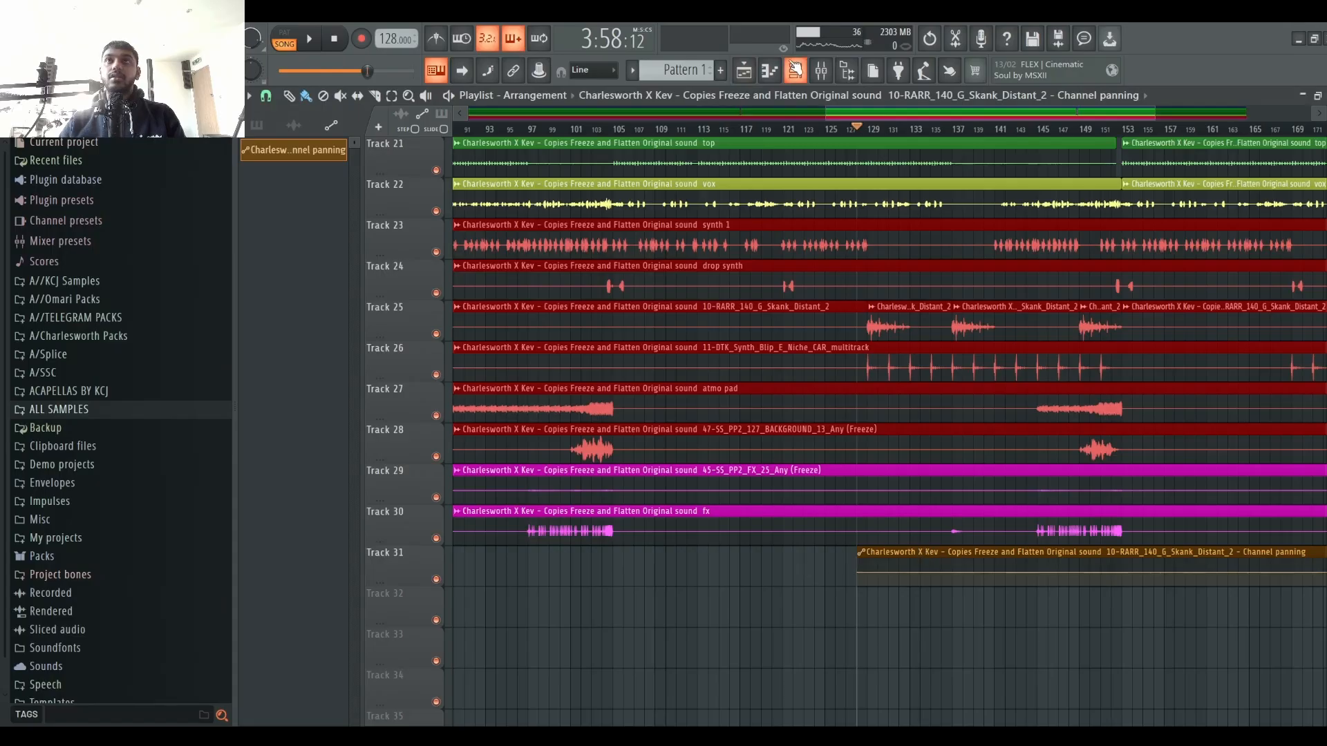
scroll(794, 133, "down", 4)
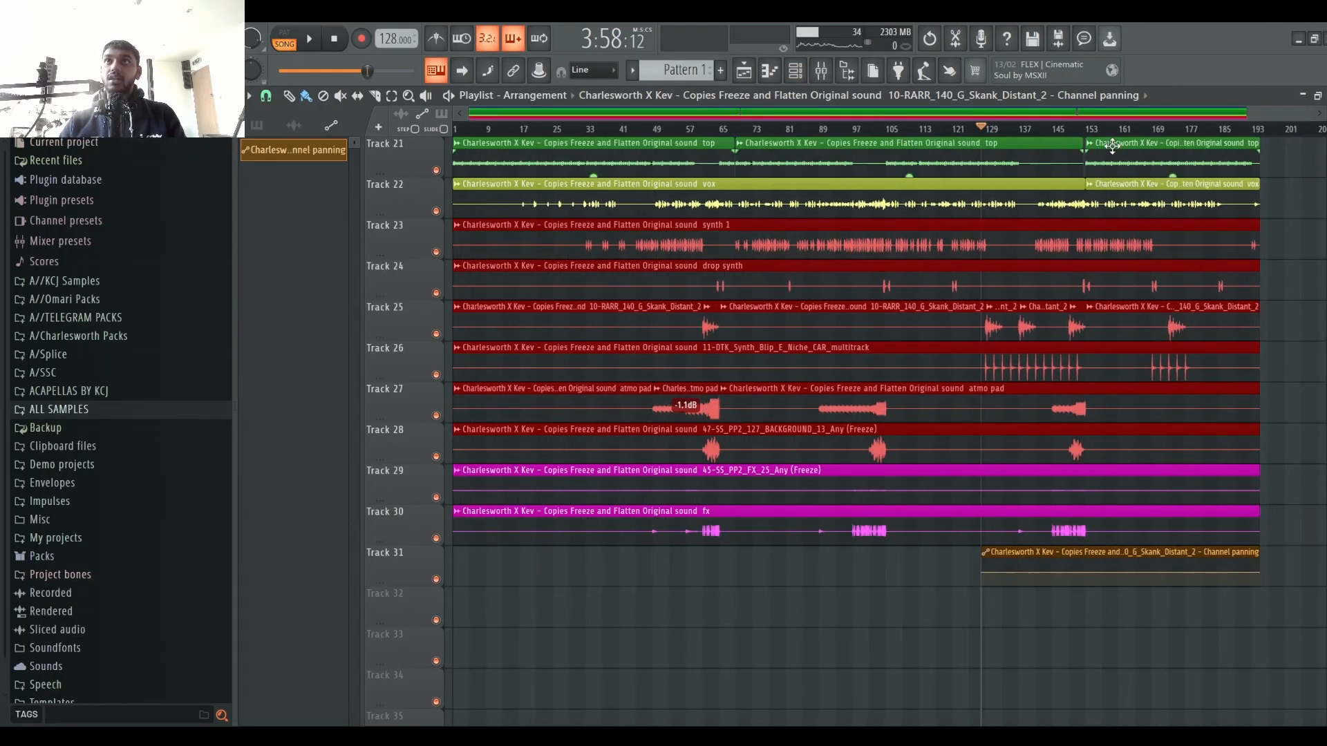
scroll(1049, 495, "up", 4)
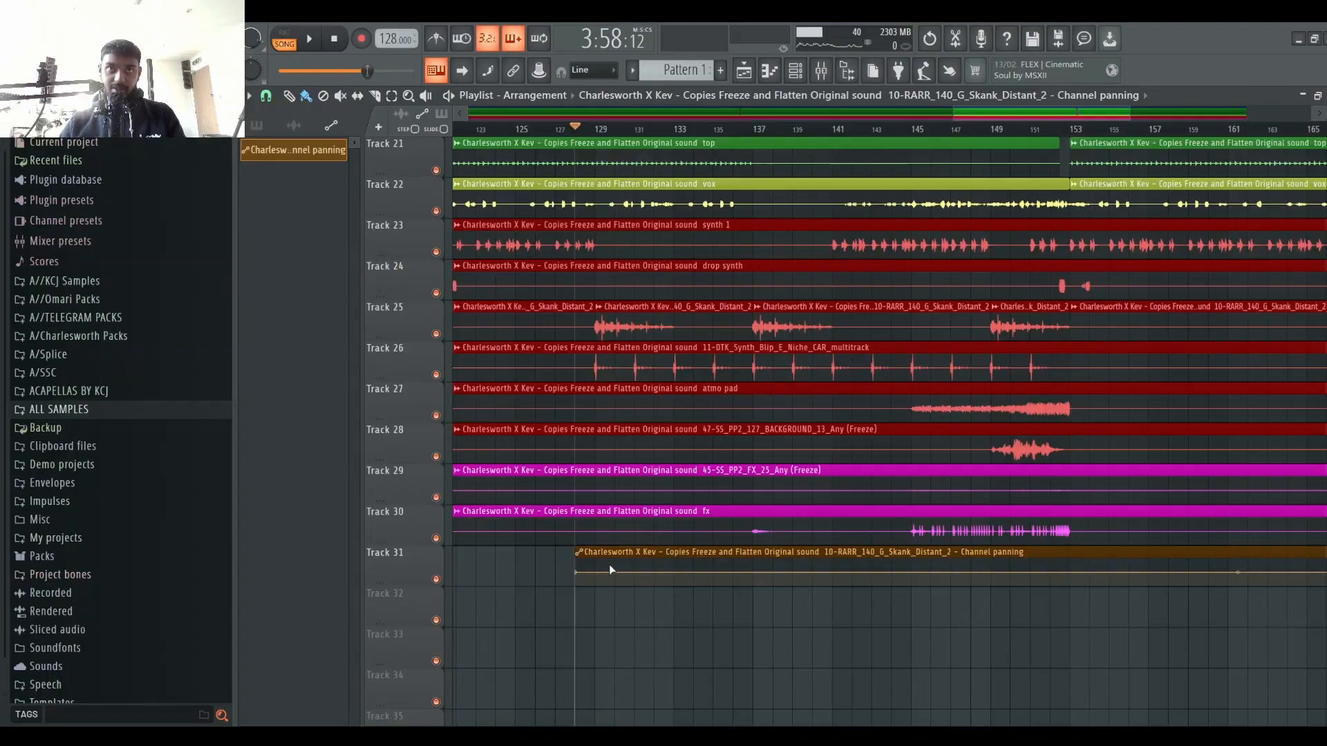
scroll(600, 276, "up", 2)
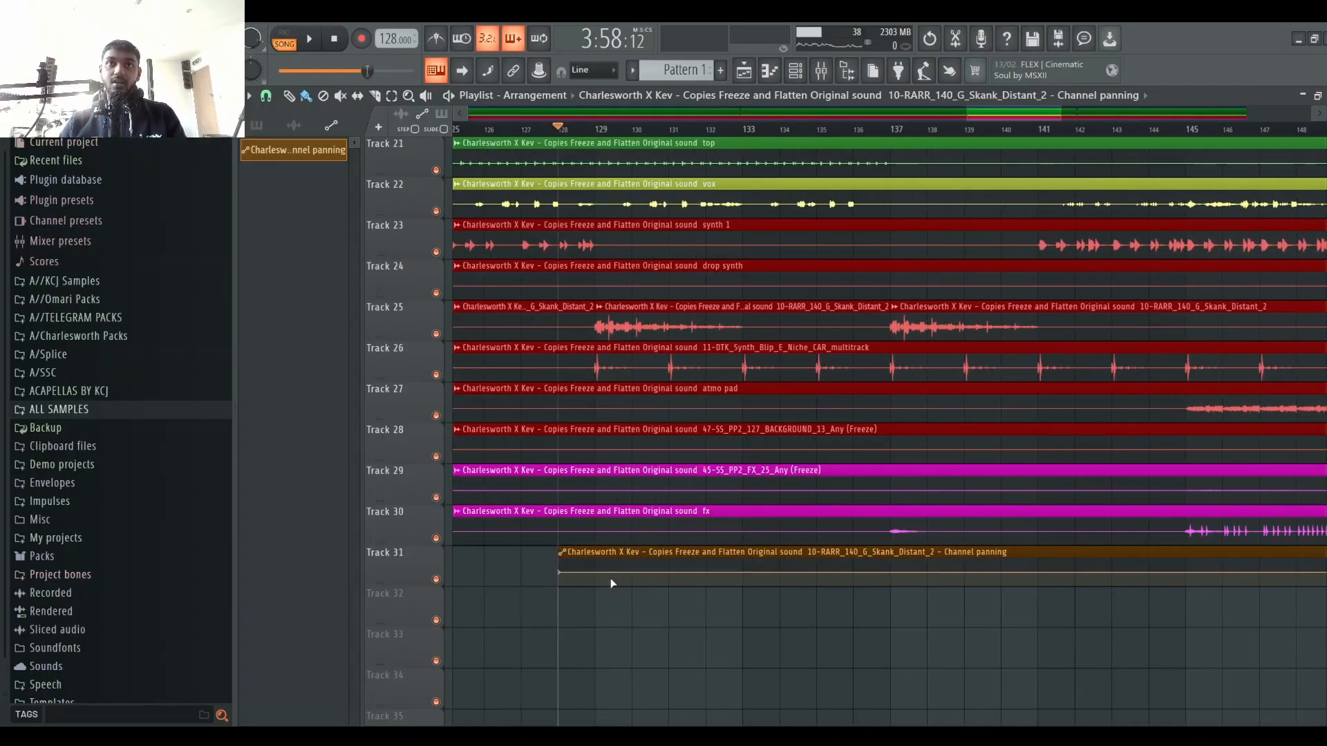
left_click_drag(611, 584, 624, 532)
left_click_drag(691, 578, 686, 605)
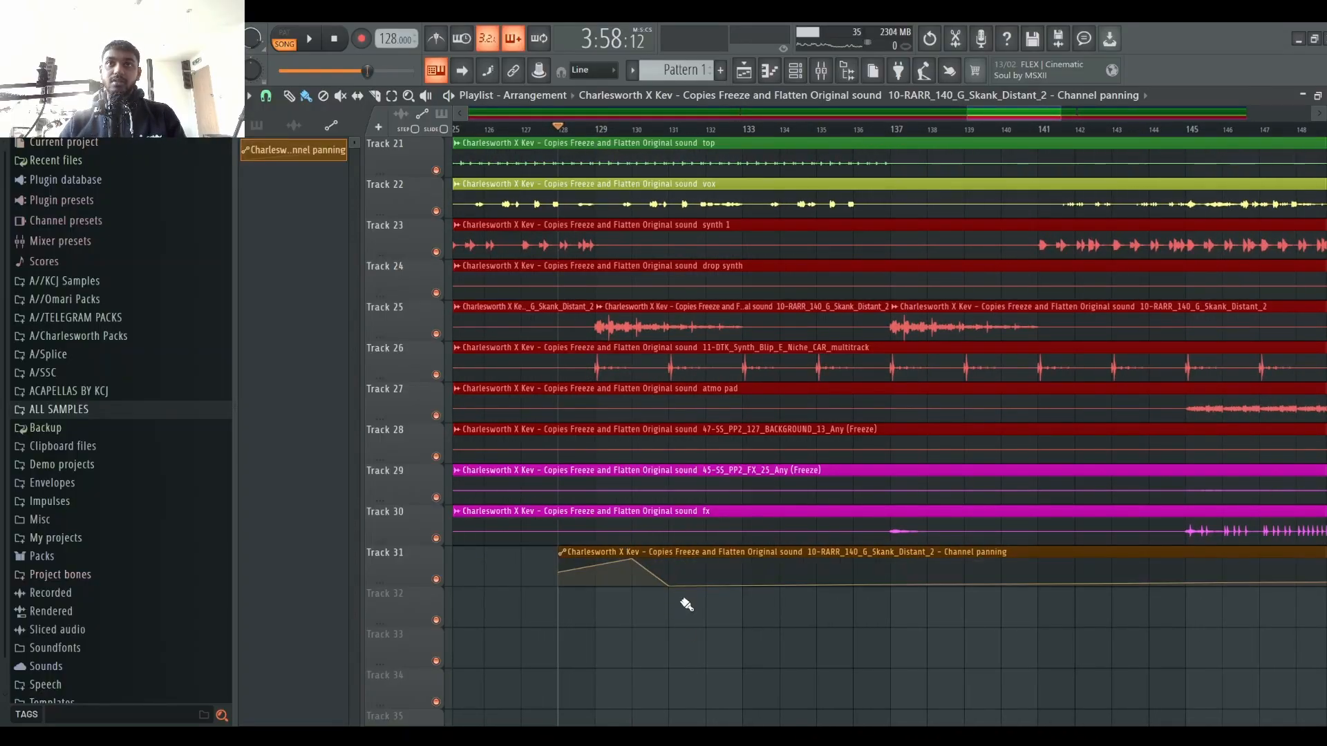
left_click_drag(565, 575, 548, 616)
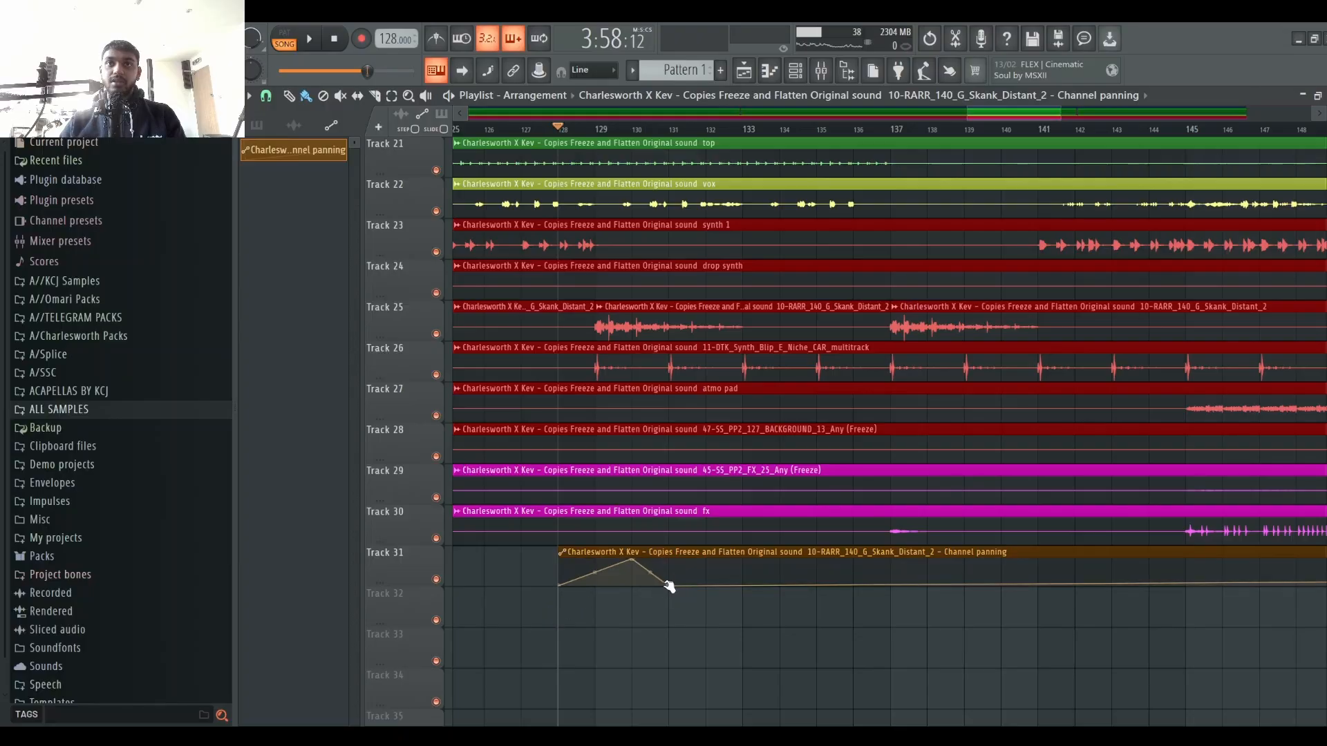
left_click_drag(668, 587, 708, 604)
key("space")
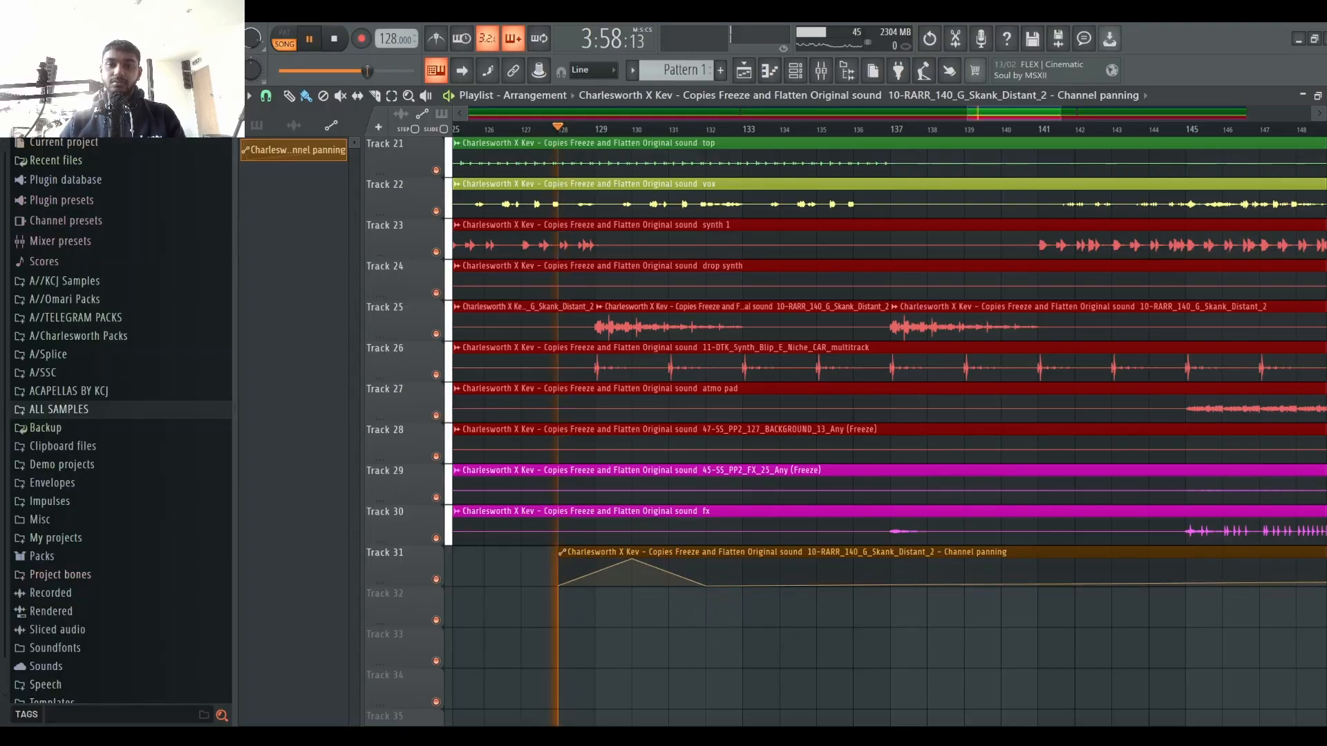
key("space")
Step: Switch to the mixer and back to the playlist, then play the automated section
left_click(821, 70)
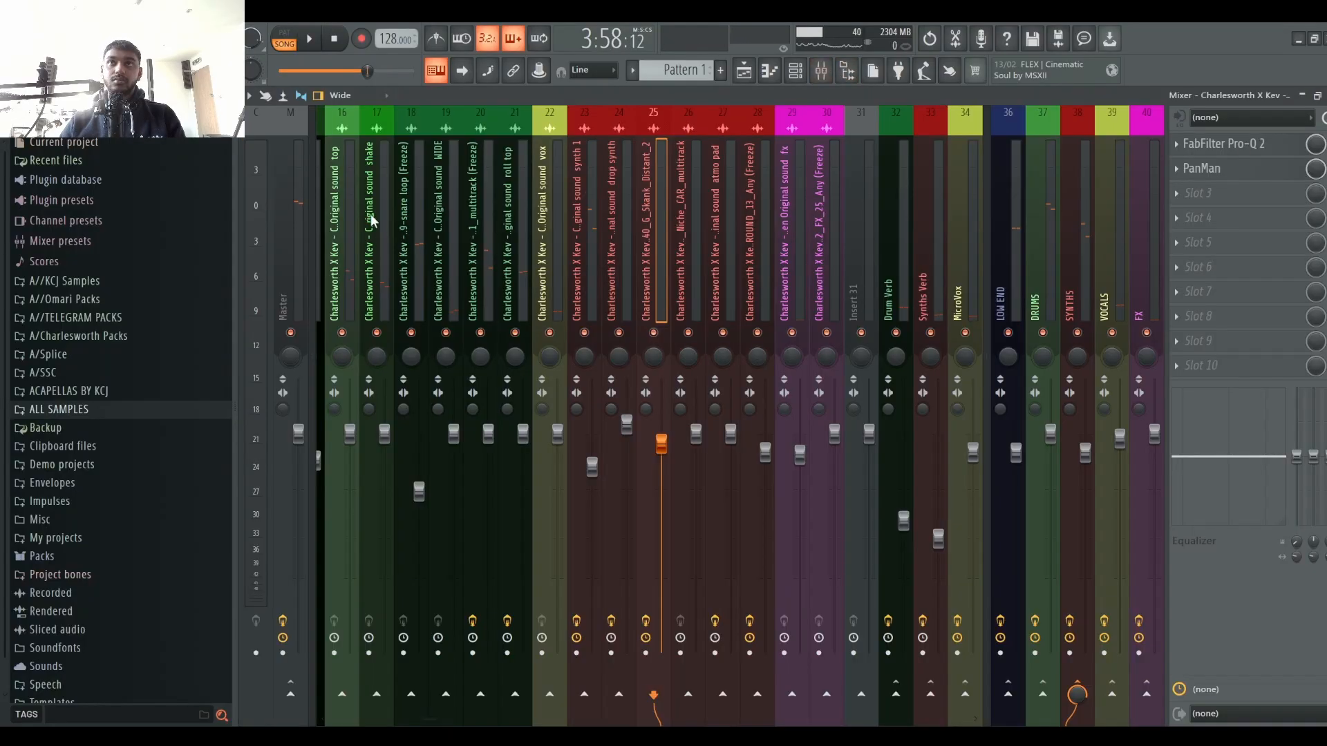
left_click(745, 69)
key("space")
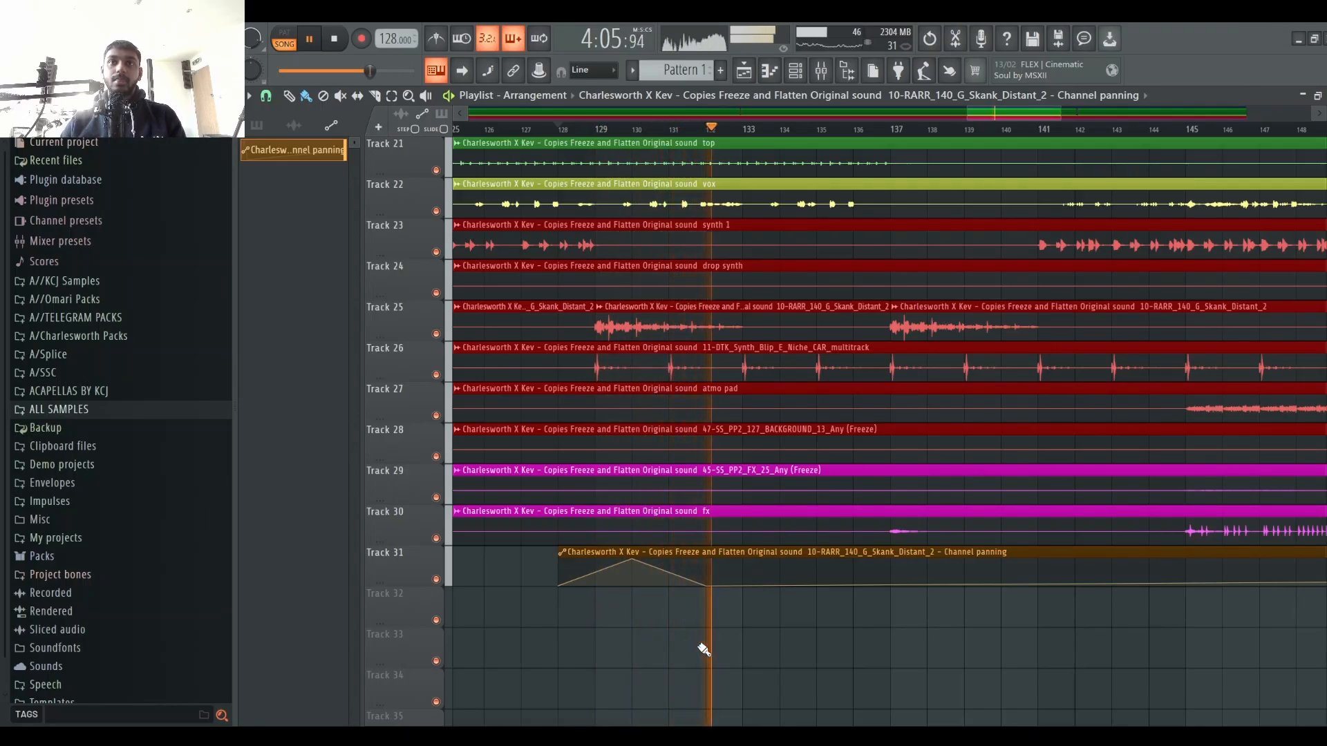
Step: Add a second pan sweep to the Track 31 channel-panning automation and audition the section
key("space")
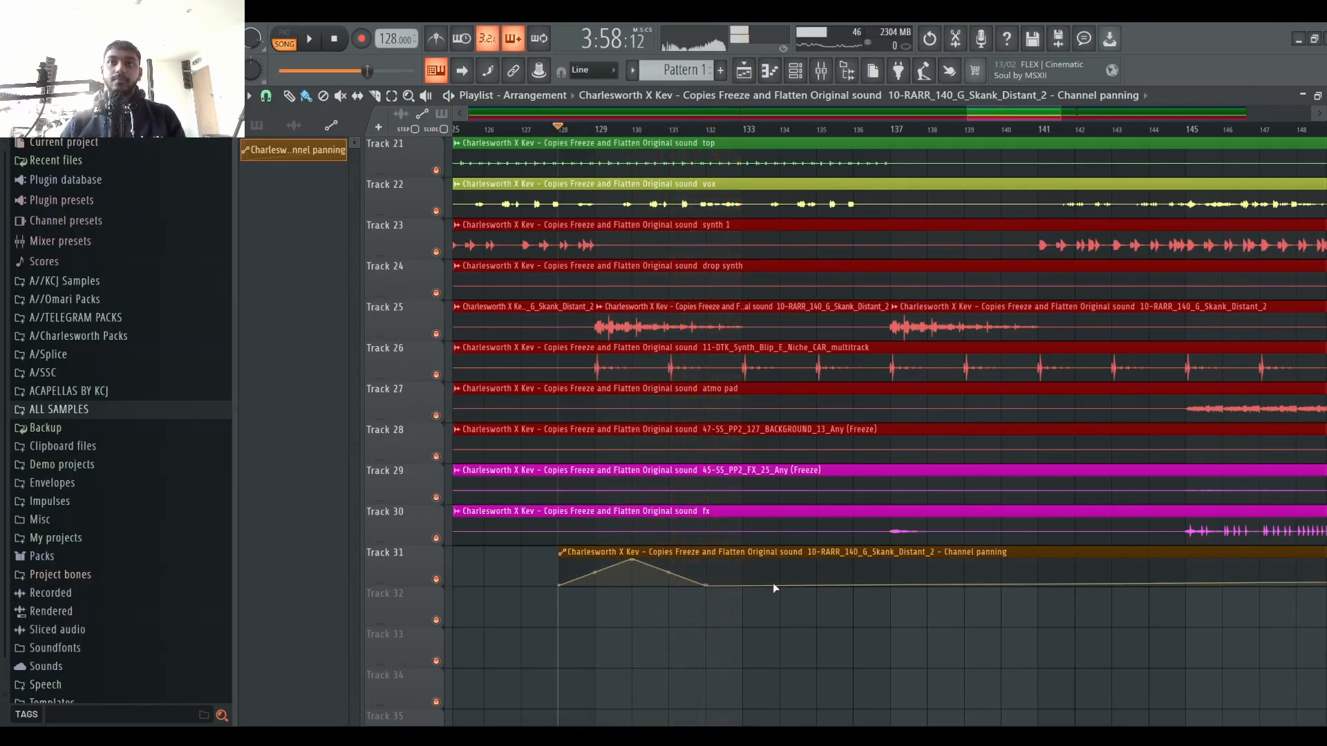
key("space")
key("space")
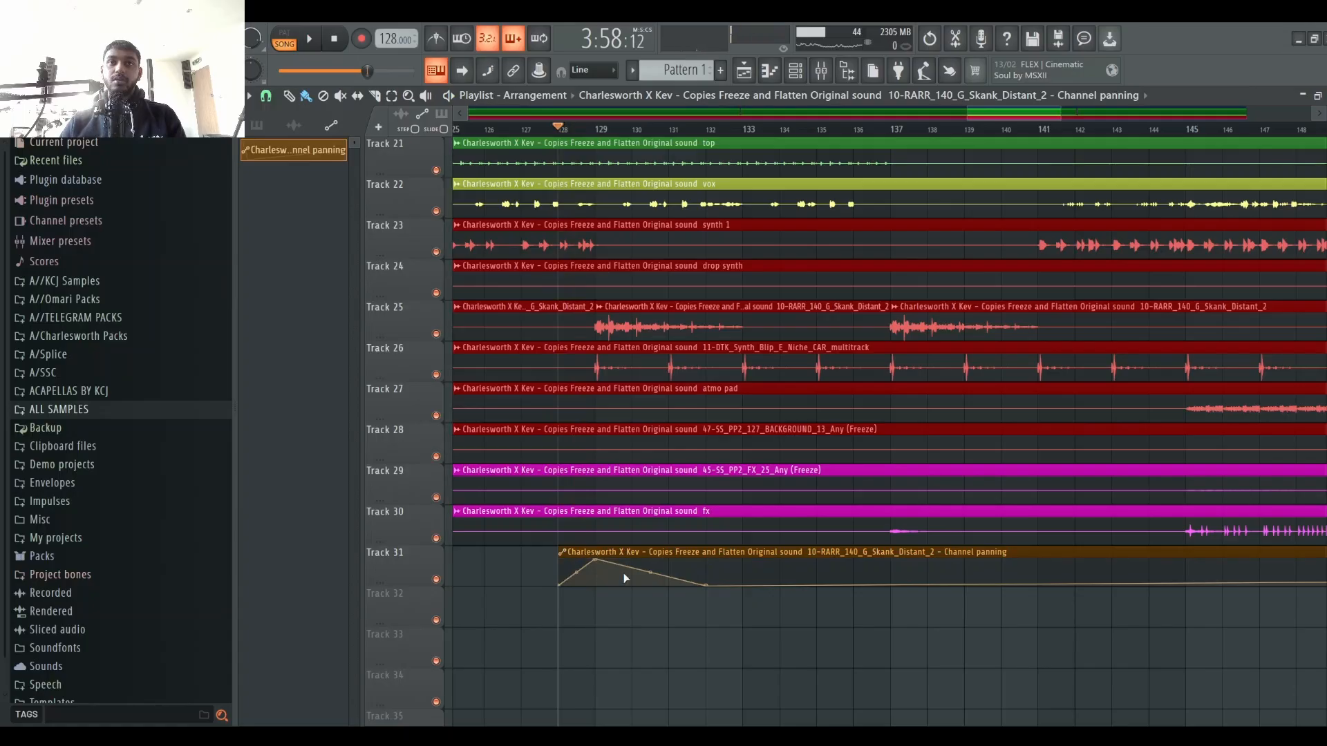
left_click_drag(667, 575, 669, 532)
key("space")
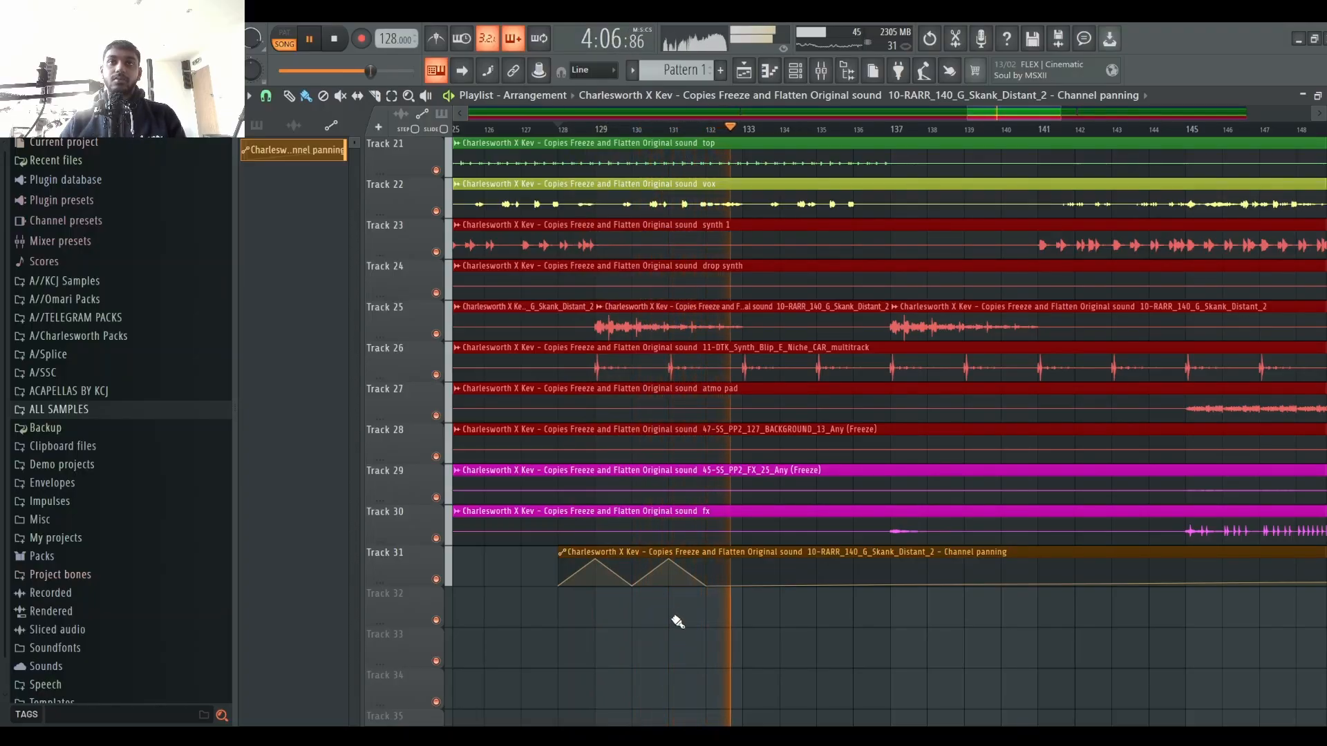
Step: Stop playback and delete the channel-panning automation clip from Track 31
key("space")
right_click(719, 563)
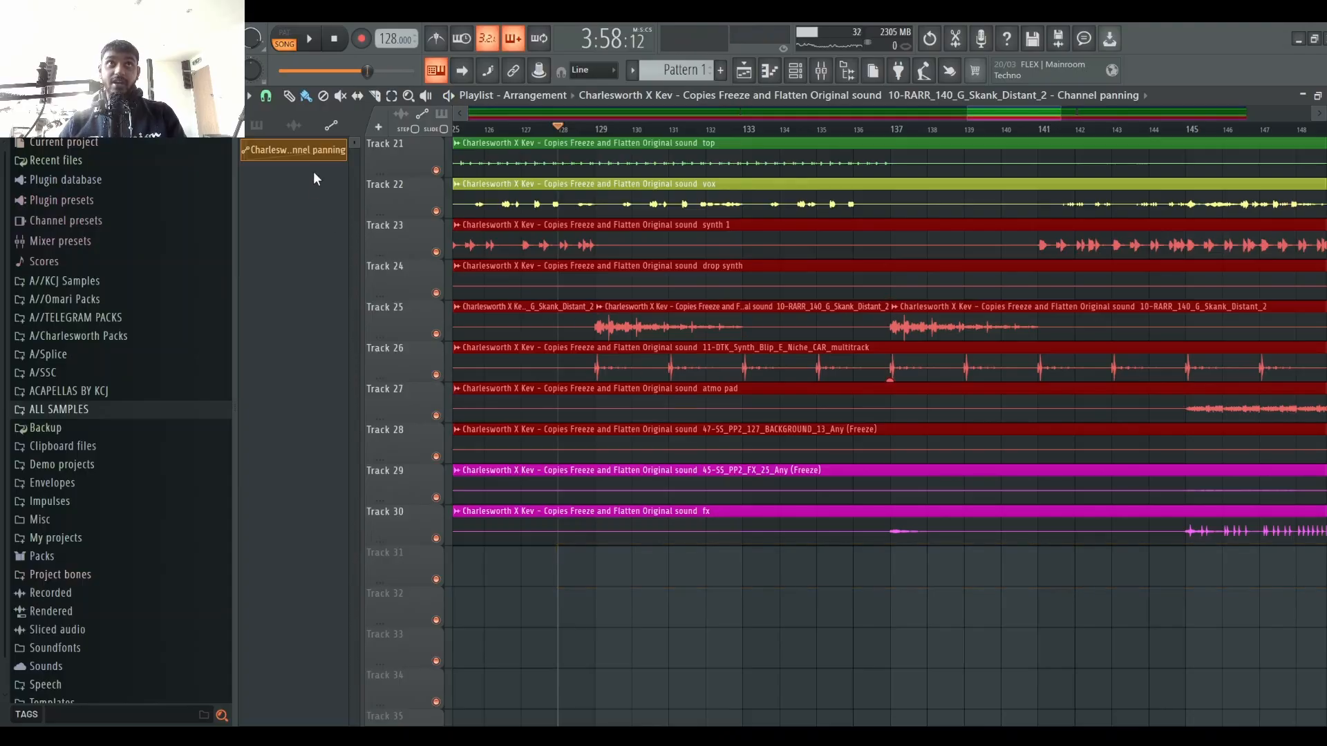
Step: Look through the mixer, channel rack and playlist views
left_click(796, 75)
left_click(822, 70)
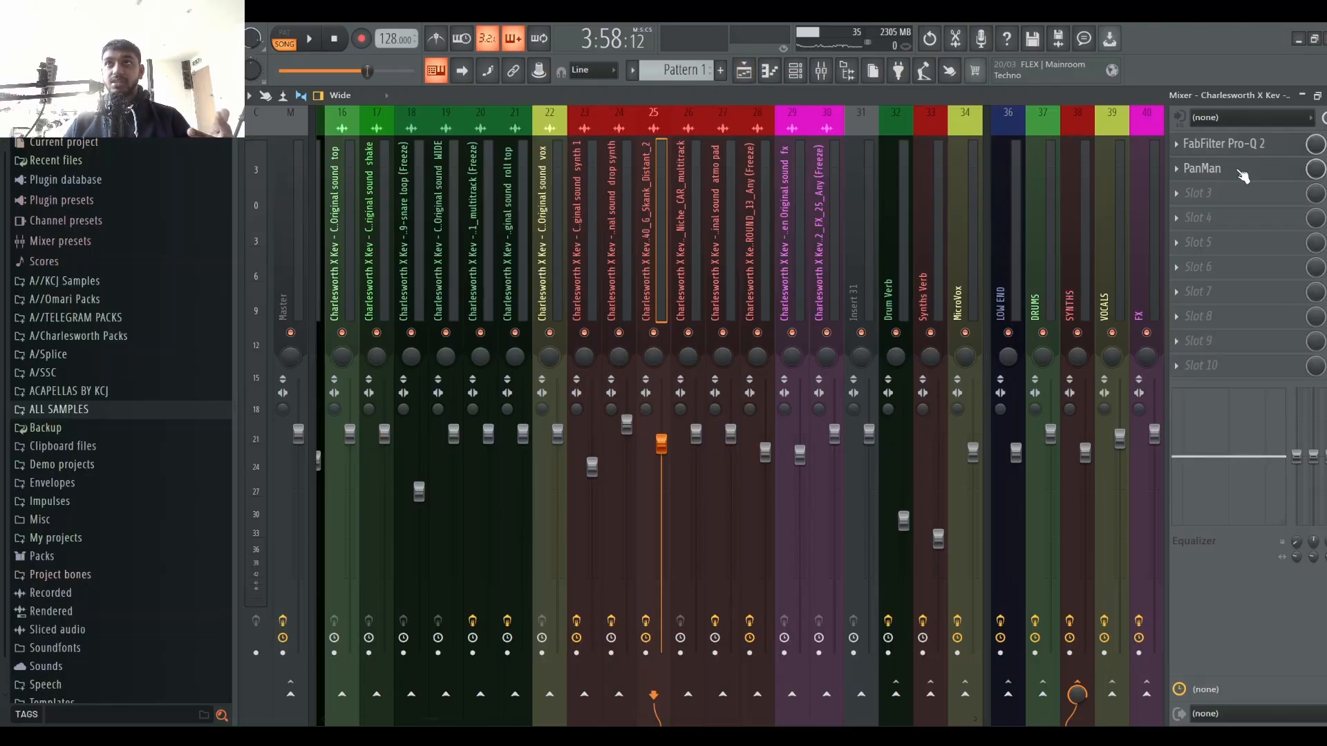
left_click(753, 78)
left_click(755, 78)
left_click(794, 74)
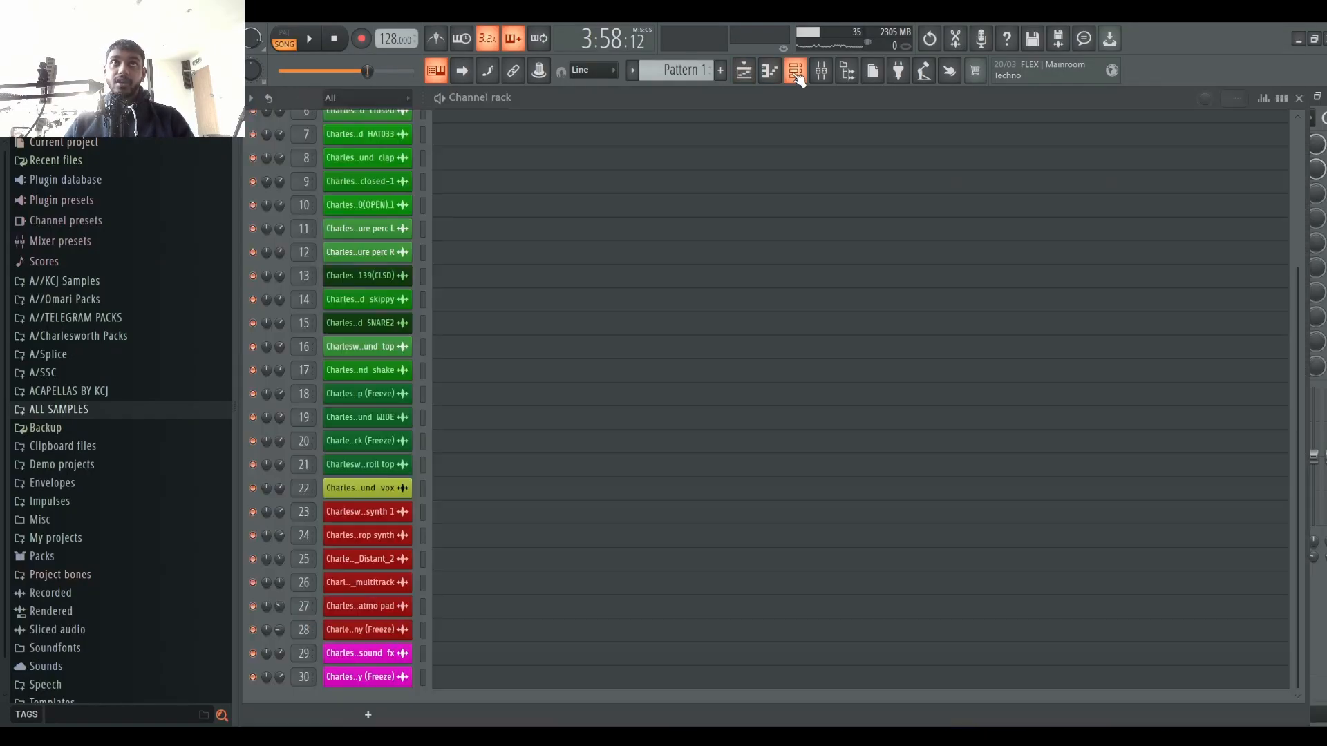
left_click(794, 75)
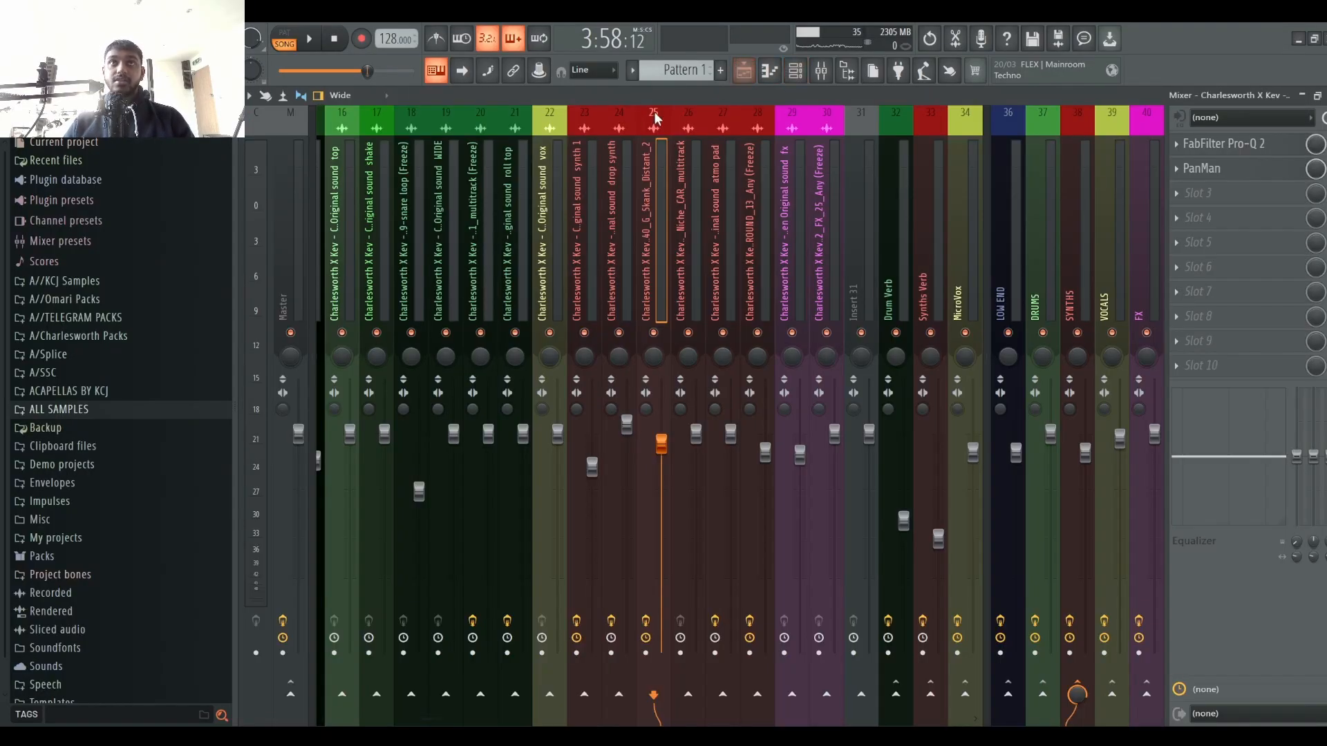
left_click(794, 73)
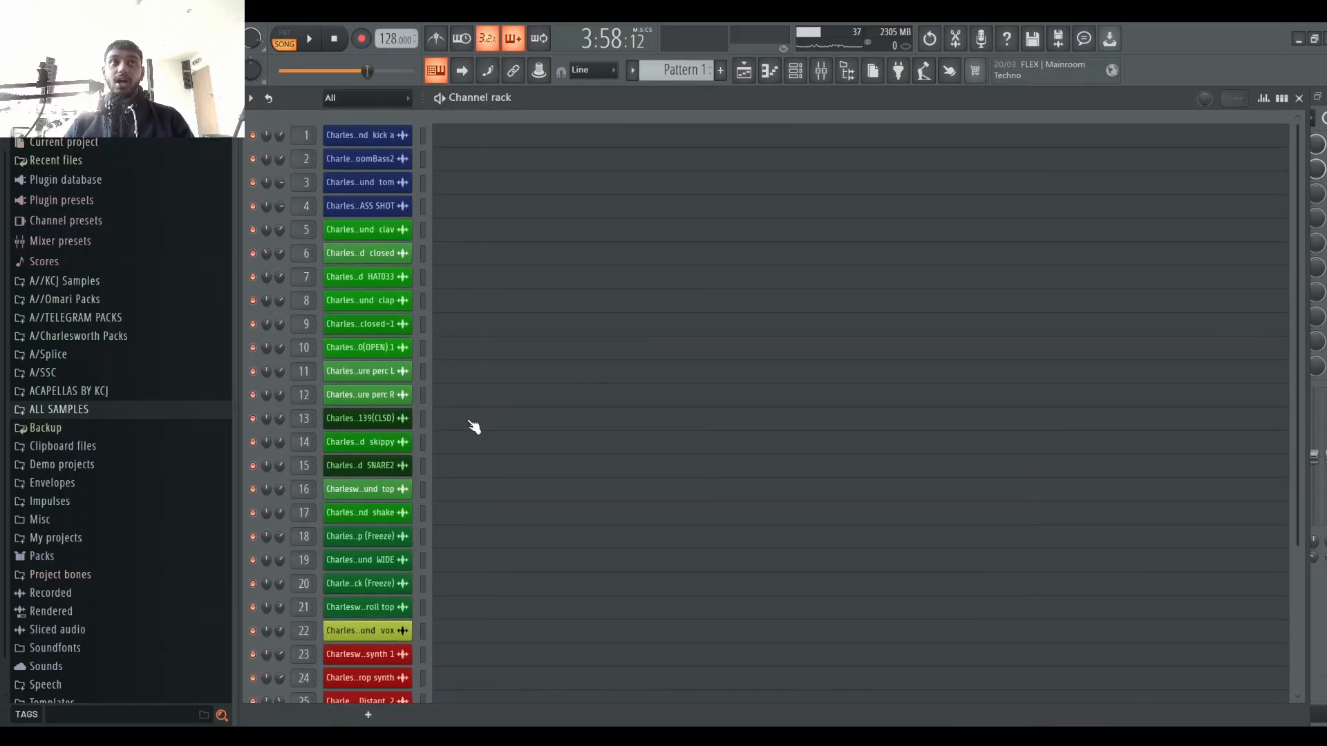
scroll(537, 453, "down", 5)
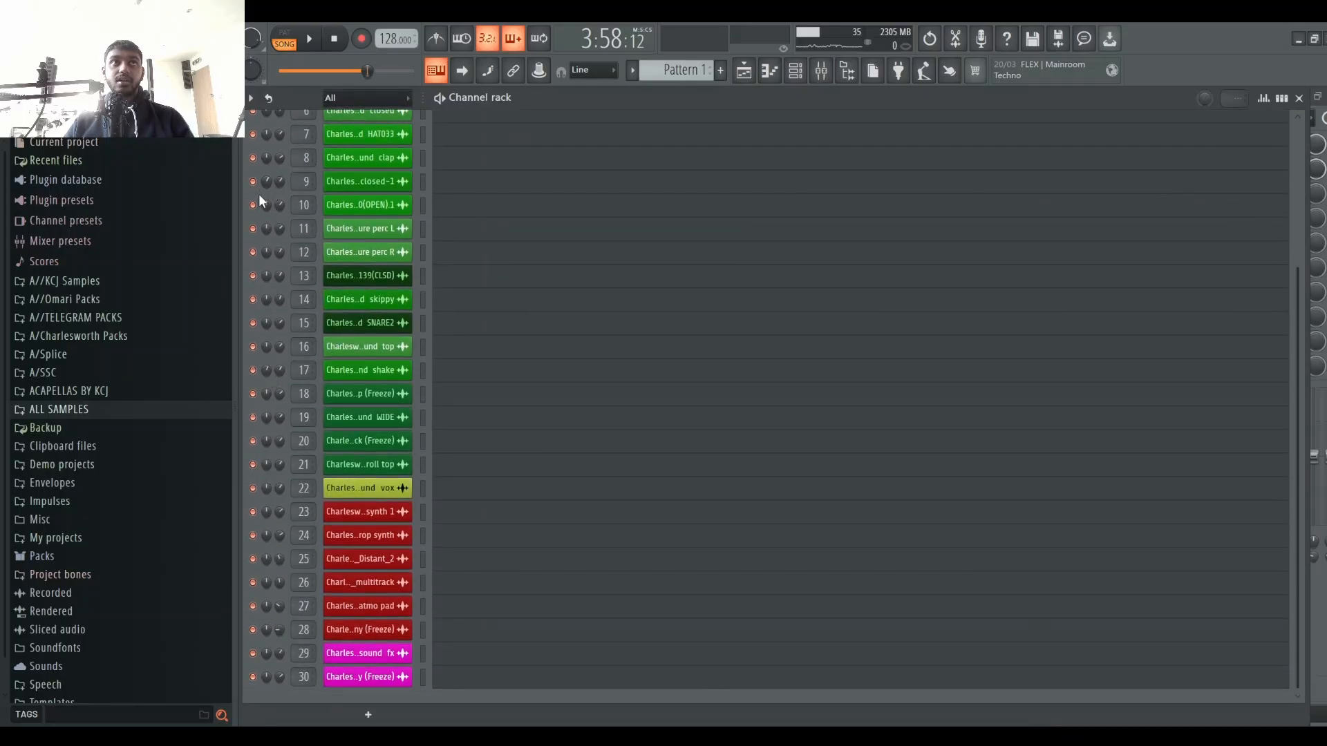
scroll(578, 282, "up", 6)
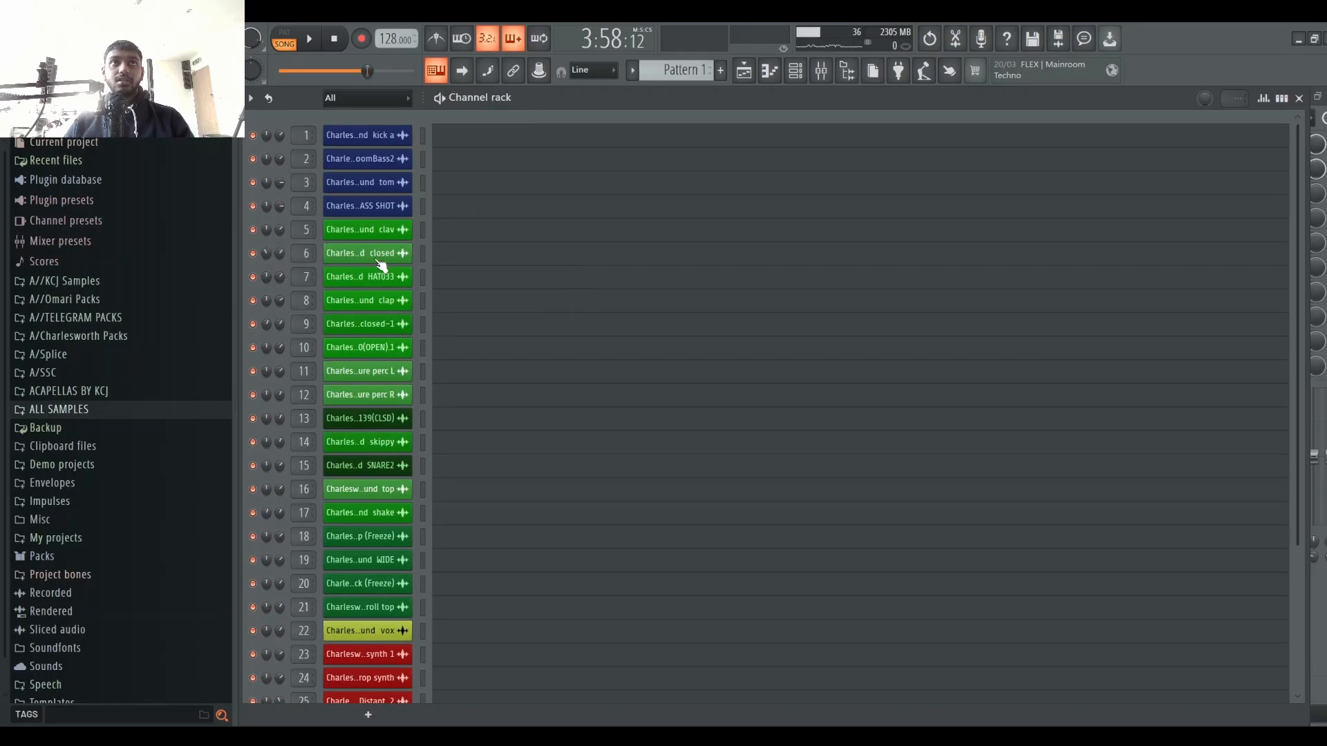
left_click(794, 70)
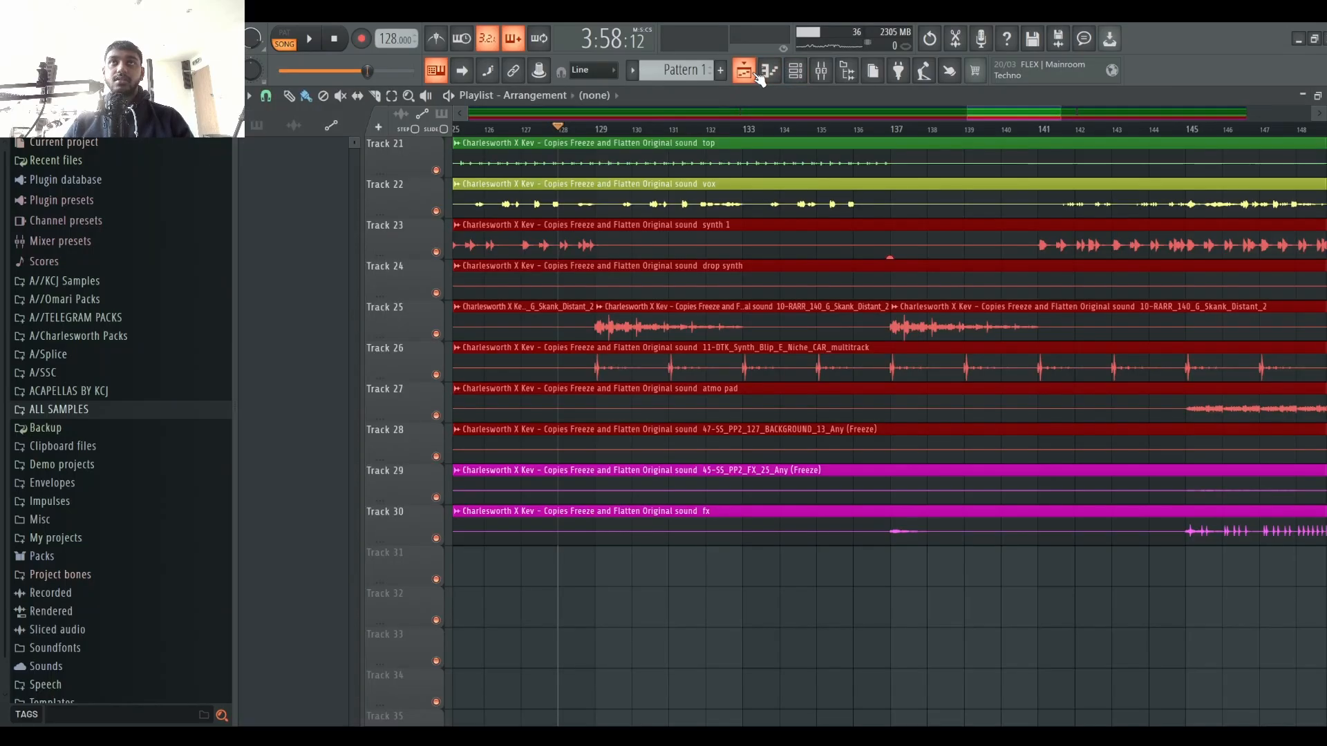
left_click(795, 70)
left_click(795, 69)
Step: Shrink the playlist track height, set a loop region over bars 128 to 133 and play it
scroll(790, 199, "up", 5)
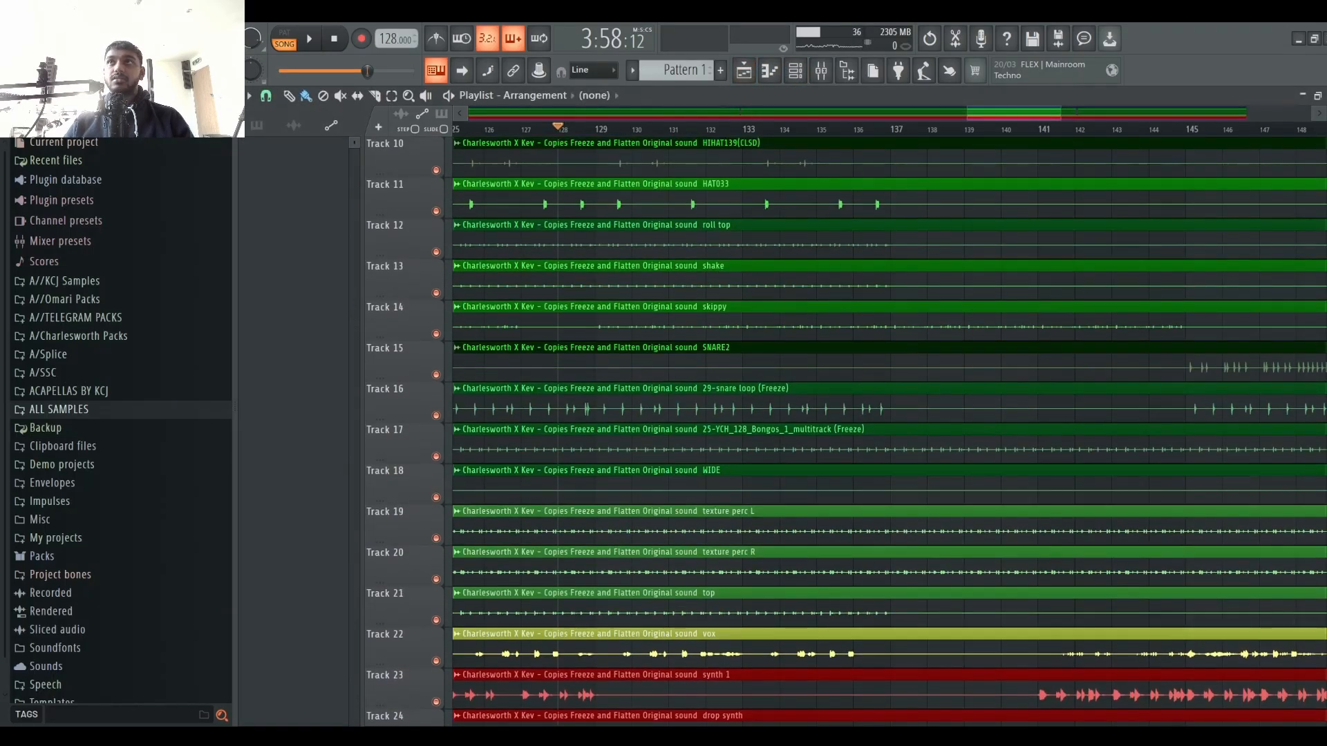
left_click_drag(1322, 132, 1321, 173)
scroll(968, 374, "up", 5)
key("space")
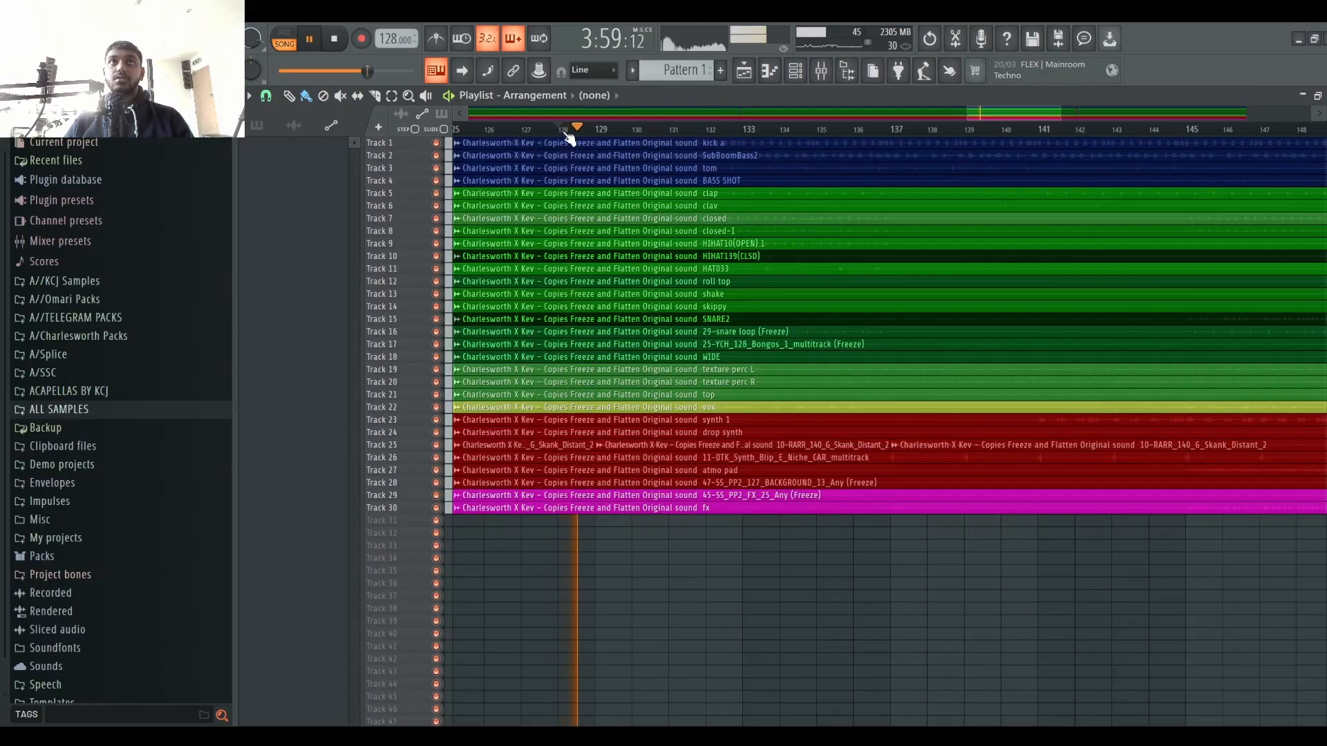
left_click_drag(566, 130, 731, 132)
left_click(729, 536, "ctrl")
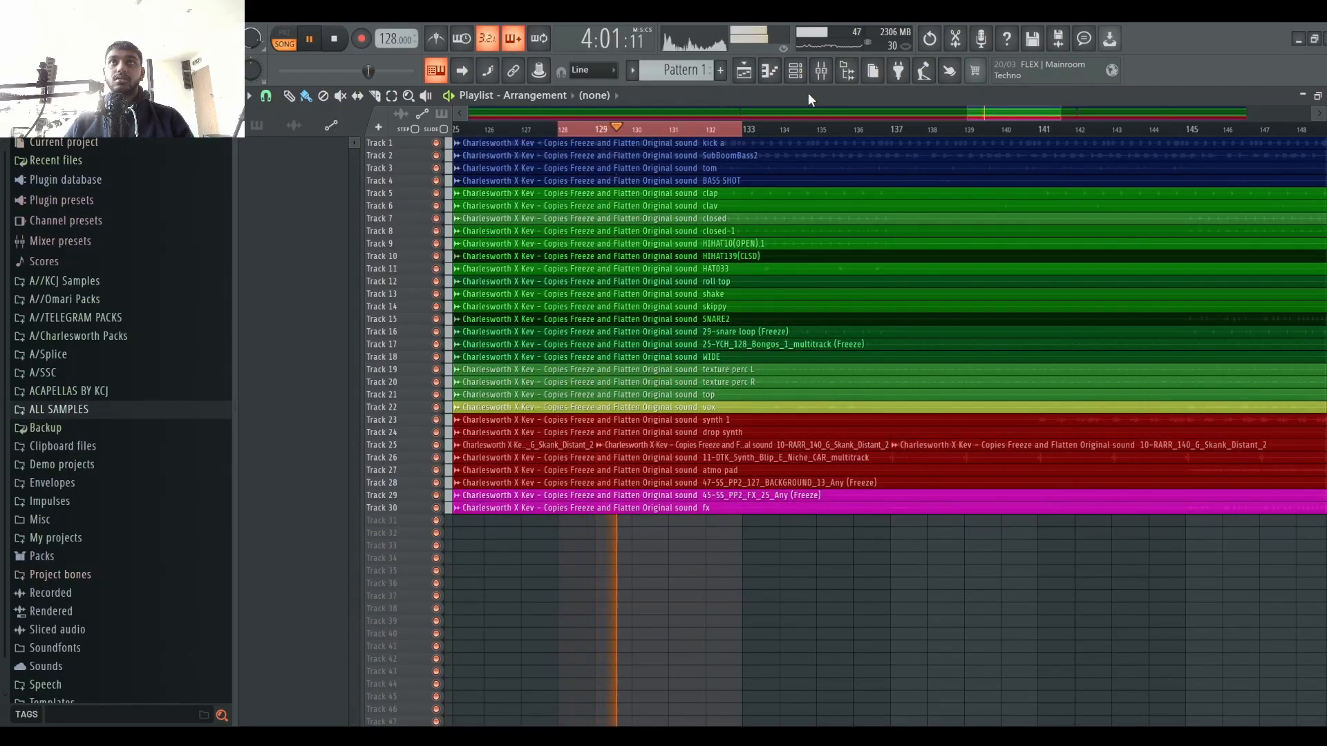
Step: Audition the loop while inspecting the closed hi-hat inserts in the mixer
left_click(794, 69)
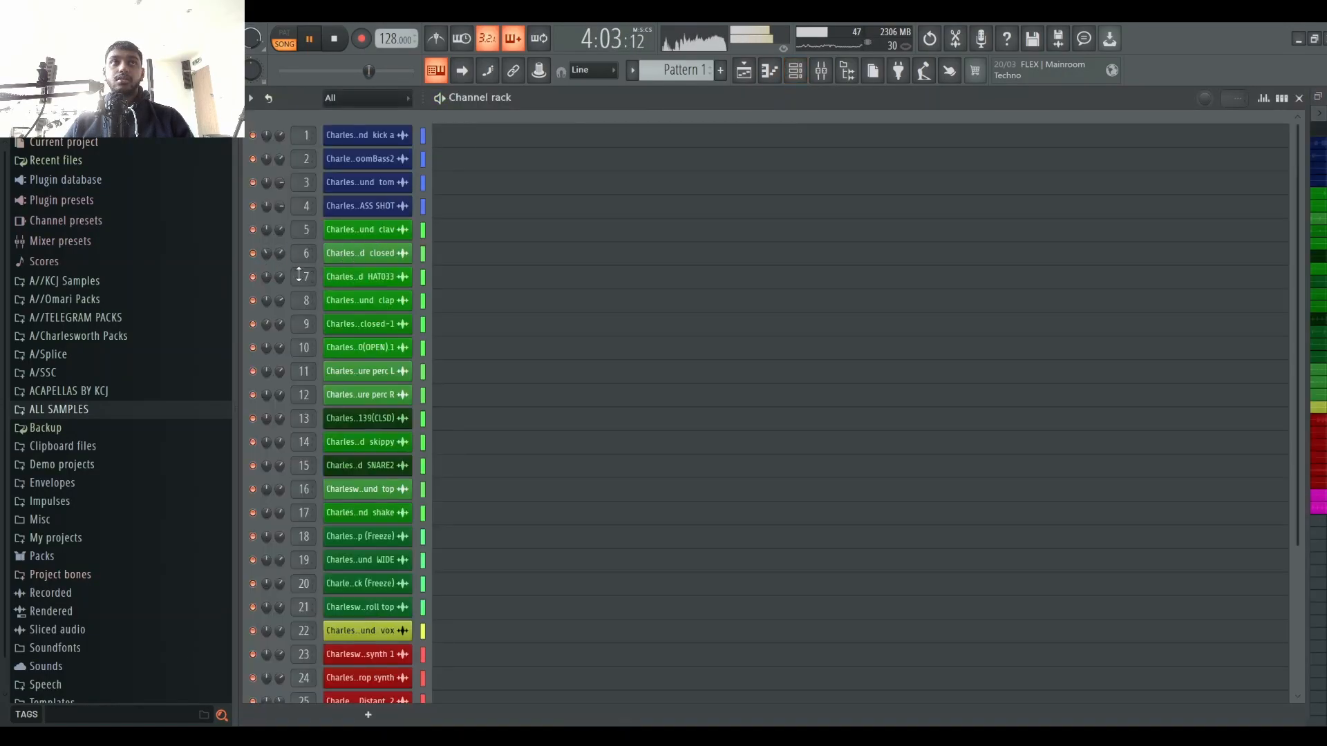
left_click(829, 76)
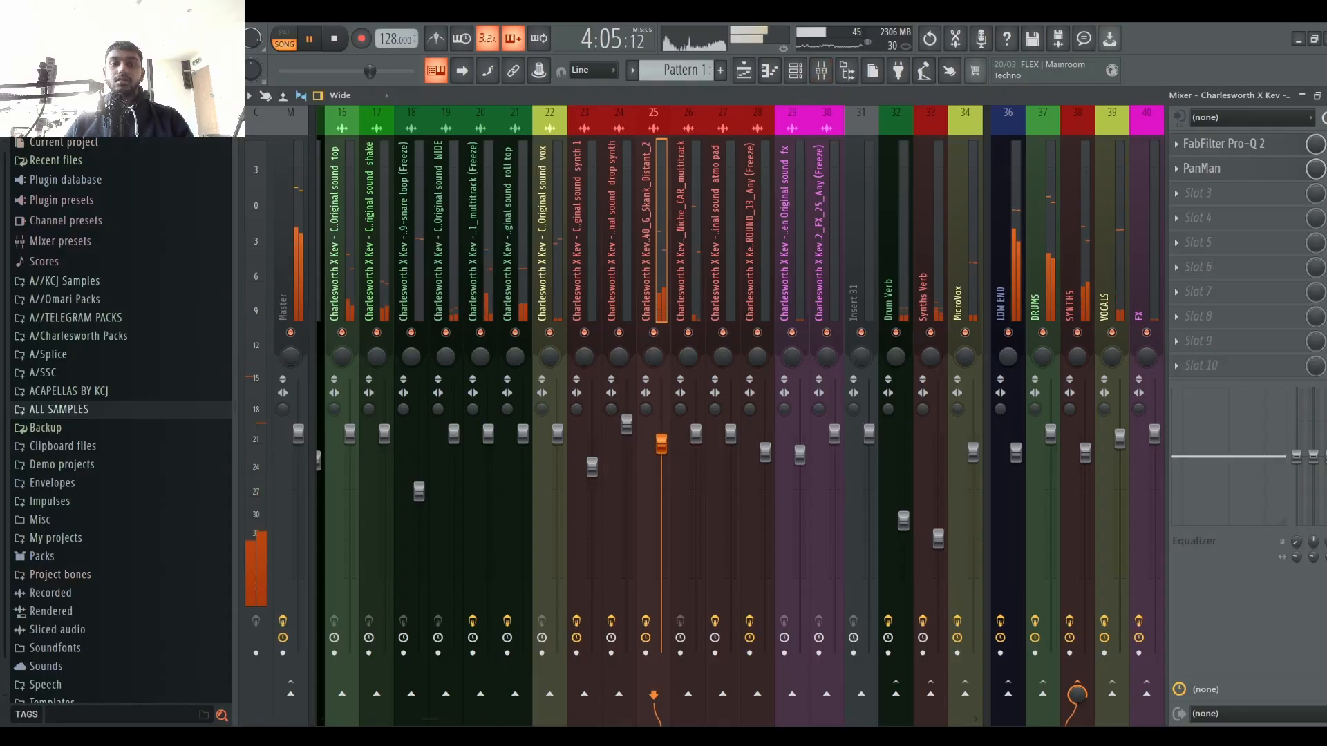
key("space")
scroll(562, 291, "up", 18)
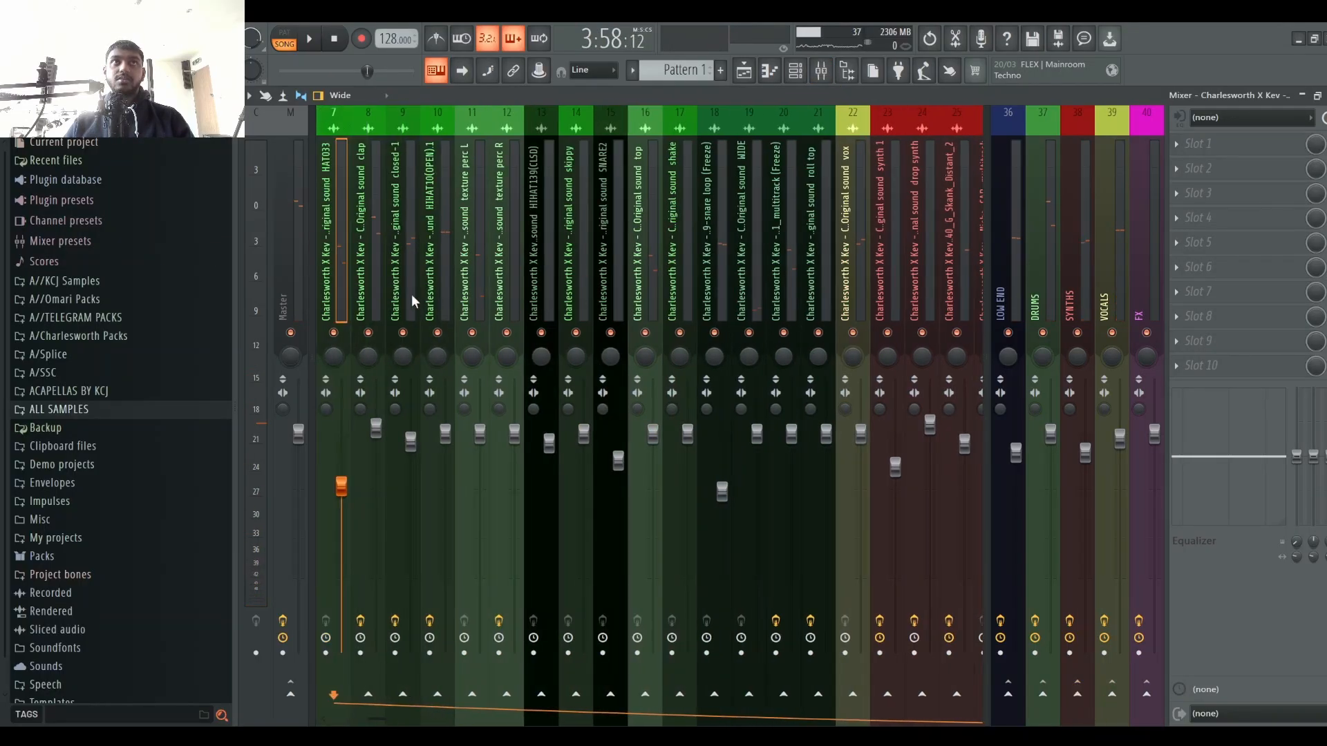
left_click(408, 346)
key("space")
scroll(675, 216, "up", 4)
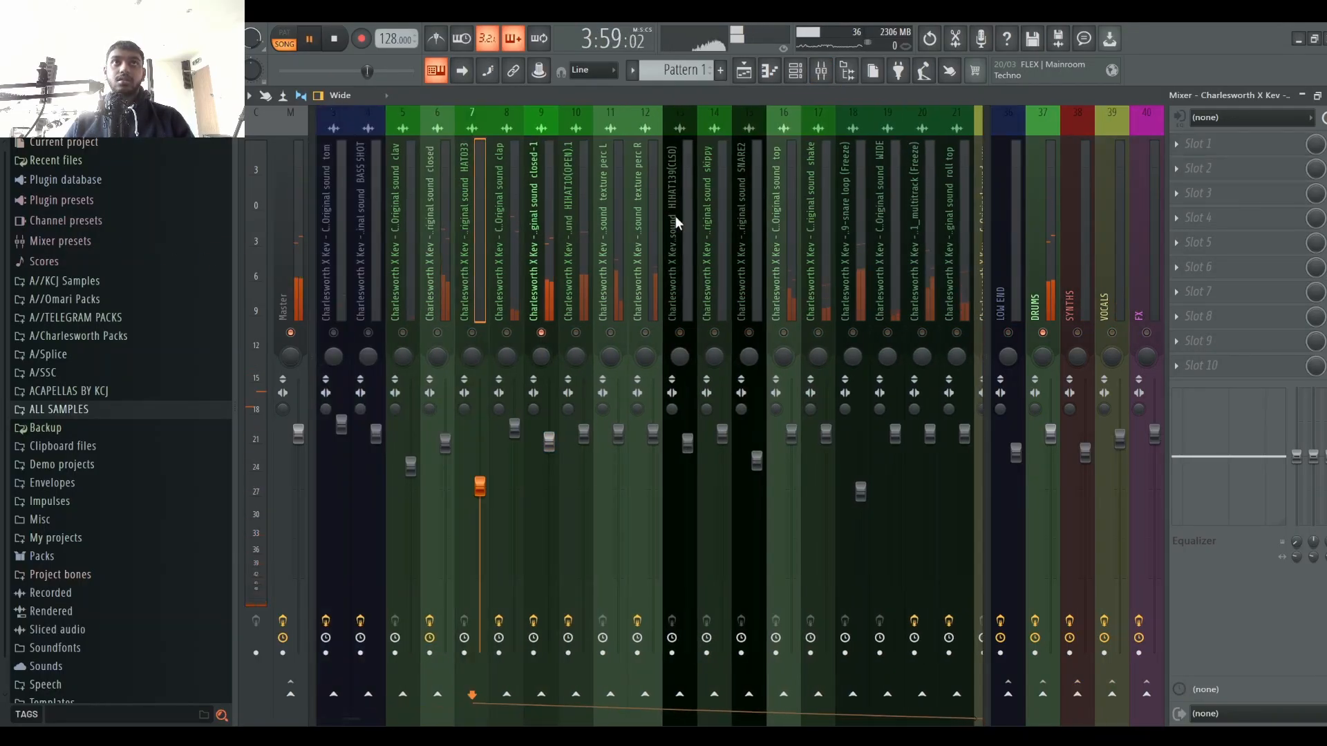
left_click(496, 276)
left_click(443, 283)
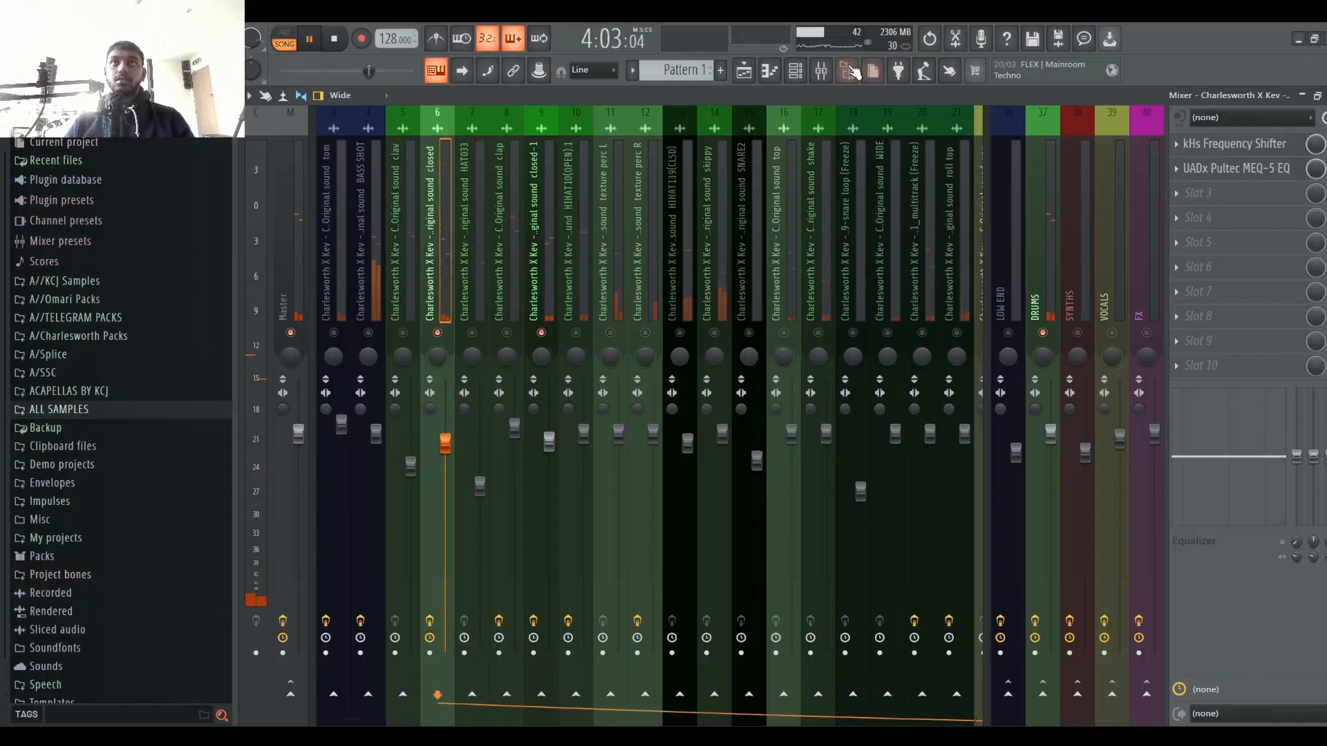
Step: Adjust the panning of the closed-1 and closed hi-hat channels in the channel rack and audition the loop
left_click(795, 71)
key("space")
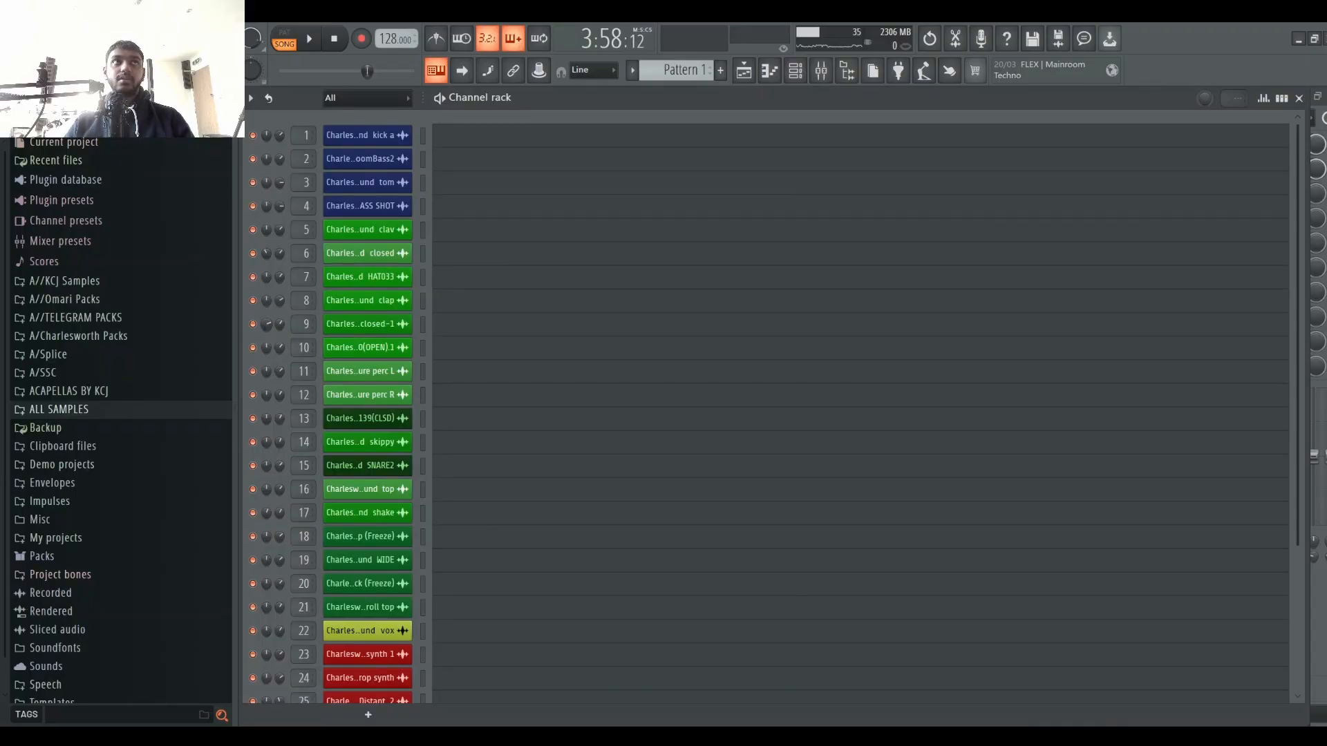
key("space")
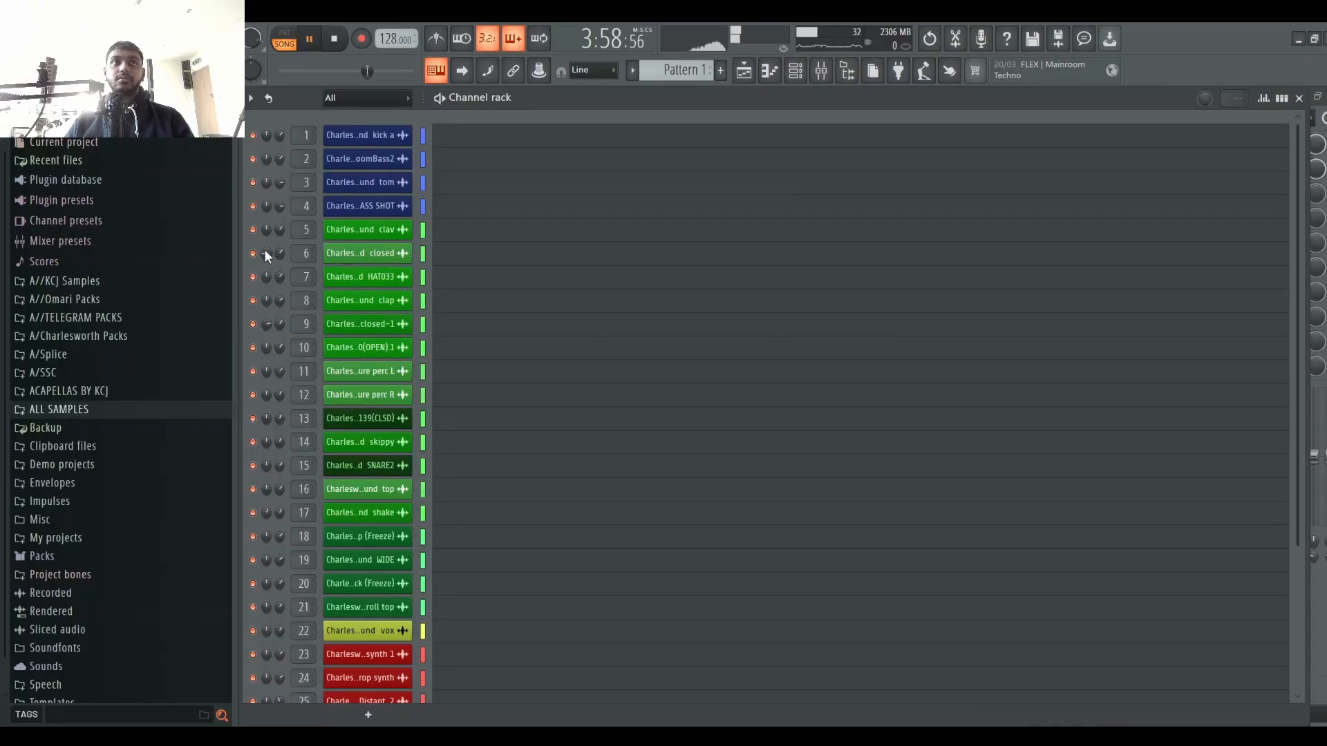
left_click(745, 71)
left_click(822, 71)
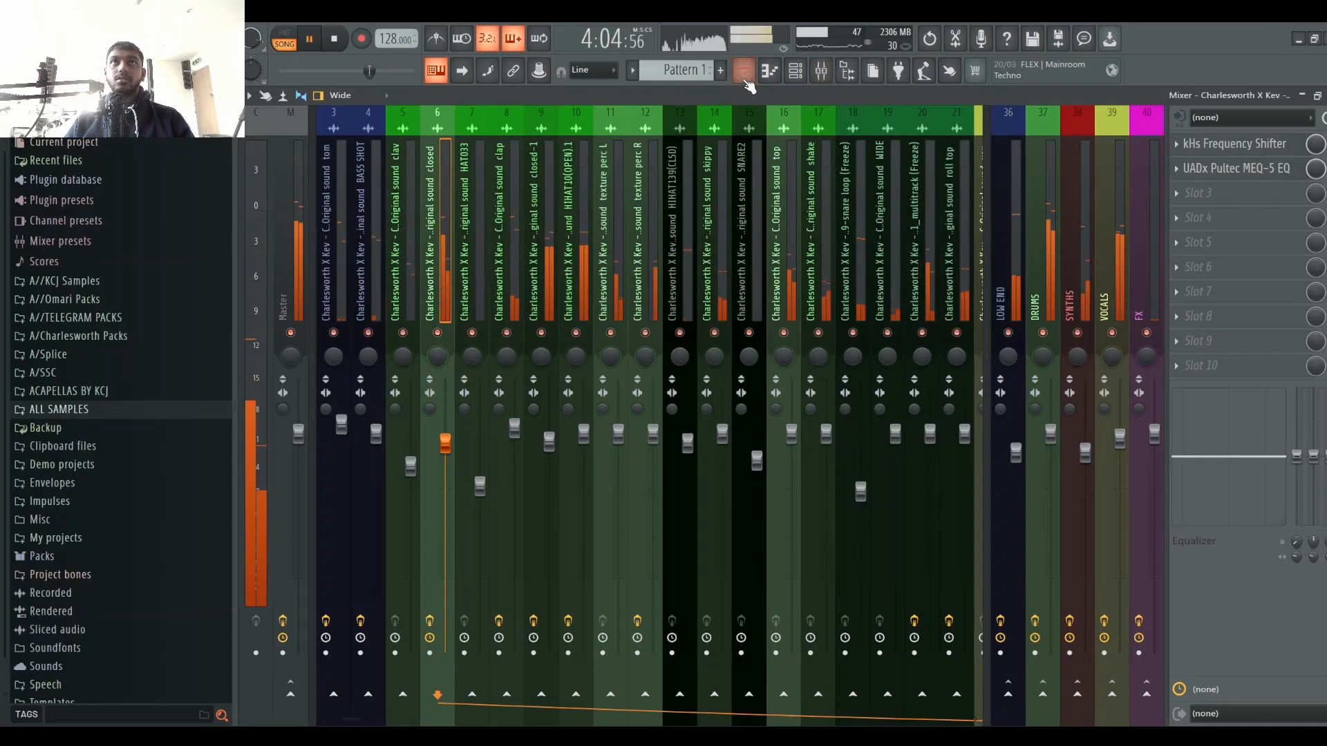
left_click(797, 72)
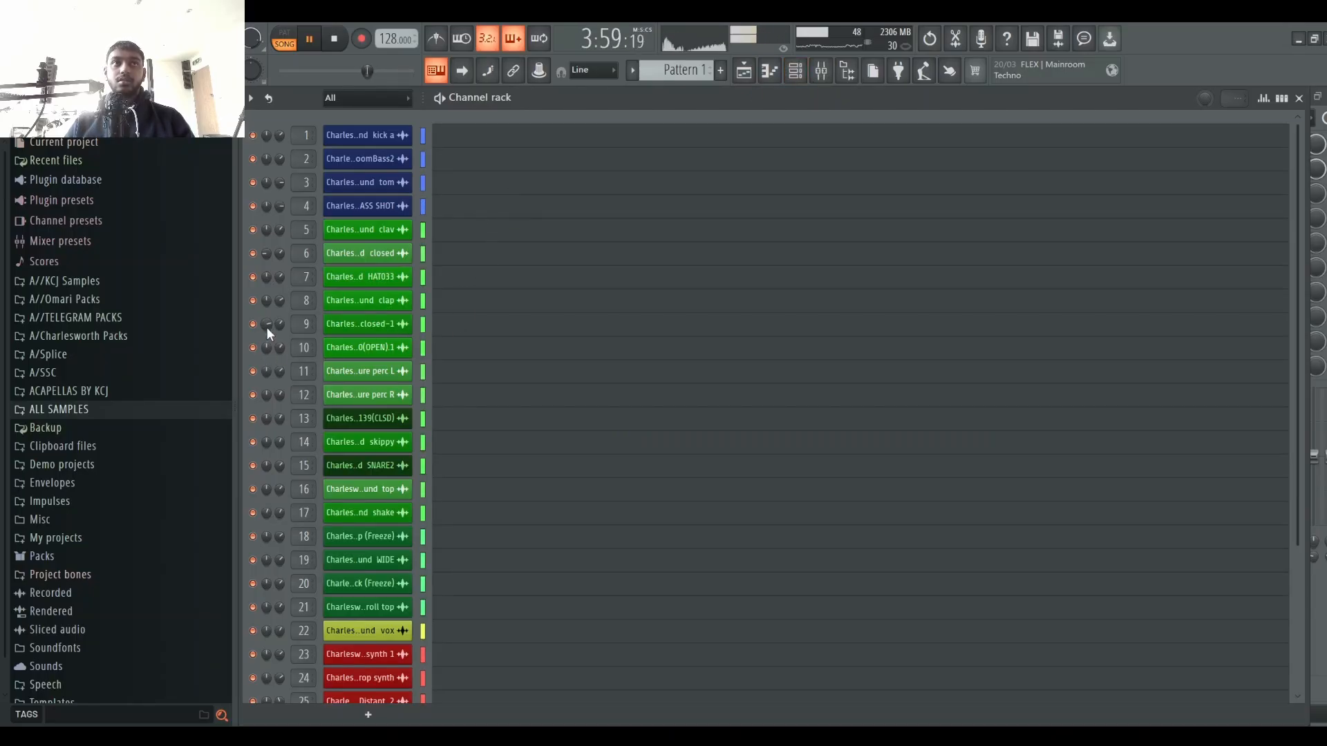
left_click_drag(266, 329, 266, 326)
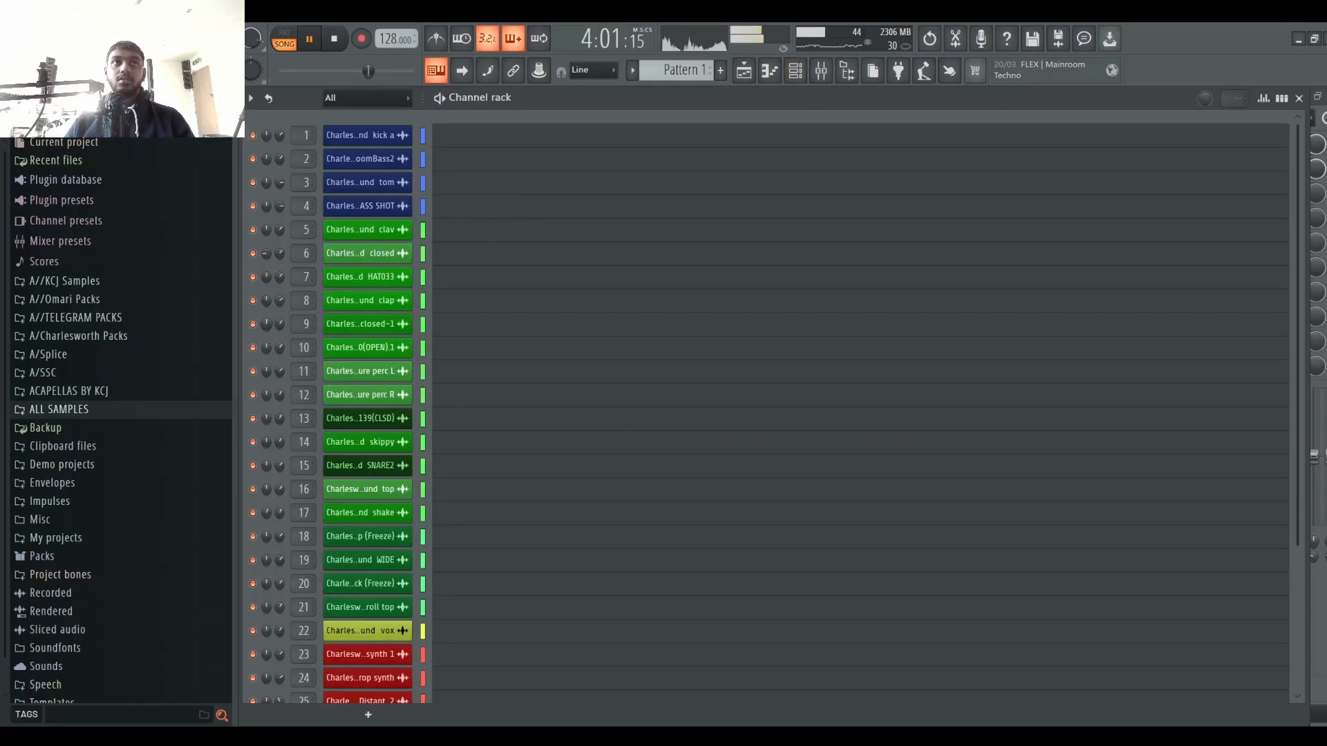
left_click_drag(267, 256, 266, 246)
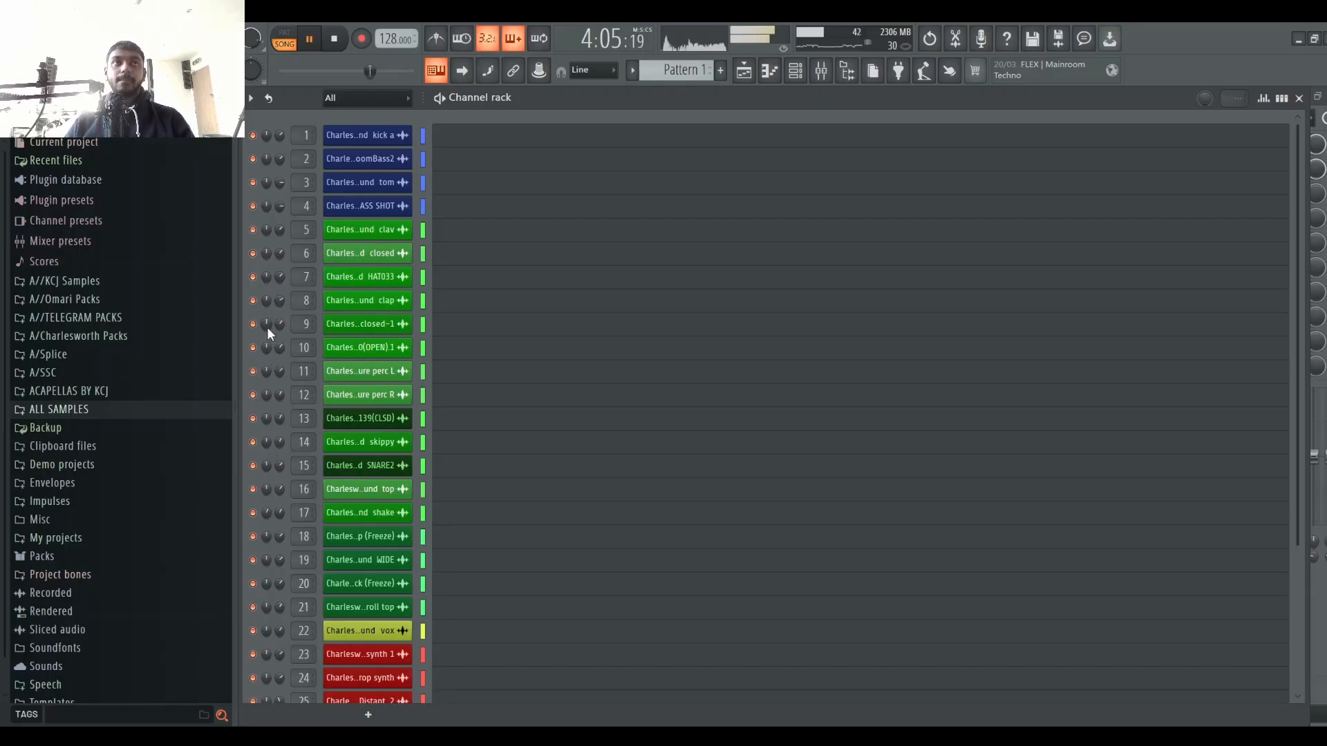
key("space")
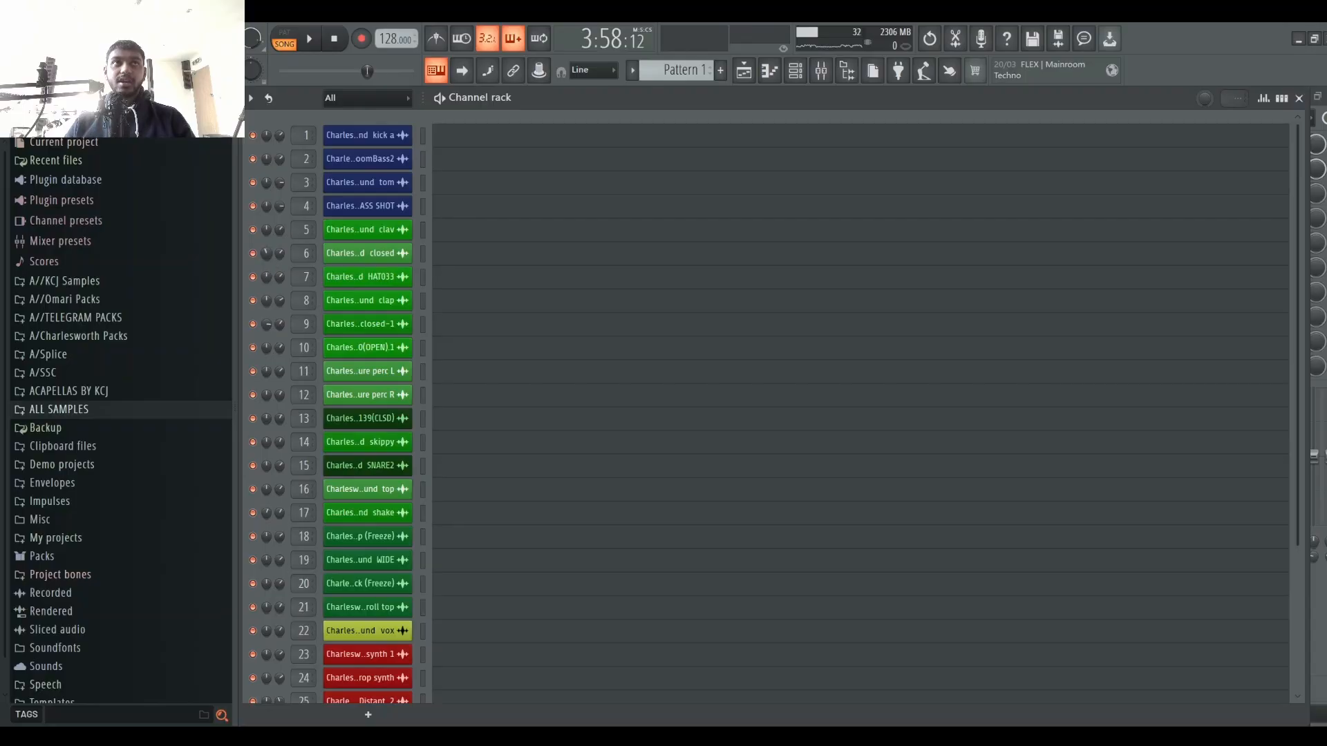
key("space")
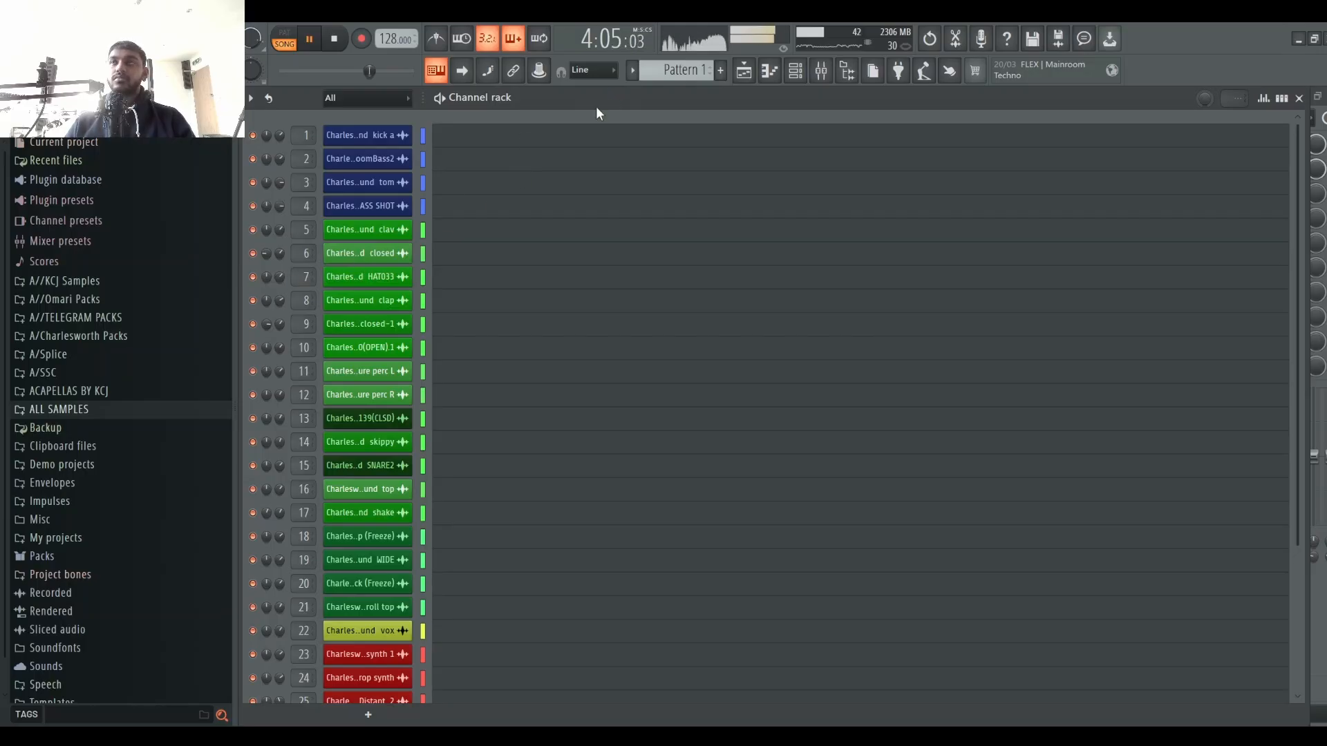
key("space")
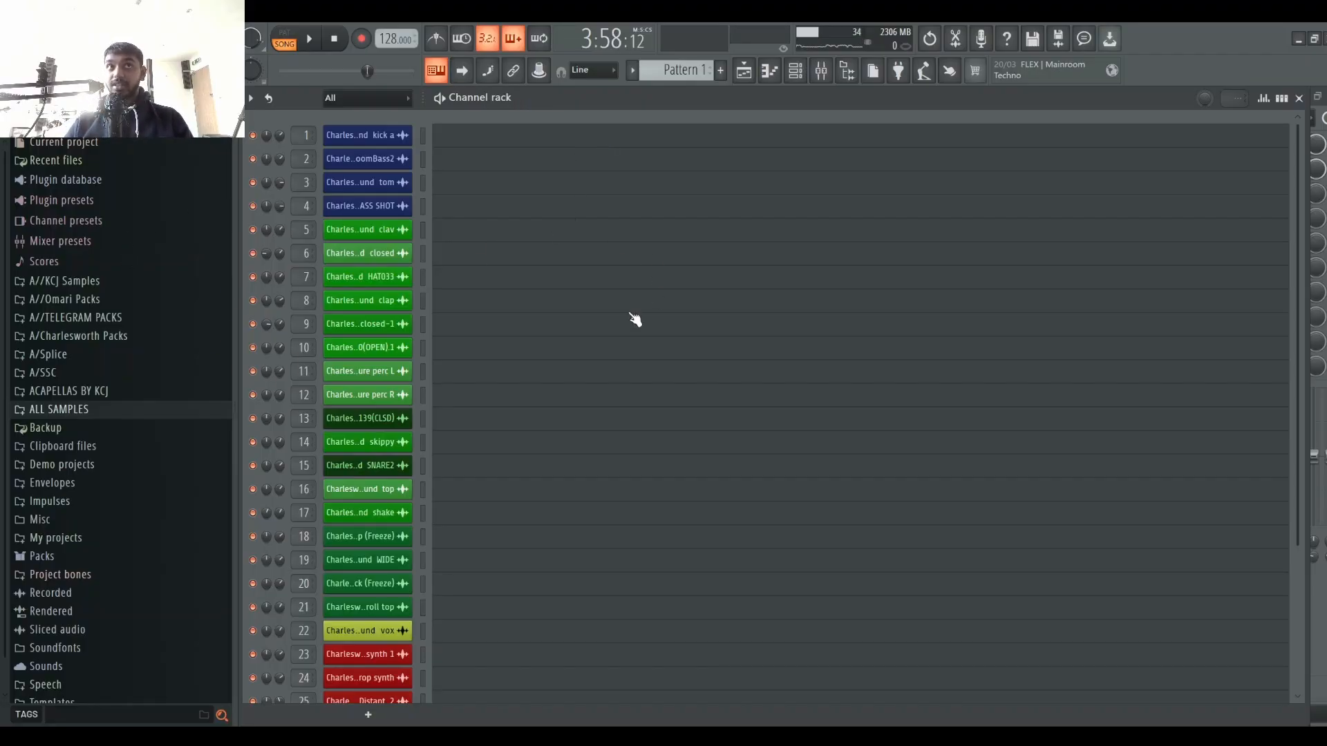
Step: Browse the mixer from insert 1, then zoom the playlist out to the whole arrangement
left_click(799, 71)
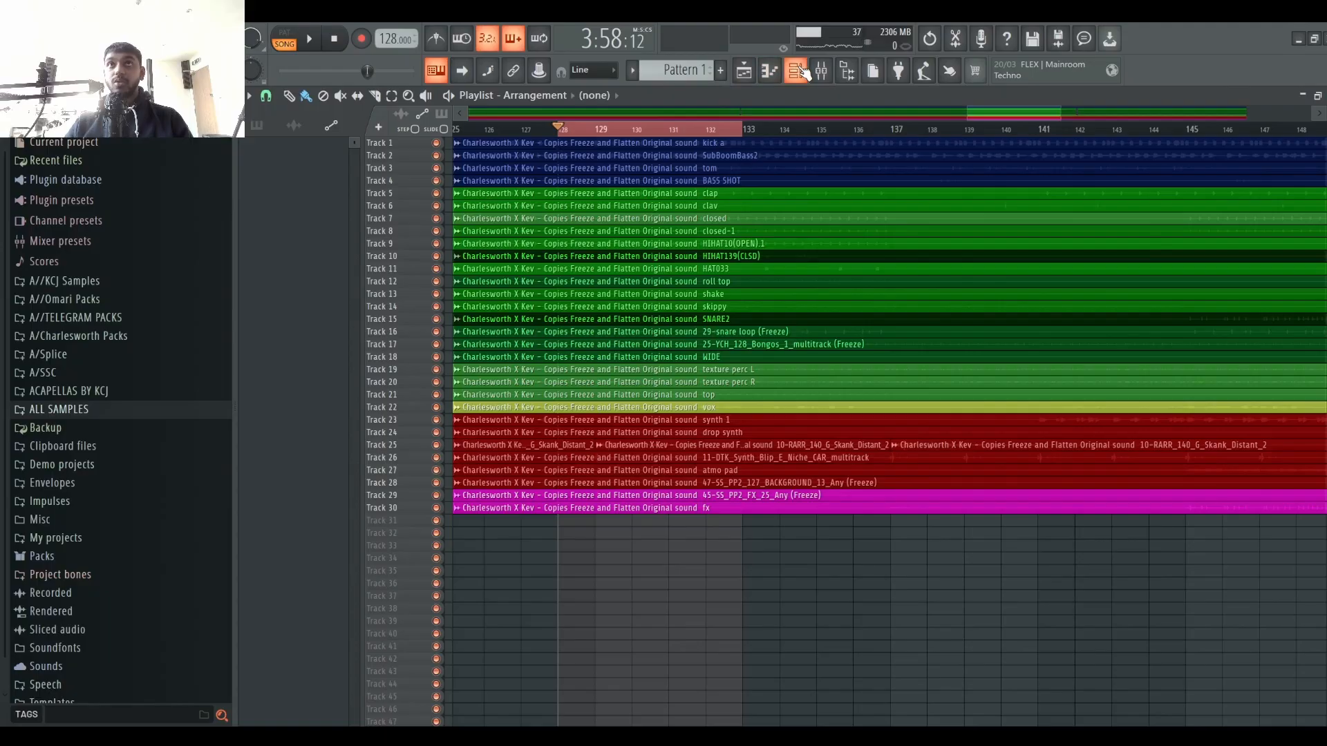
left_click(798, 71)
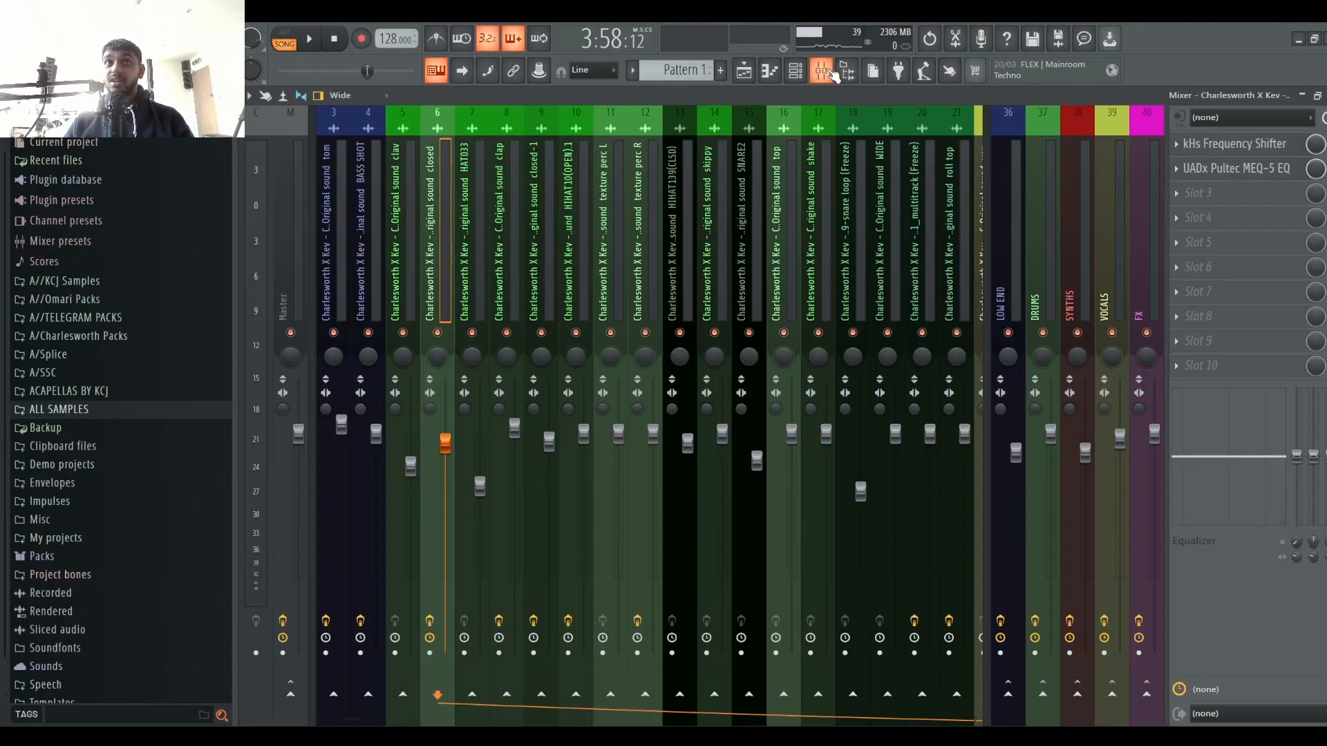
left_click(824, 70)
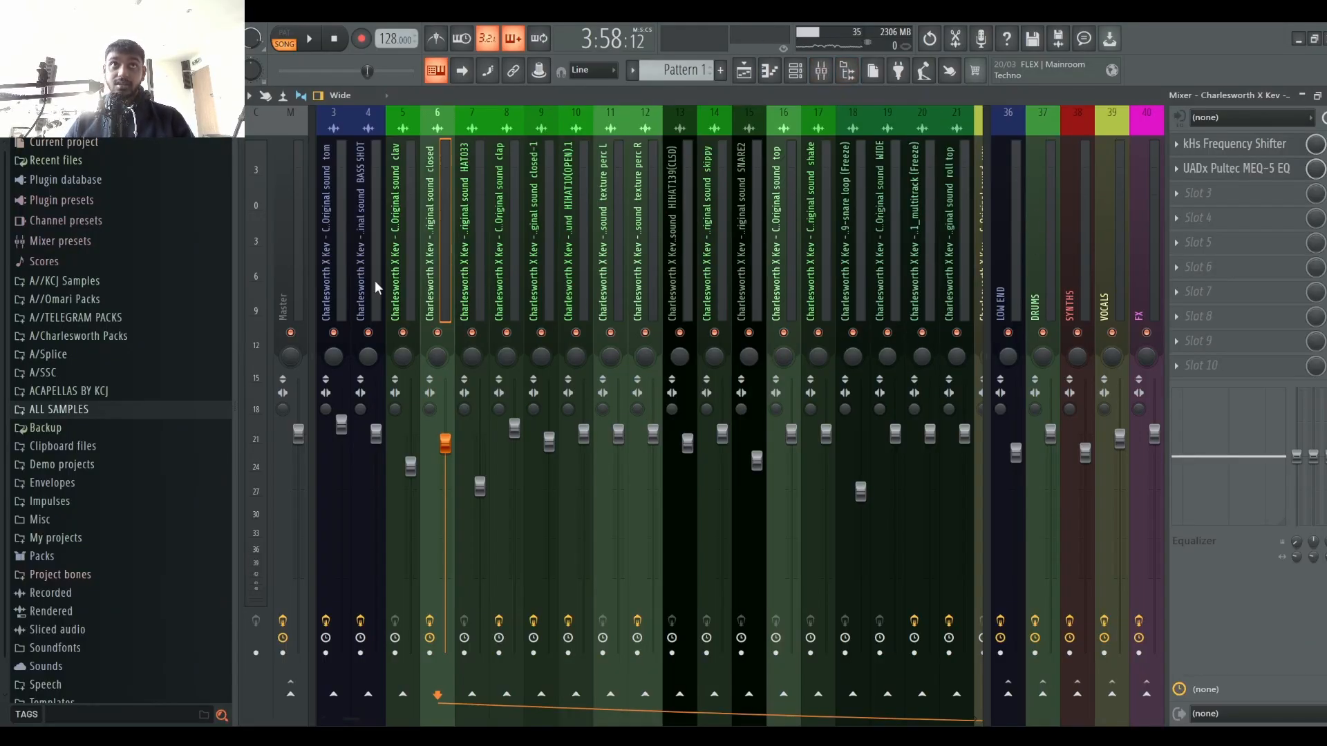
left_click_drag(421, 258, 81, 287)
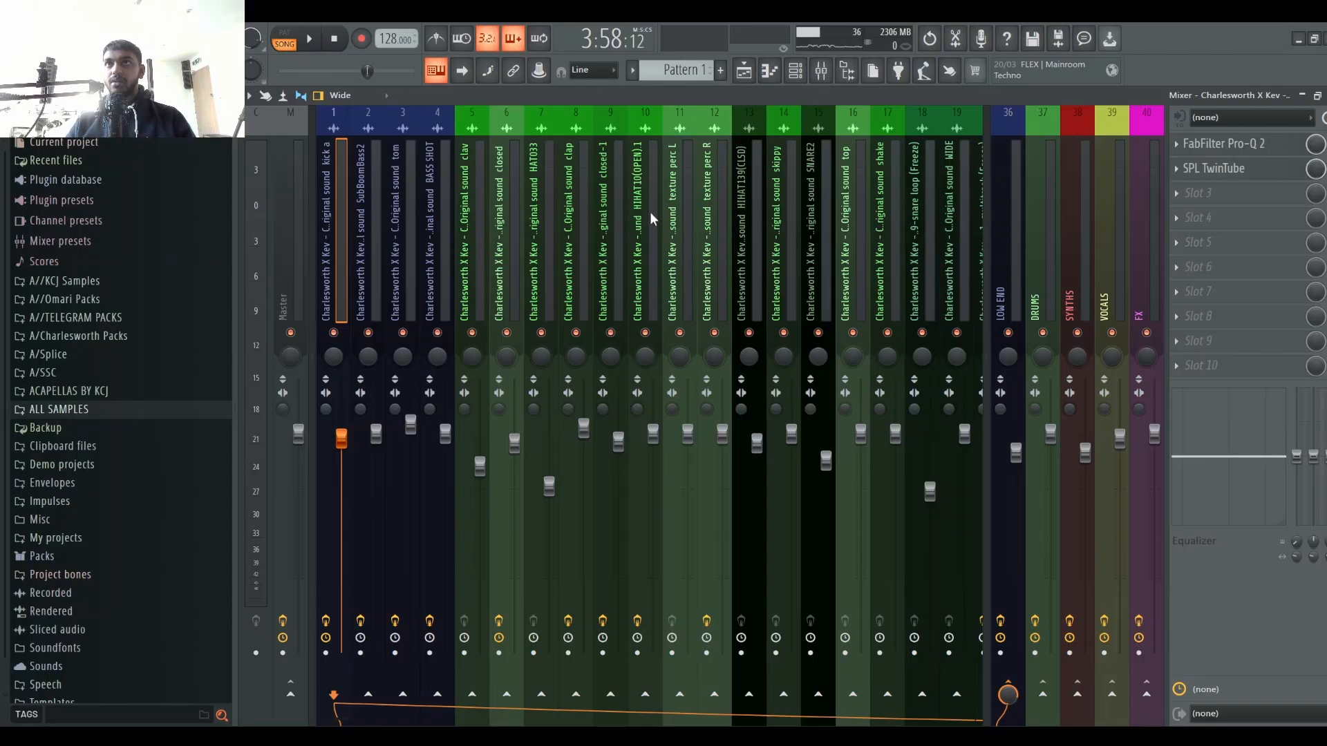
left_click(750, 72)
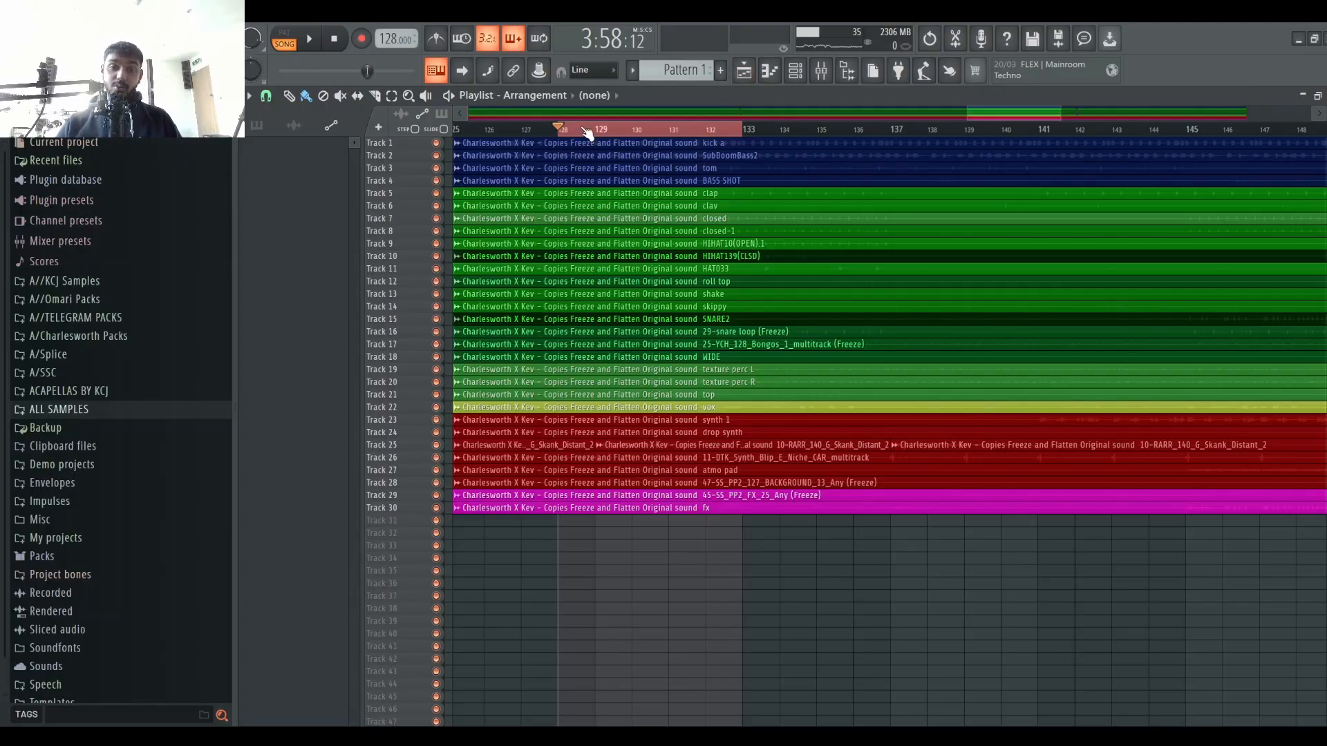
scroll(640, 130, "right", 6)
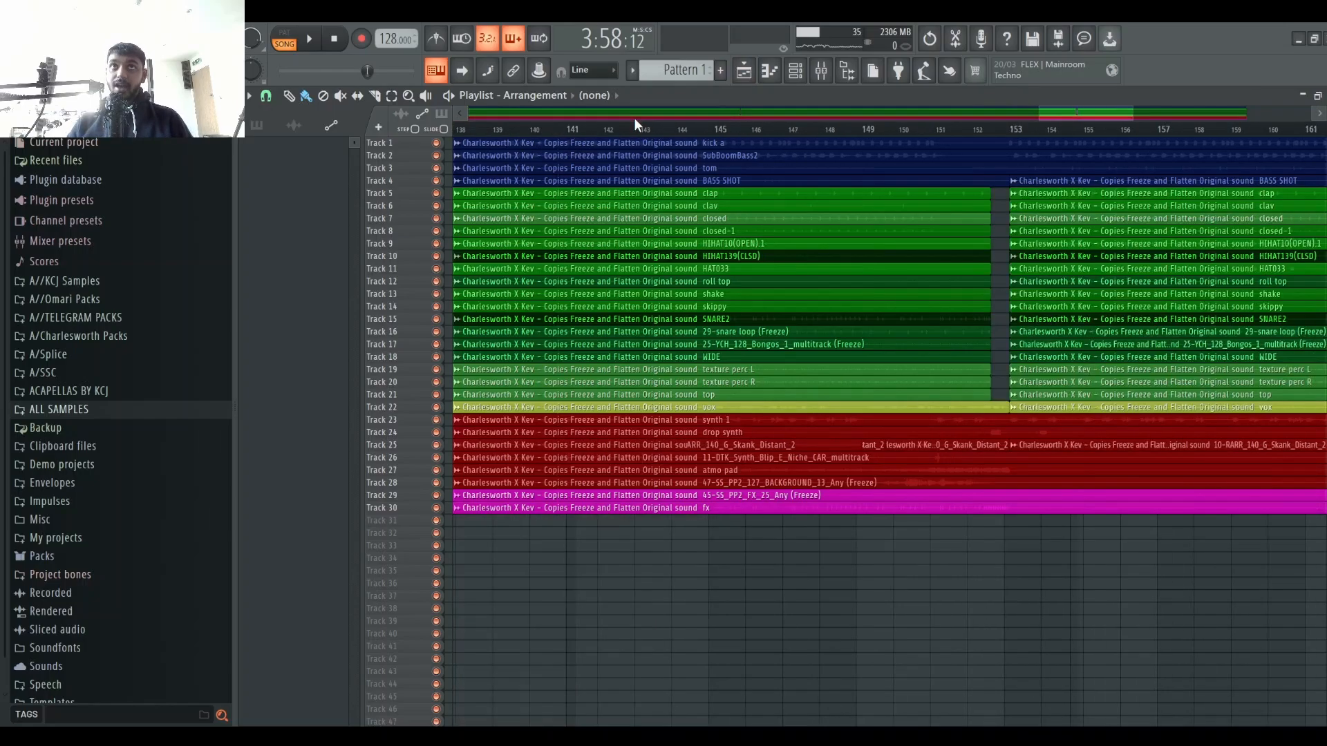
scroll(637, 130, "down", 10)
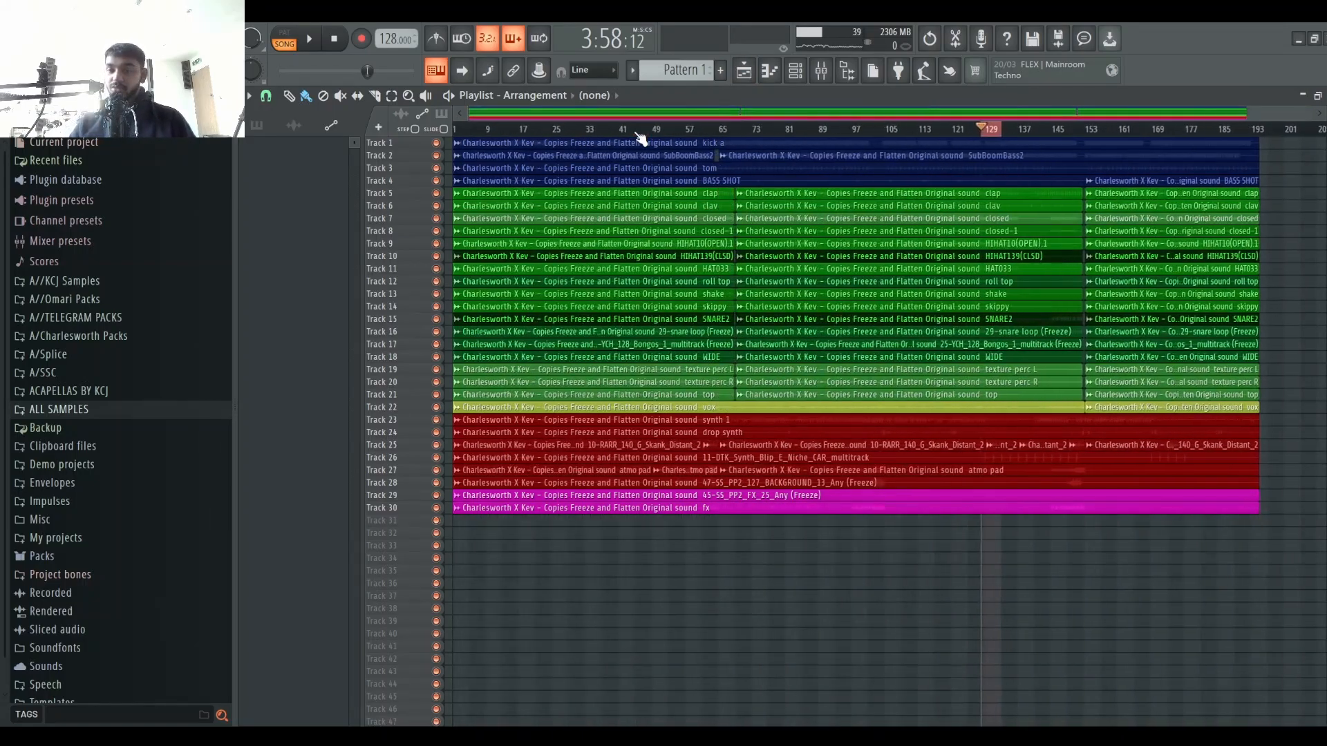